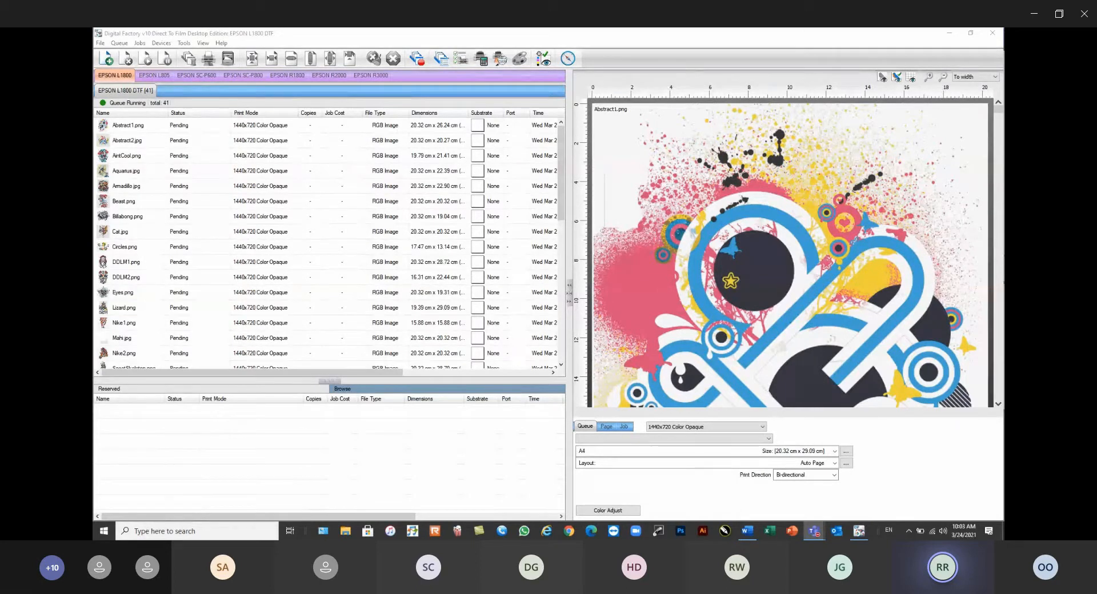
Shorten the job list pane and set the ports of the EPSON L1800 DTF and Epson L805 DTF queues to NULL in the Queue Manager
left_click_drag(351, 381, 352, 325)
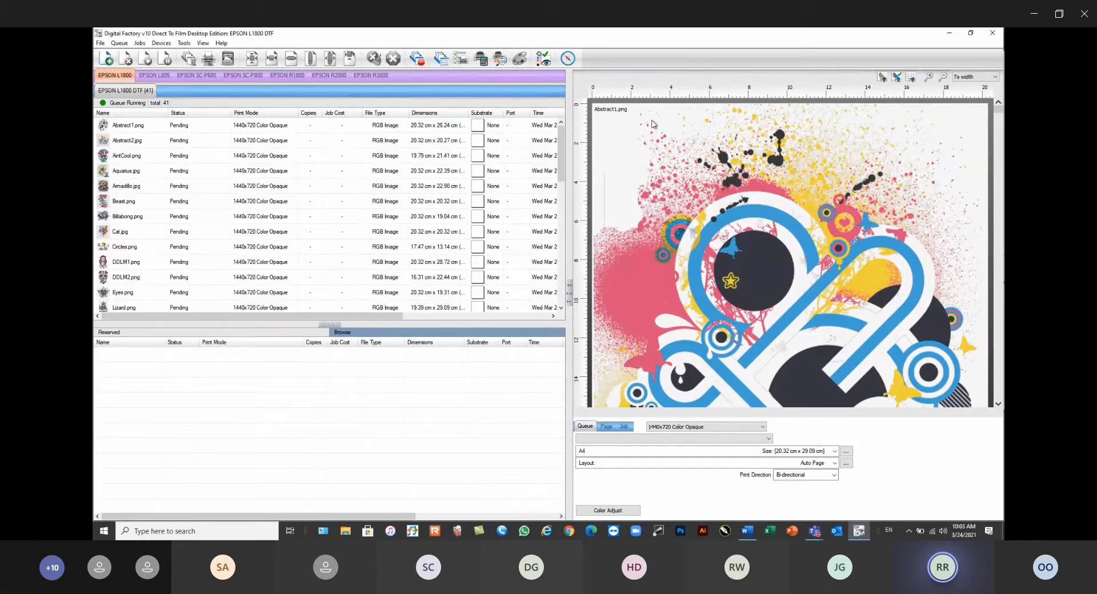
left_click(118, 43)
left_click(140, 53)
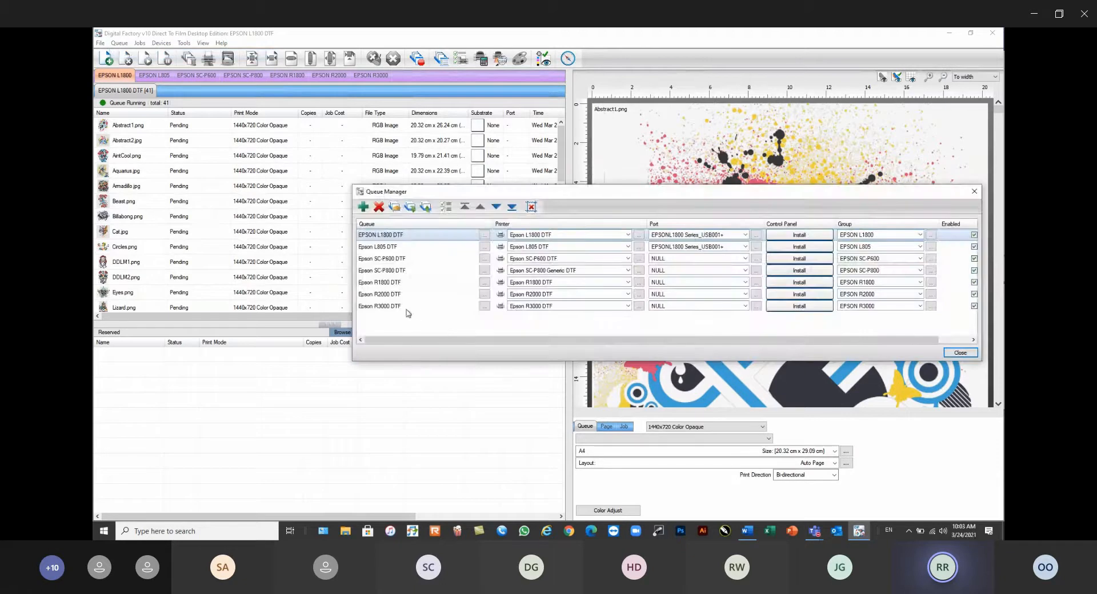
left_click(746, 235)
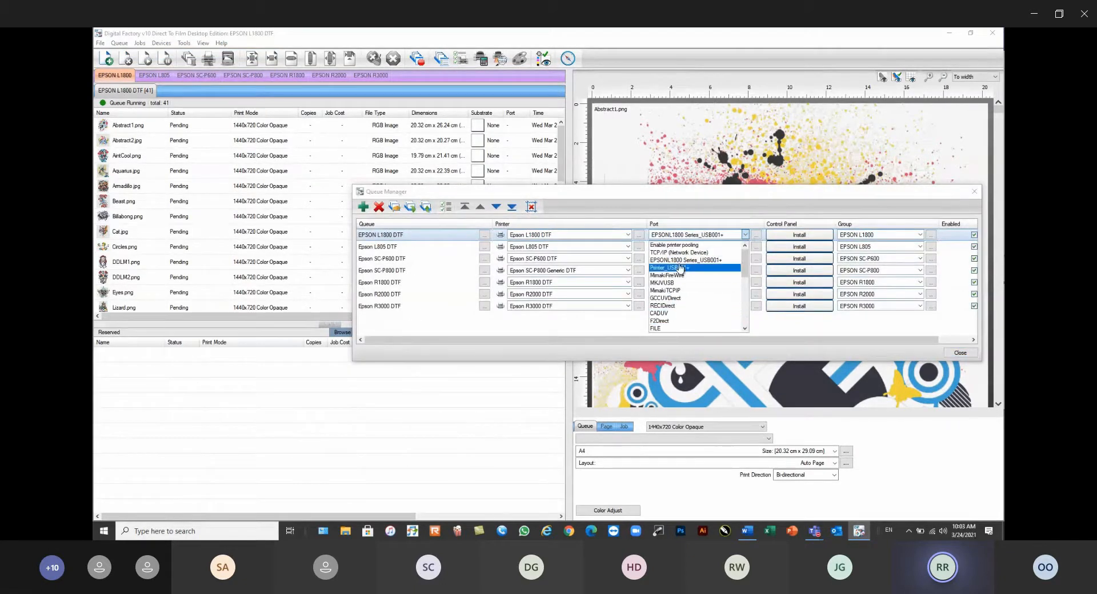
left_click_drag(745, 258, 740, 278)
left_click(657, 268)
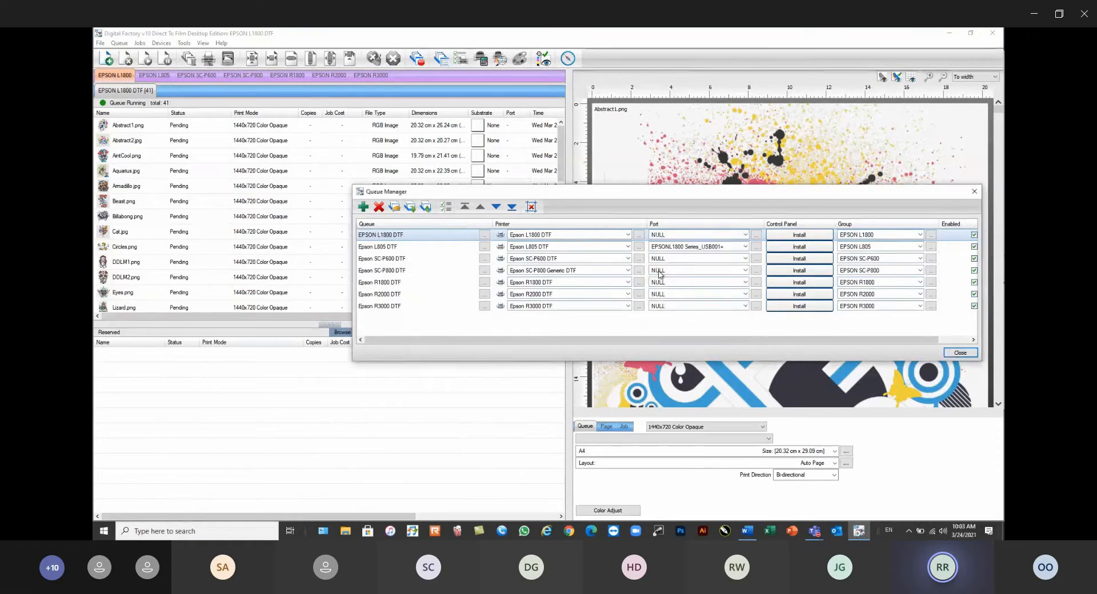
left_click(746, 248)
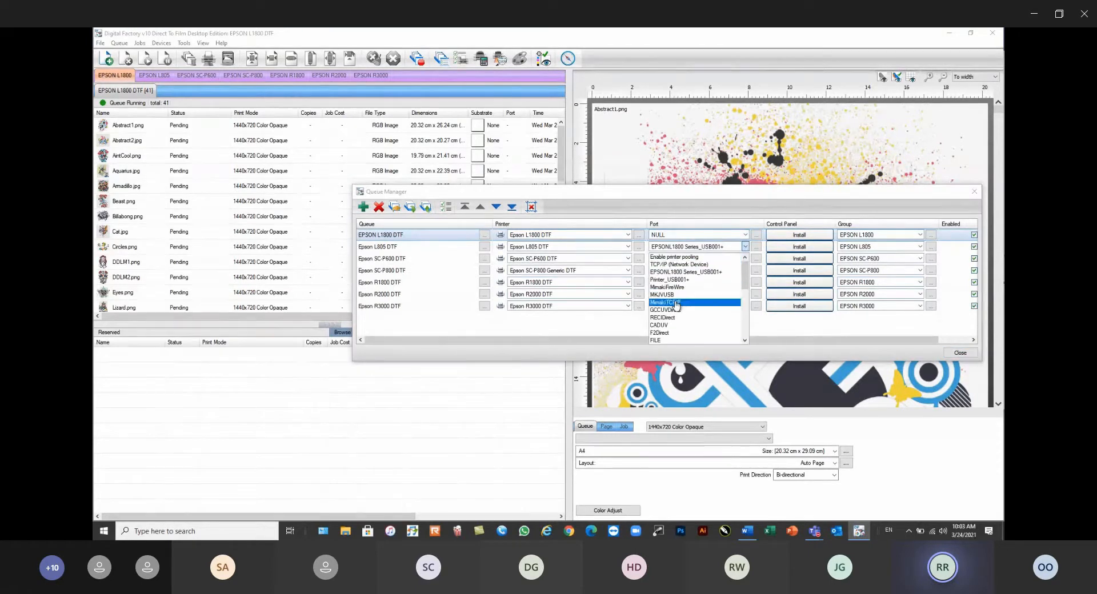
scroll(674, 308, "down", 2)
left_click(672, 321)
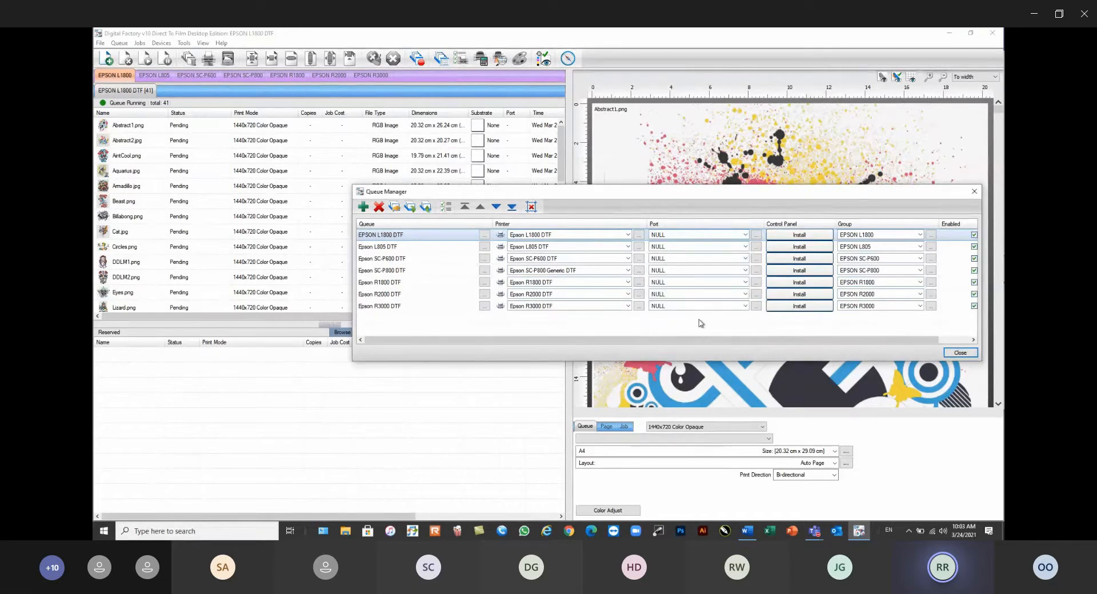
left_click(960, 353)
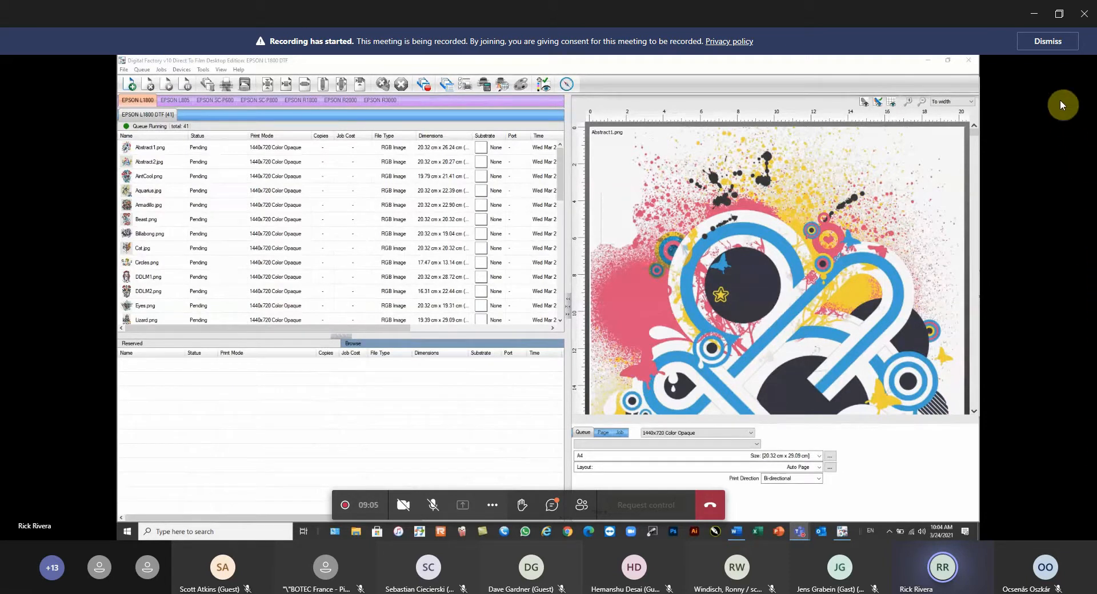
Dismiss the meeting recording notice and view the selected Abstract1.png job at 50% zoom in the preview
left_click(1057, 42)
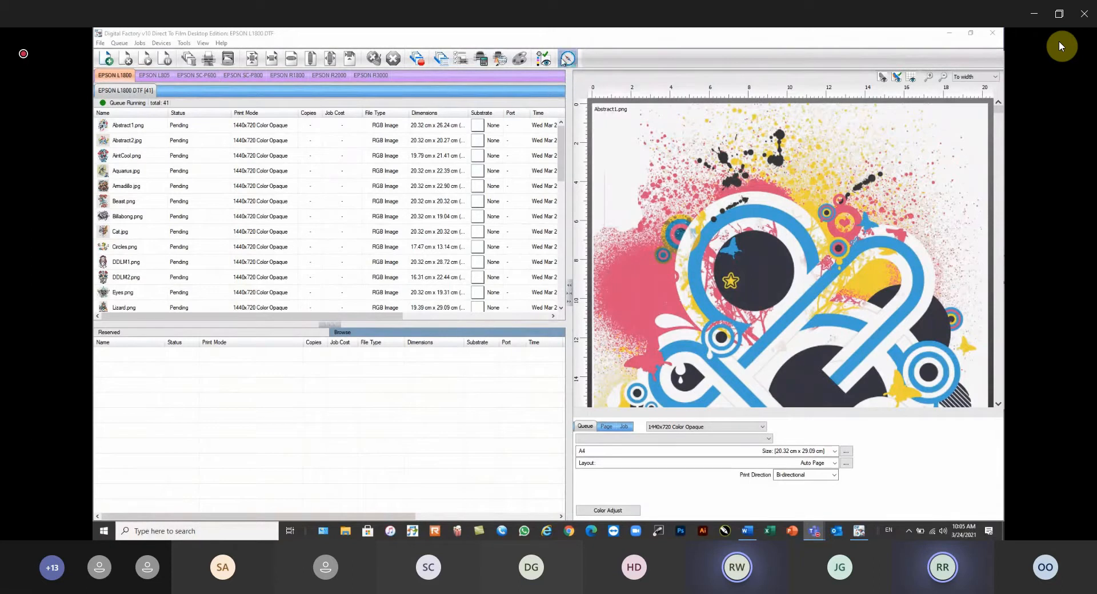
left_click(556, 38)
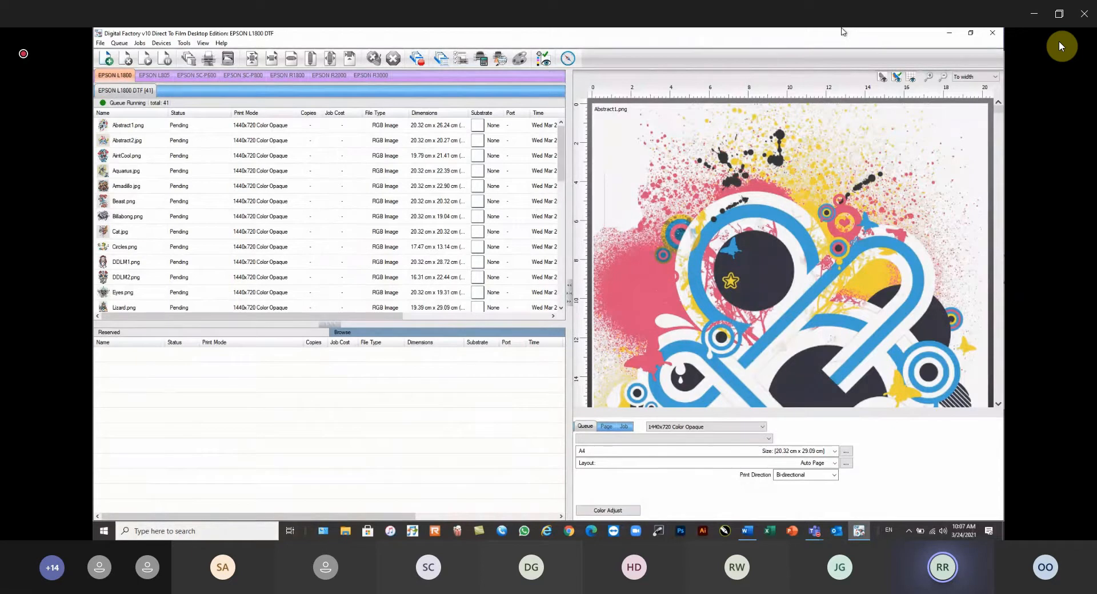
left_click(732, 187)
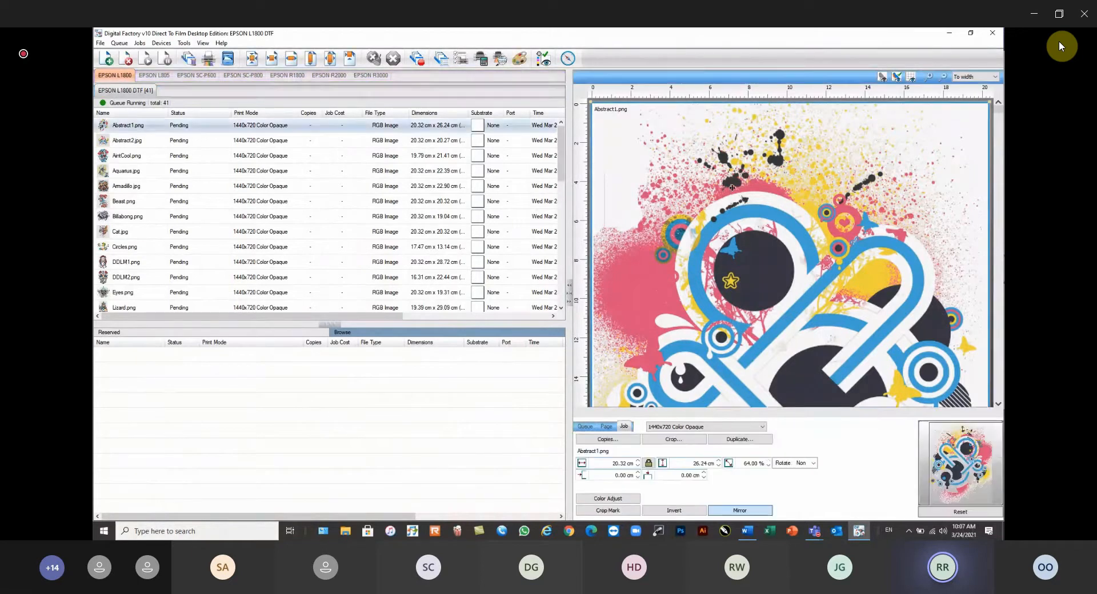
scroll(733, 187, "down", 2)
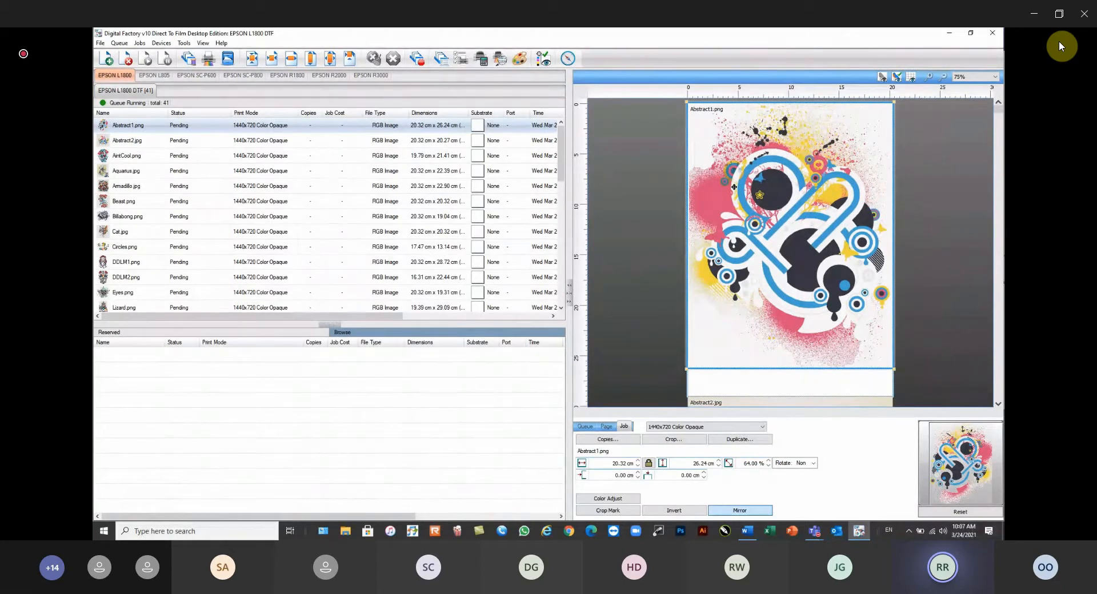
scroll(768, 161, "down", 1)
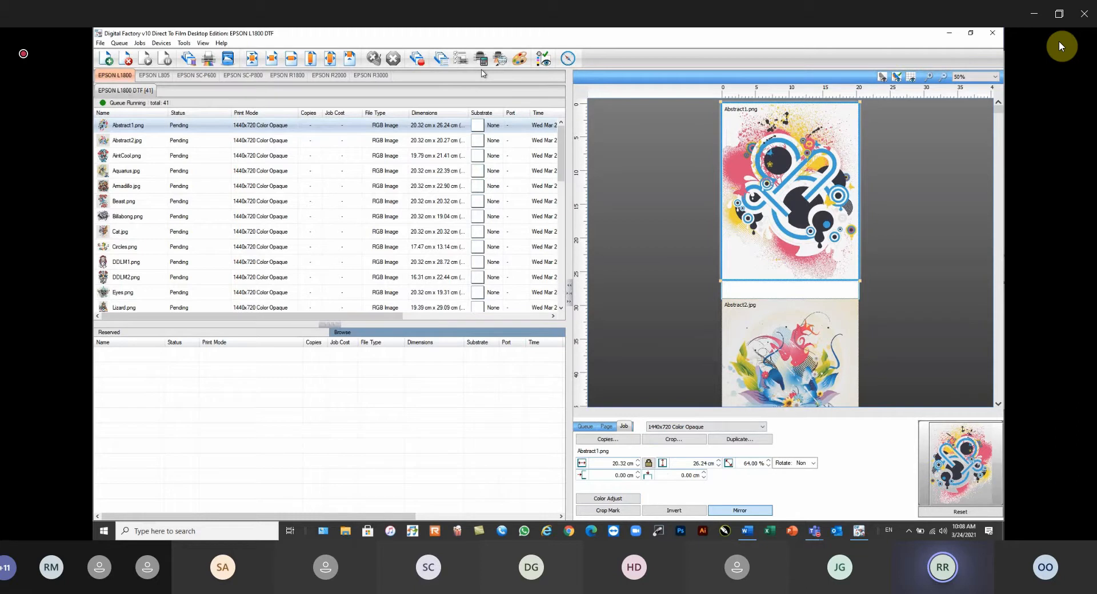
Look through the EPSON L805, SC-P600 and SC-P800 printer queues and return to the EPSON L1800 queue
left_click(127, 89)
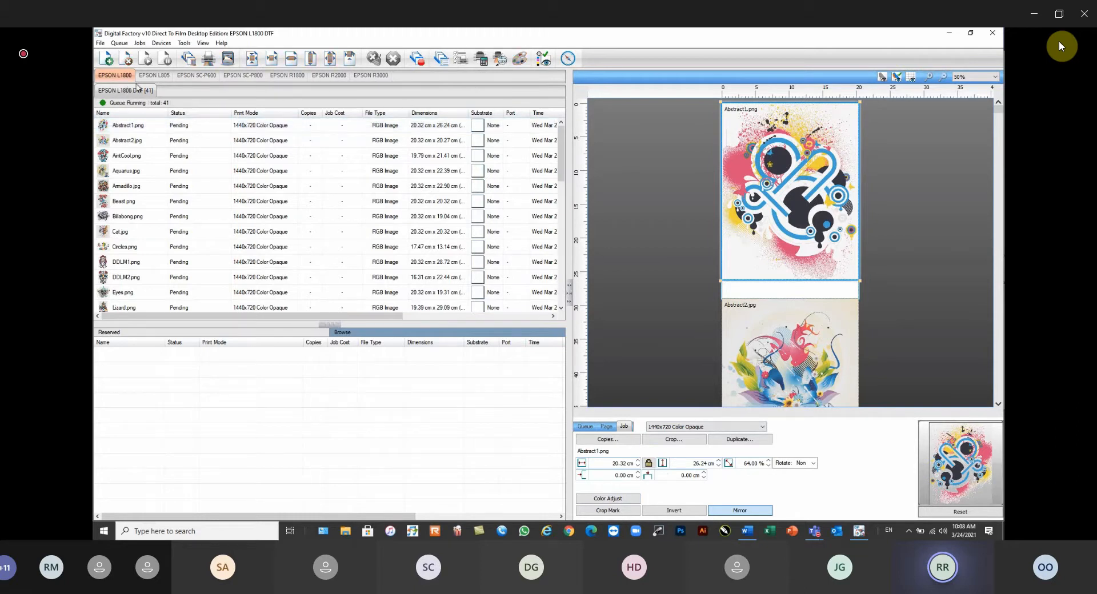
left_click(151, 76)
left_click(193, 74)
left_click(238, 78)
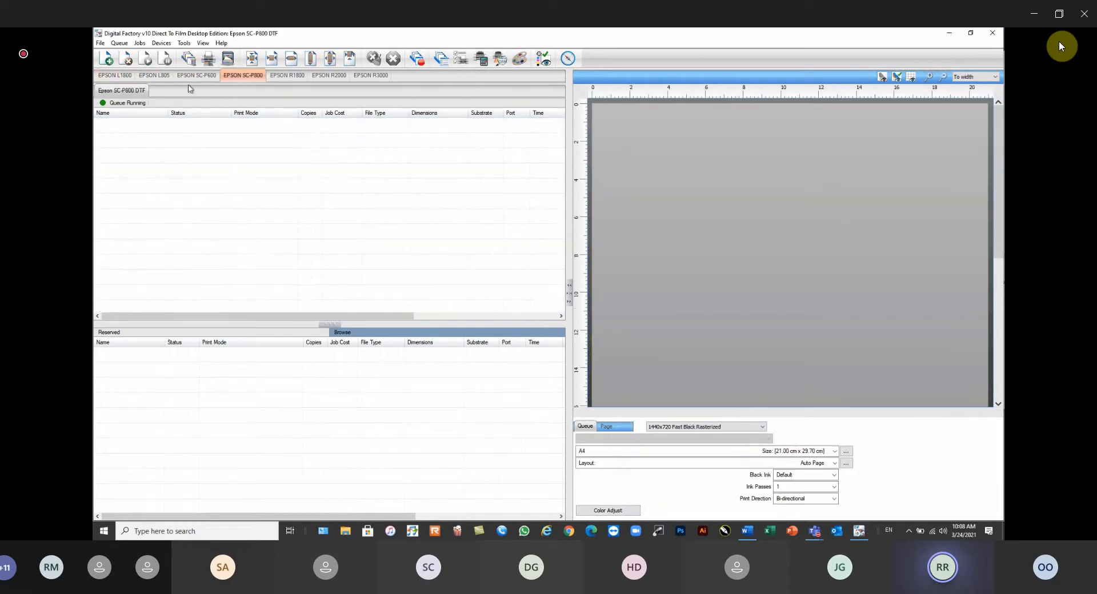
left_click(126, 77)
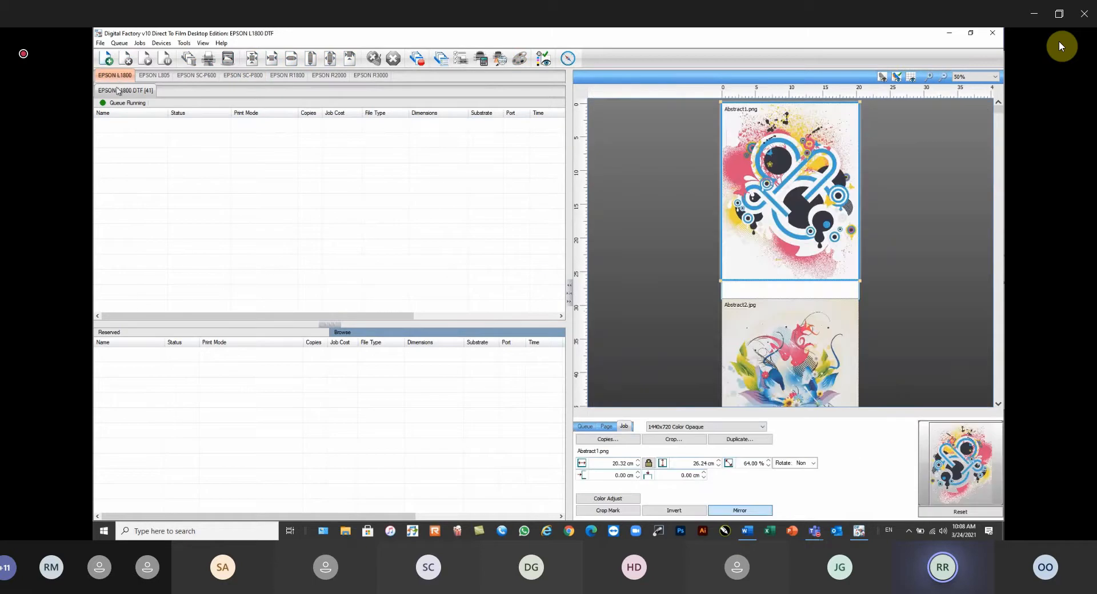
Enlarge the Queue Manager window and disable every queue except EPSON L1800 DTF
left_click(120, 43)
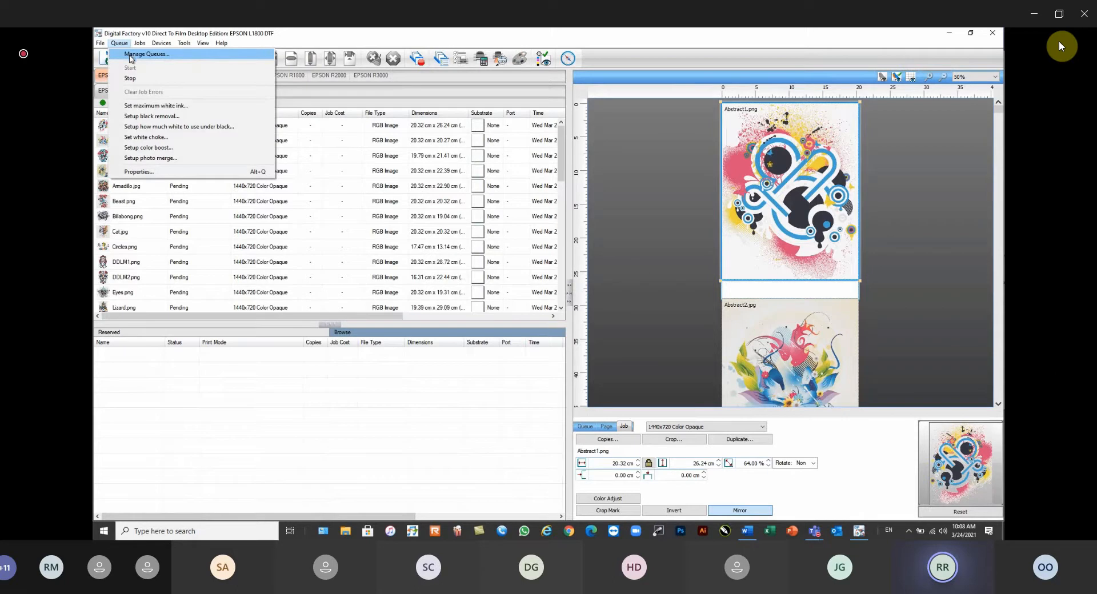
left_click(130, 57)
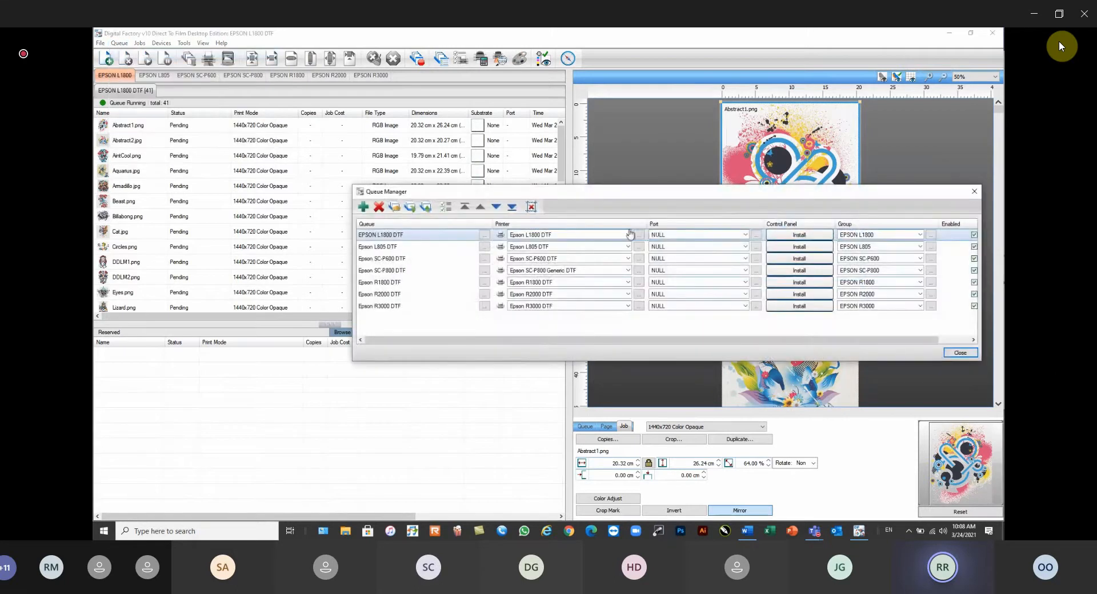
left_click_drag(654, 199, 591, 184)
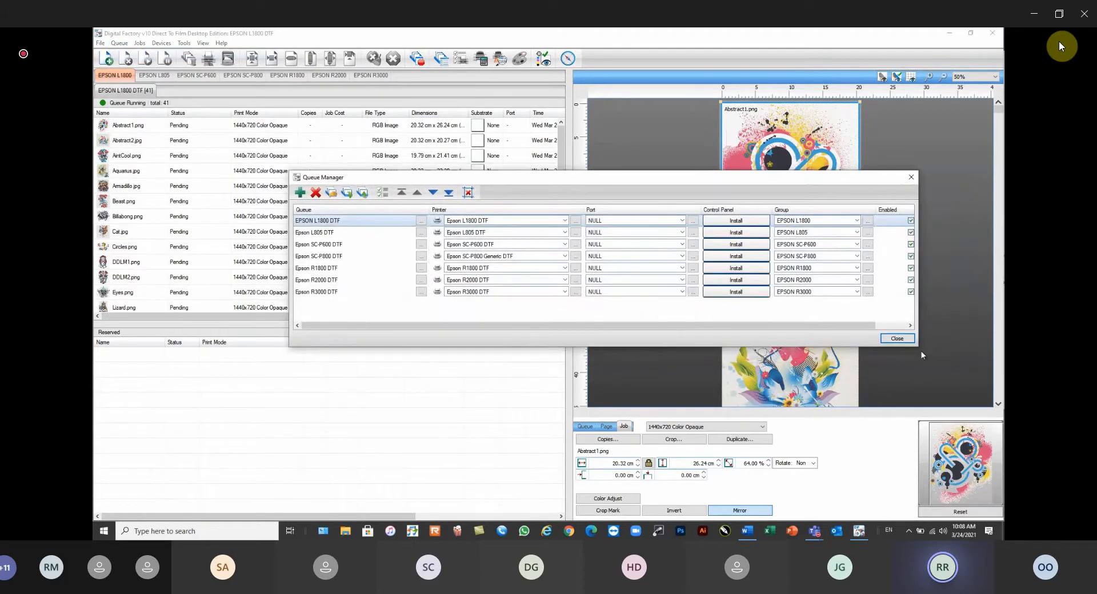
left_click_drag(917, 350, 964, 372)
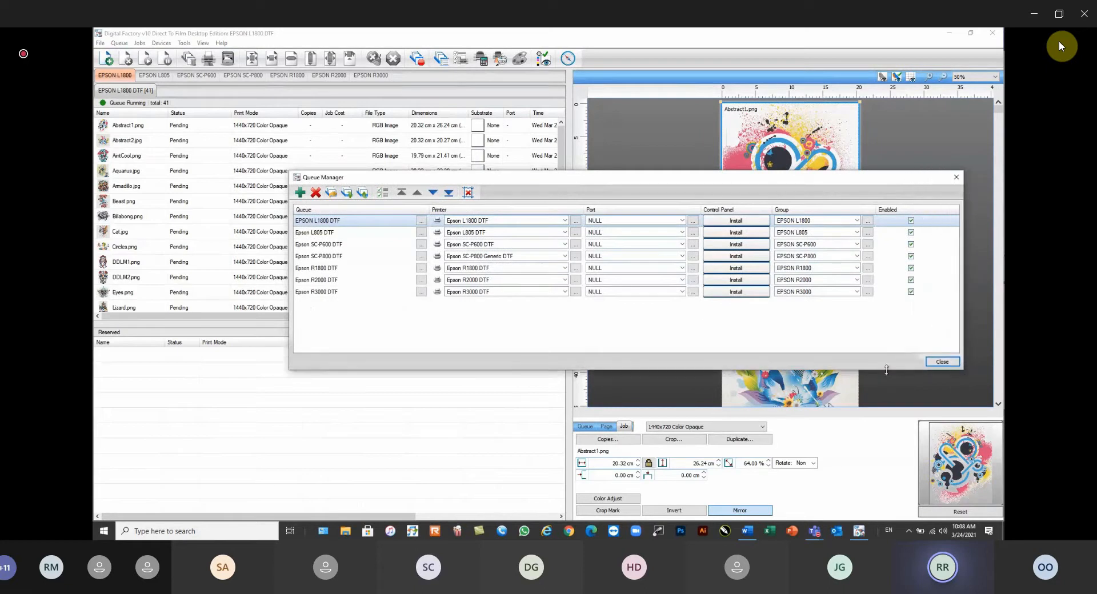
left_click(911, 232)
left_click(911, 244)
left_click(911, 256)
left_click(911, 268)
left_click(910, 280)
left_click(911, 292)
left_click(943, 363)
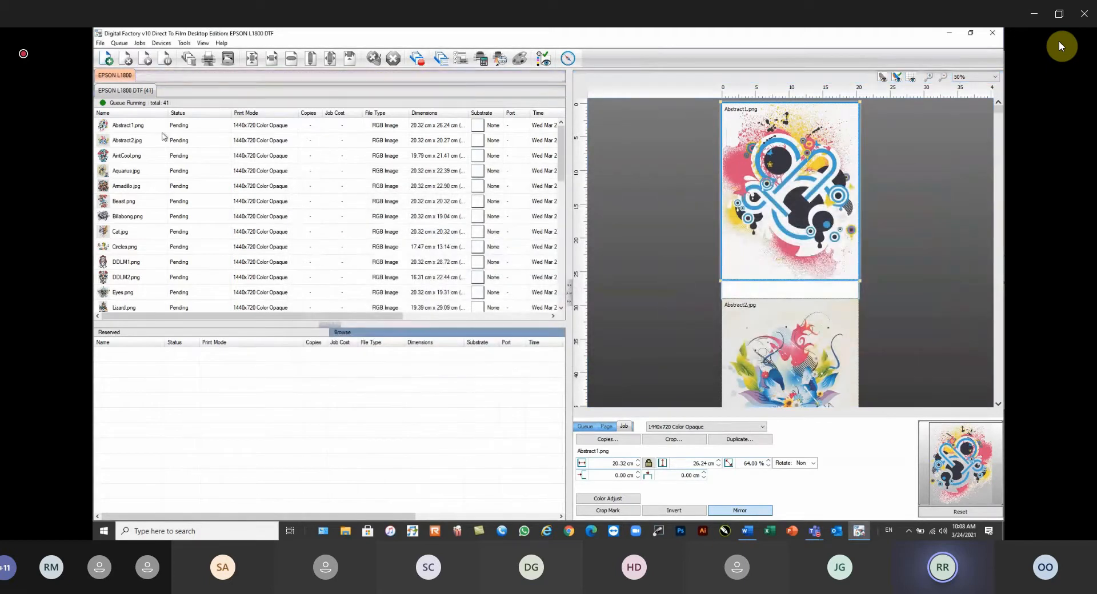
Copy the EPSON L1800 DTF queue in the Queue Manager with the name suffix A3
left_click(120, 43)
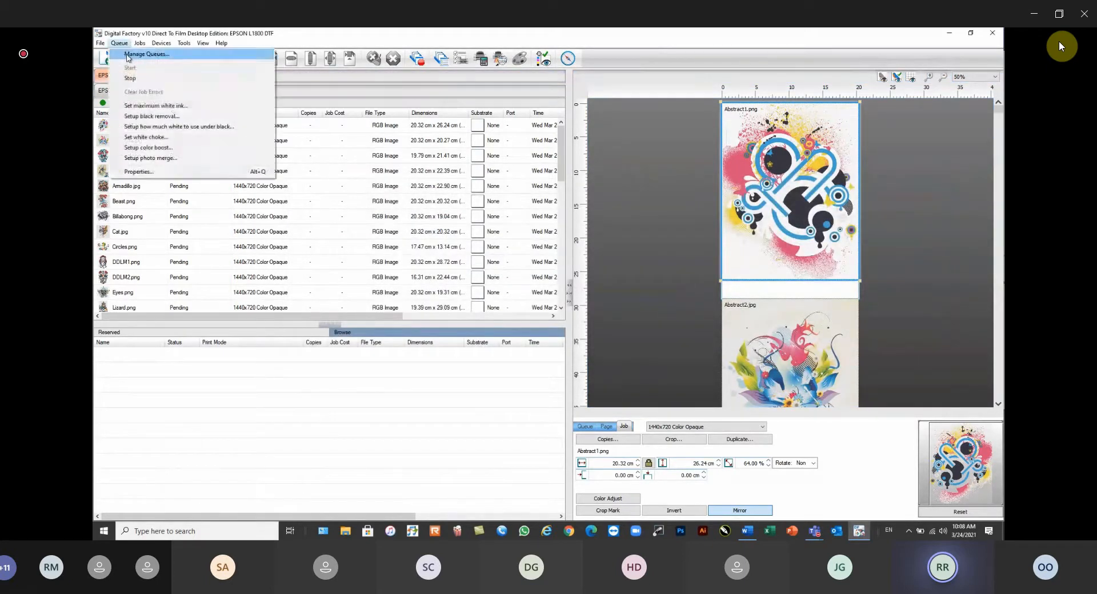
left_click(134, 53)
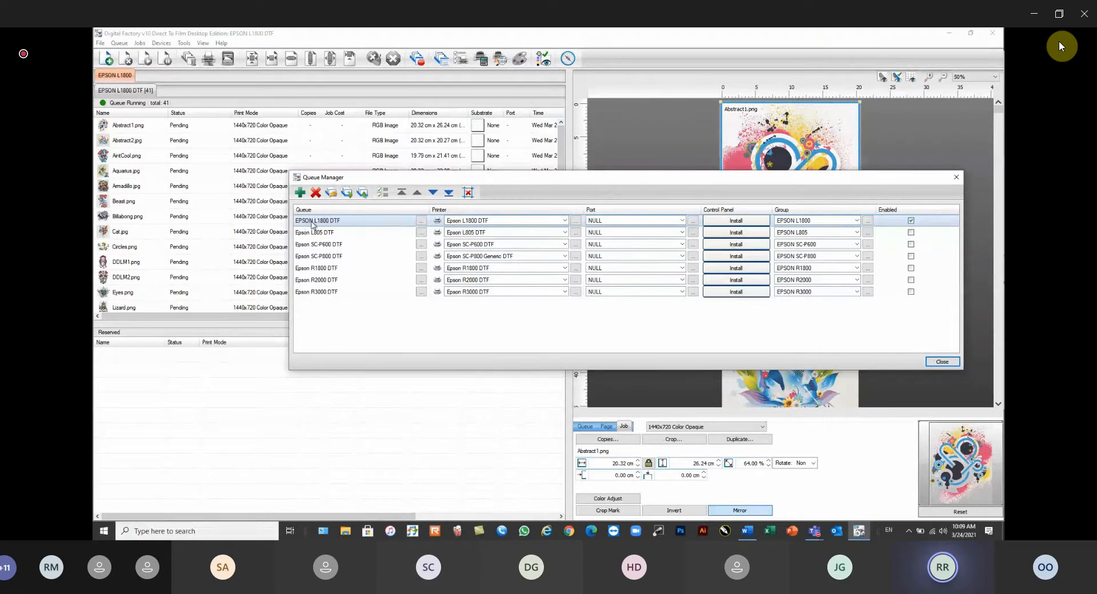
left_click(332, 193)
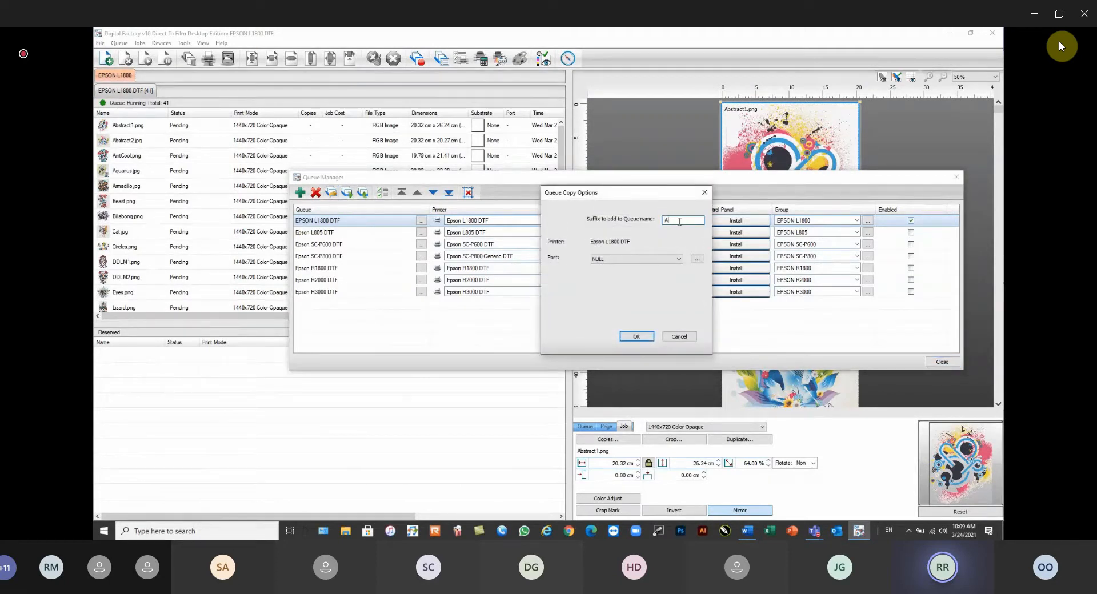
left_click(637, 337)
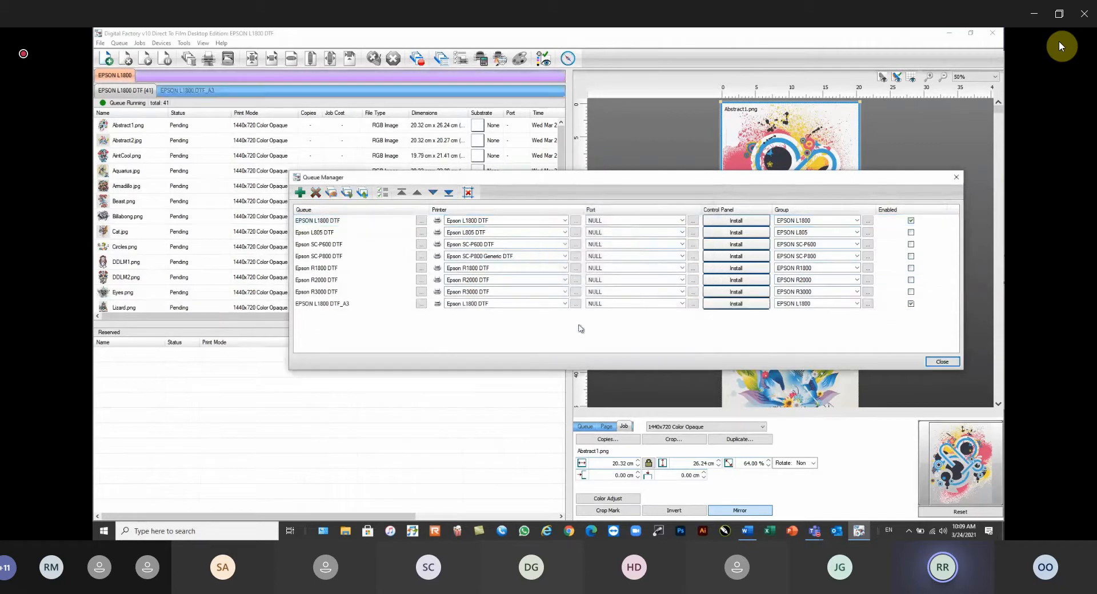
Move the EPSON L1800 DTF_A3 queue directly below EPSON L1800 DTF in the queue order and close the Queue Manager
left_click(360, 309)
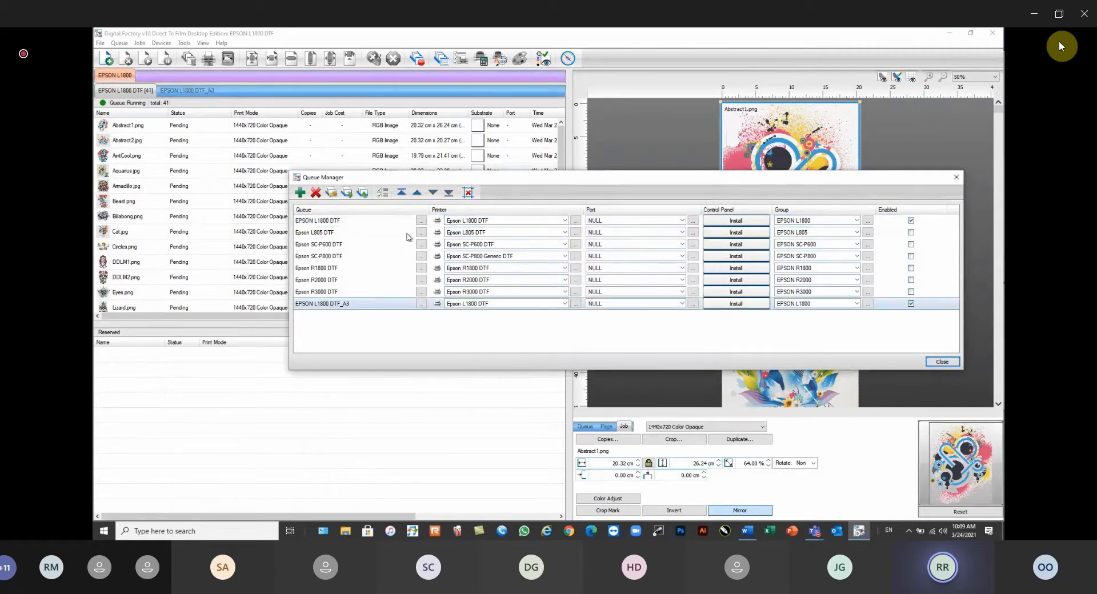
left_click(403, 192)
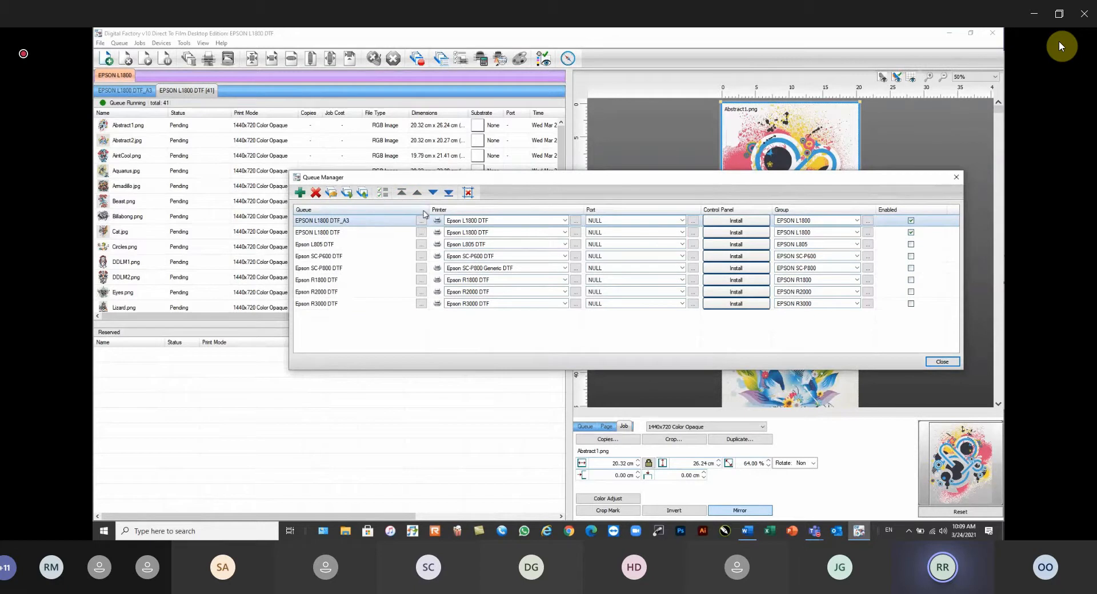
left_click(433, 193)
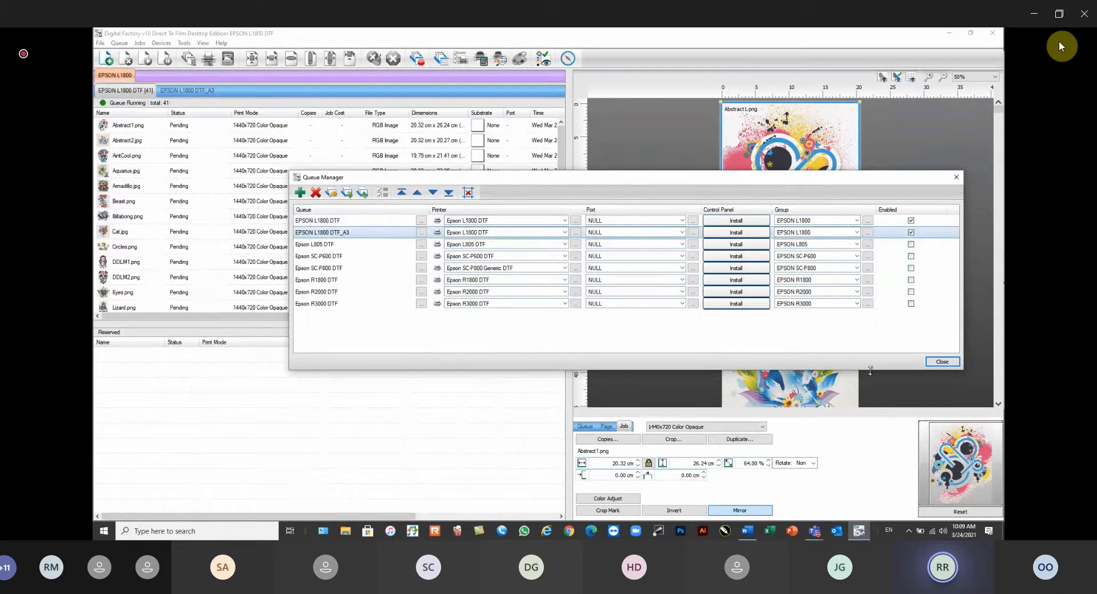
left_click(942, 361)
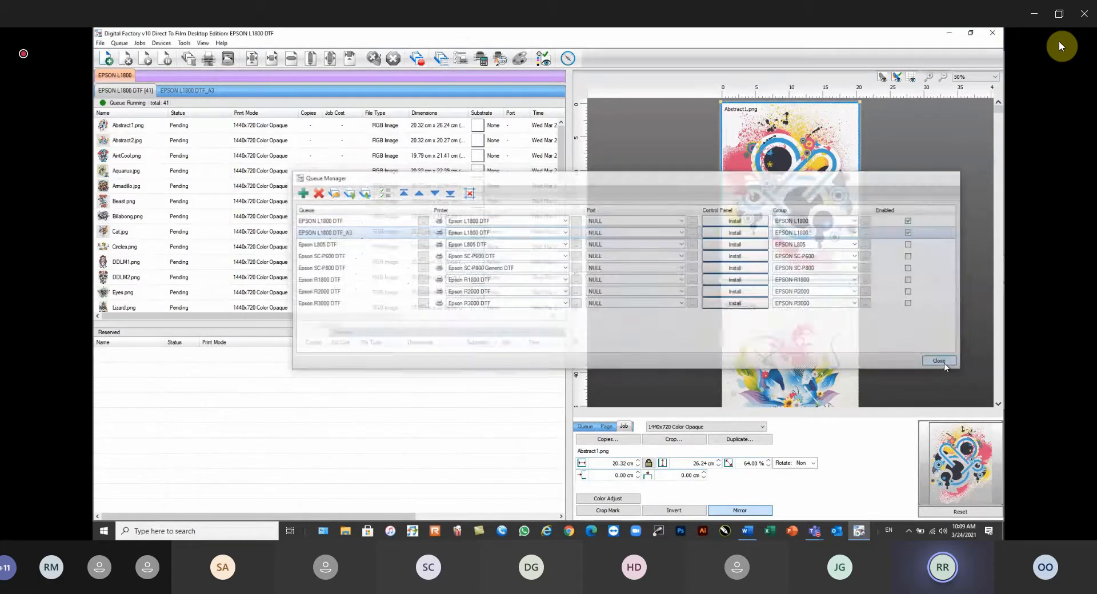
Set the page size of the EPSON L1800 DTF_A3 queue to A3
left_click(184, 91)
left_click(141, 90)
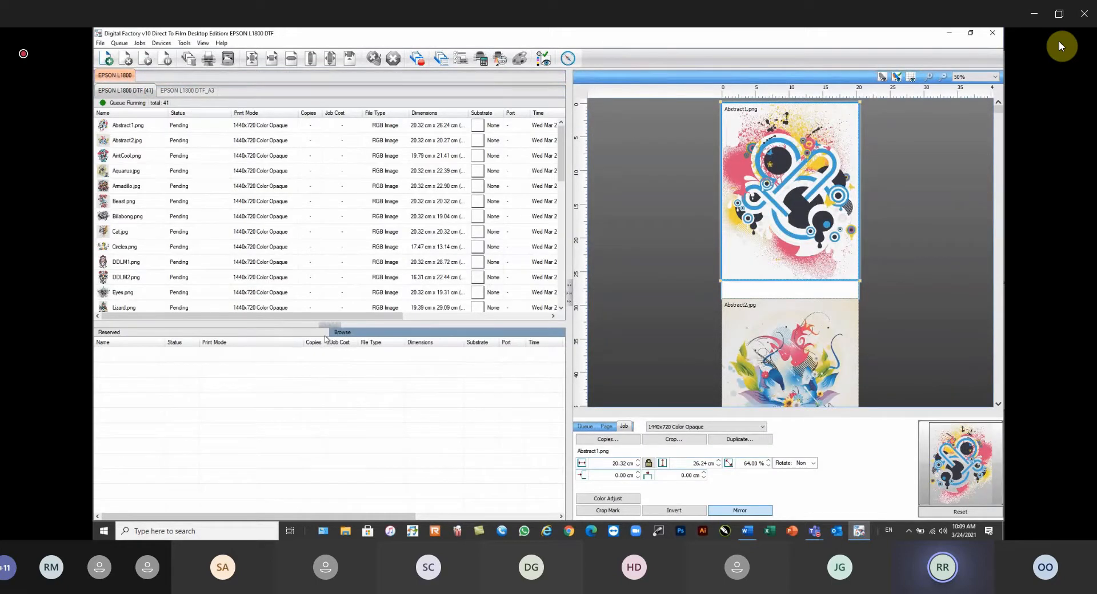
left_click(320, 186)
left_click(193, 92)
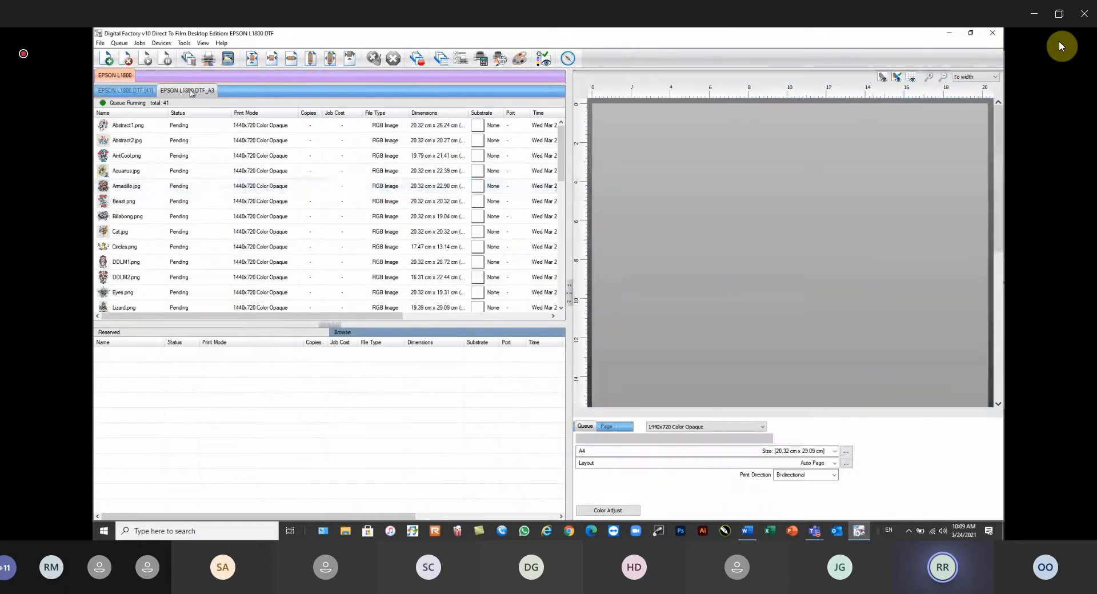
left_click(588, 451)
left_click(589, 295)
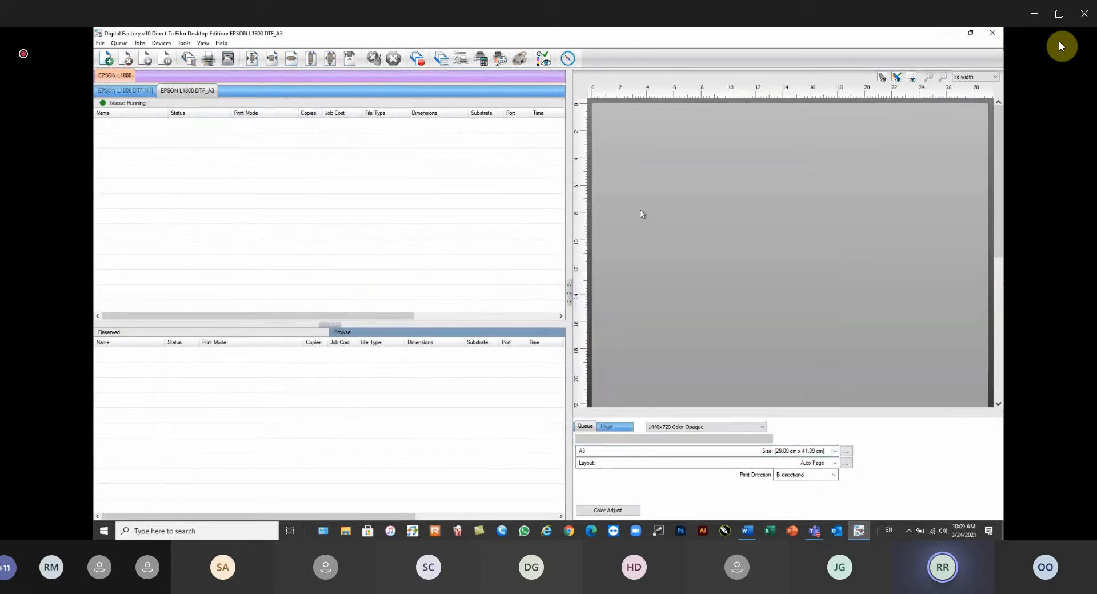
Compare the EPSON L1800 DTF and EPSON L1800 DTF_A3 queues by viewing each, ending on EPSON L1800 DTF
left_click(137, 92)
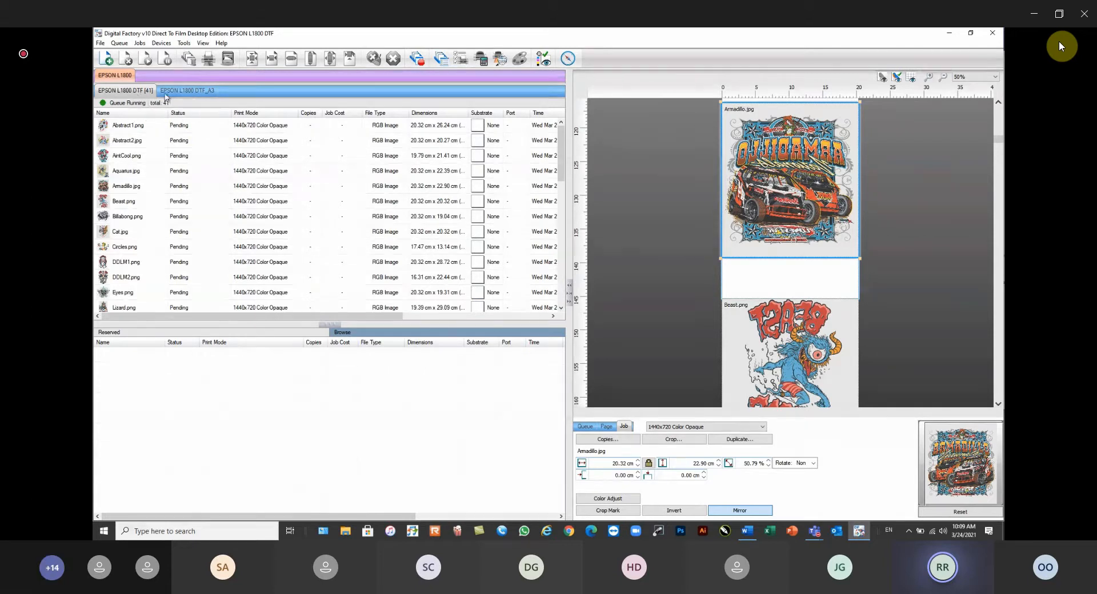
left_click(133, 93)
left_click(177, 91)
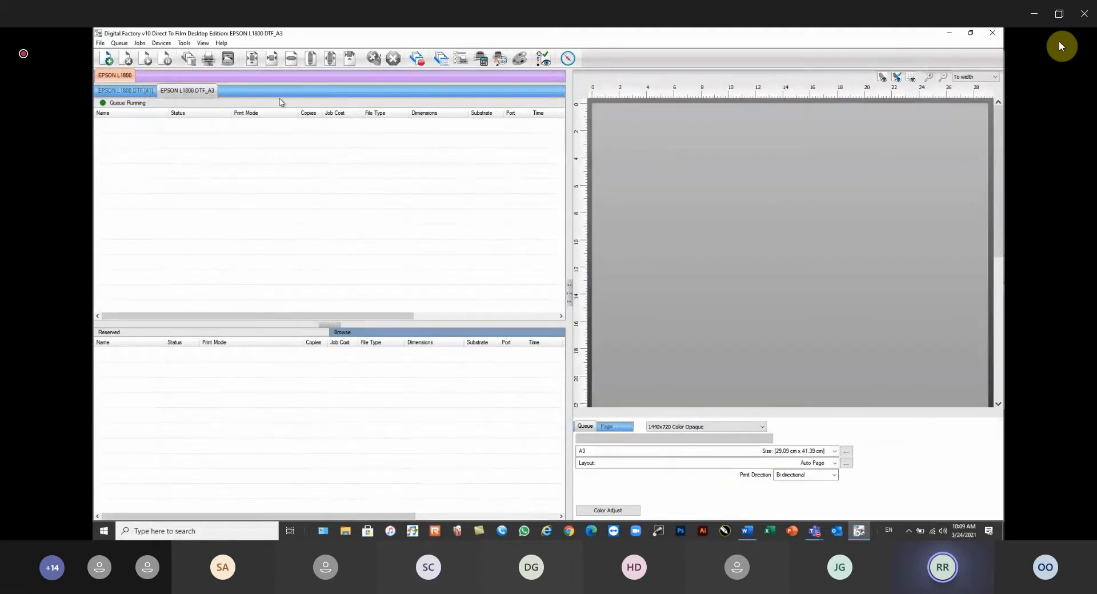
left_click(139, 91)
Set the port of the EPSON L1800 DTF queue to EPSONL1800 Series_USB001+ in the Queue Manager
left_click(123, 43)
left_click(132, 54)
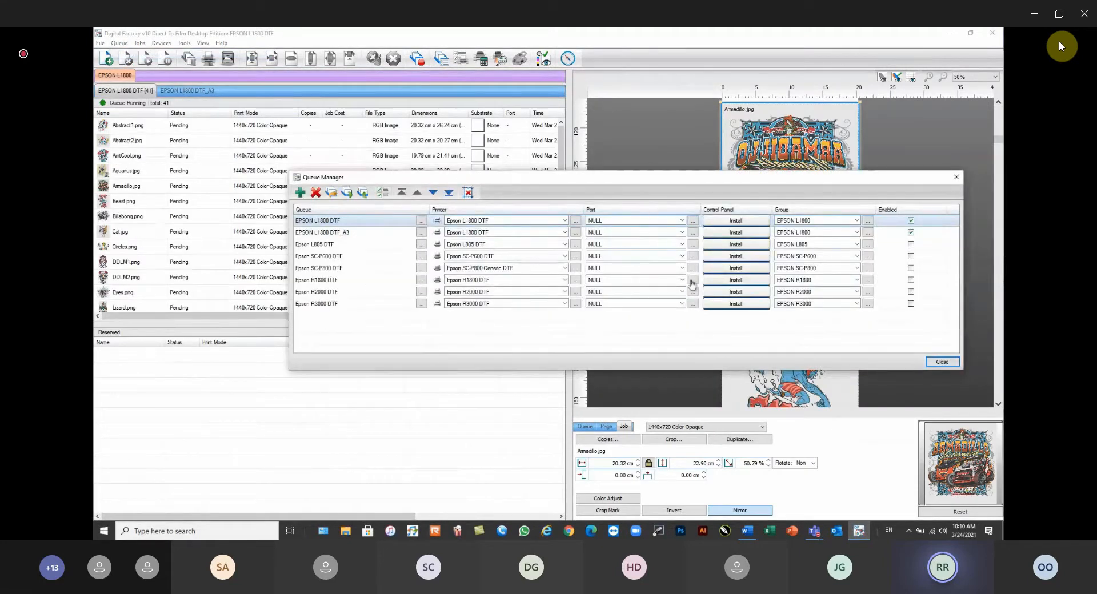
left_click(682, 221)
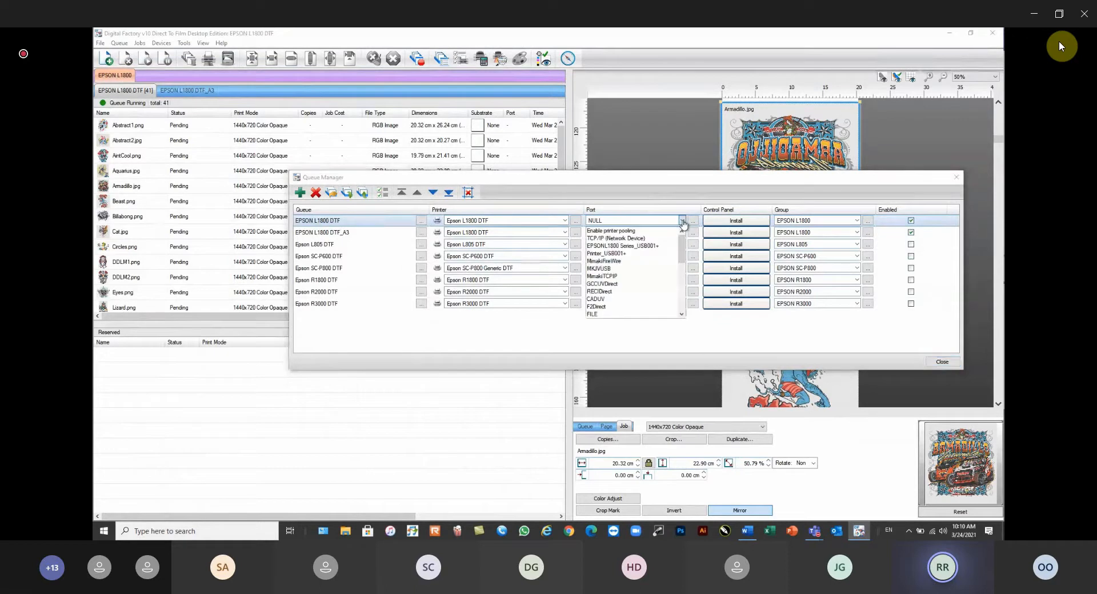
left_click(633, 247)
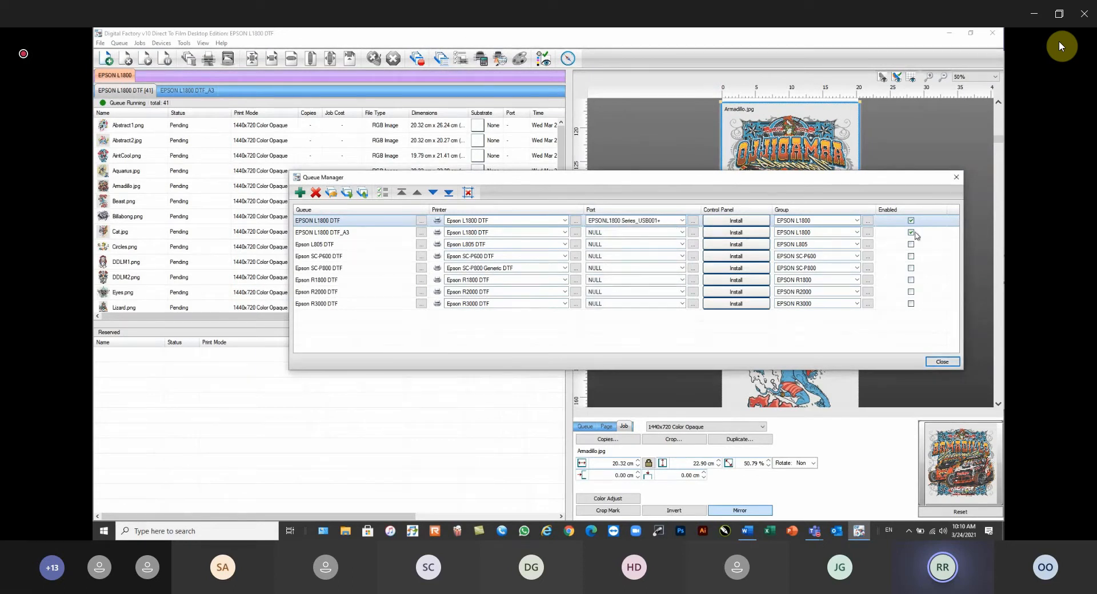
Delete the EPSON L1800 DTF_A3 queue and close the Queue Manager
left_click(361, 234)
left_click(315, 193)
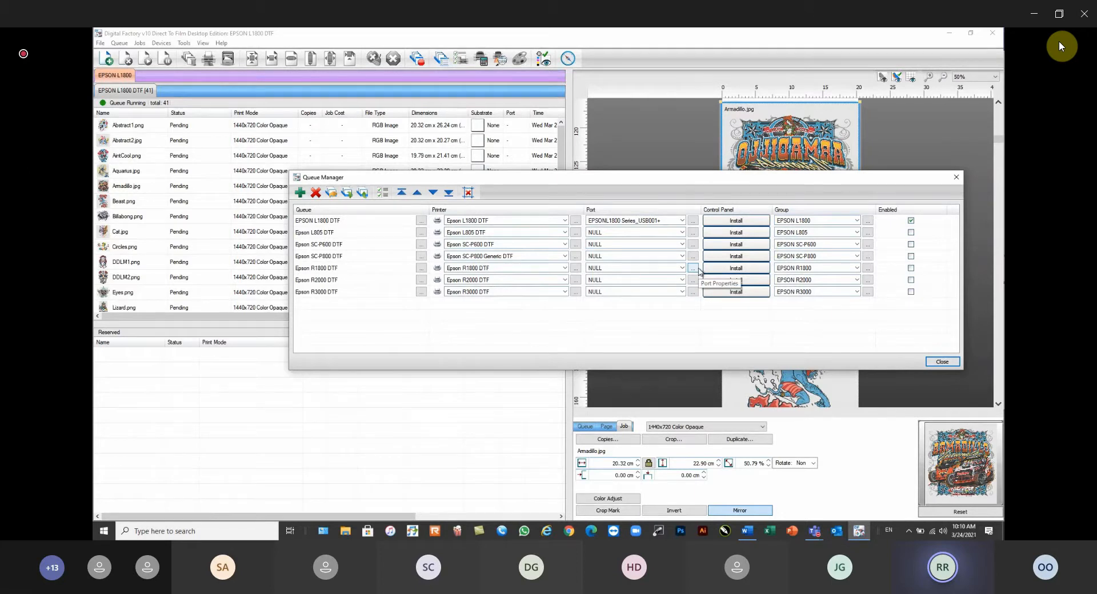
left_click_drag(672, 183, 635, 153)
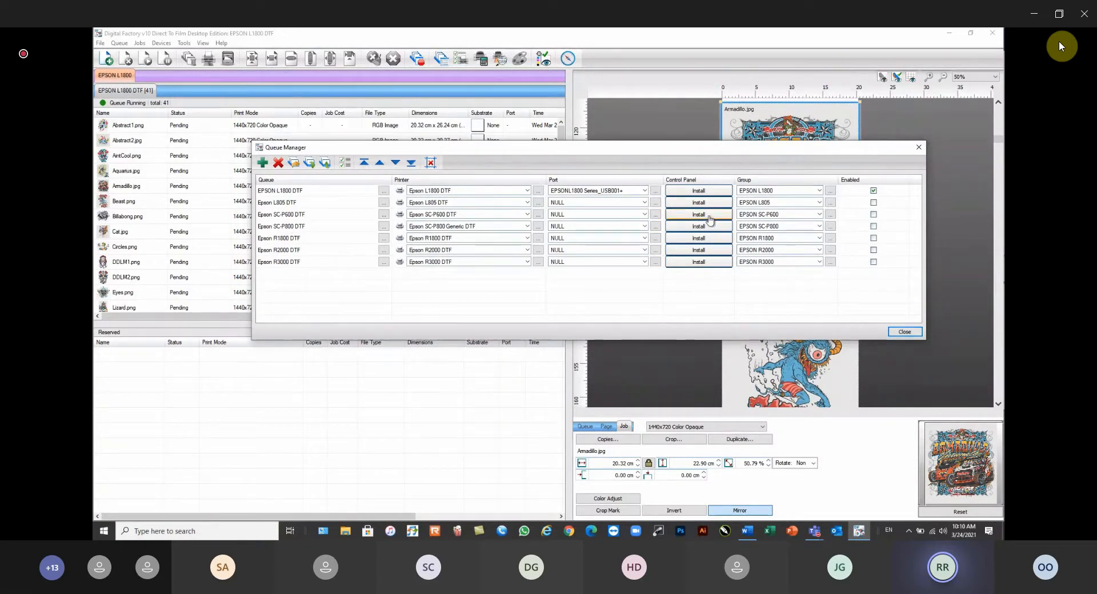
left_click(905, 333)
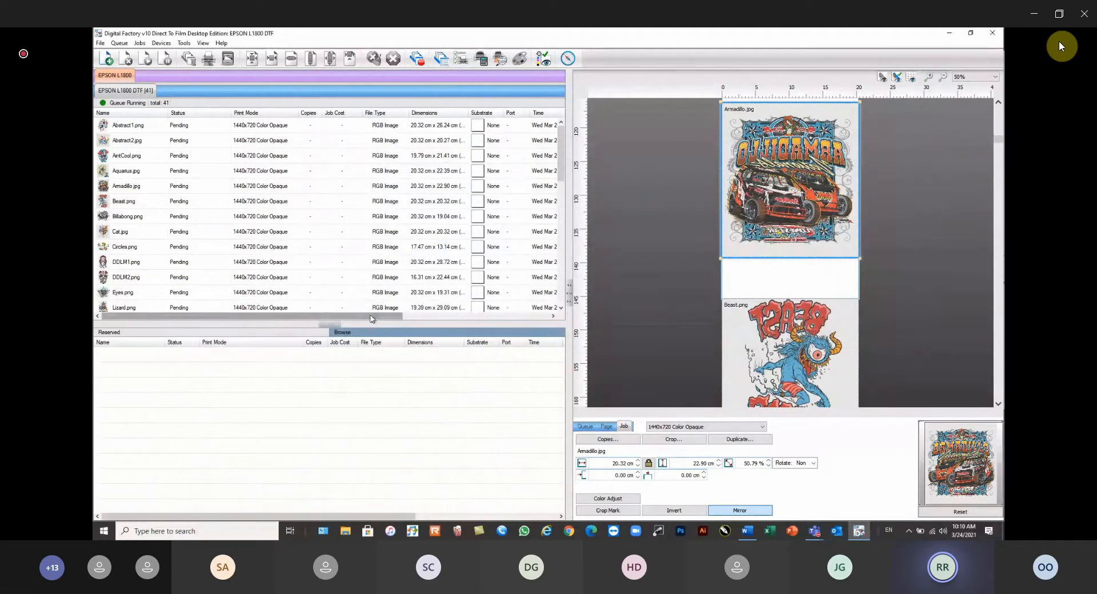
Enlarge the queue's job list above the Reserved area and view the details of the Aquarius.jpg job
left_click_drag(356, 353, 357, 382)
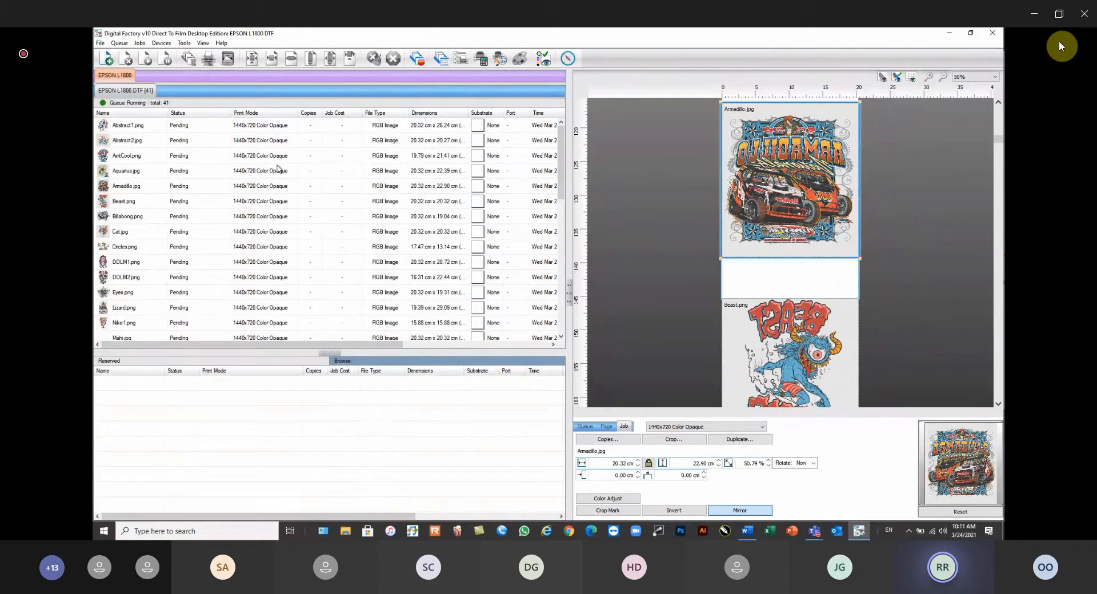
mouse_move(278, 168)
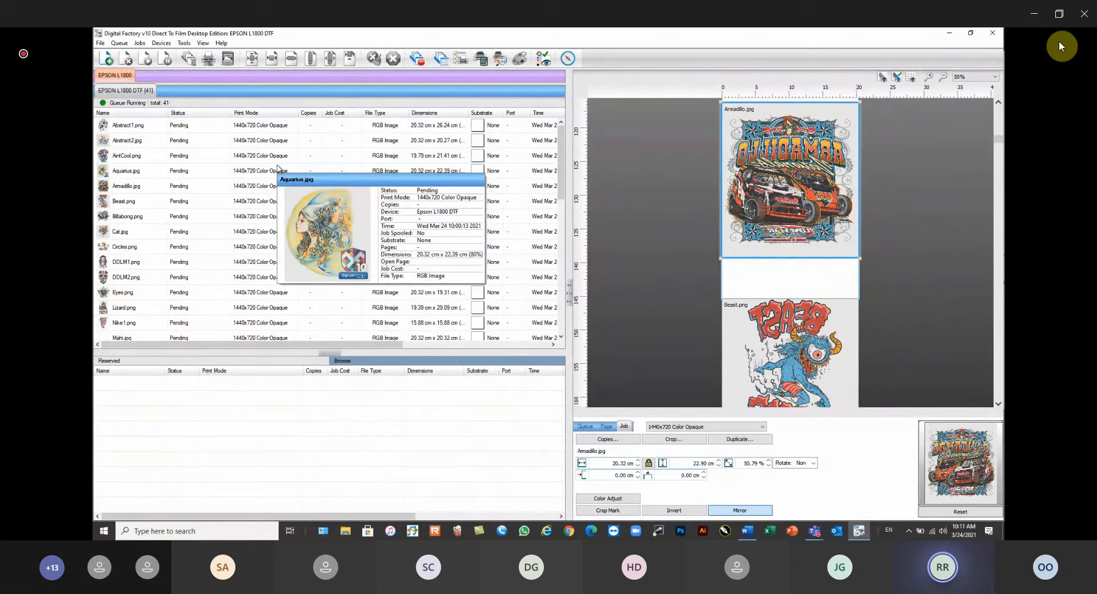
Check which file formats are supported when adding a job, and cancel without opening a file
left_click(105, 57)
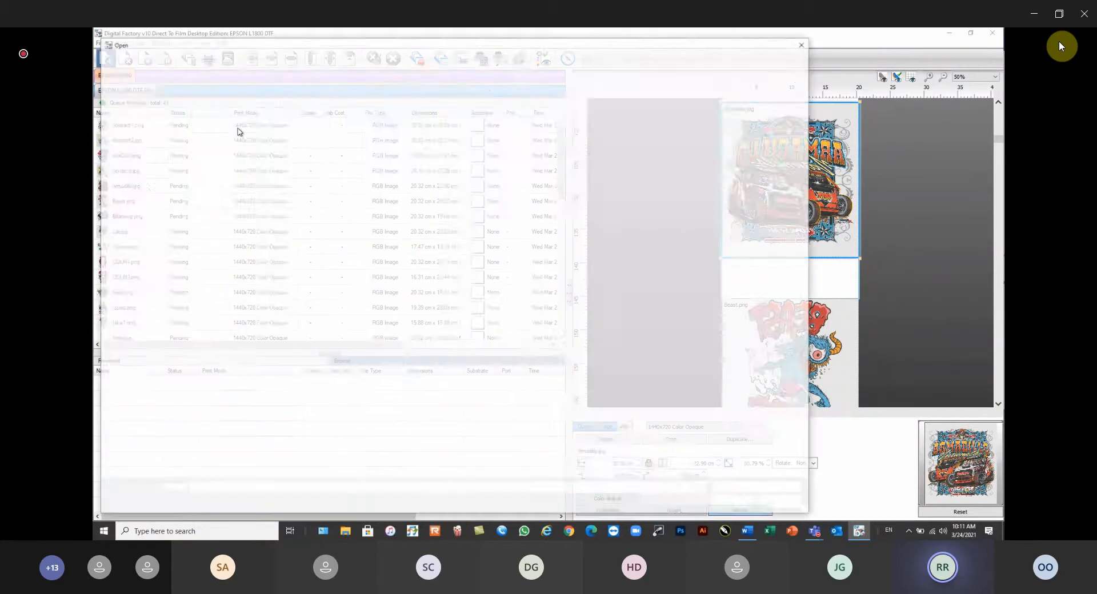
left_click(743, 490)
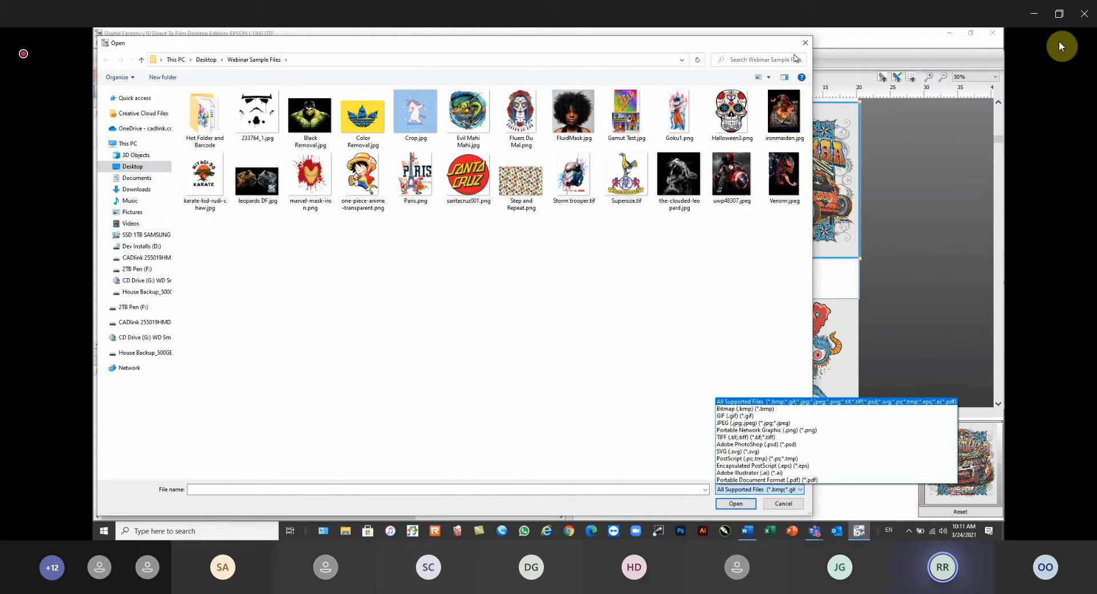
left_click(678, 346)
left_click(784, 504)
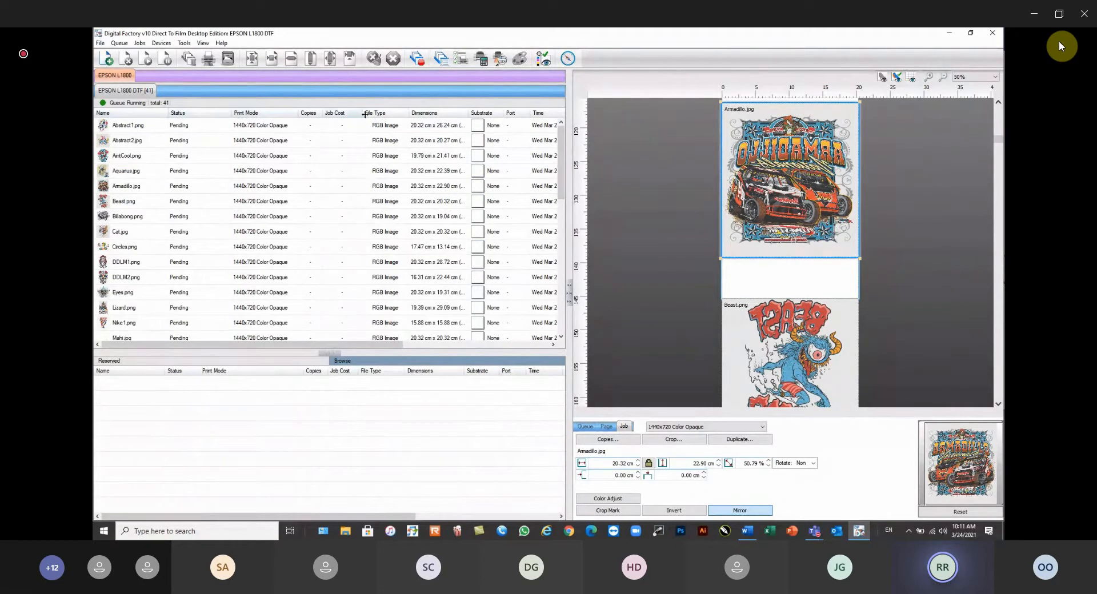
Hide the Substrate and Job Spooled columns in the EPSON L1800 DTF job list
right_click(219, 116)
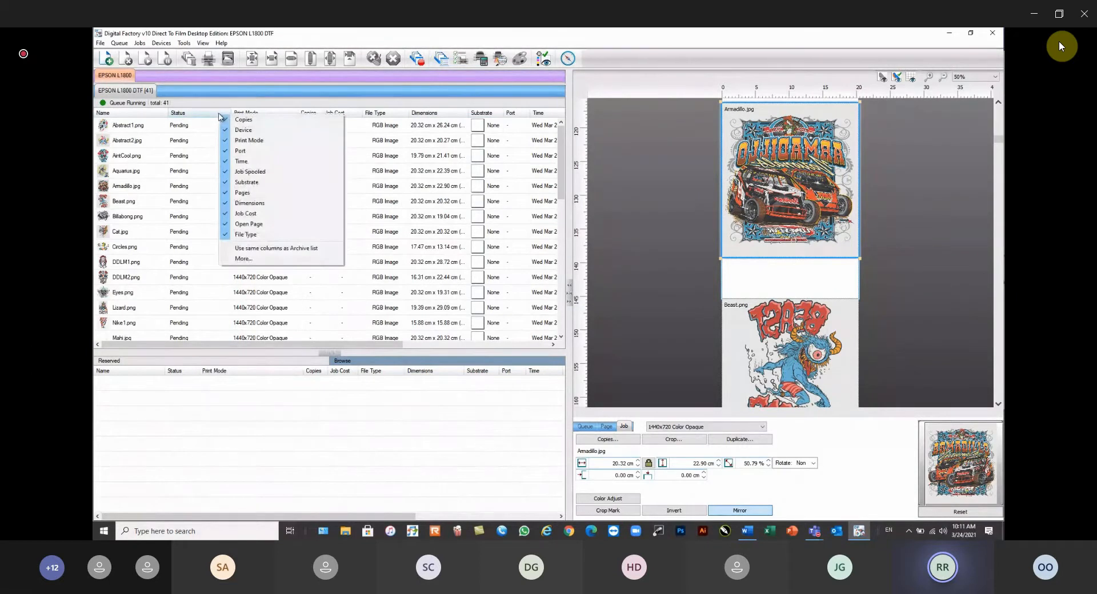
right_click(199, 115)
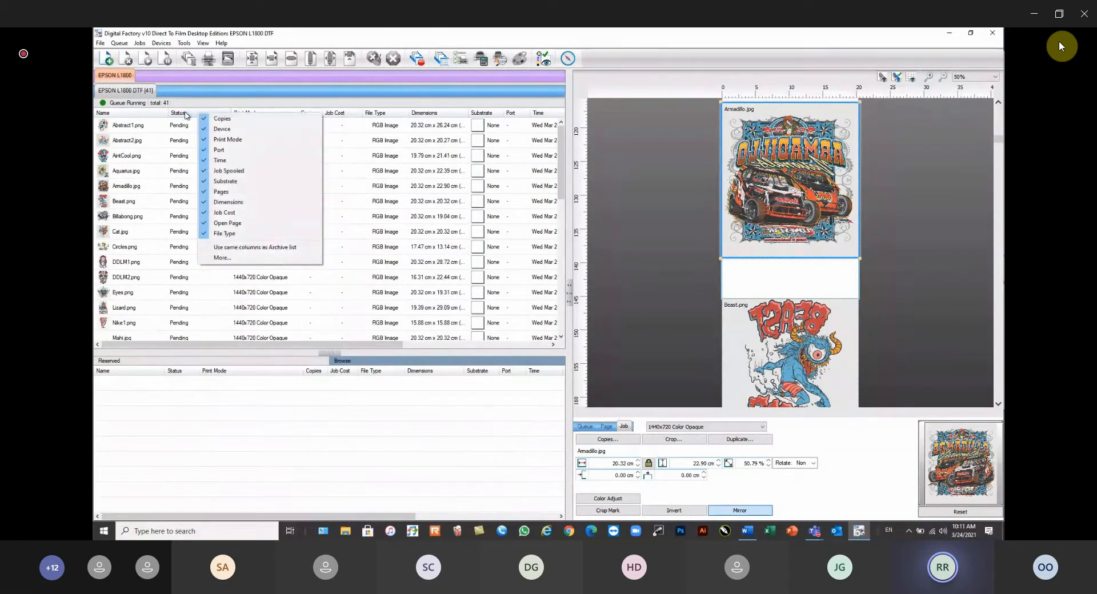
right_click(145, 116)
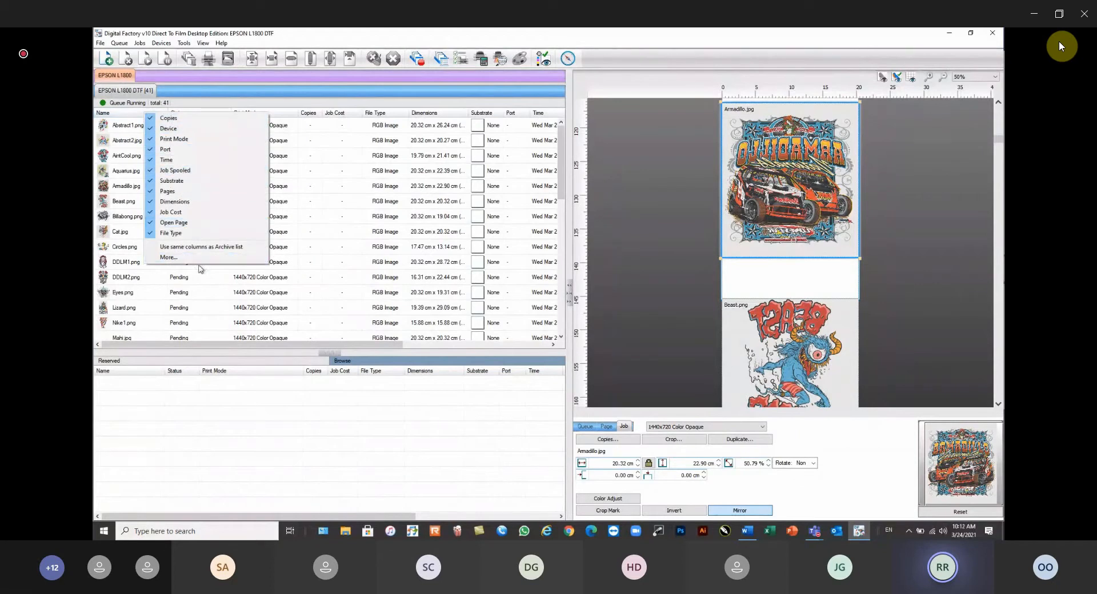
left_click(152, 182)
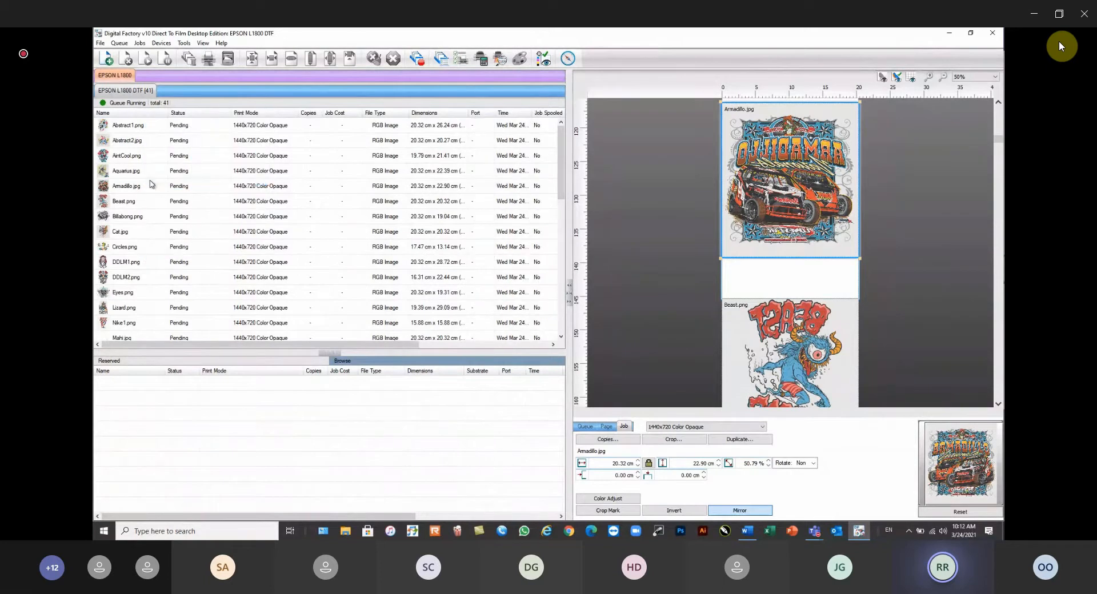
right_click(207, 115)
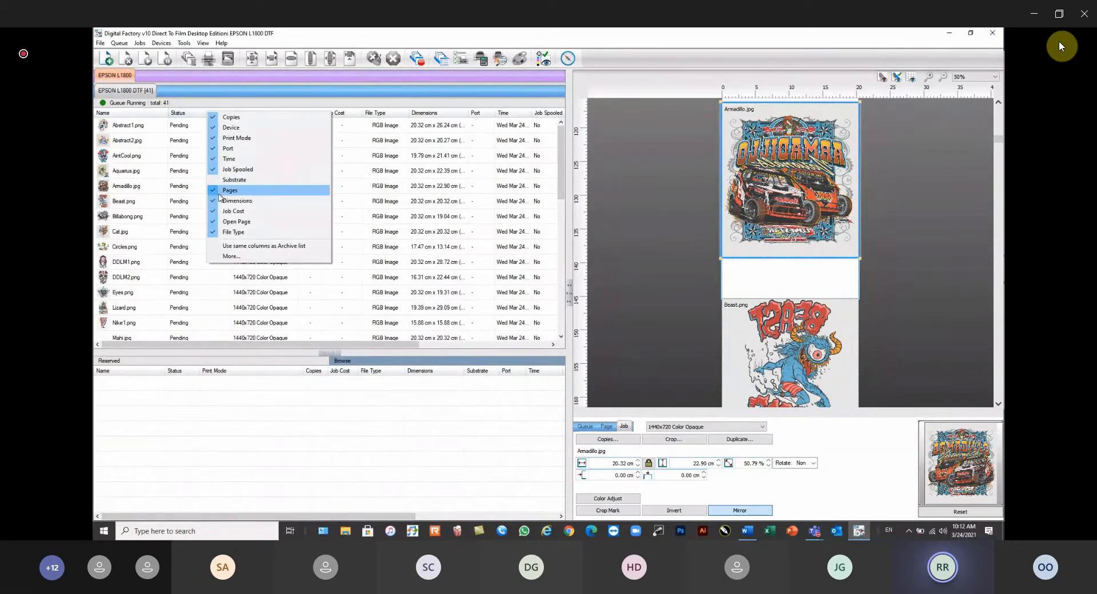
left_click(222, 170)
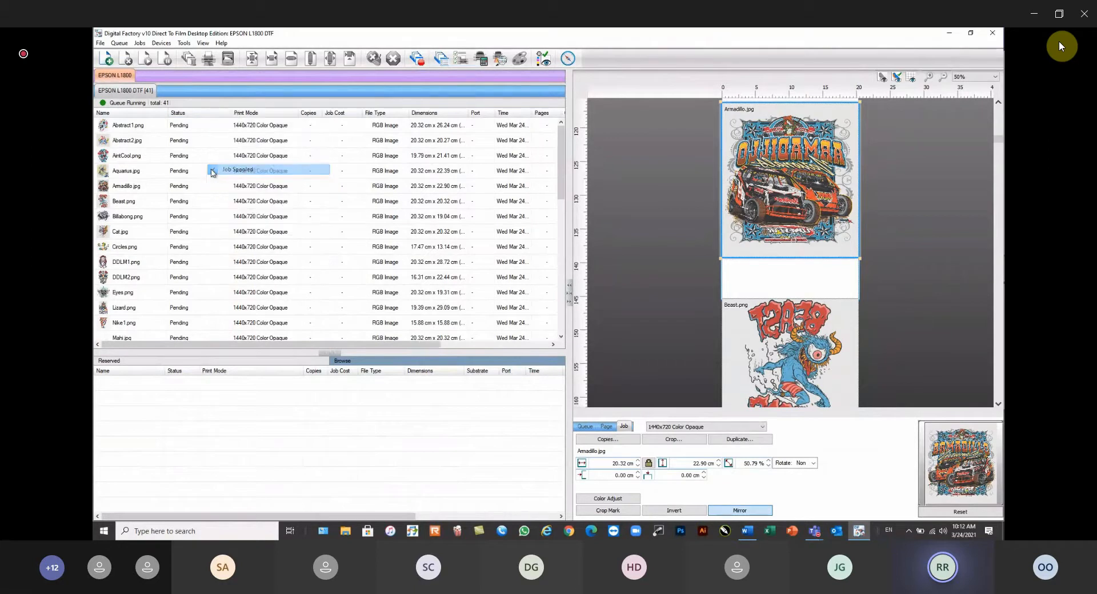
Hide the Time, Pages, Open Page and Device columns in the job list
right_click(234, 114)
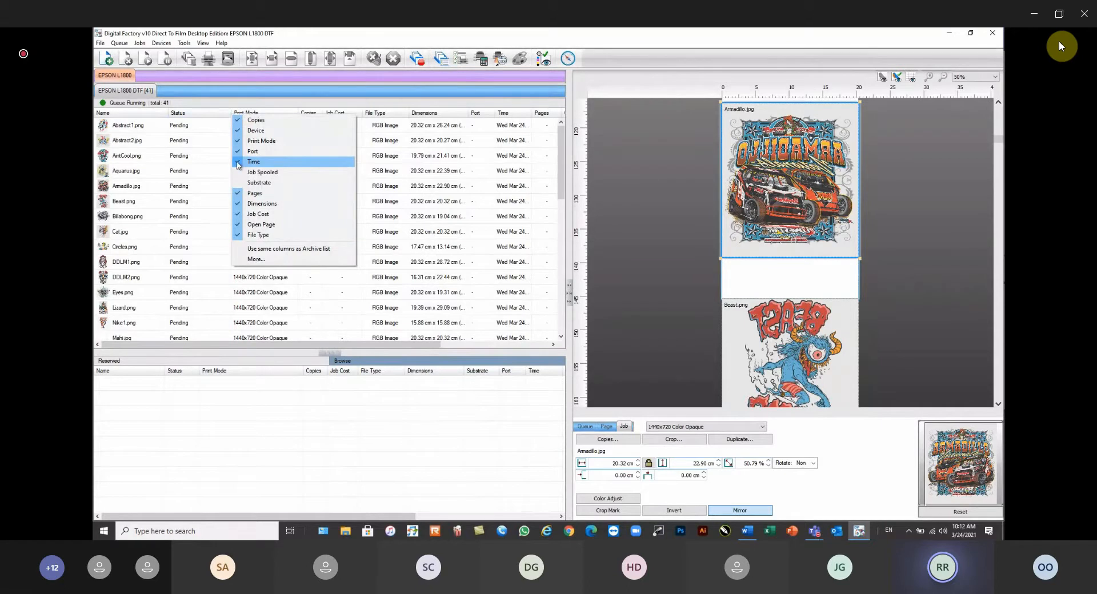
left_click(239, 165)
right_click(254, 114)
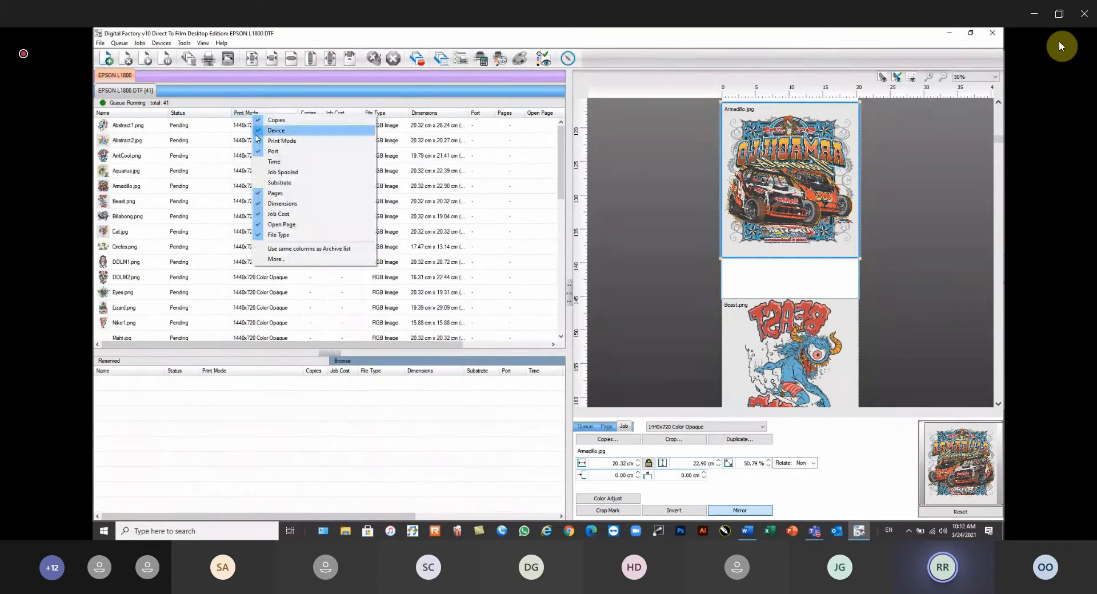
left_click(269, 194)
right_click(262, 115)
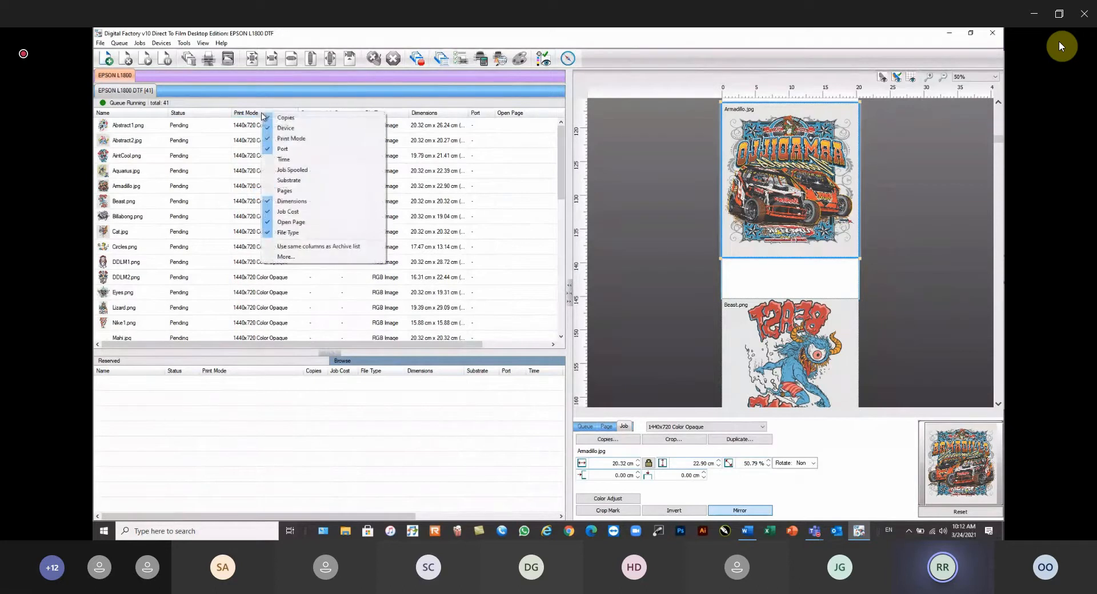
left_click(269, 225)
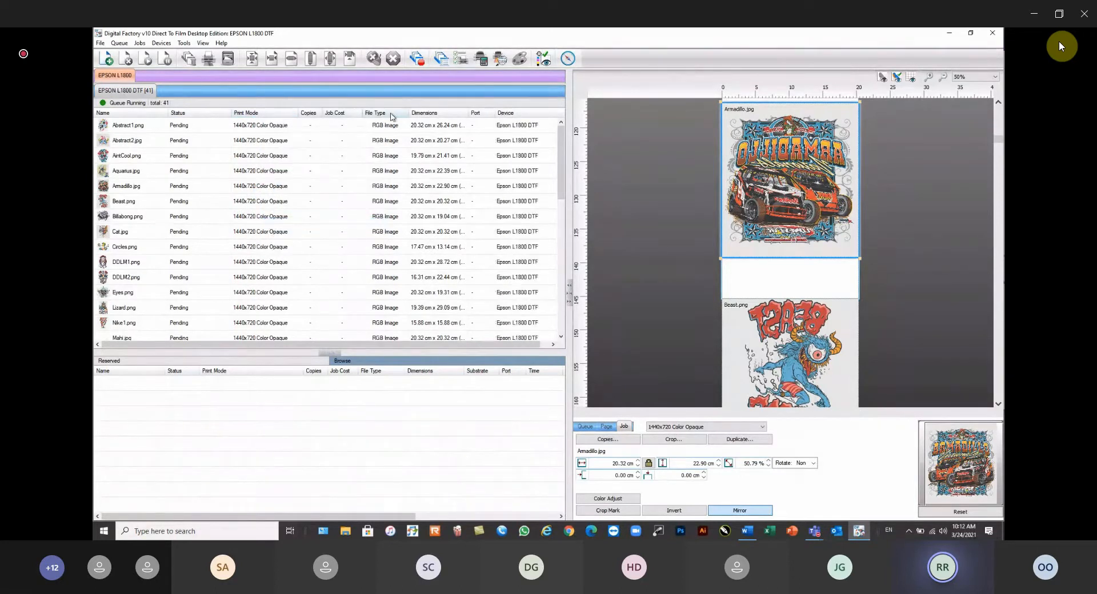
right_click(327, 113)
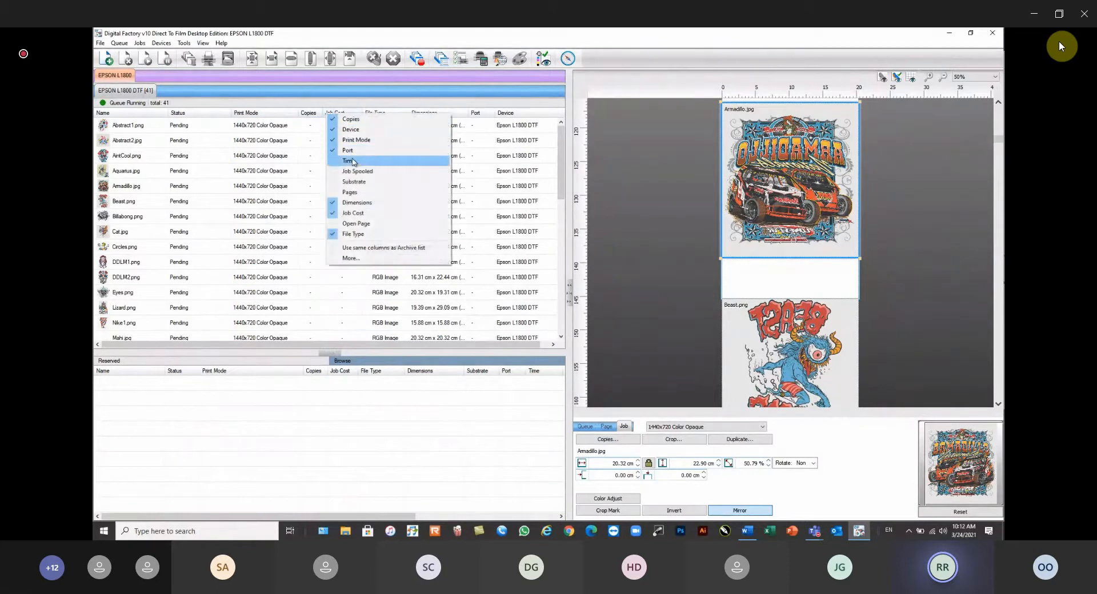
left_click(334, 131)
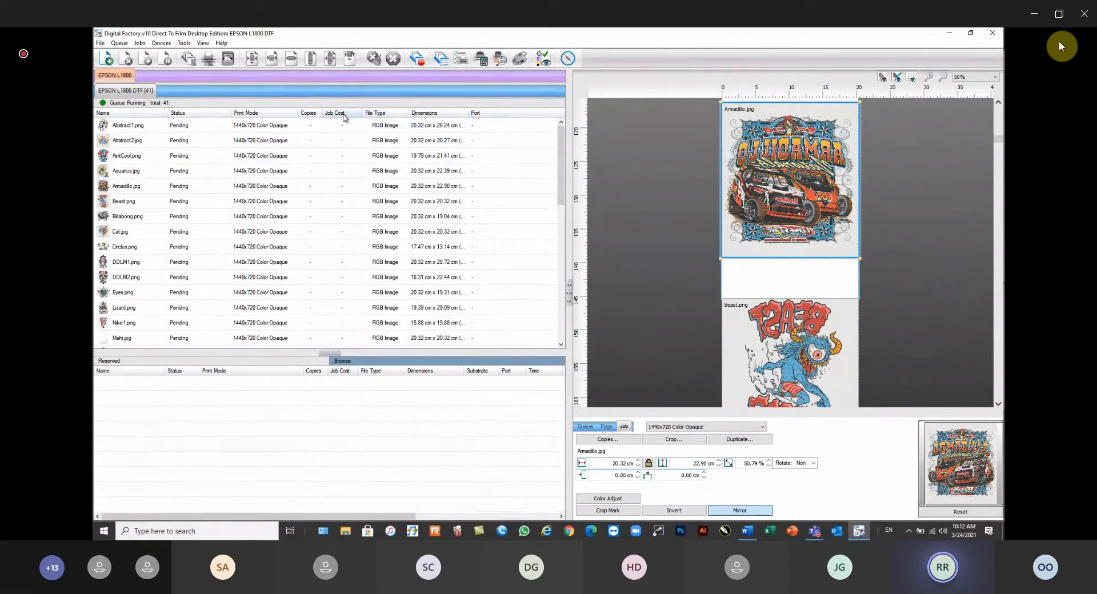
Move the Job Cost column between Status and Print Mode, and widen the Job Cost, Copies and Dimensions columns
left_click_drag(345, 116, 327, 117)
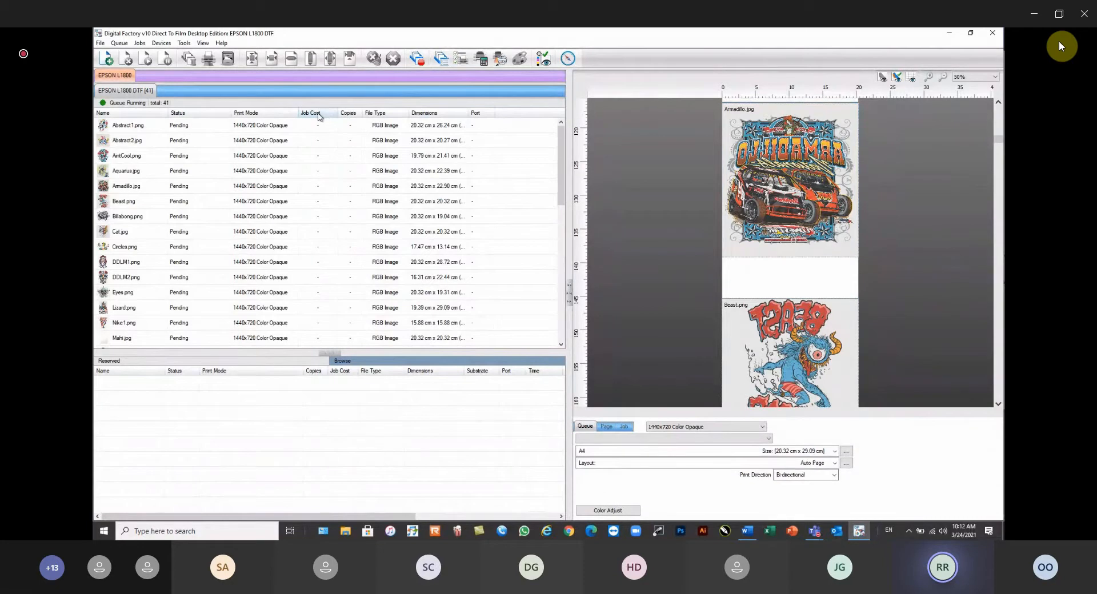
left_click_drag(319, 116, 156, 116)
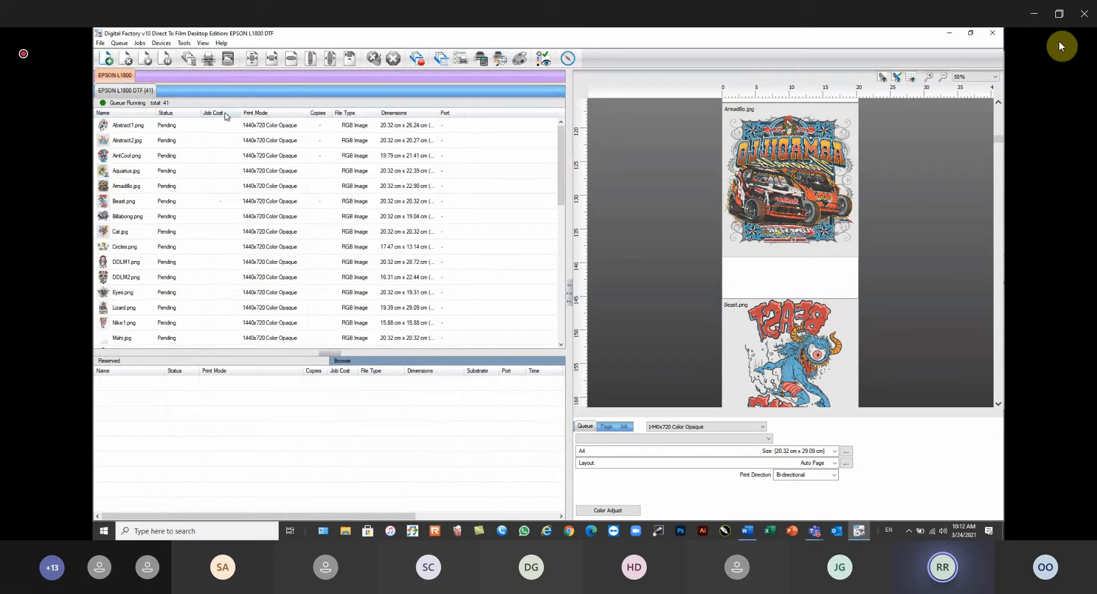
left_click_drag(241, 116, 247, 115)
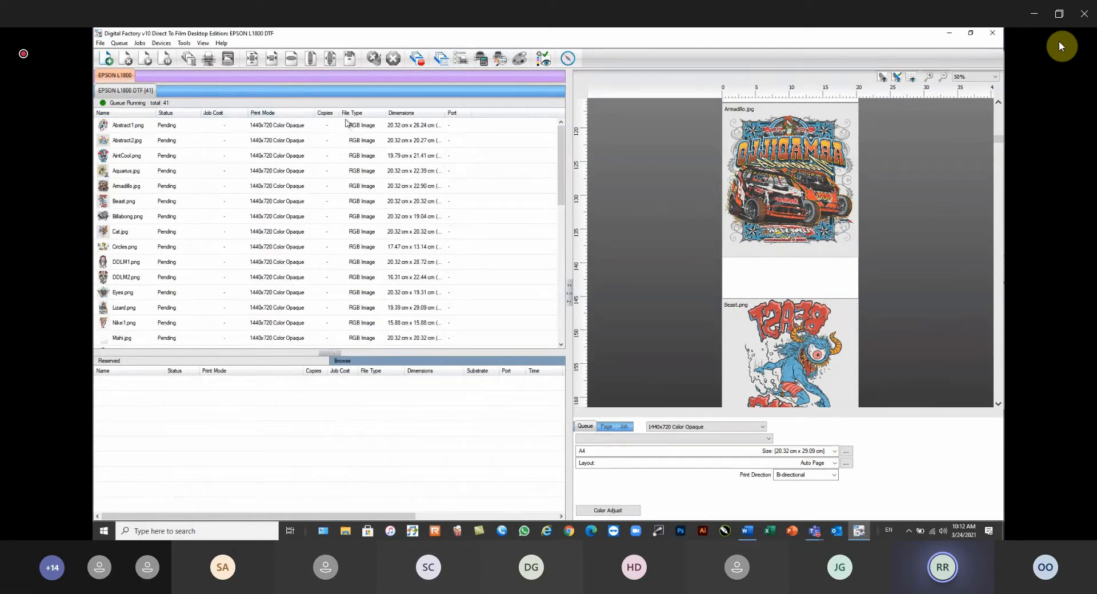
left_click_drag(339, 113, 343, 113)
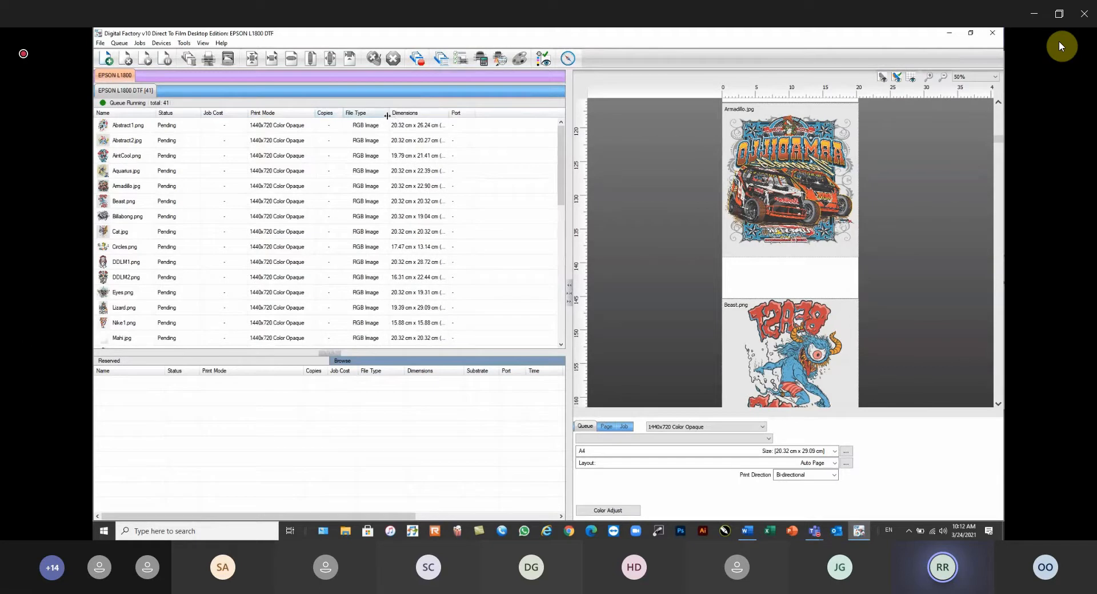
left_click_drag(450, 113, 469, 115)
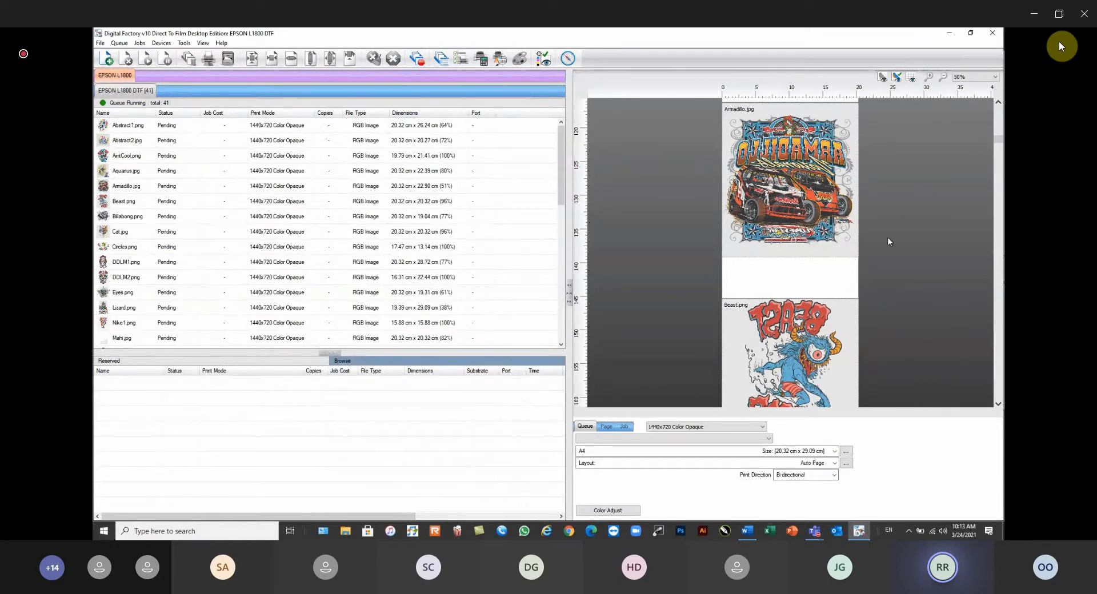
Compare the job, page and queue settings for Abstract1.png, ending with that job selected in the preview
left_click_drag(999, 139, 1000, 103)
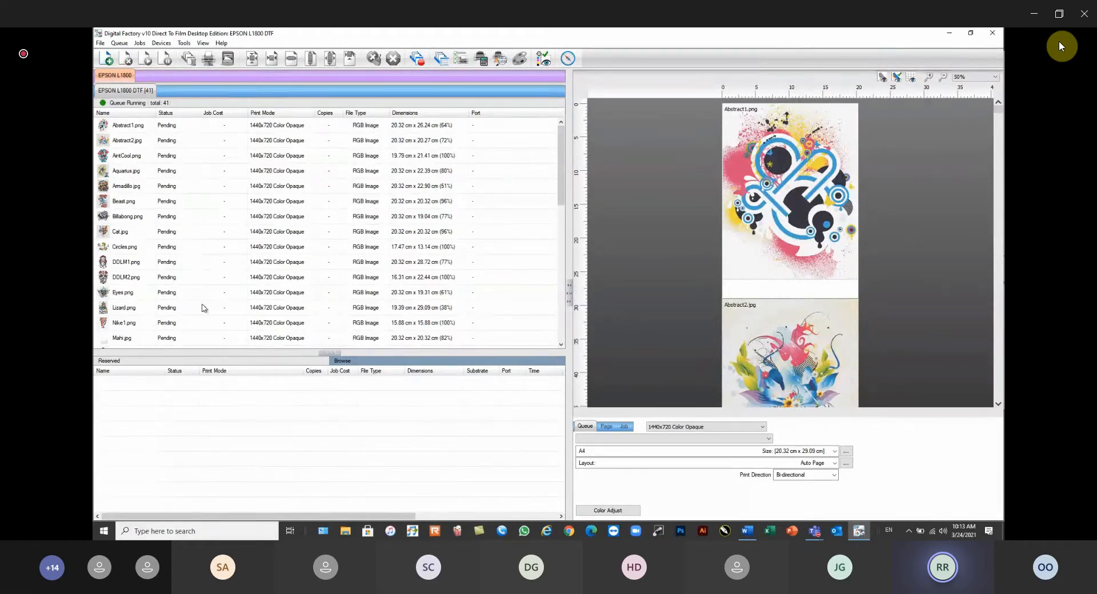
mouse_move(209, 169)
mouse_move(292, 157)
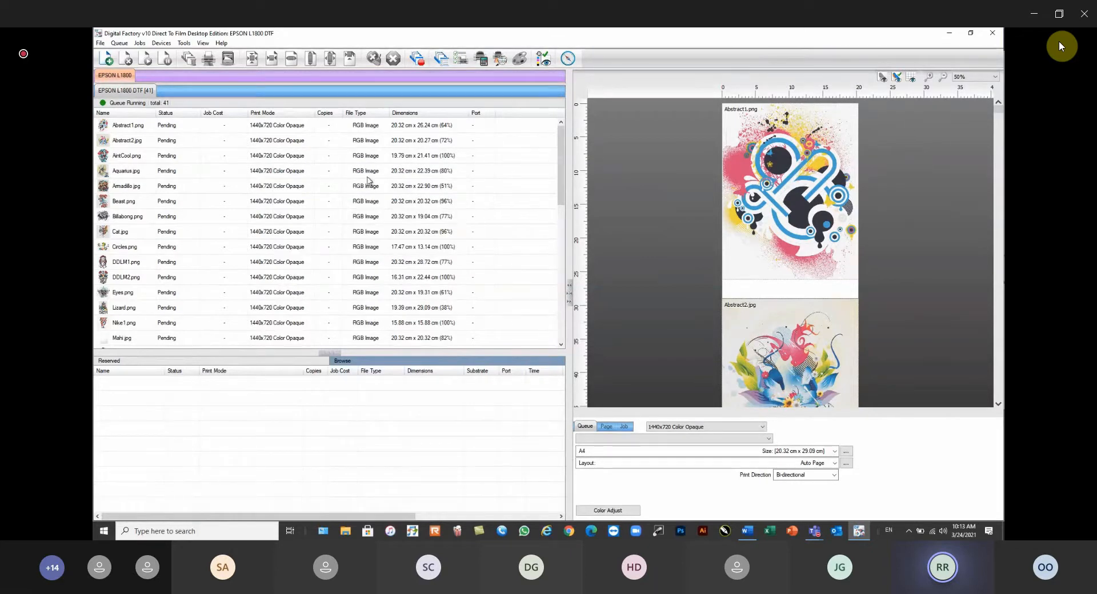
mouse_move(558, 159)
left_mouse_down()
mouse_move(562, 311)
mouse_move(562, 176)
left_mouse_up()
mouse_move(561, 179)
left_mouse_down()
mouse_move(563, 316)
mouse_move(579, 168)
left_mouse_up()
left_click(778, 190)
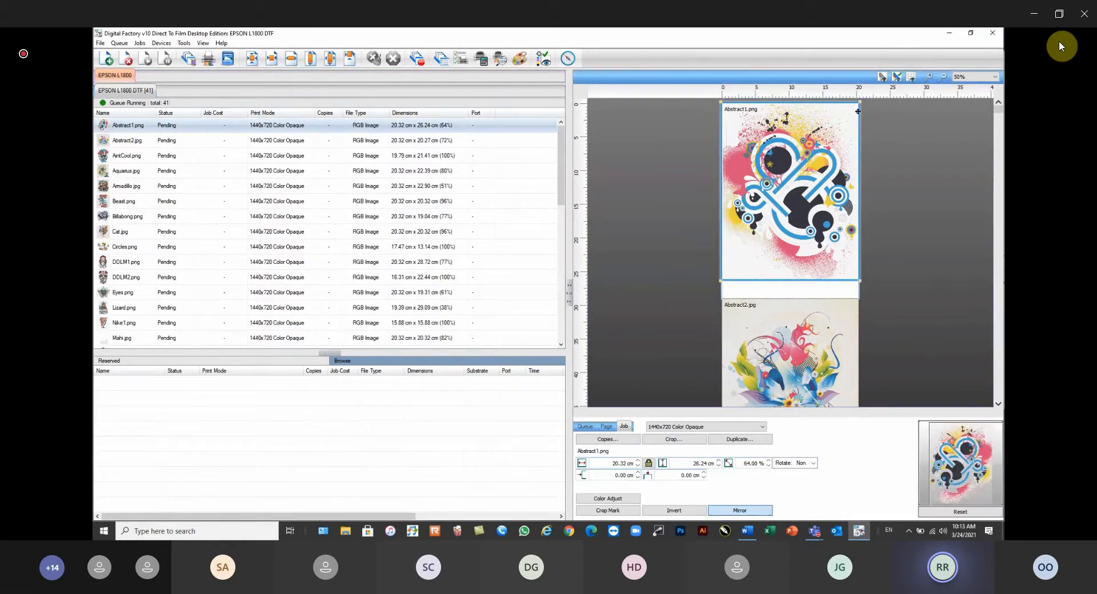
left_click(476, 439)
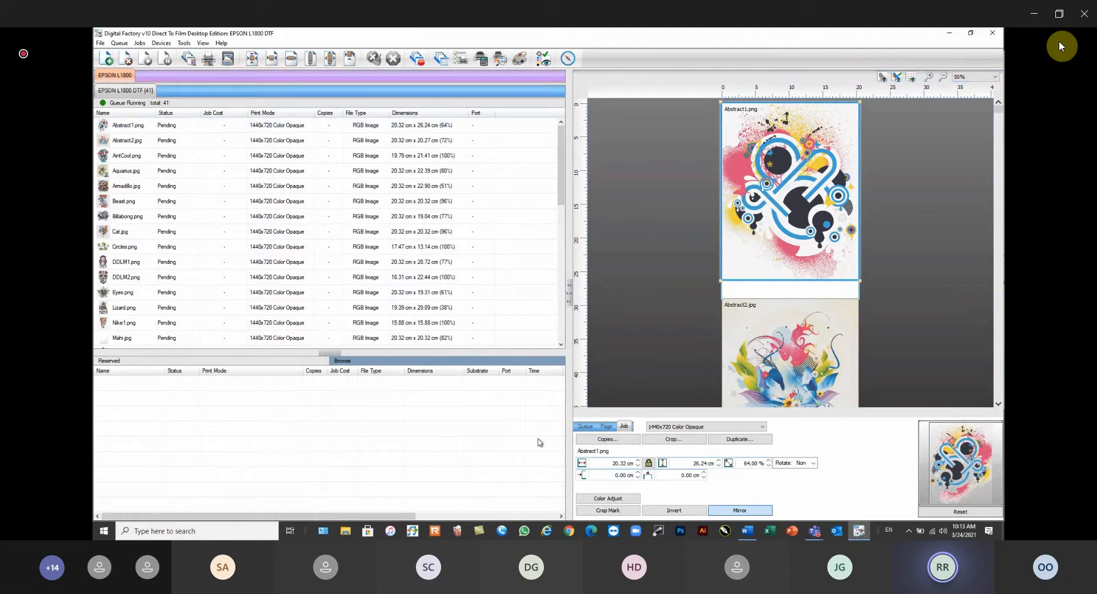
left_click(609, 427)
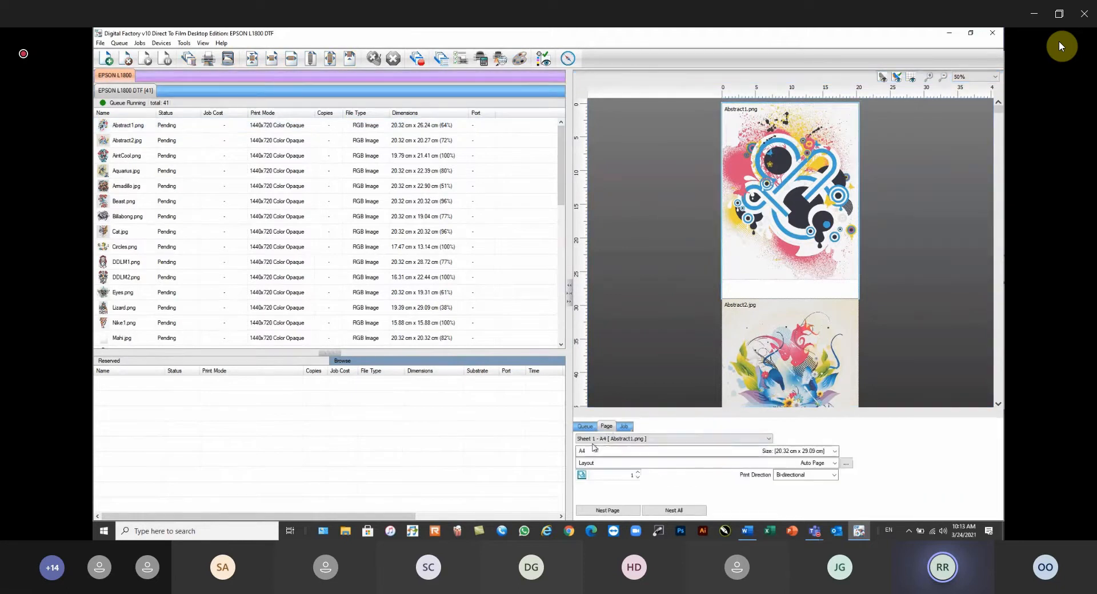
left_click(591, 431)
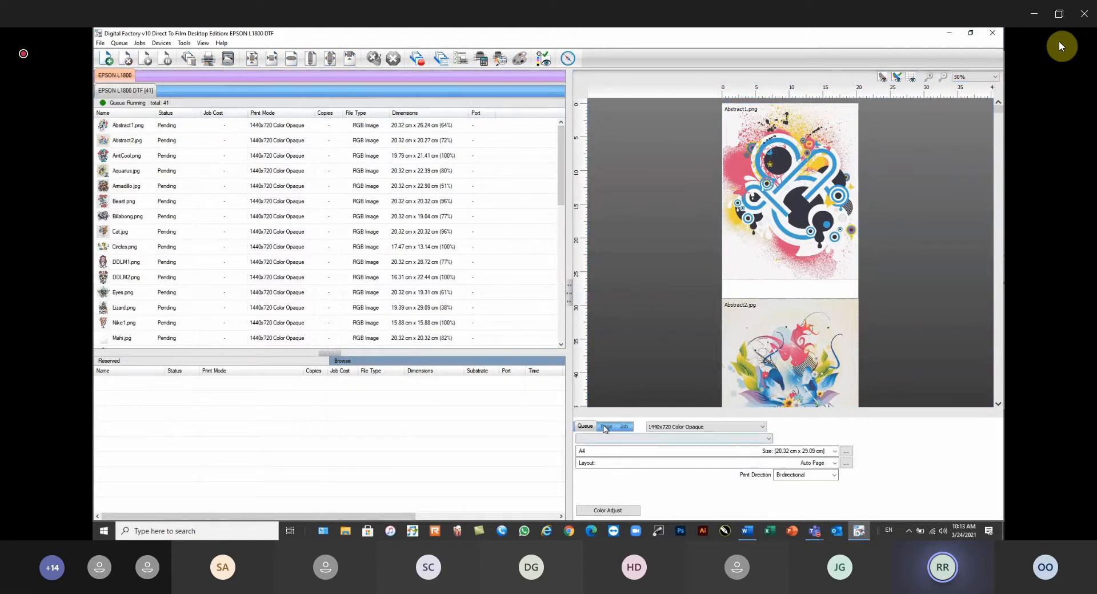
left_click(606, 428)
left_click(822, 171)
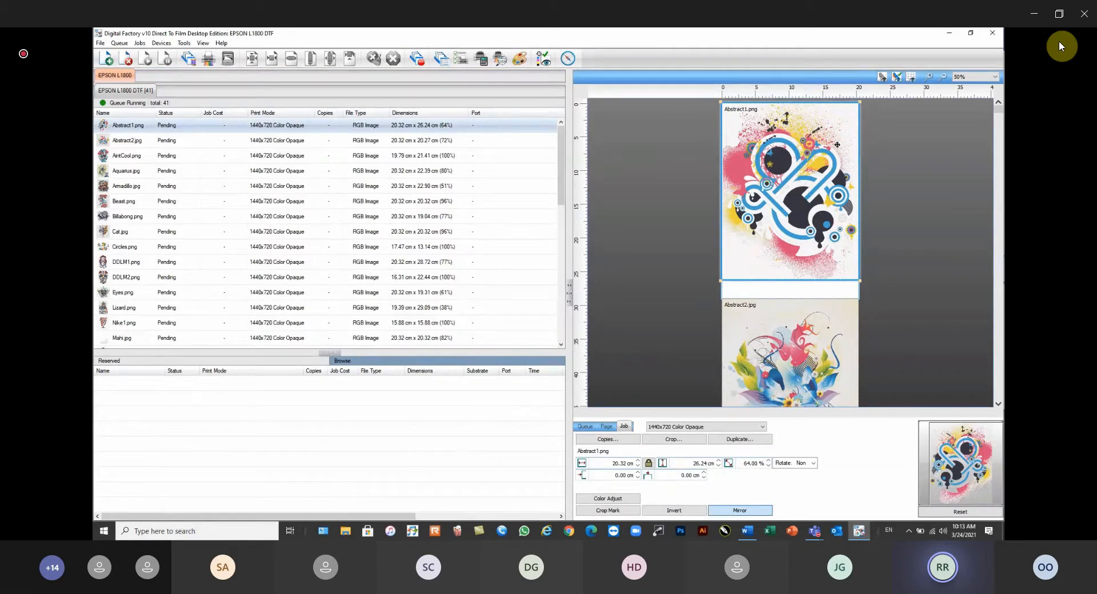
Resize Abstract1.png freehand in the layout preview, ending at about 18.76 × 24.22 cm
left_click_drag(854, 116, 815, 161)
left_click(861, 125)
left_click(799, 184)
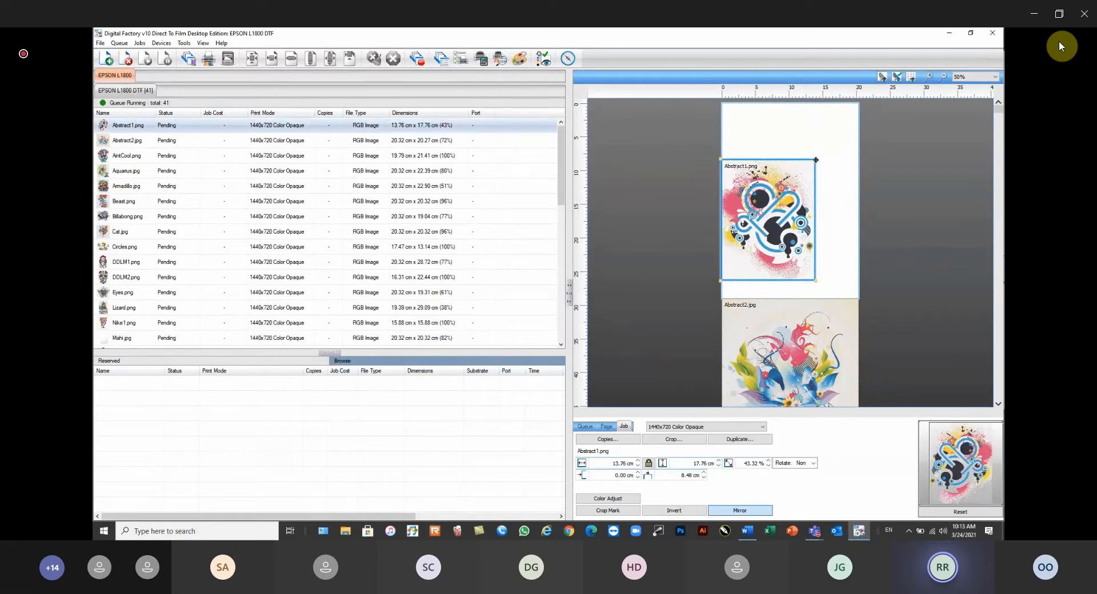
left_click_drag(816, 159, 841, 127)
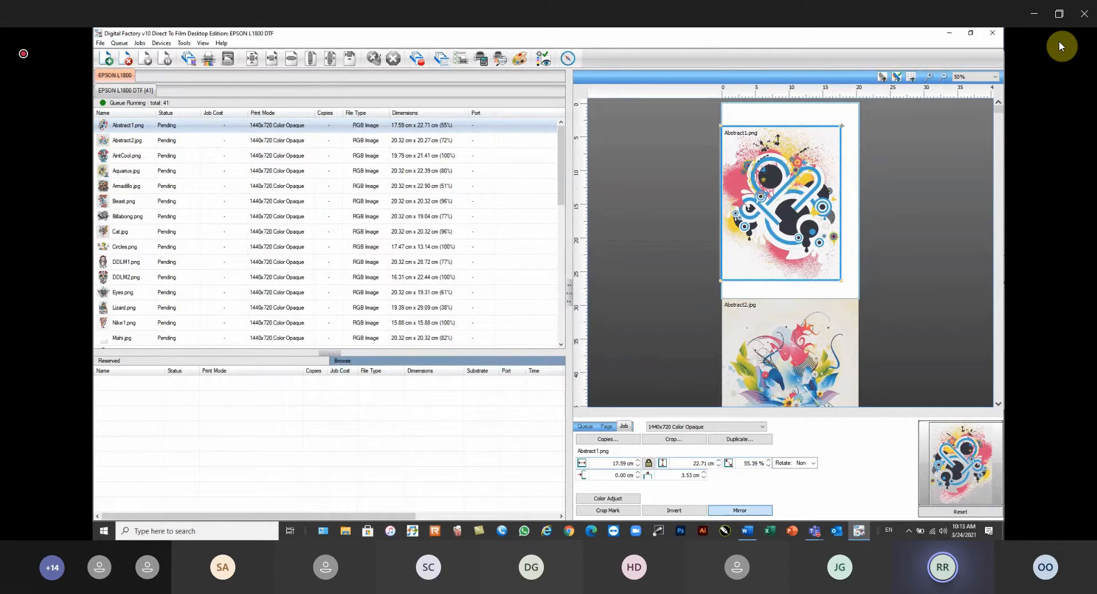
left_click_drag(848, 122, 849, 116)
Set the width of Abstract1.png to 15 cm and deselect it in the preview
double_click(626, 464)
type("15")
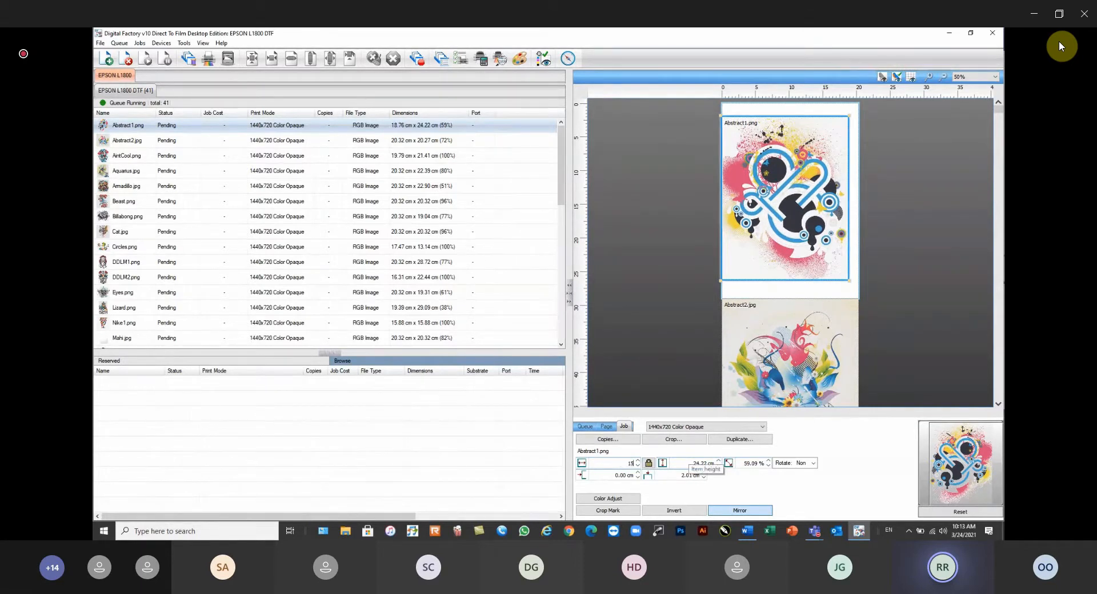
key("Return")
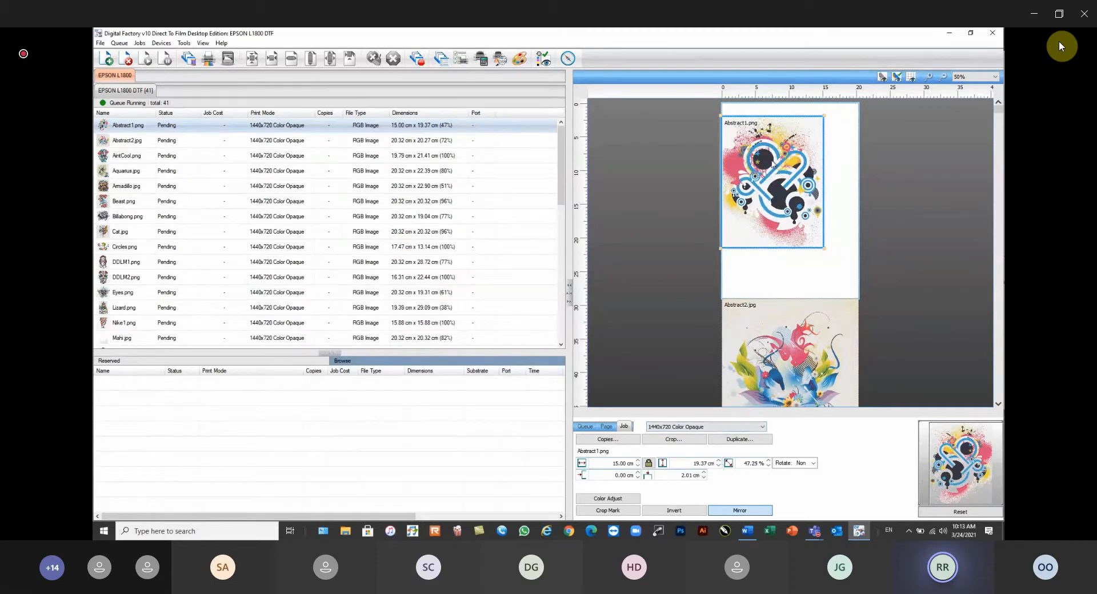
left_click(664, 249)
left_click(783, 200)
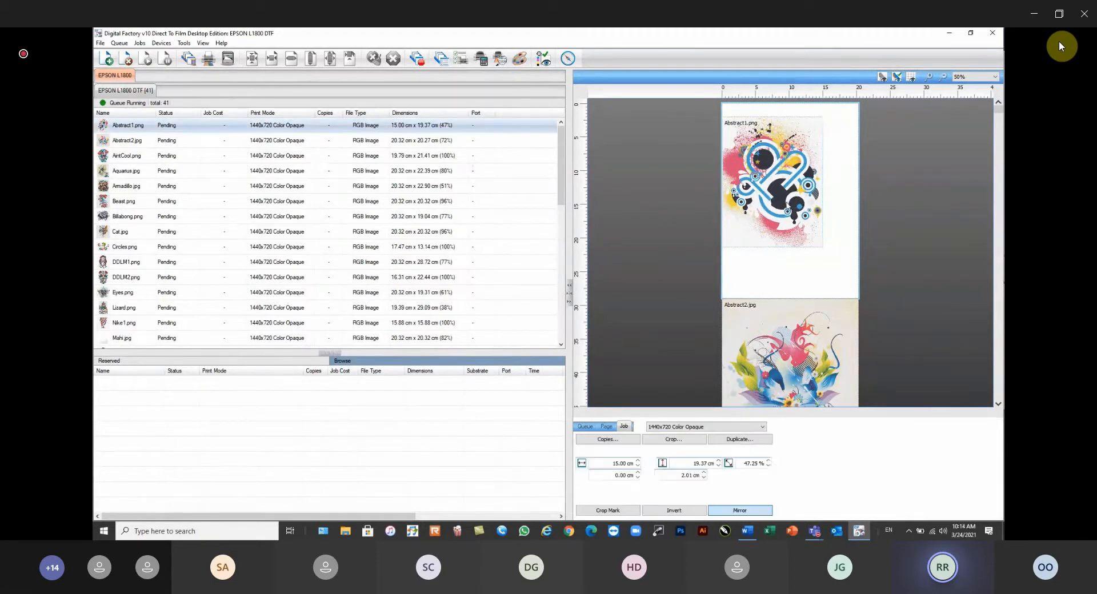
Align the Abstract1.png job to the page's top centre, and move it to the left page edge about 4.94 cm down
left_click(133, 126)
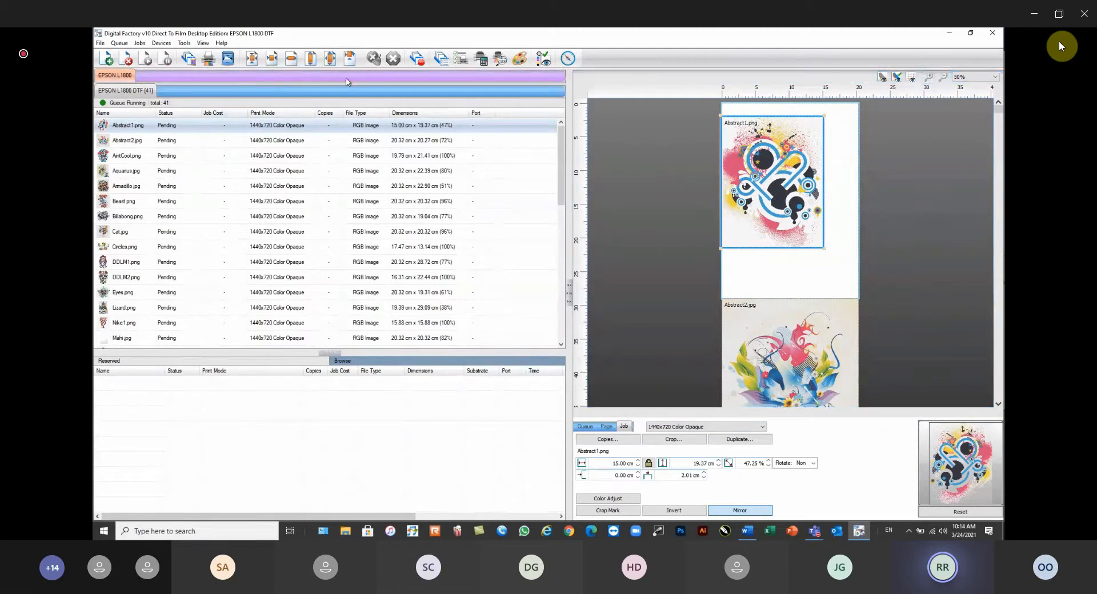
left_click(349, 59)
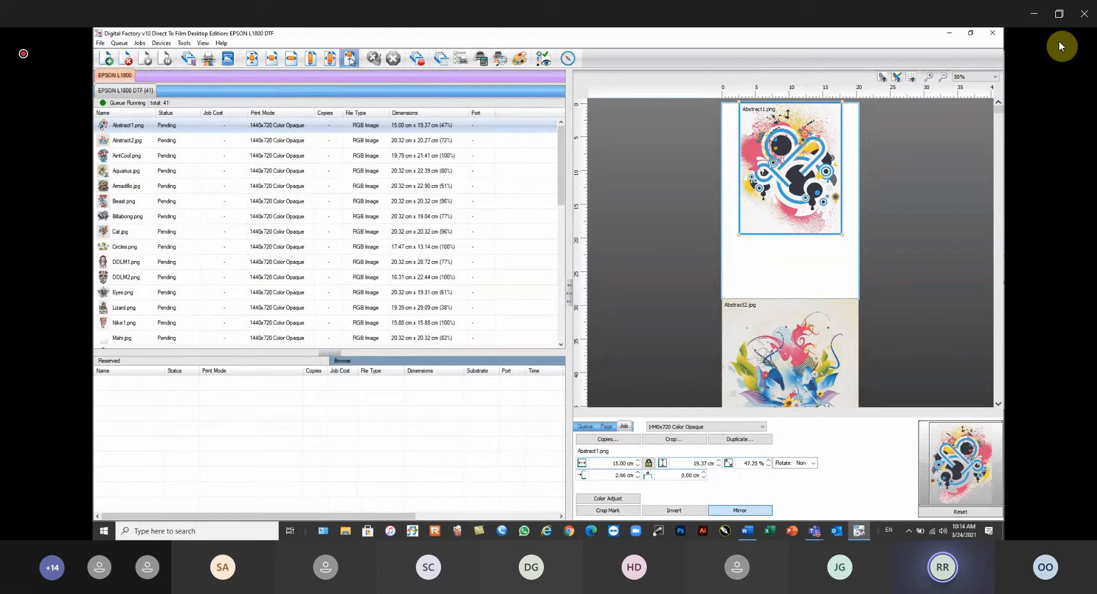
left_click_drag(783, 187, 765, 220)
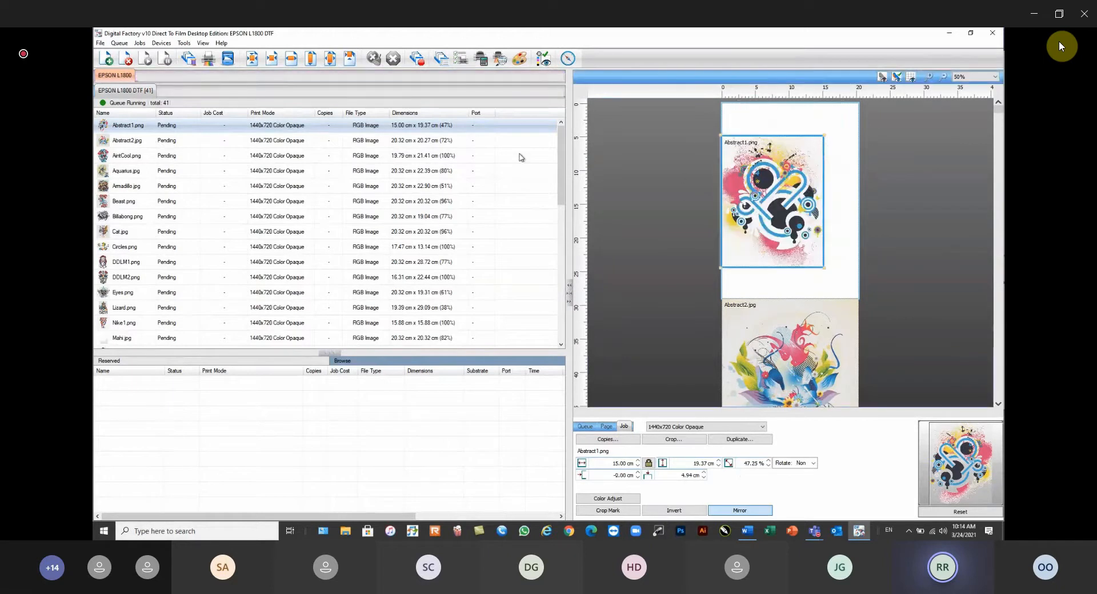
Centre Abstract1.png horizontally and fit it to the page width, aligned at the top of the page
left_click(271, 59)
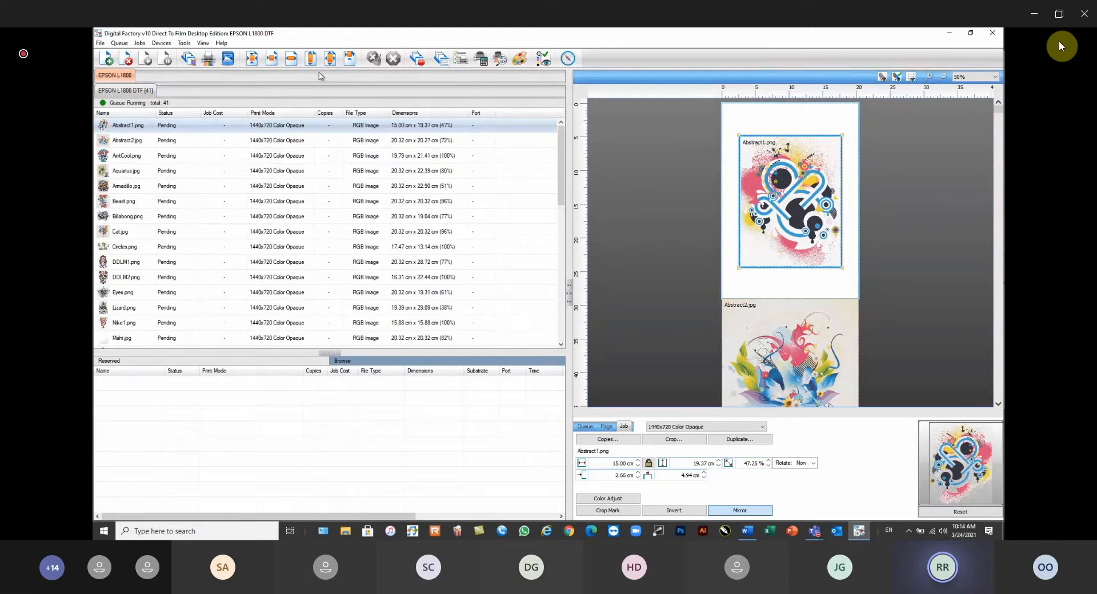
left_click(292, 59)
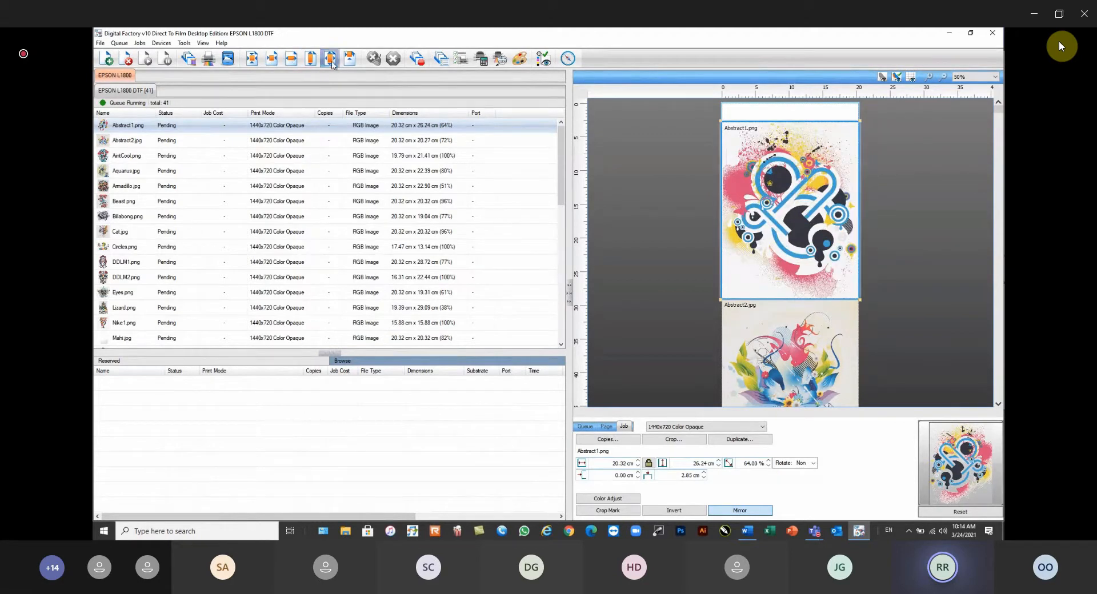
left_click(349, 59)
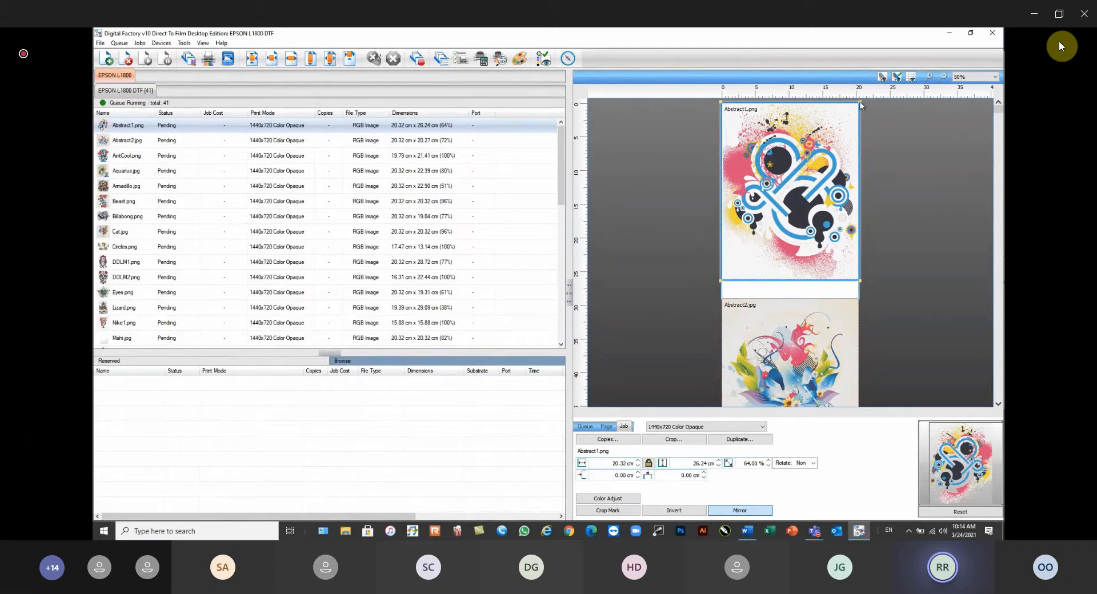
Shrink Abstract1.png to about 8.26 × 10.67 cm and compare fitting it to the page and to the page height
left_click_drag(859, 102, 767, 190)
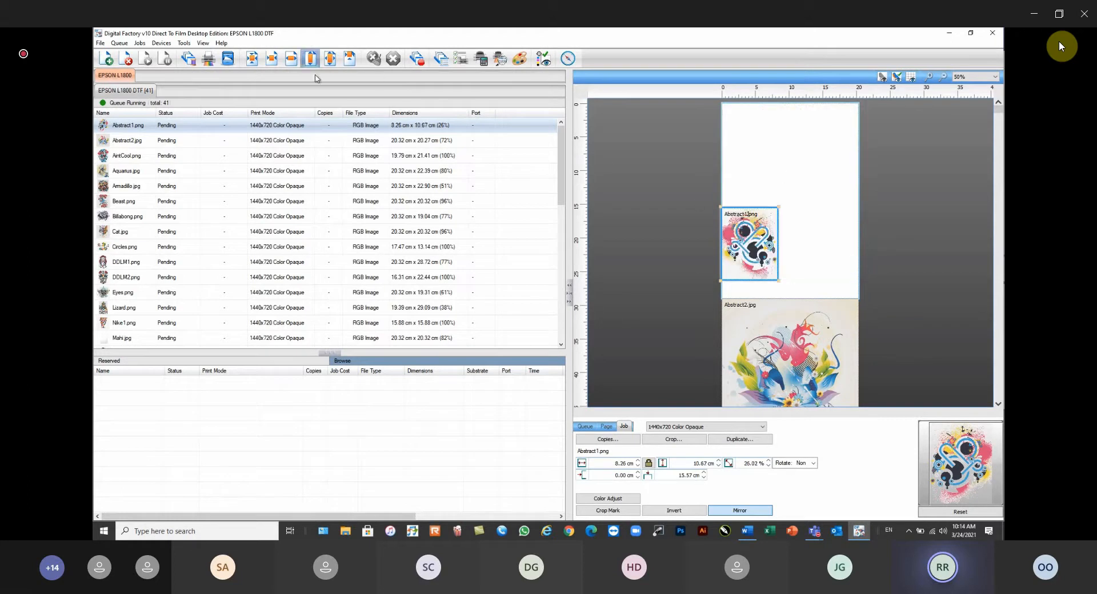
left_click(331, 60)
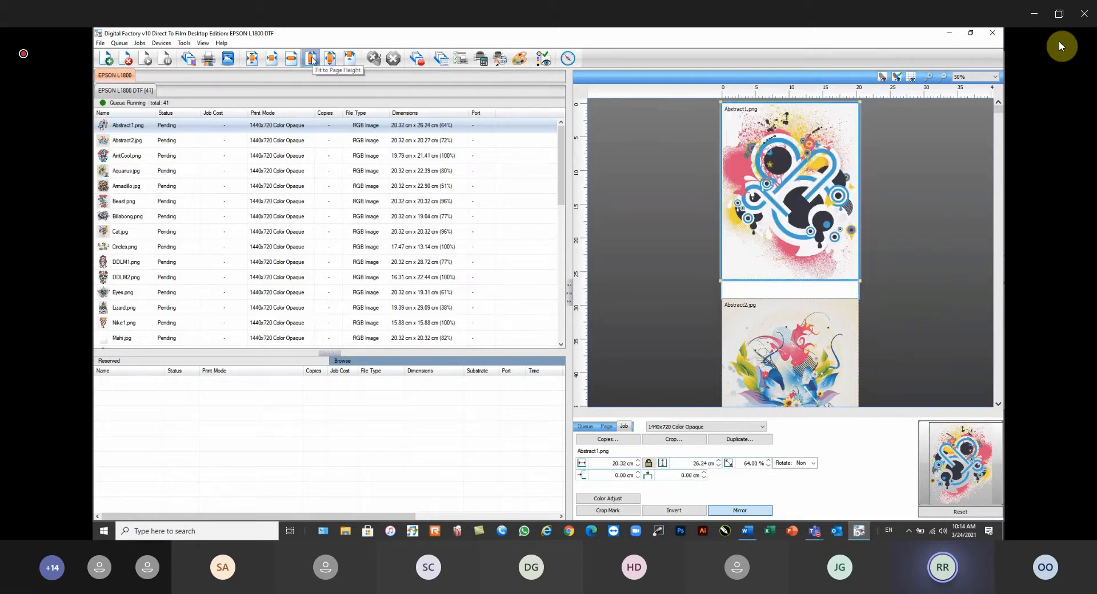
left_click(312, 59)
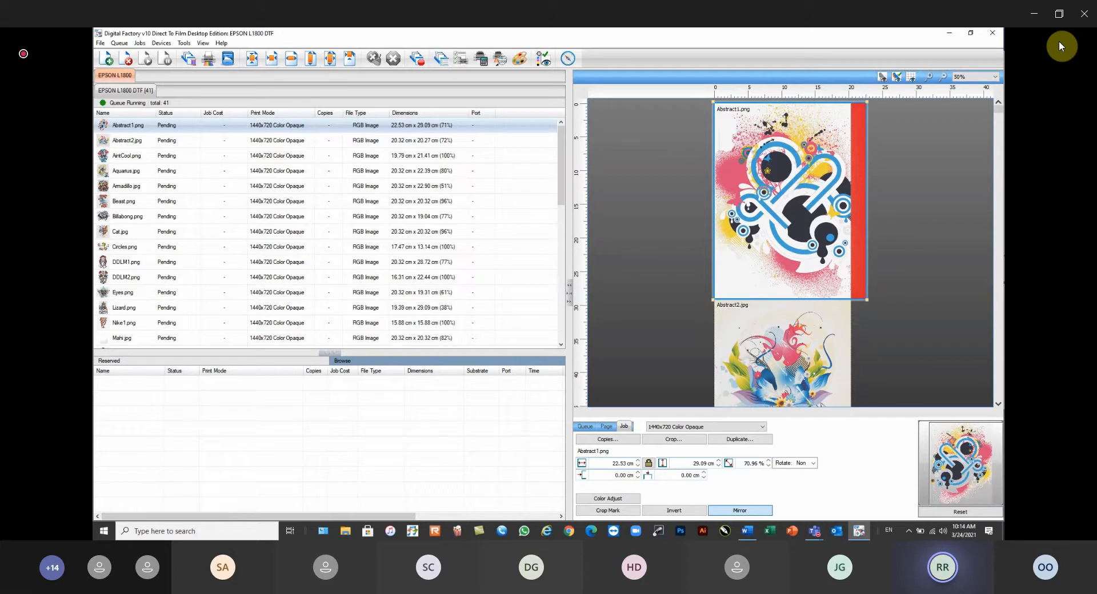
left_click(330, 57)
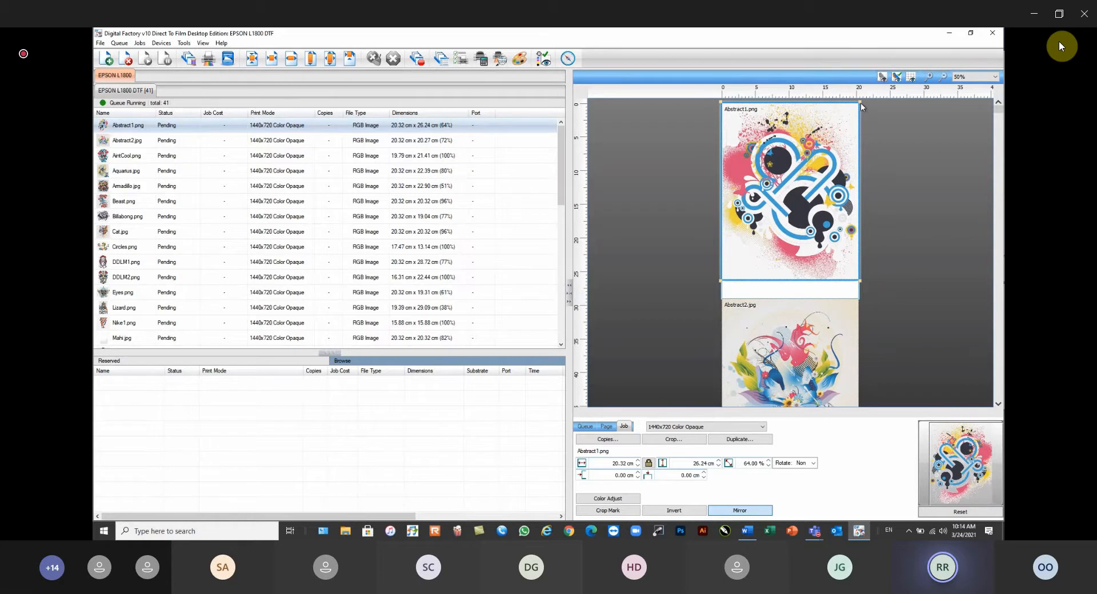
Shrink Abstract1.png to about 15.71 × 20.29 cm and centre it on the page both ways
left_click_drag(858, 104, 828, 142)
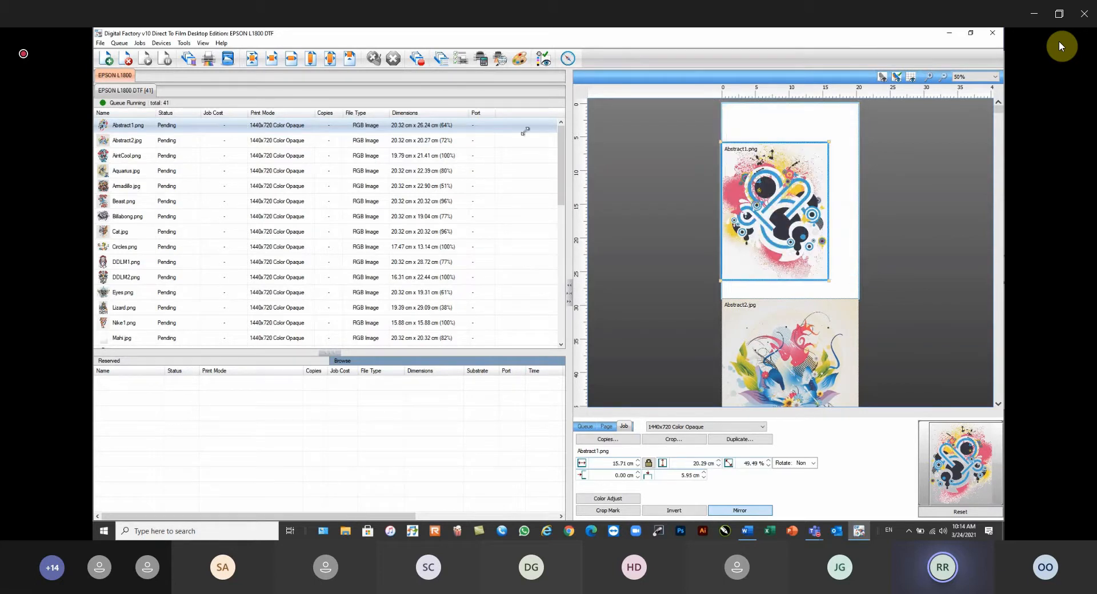
left_click(252, 57)
mouse_move(424, 157)
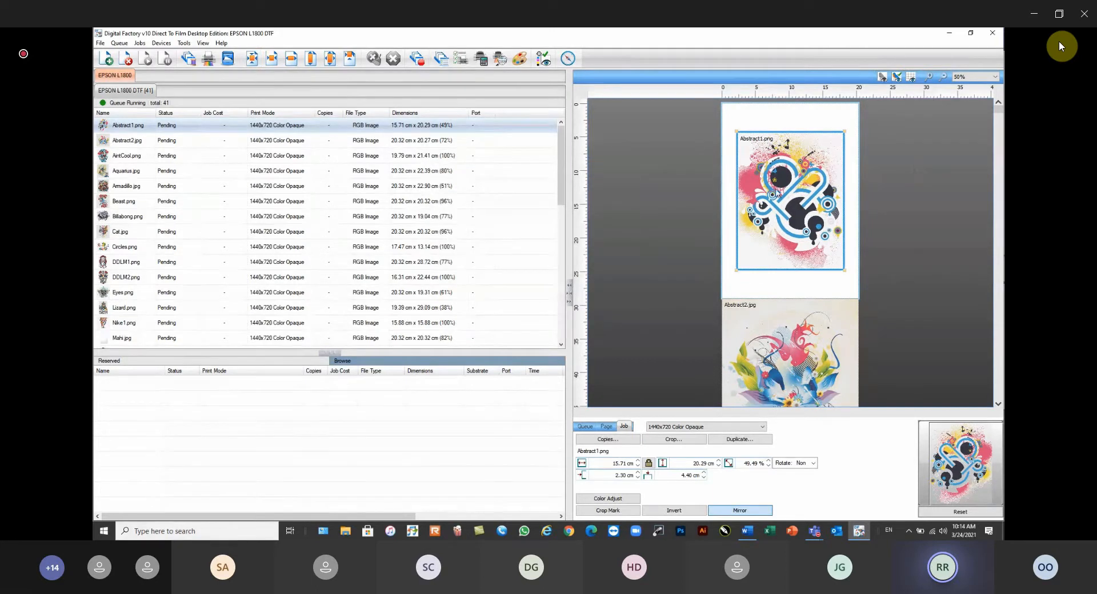
Select the Billabong.png job and view its place among the queue's pages with the layout preview at 10%
left_click(241, 220)
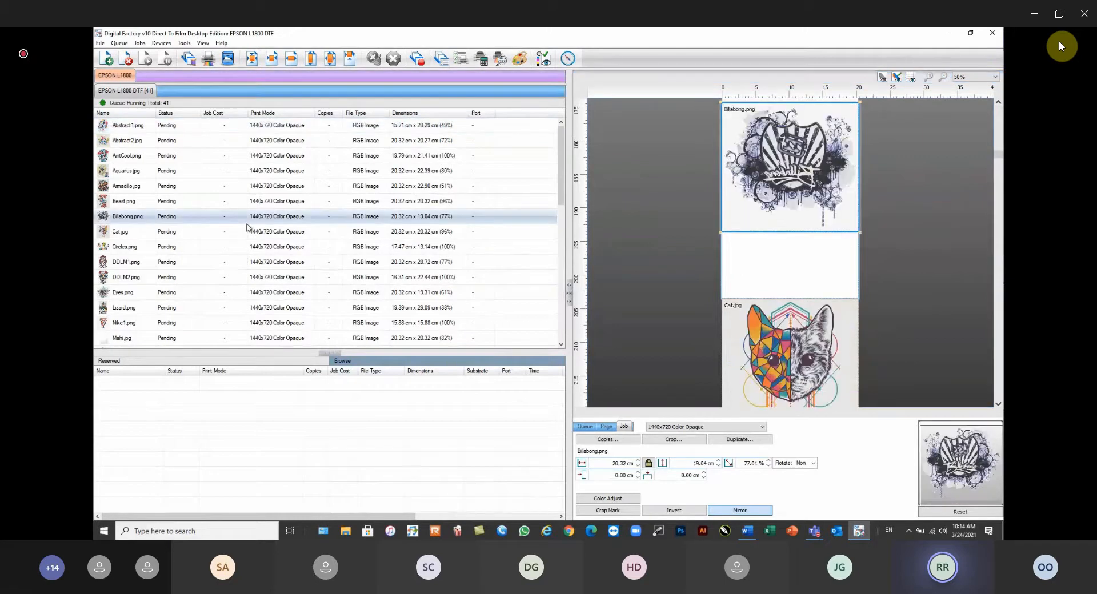
scroll(955, 174, "up", 10)
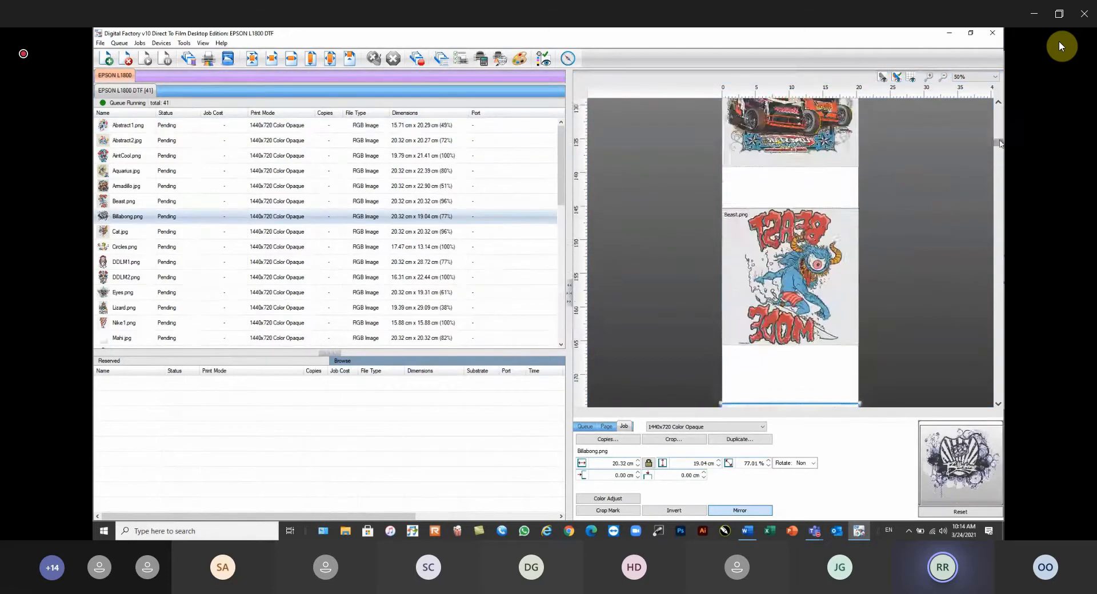
scroll(893, 195, "down", 1)
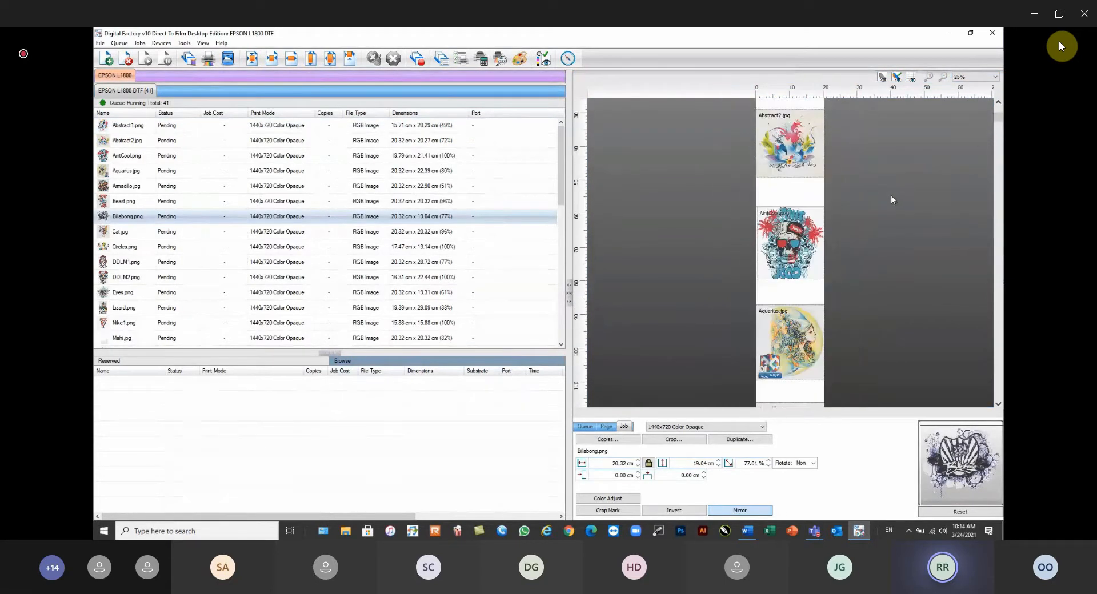
scroll(890, 195, "down", 1)
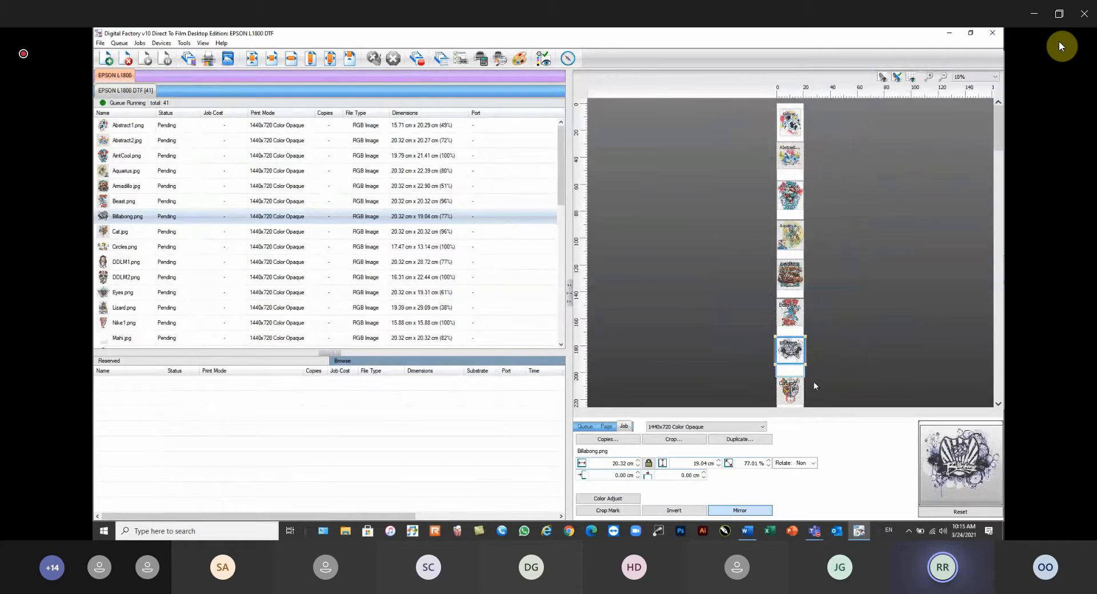
Turn on Single Page Mode for the layout preview and set its zoom to To fit
left_click(210, 43)
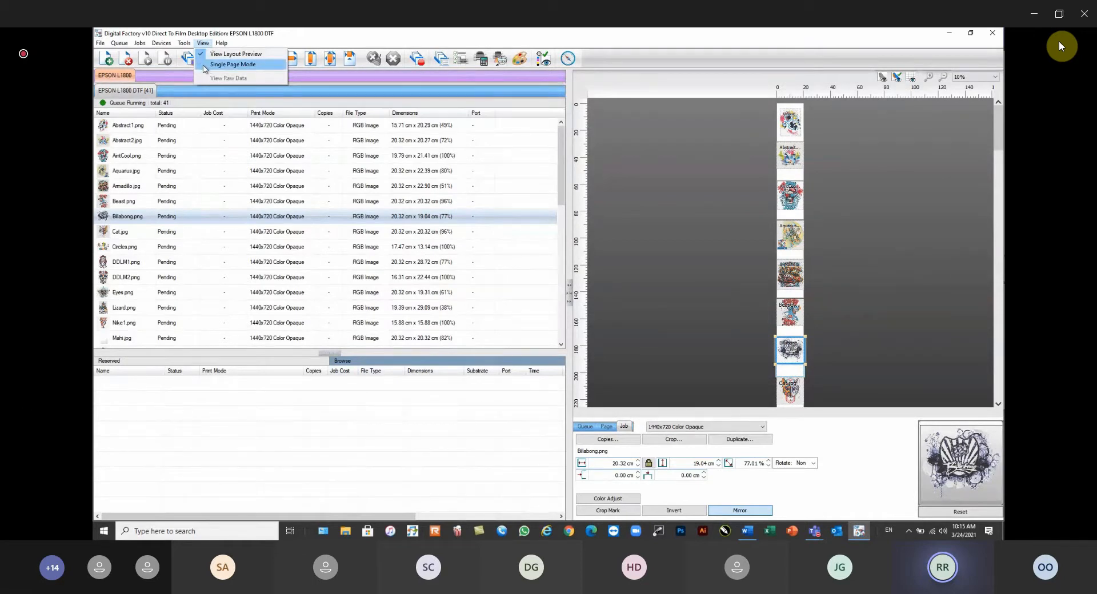
left_click(229, 65)
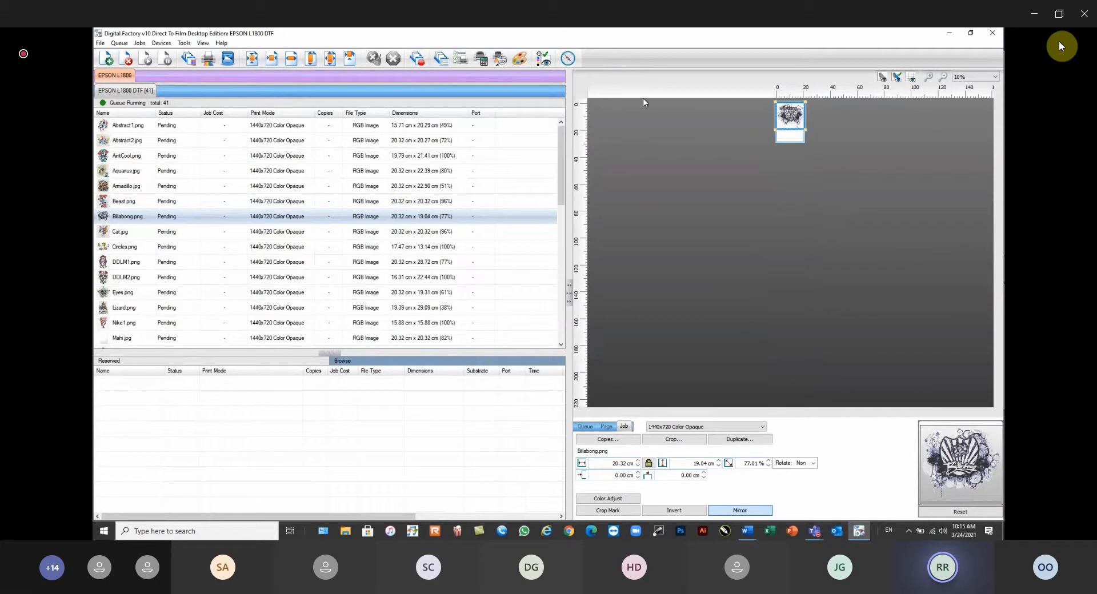
left_click(965, 77)
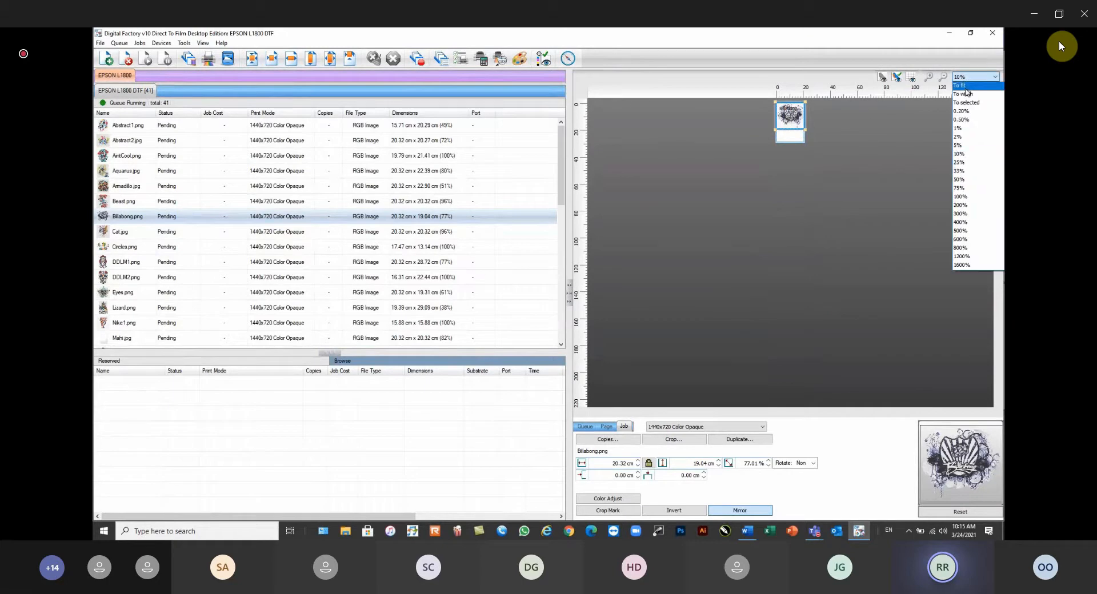
left_click(965, 86)
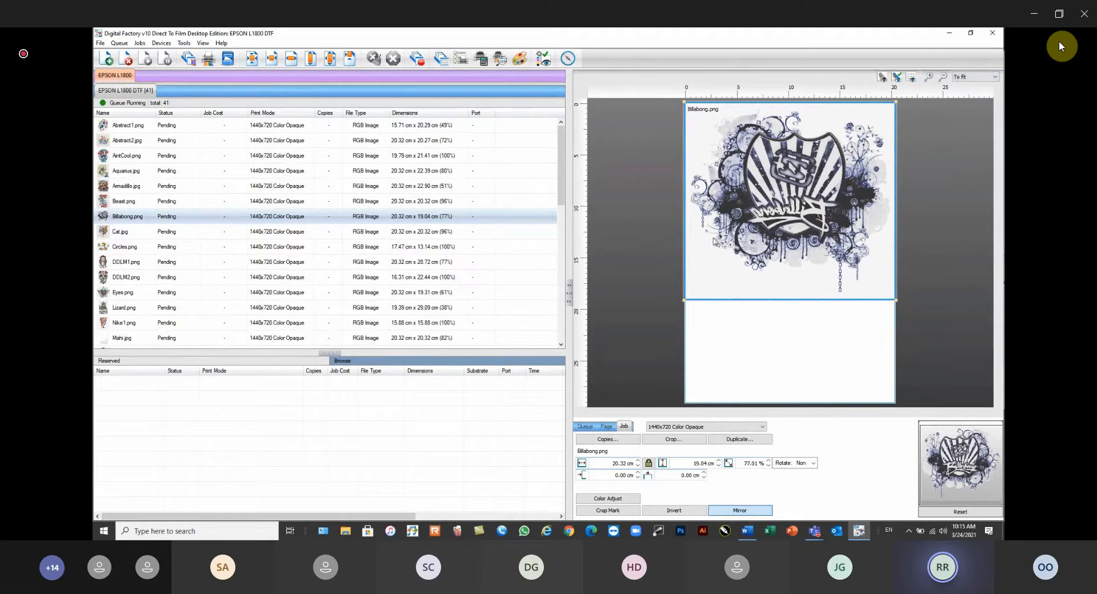
Preview Aquarius.jpg, Abstract2.jpg, DDLM1.png, Eyes.png, AintCool.png and Circles.png one at a time, and view the job summary of Circles.png
left_click(132, 171)
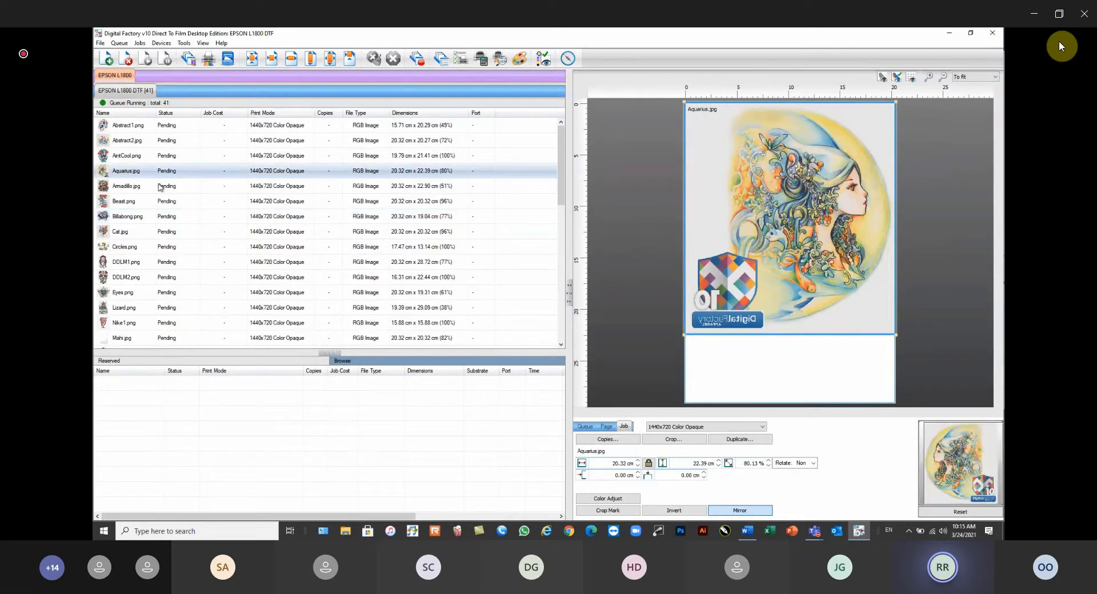
left_click(122, 144)
left_click(130, 261)
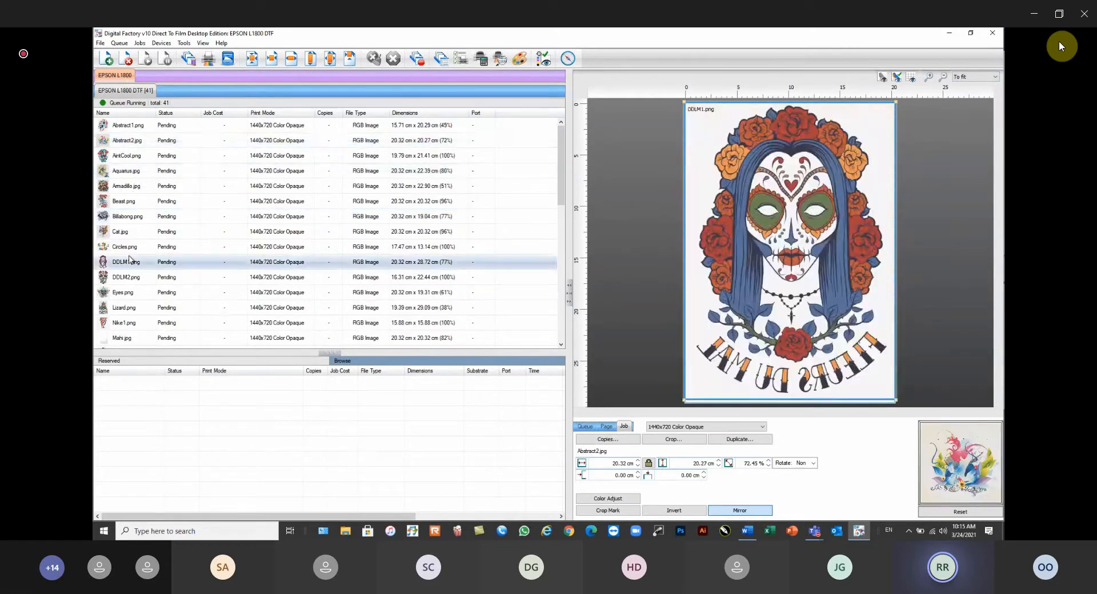
left_click(139, 294)
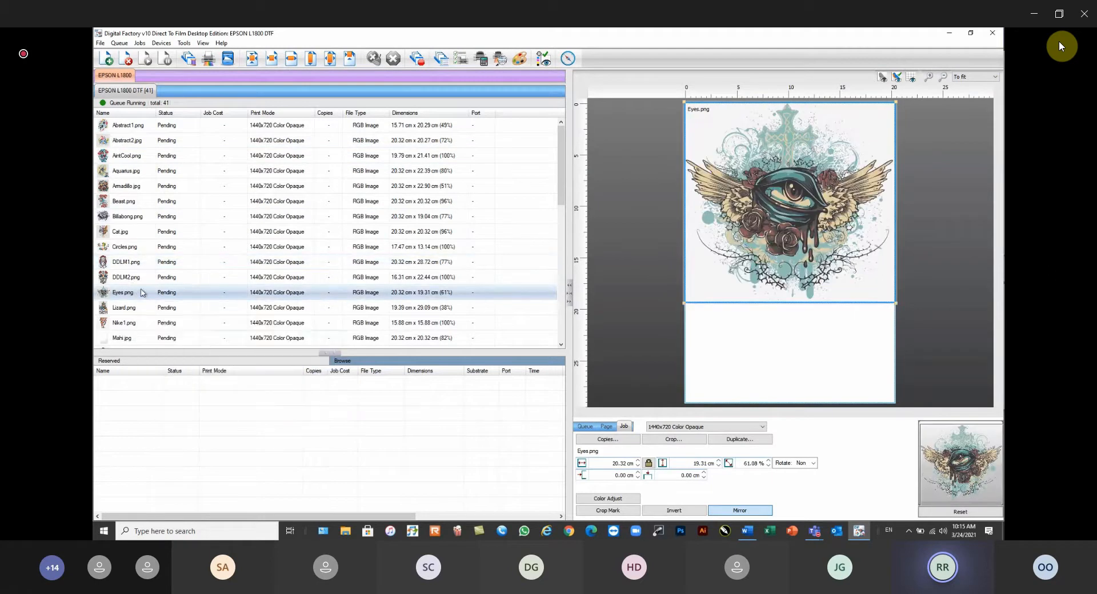
left_click(140, 159)
left_click(178, 250)
mouse_move(186, 244)
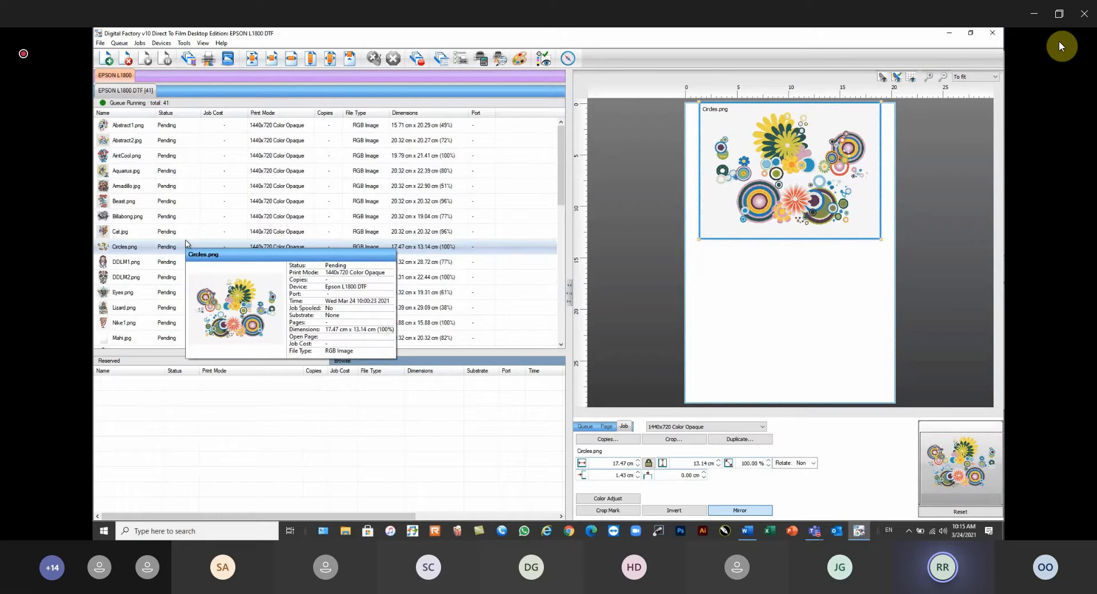
Turn off Single Page Mode and set the layout preview zoom to To width
left_click(203, 43)
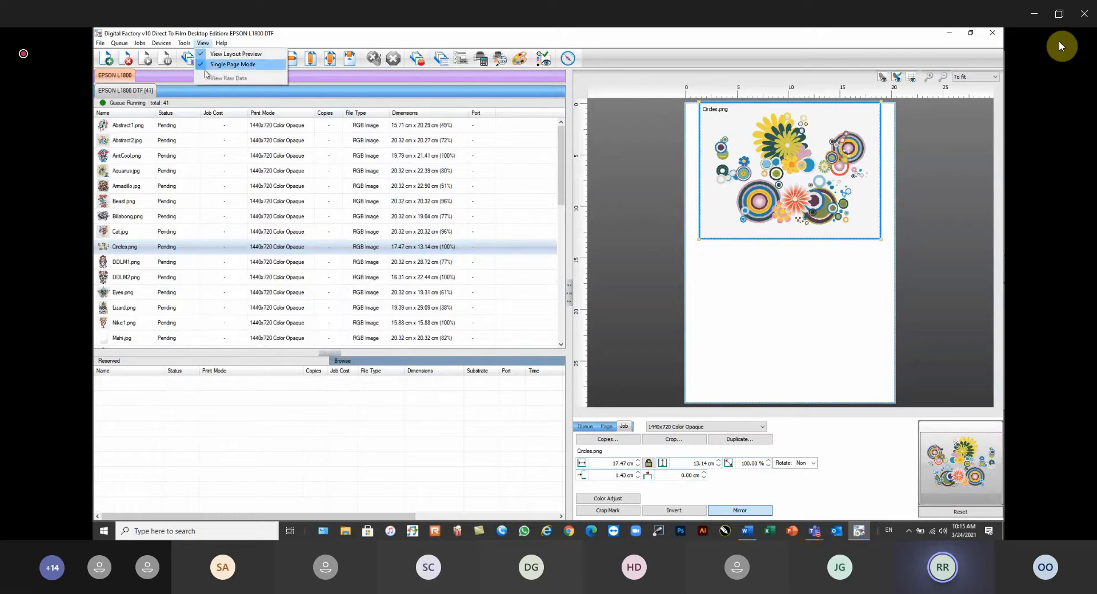
left_click(198, 65)
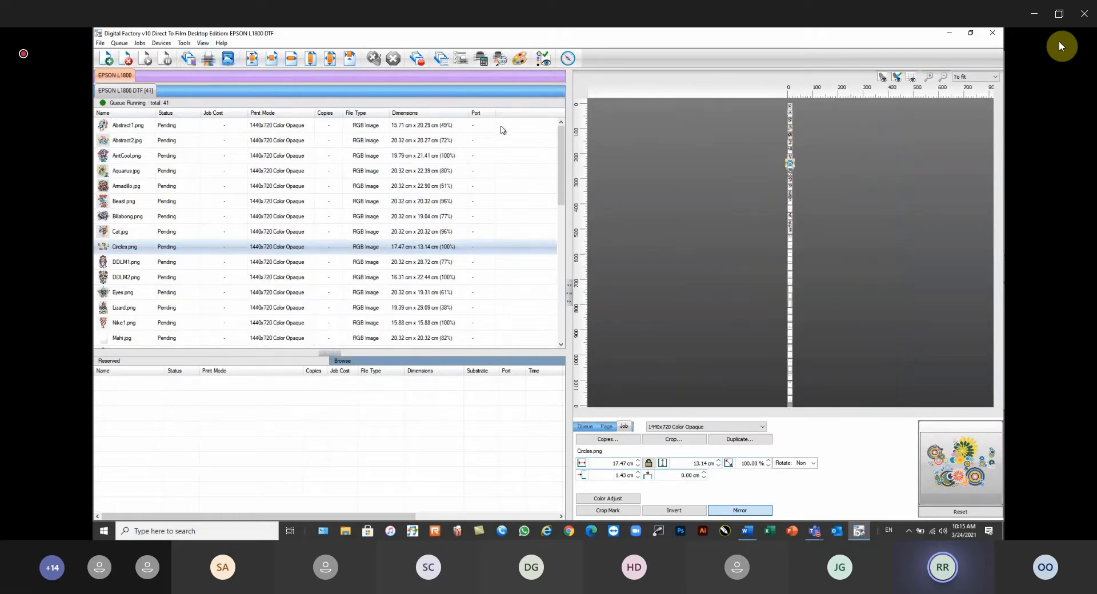
left_click(975, 77)
left_click(965, 100)
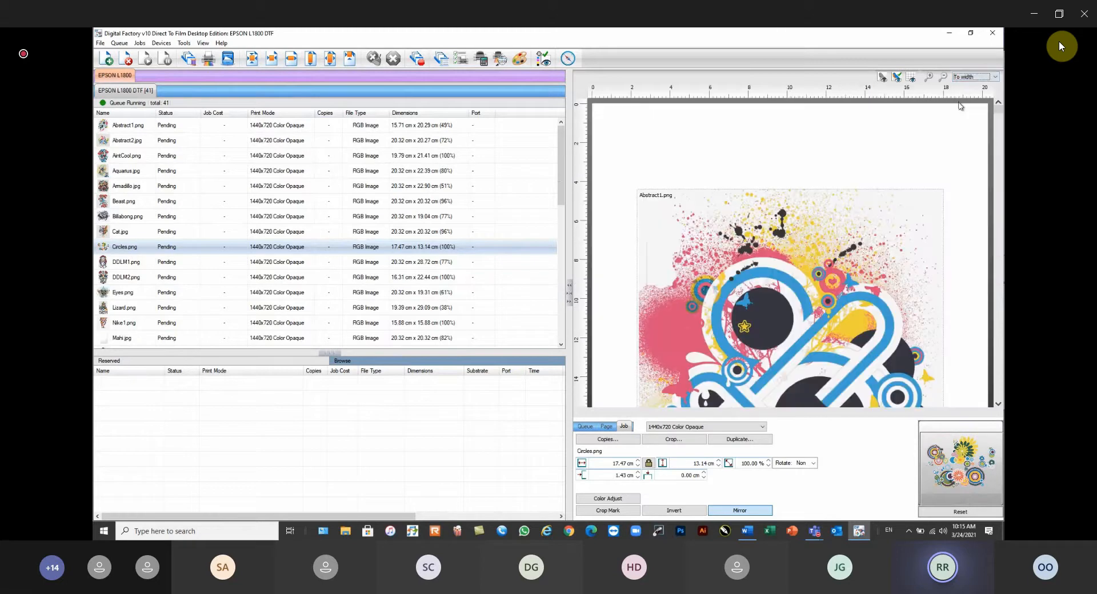
Select the AintCool.png job to view it at page width, and review the preview's zoom options
left_click(255, 161)
scroll(286, 162, "down", 2)
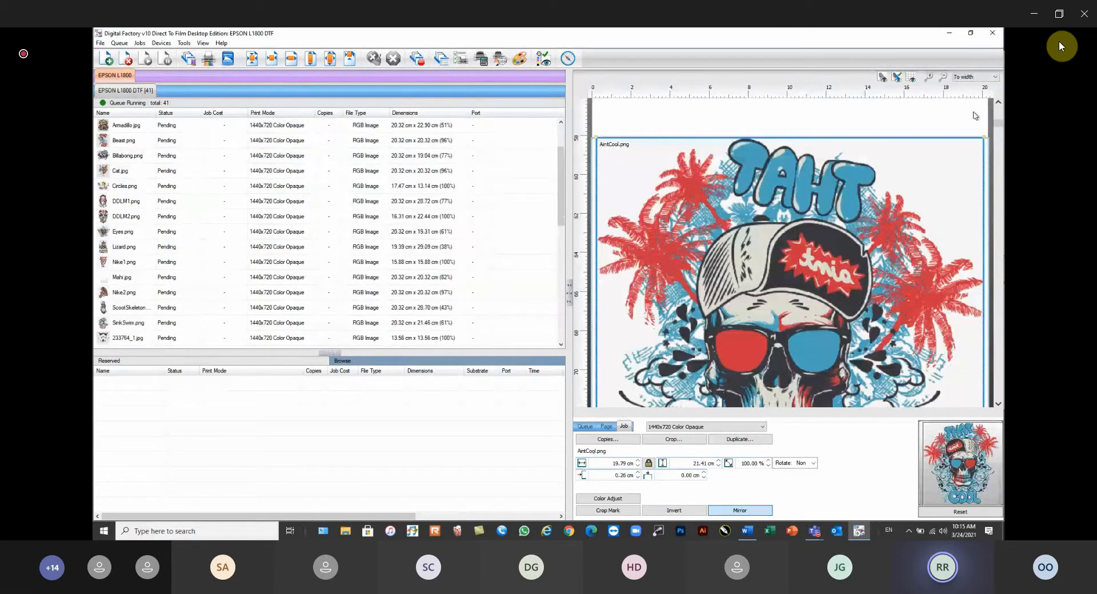
left_click(997, 77)
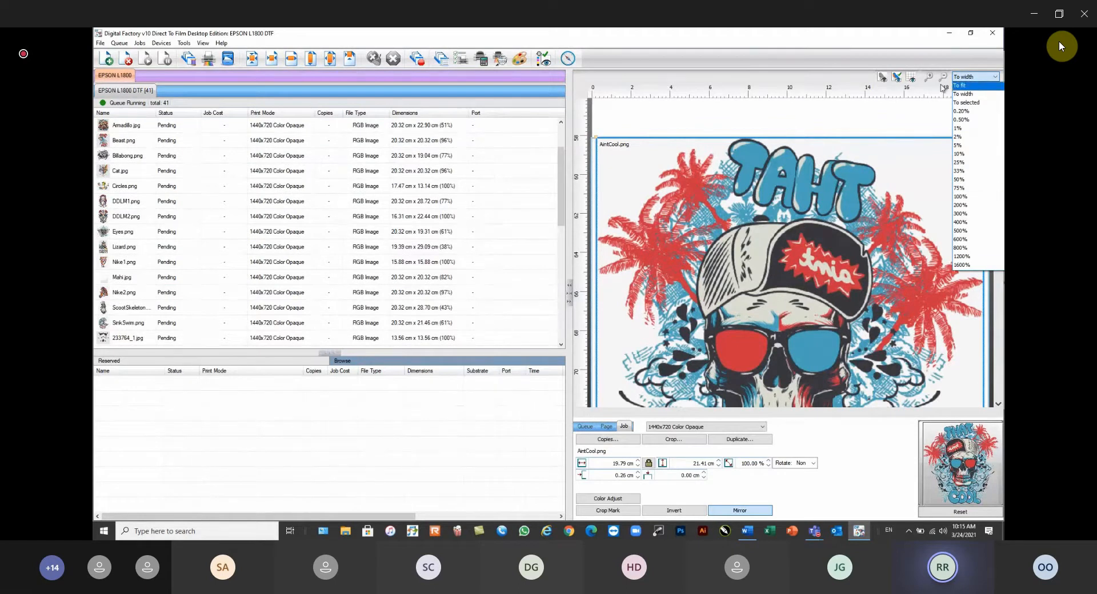
left_click(913, 79)
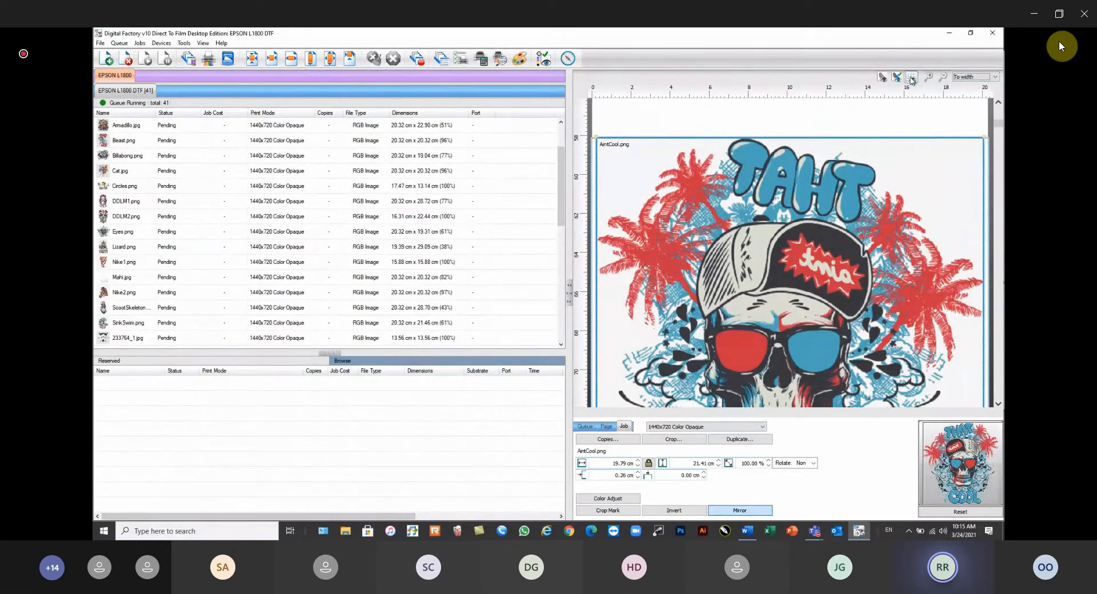
Show and hide the layout preview's grid, and enlarge the Reserved jobs list slightly
left_click(912, 79)
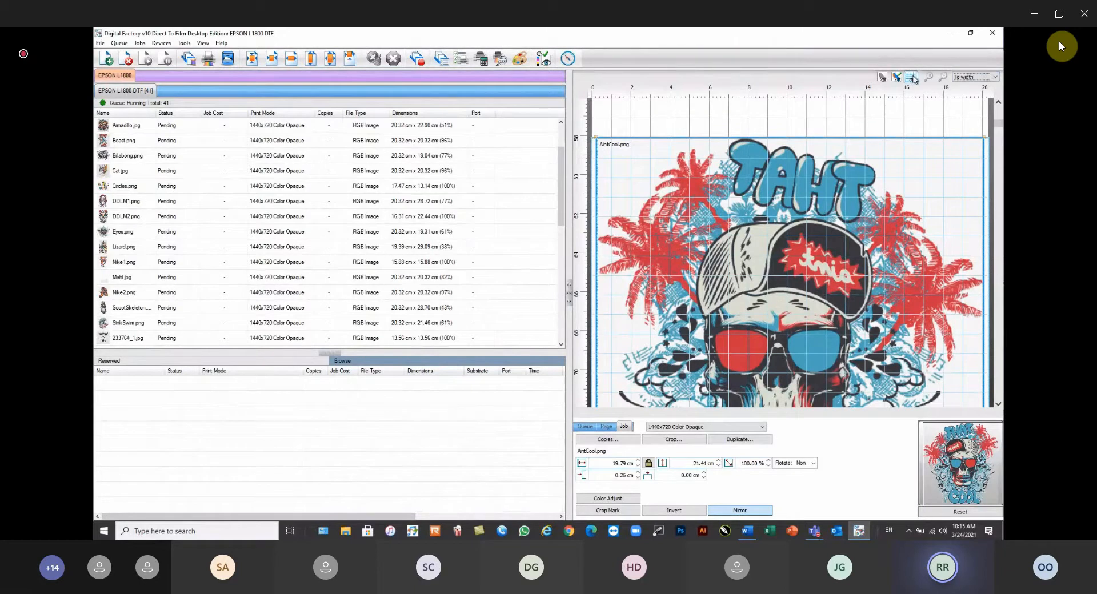
left_click(913, 79)
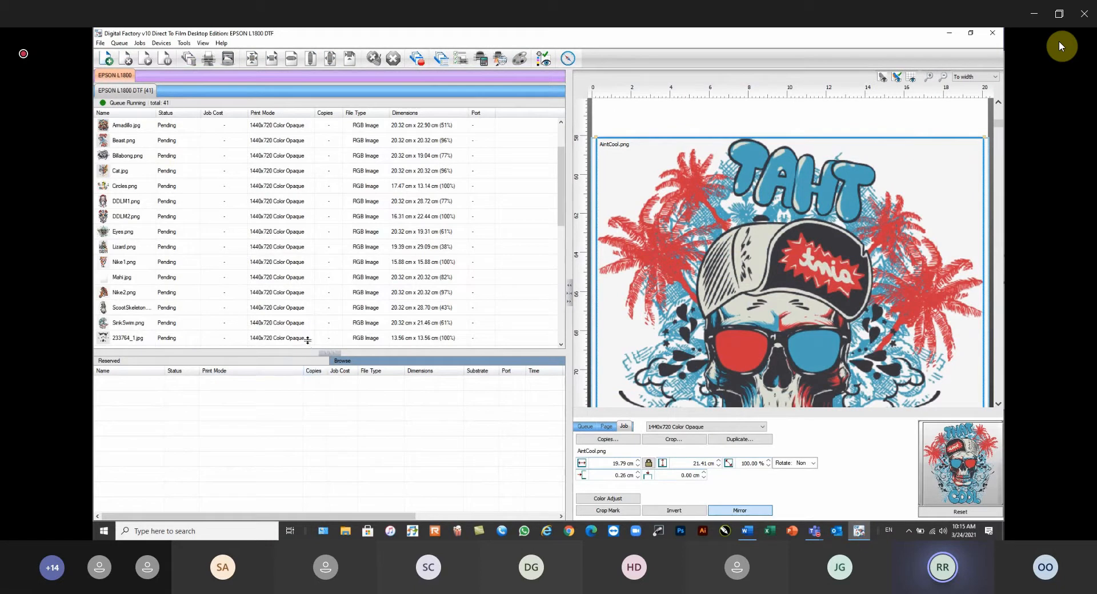
left_click_drag(307, 353, 307, 341)
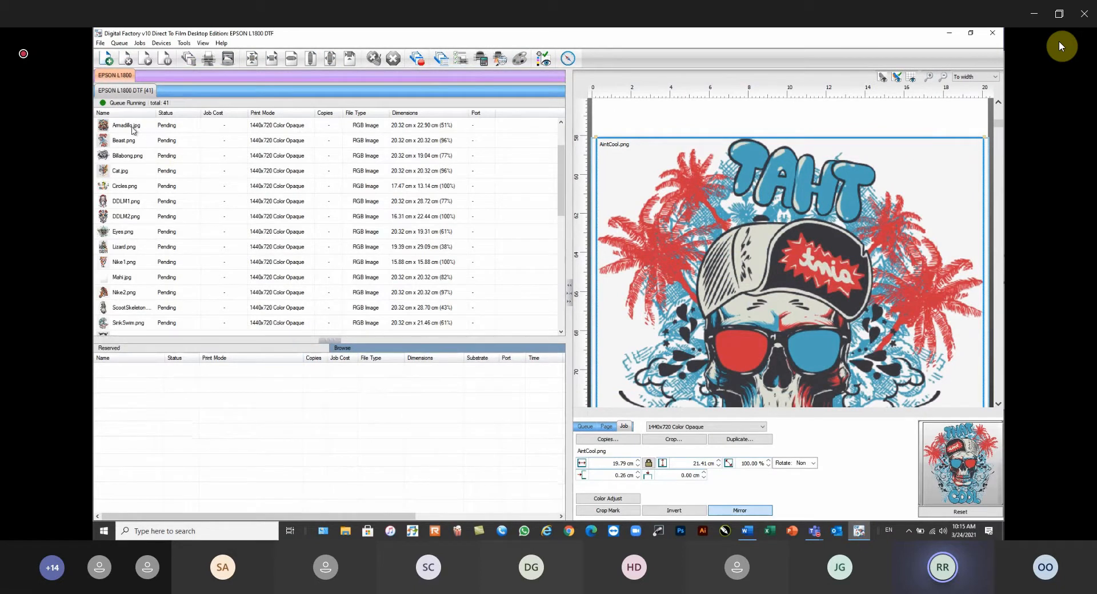
Set the port of the EPSON L1800 DTF queue to NULL in the Queue Manager
left_click(119, 43)
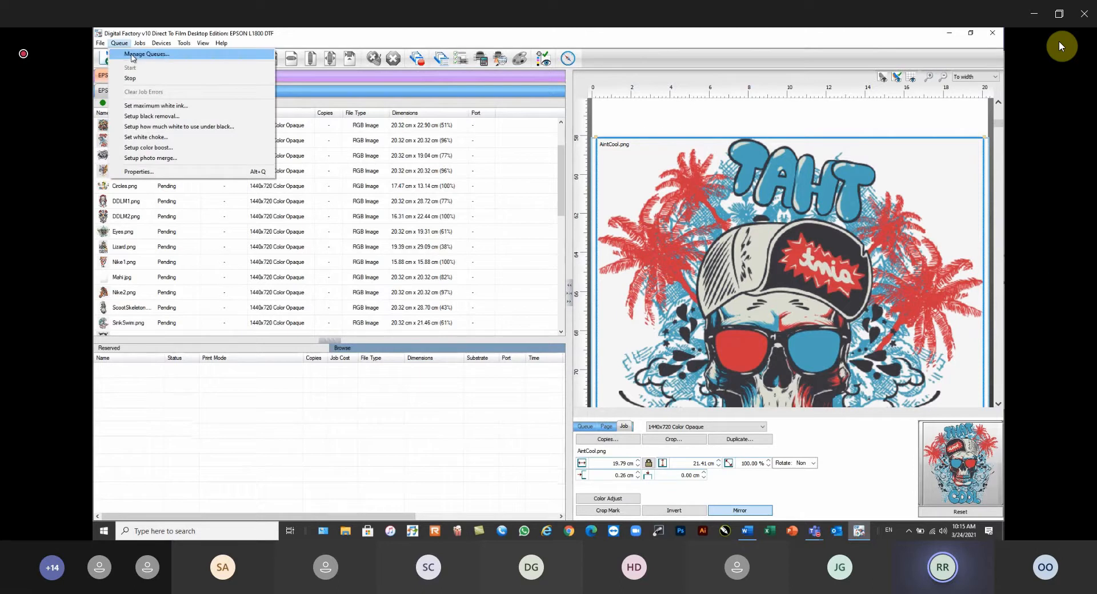
left_click(130, 53)
left_click(644, 190)
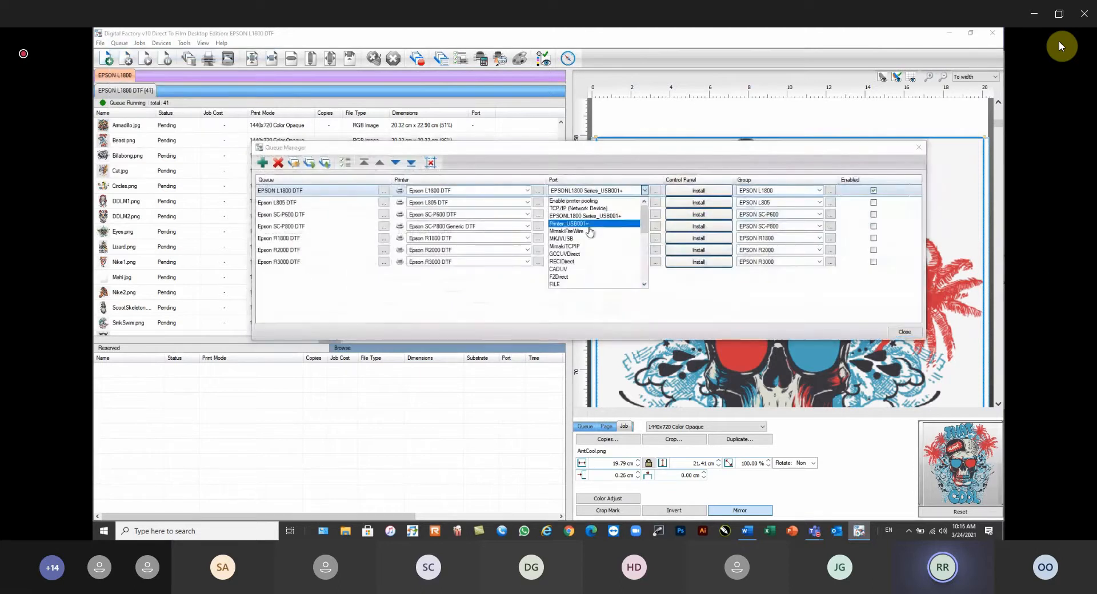
scroll(567, 254, "down", 2)
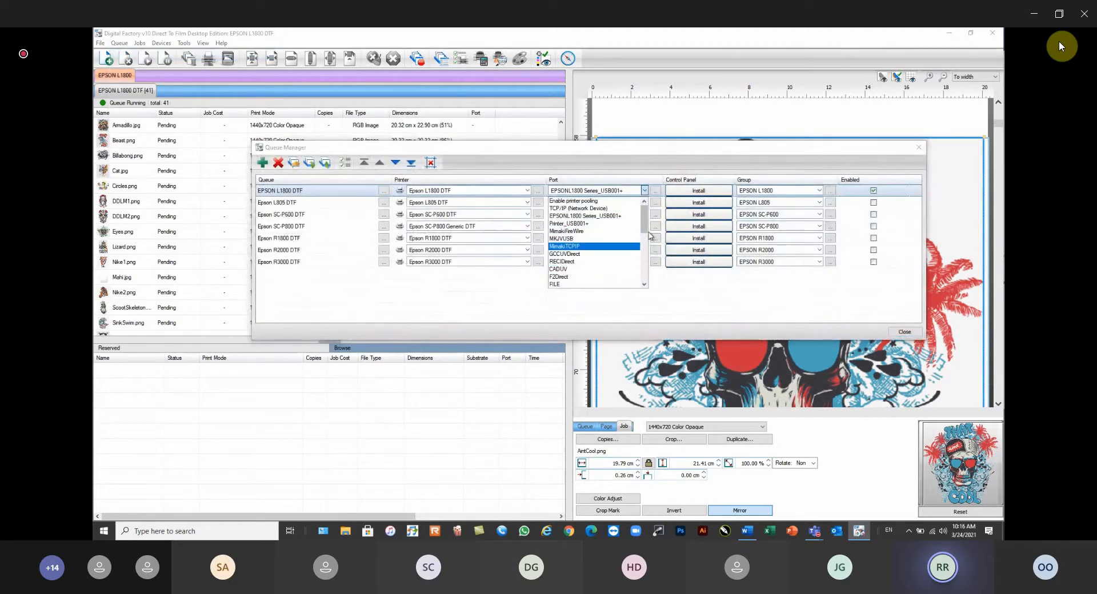
left_click(567, 239)
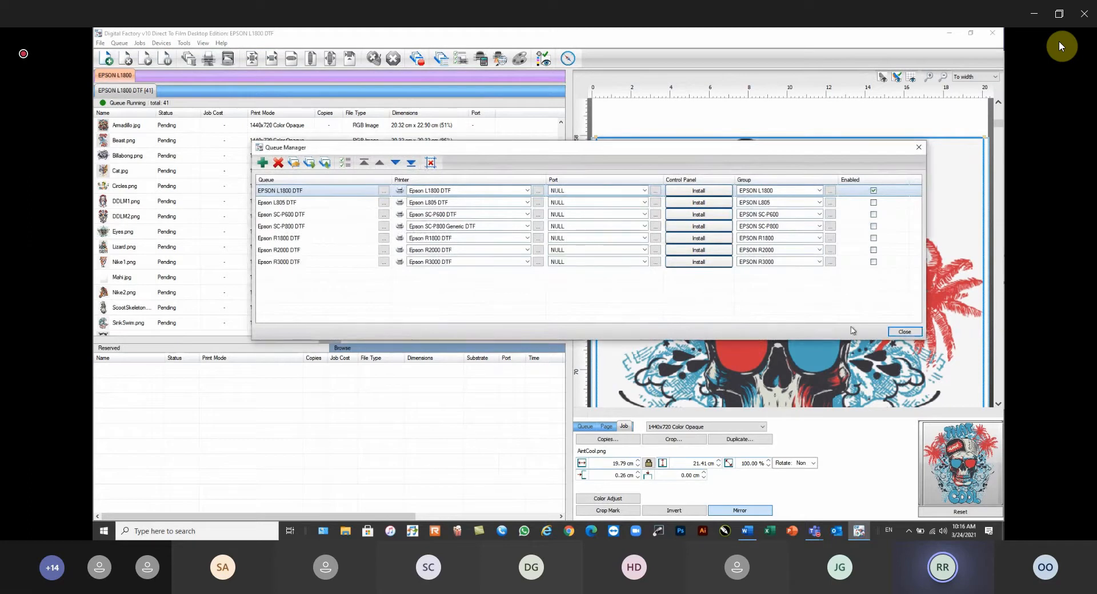
left_click(904, 332)
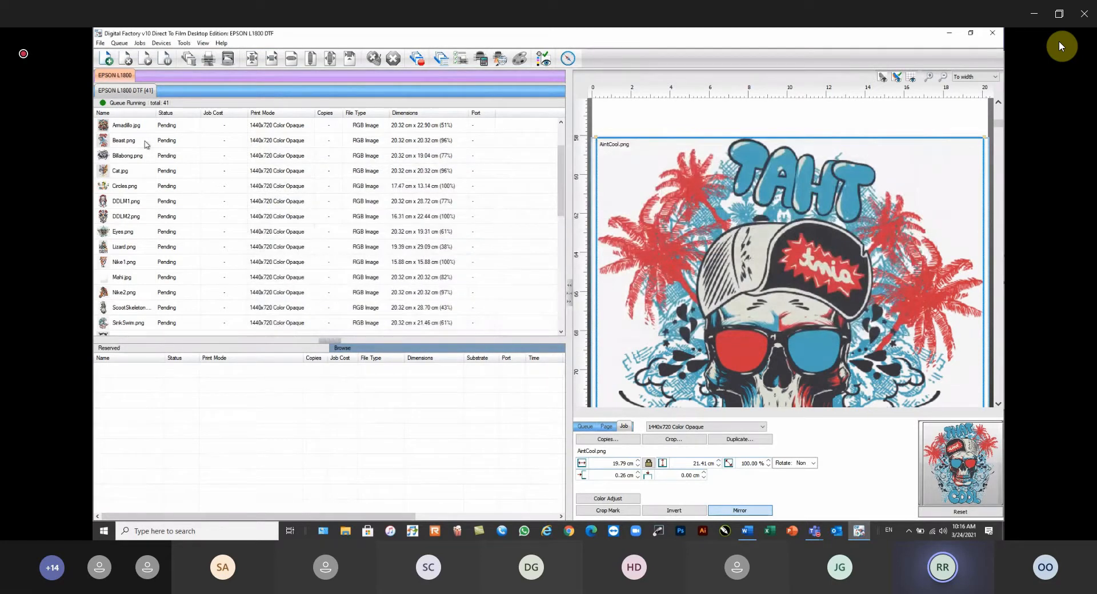
Preview the Beast.png and Nike1.png jobs, and send Nike1.png to print
left_click(118, 141)
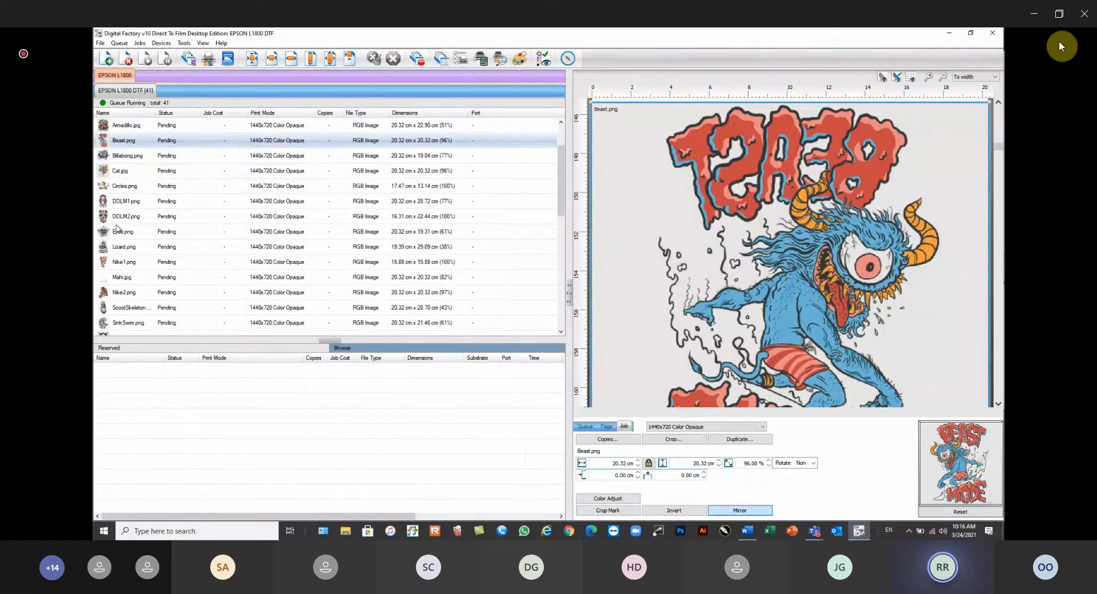
left_click(123, 263)
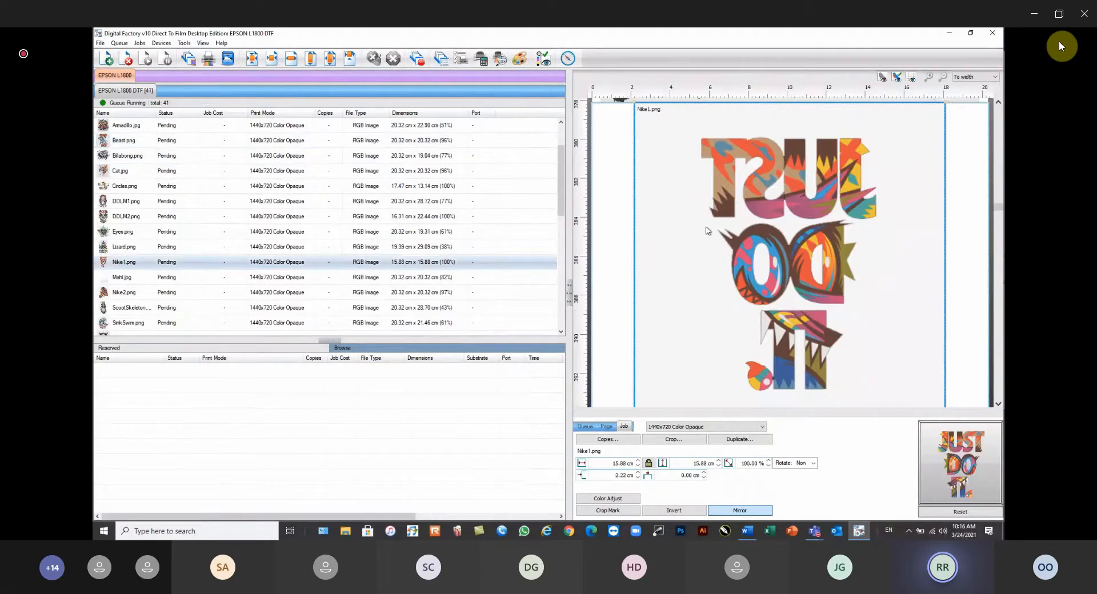
scroll(721, 231, "down", 2)
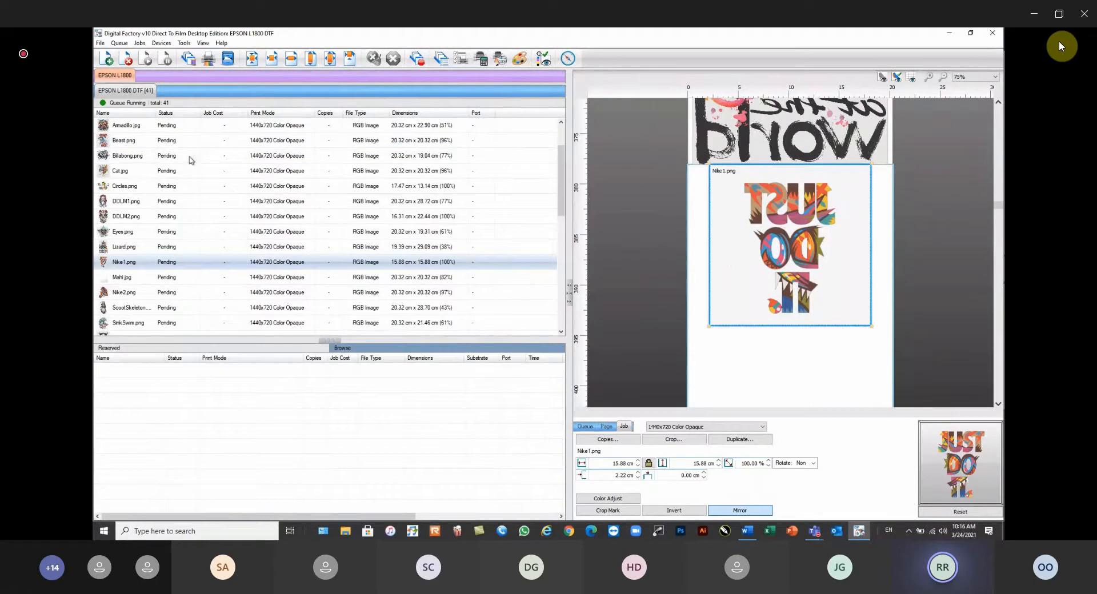
right_click(131, 265)
left_click(238, 351)
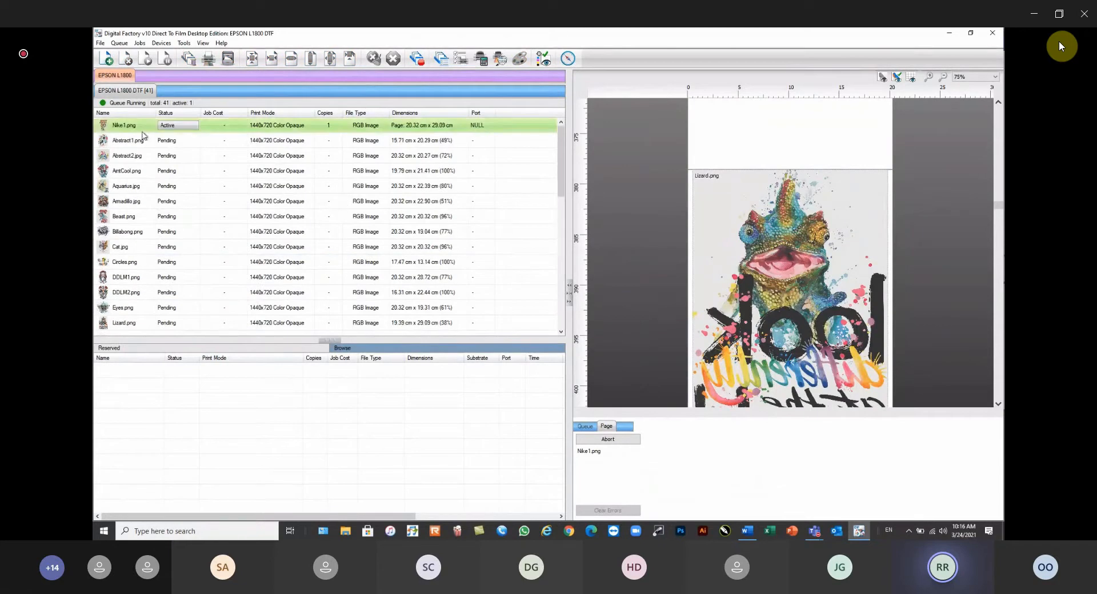
Widen the Status column in the print queue's job list
mouse_move(139, 123)
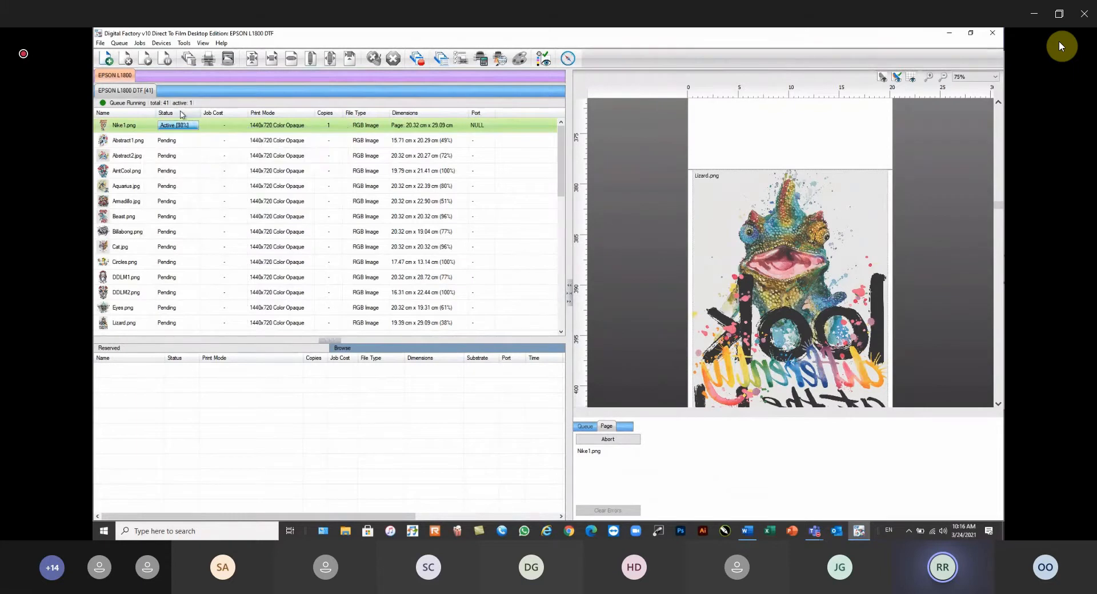
left_click_drag(200, 113, 216, 112)
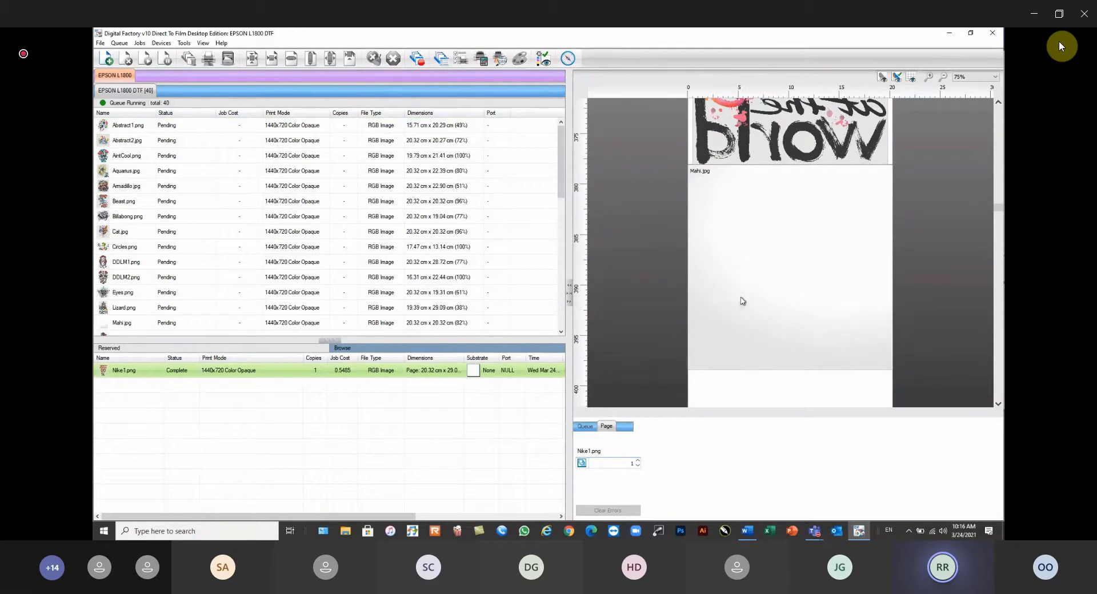
scroll(702, 181, "down", 3)
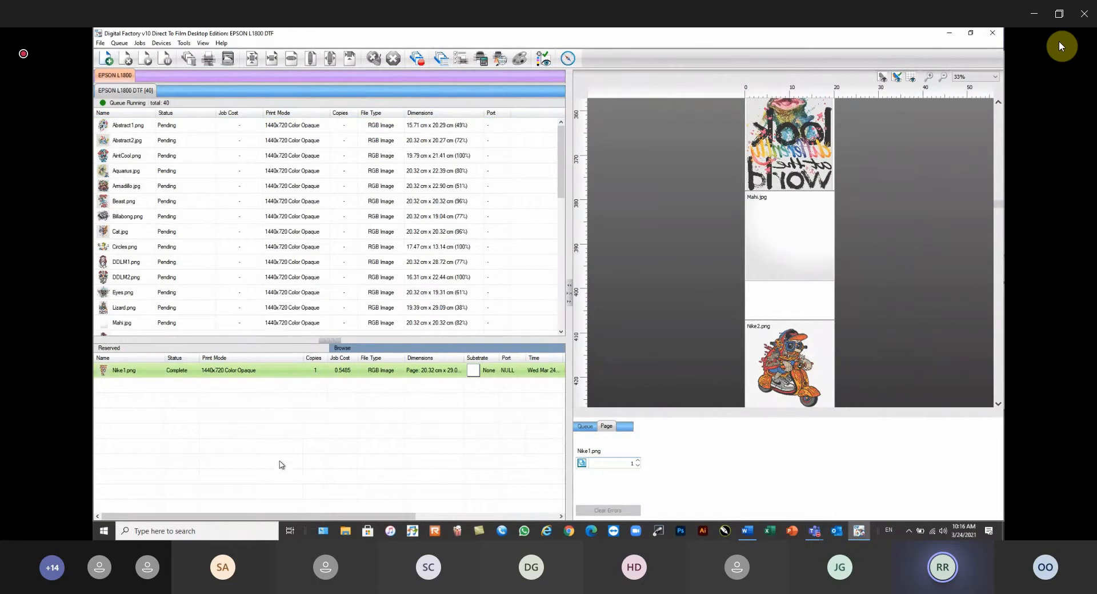
Review the actions available for the completed Nike1.png job, and view the job summary of Armadillo.jpg
right_click(169, 374)
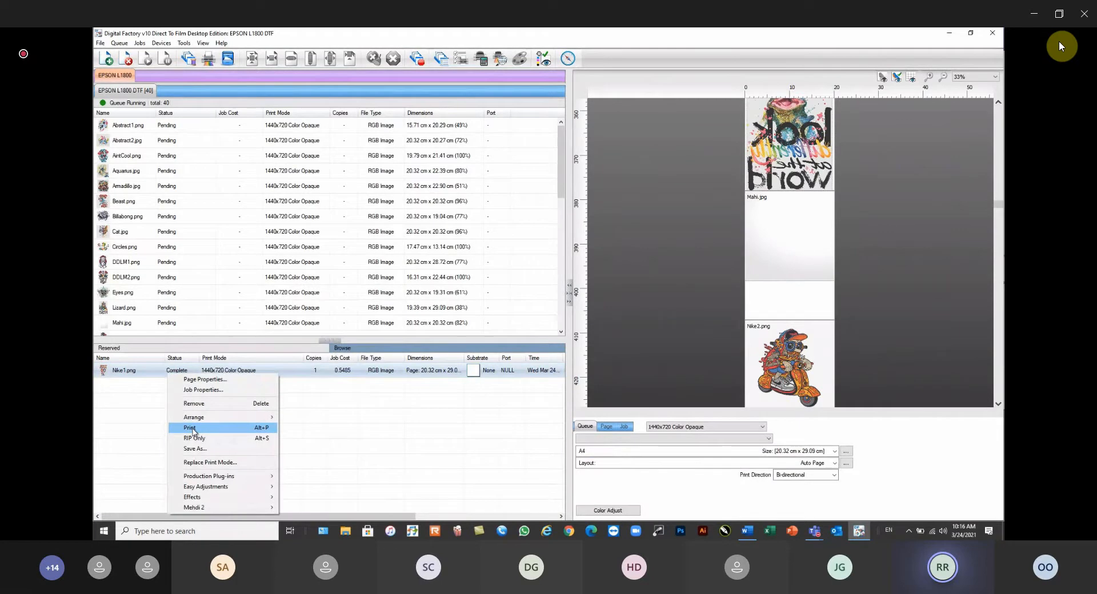
left_click(321, 430)
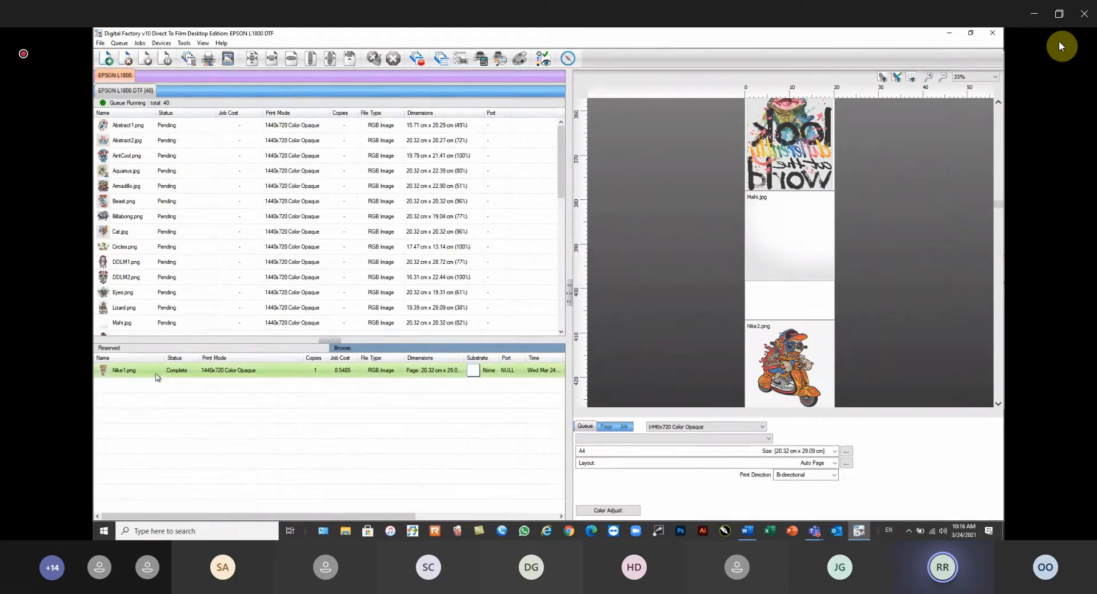
mouse_move(155, 375)
mouse_move(200, 186)
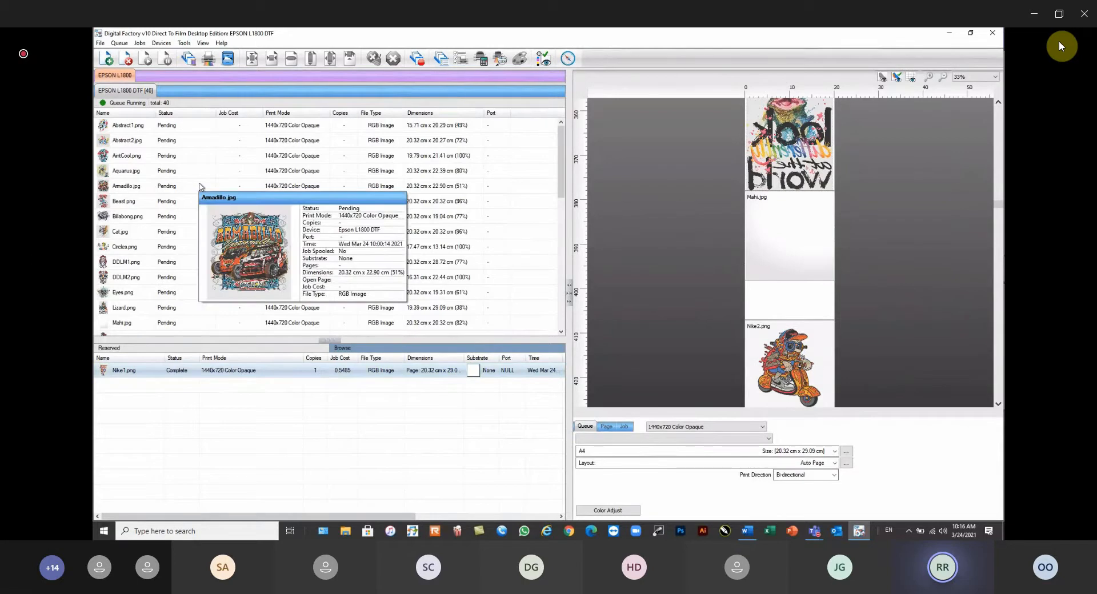
Start saving the completed Nike1.png job as a Job Backup (*.jbk) in the Desktop's Webinar Sample Files folder, and shrink the save dialog
right_click(149, 371)
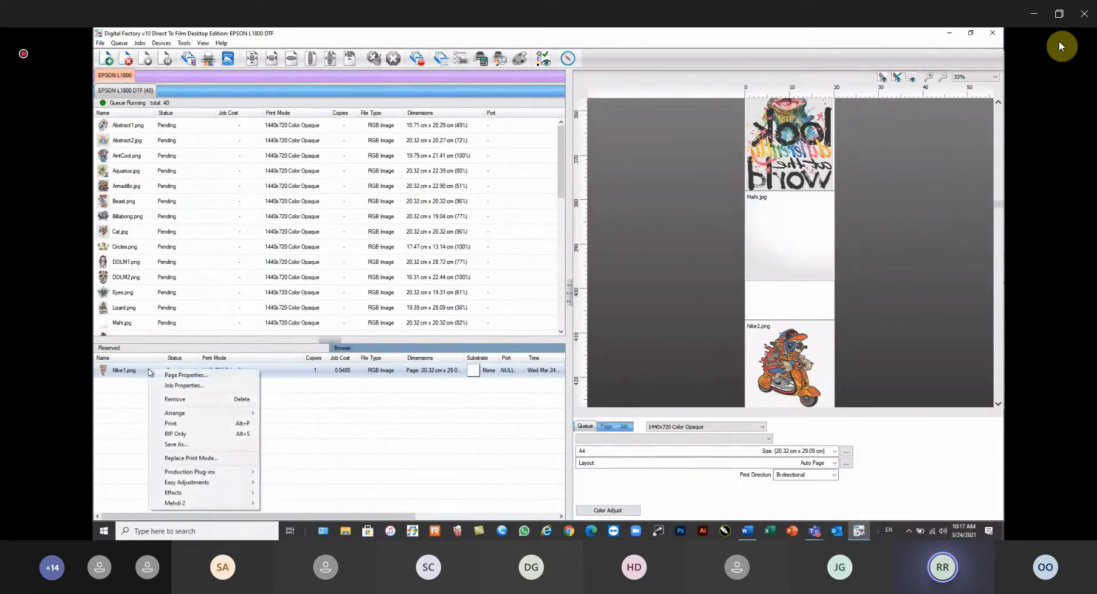
left_click(176, 445)
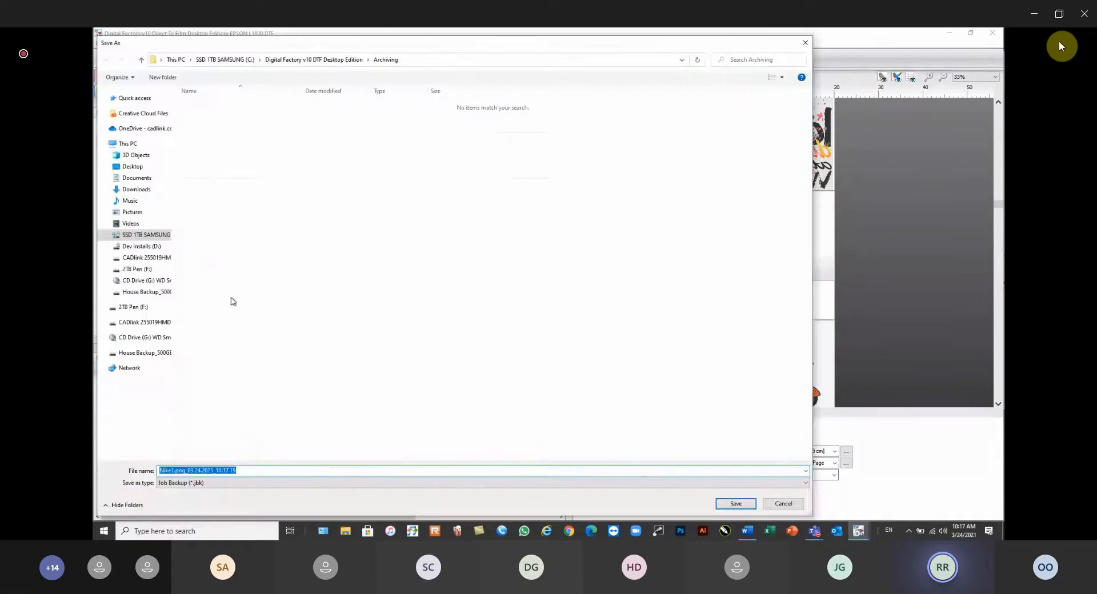
left_click(136, 167)
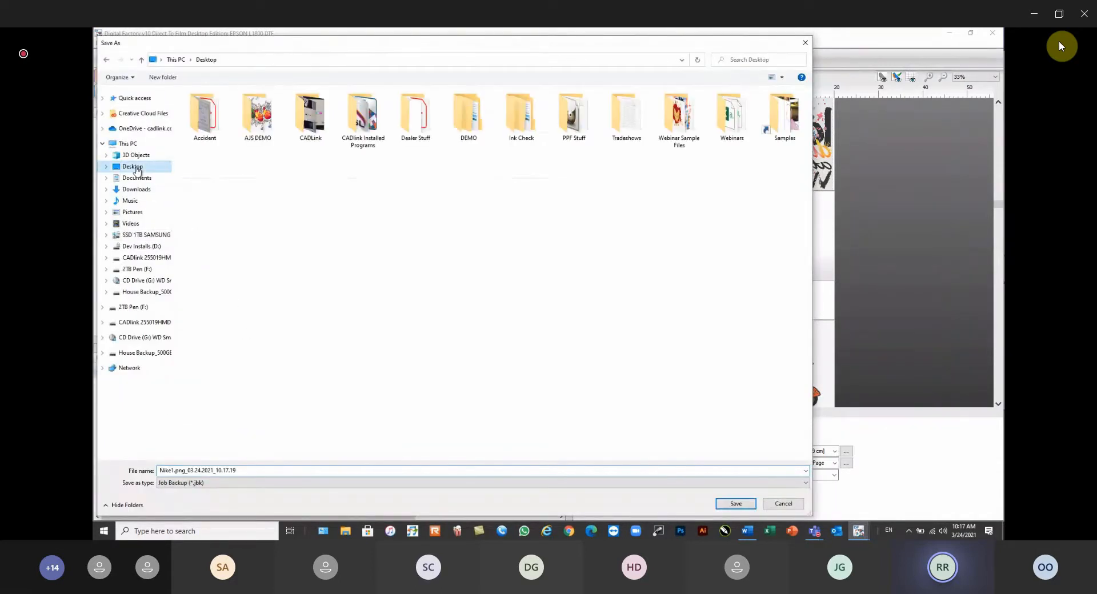
double_click(680, 117)
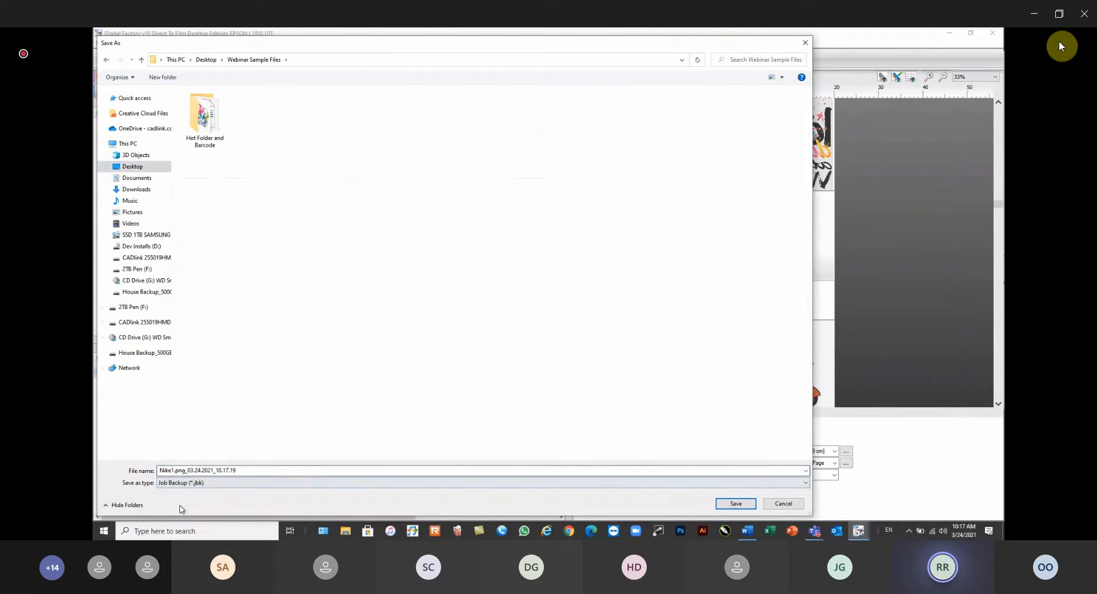
left_click_drag(809, 514, 555, 331)
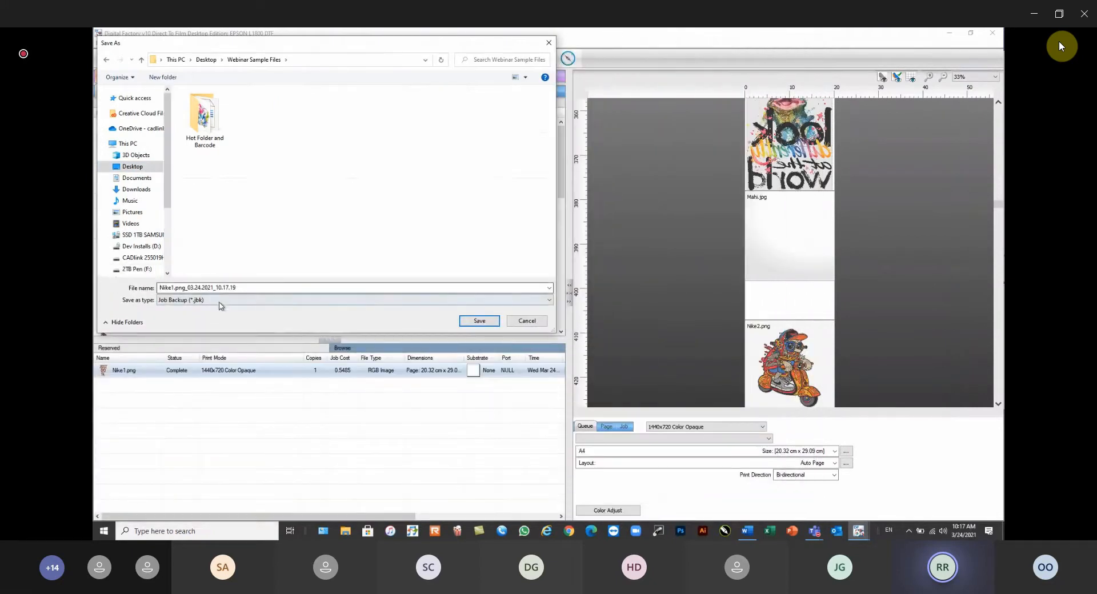
left_click_drag(556, 333, 564, 347)
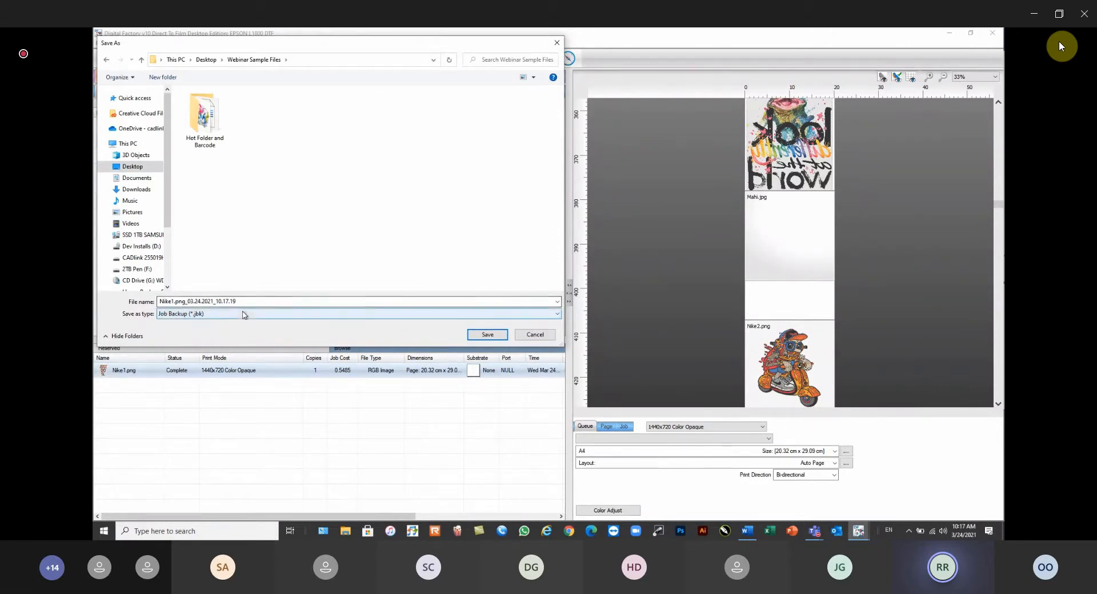
Save the job backup as Nike1.png_03.24.2021 in Webinar Sample Files, and remove the completed Nike1.png job from the Reserved list
left_click(212, 301)
left_click_drag(213, 301, 360, 325)
key("BackSpace")
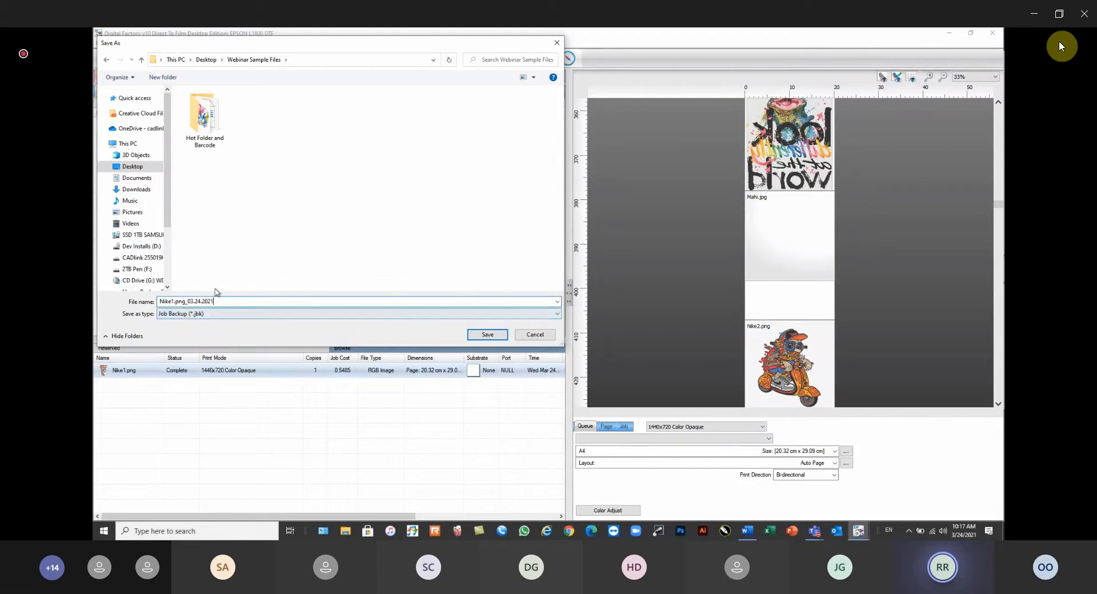
left_click(133, 167)
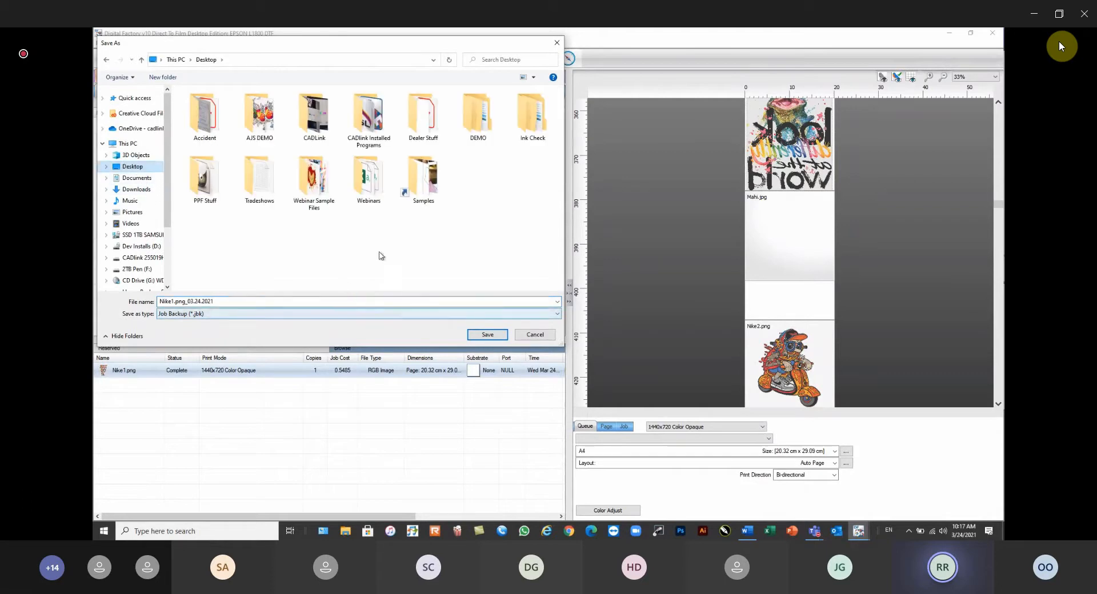
double_click(313, 182)
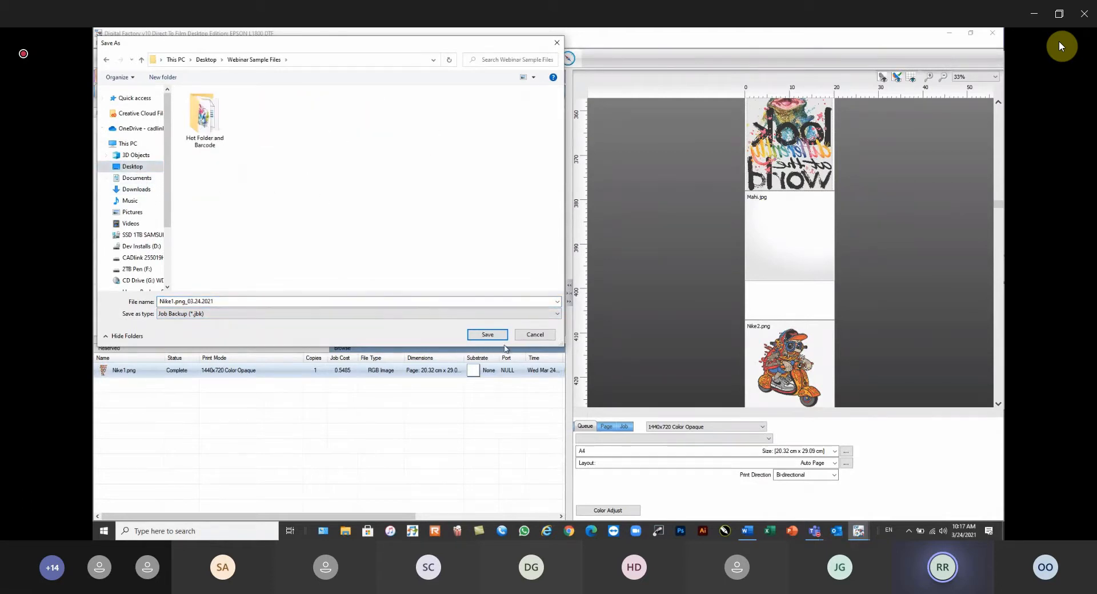
left_click(487, 336)
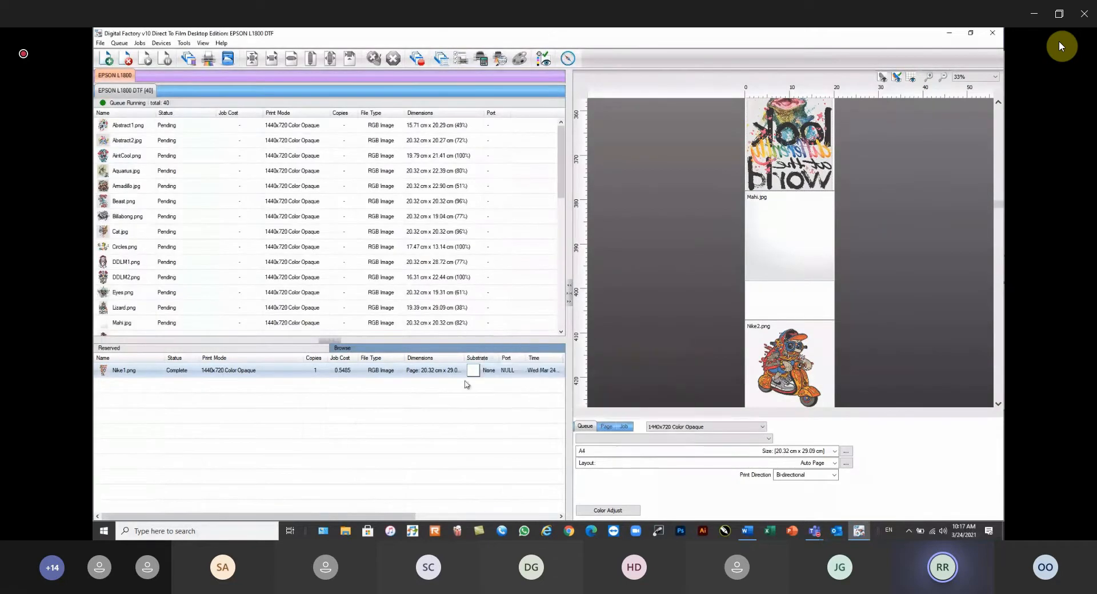
left_click(127, 58)
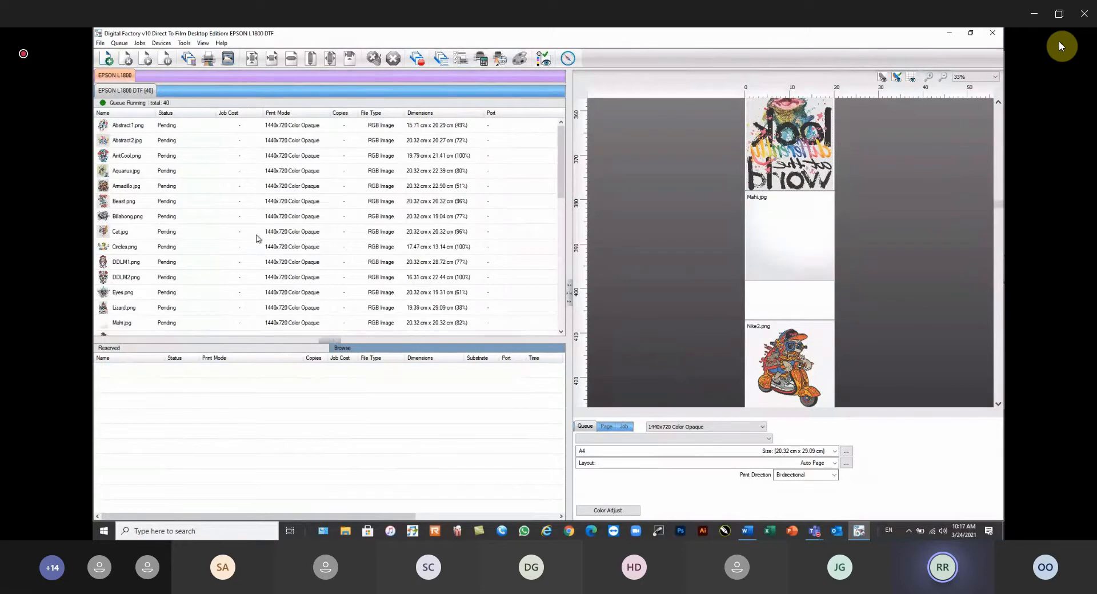
Restore the Nike1.png_03.24.2021.jbk job backup from the Desktop's Webinar Sample Files folder
left_click(138, 44)
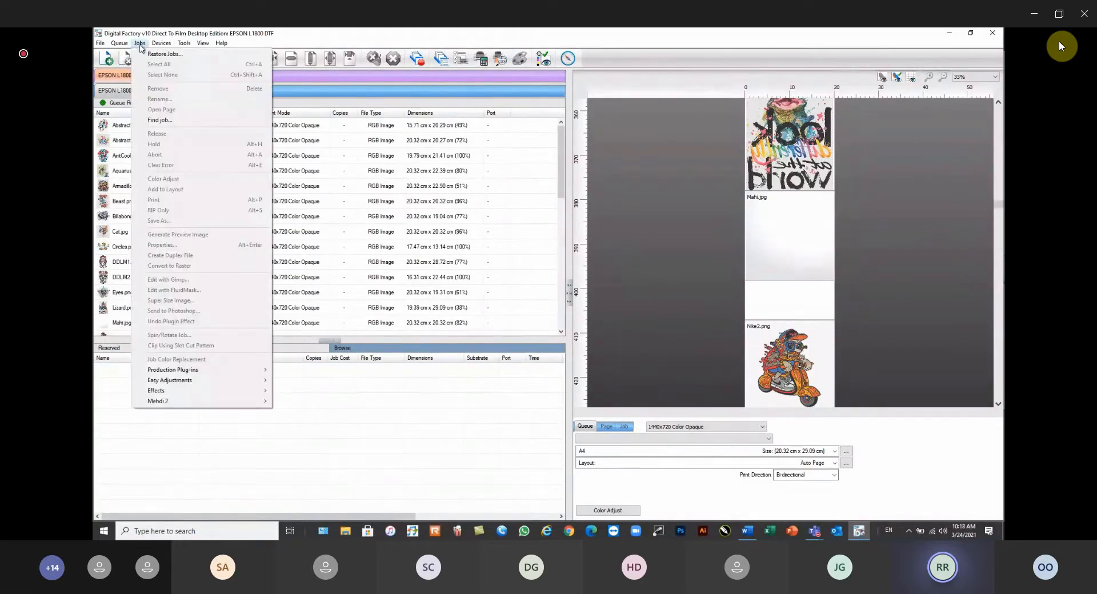
left_click(149, 54)
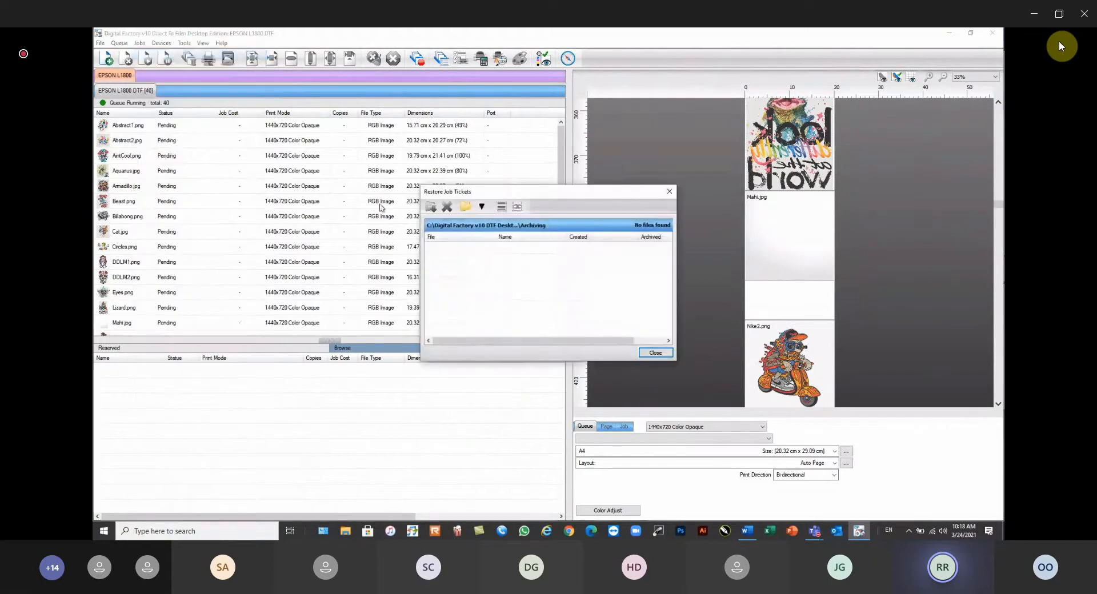
left_click(466, 206)
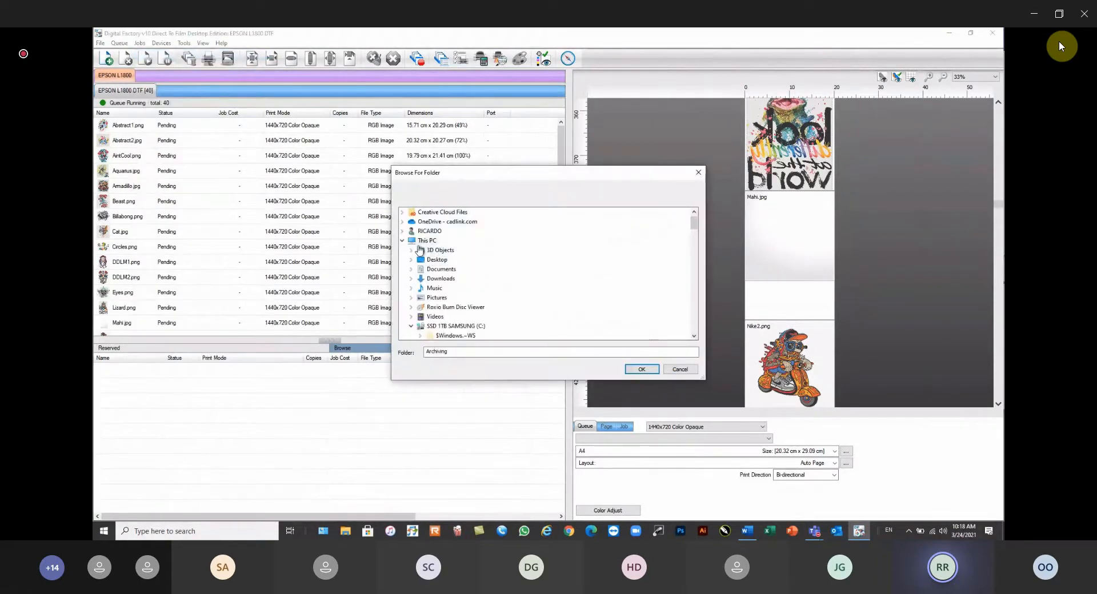
left_click(430, 261)
left_click(457, 318)
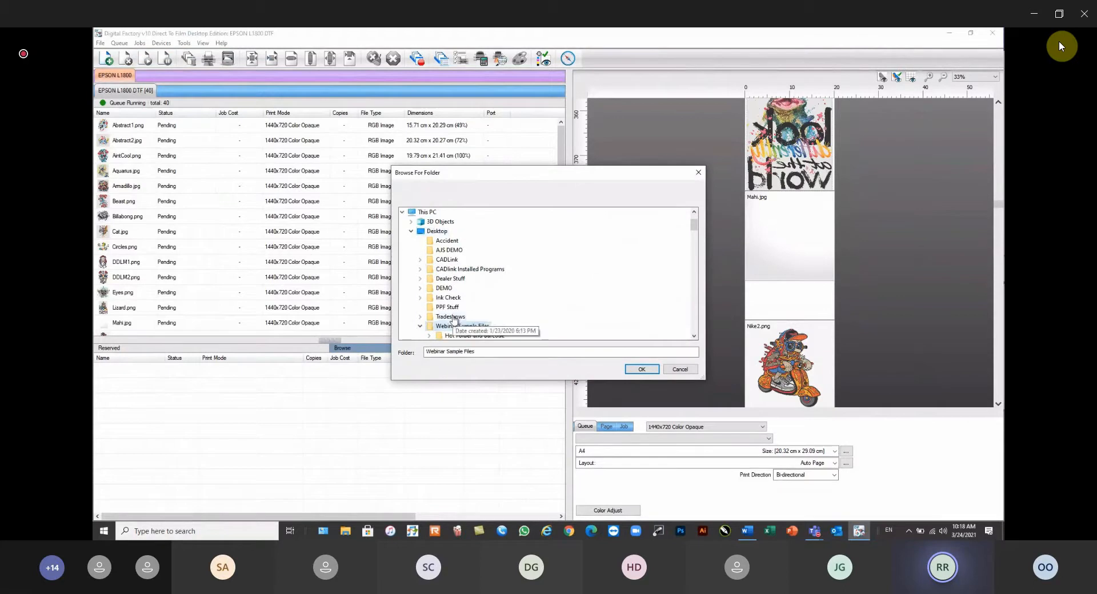
left_click(642, 369)
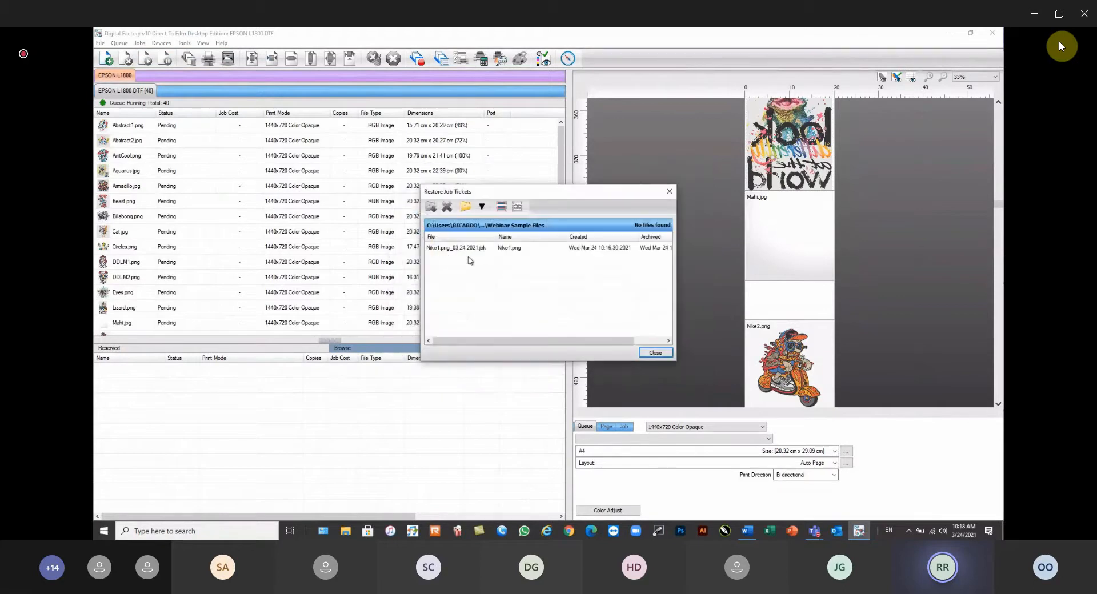
left_click(455, 250)
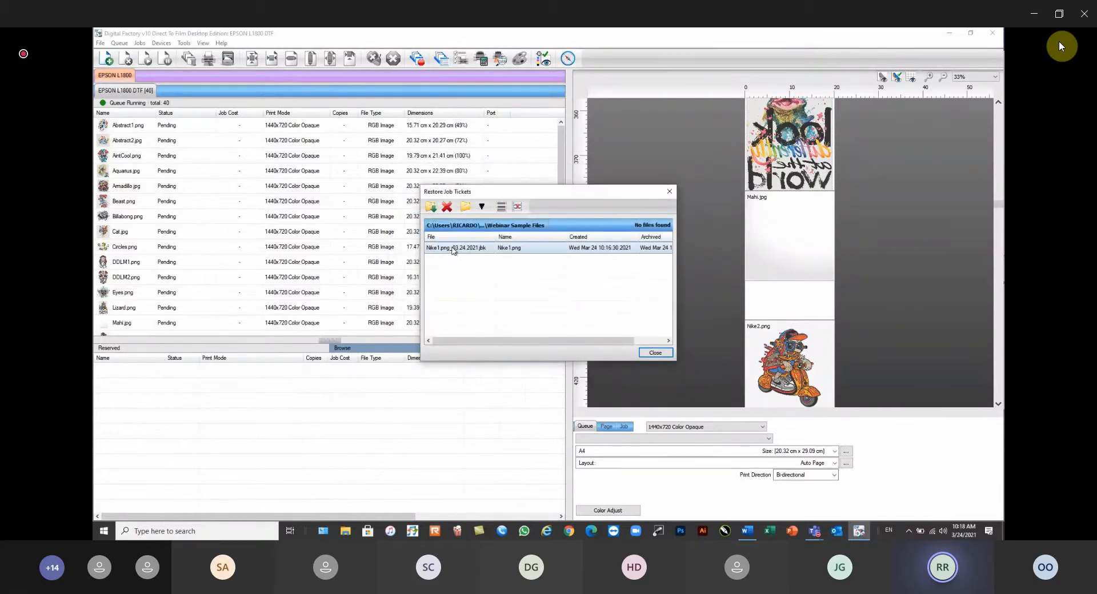
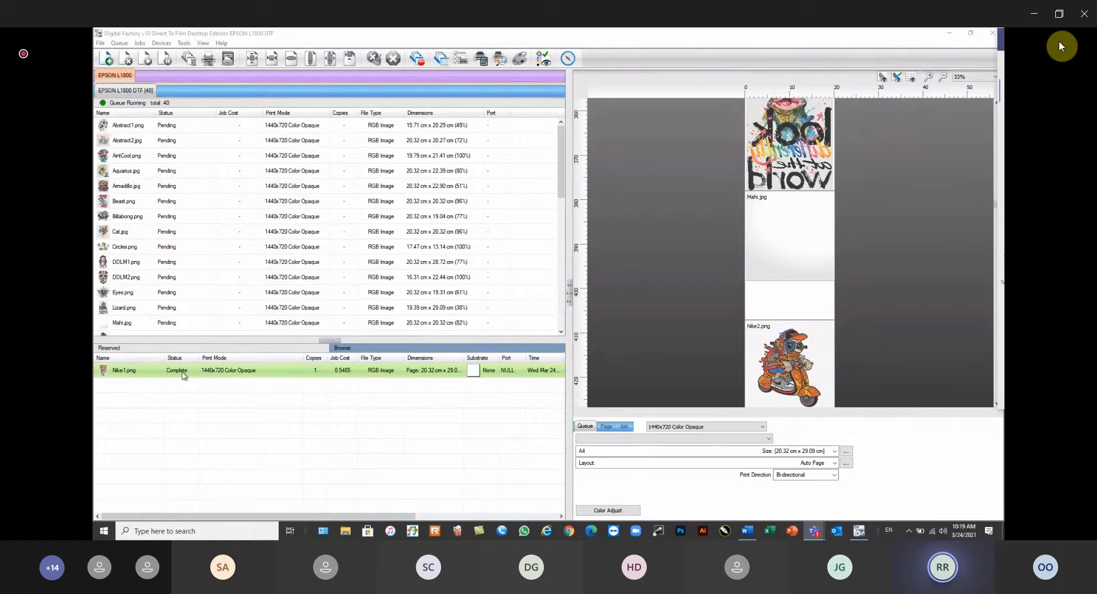
Move the restored Nike1.png job from the Reserved list into the EPSON L1800 DTF queue, and select its page in the layout preview
left_click_drag(147, 375, 152, 269)
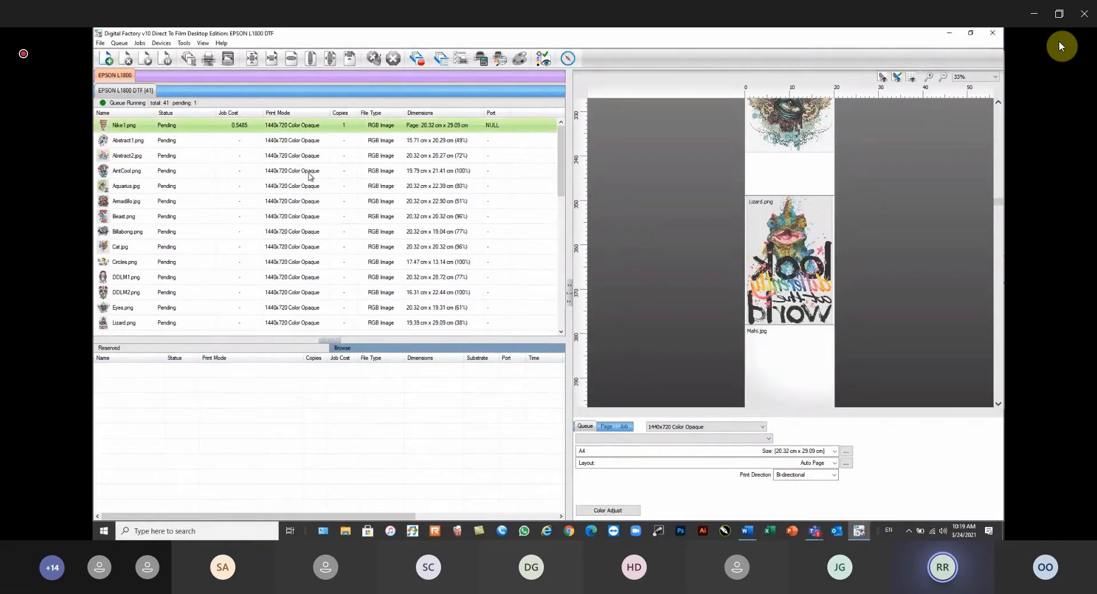
scroll(907, 181, "up", 1)
scroll(703, 178, "down", 2)
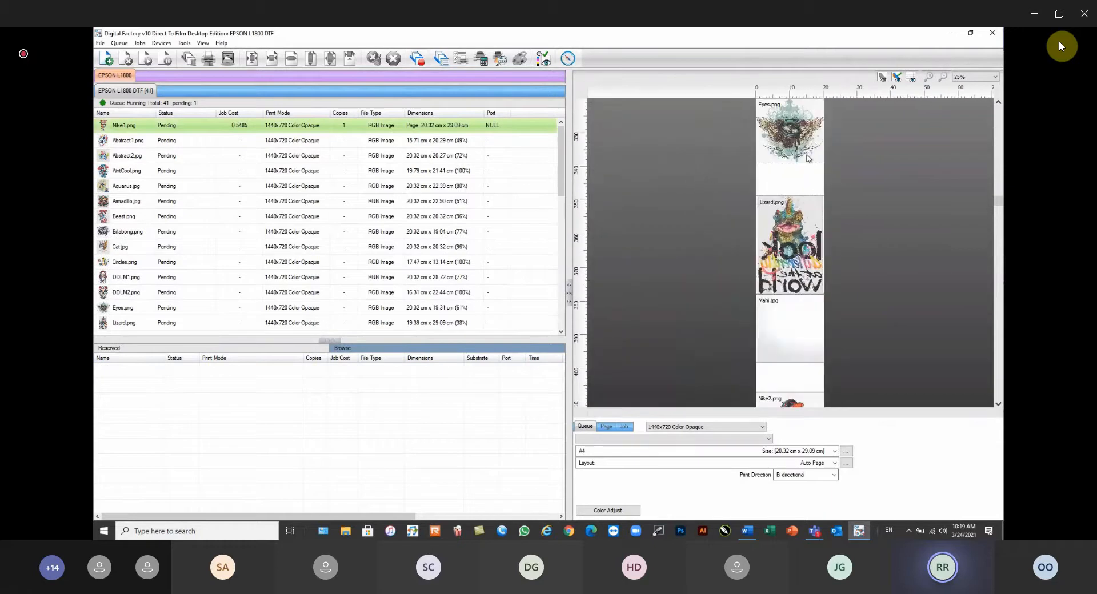
left_click(998, 108)
left_click(998, 107)
left_click(998, 108)
left_click(998, 108)
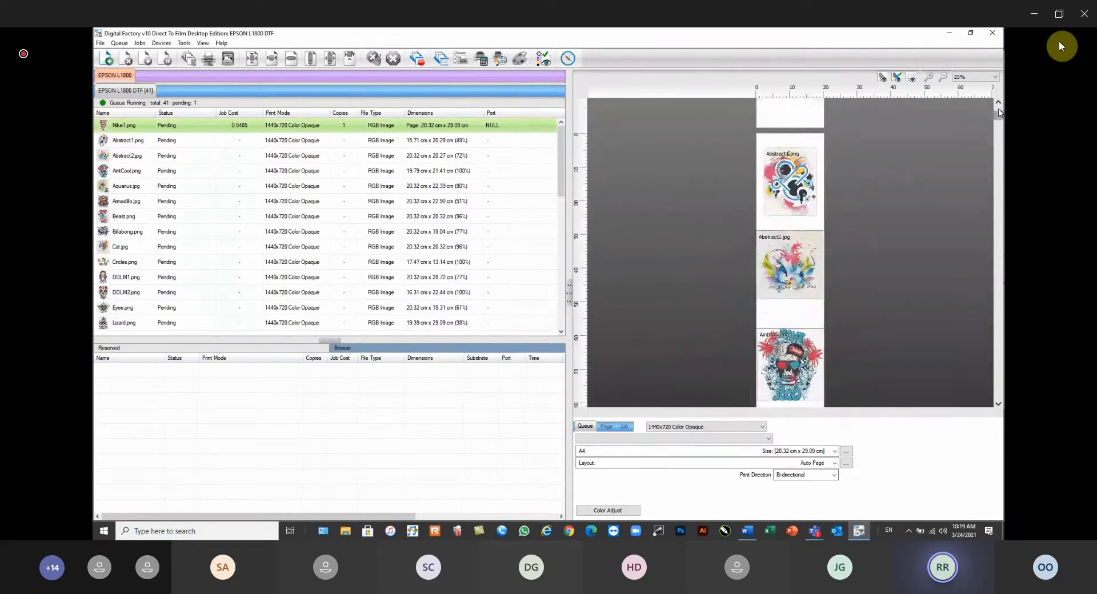
left_click(998, 108)
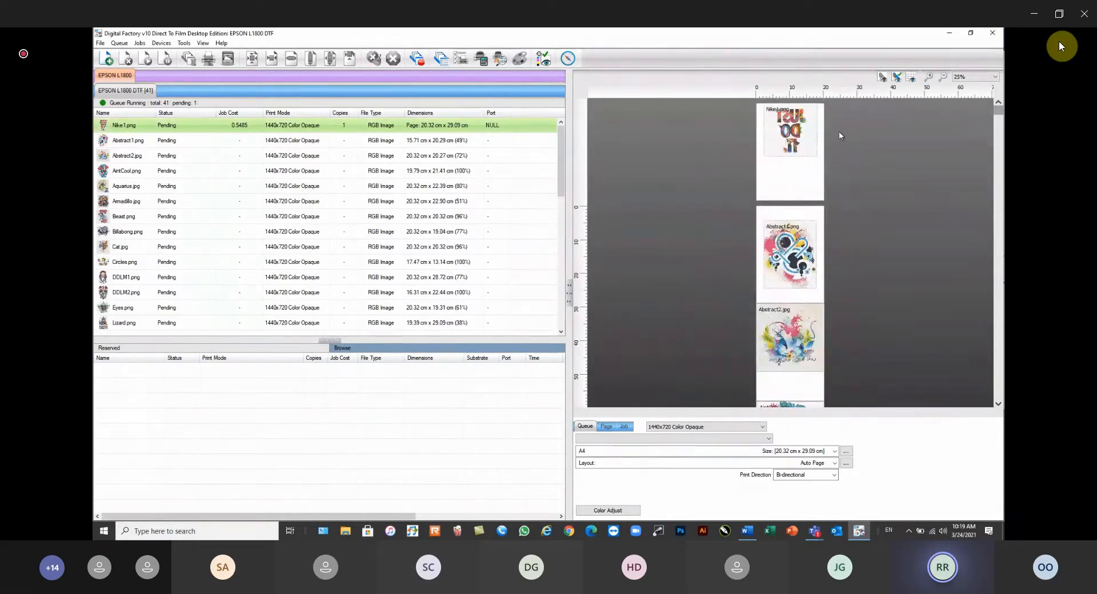
left_click(802, 133)
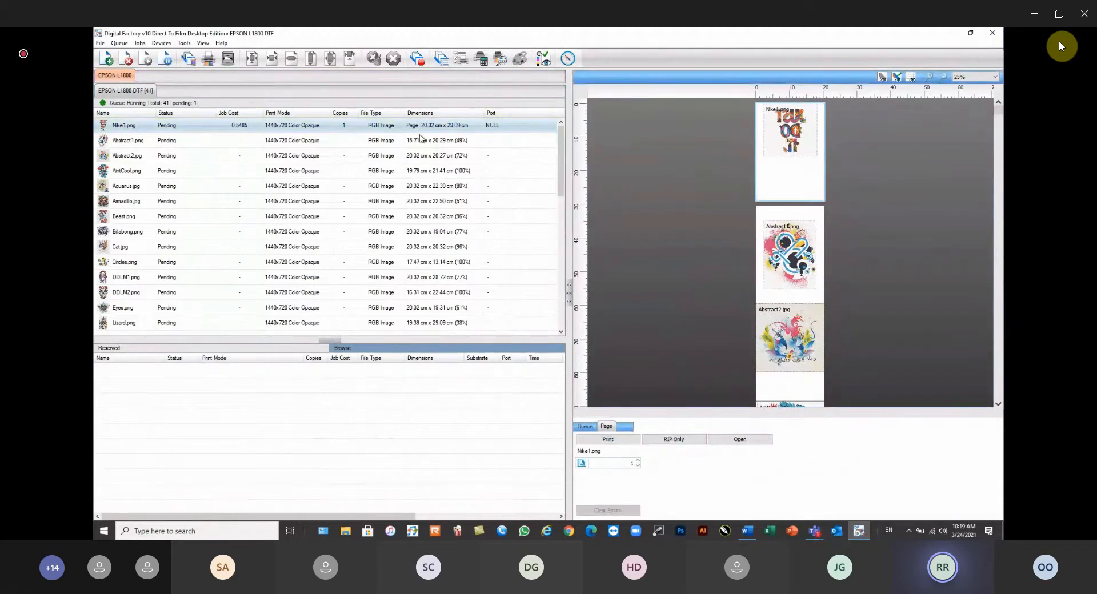
View the restored Nike1.png job's ticket properties with the Color Layer and Other sections expanded, and close them without changes
right_click(166, 125)
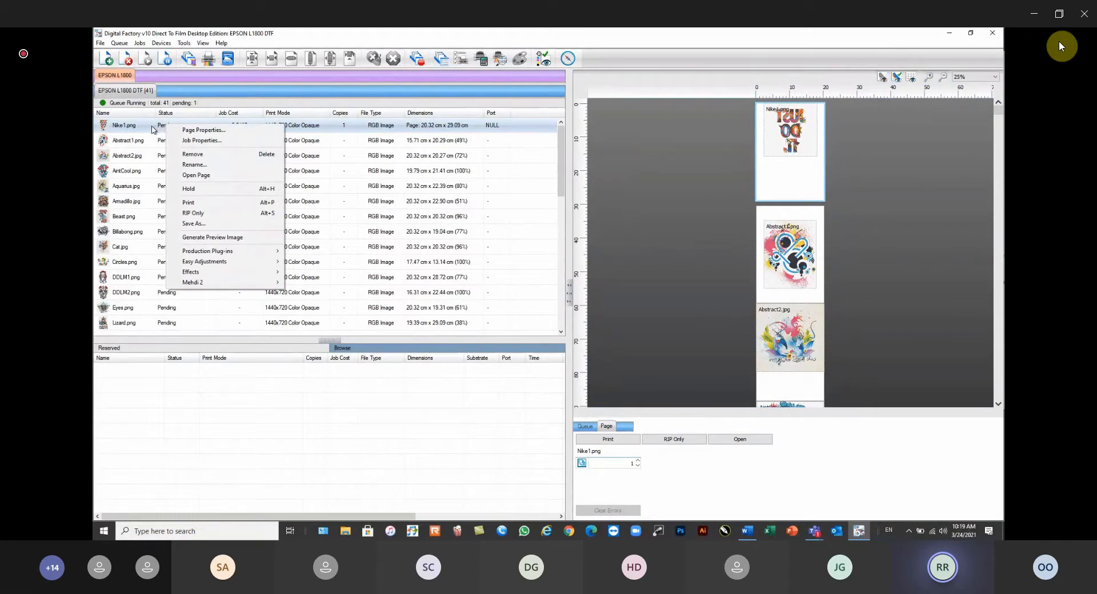
left_click(144, 128)
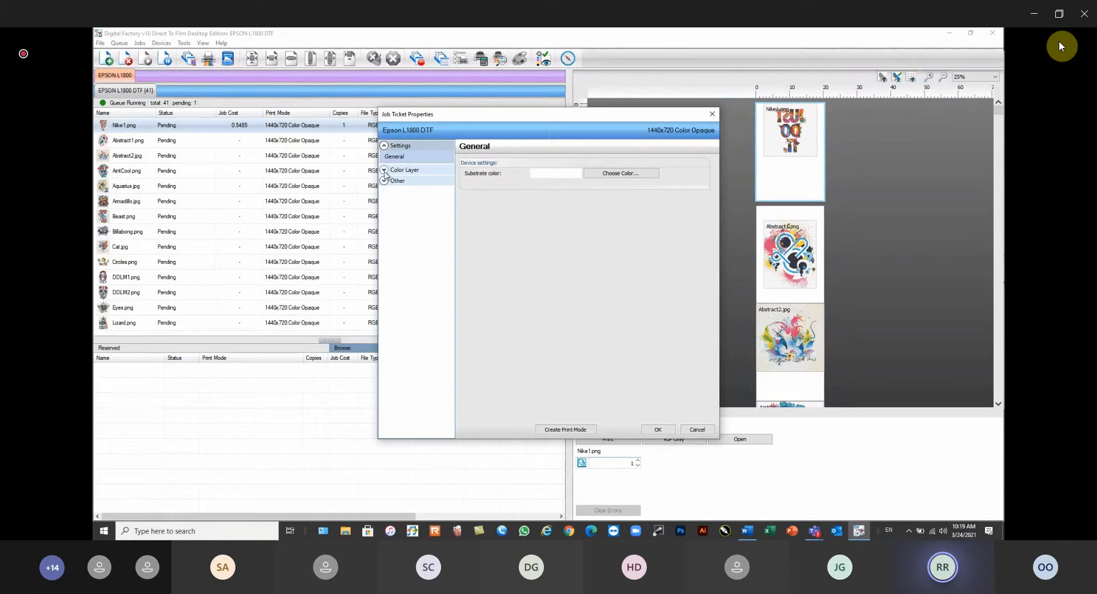
left_click(385, 171)
left_click(385, 194)
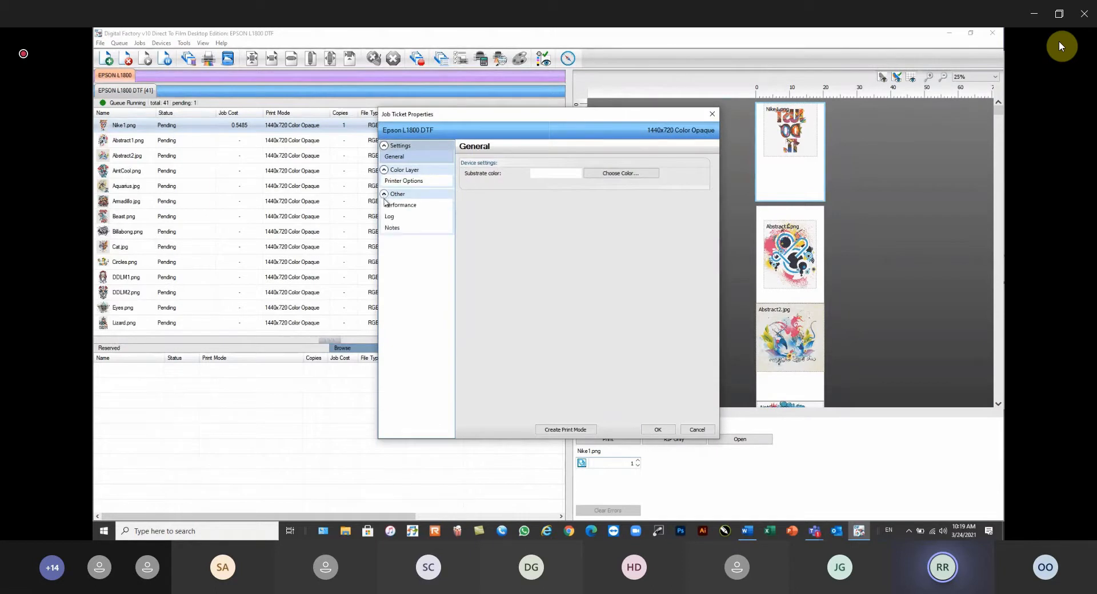
left_click(698, 429)
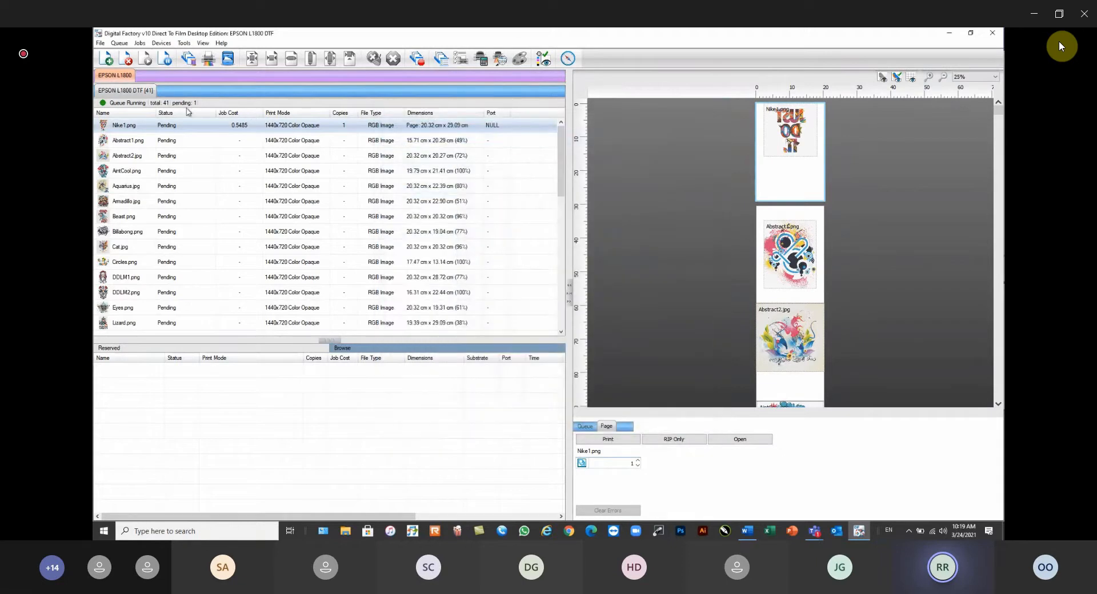
Open the page of the restored Nike1.png job in the queue for editing
mouse_move(139, 127)
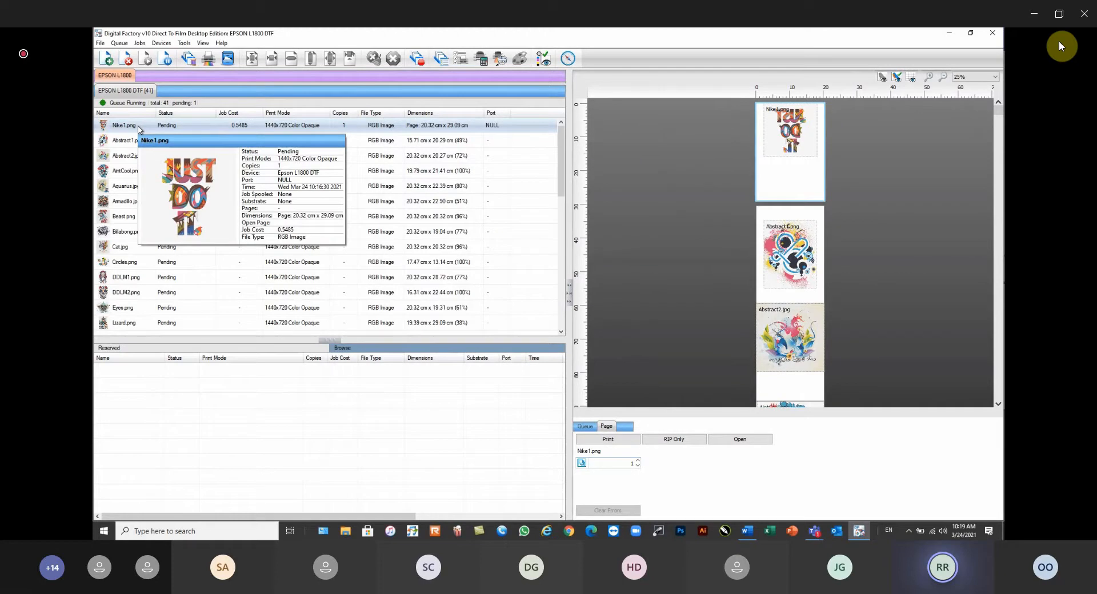
right_click(139, 129)
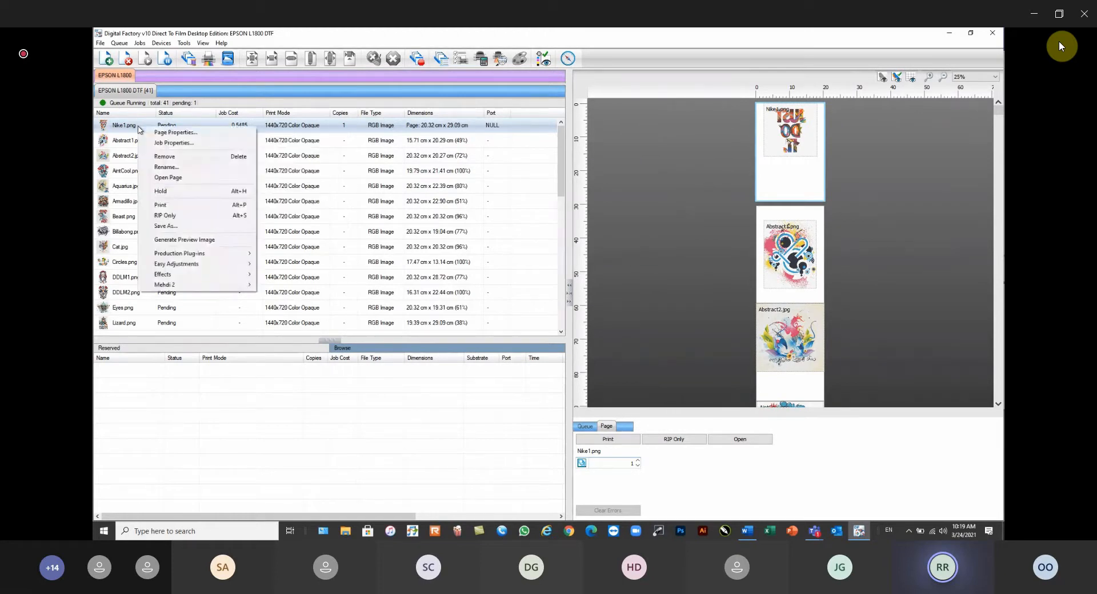
left_click(166, 179)
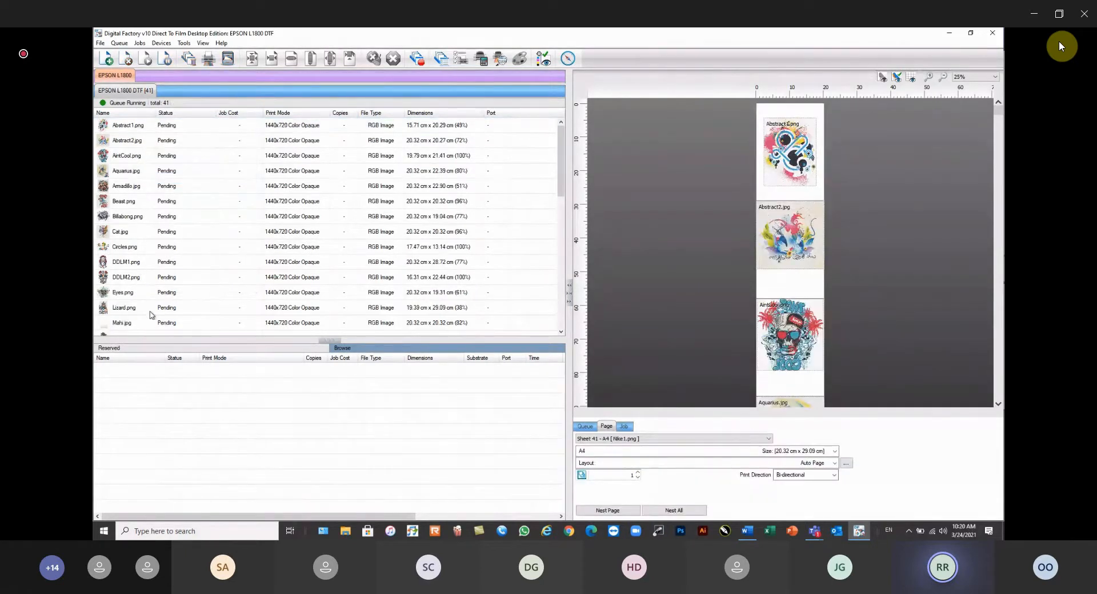
Select the Nike1.png job at the end of the queue, and review its job summary and full ticket properties without changes
scroll(150, 311, "down", 1)
scroll(132, 319, "down", 2)
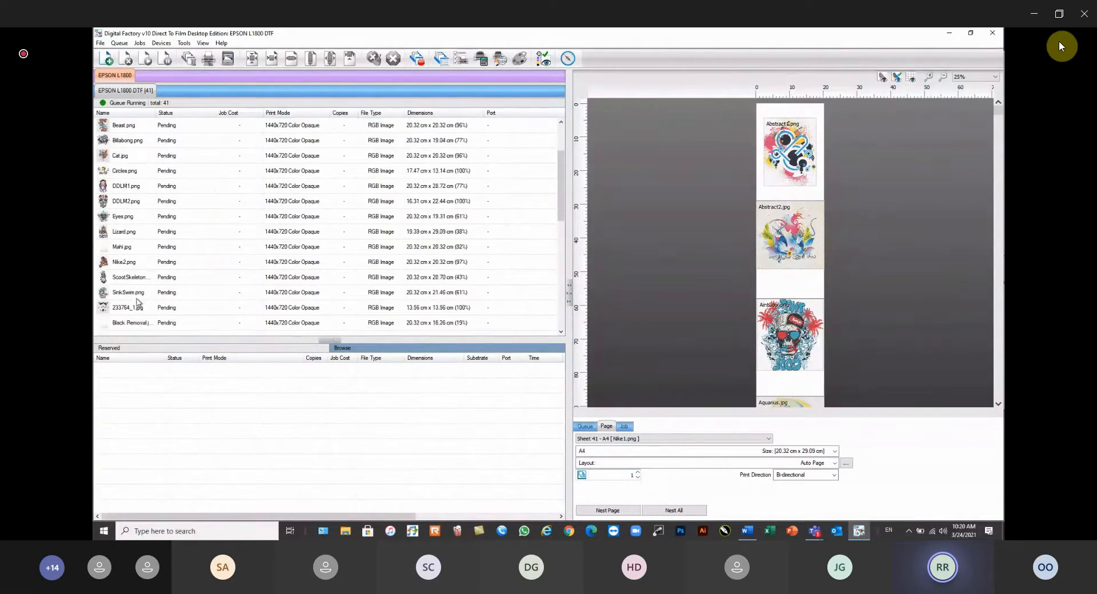
scroll(145, 280, "down", 1)
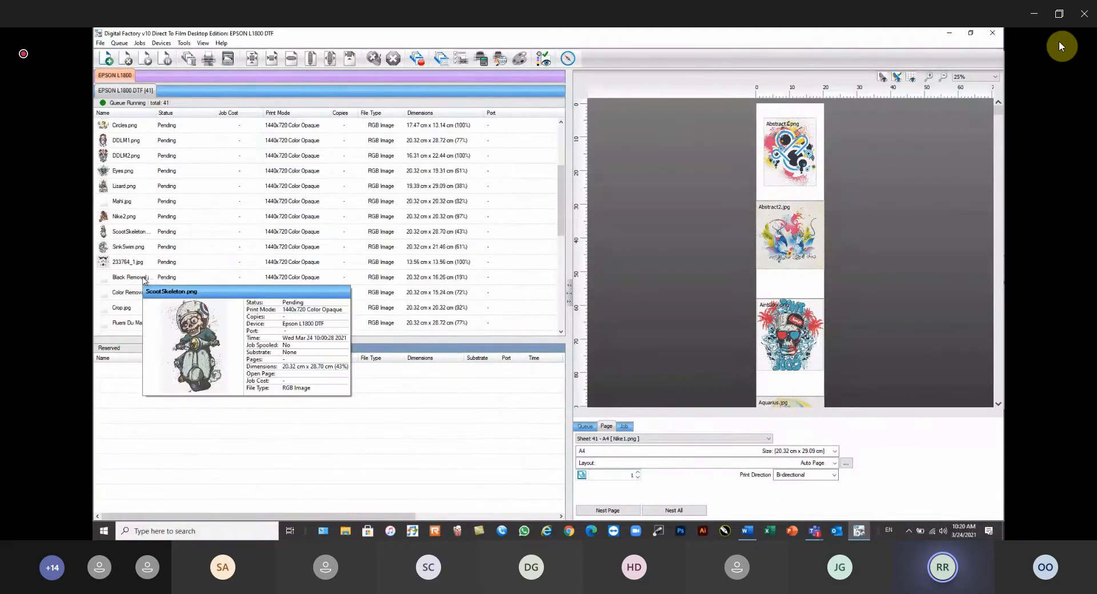
scroll(144, 280, "down", 5)
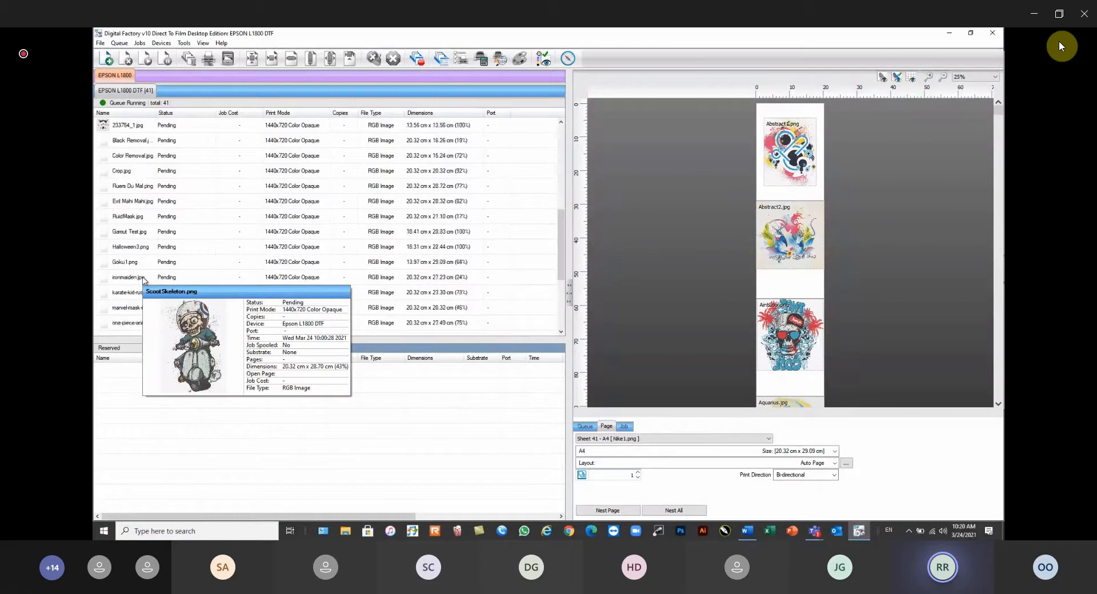
scroll(144, 280, "down", 1)
left_click(125, 329)
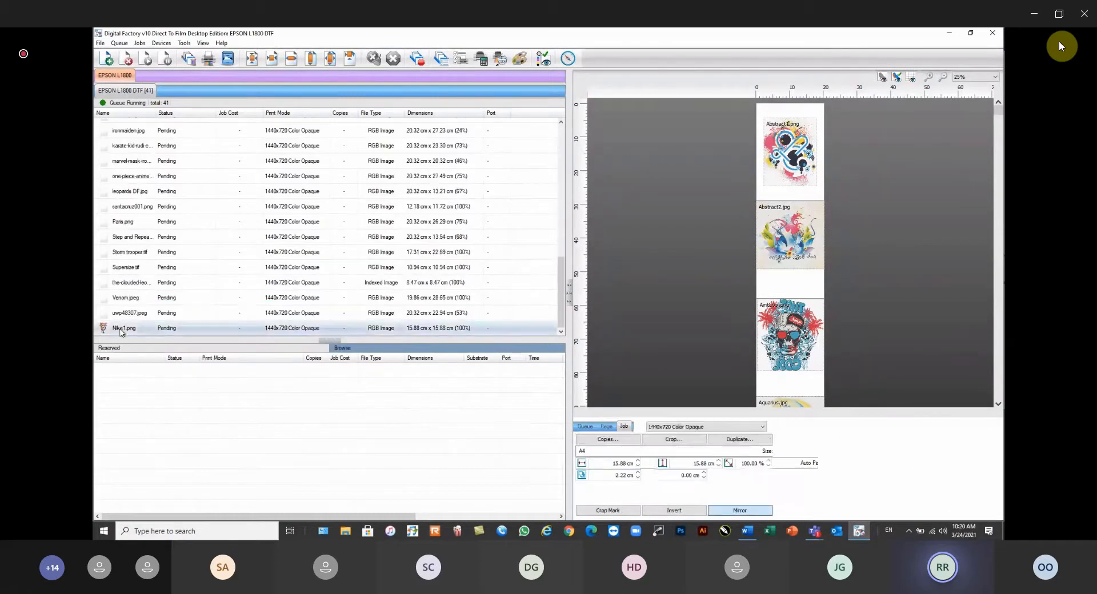
mouse_move(127, 332)
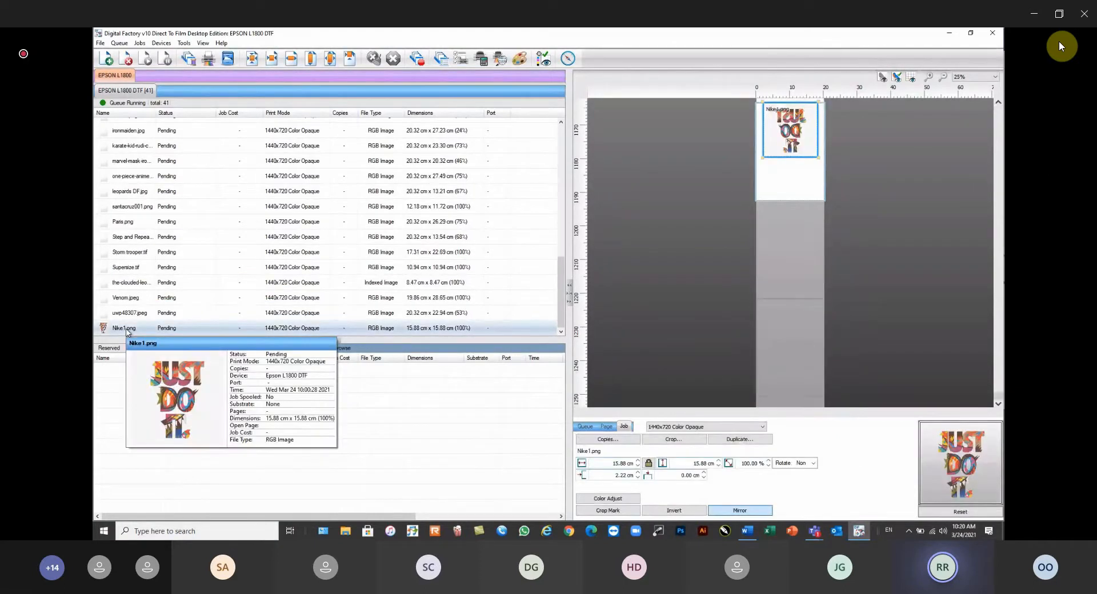
double_click(125, 329)
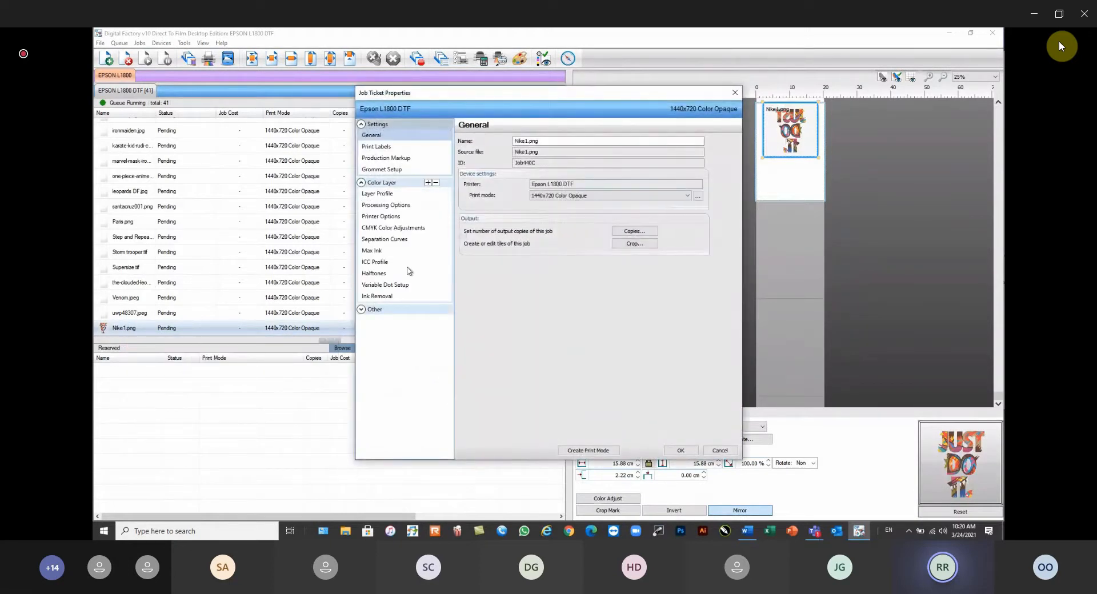
left_click(721, 451)
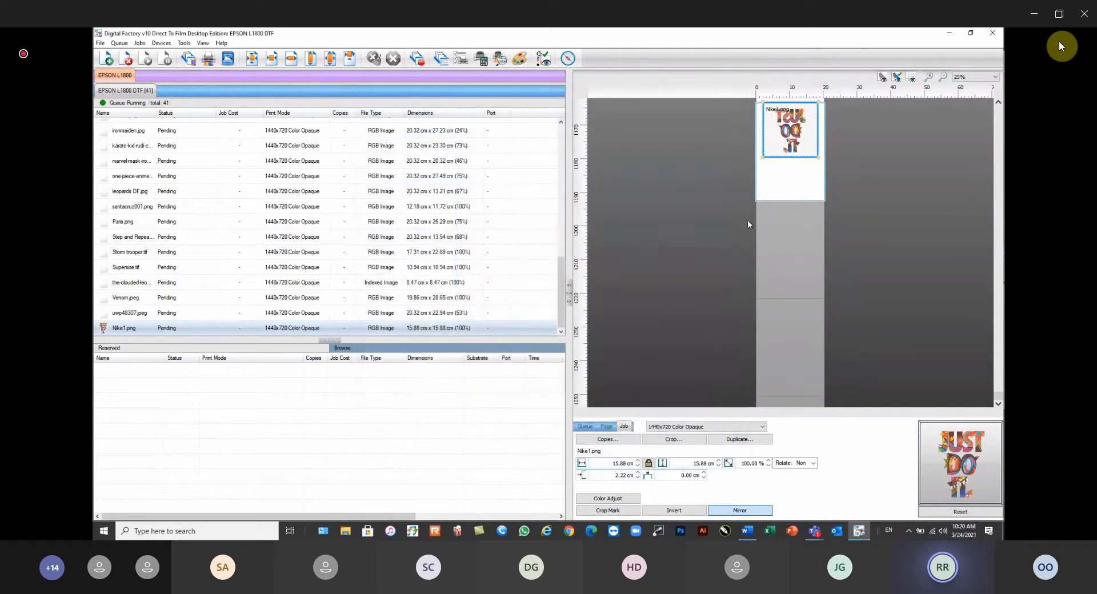
scroll(235, 230, "up", 9)
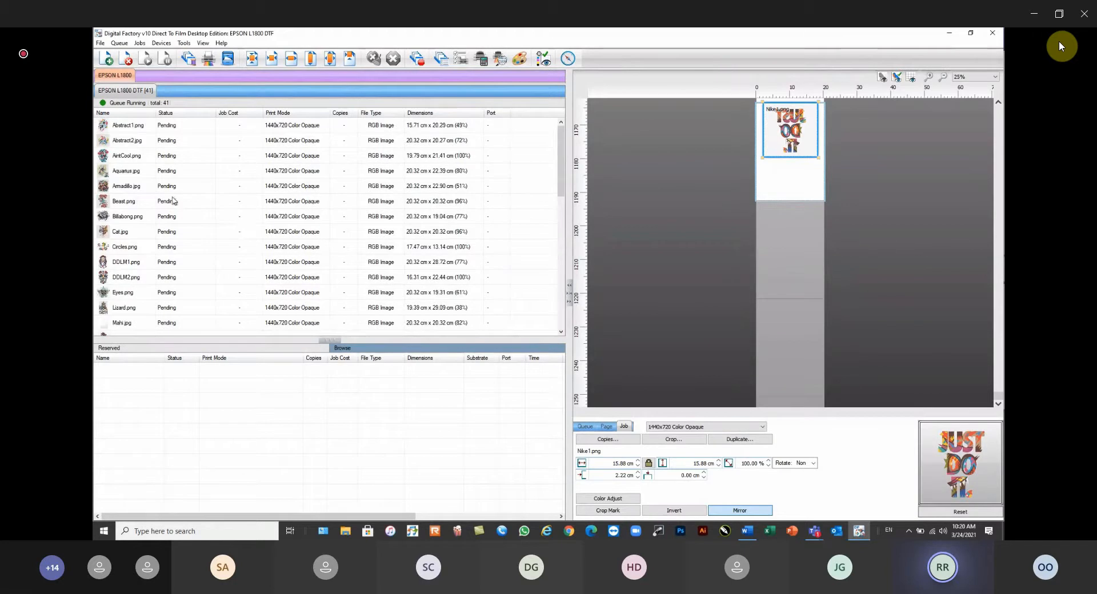
Show the file browser below the print queue and open the Desktop's Webinar Sample Files folder in it
mouse_move(173, 199)
left_click(350, 352)
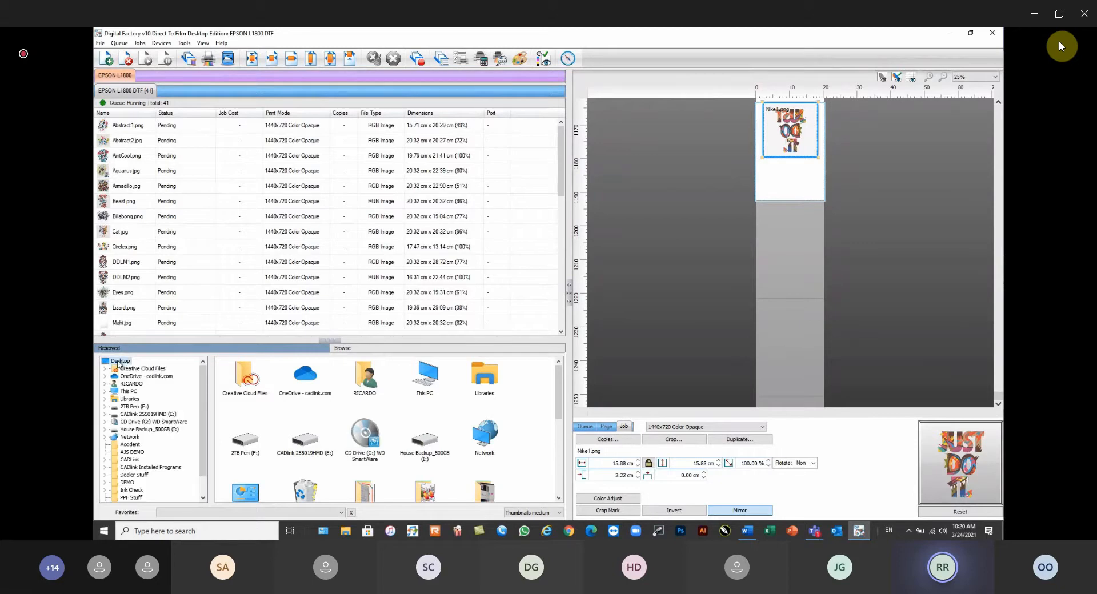
scroll(480, 451, "down", 3)
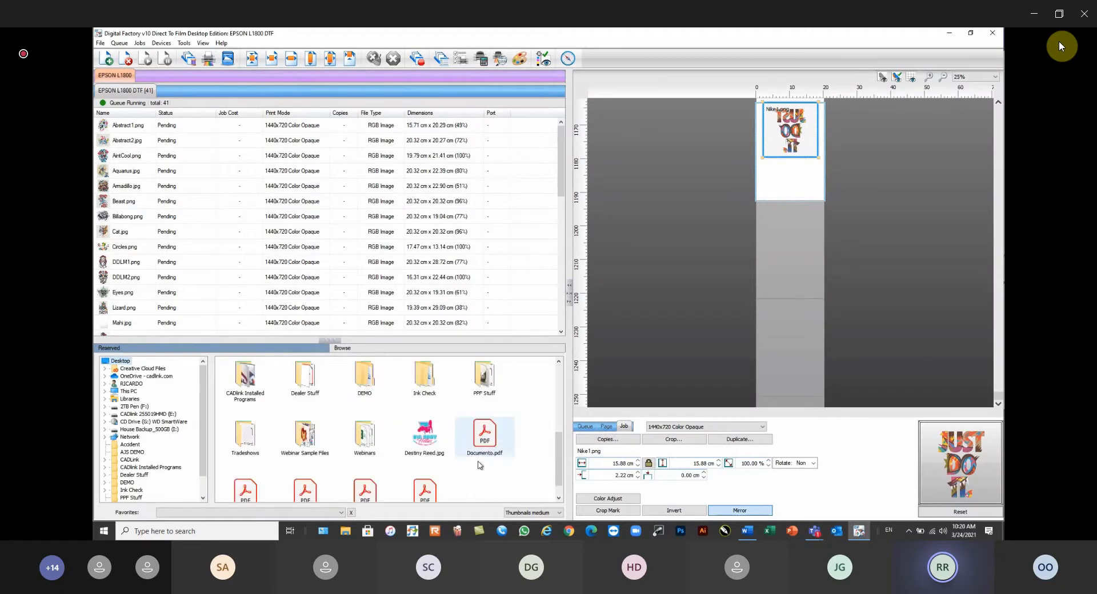
double_click(305, 436)
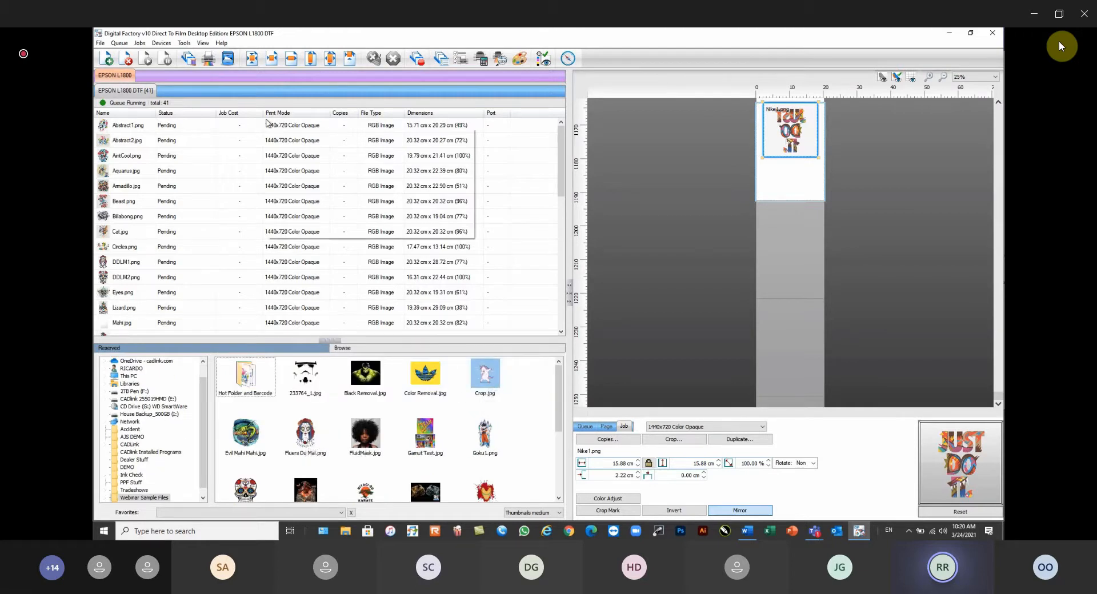
Select the Abstract1.png job, and view the job summaries of Abstract1.png and 233764_1.jpg in the queue
mouse_move(267, 122)
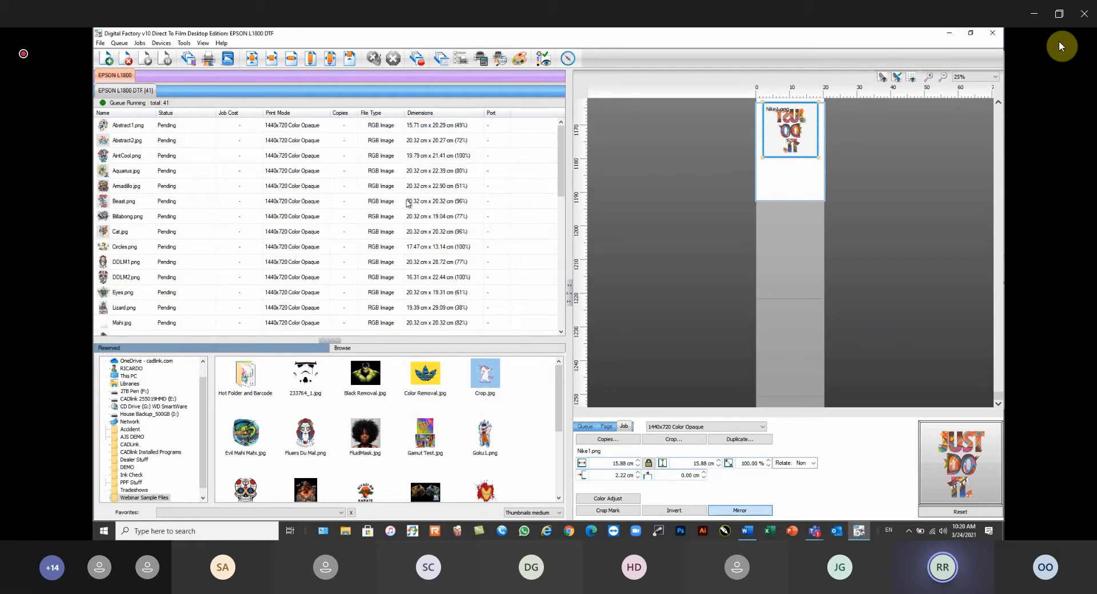
left_click(131, 127)
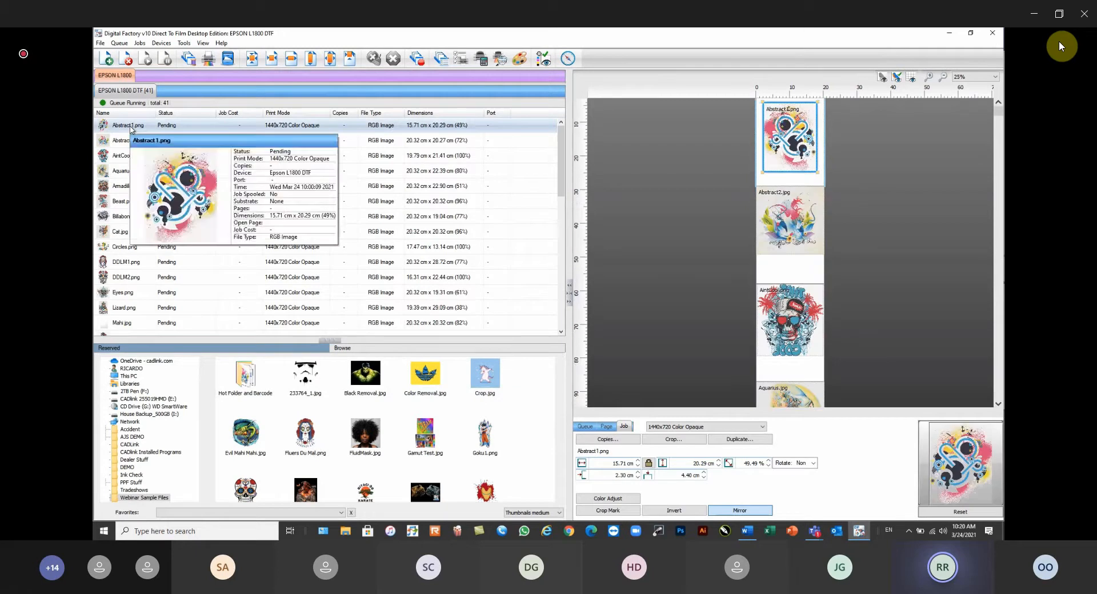
scroll(143, 194, "down", 4)
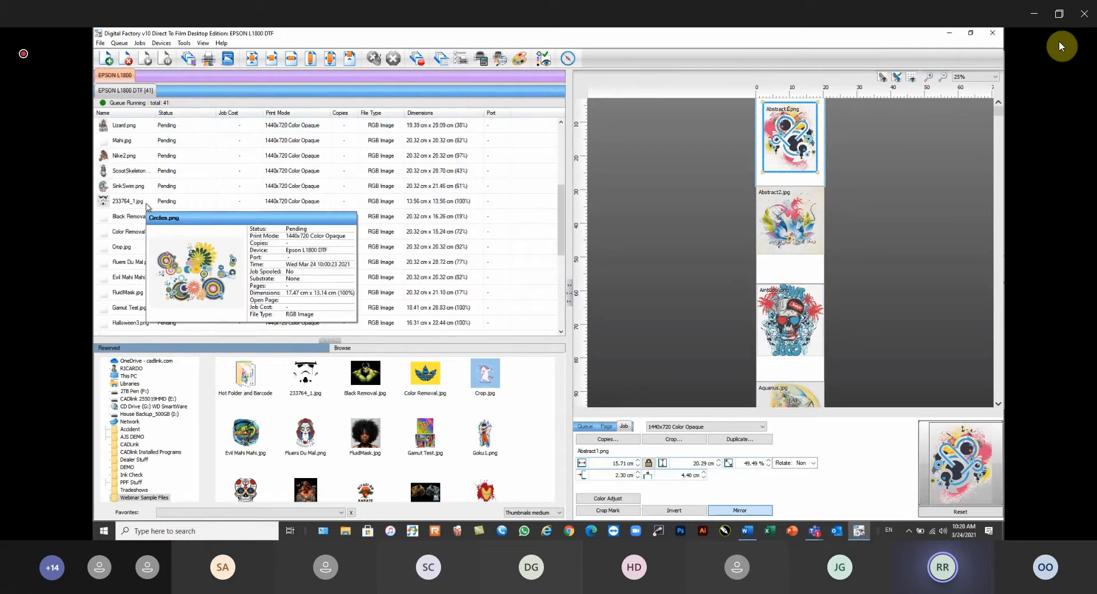
mouse_move(147, 207)
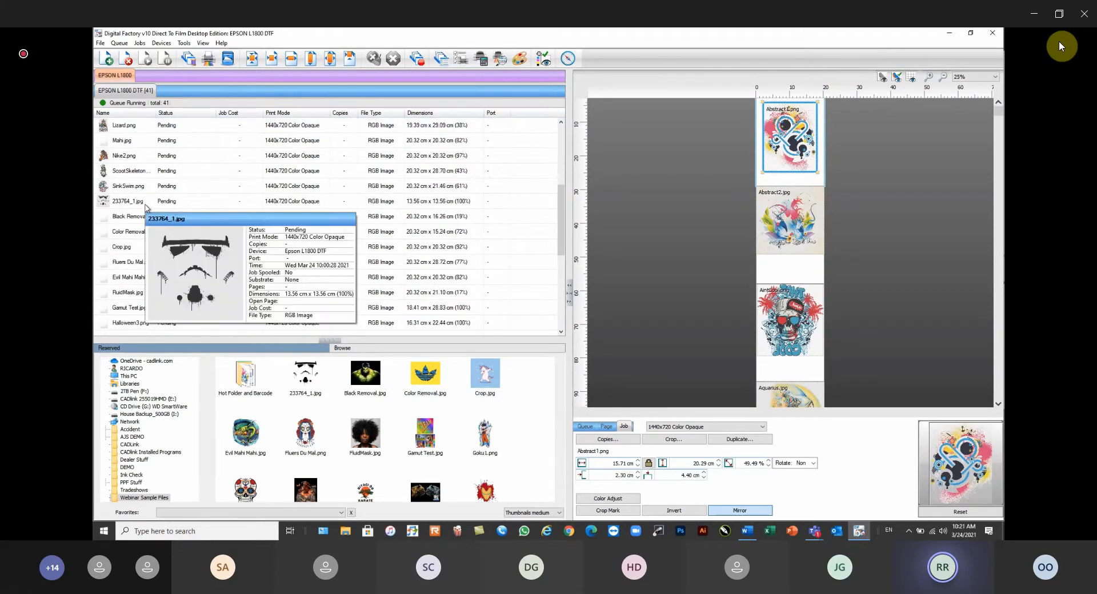
scroll(147, 207, "up", 3)
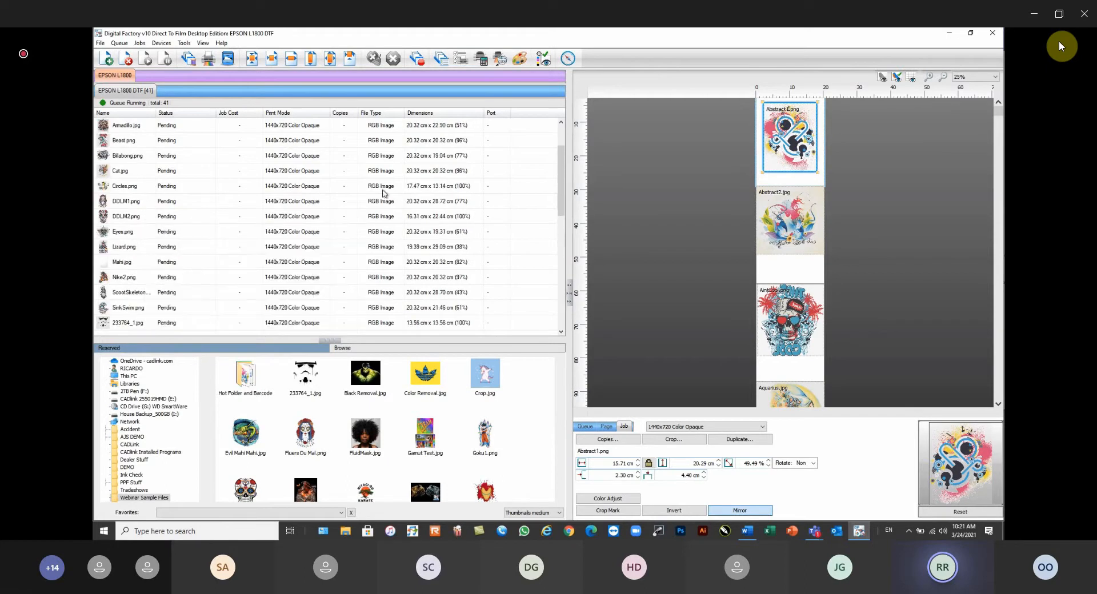
Select the Cat.jpg job and switch the area below the queue from the file browser to the reserved jobs list
left_click(417, 188)
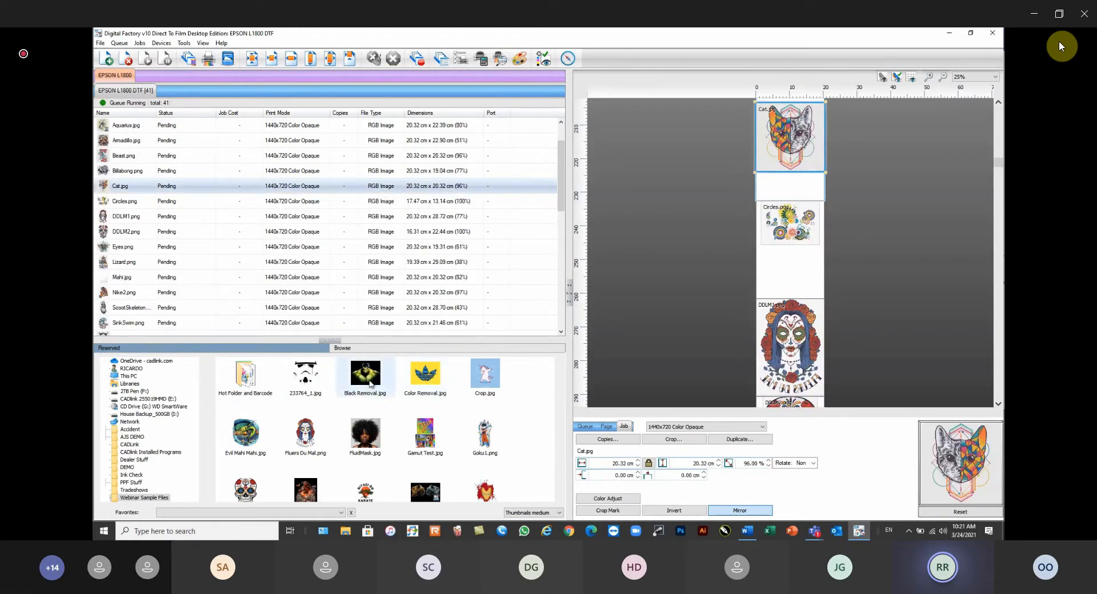
left_click(274, 350)
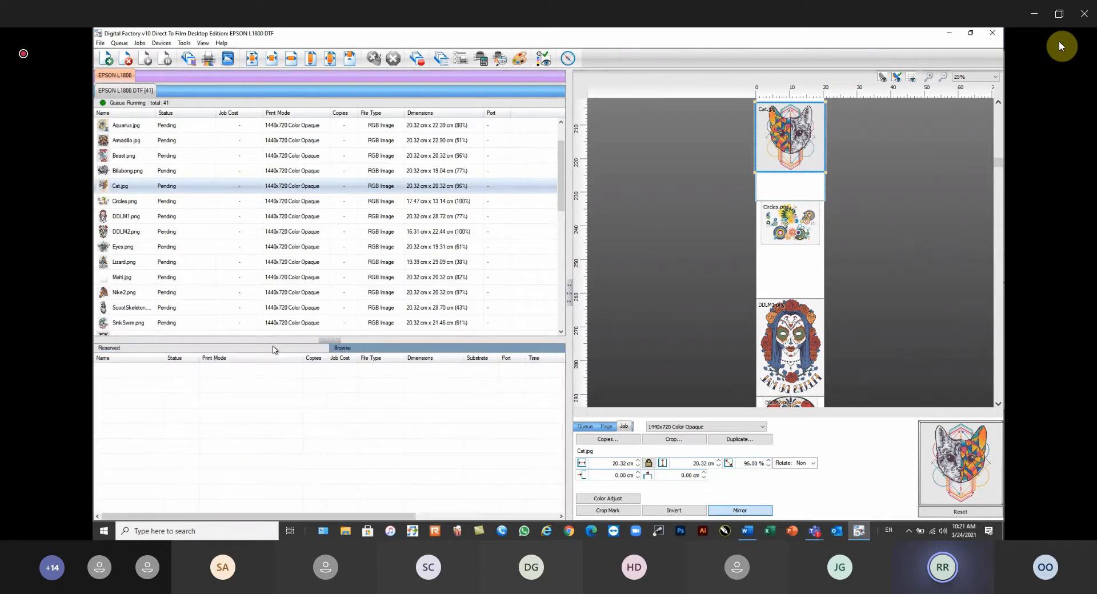
left_click(403, 350)
left_click(312, 351)
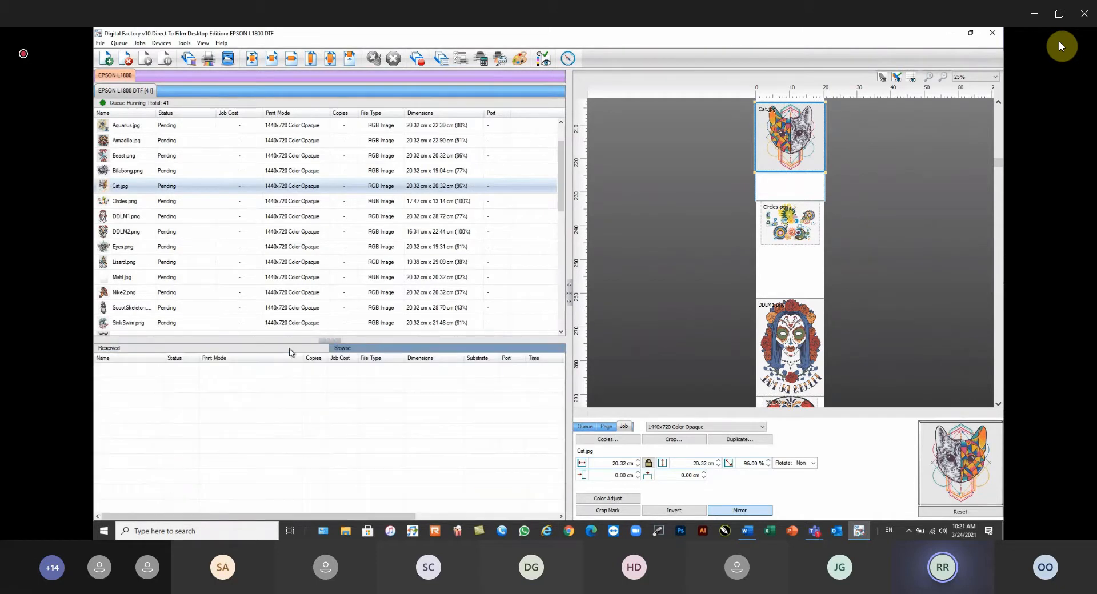
left_click(367, 351)
left_click(305, 352)
Review the queue and page settings, and compare the page and job settings of the Aquarius.jpg job
left_click(585, 426)
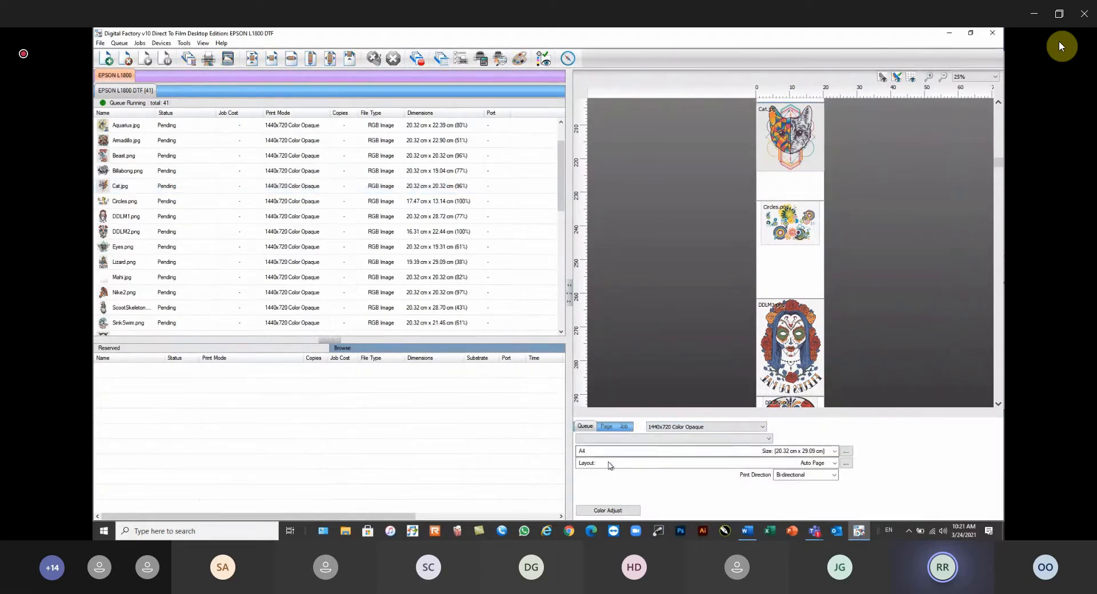
left_click(606, 427)
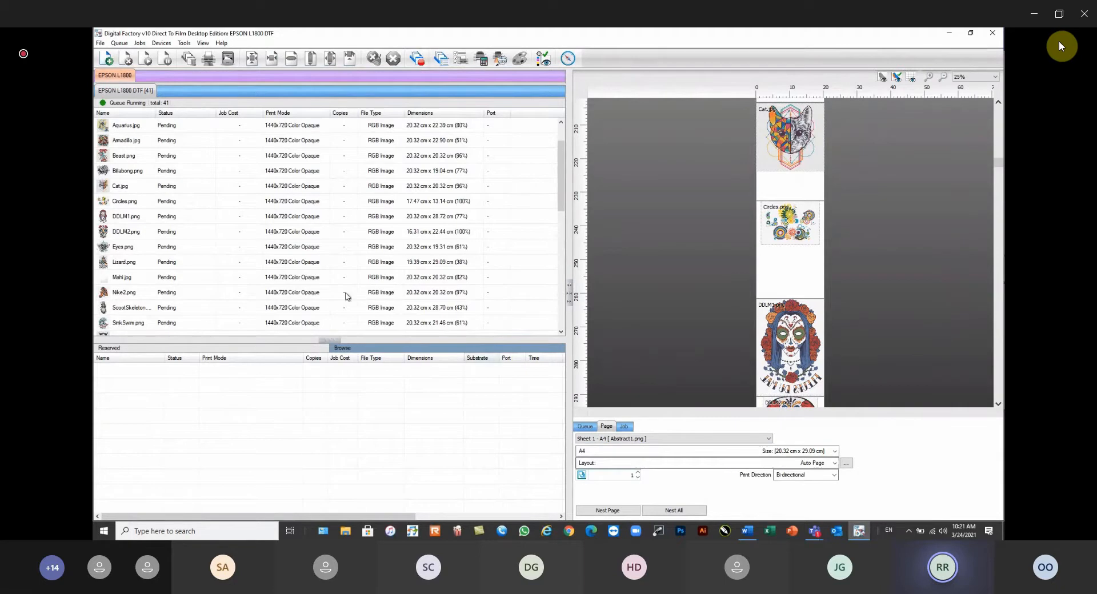
left_click(147, 127)
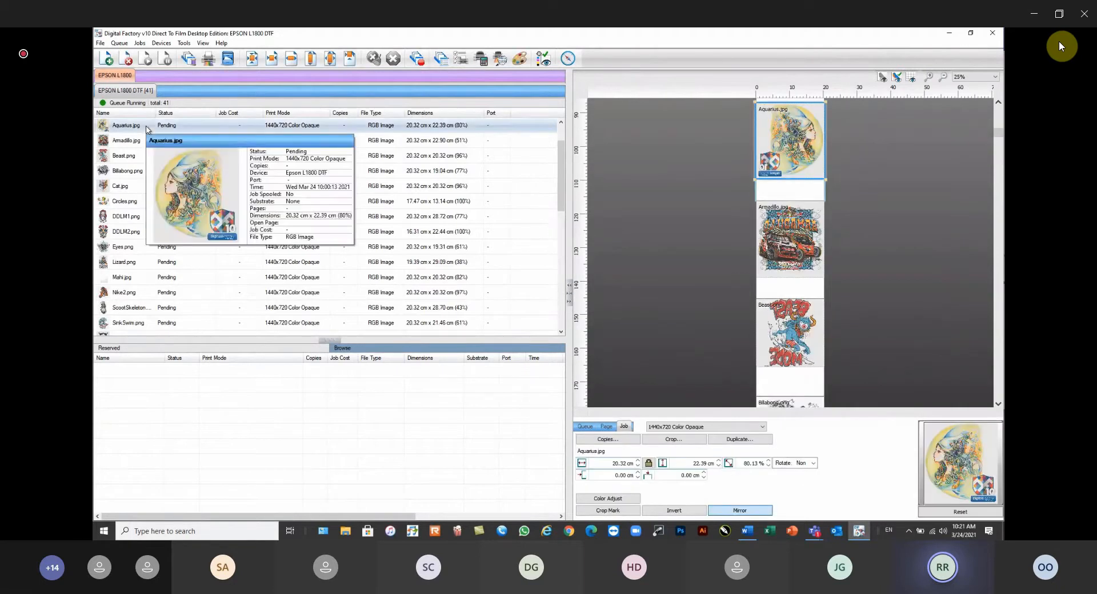
left_click(607, 427)
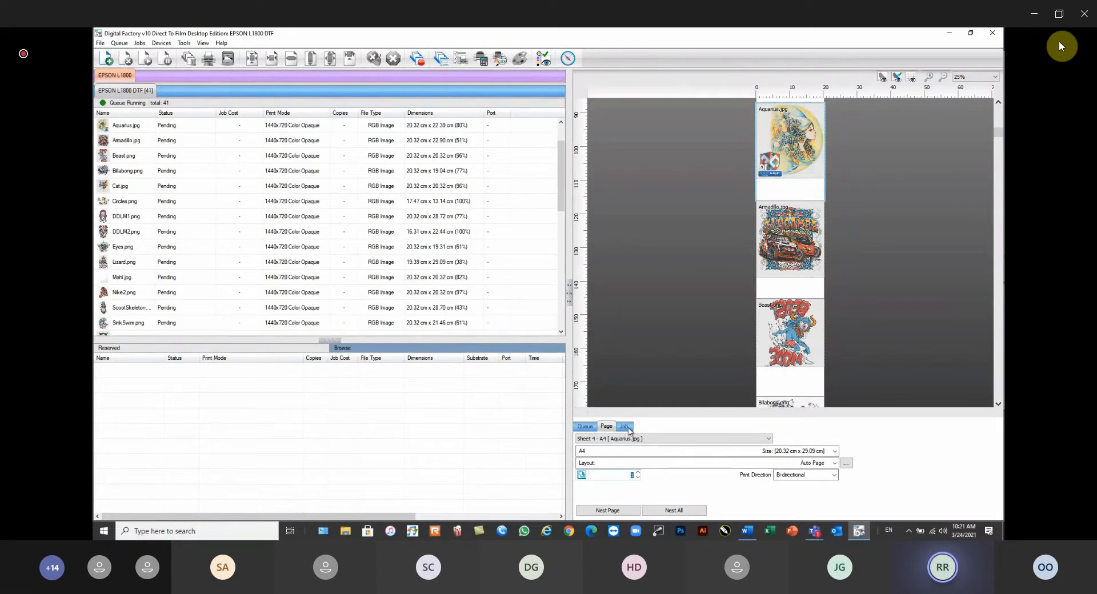
left_click(786, 131)
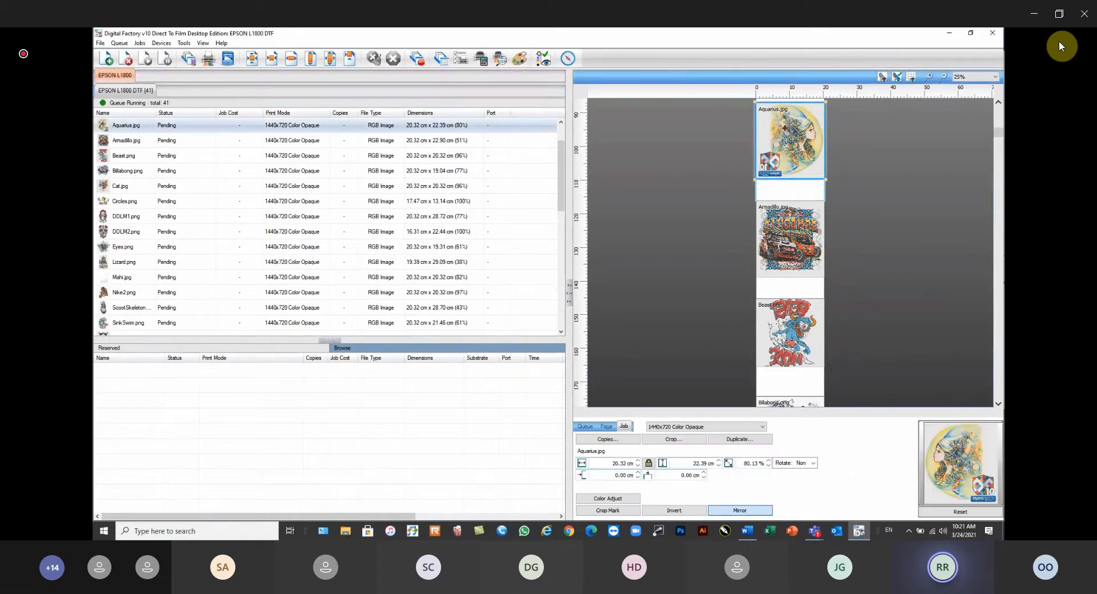
Set the number of copies of the Aquarius.jpg page to 10 and print the job
left_click(606, 427)
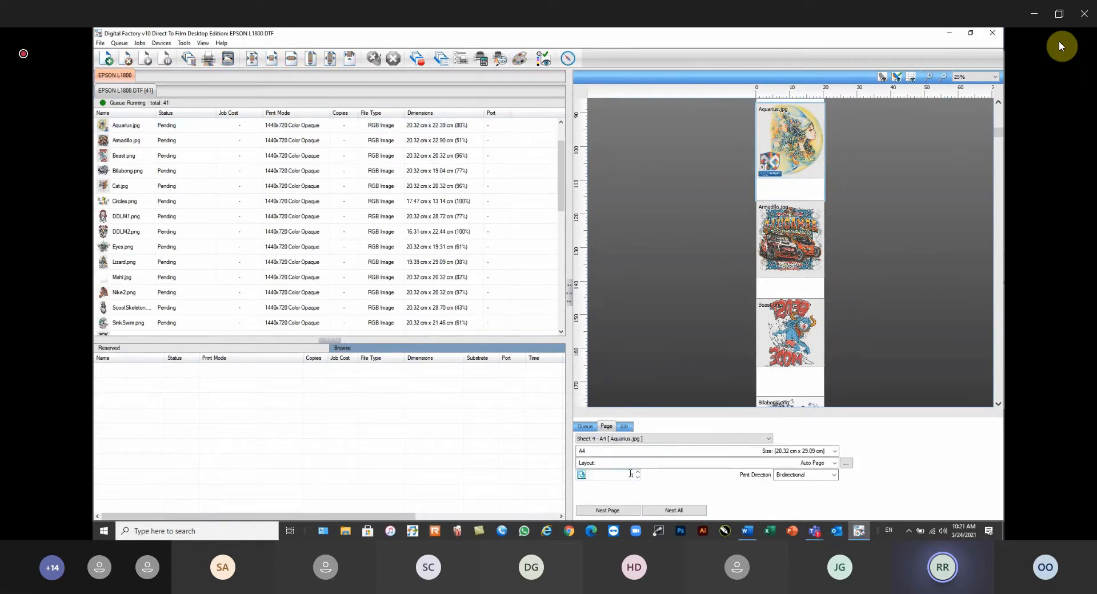
double_click(629, 475)
left_click(132, 128)
right_click(132, 128)
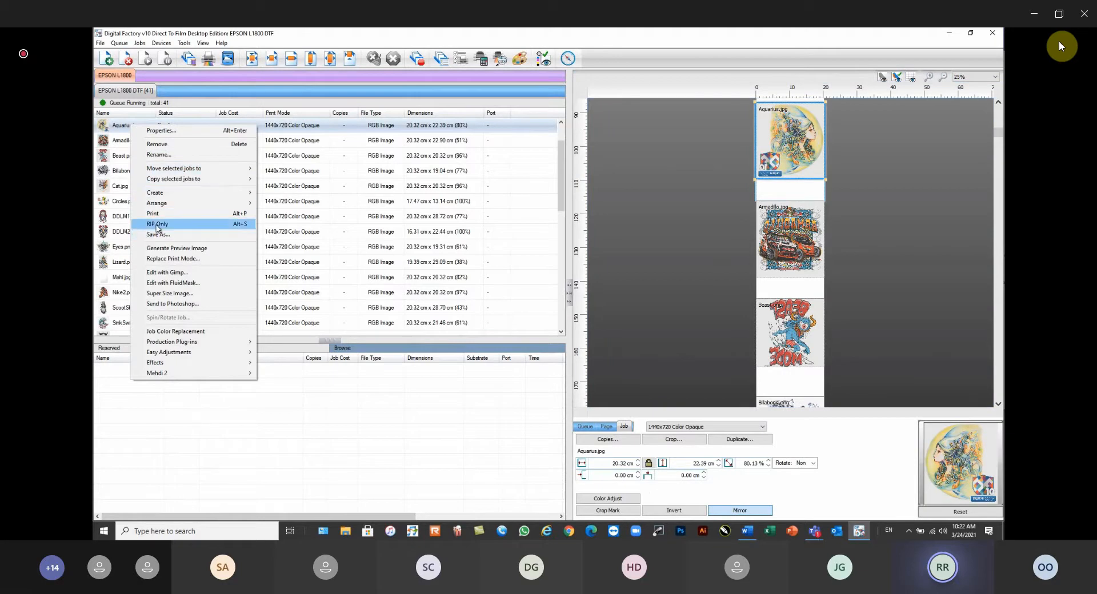
left_click(221, 215)
Add the Open Page column to the print queue list and select the AintCool.png job
right_click(280, 113)
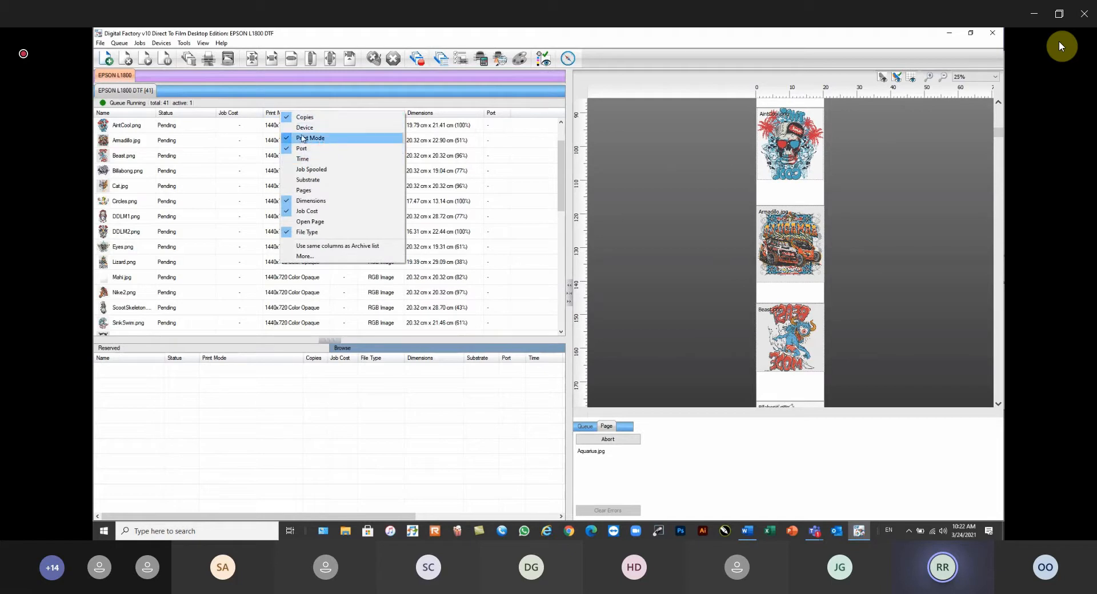
left_click(306, 223)
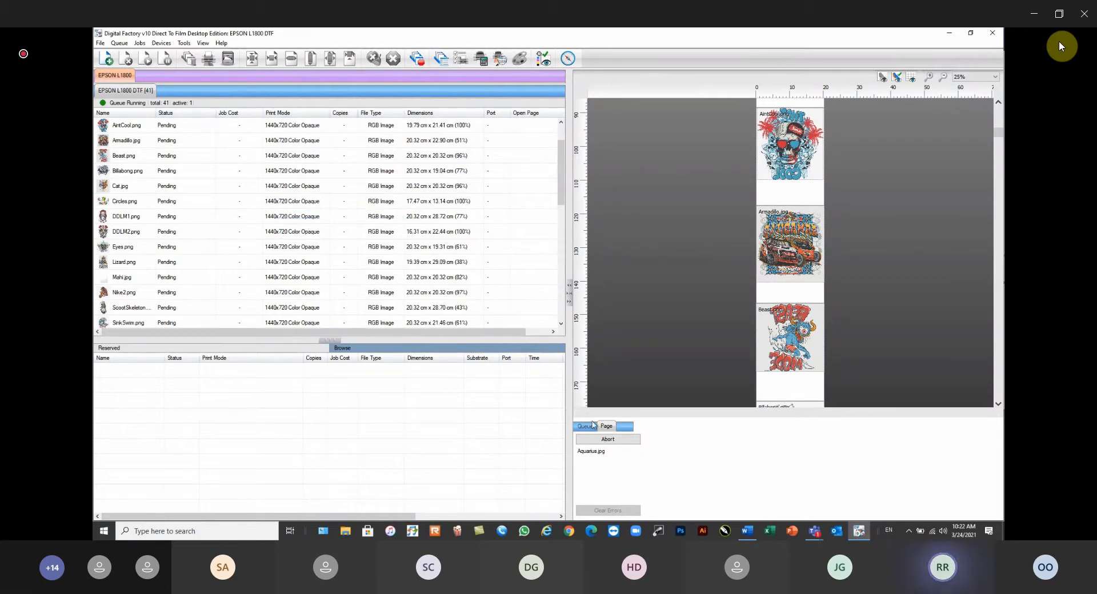
left_click(142, 126)
scroll(667, 229, "up", 2)
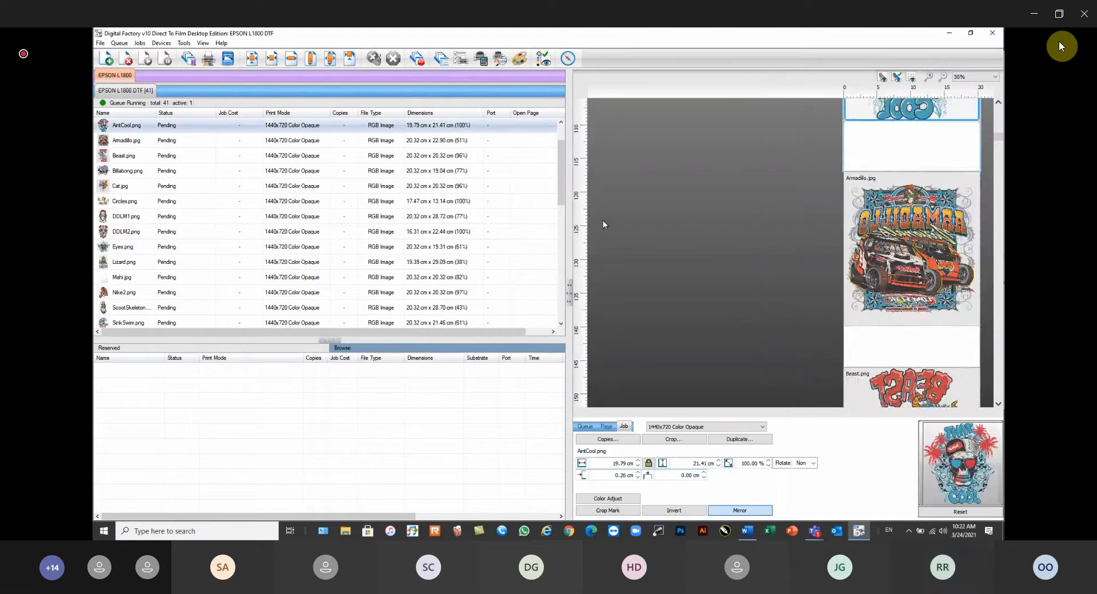
Select the printed Aquarius.jpg job at the start of the queue and open its page for editing
left_click_drag(561, 178, 561, 142)
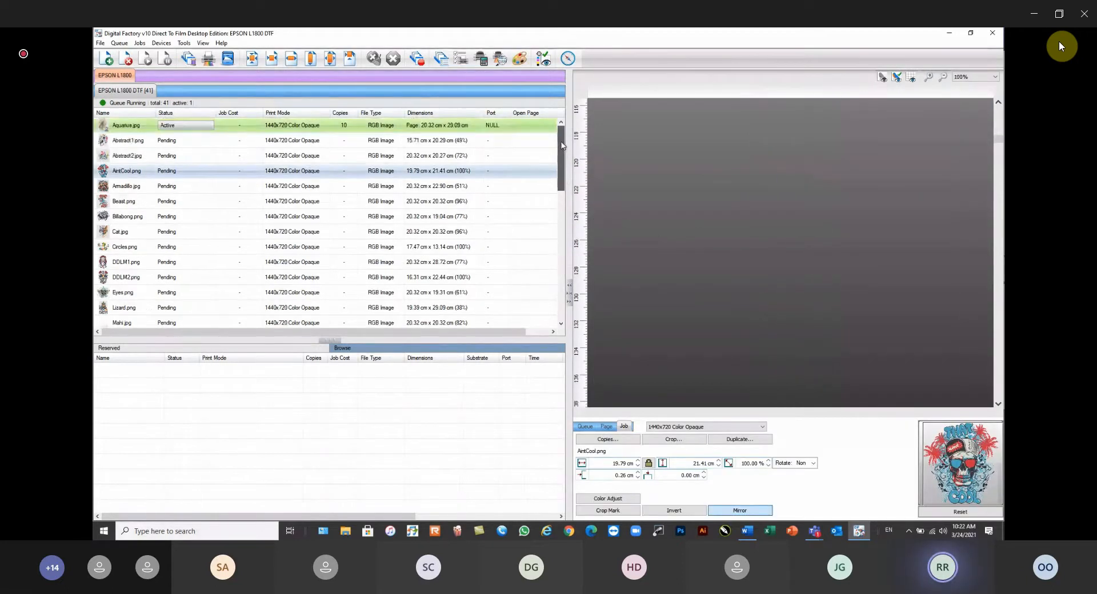
left_click(242, 126)
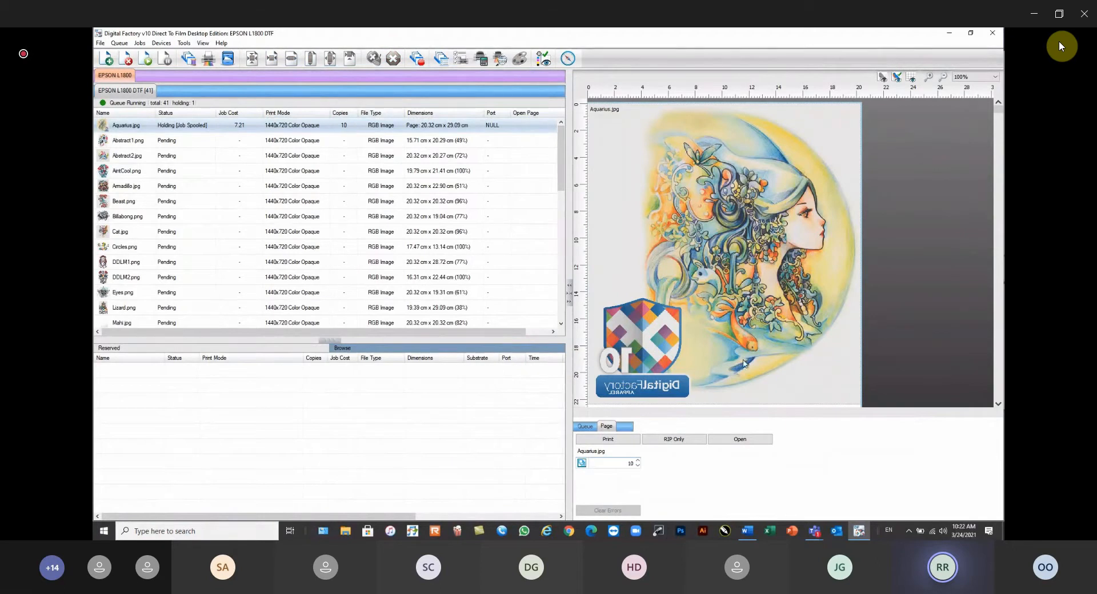
left_click(723, 311)
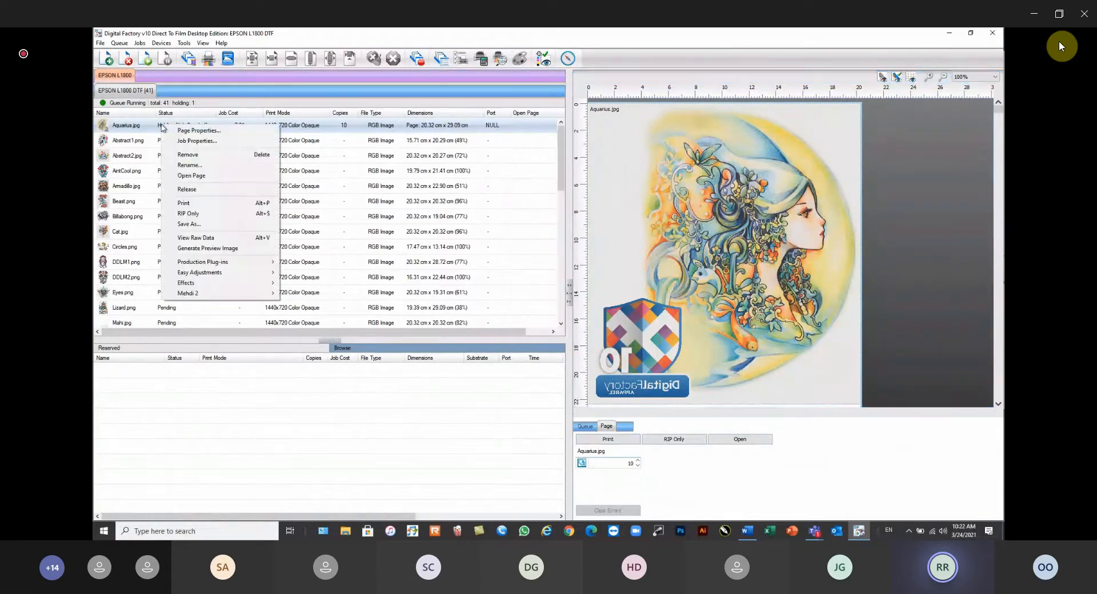
left_click(189, 189)
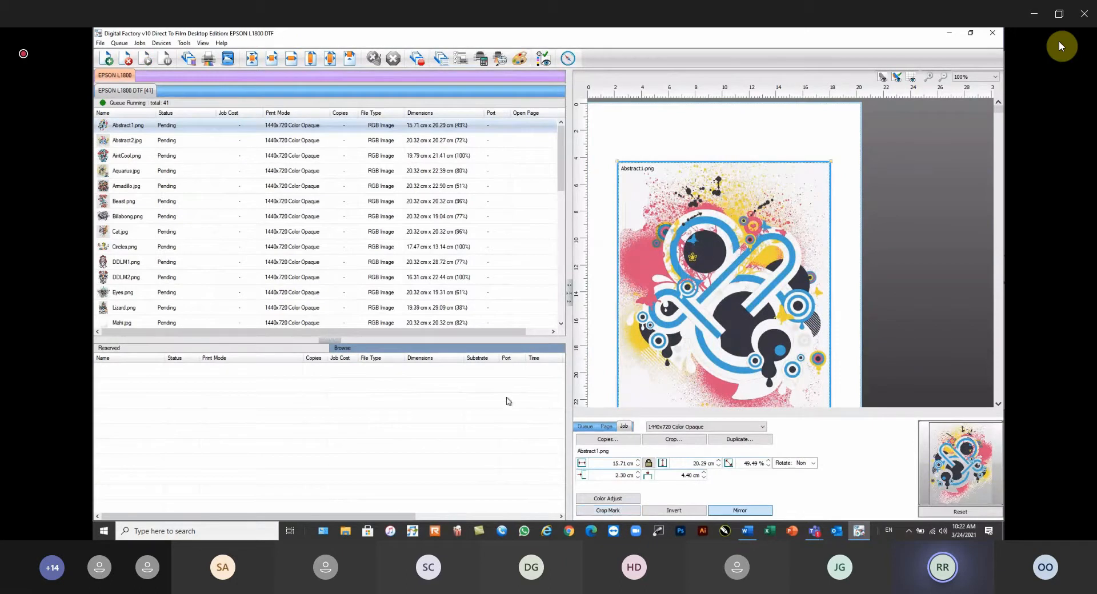
Review the queue, page and job settings that apply to the Abstract1.png job
mouse_move(562, 177)
left_mouse_down()
mouse_move(568, 306)
mouse_move(567, 167)
left_mouse_up()
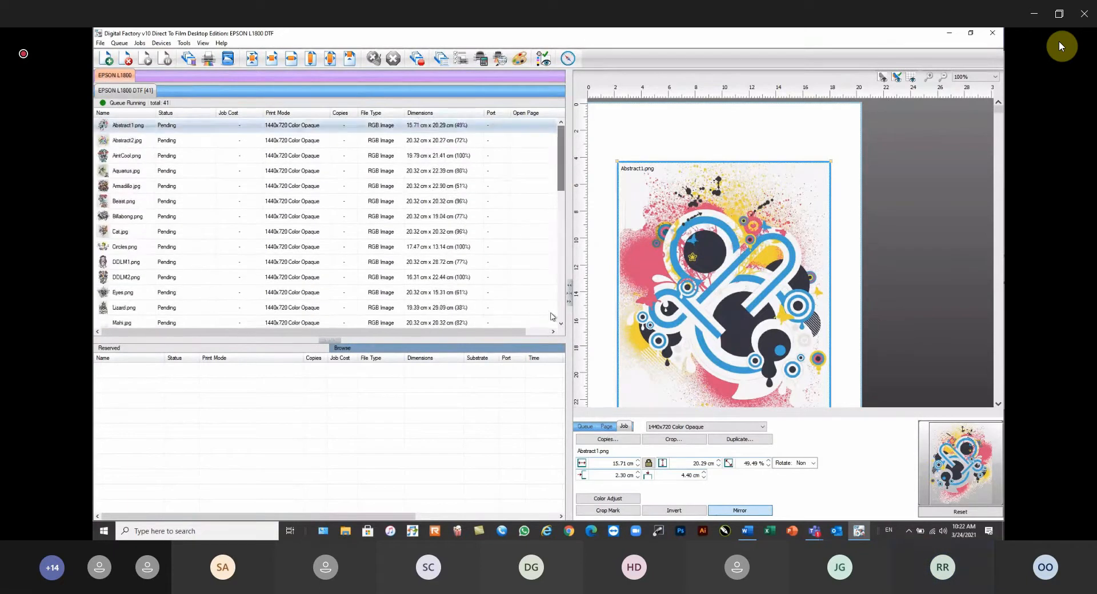
left_click(607, 426)
left_click(596, 428)
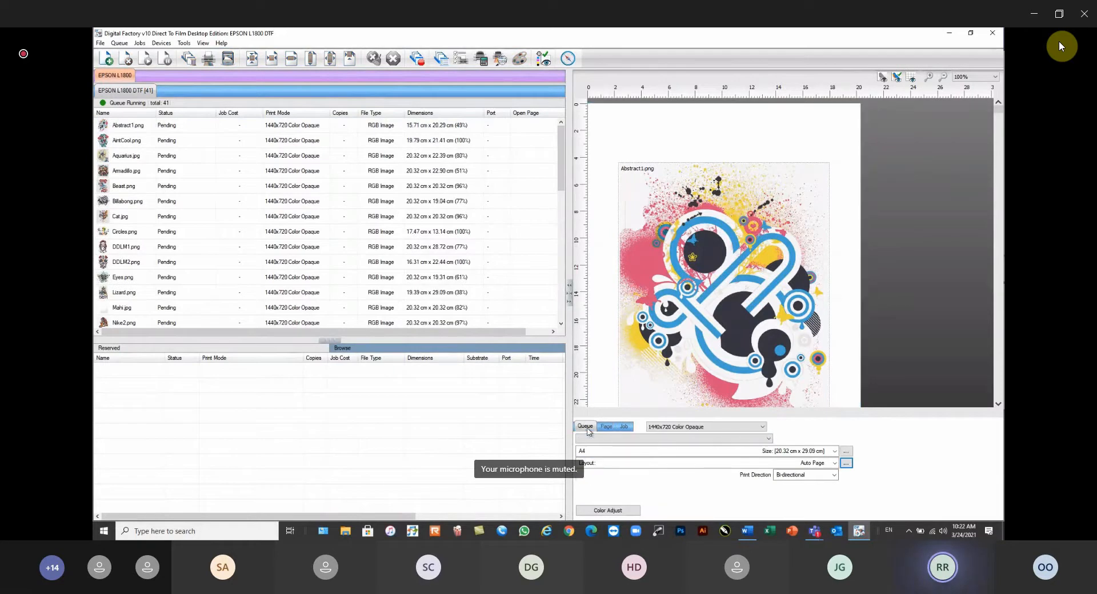
left_click(608, 427)
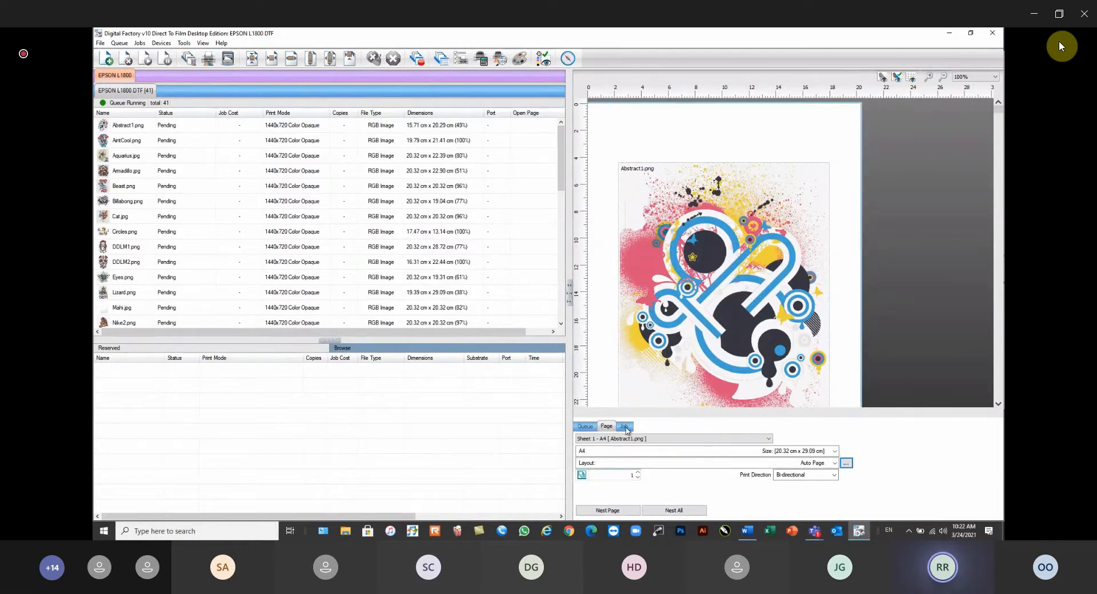
left_click(626, 428)
Shrink Abstract1.png to about 7.68 x 9.92 cm and place it in the upper-left corner of the page
left_click(720, 271)
scroll(720, 271, "down", 1)
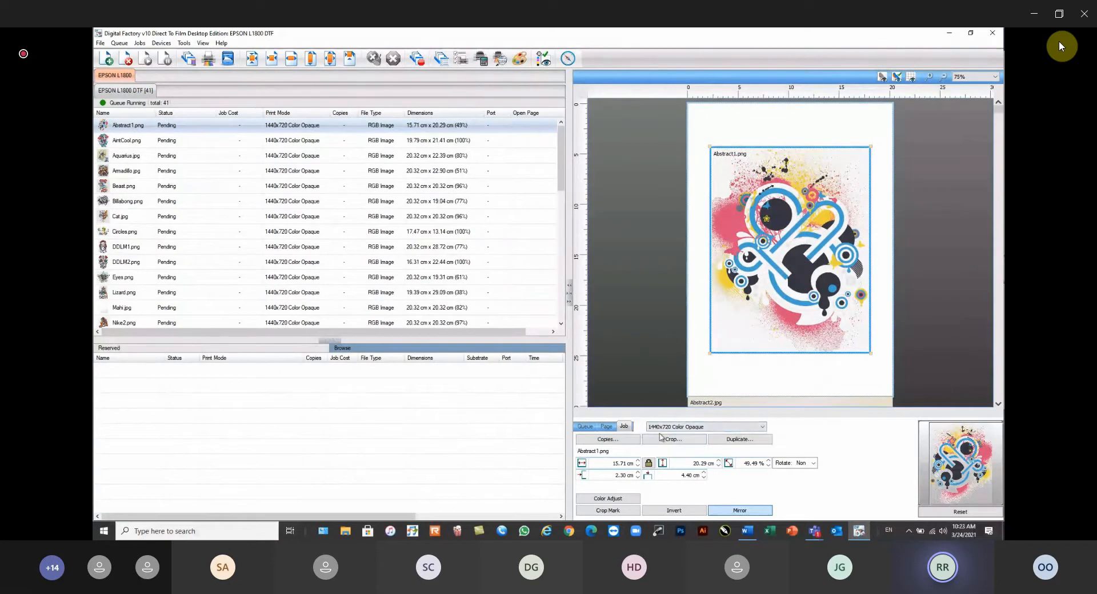
left_click_drag(727, 331, 791, 249)
left_click_drag(764, 186, 692, 126)
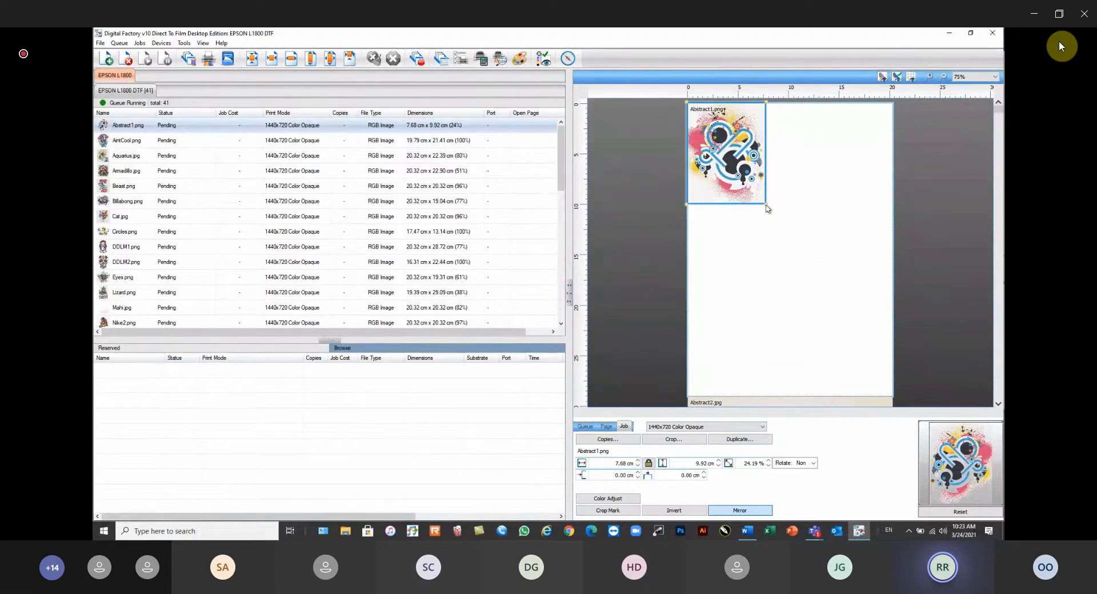
Resize Abstract1.png to about 6.44 x 8.31 cm and fill the page with a 3 by 3 grid of copies
left_click(608, 439)
left_click_drag(819, 145, 906, 150)
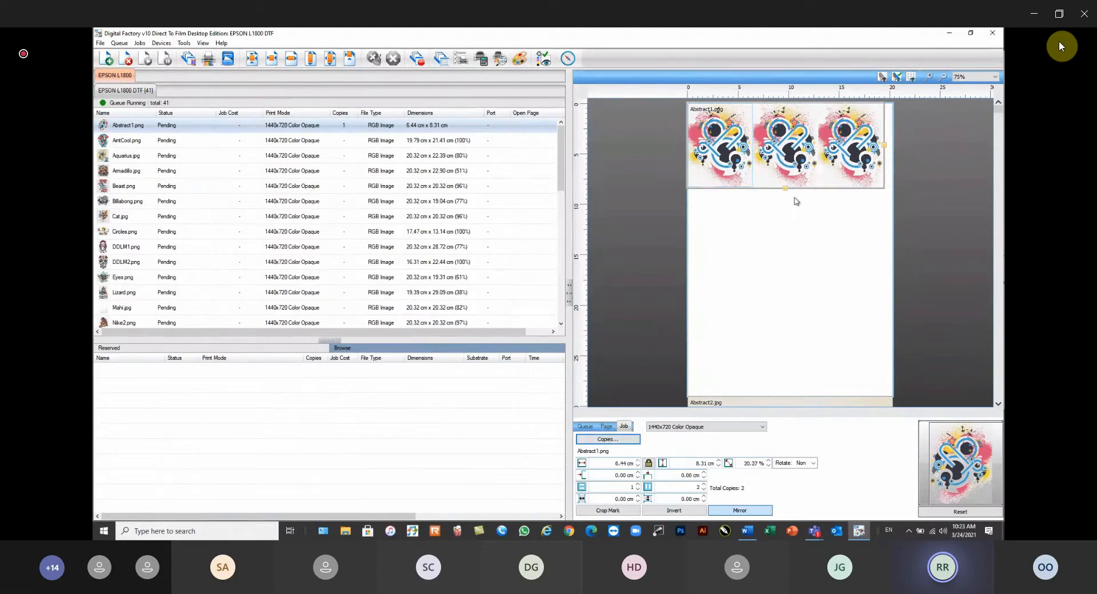
left_click_drag(783, 269, 783, 396)
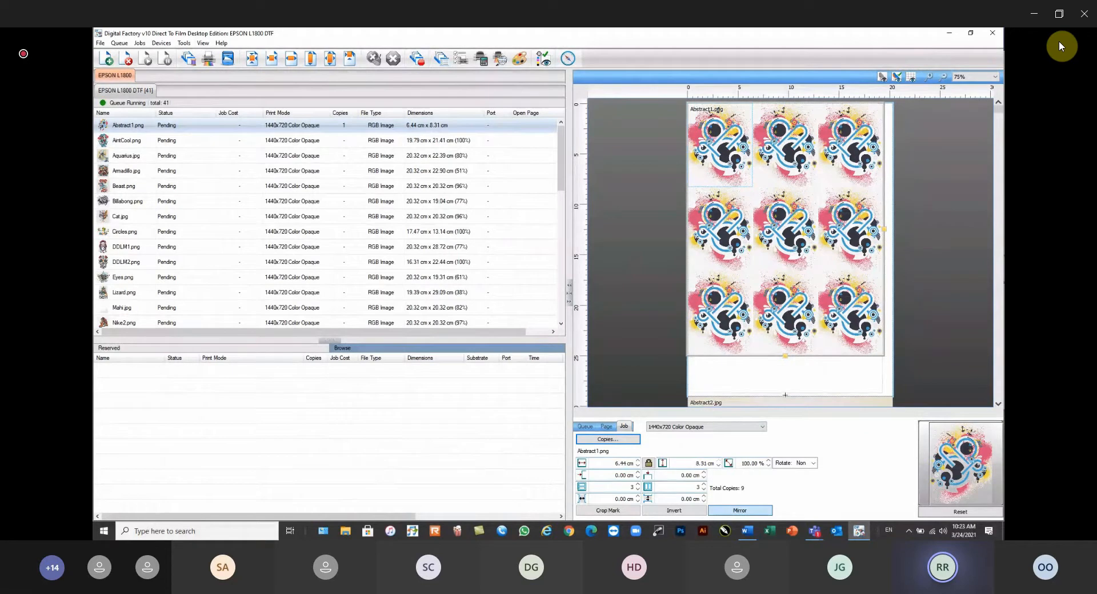
Center the grid of copies across the page width and set the spacing between its rows to 1.00 cm
left_click(346, 61)
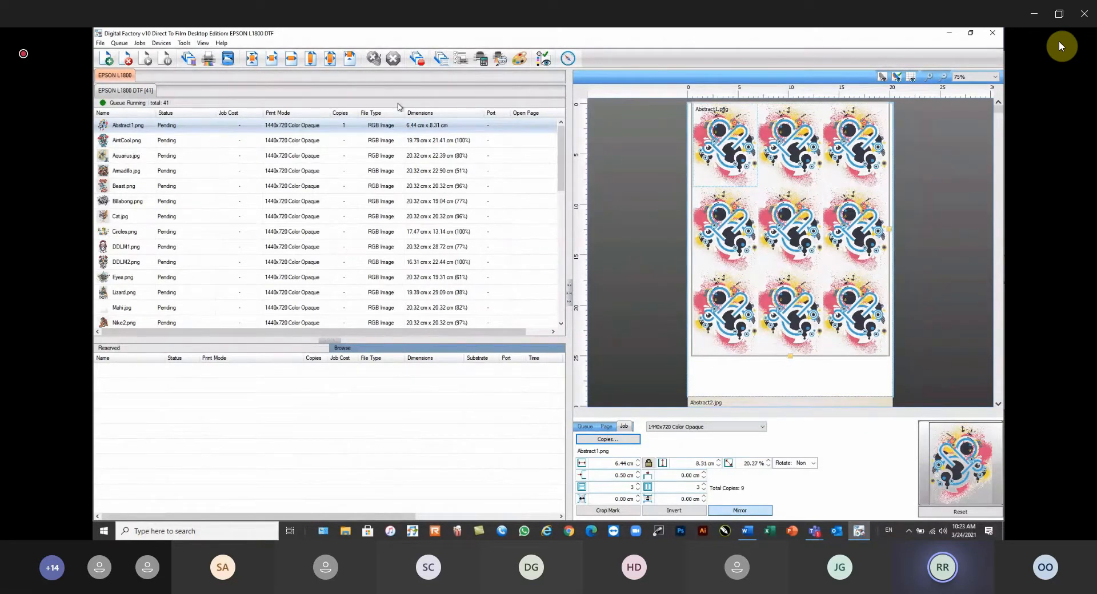
left_click(682, 499)
type("1.0")
key("Tab")
left_click(733, 512)
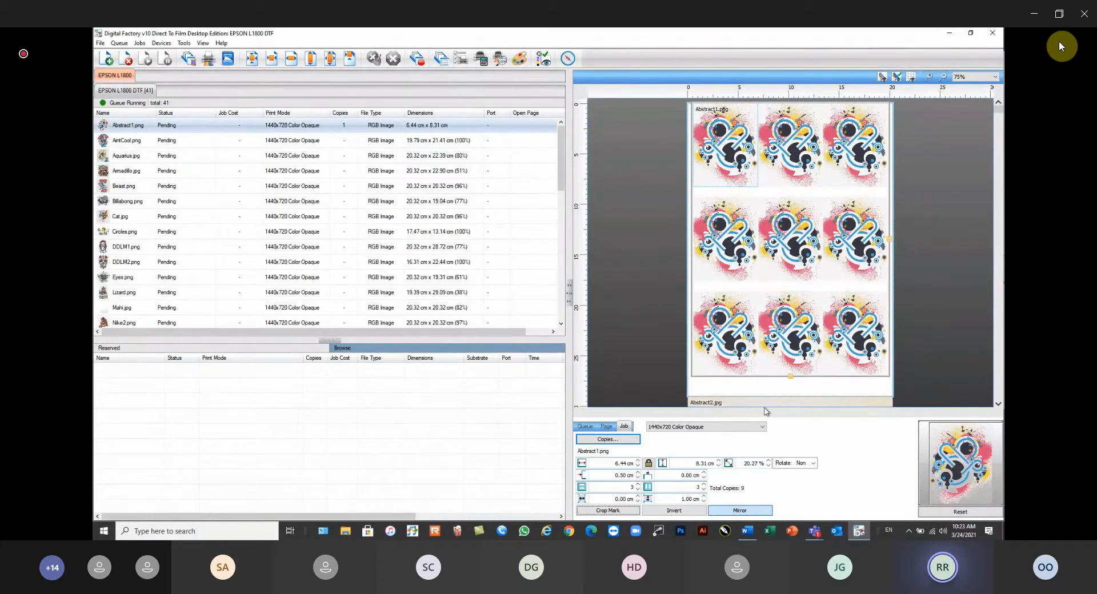
Reset the spacing between the rows of copies to 0 and set the grid's vertical position to 1.00 cm
key("shift+Tab")
type("0")
key("Tab")
left_click_drag(683, 475, 714, 482)
type("1.0")
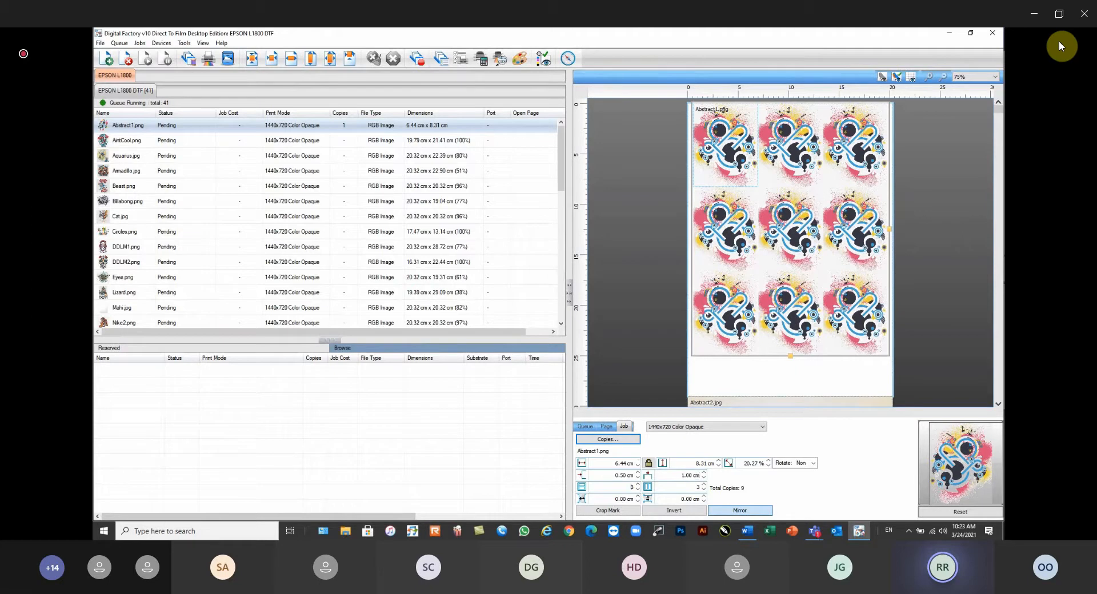
key("Tab")
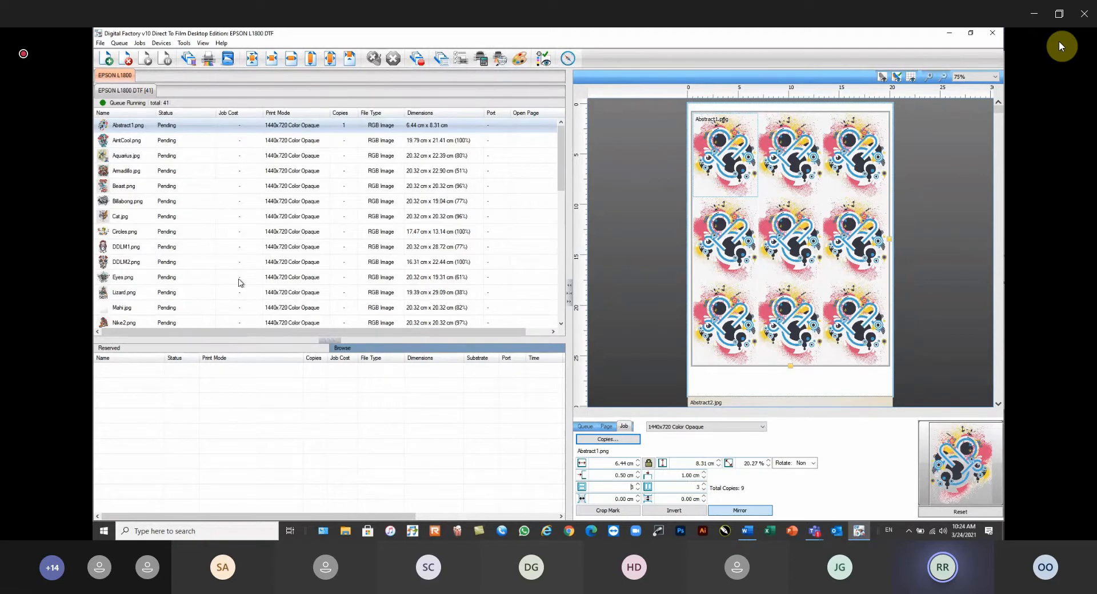
Review the print modes available for the Abstract1.png job and choose 1440x720 Color Opaque
left_click(707, 428)
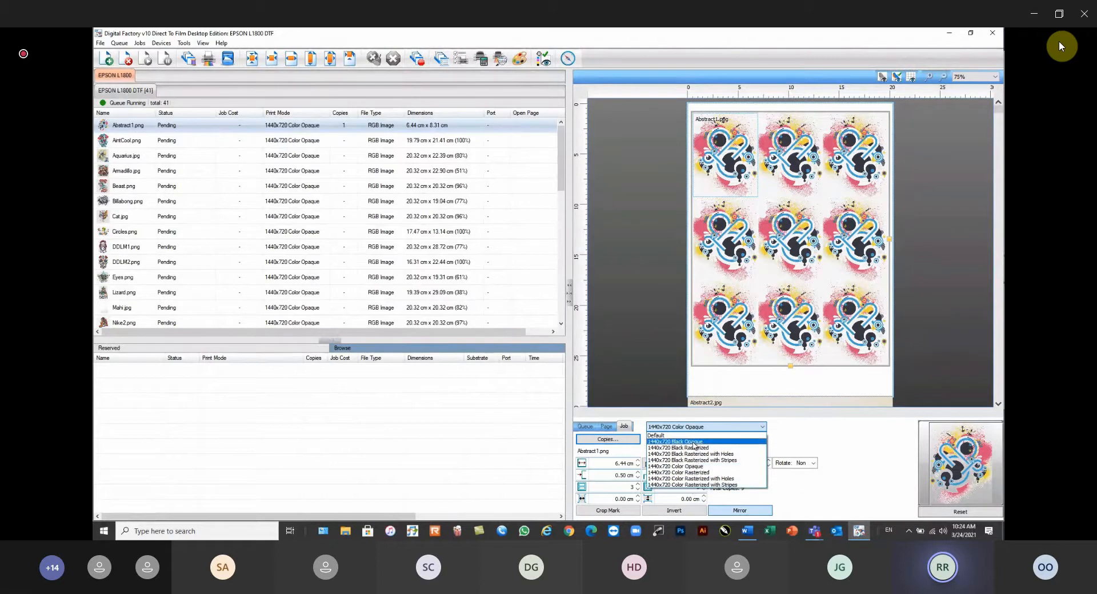
left_click(454, 433)
left_click(678, 428)
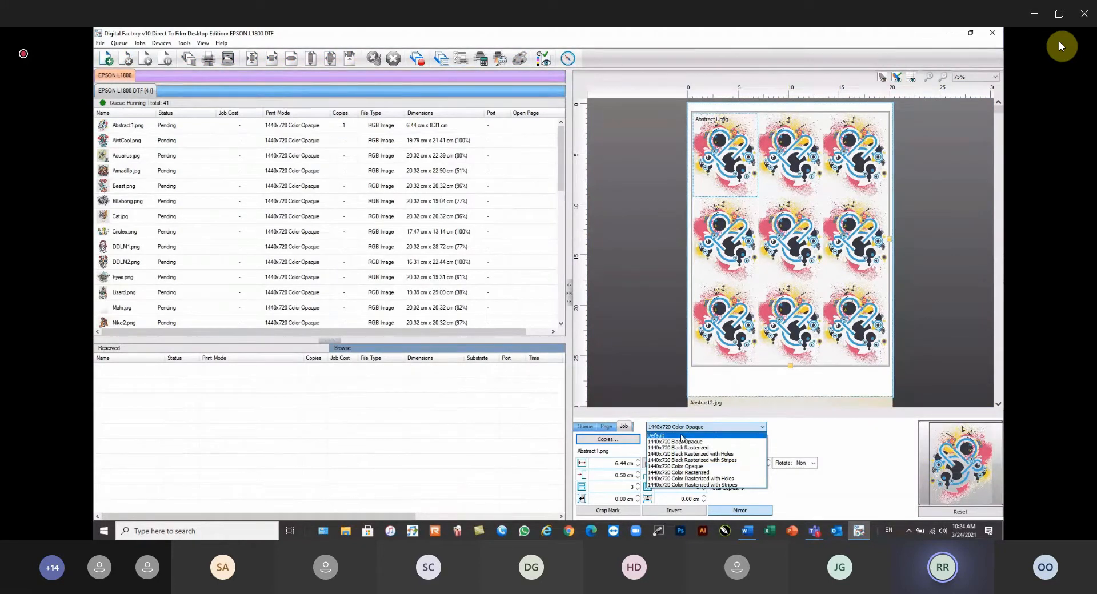
left_click(688, 467)
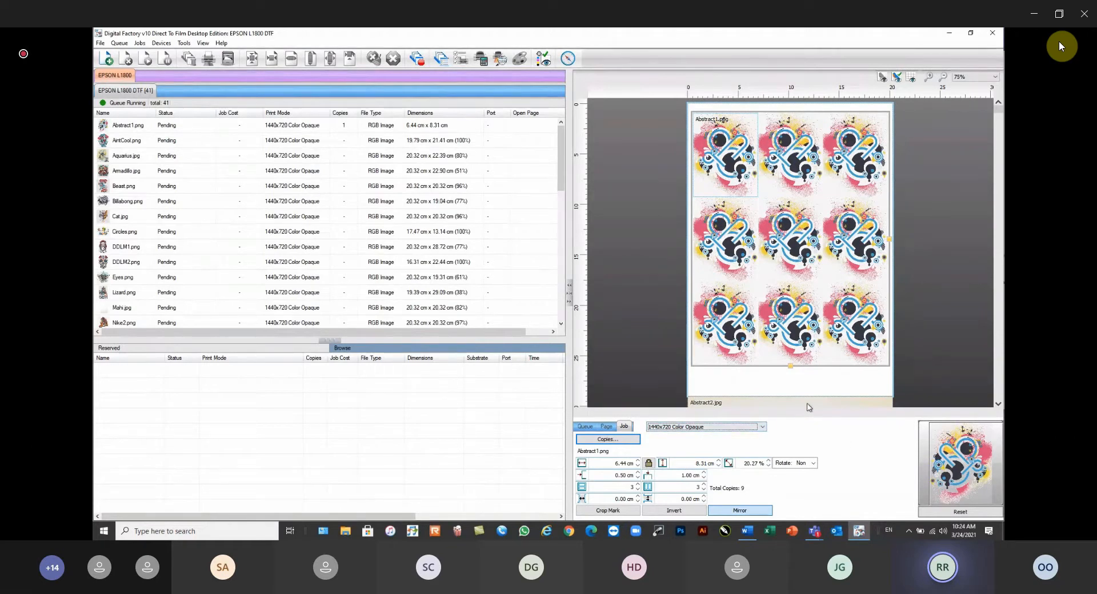
Reduce the Abstract1.png grid to a single copy and reselect the job on the page
left_click_drag(790, 367, 790, 198)
left_click_drag(889, 155, 676, 147)
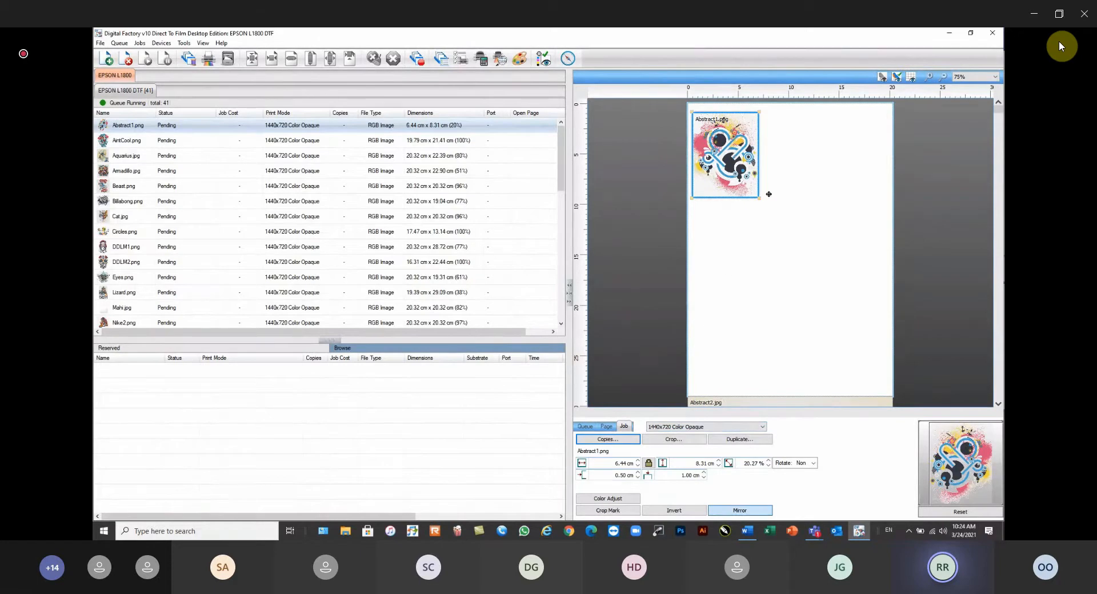
left_click(374, 432)
left_click(740, 171)
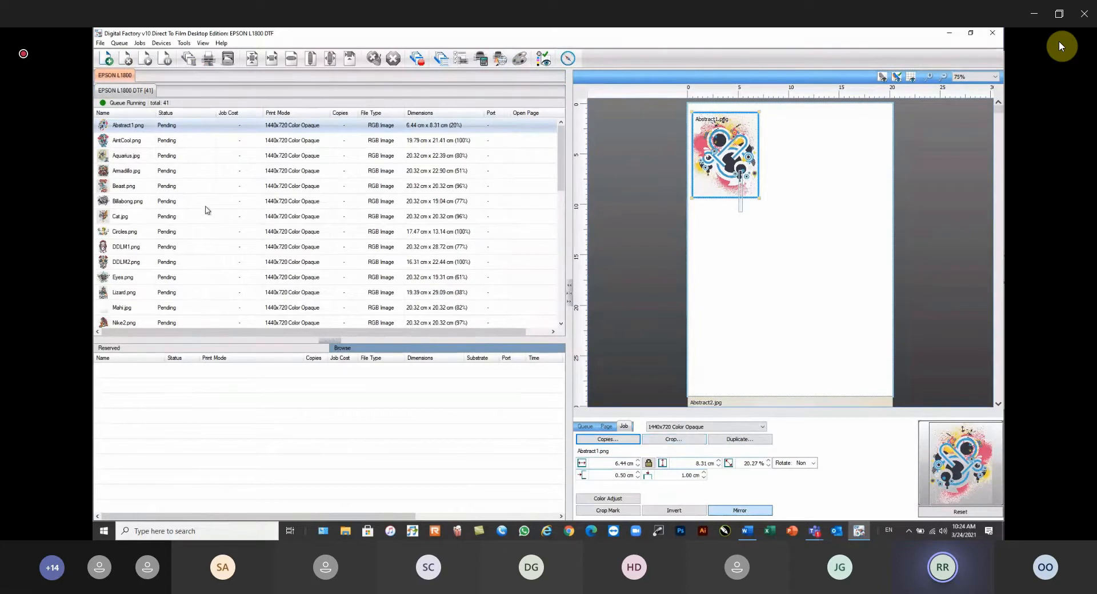
left_click(775, 247)
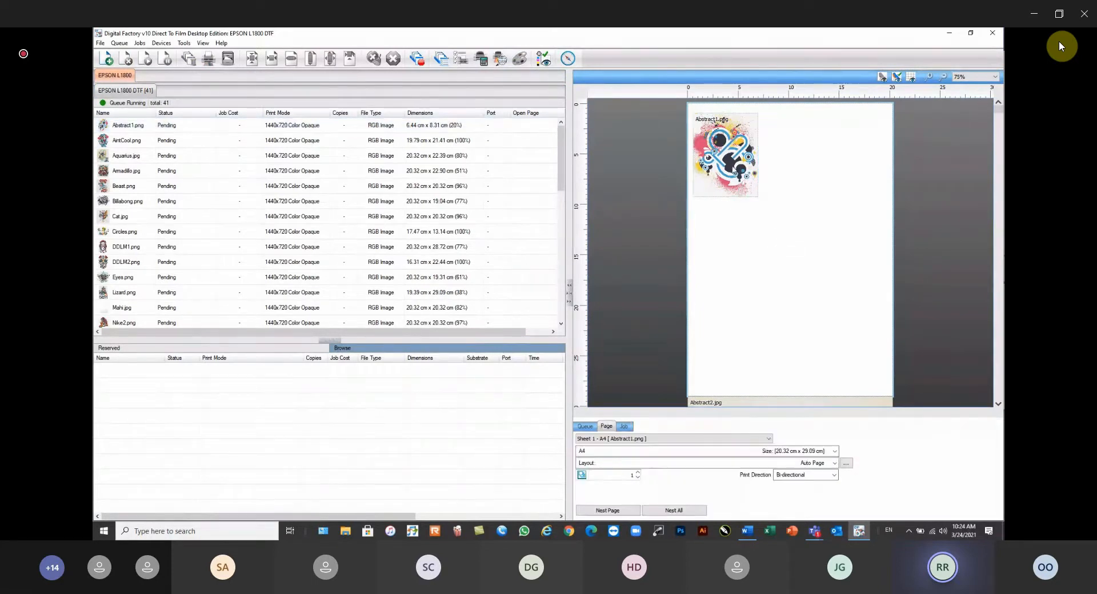
left_click(735, 171)
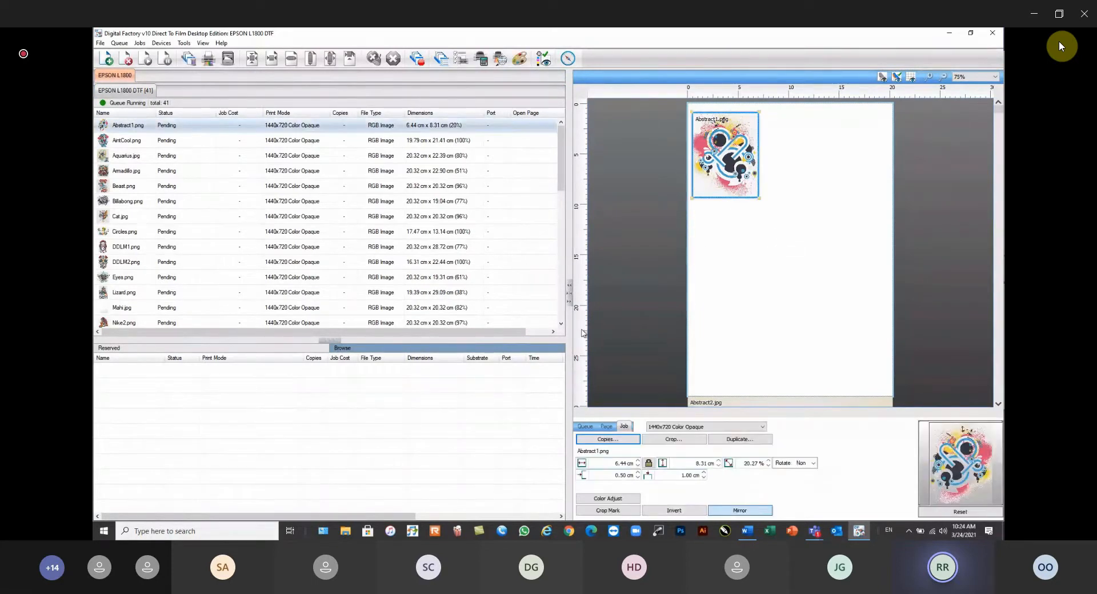
Crop the Cat.jpg job's side edges to a region about 16.37 cm wide starting at X 1.90 cm
left_click(124, 217)
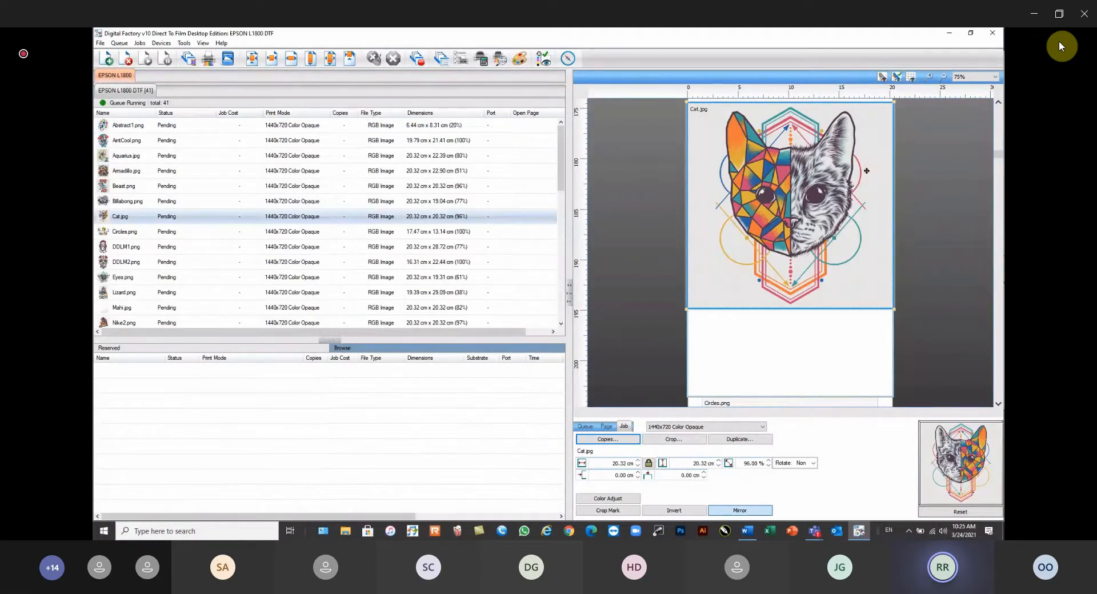
left_click(675, 440)
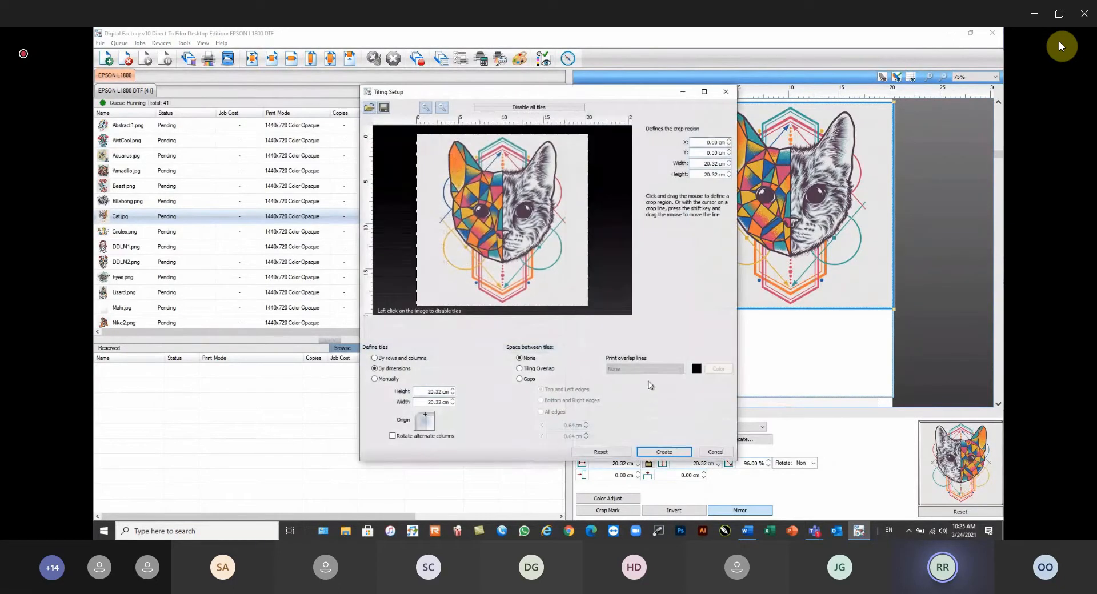
left_click_drag(588, 305, 571, 306)
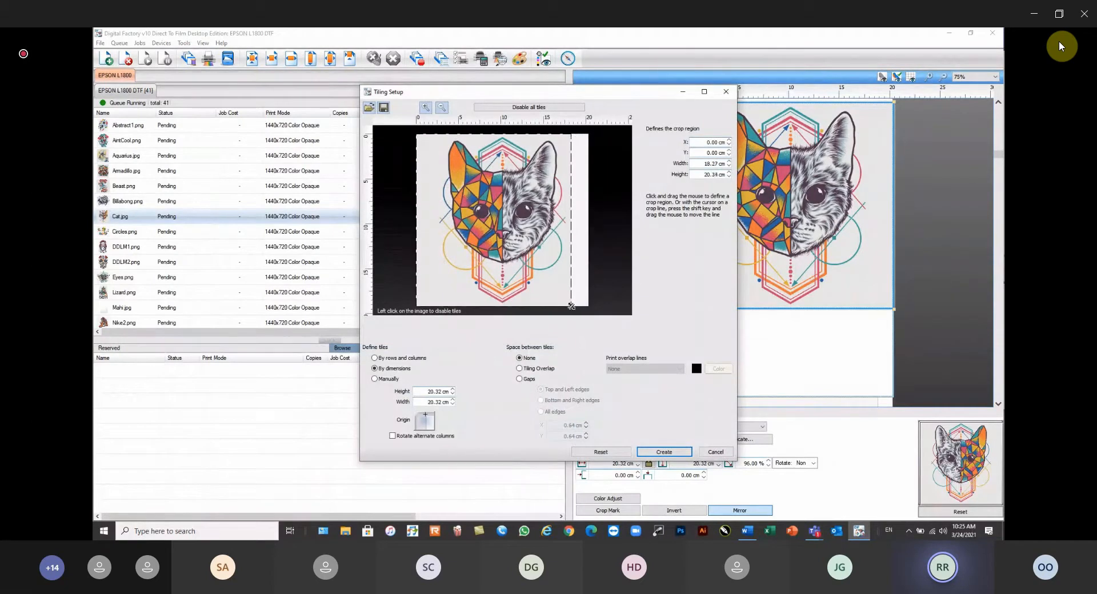
left_click_drag(416, 304, 432, 307)
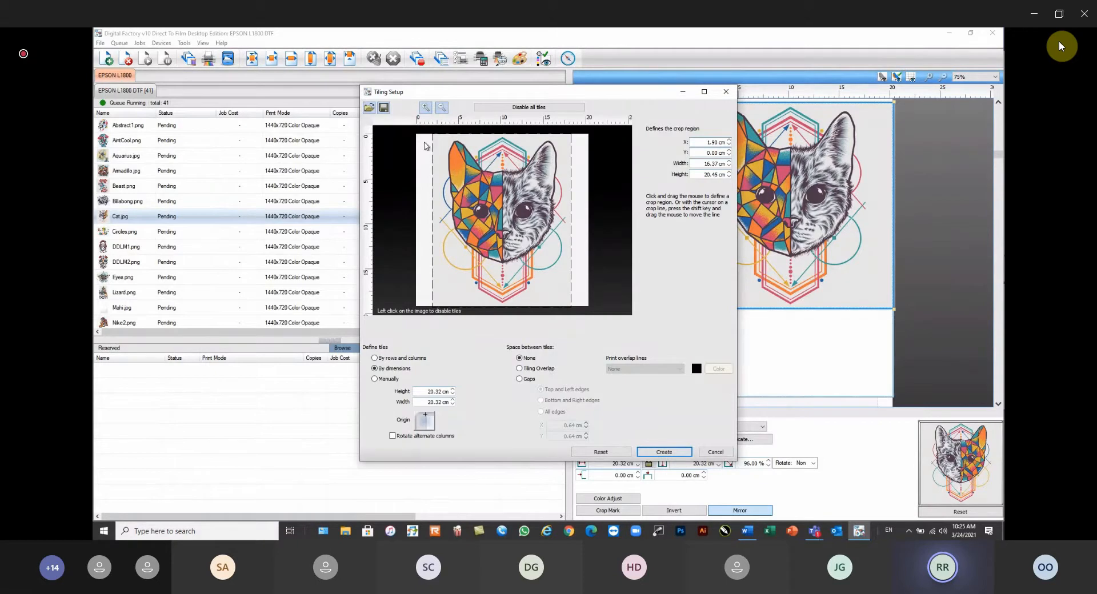
left_click(665, 452)
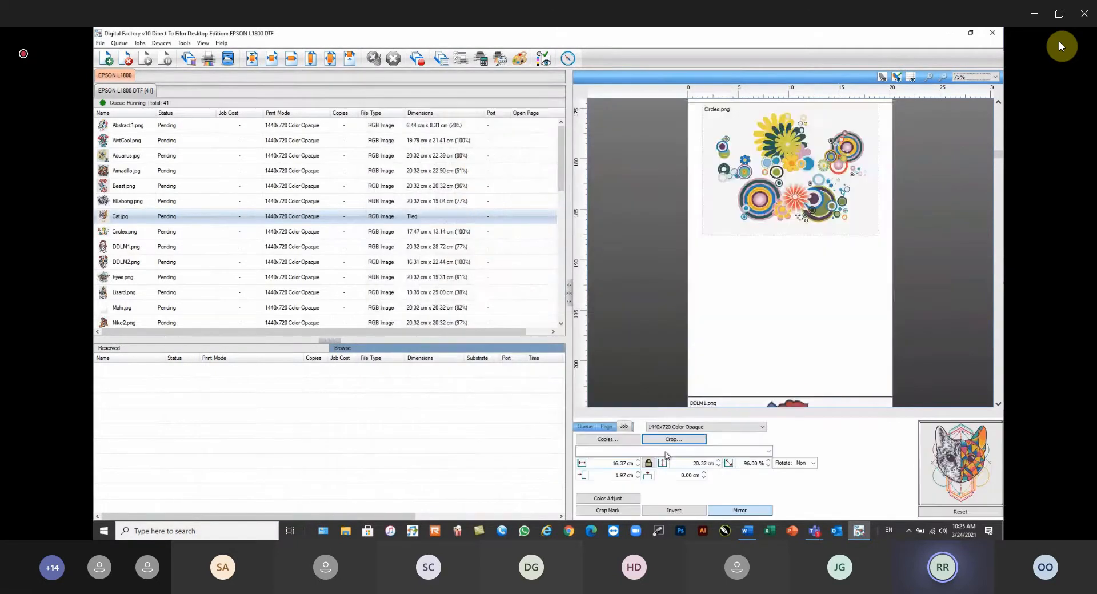
Turn on Single Page Mode and show the page holding the cropped Cat.jpg job
left_click(127, 218)
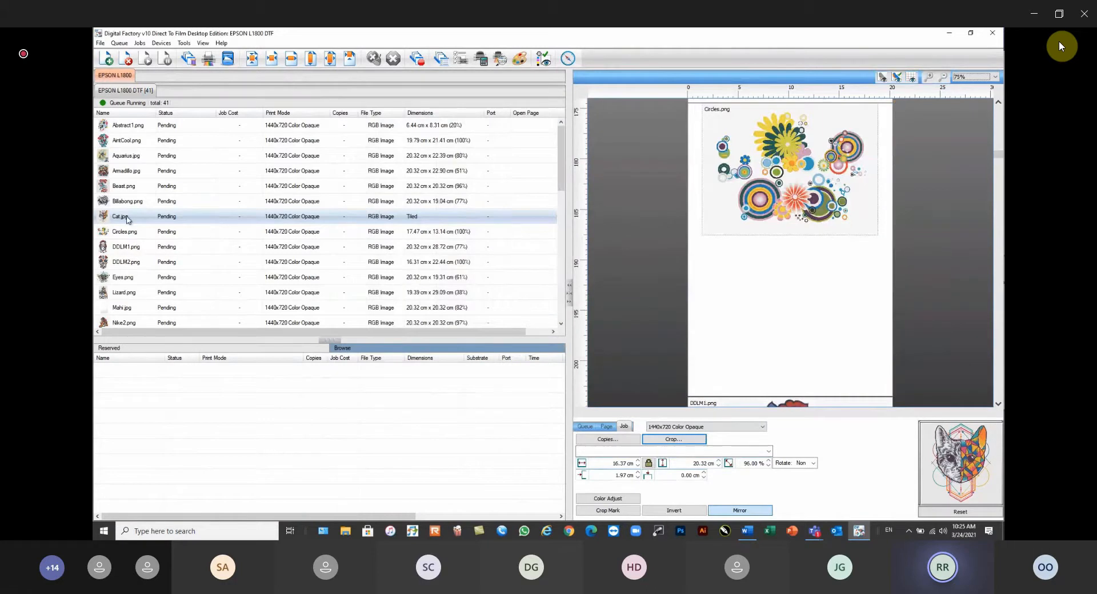
left_click(203, 43)
left_click(202, 66)
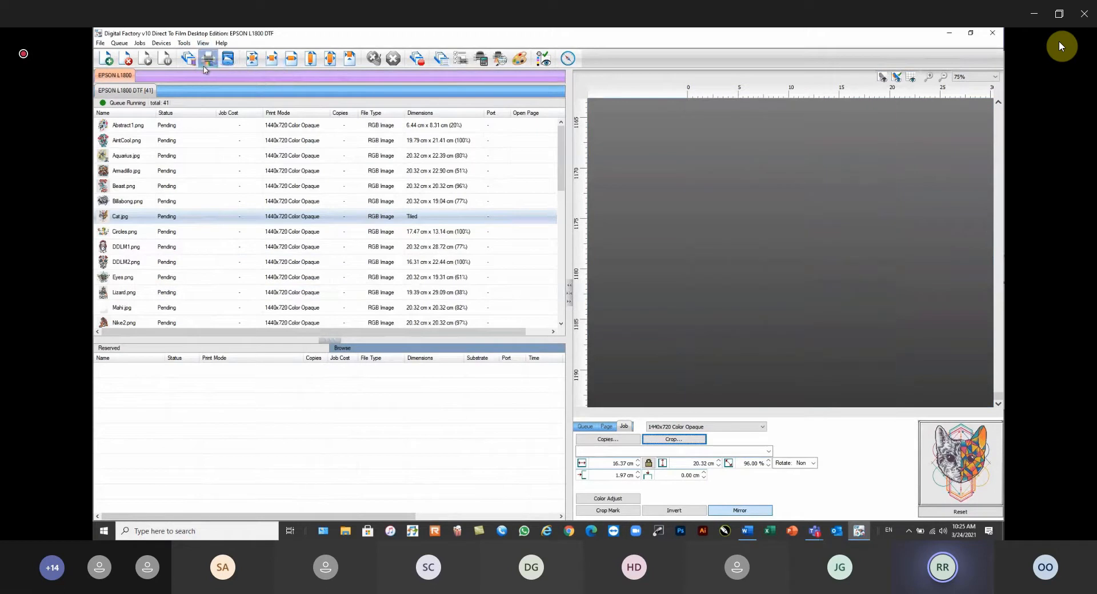
left_click(131, 205)
left_click(170, 218)
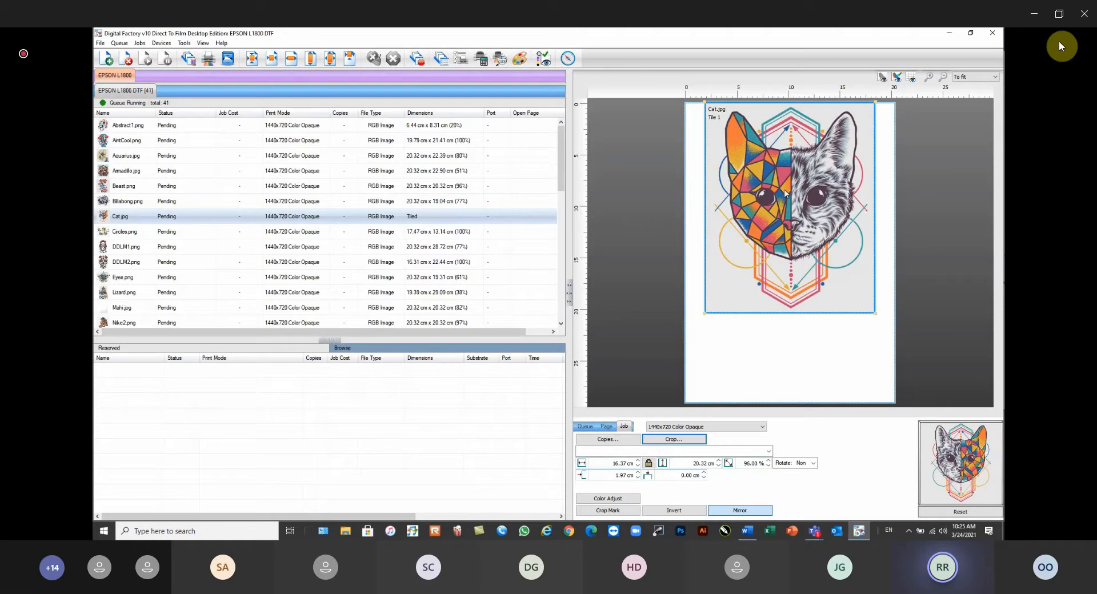
scroll(839, 212, "down", 1)
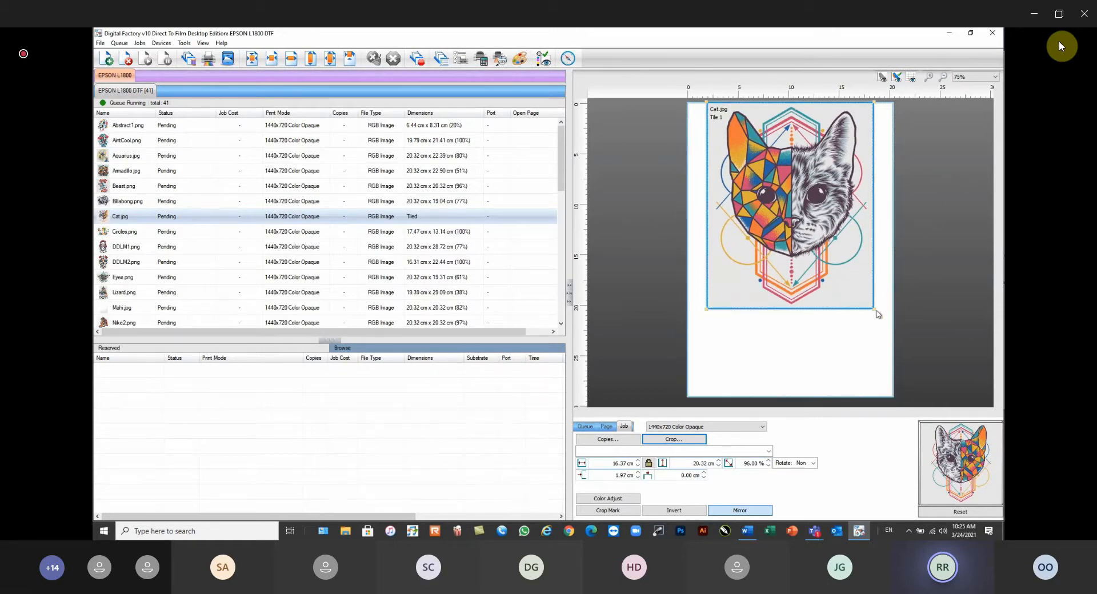
Enlarge the Cat.jpg job proportionally to about 37.5 by 46.6 cm and turn off Single Page Mode
left_click_drag(876, 313, 1089, 576)
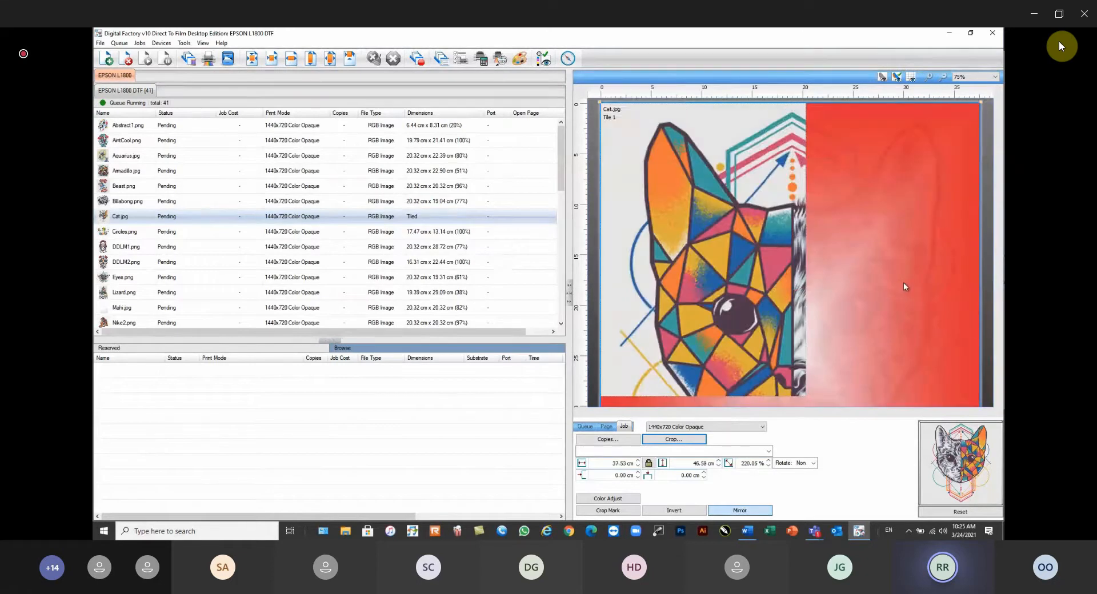
left_click(996, 76)
left_click(944, 78)
left_click(203, 44)
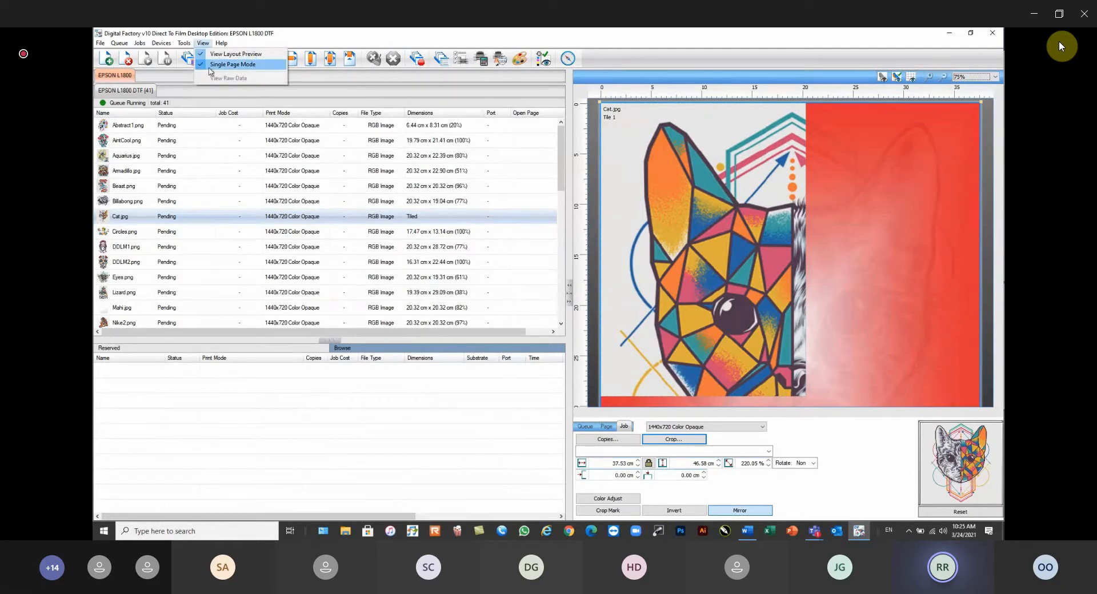
left_click(204, 64)
left_click(130, 219)
scroll(875, 237, "down", 3)
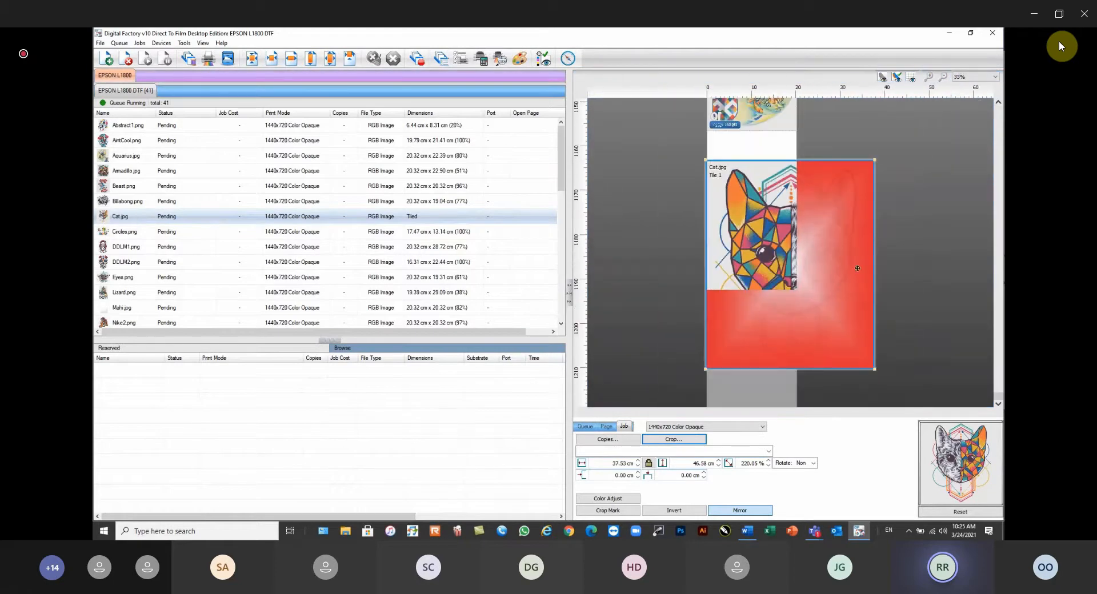
Set the width of the enlarged Cat.jpg job to 40 cm, keeping its proportions
left_click_drag(875, 369, 884, 382)
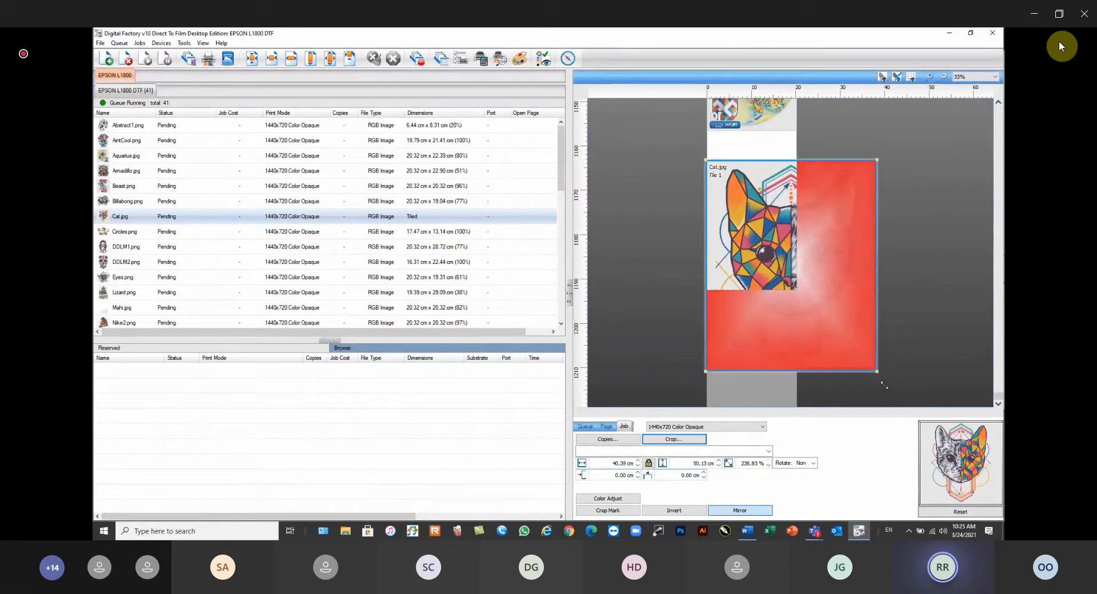
left_click_drag(616, 464, 672, 462)
type("40")
left_click(673, 463)
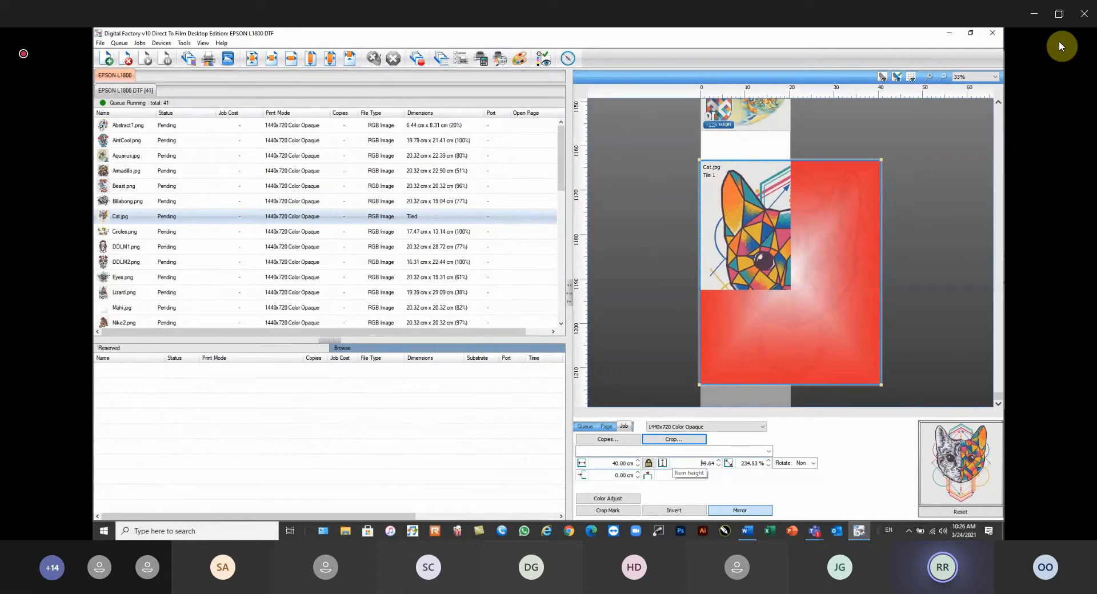
key("Tab")
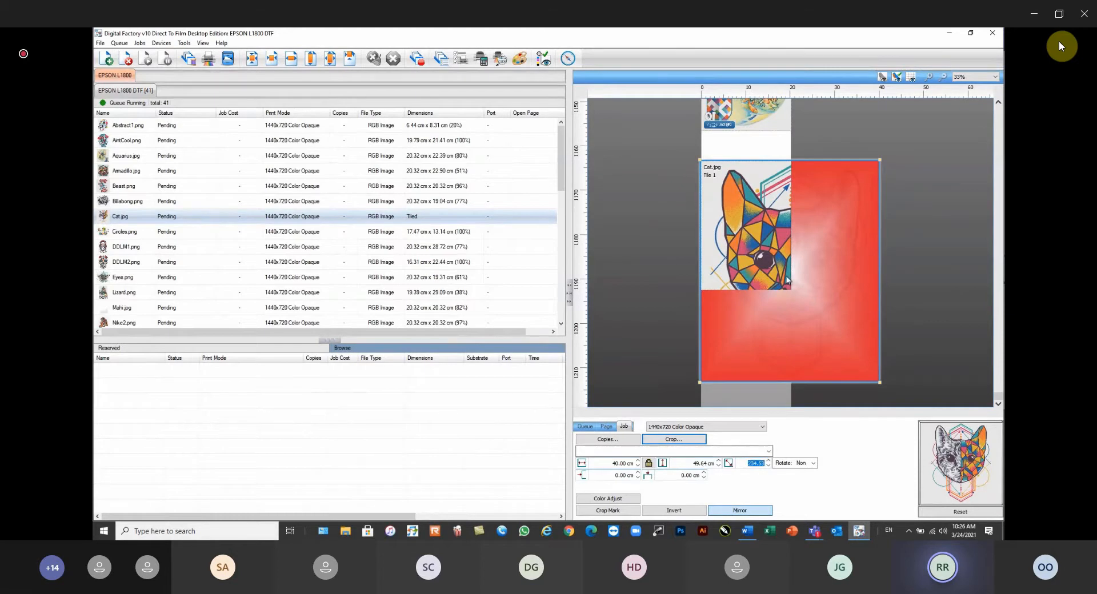
Open the tiling setup for Cat.jpg, define the tiles by rows and columns, and reset the crop region
left_click(672, 443)
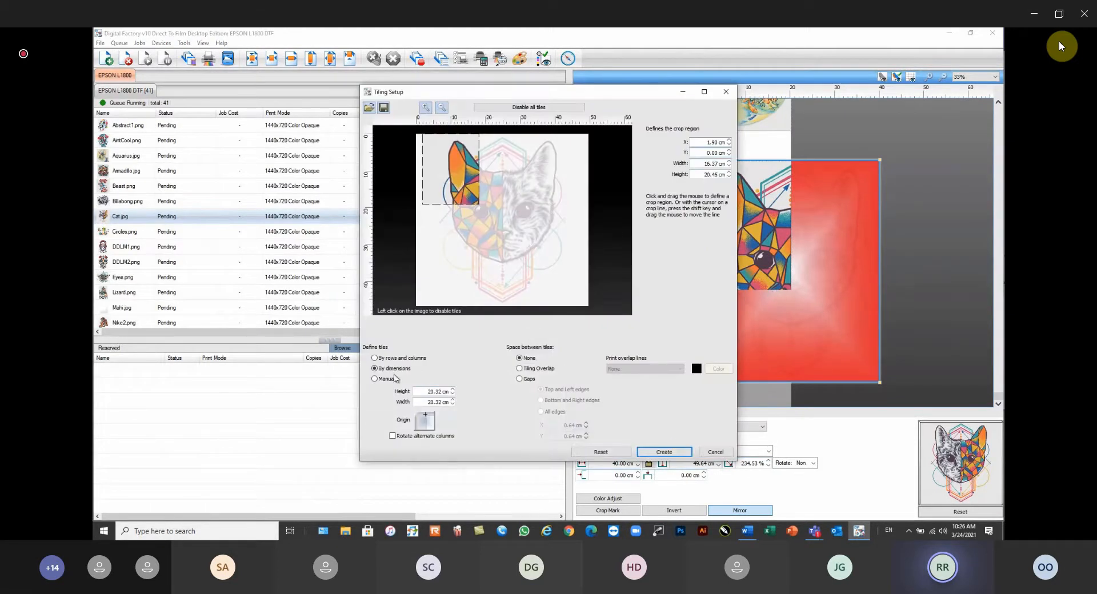
left_click(377, 359)
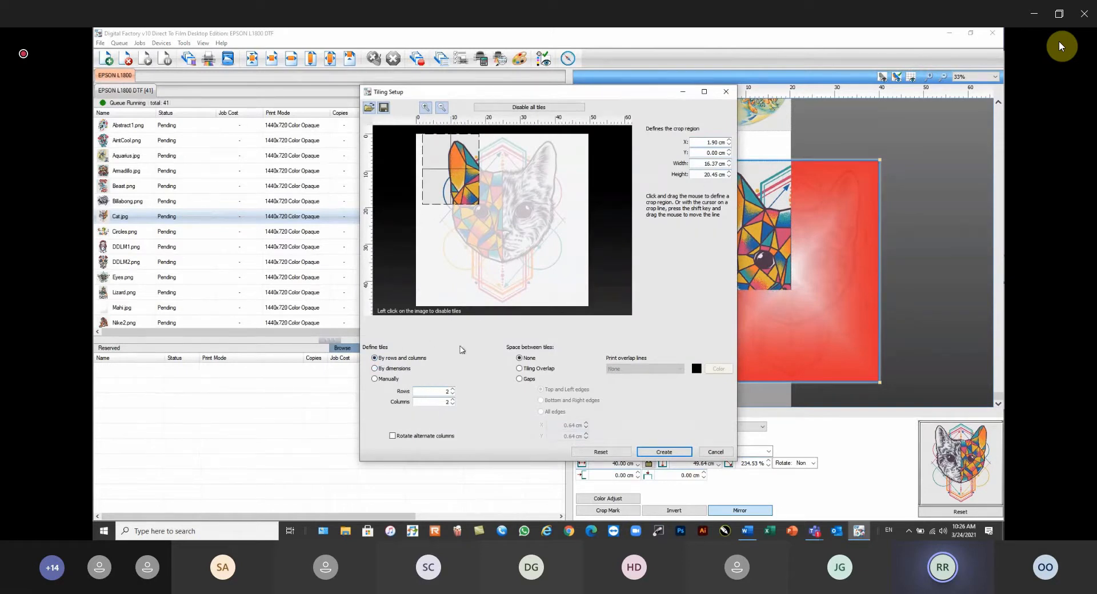
left_click(602, 452)
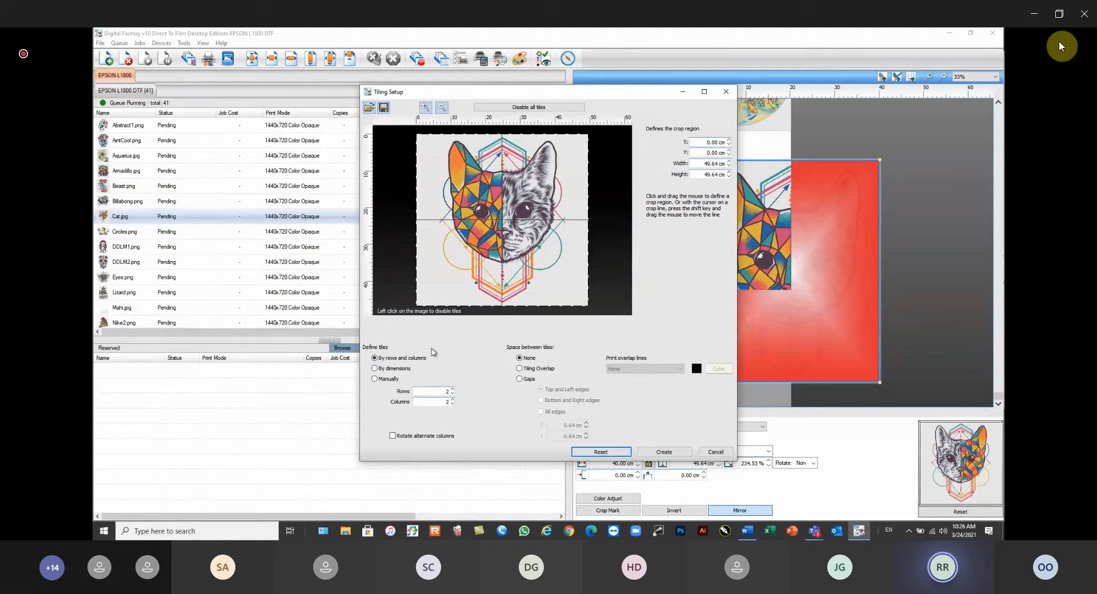
Compare the other tile definitions, then tile Cat.jpg into 2 rows and 2 columns with a 0.64 cm Tiling Overlap on the top and left edges
left_click(375, 369)
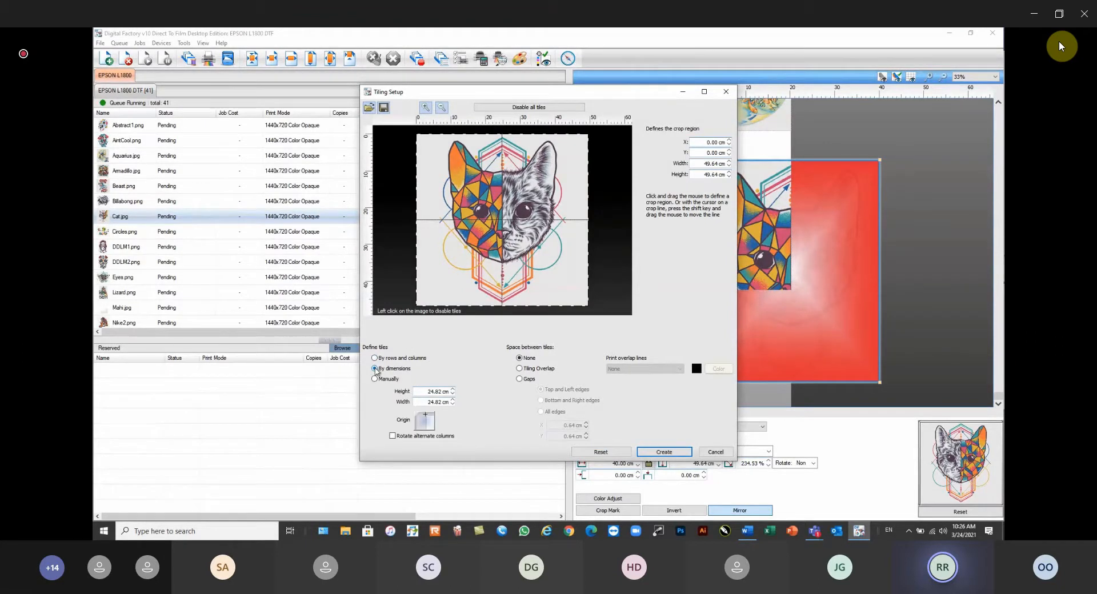
left_click(374, 379)
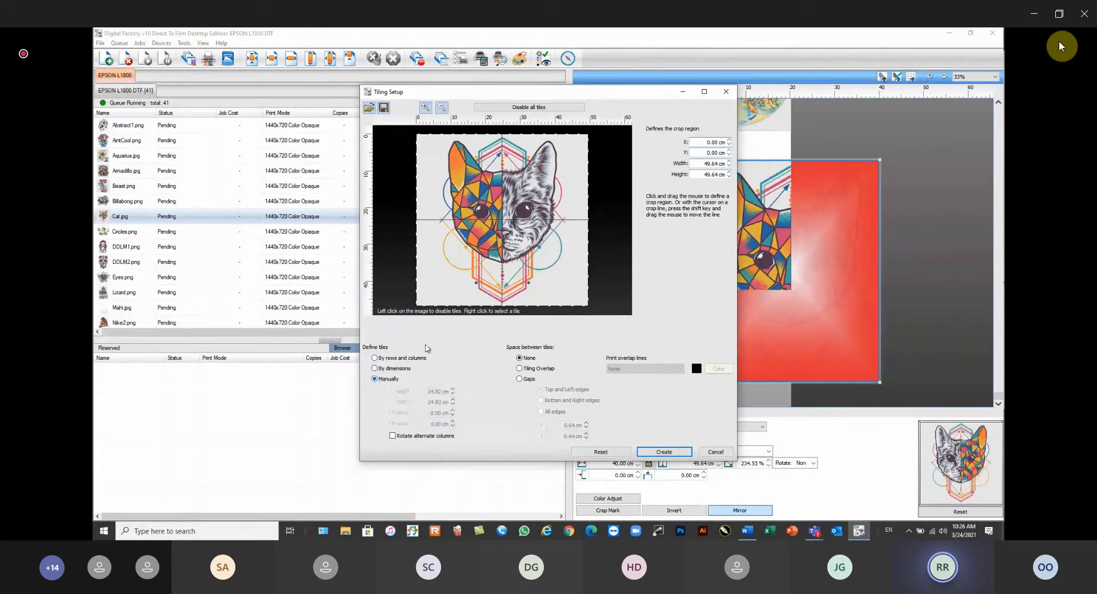
left_click(376, 358)
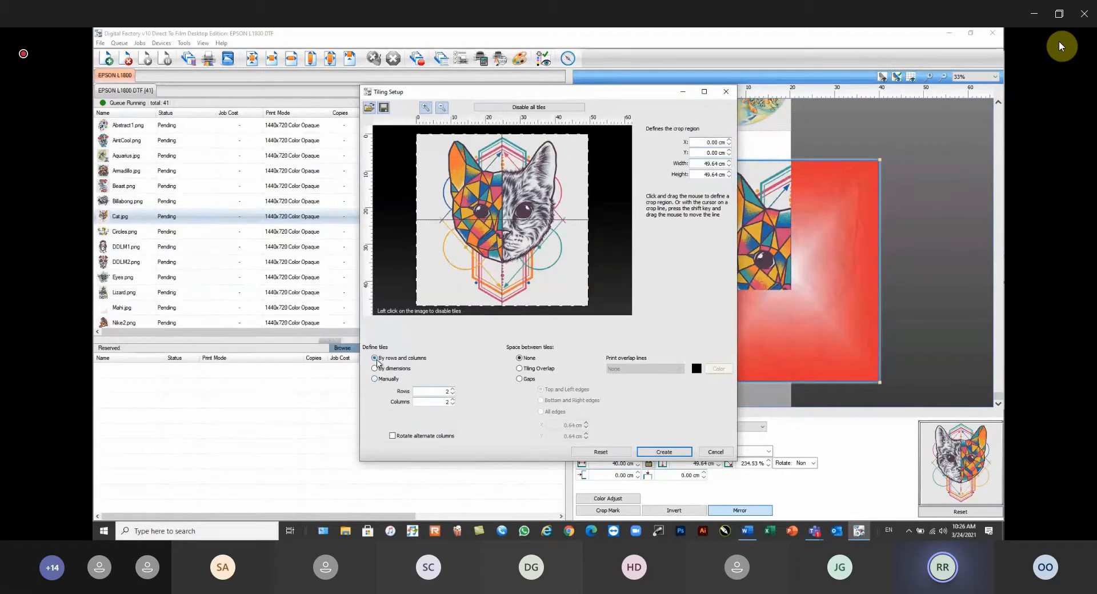
left_click(520, 369)
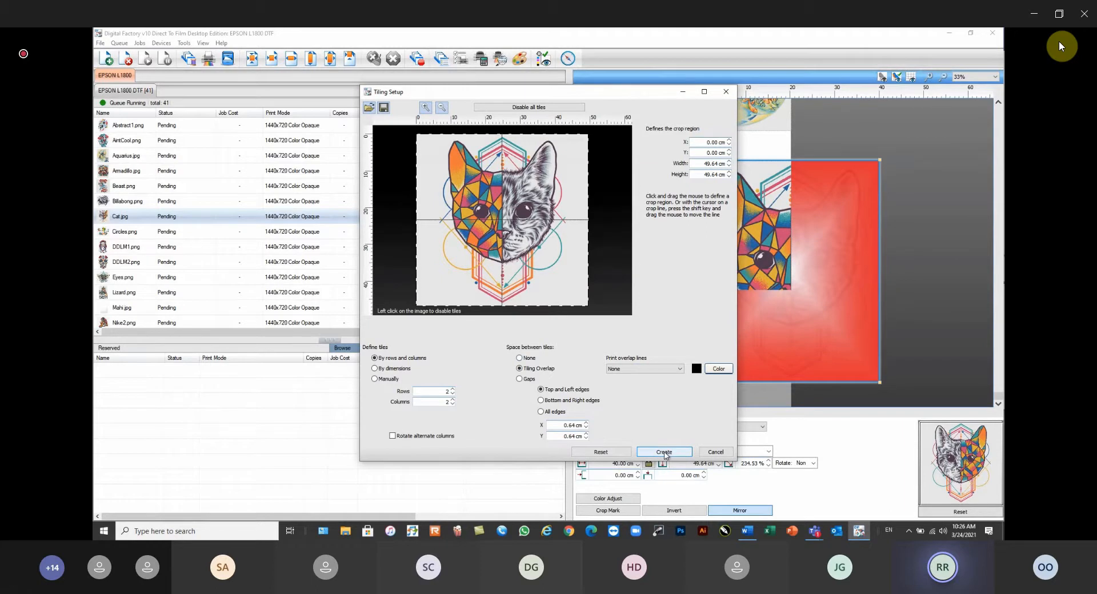
left_click(665, 453)
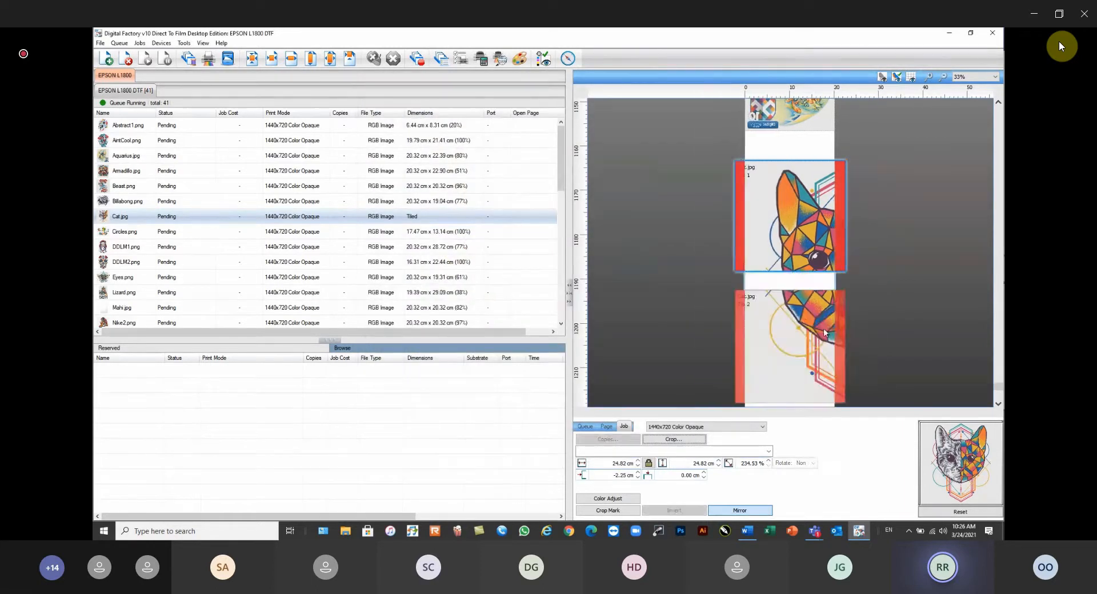
Look over the Cat.jpg tiles on their pages and remove the Cat.jpg job from the queue
scroll(823, 343, "down", 1)
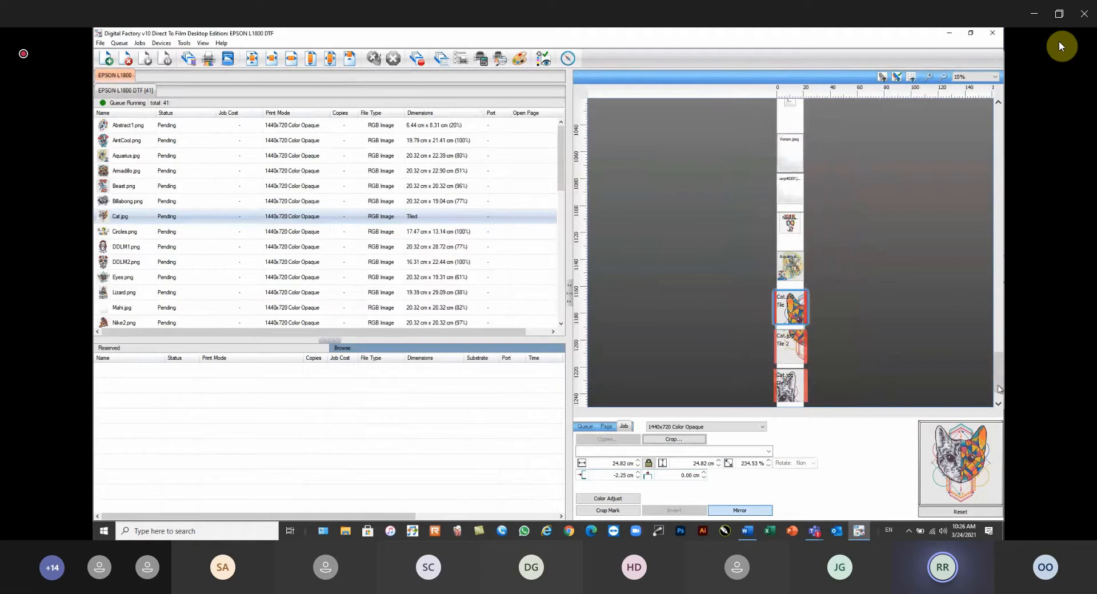
left_click_drag(997, 387, 998, 401)
scroll(816, 372, "up", 1)
scroll(816, 372, "down", 1)
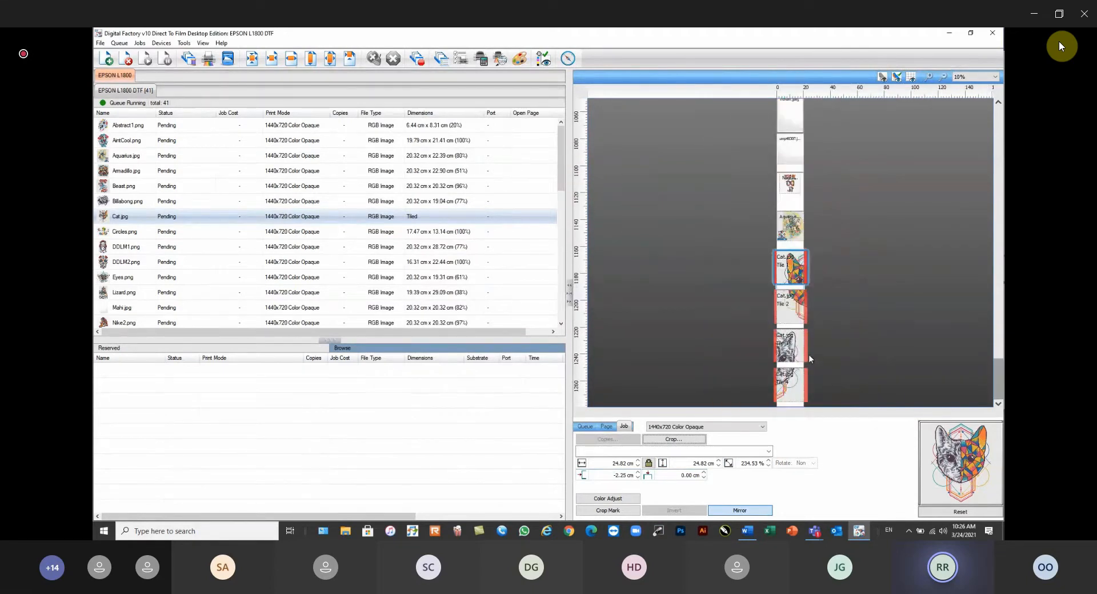
scroll(819, 374, "up", 1)
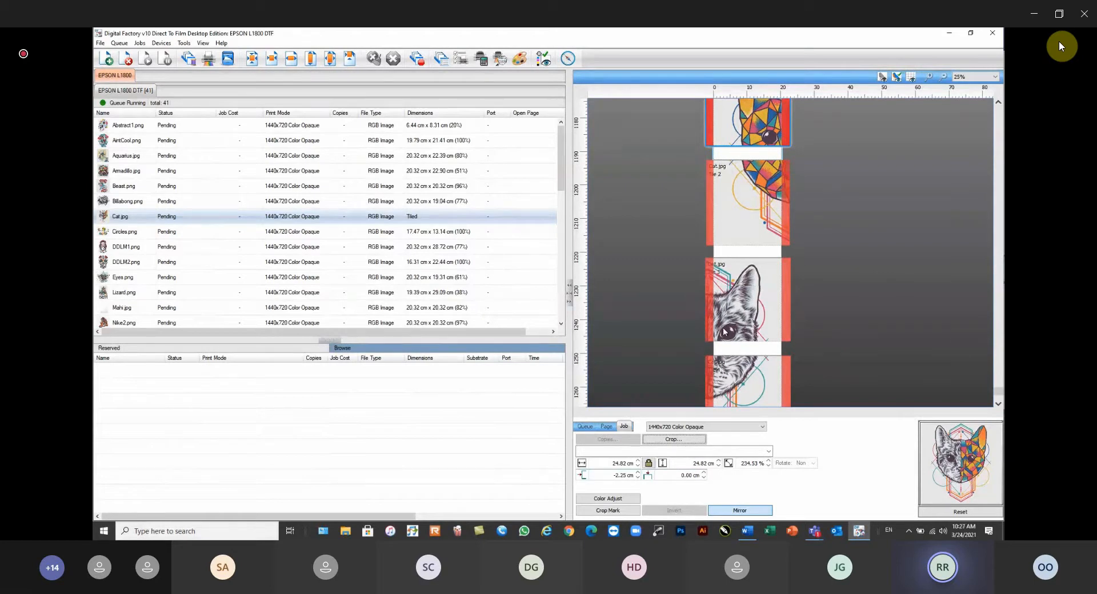
left_click(123, 219)
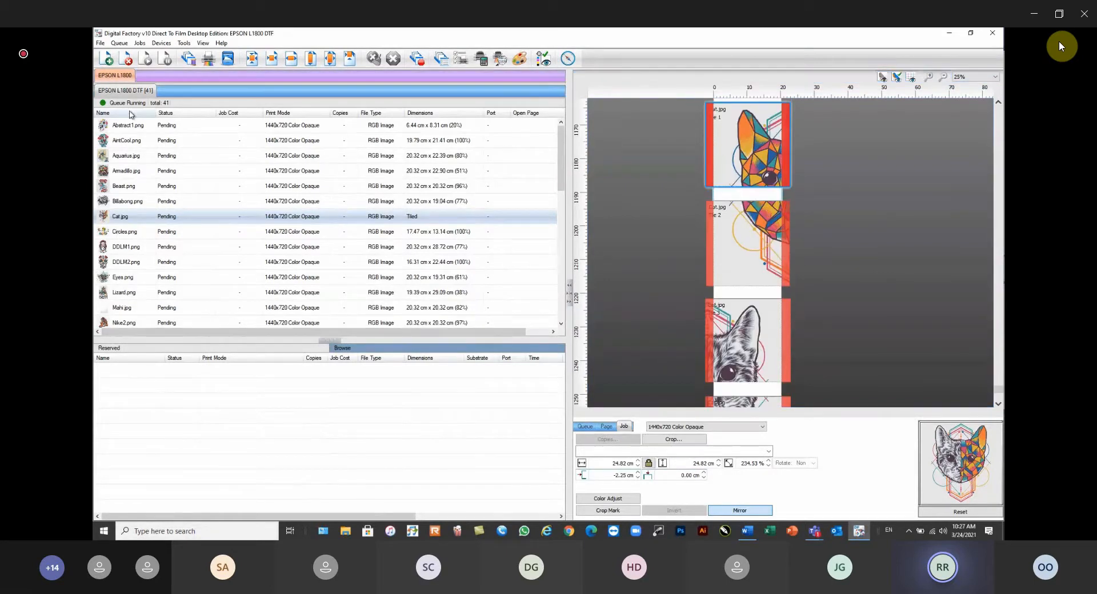
left_click(127, 58)
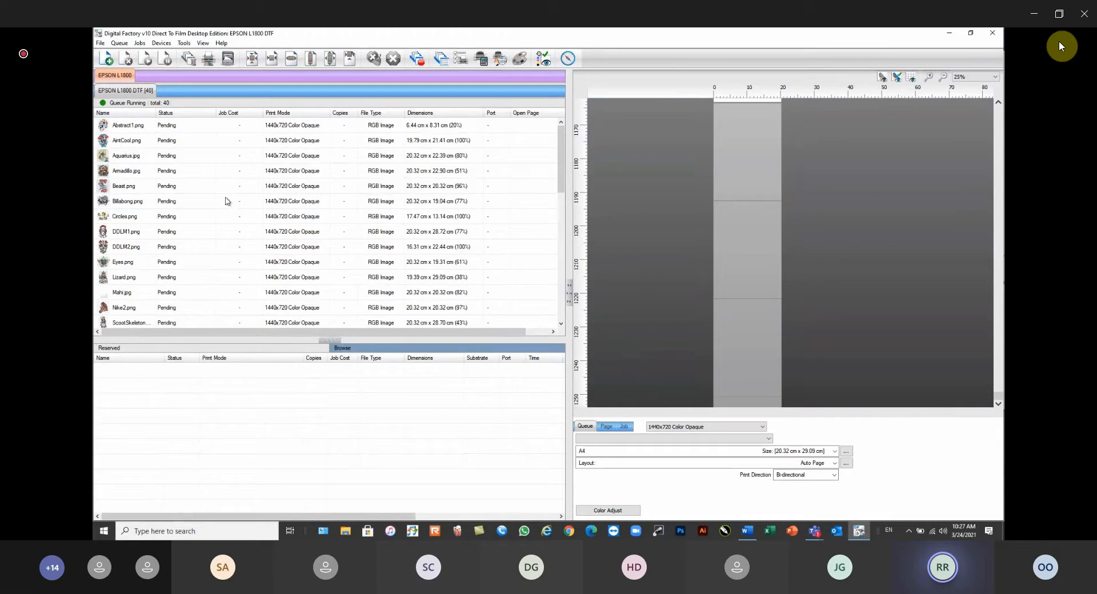
Make one duplicate of the Aquarius.jpg job and delete the duplicate from the queue
left_click(136, 157)
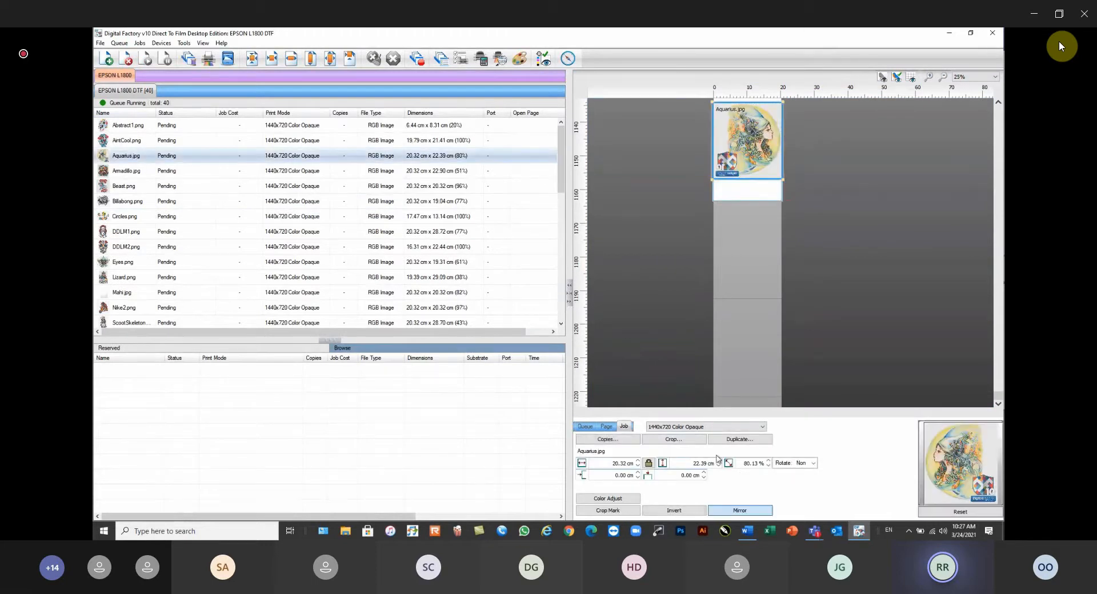
left_click(743, 162)
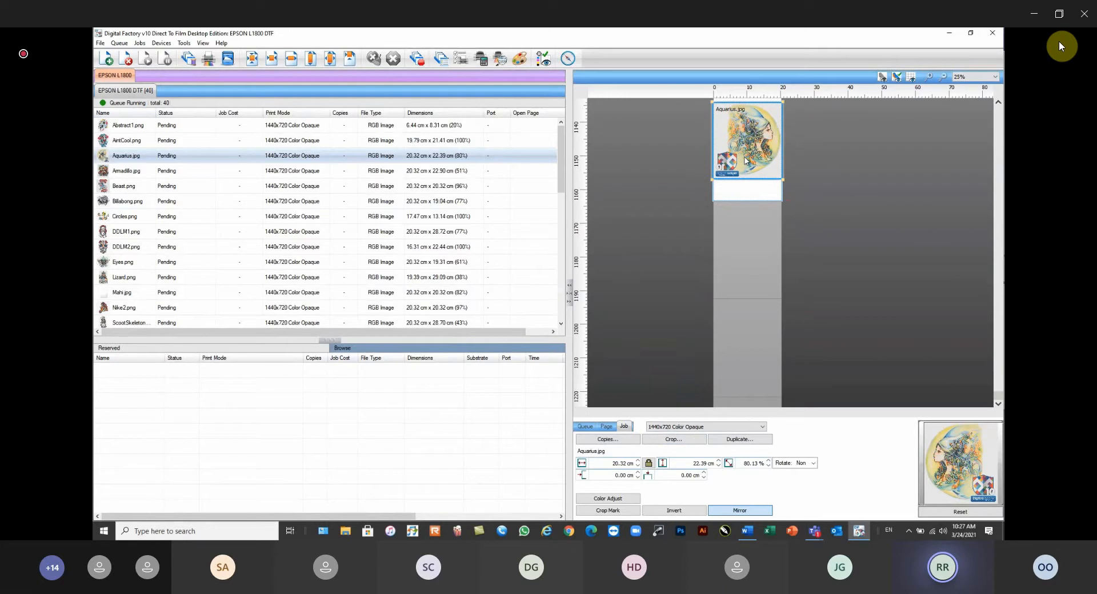
left_click(745, 440)
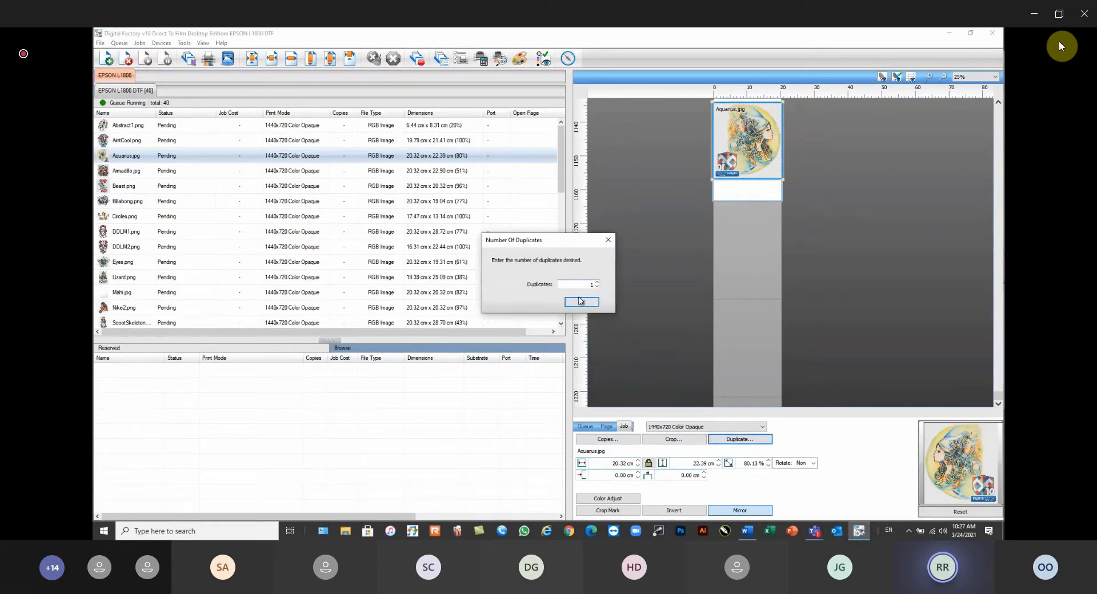
left_click(582, 301)
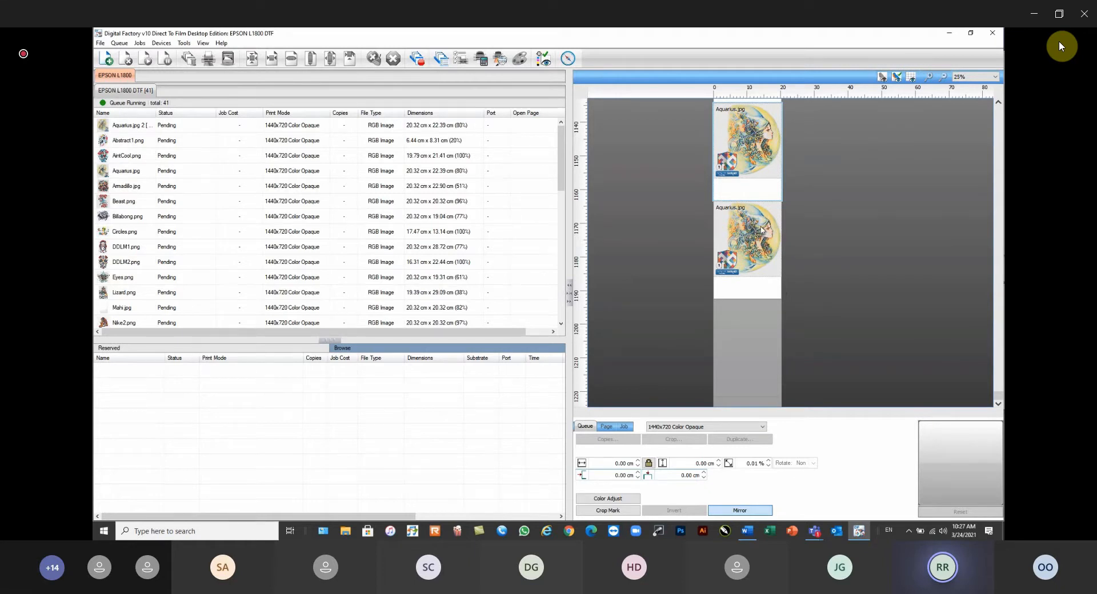
left_click(738, 235)
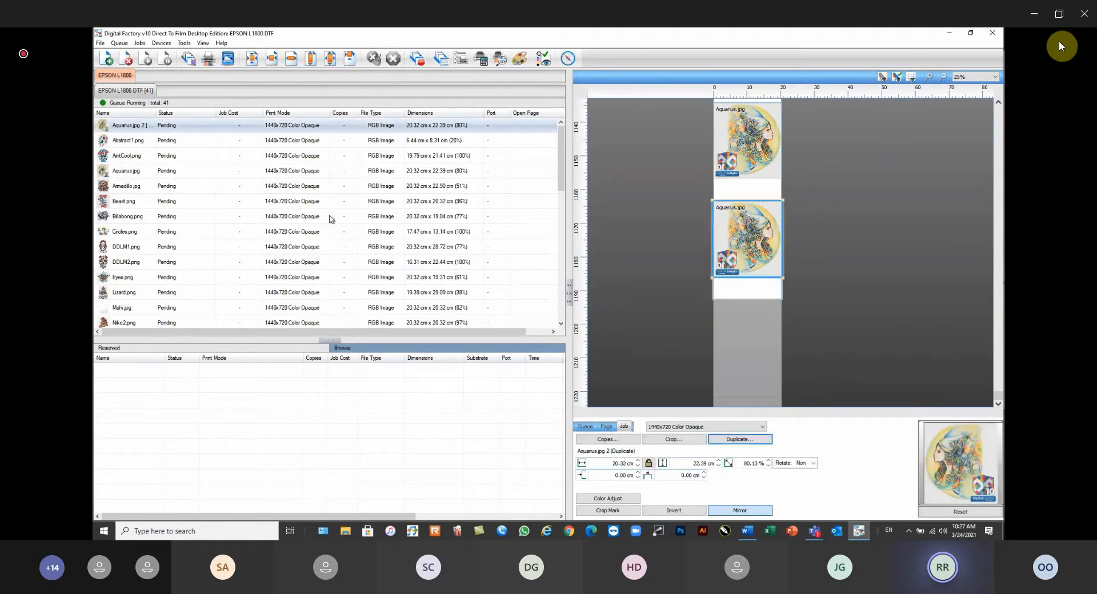
left_click(127, 59)
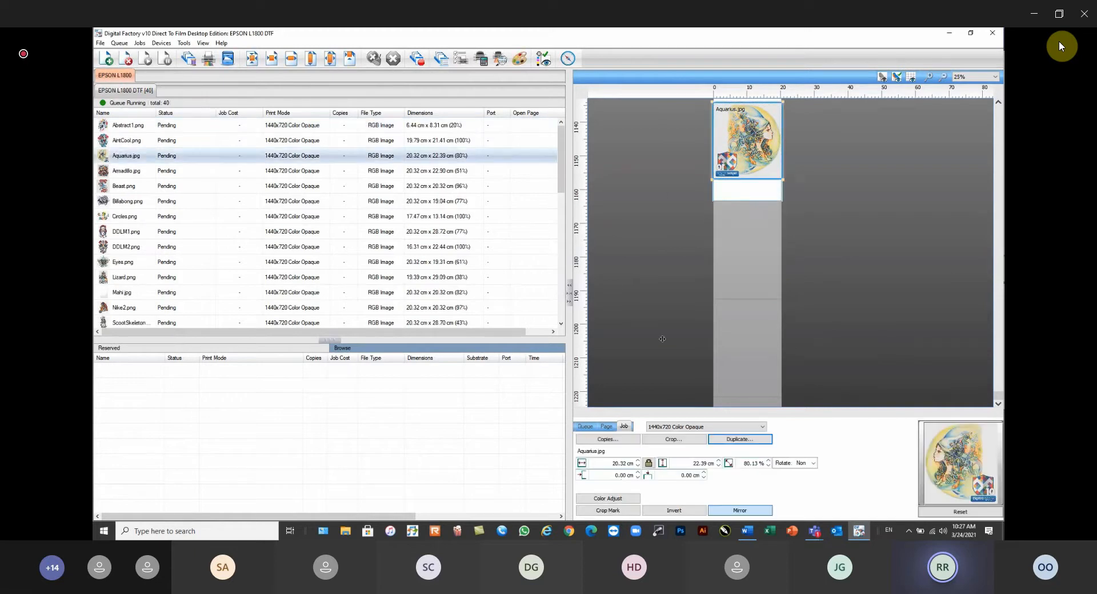
Look at the page and job settings for Aquarius.jpg and Circles.png, then select the Abstract1.png job
left_click(606, 427)
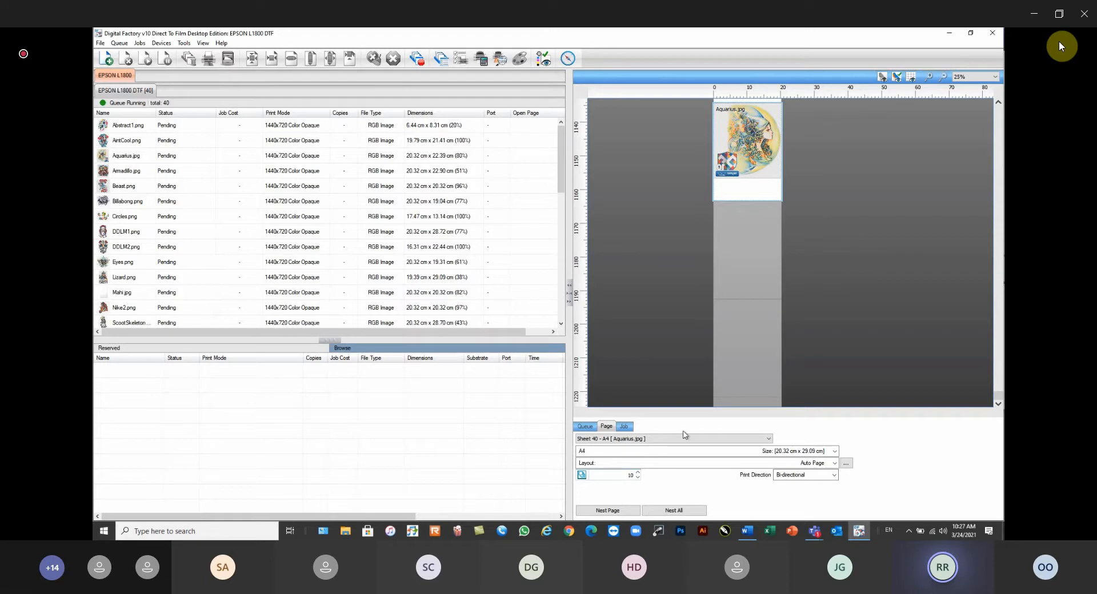
left_click(777, 206)
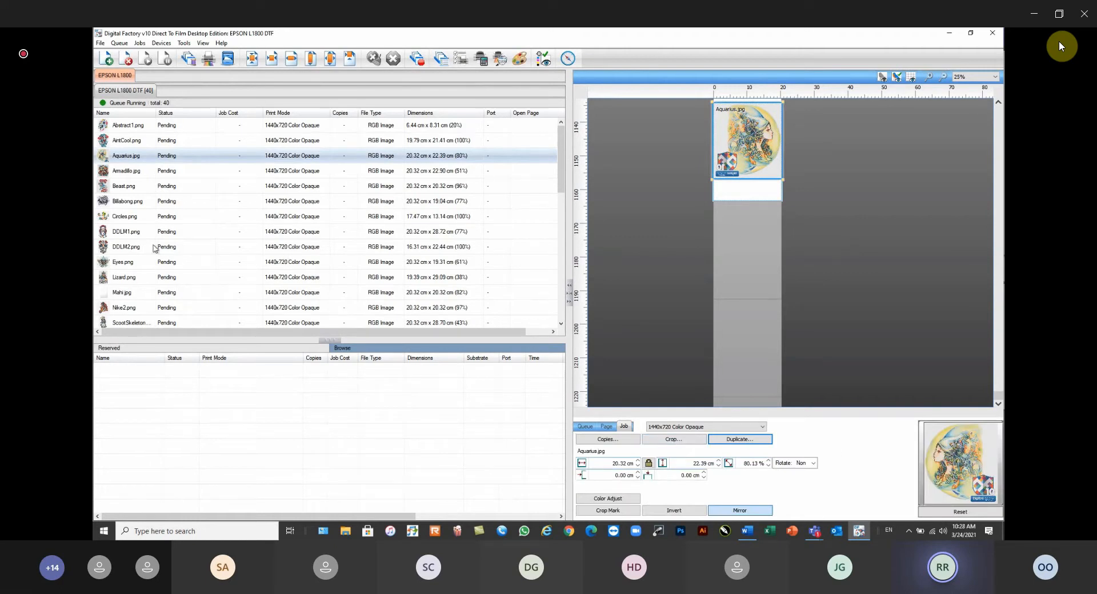
left_click(125, 217)
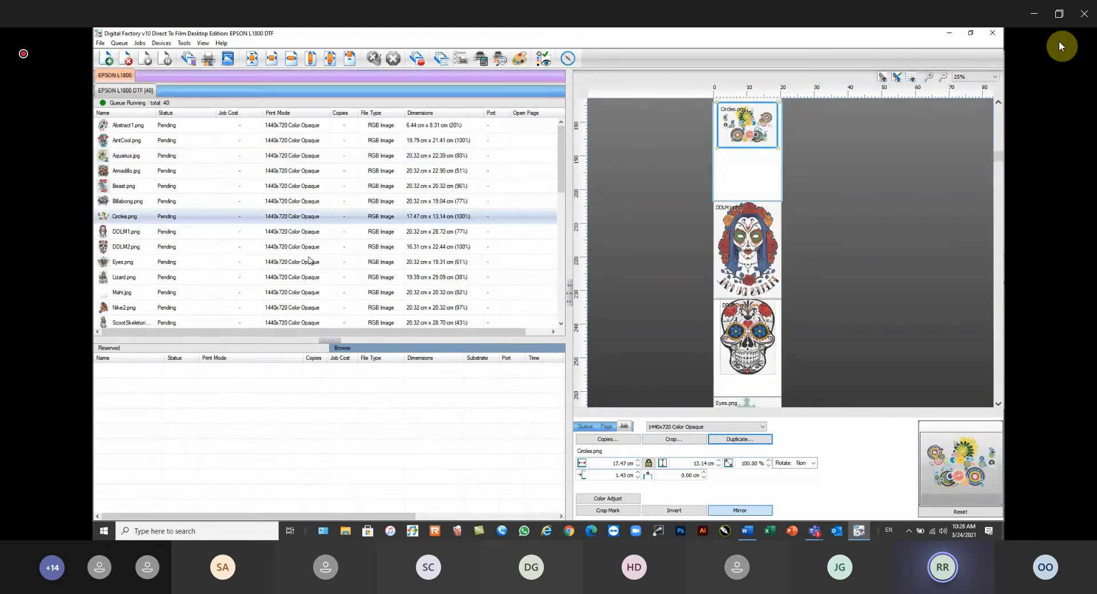
left_click(128, 128)
left_click(720, 119)
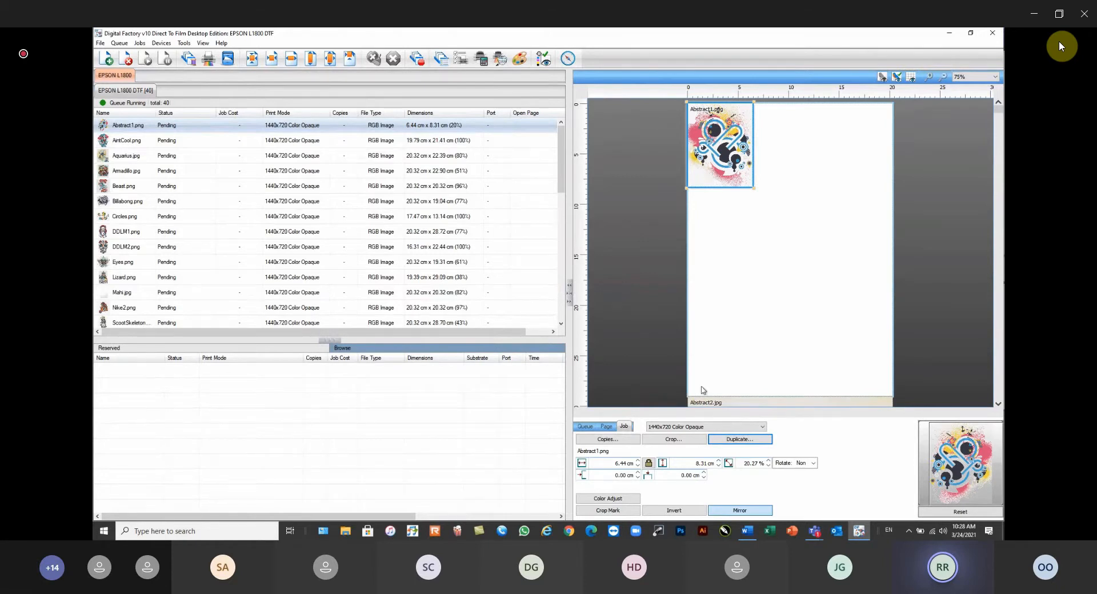
Apply step and repeat copies to Abstract1.png using the alternating row offset pattern with Area fill enabled
left_click(676, 443)
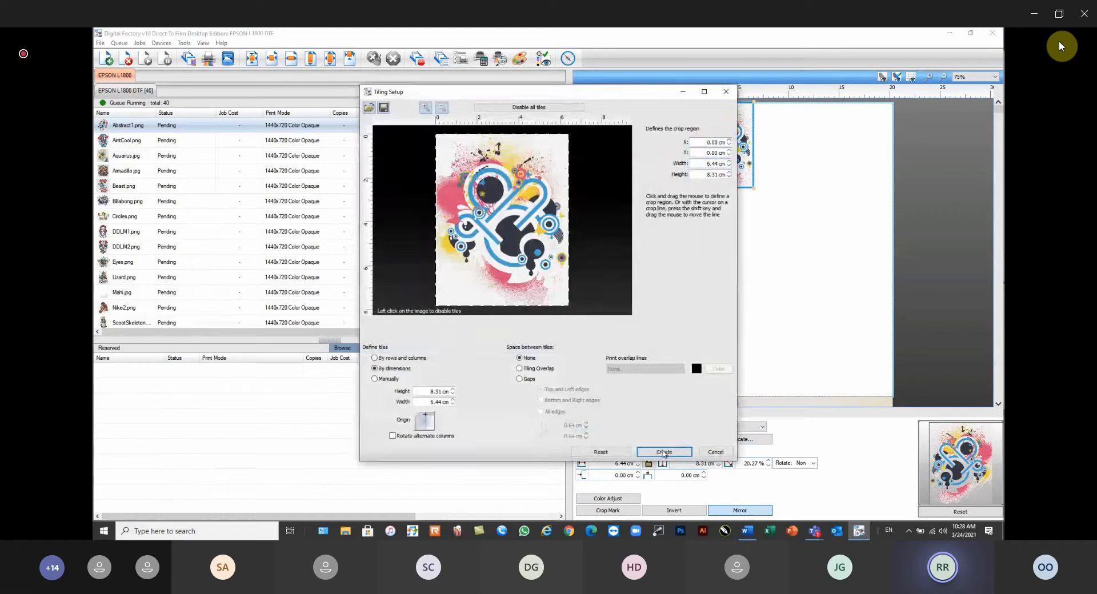
left_click(709, 455)
left_click(618, 441)
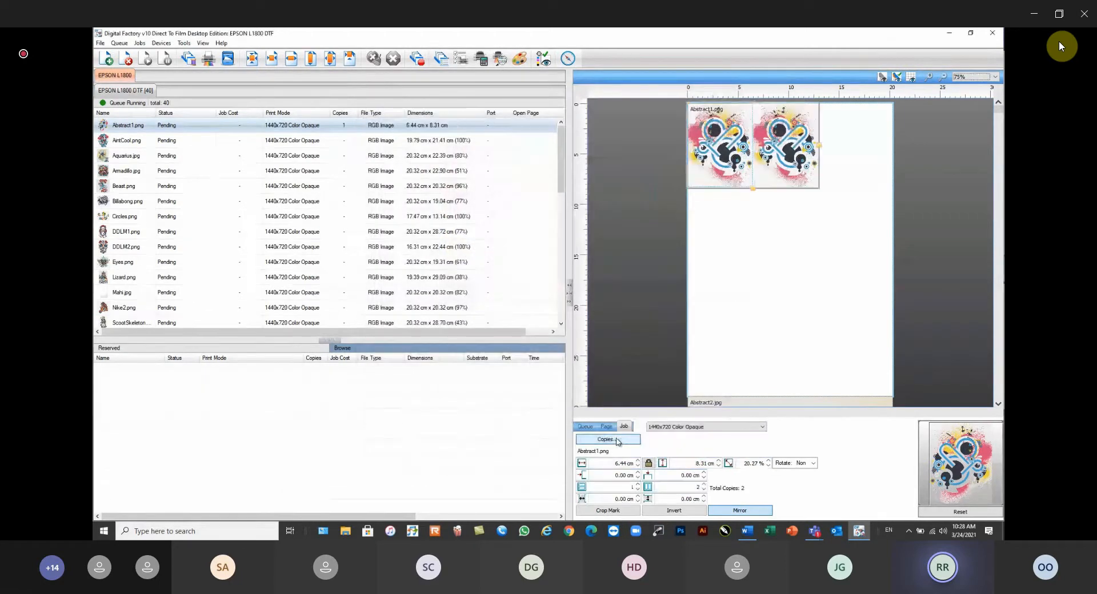
left_click(612, 441)
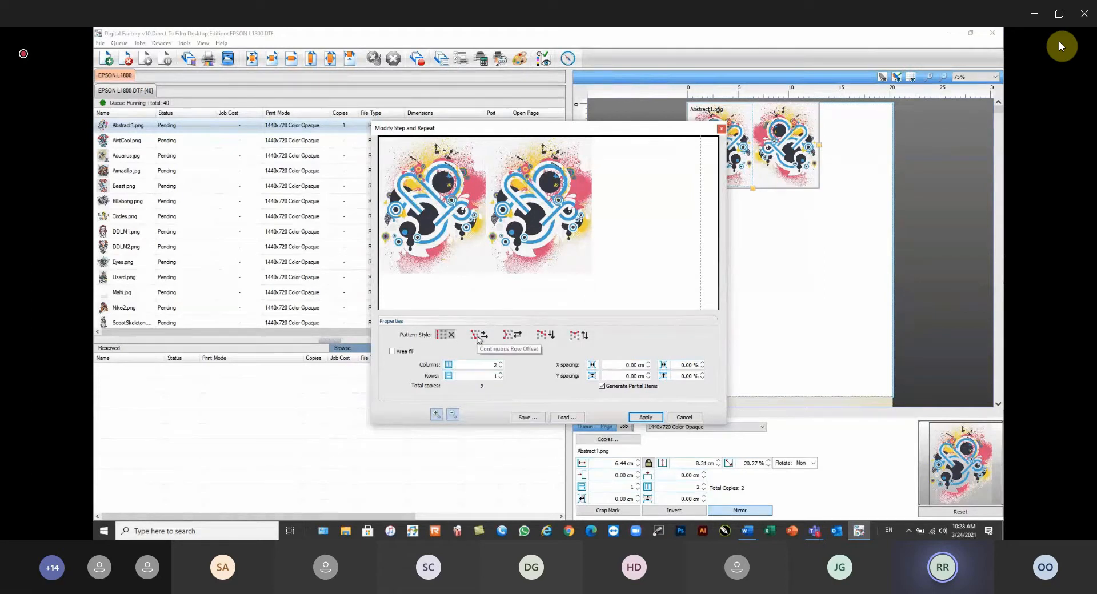
left_click(510, 337)
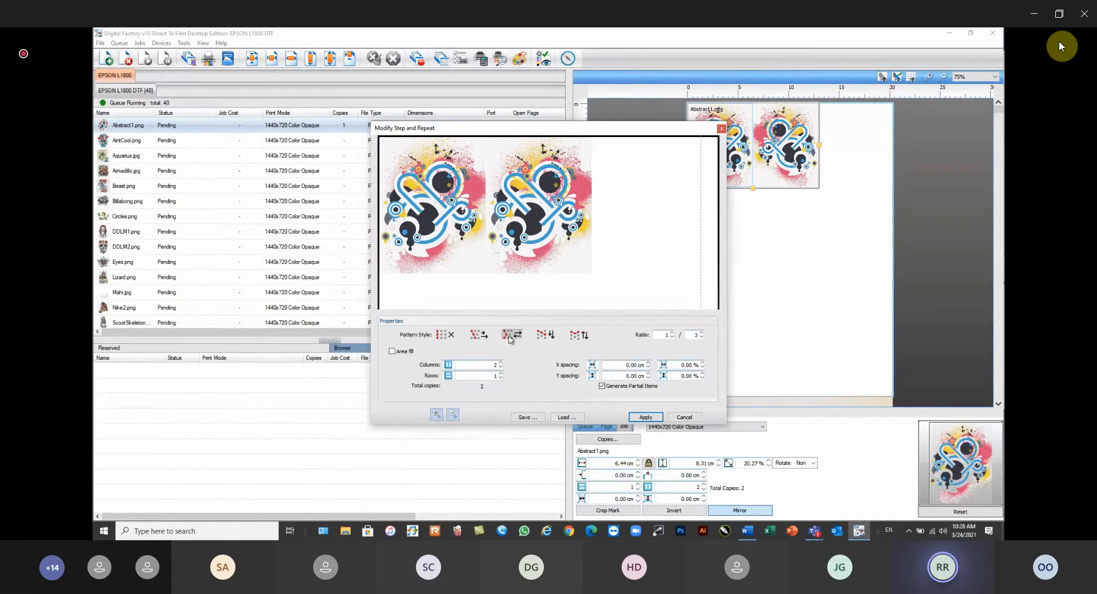
left_click(393, 352)
left_click(646, 417)
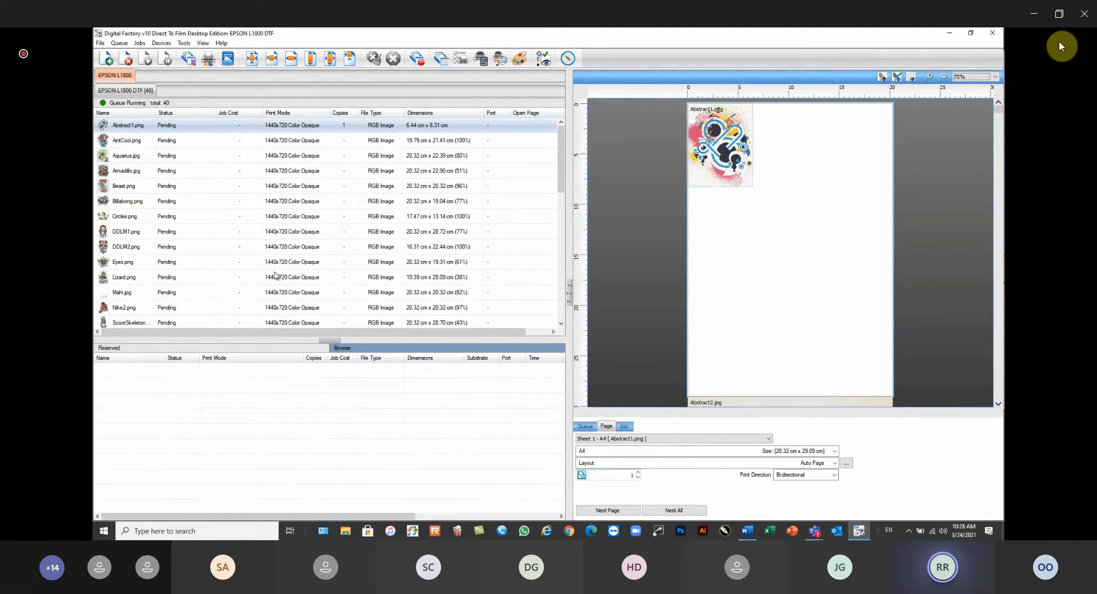
Preview Abstract1.png as 3 columns by 3 rows without Area fill, then close the step and repeat settings without applying
left_click(145, 126)
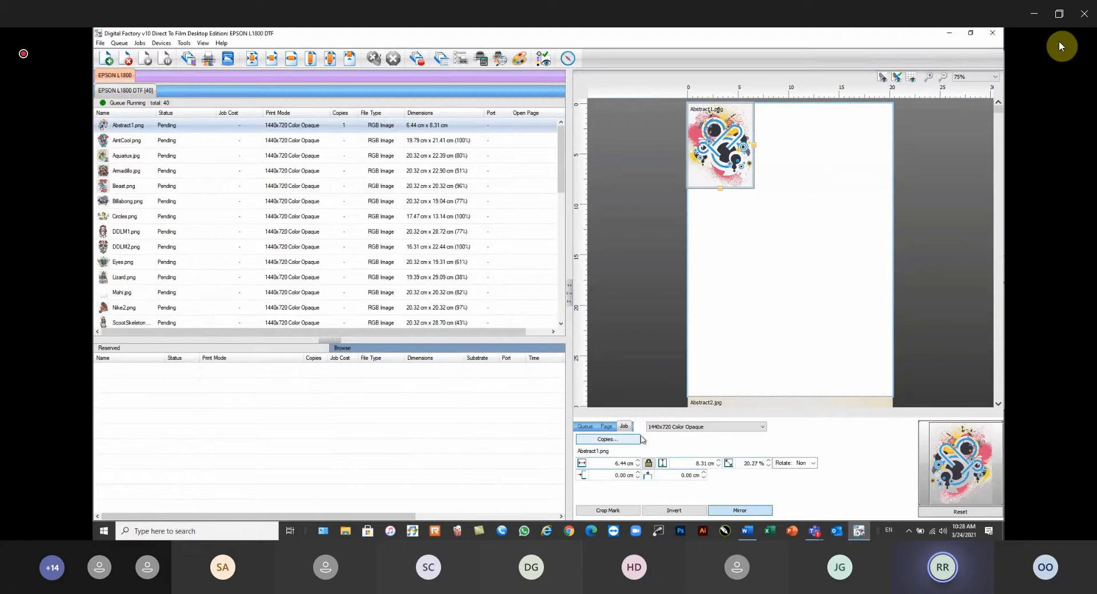
left_click(606, 441)
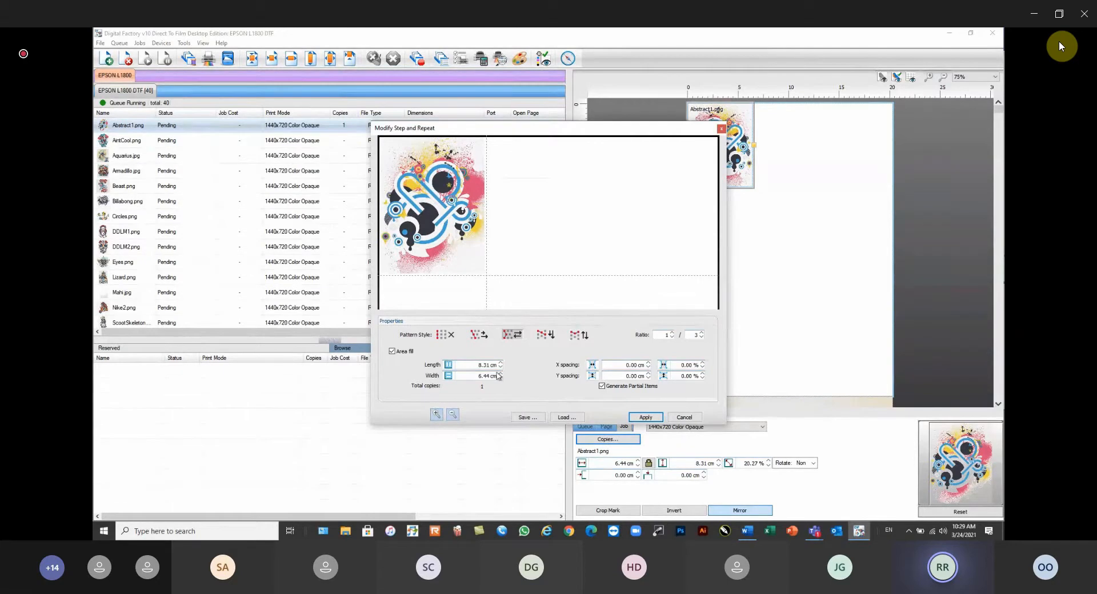
left_click(392, 351)
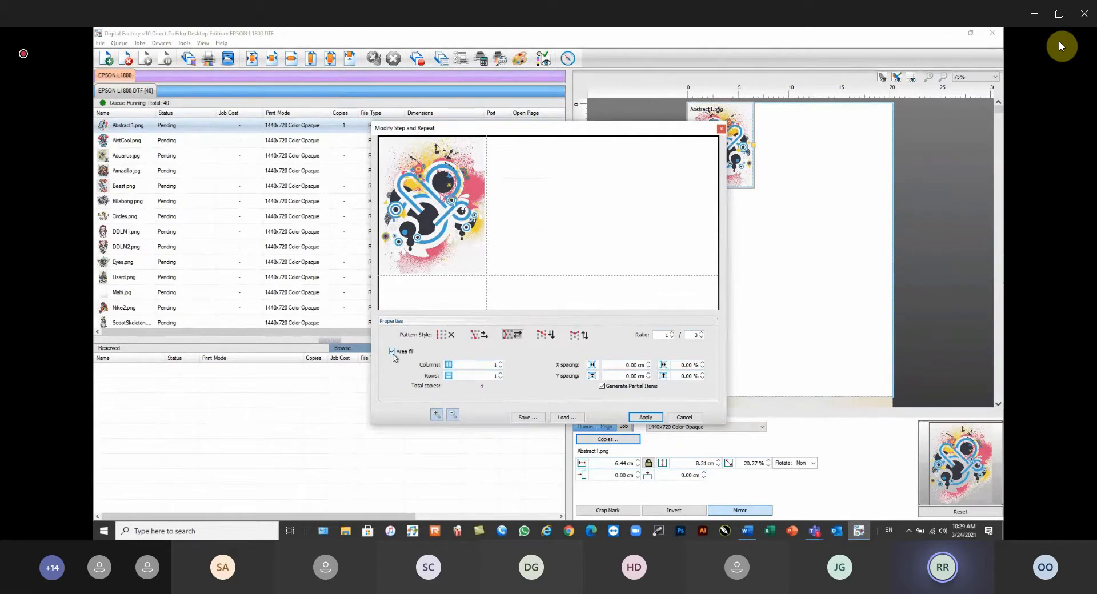
left_click(501, 363)
left_click(501, 364)
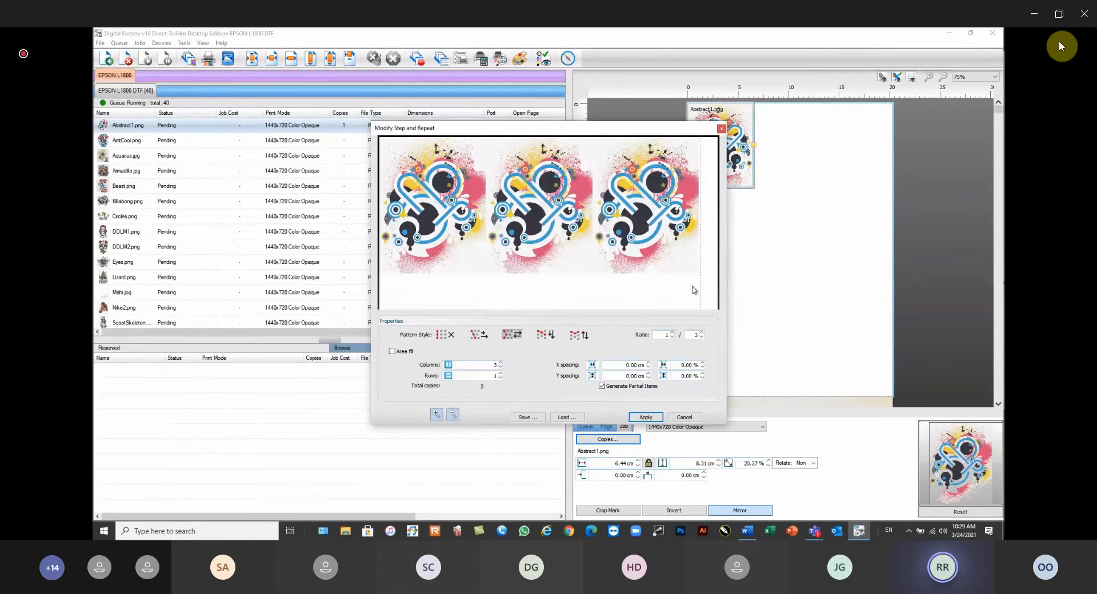
left_click(501, 373)
left_click(502, 374)
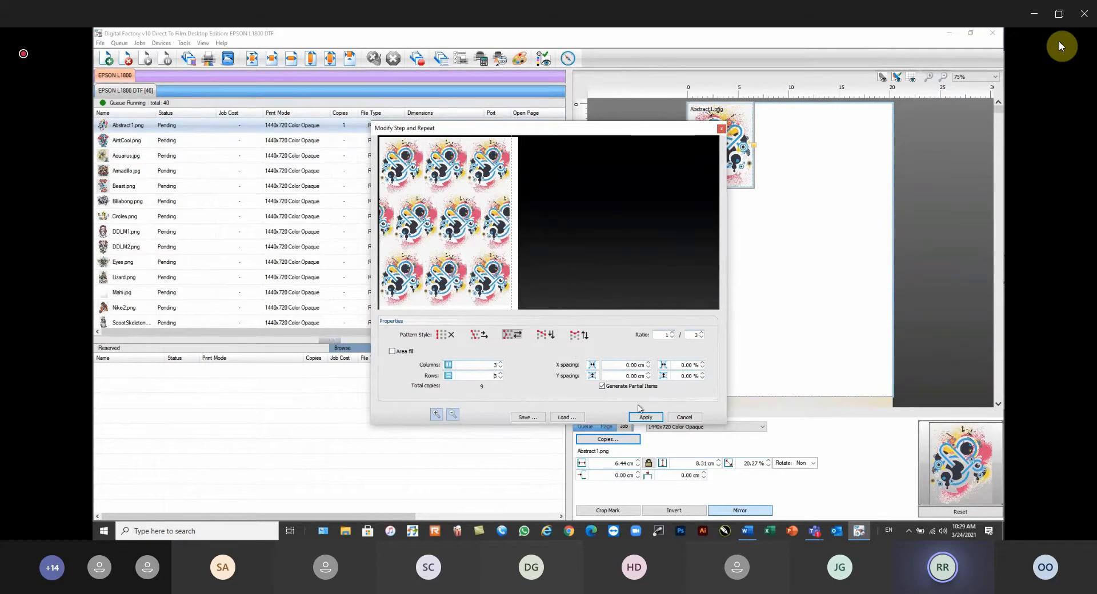
left_click(684, 419)
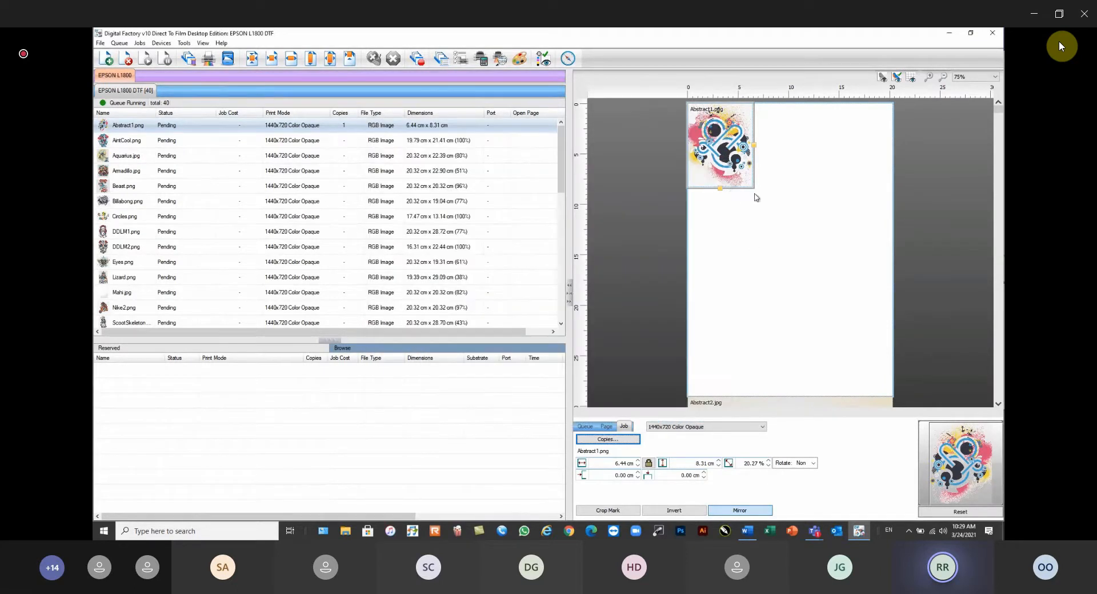
Try to shrink the Abstract1.png copies area freehand on the page, reducing its width to about 4.84 cm
left_click_drag(720, 189, 721, 178)
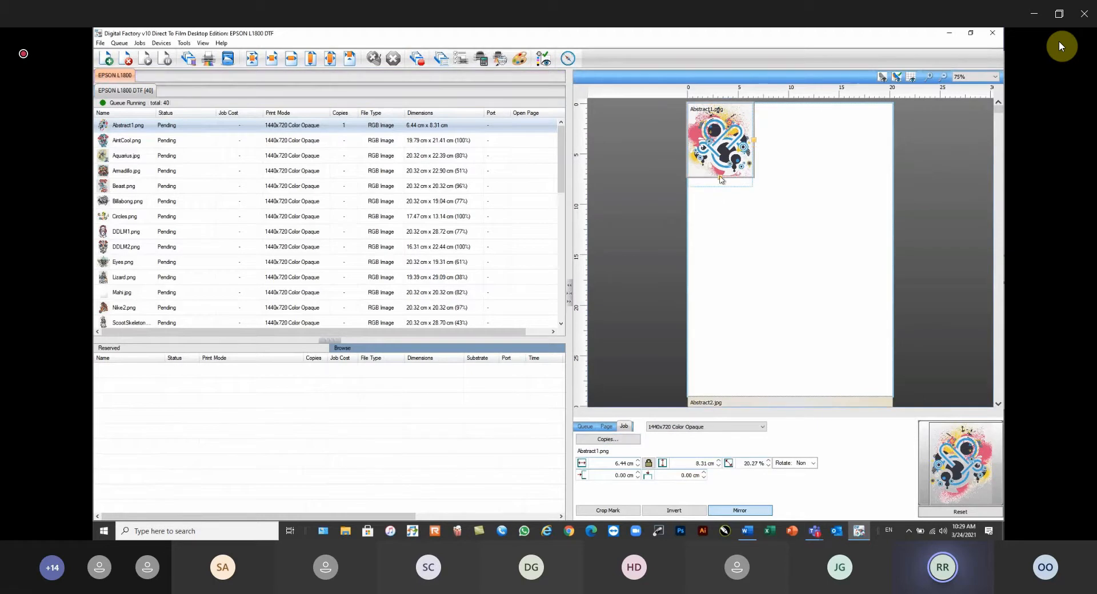
left_click(748, 212)
left_click(754, 178)
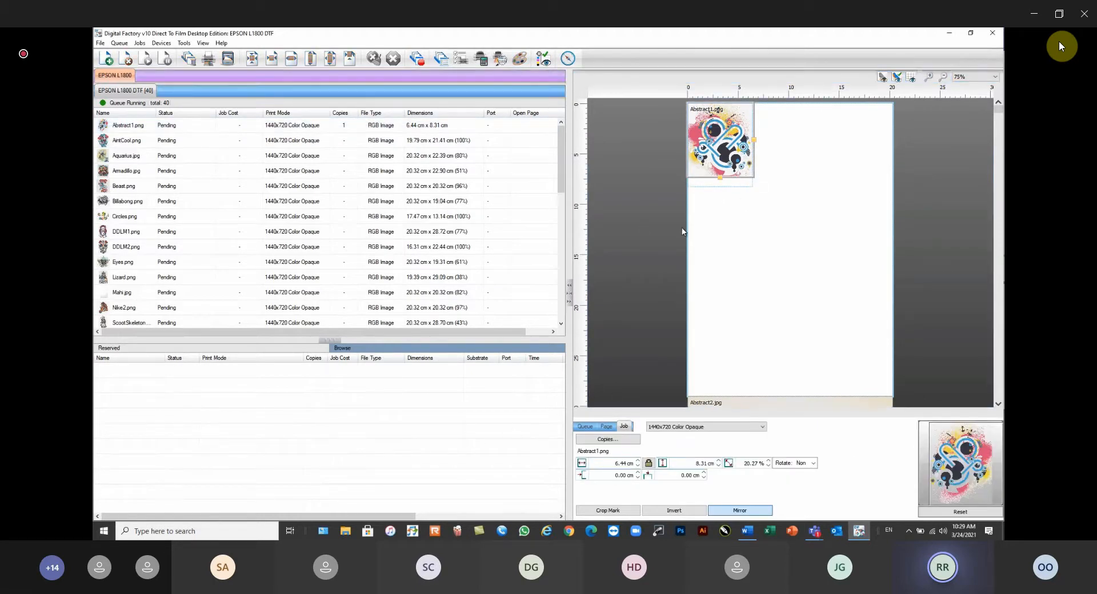
left_click(733, 138)
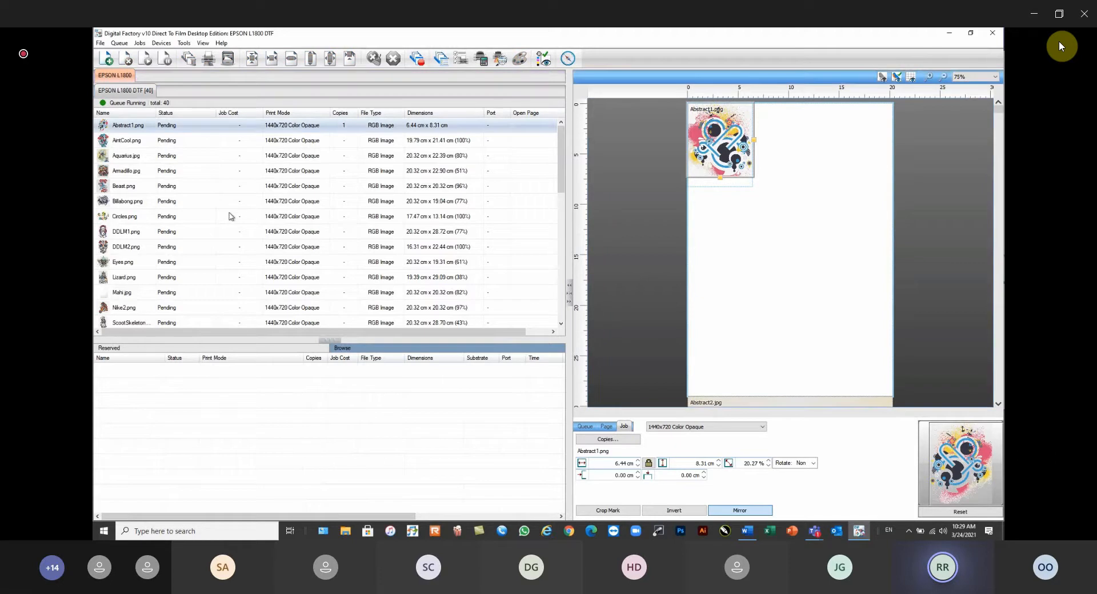
left_click(148, 141)
left_click(146, 127)
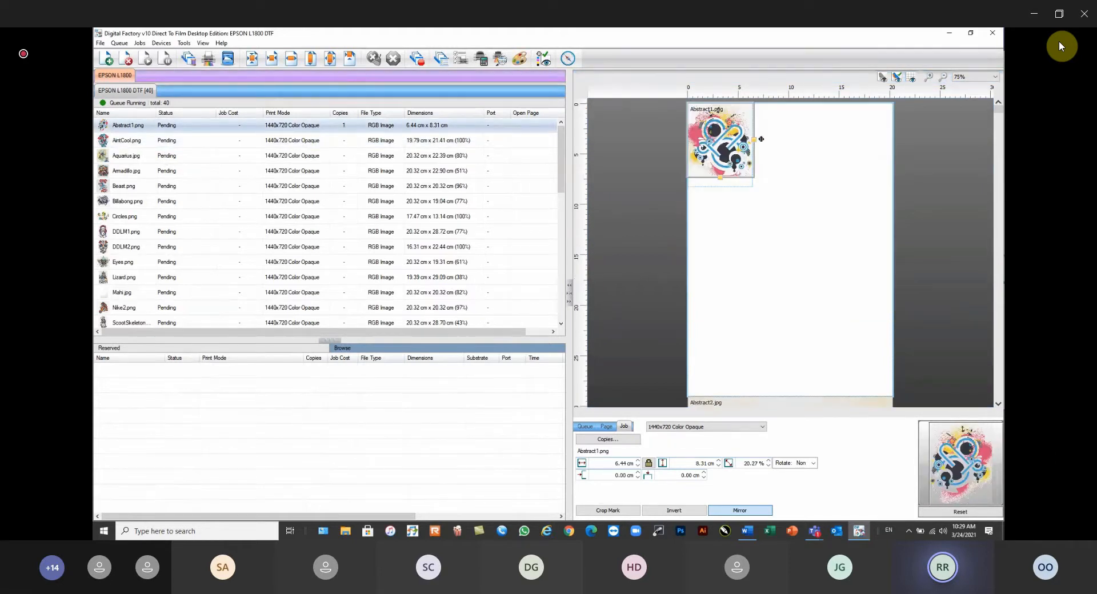
left_click_drag(755, 141, 738, 142)
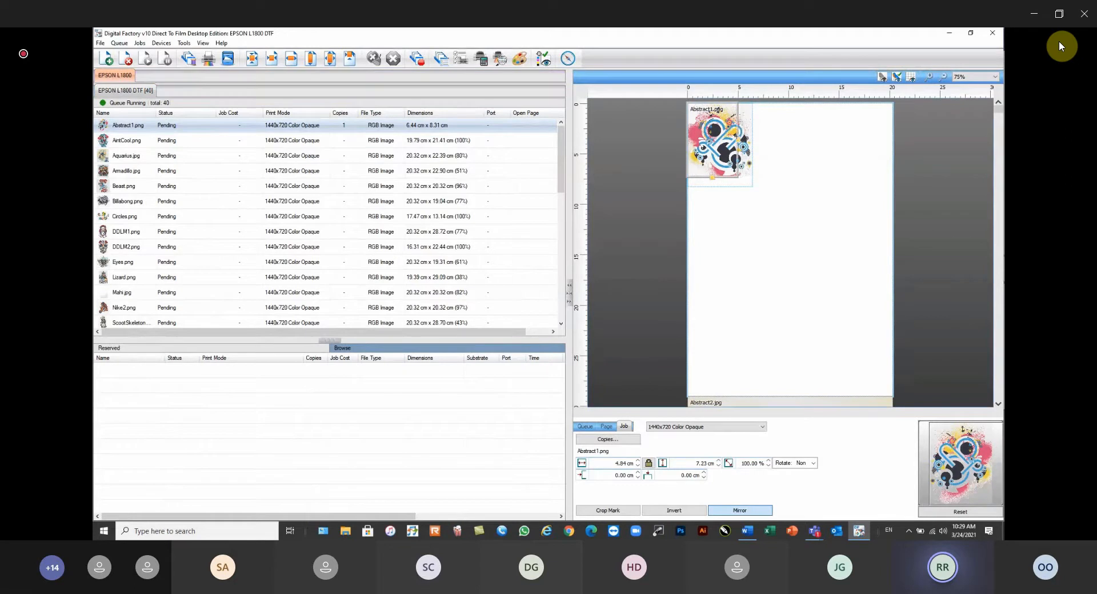
left_click_drag(718, 178, 717, 158)
left_click(757, 211)
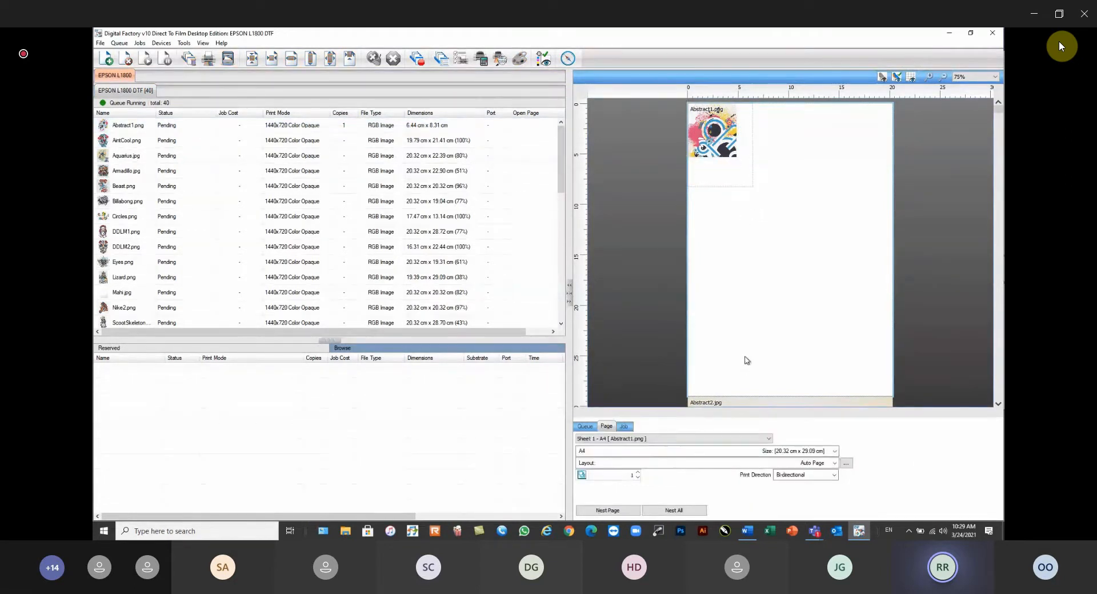
Delete the Abstract1.png job from the queue and import the Abstract1.png file again
left_click(137, 127)
left_click(127, 59)
left_click(106, 58)
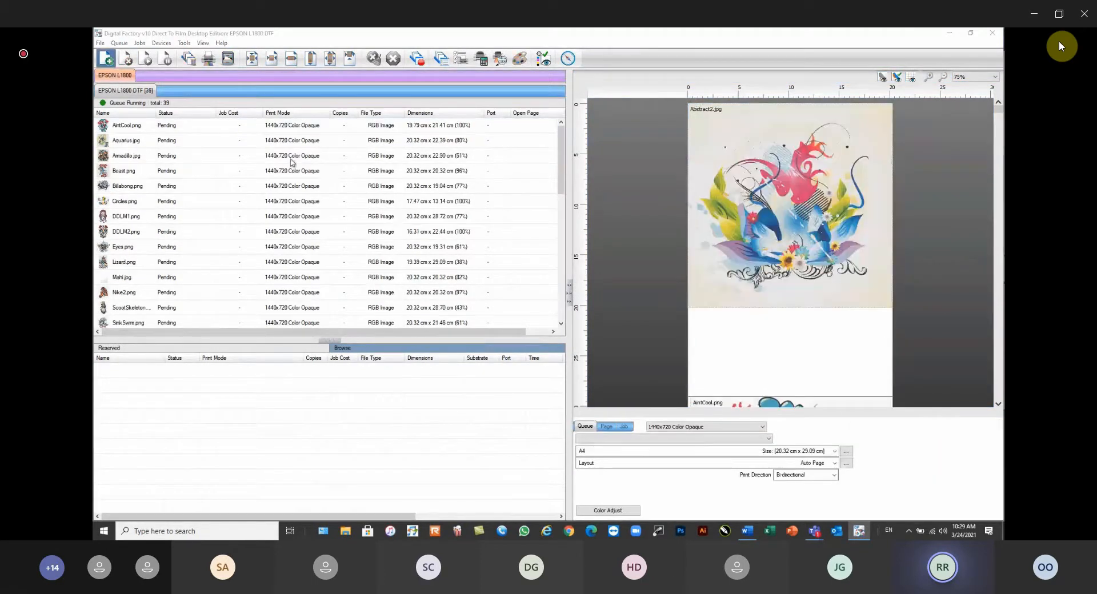
double_click(503, 233)
left_click(508, 236)
double_click(508, 234)
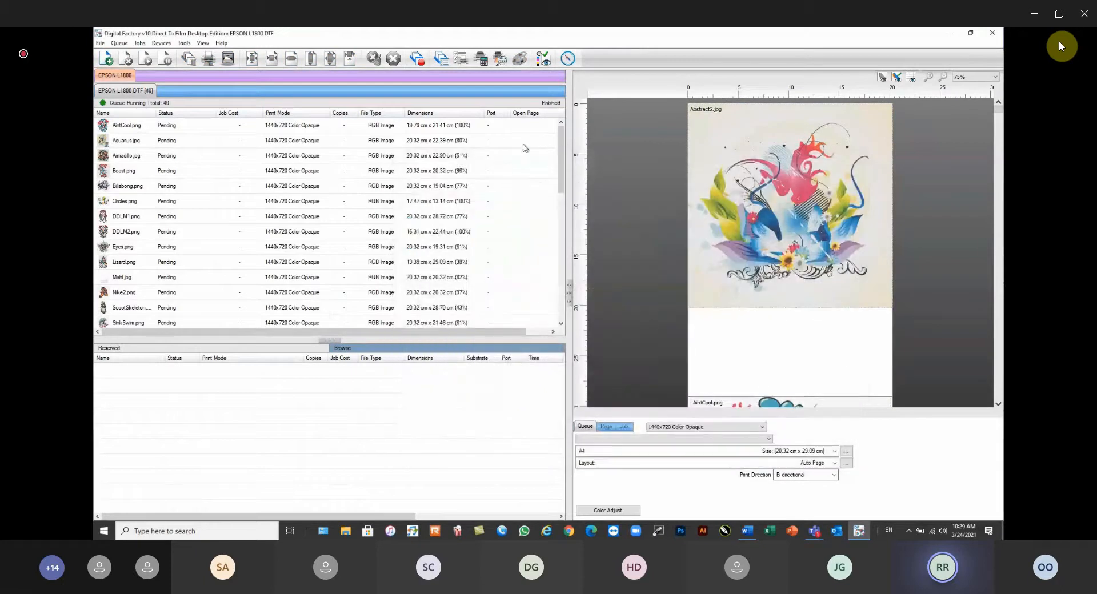
Scale the newly imported Abstract1.png down freehand on its page to about 3.83 × 4.94 cm
left_click_drag(562, 141, 561, 322)
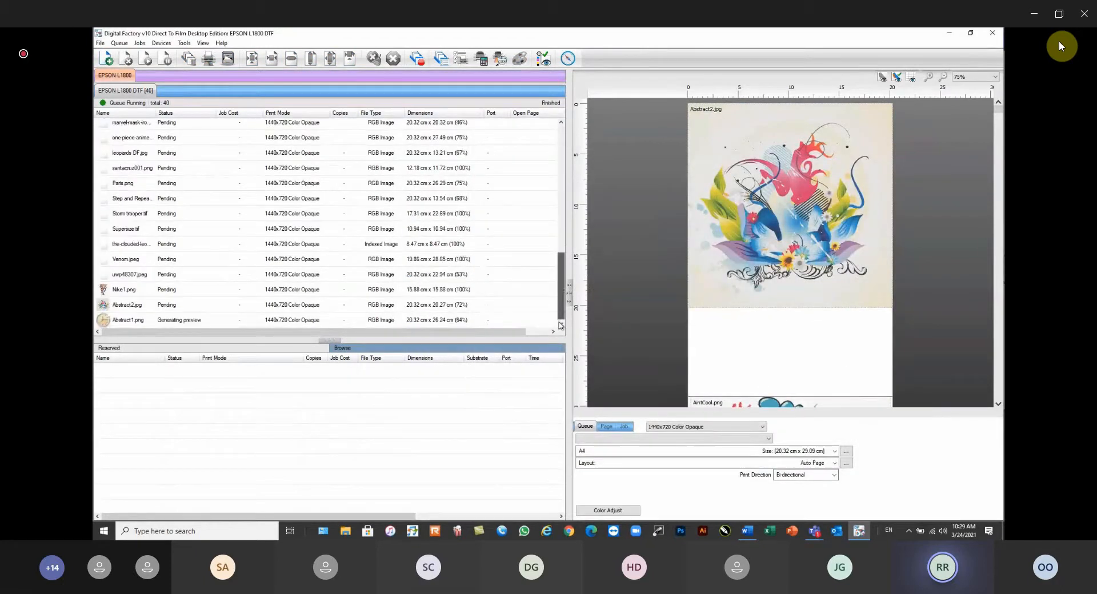
left_click(164, 321)
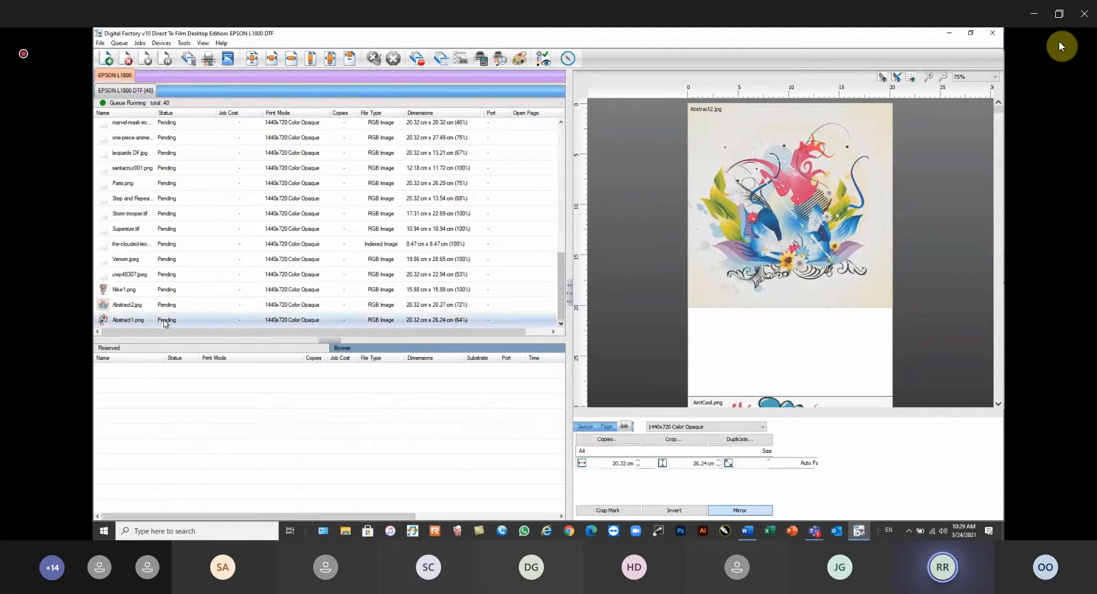
left_click_drag(895, 370, 717, 154)
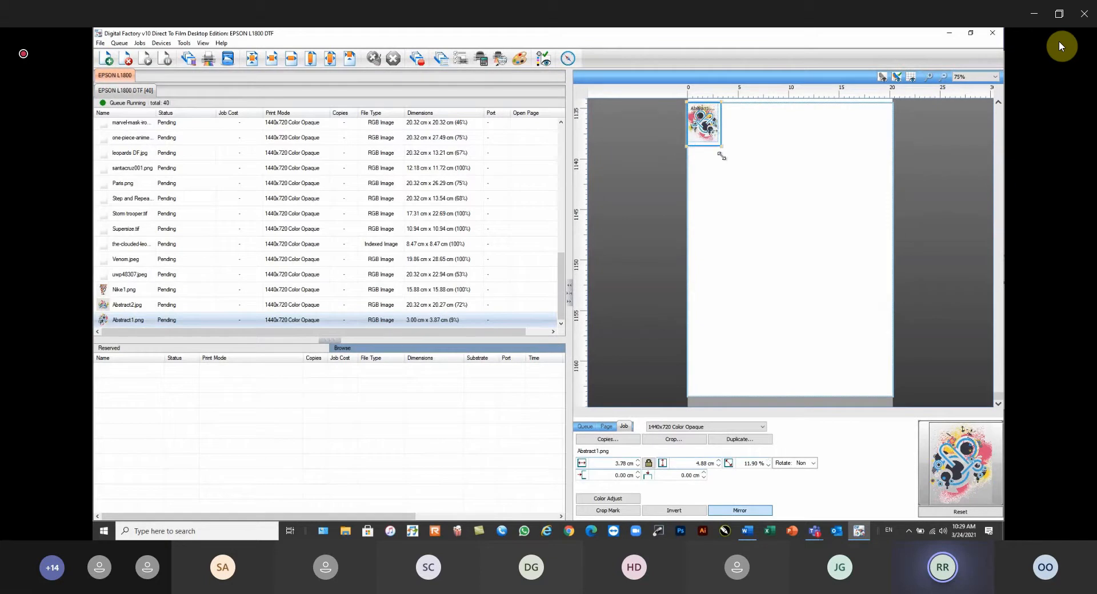
Lay out copies of Abstract1.png in an alternating row offset pattern with 5 columns, 5 rows and a 1/2 ratio
left_click(622, 441)
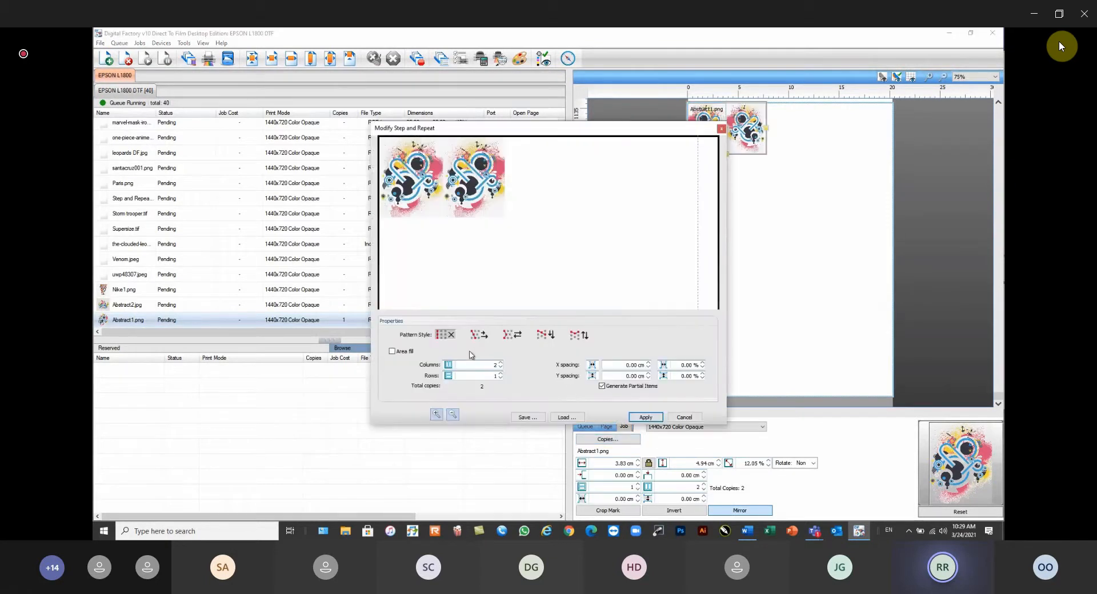
left_click(512, 335)
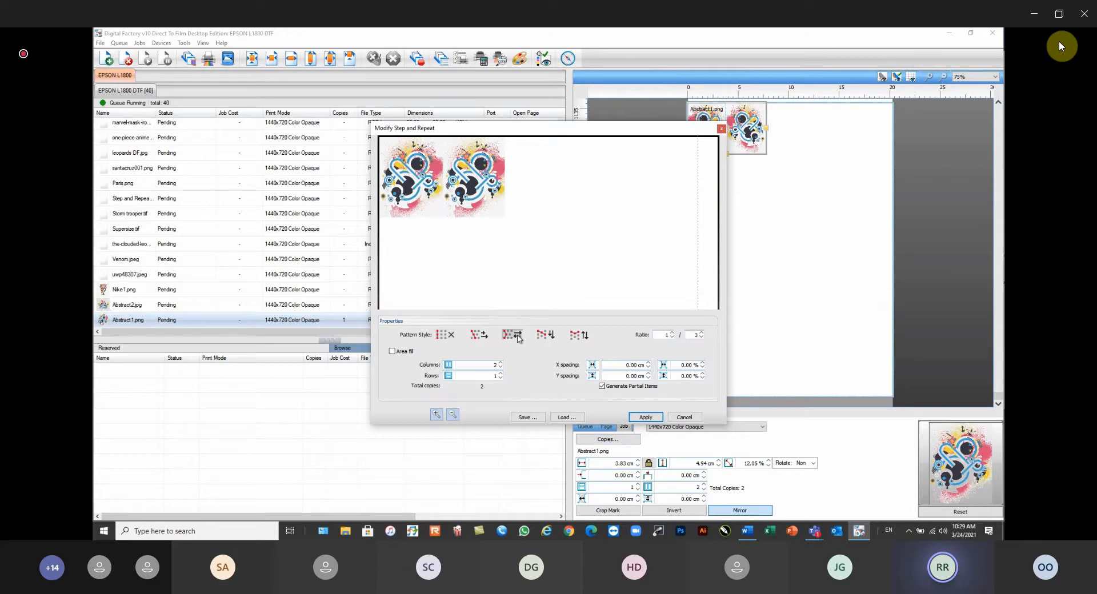
left_click(500, 363)
left_click(500, 362)
left_click(500, 362)
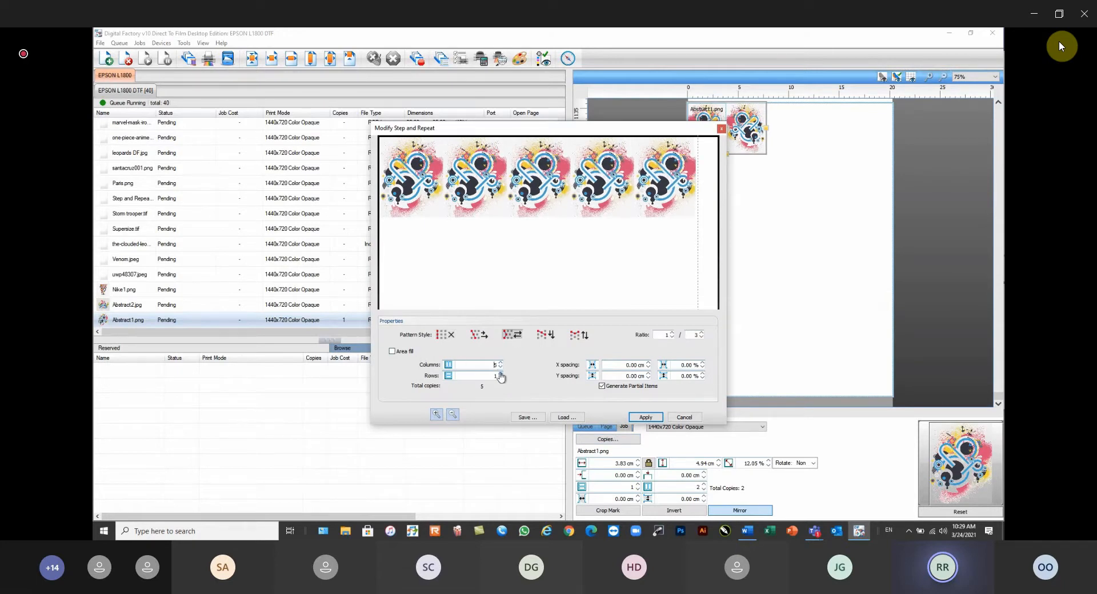
left_click(500, 373)
left_click(499, 374)
left_click(500, 374)
left_click(500, 374)
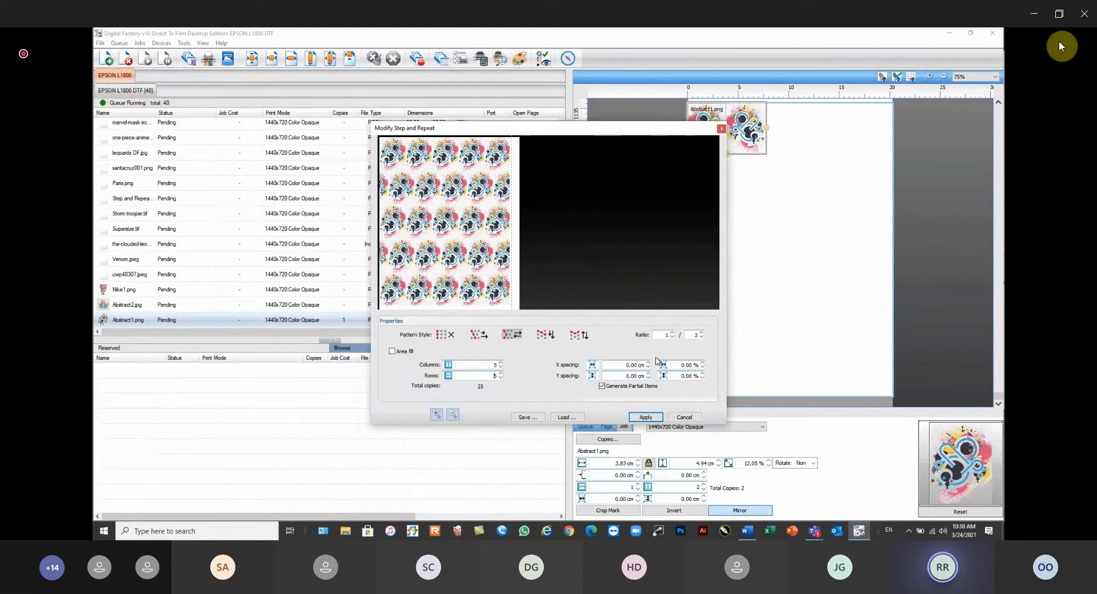
left_click(702, 332)
left_click(702, 338)
left_click(703, 338)
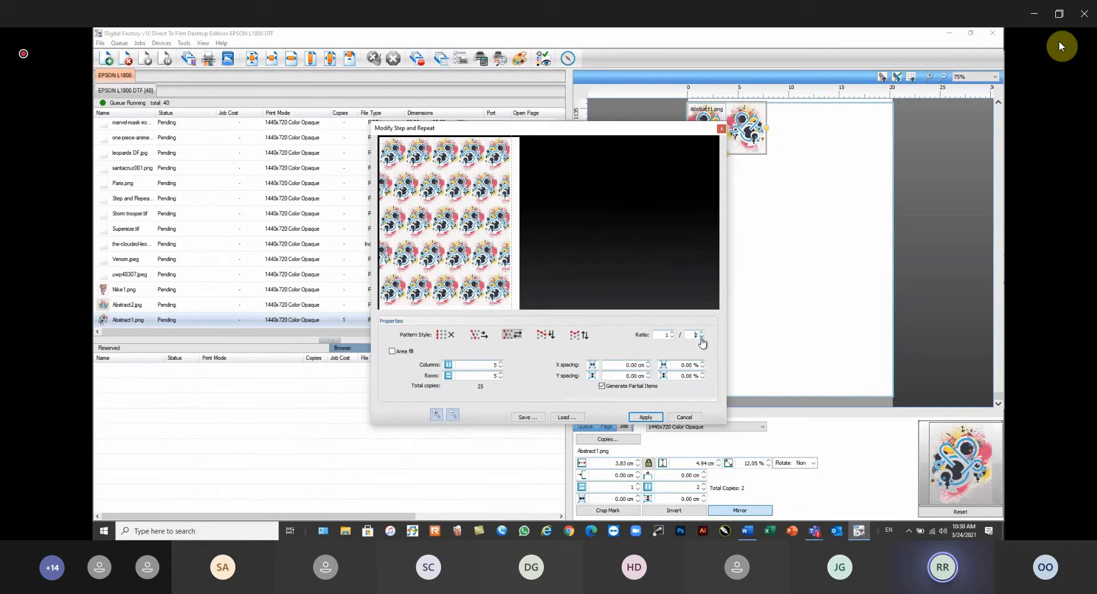
Overlap the Abstract1.png copies by setting the X spacing to -0.30 cm and the Y spacing to -1.20 cm
left_click(648, 368)
left_click(648, 367)
left_click(648, 367)
left_click(648, 368)
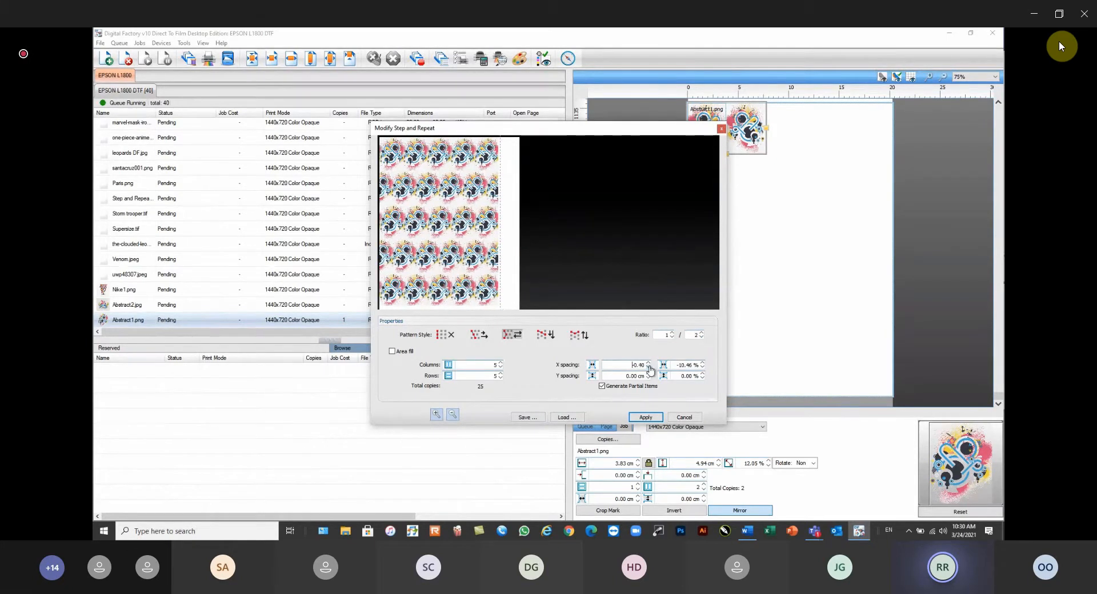
left_click(648, 363)
left_click(648, 363)
left_click(648, 378)
left_click(648, 378)
left_click(648, 378)
left_click(648, 379)
left_click(648, 378)
left_click(648, 378)
left_click(648, 379)
left_click(648, 378)
left_click(648, 379)
left_click(648, 378)
left_click(648, 379)
left_click(648, 379)
left_click(648, 367)
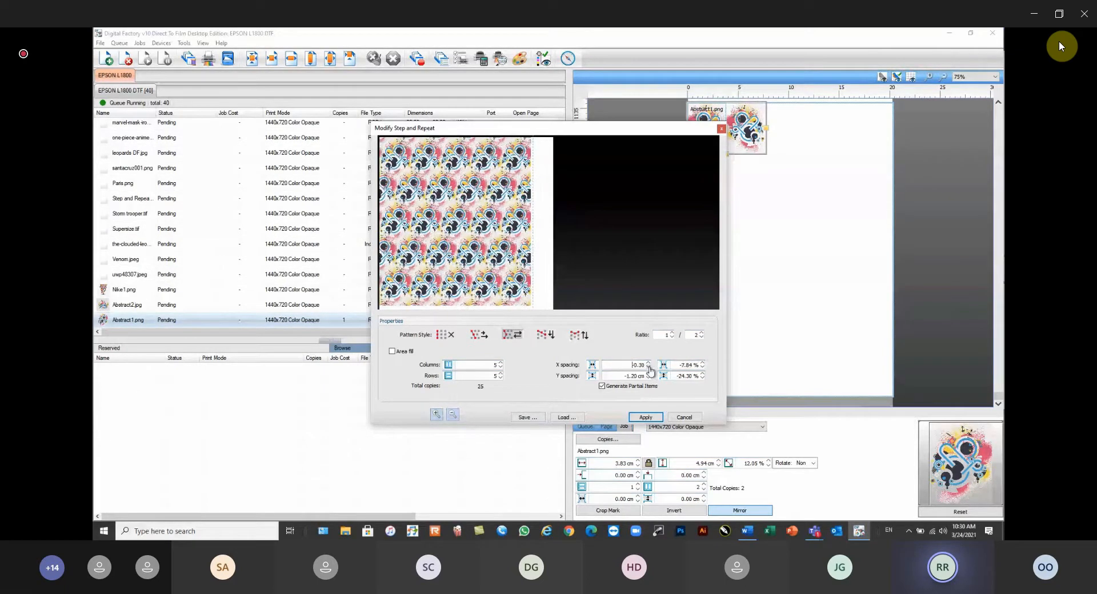
Apply step-and-repeat spacing of -0.40 cm in X and -1.40 cm in Y with 7 rows, and centre the pattern on the page
left_click(648, 378)
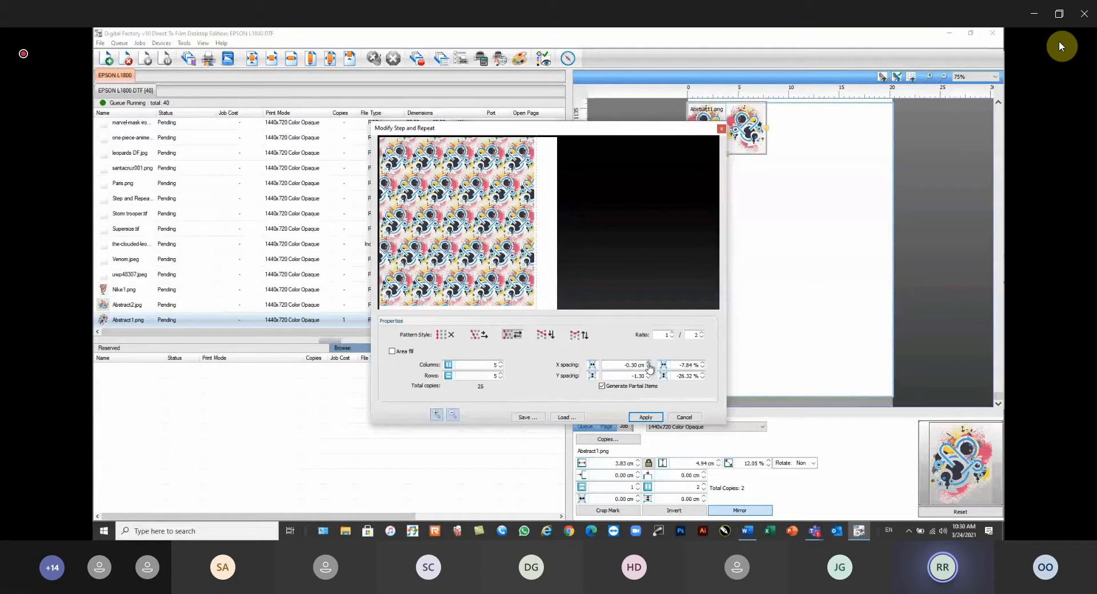
left_click(649, 367)
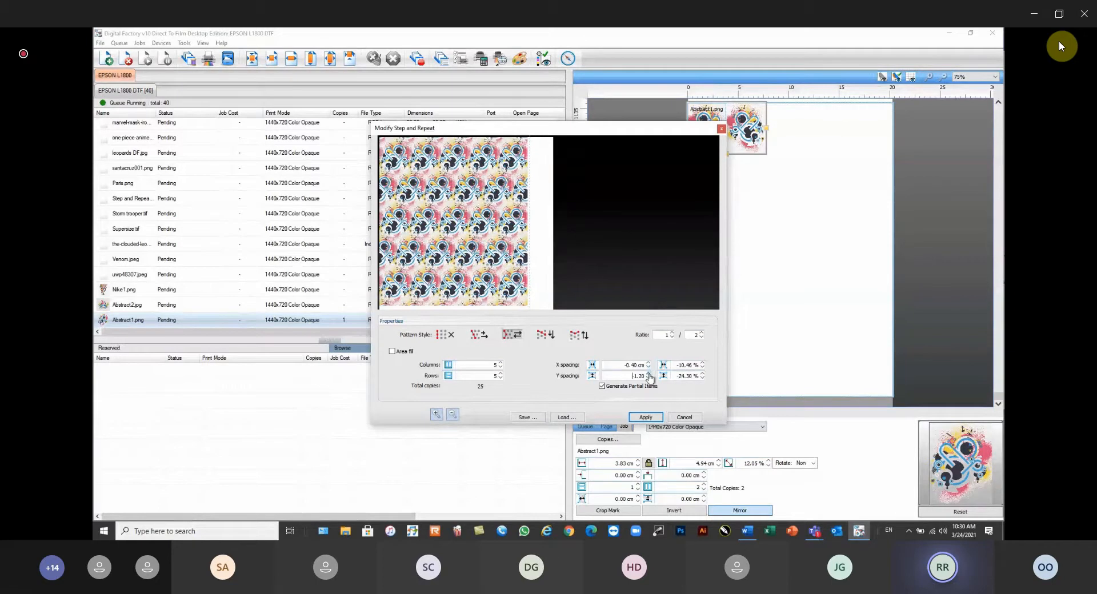
left_click(649, 379)
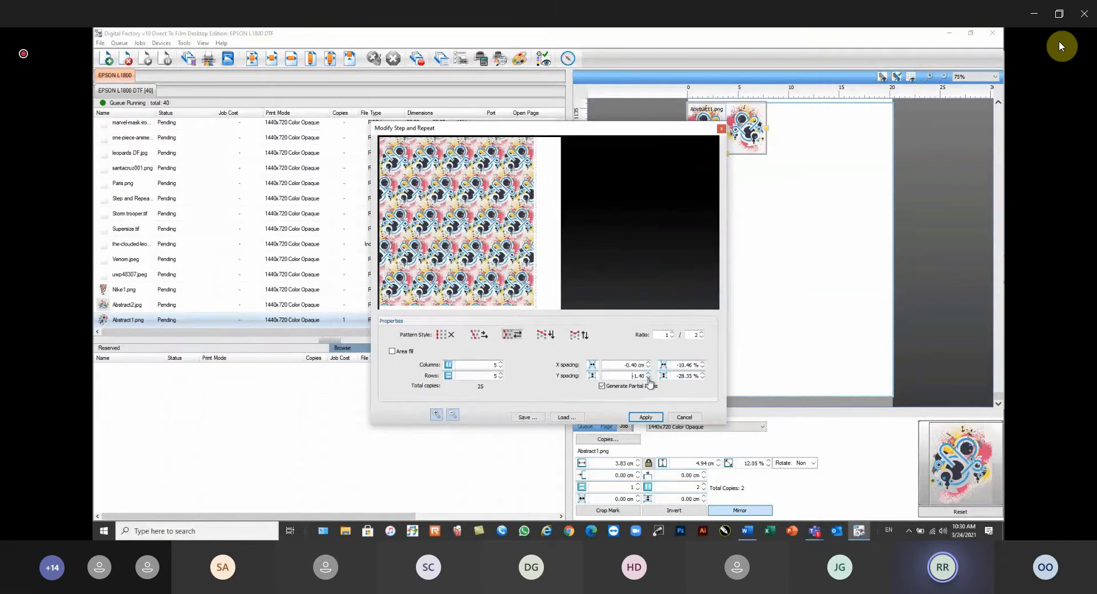
left_click(500, 374)
left_click(500, 375)
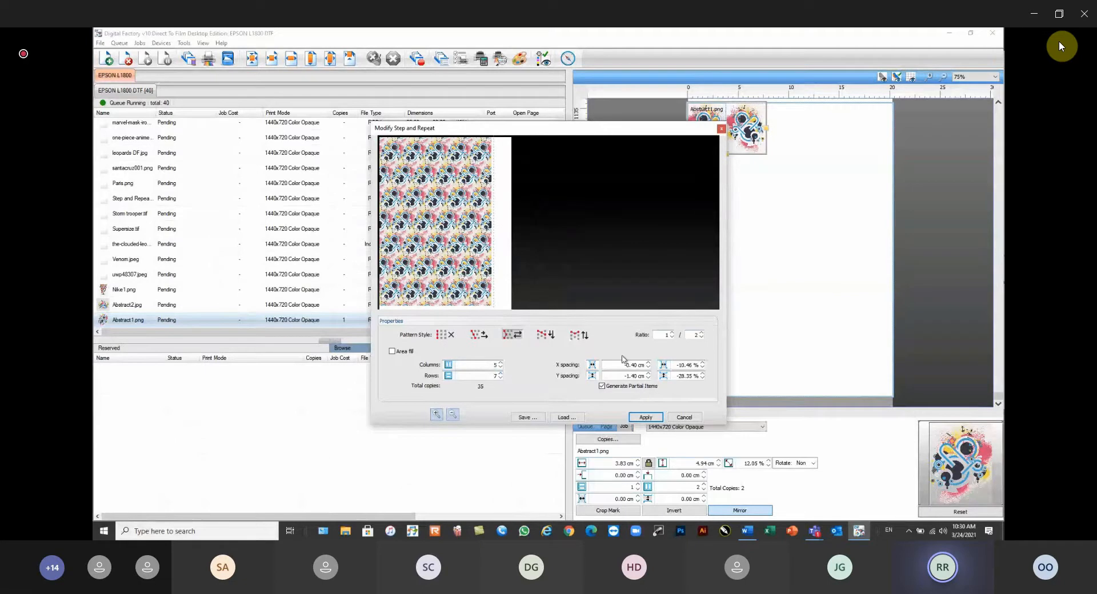
left_click(646, 417)
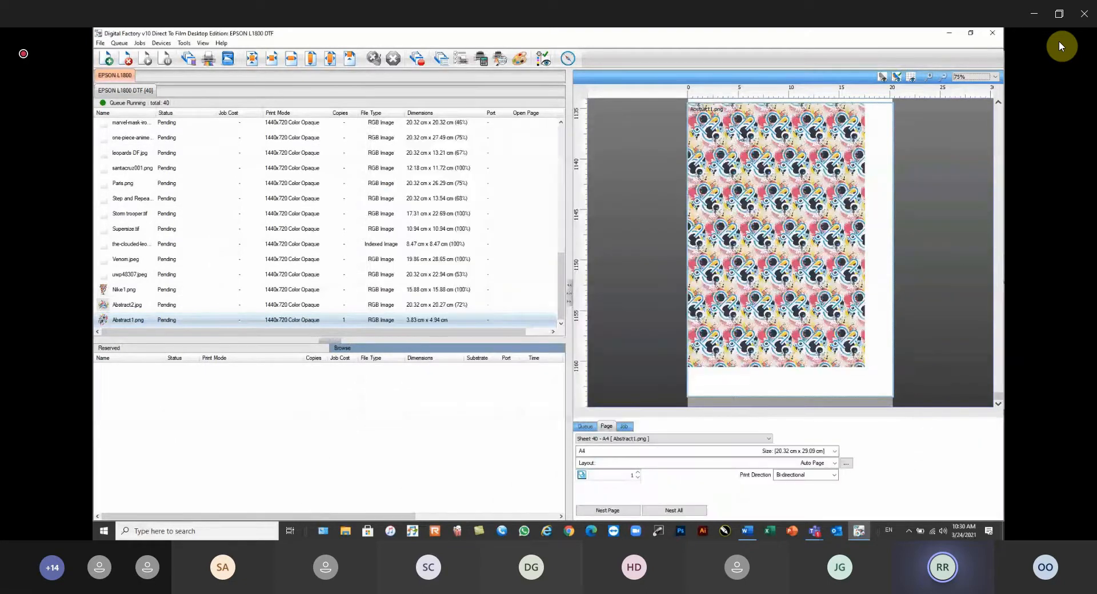
left_click(823, 182)
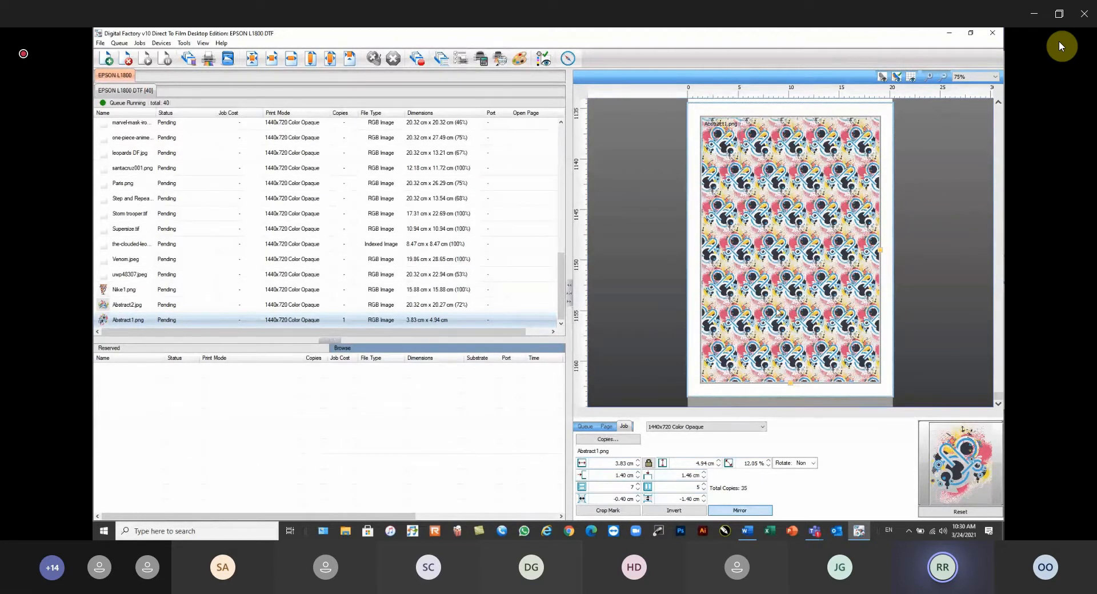
Remove the Abstract1.png job from the print queue
left_click(136, 318)
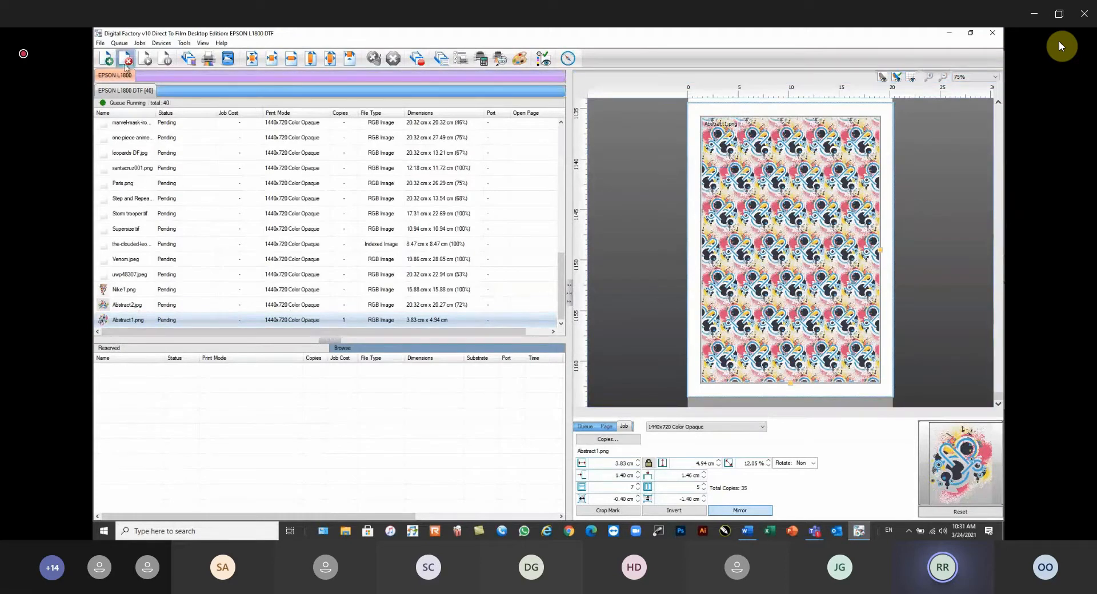
left_click(125, 64)
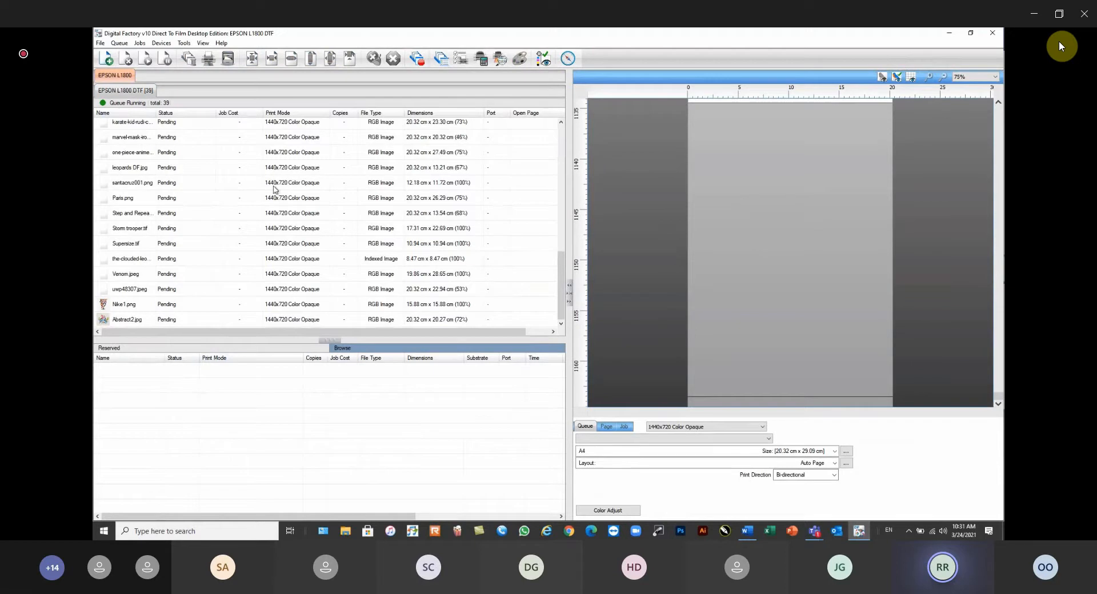
scroll(176, 176, "up", 2)
scroll(510, 185, "down", 1)
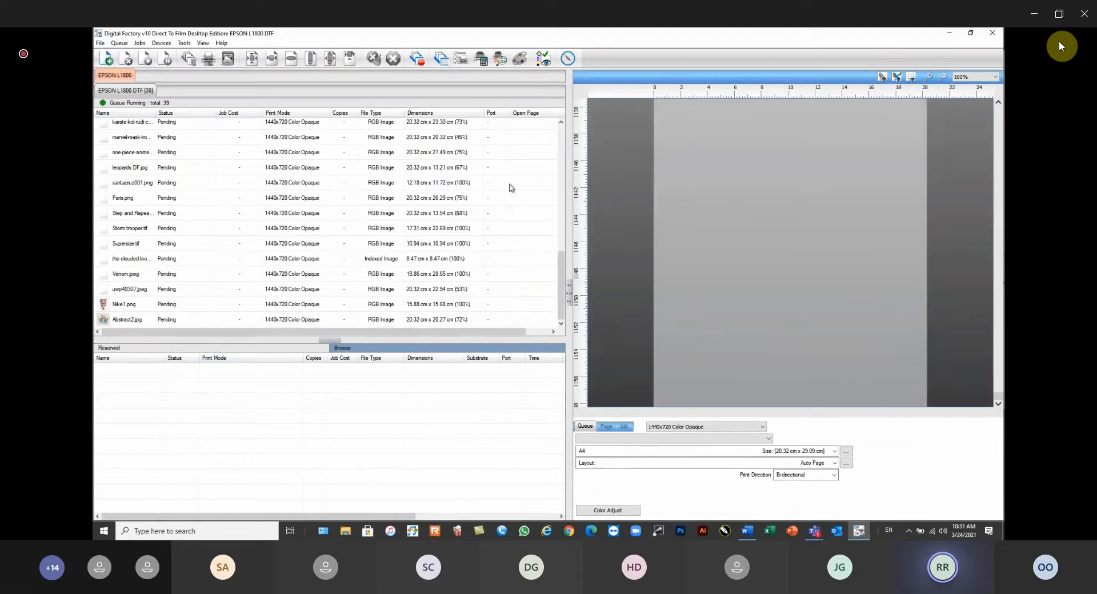
scroll(762, 185, "down", 1)
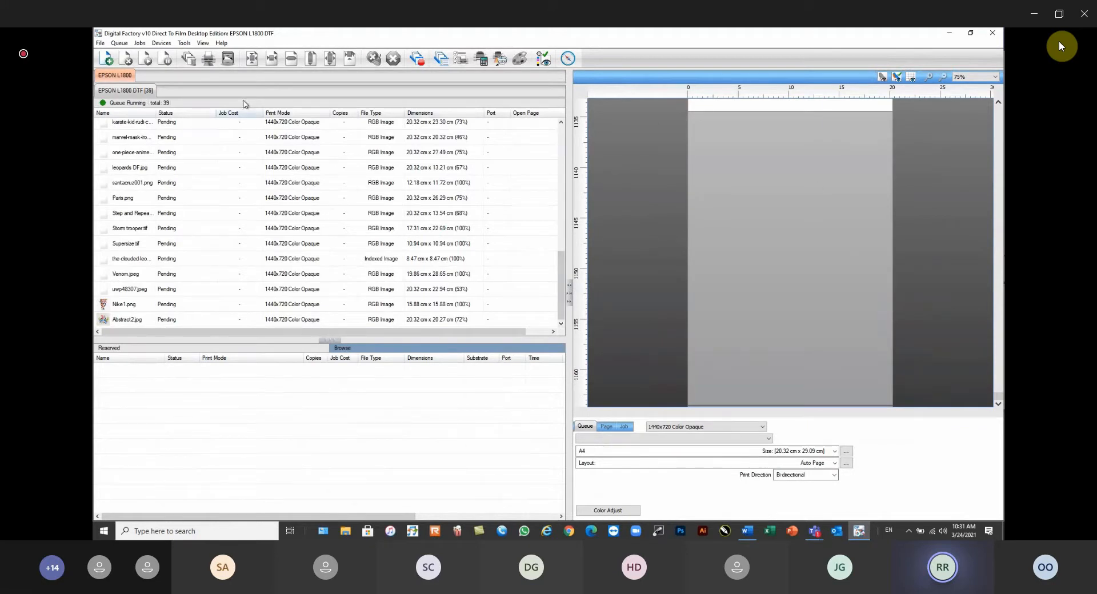
left_click(100, 43)
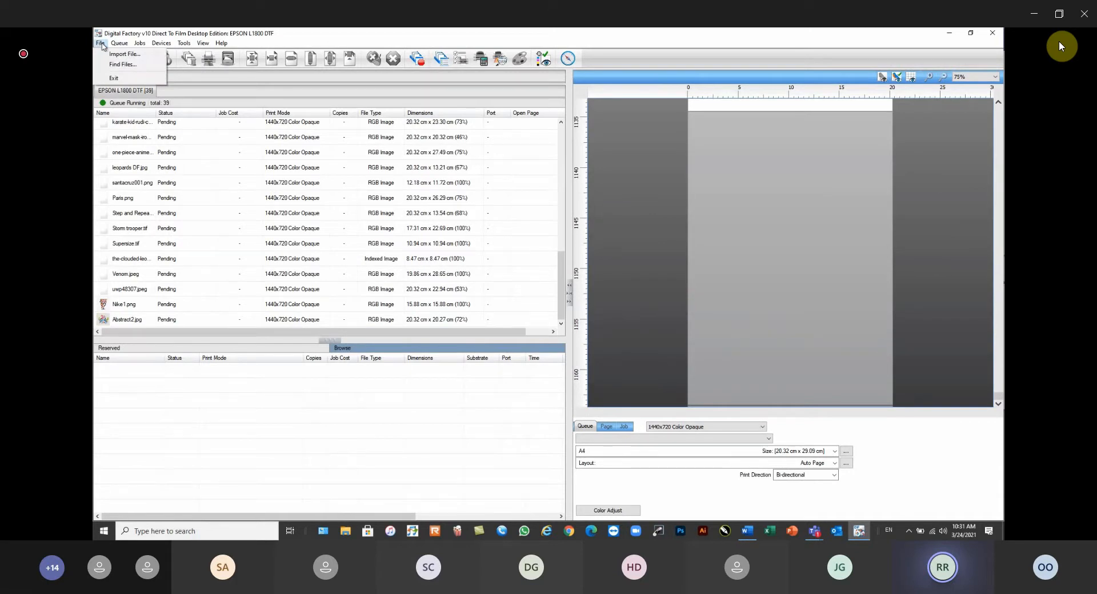
left_click(120, 44)
left_click(119, 44)
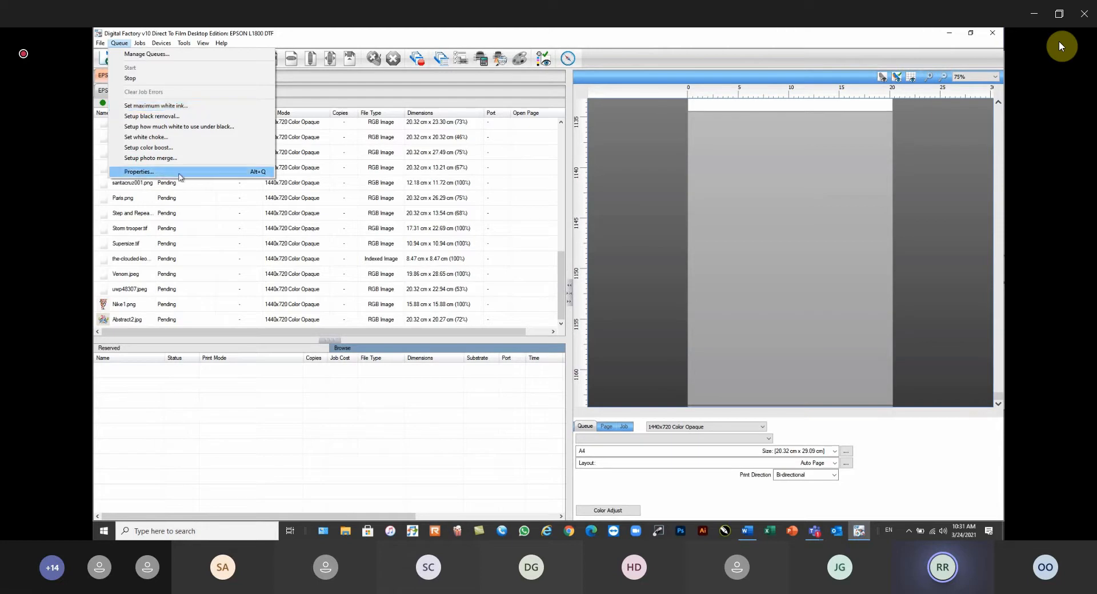
left_click(176, 106)
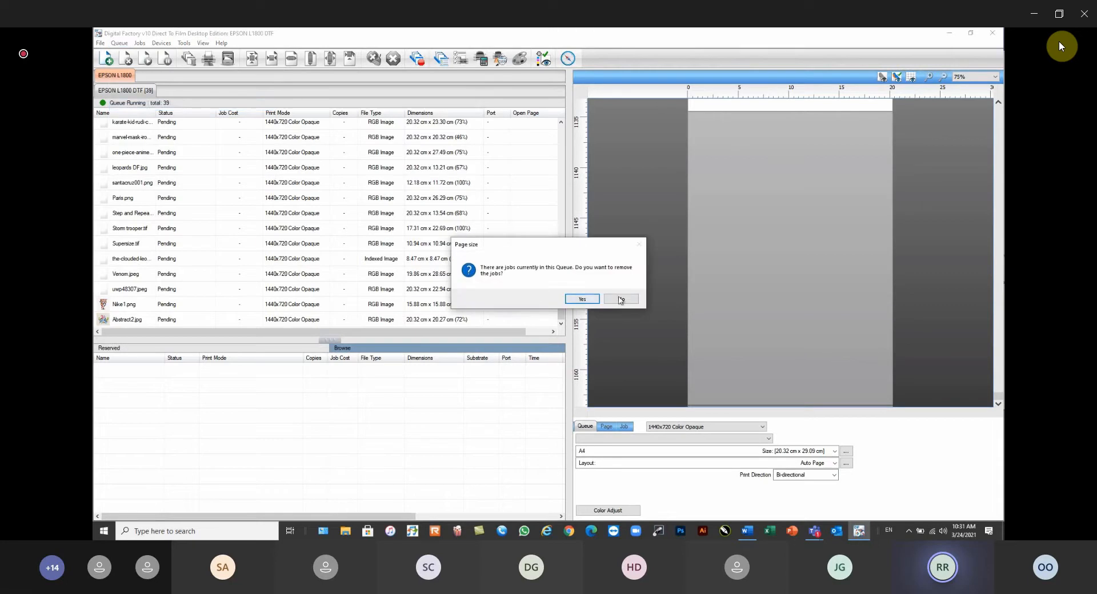
left_click(621, 300)
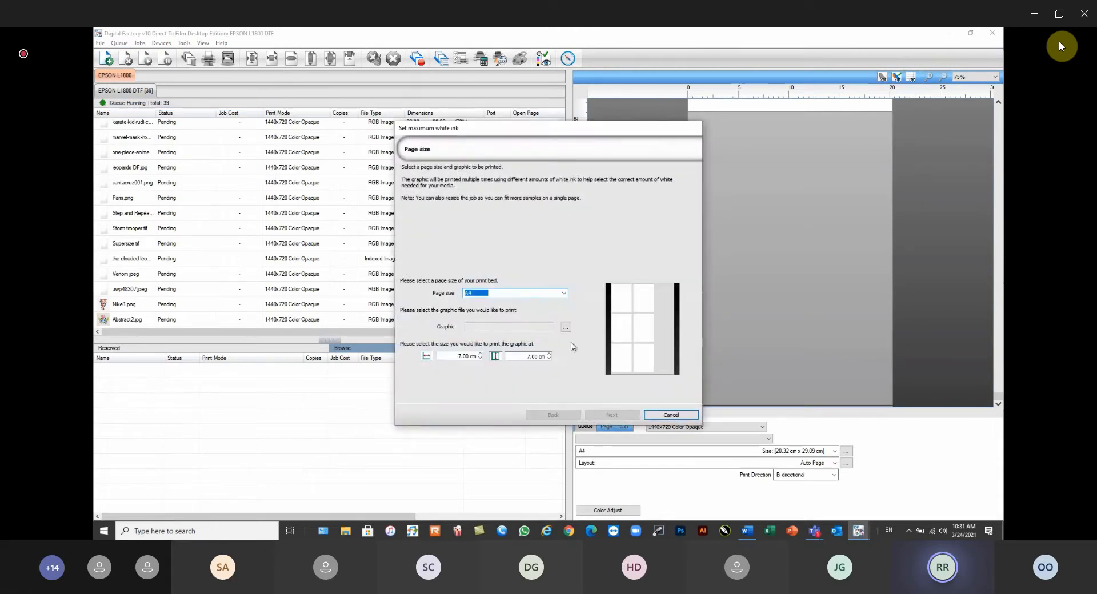
left_click(564, 293)
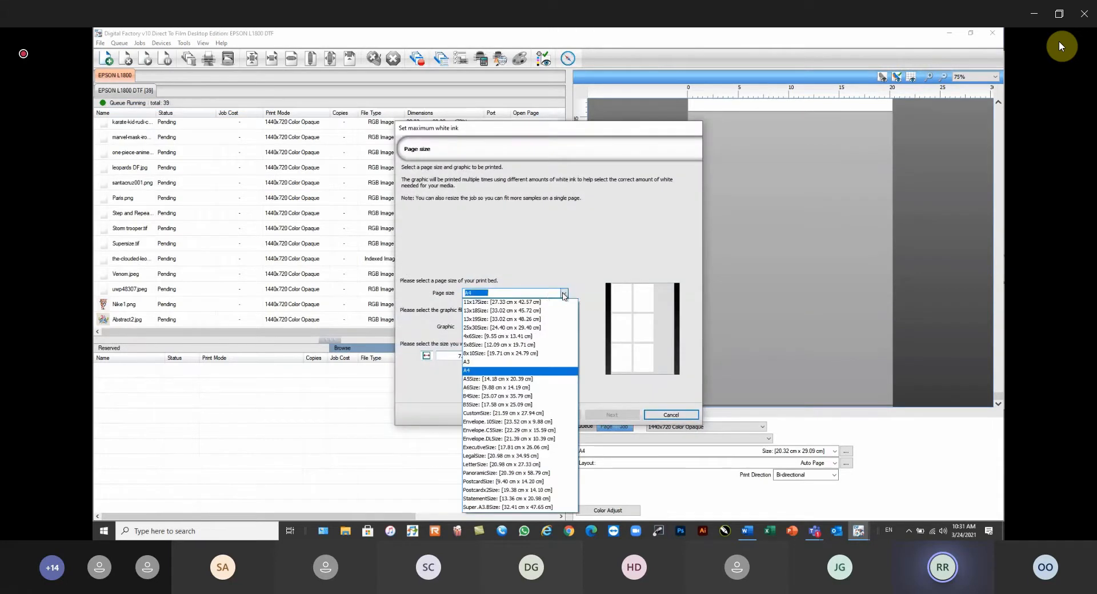
left_click(486, 363)
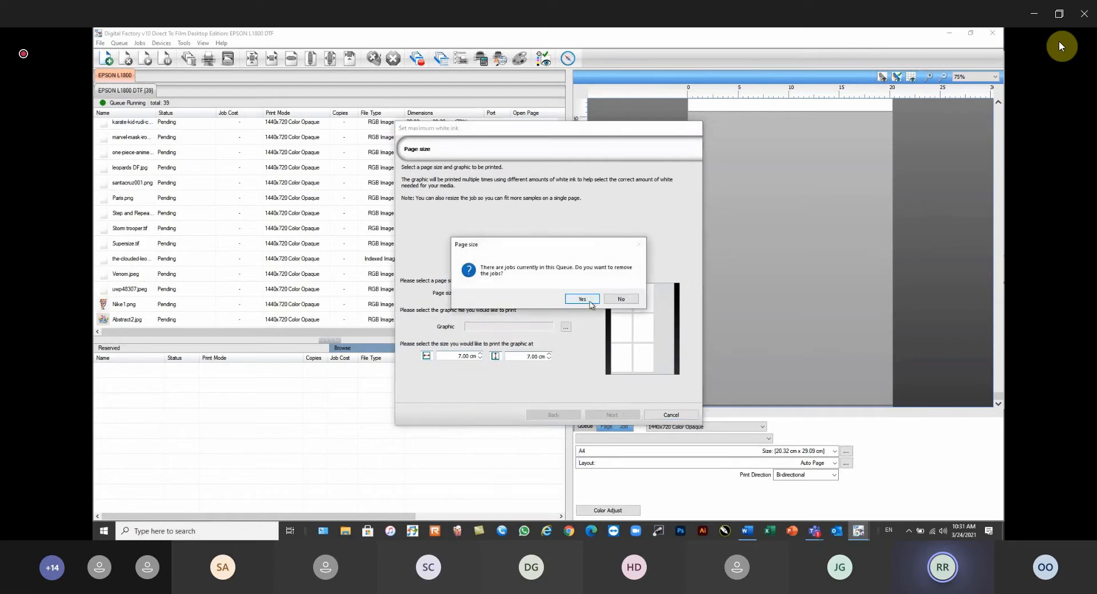
left_click(620, 299)
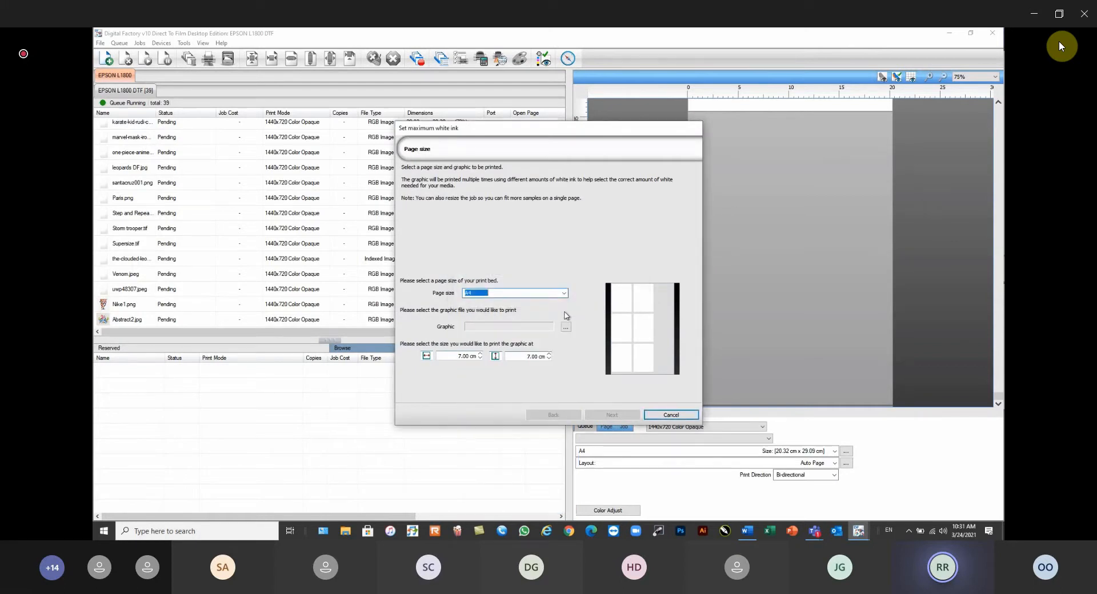
left_click(568, 330)
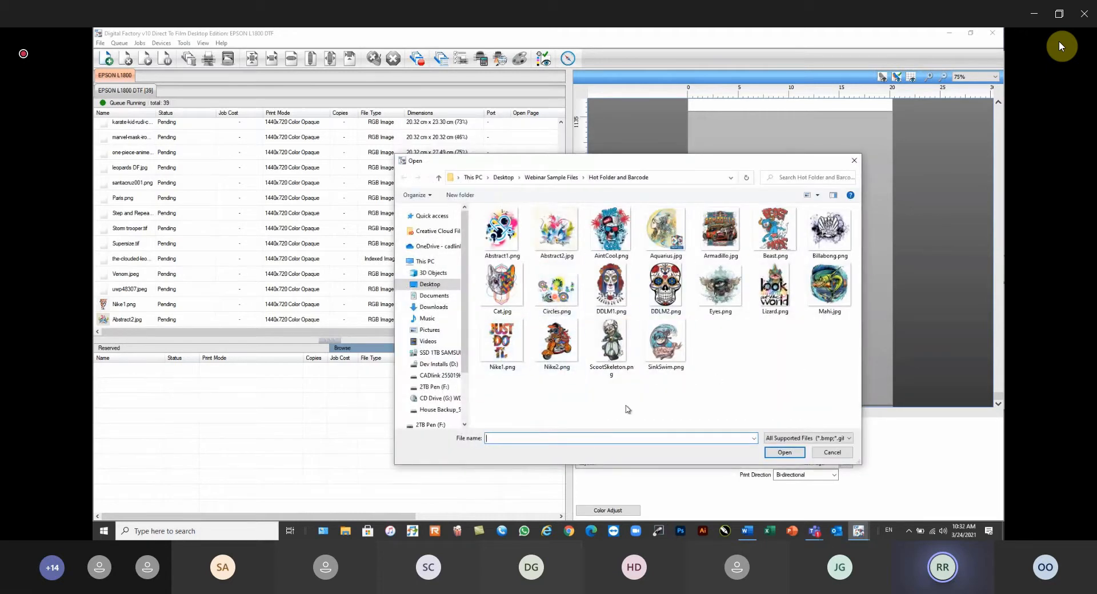
left_click(612, 259)
left_click(779, 455)
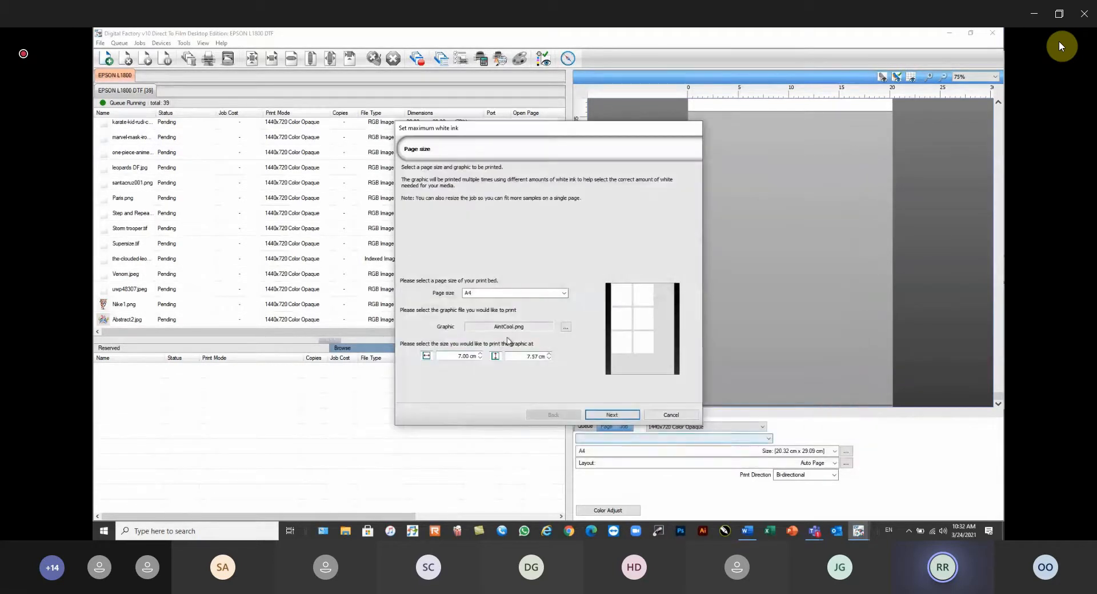
left_click_drag(456, 356, 523, 361)
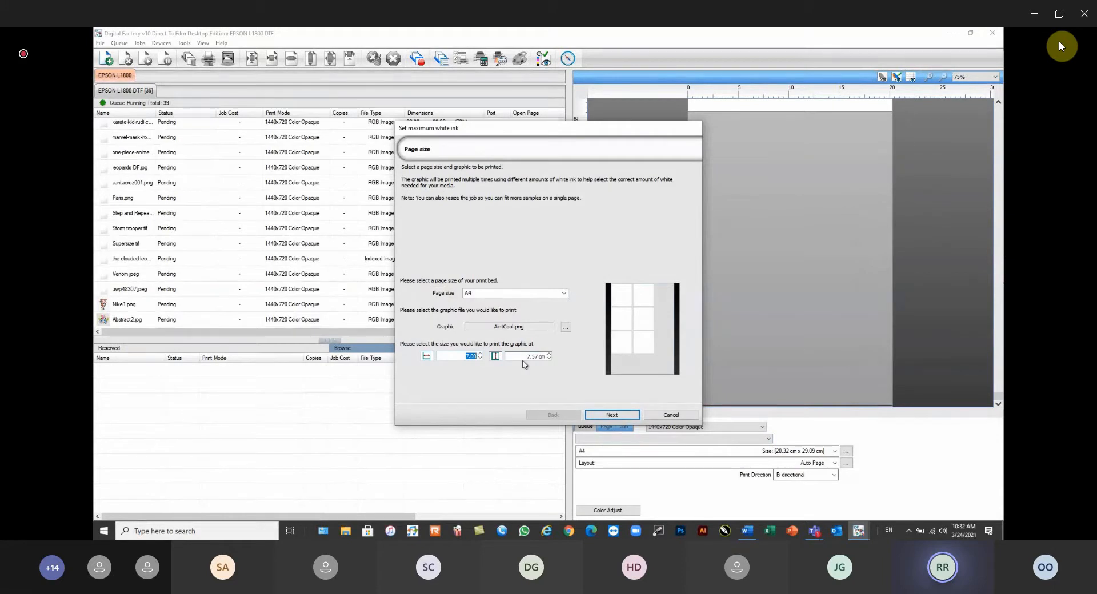
left_click(627, 416)
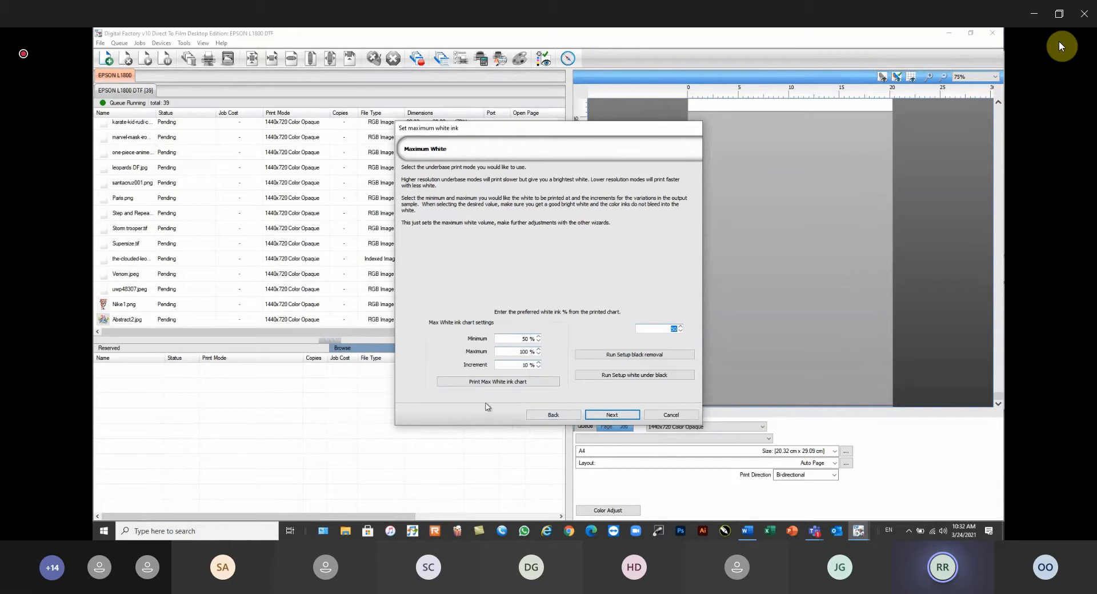
left_click_drag(535, 135, 679, 158)
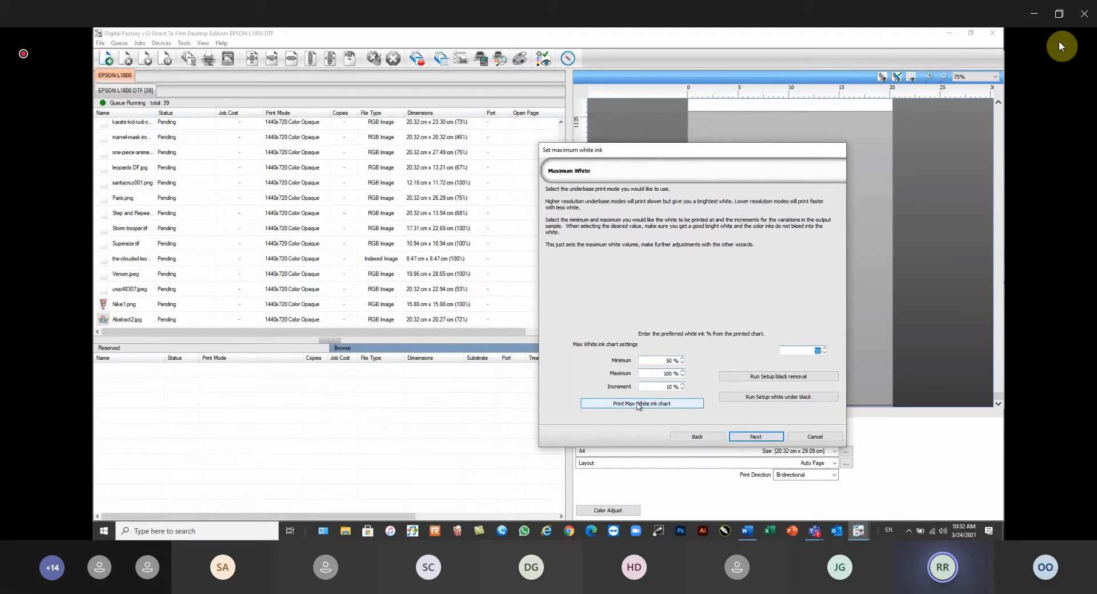
left_click(815, 436)
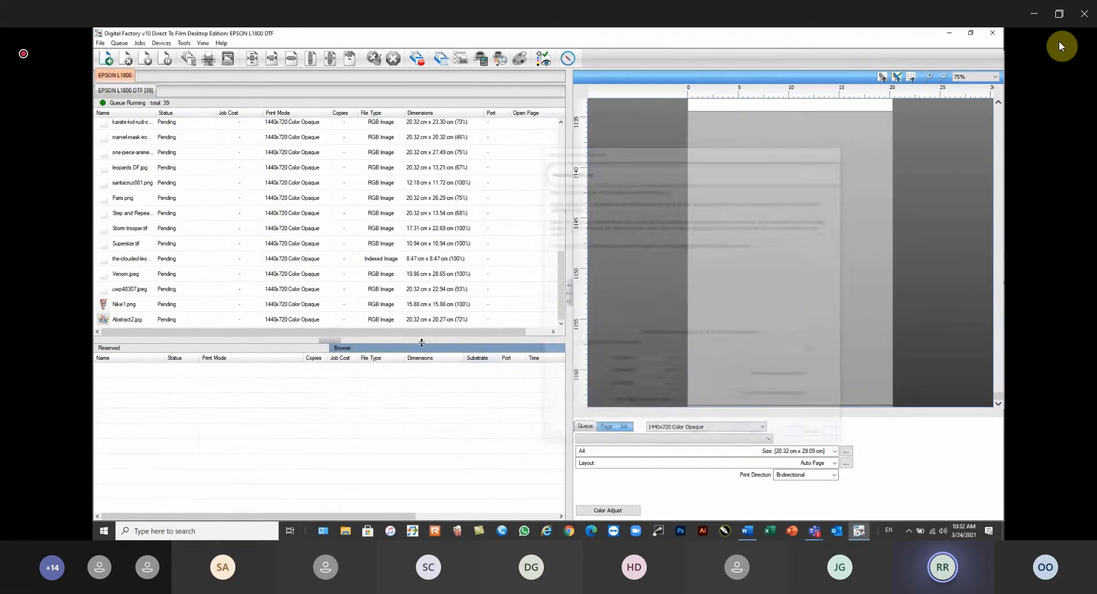
Select every job in the queue from the first to the last and remove them all
left_click(153, 127)
scroll(156, 128, "up", 2)
scroll(156, 128, "up", 4)
left_click_drag(561, 205, 567, 301)
left_click(152, 127)
left_click(211, 316, "shift")
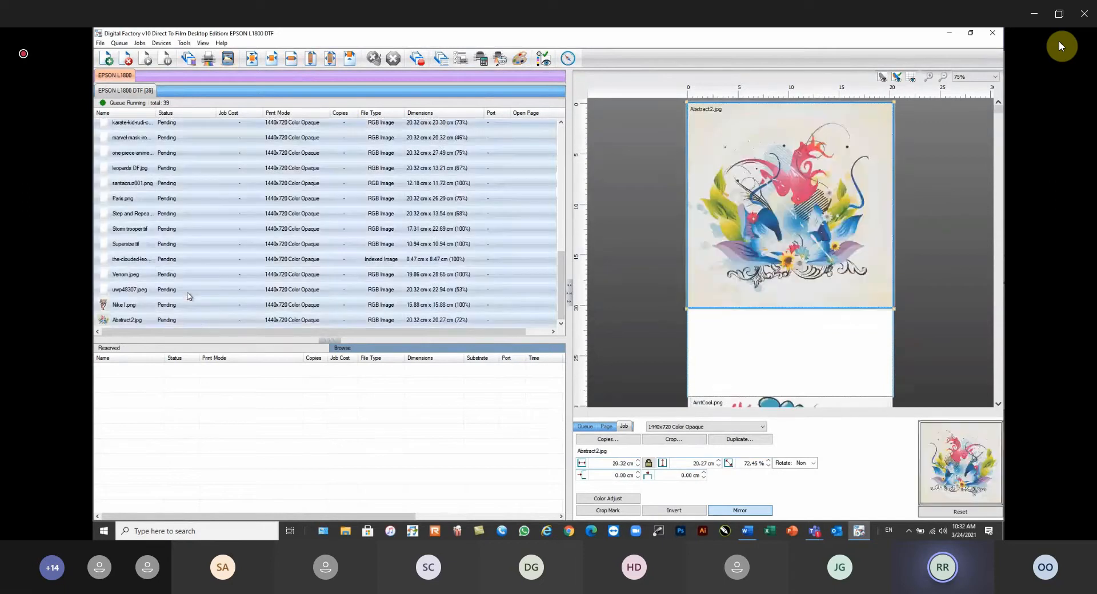
left_click(127, 58)
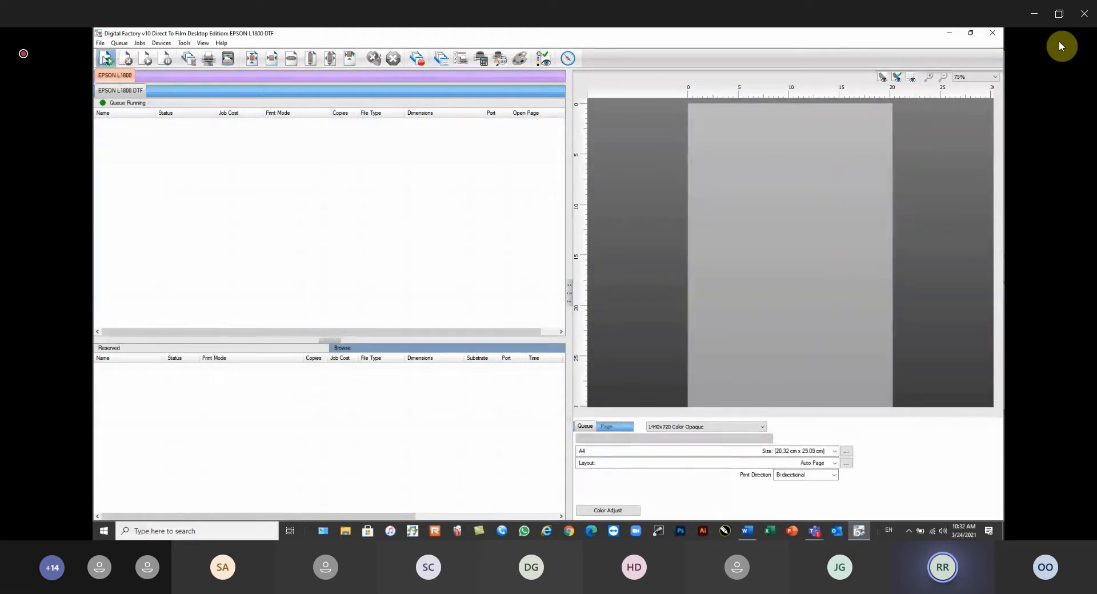
Start the maximum white ink setup with page size A3 and AintCool.png as the graphic to print
left_click(125, 44)
left_click(127, 108)
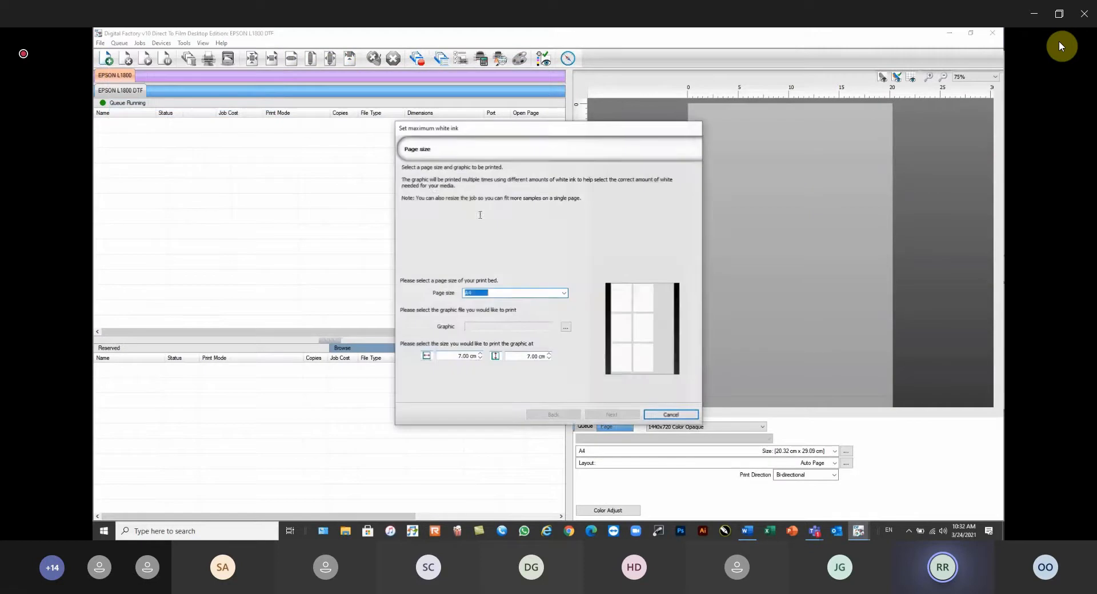
left_click(564, 292)
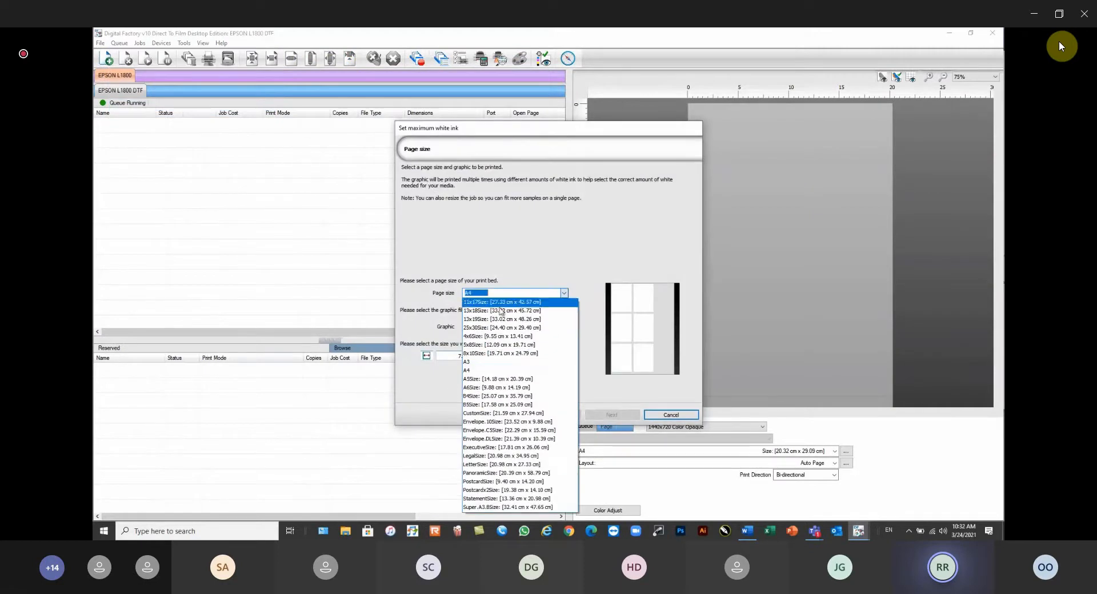
left_click(475, 362)
left_click(565, 326)
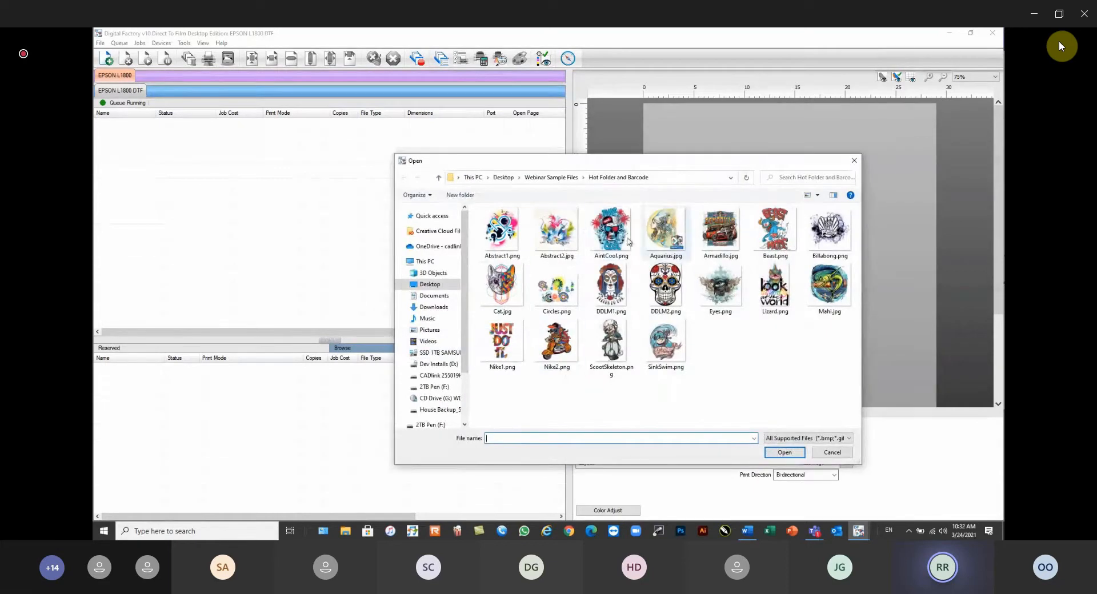
left_click(611, 232)
left_click(767, 453)
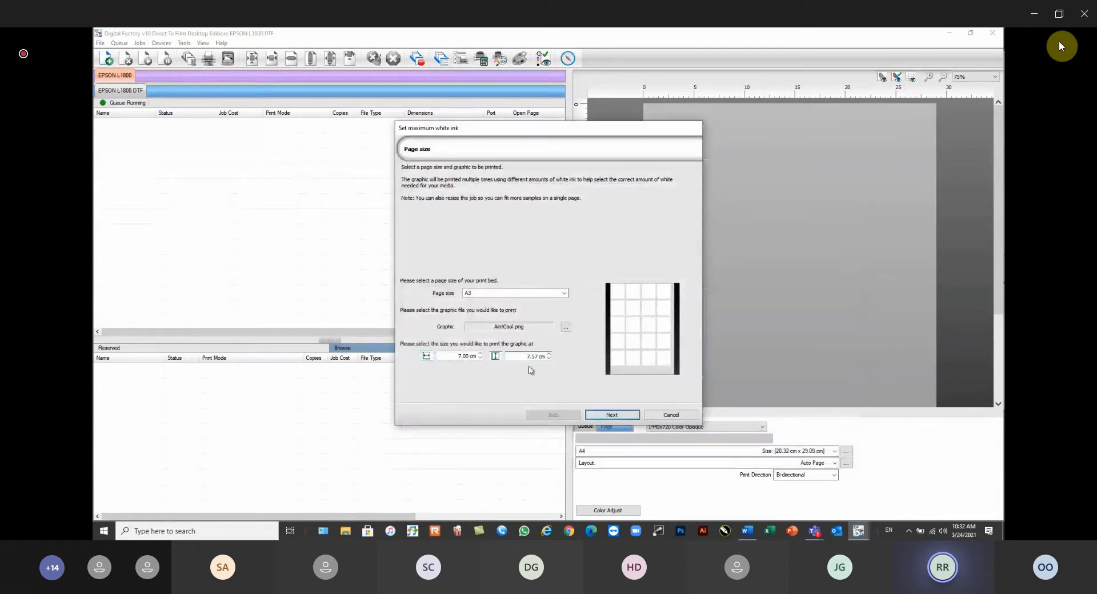
Set the graphic's print width to 12 cm and generate the maximum white ink chart
left_click(454, 355)
type("12")
key("Tab")
left_click(616, 416)
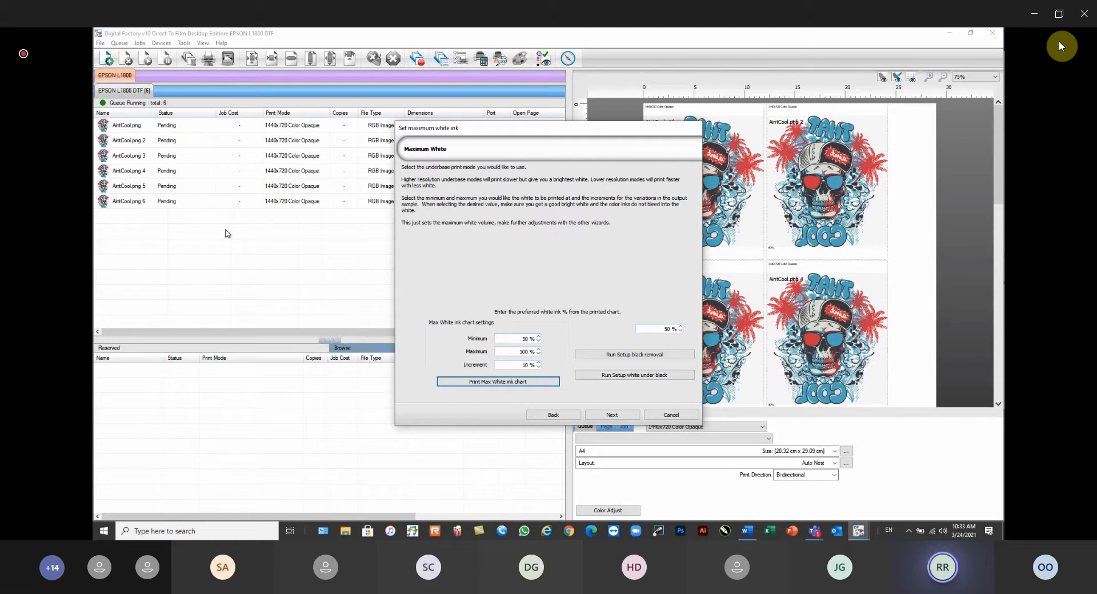
Select all six AintCool.png chart jobs in the queue and process them with RIP Only
left_click_drag(240, 244, 137, 123)
right_click(137, 126)
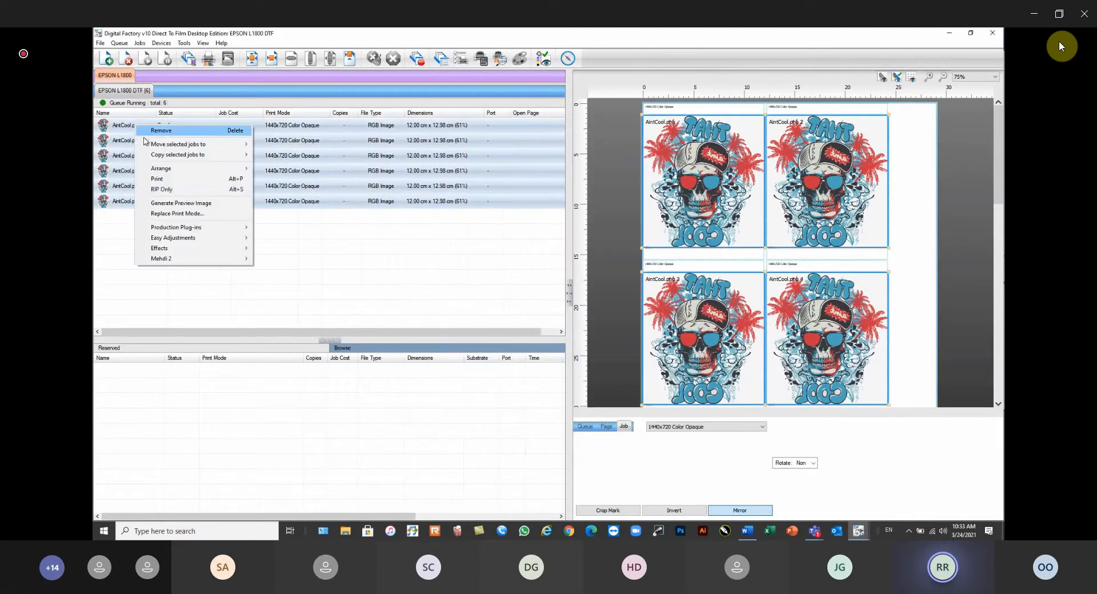
left_click(163, 189)
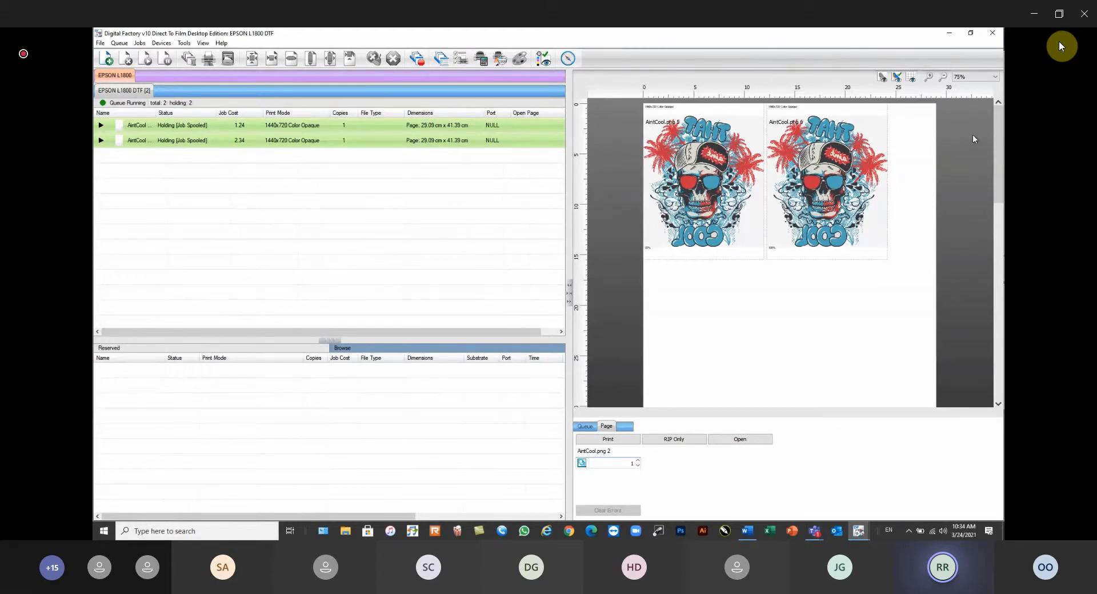
View the raw data of the page holding the four AintCool.png charts, keeping the film selection clear of the preview
scroll(759, 166, "down", 1)
scroll(784, 235, "down", 1)
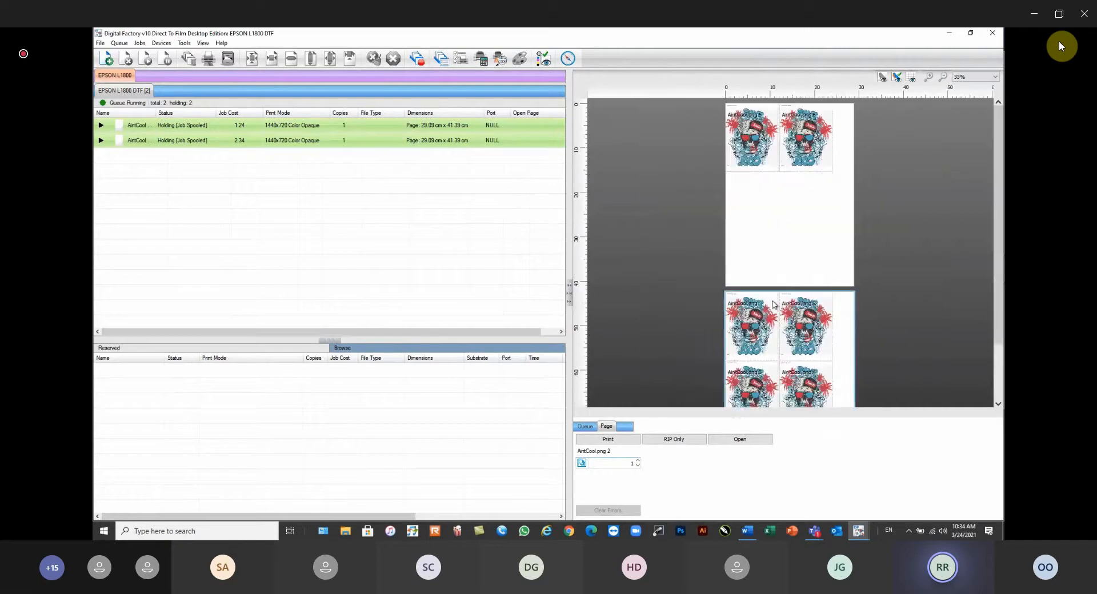
left_click(157, 126)
left_click(769, 323)
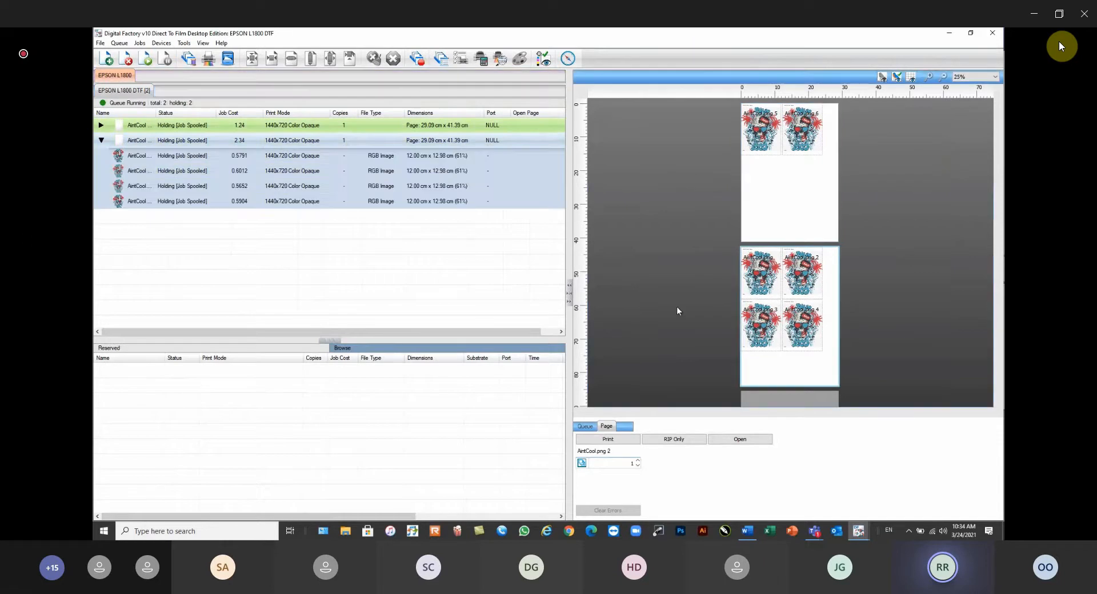
right_click(162, 141)
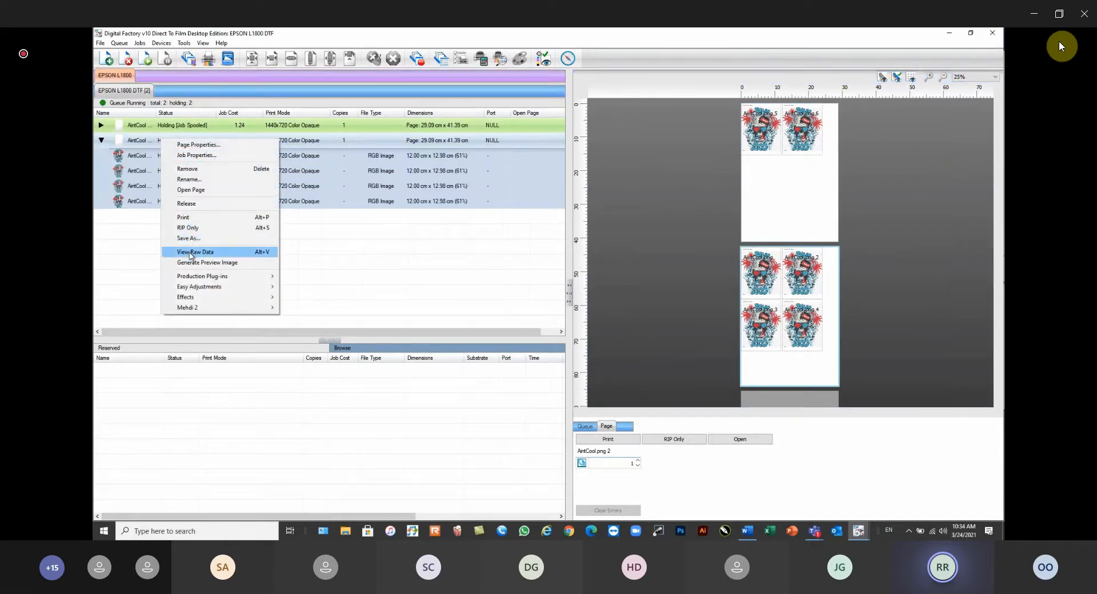
left_click(132, 253)
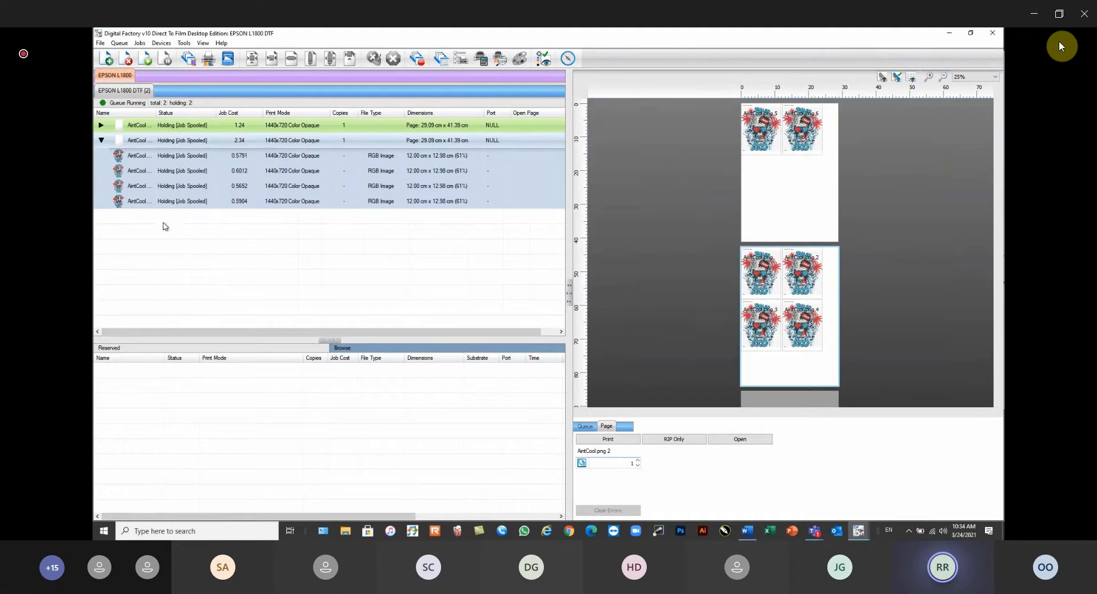
right_click(180, 140)
left_click(219, 252)
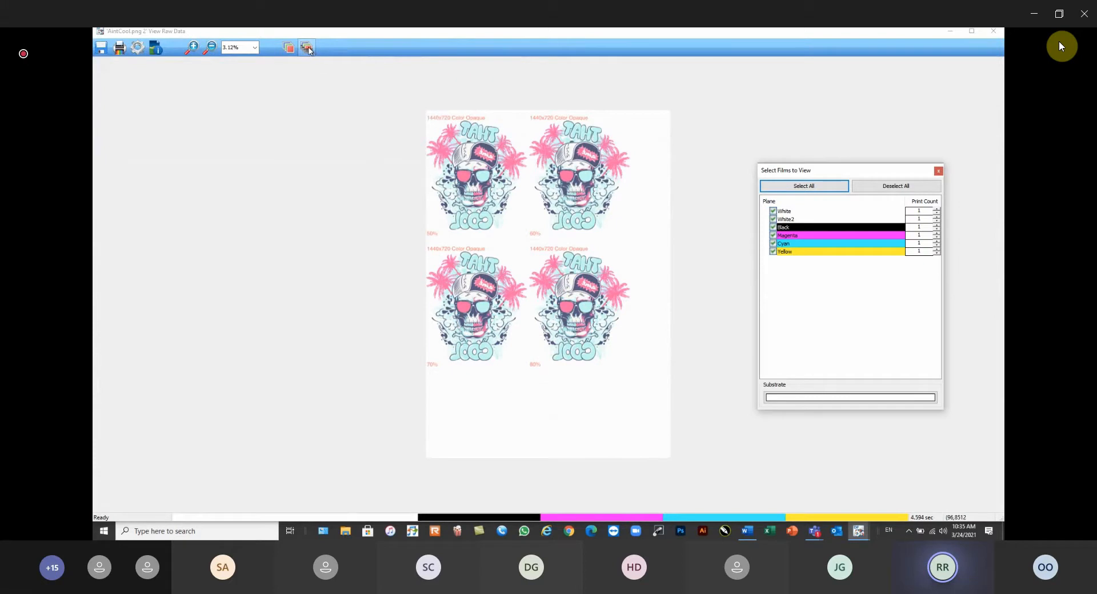
left_click_drag(836, 172, 766, 123)
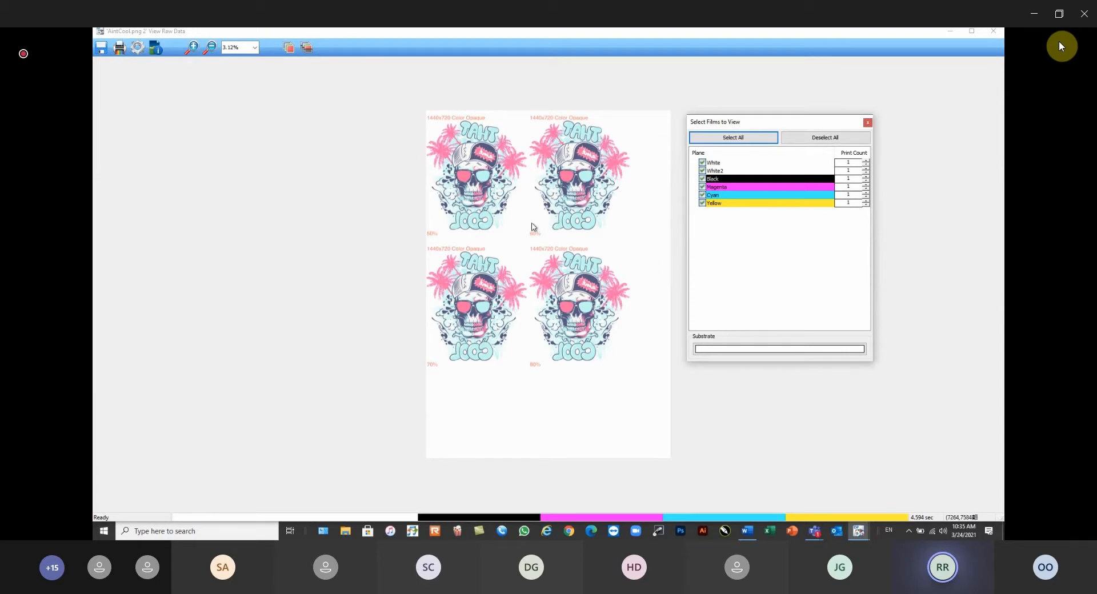
Render the white ink in dark tones and show only the White and White2 films
left_click(307, 48)
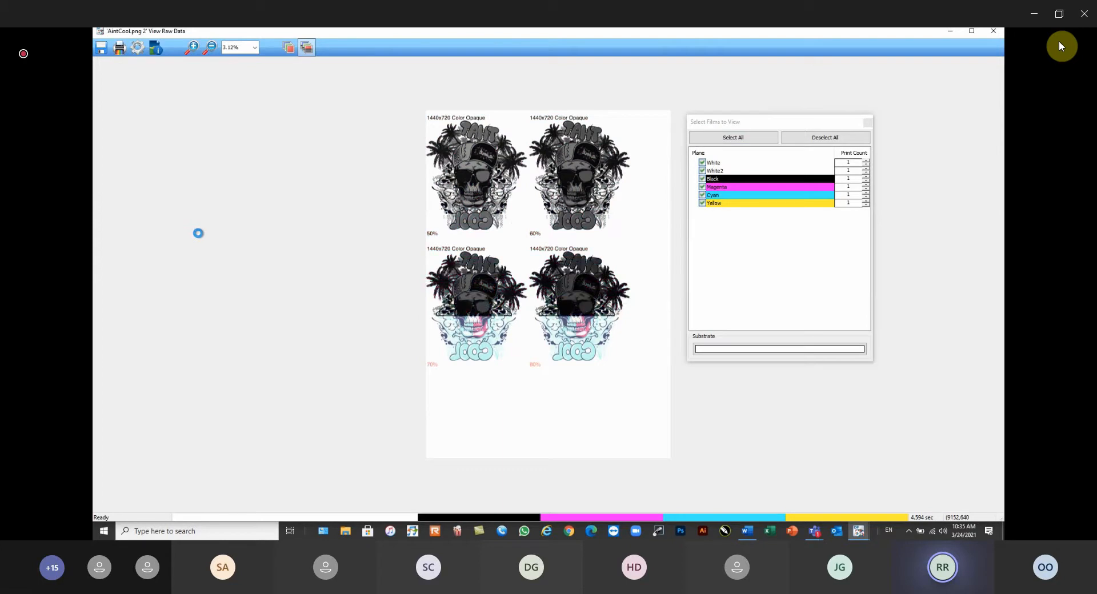
left_click(702, 204)
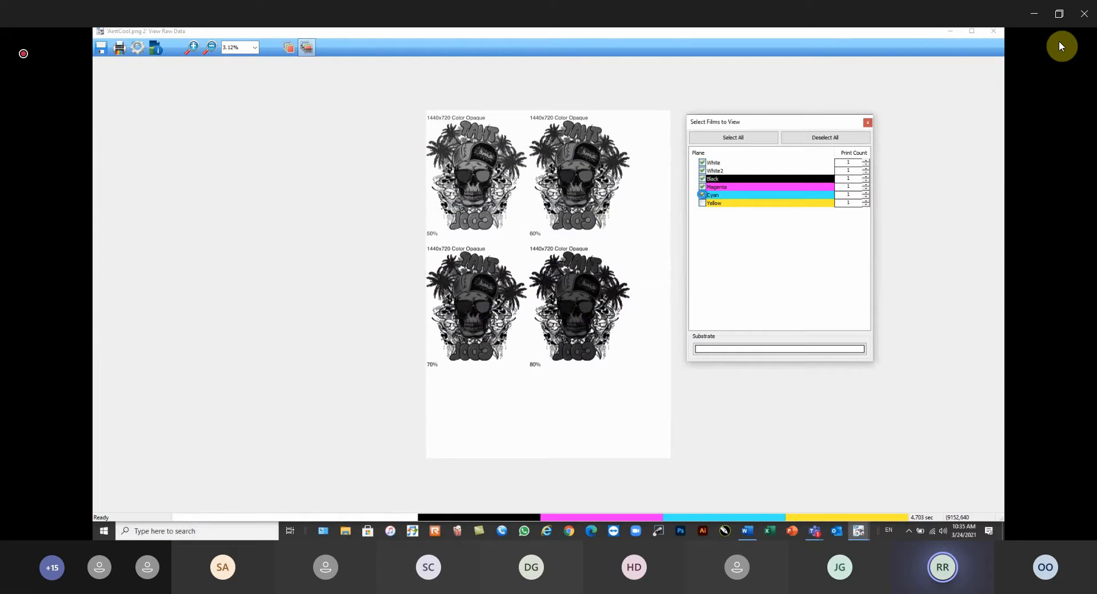
left_click(811, 138)
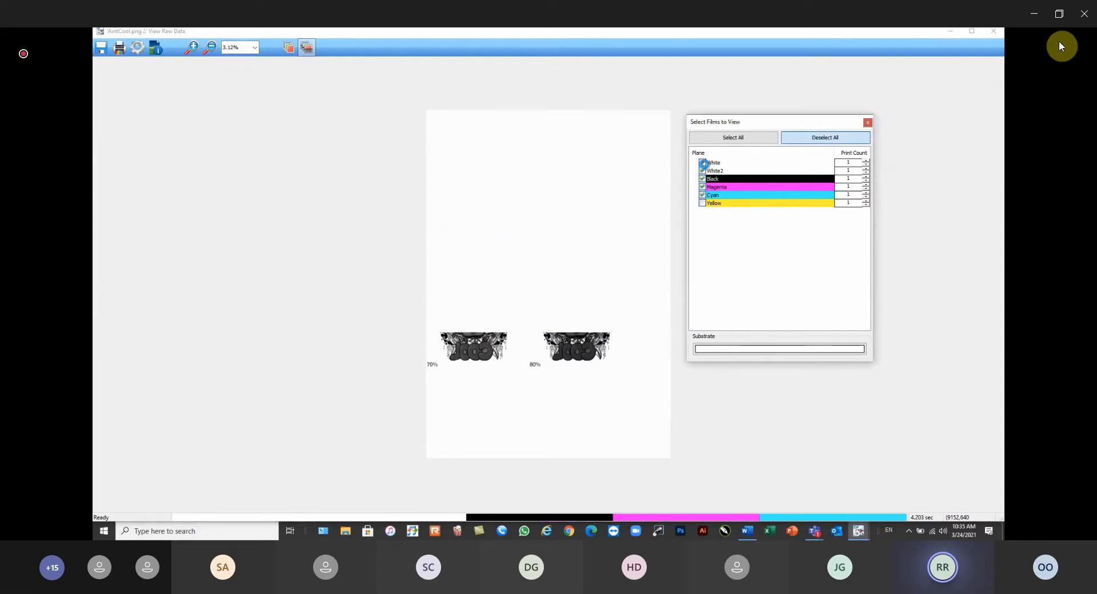
left_click(702, 162)
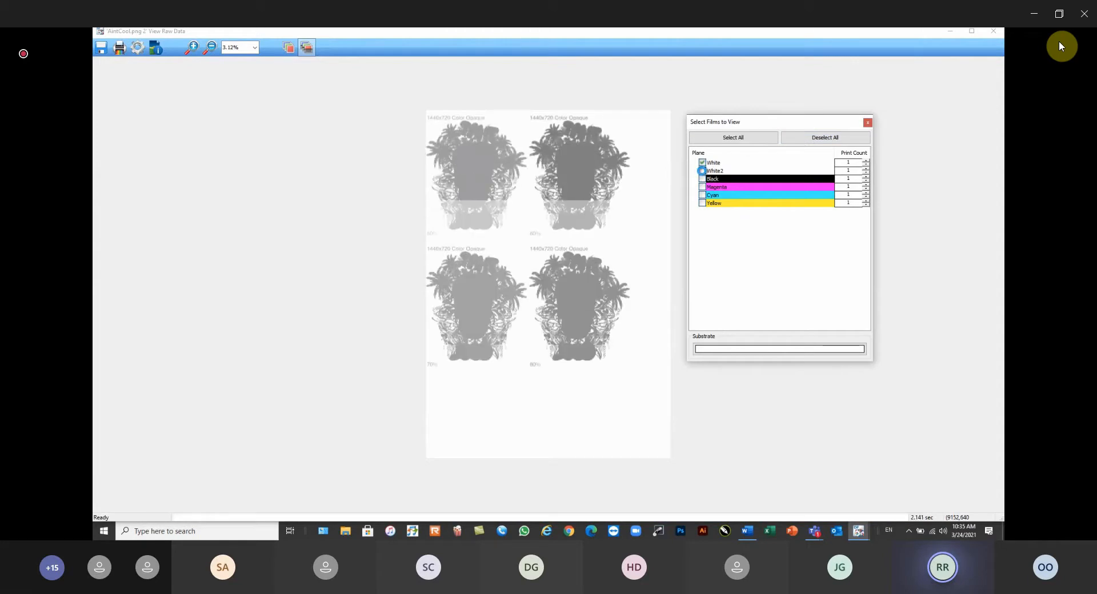
left_click(701, 171)
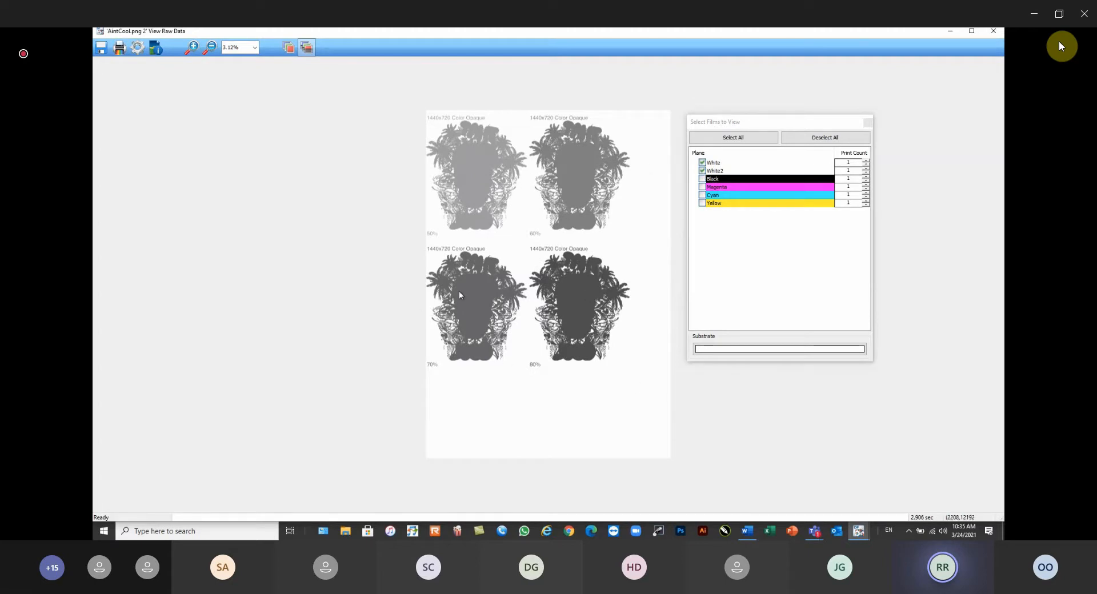
Compare the white density of the 50% to 80% charts at 6.25% zoom and close the raw data view
left_click(192, 46)
left_click(490, 168)
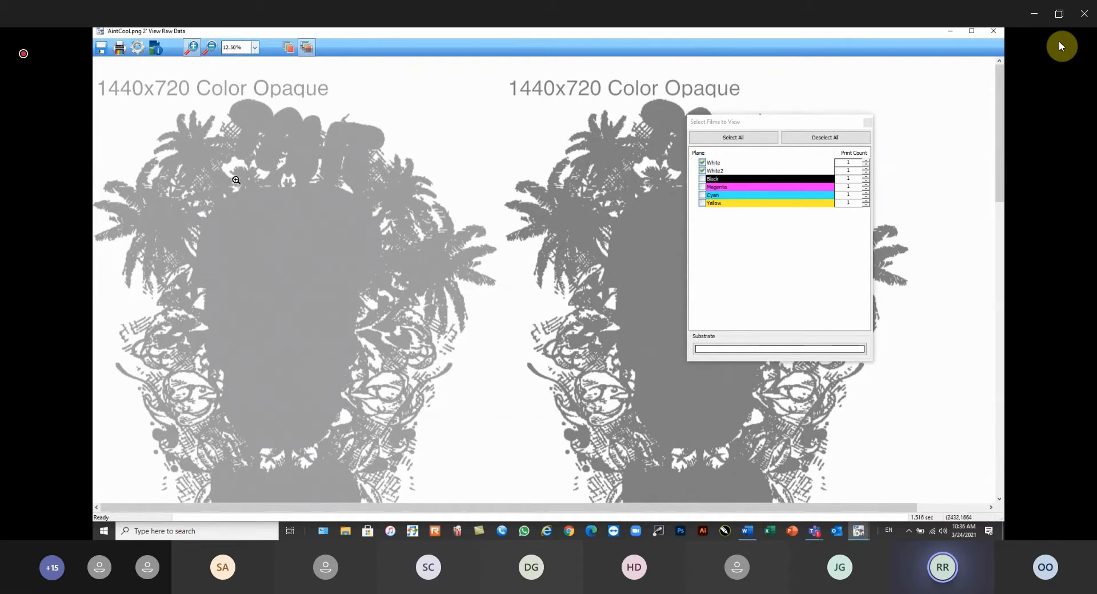
left_click(255, 49)
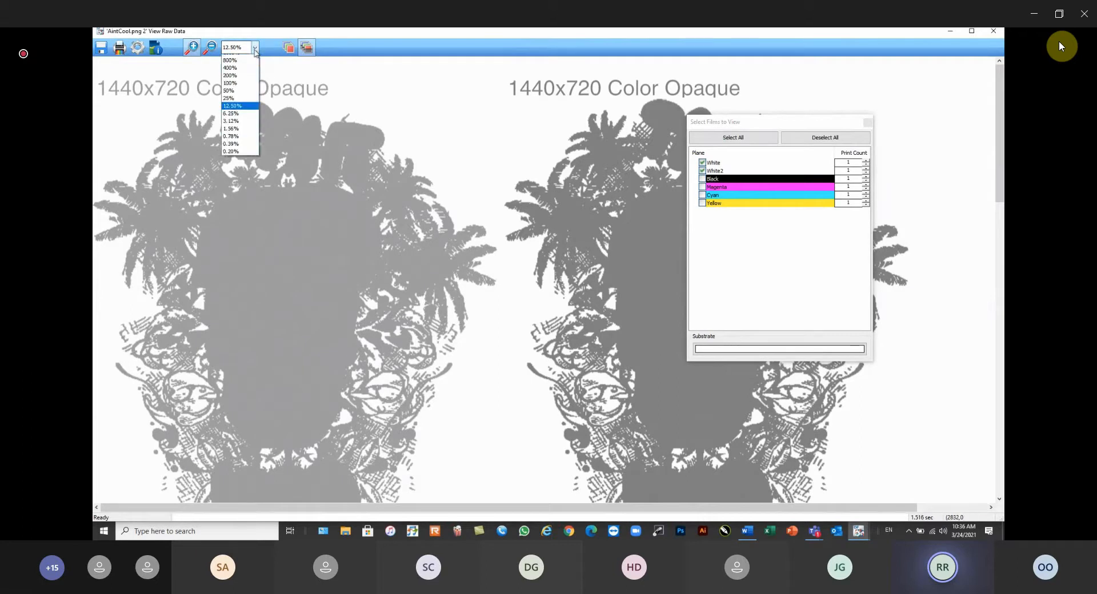
left_click(234, 113)
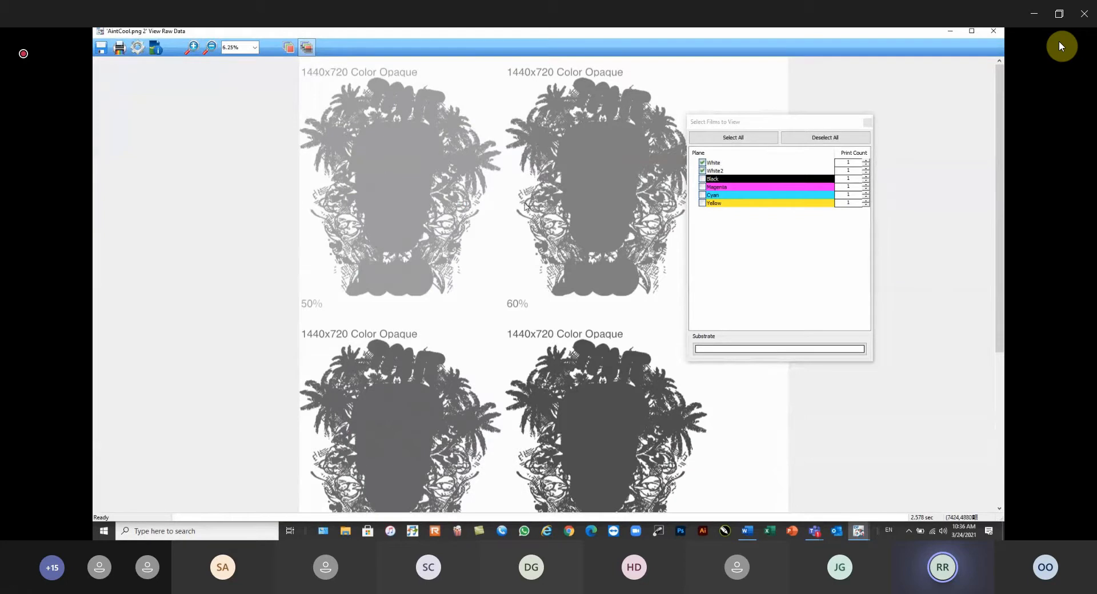
scroll(626, 392, "down", 2)
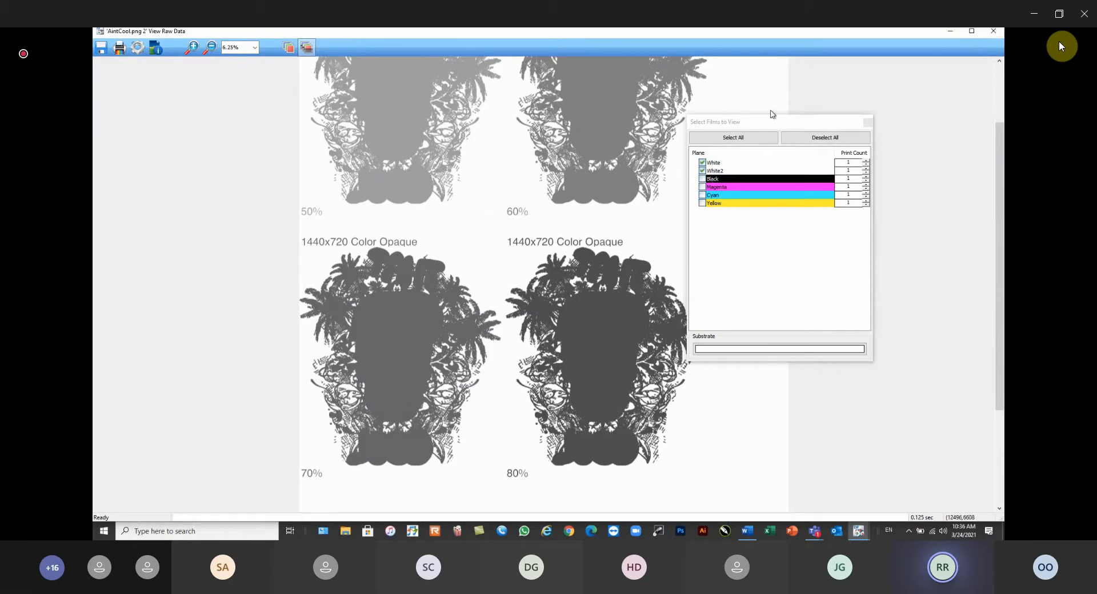
left_click(993, 33)
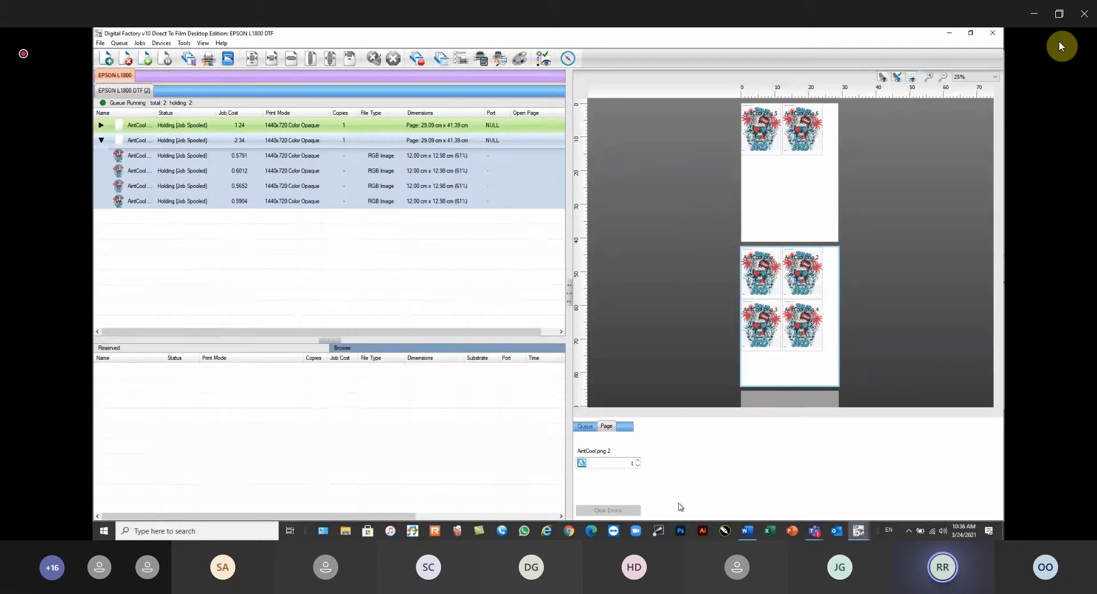
Return to the maximum white ink setup, enter 80% as the preferred white ink and continue to the saving settings
mouse_move(858, 531)
left_click(907, 499)
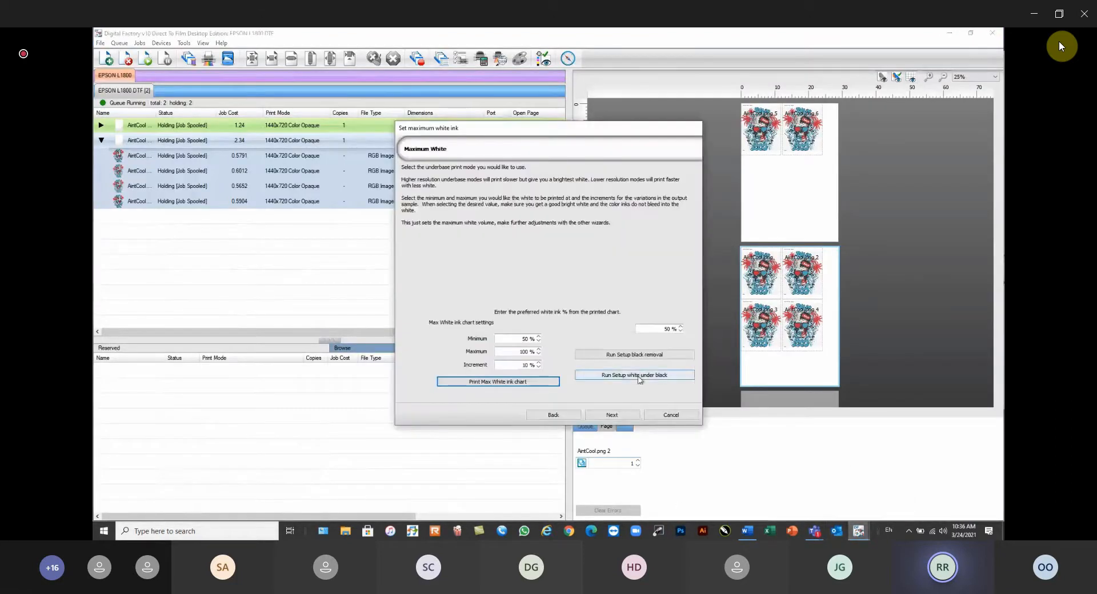
double_click(662, 330)
type("80")
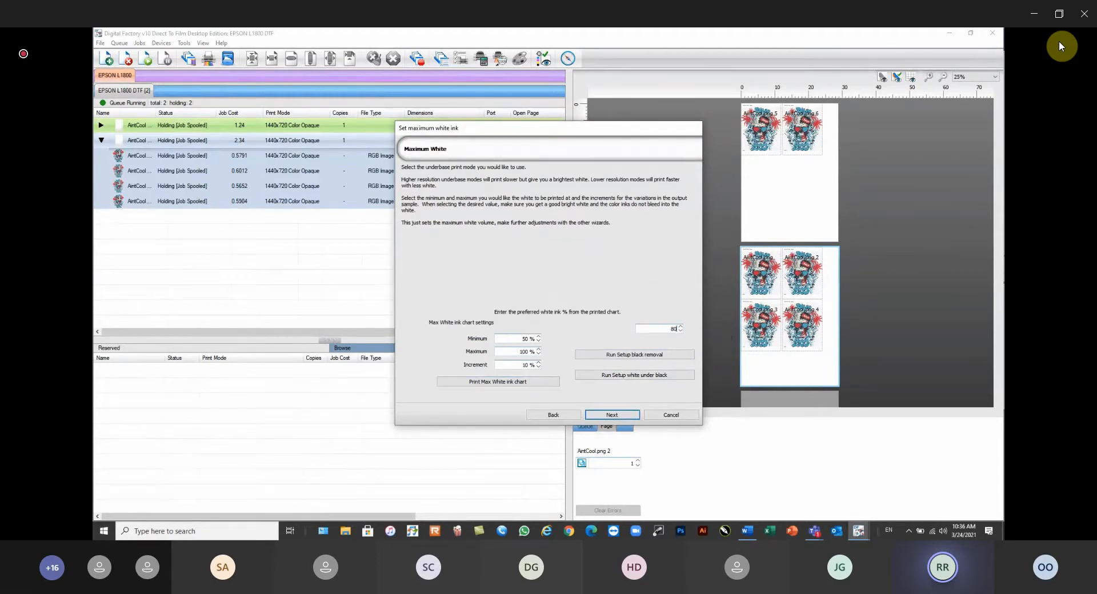
key("Tab")
left_click(612, 415)
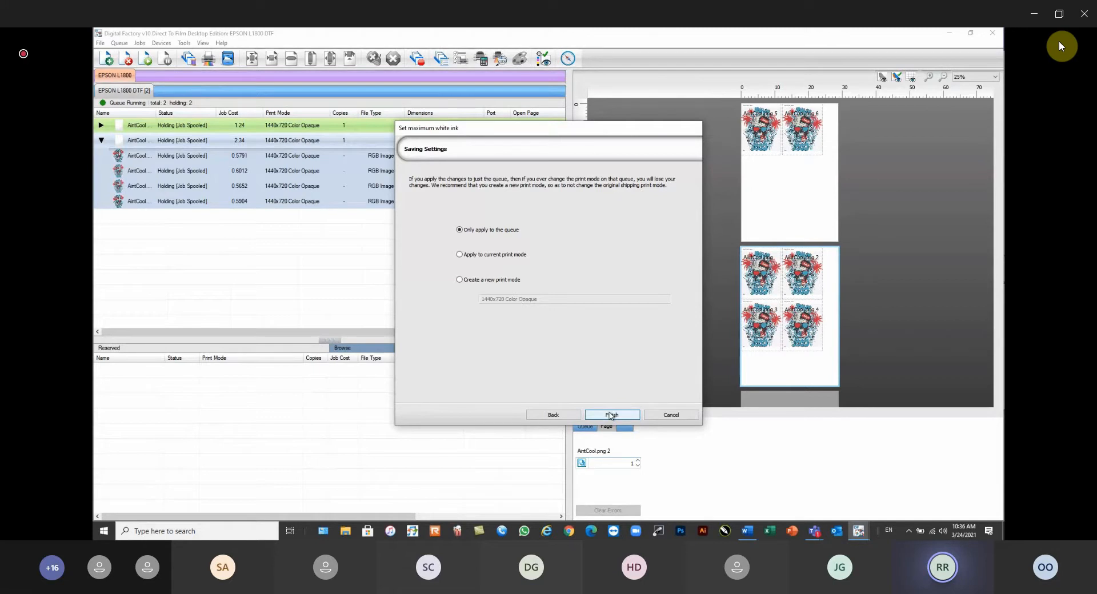
Save the settings as a new print mode named 1440x720 Color Opaque 80% White and check it in the queue's print mode list
left_click(460, 279)
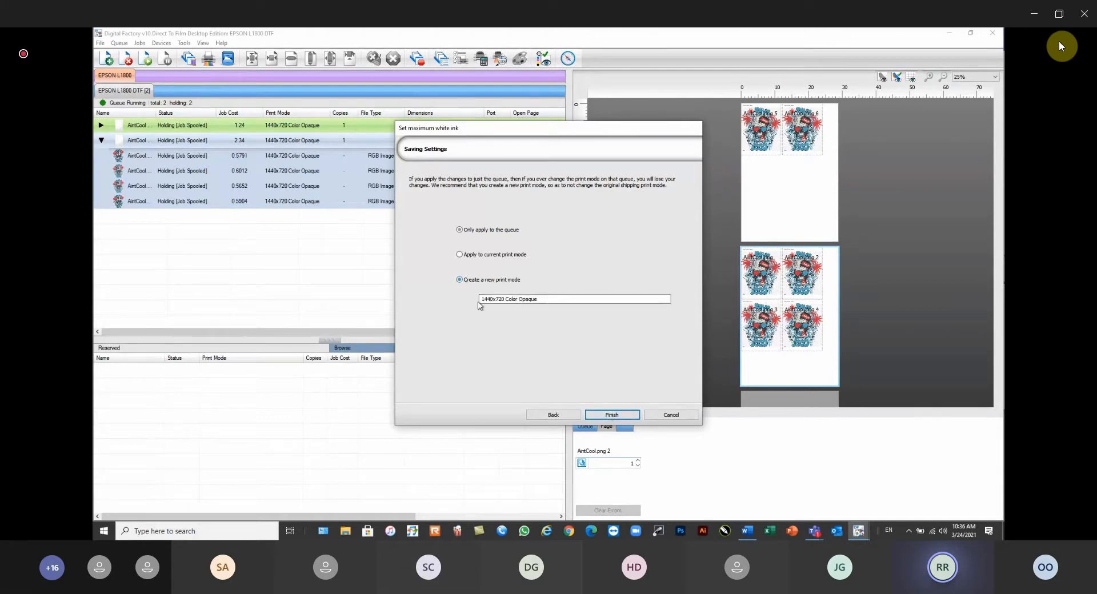
left_click(563, 298)
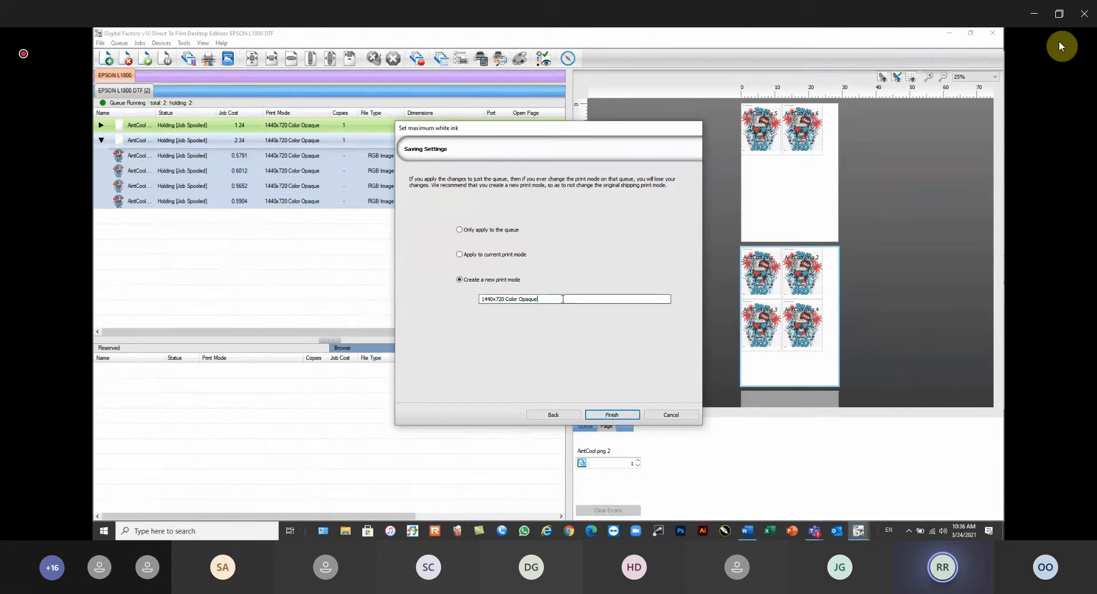
type("80% White")
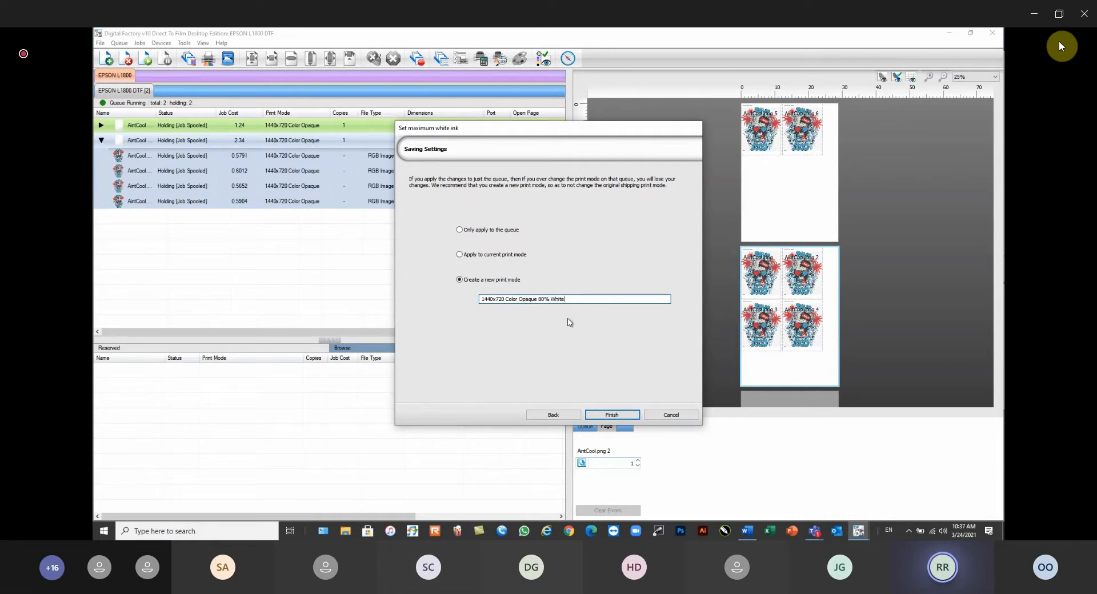
left_click(613, 416)
left_click(407, 250)
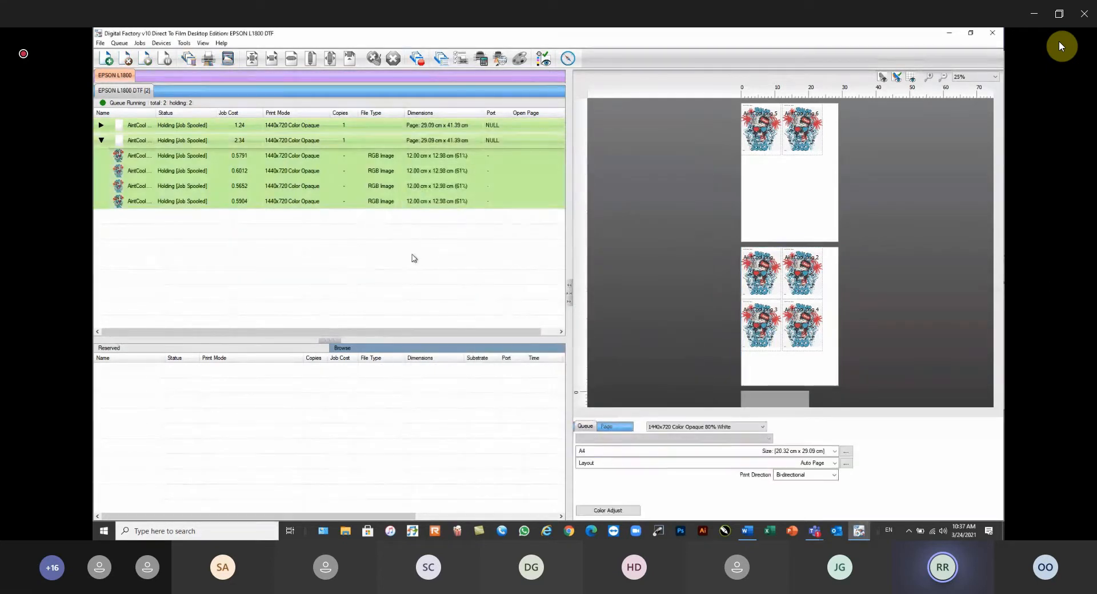
left_click(709, 428)
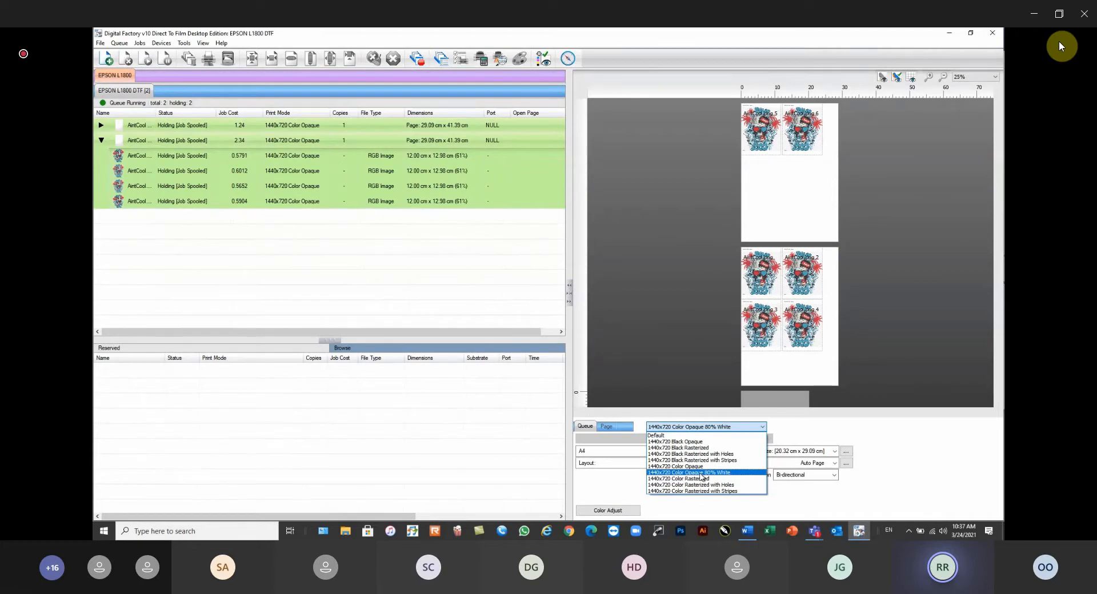
left_click(426, 255)
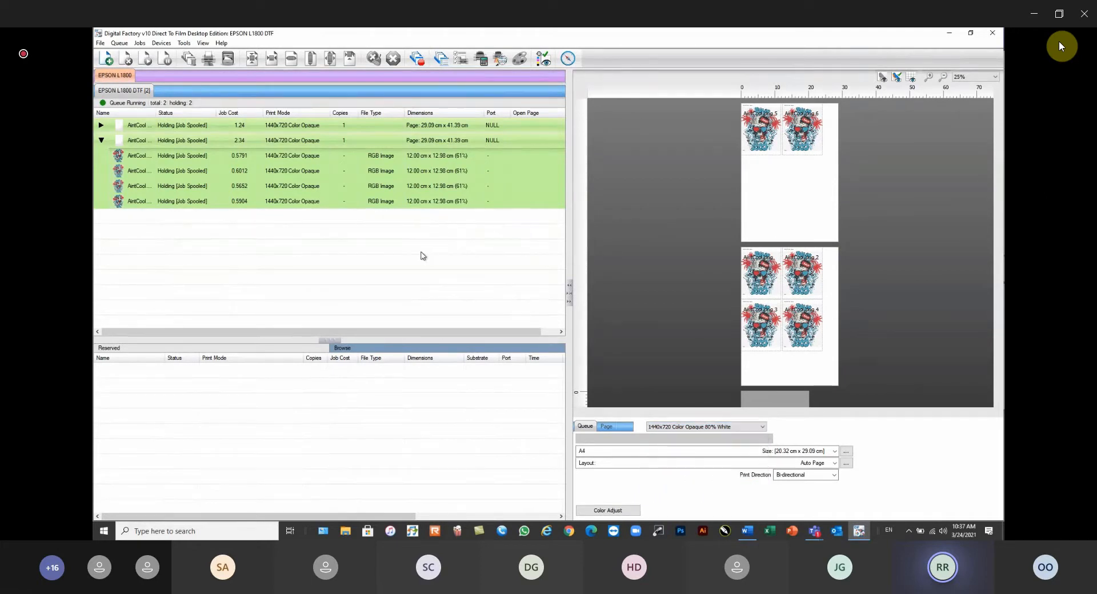
Select both AintCool.png chart pages in the queue and remove them
left_click_drag(437, 249, 142, 123)
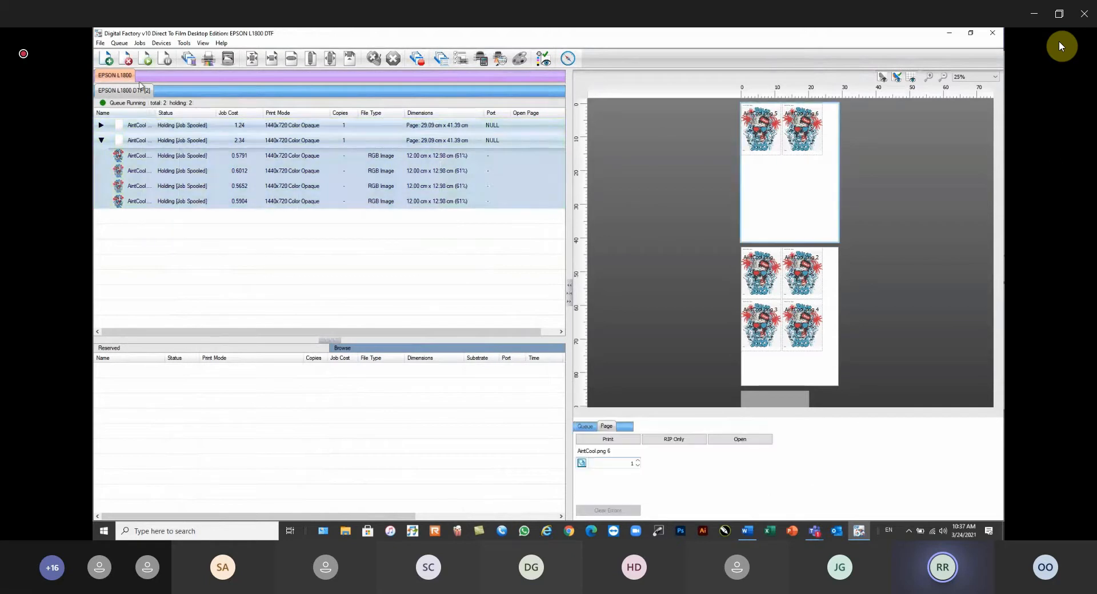
left_click(127, 58)
left_click(119, 43)
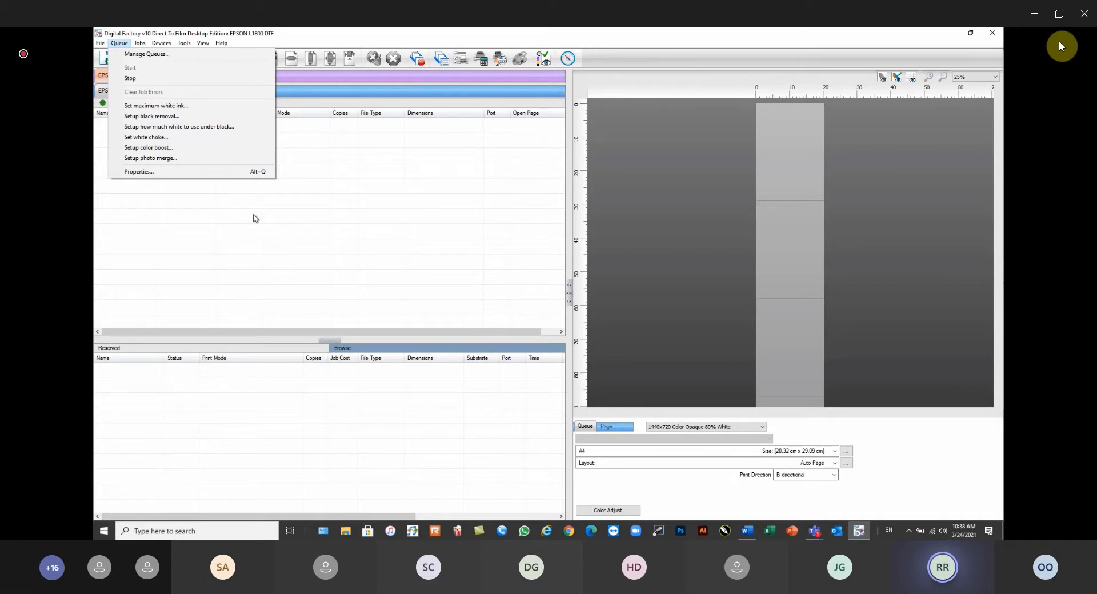
left_click(140, 46)
left_click(140, 46)
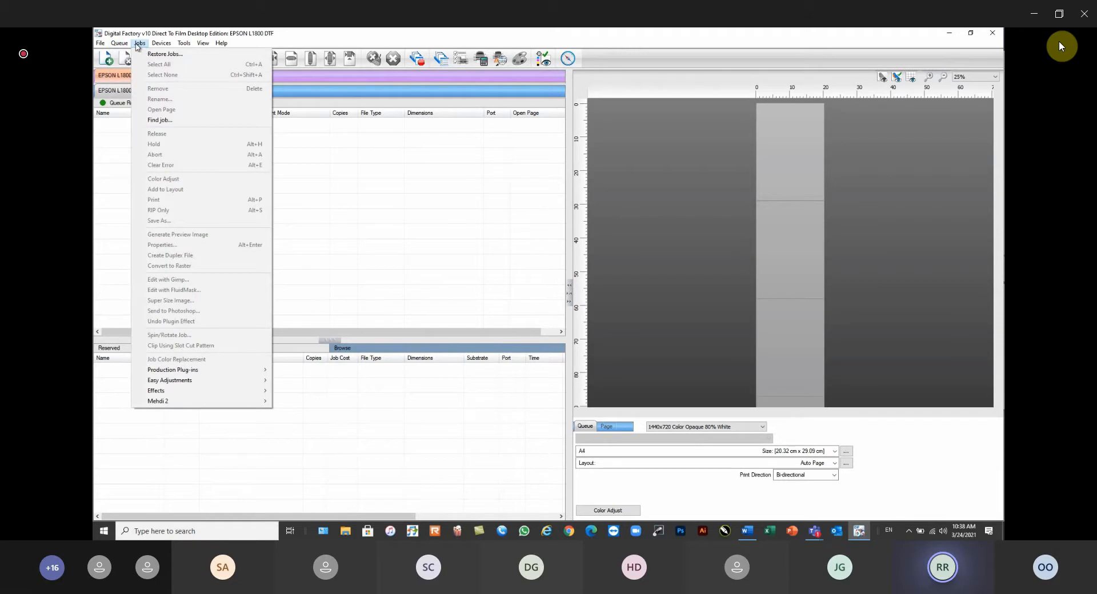
left_click(330, 208)
Import Black Removal.jpg, Color Removal.jpg, Crop.jpg, Evil Mahi Mahi.jpg, santacruz001.png, ironmaiden.jpg and FluidMask.jpg from the Webinar Sample Files folder into the queue
left_click(107, 59)
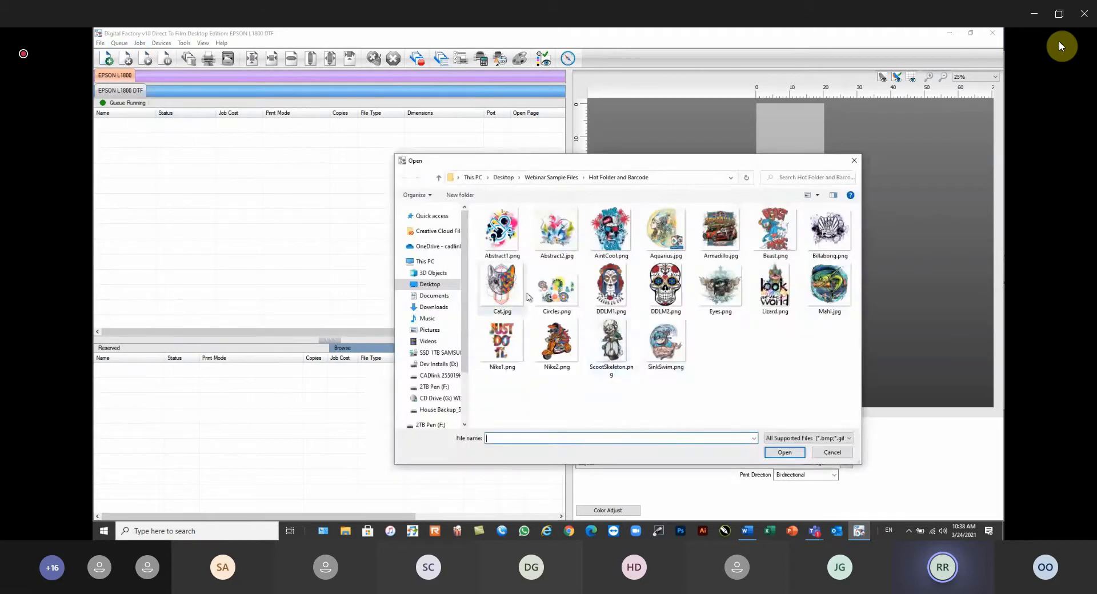
left_click(552, 177)
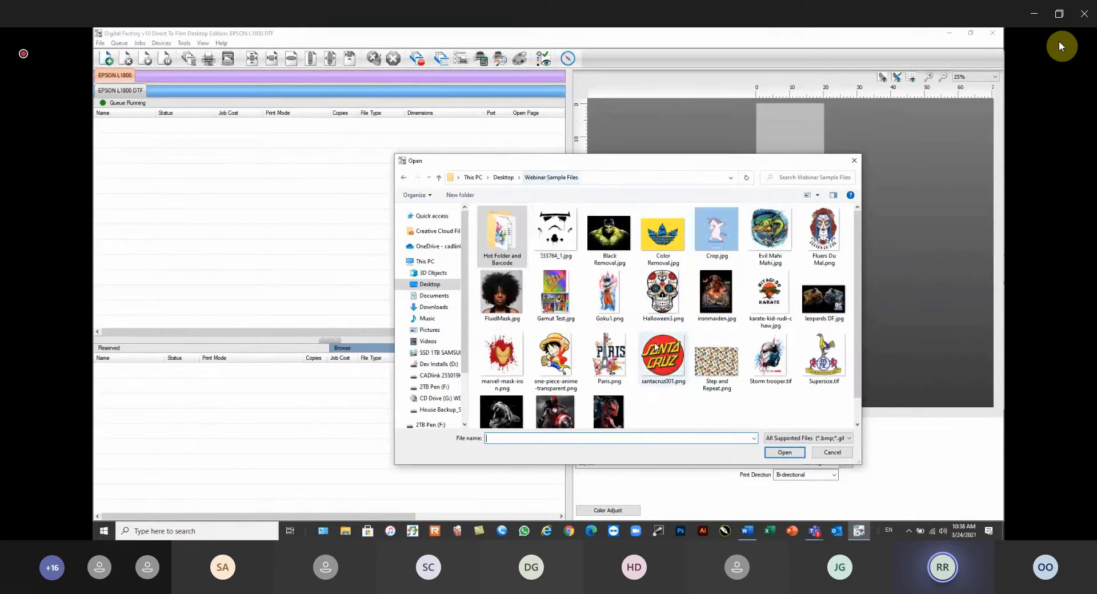
left_click(611, 246)
left_click(662, 240, "ctrl")
left_click(717, 234, "ctrl")
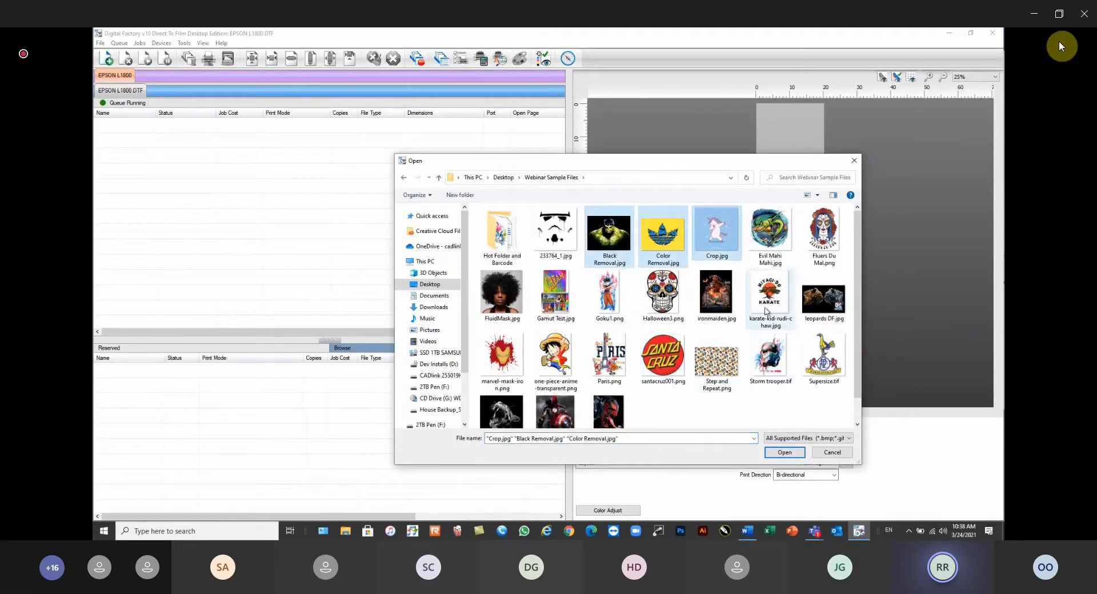
left_click(773, 239, "ctrl")
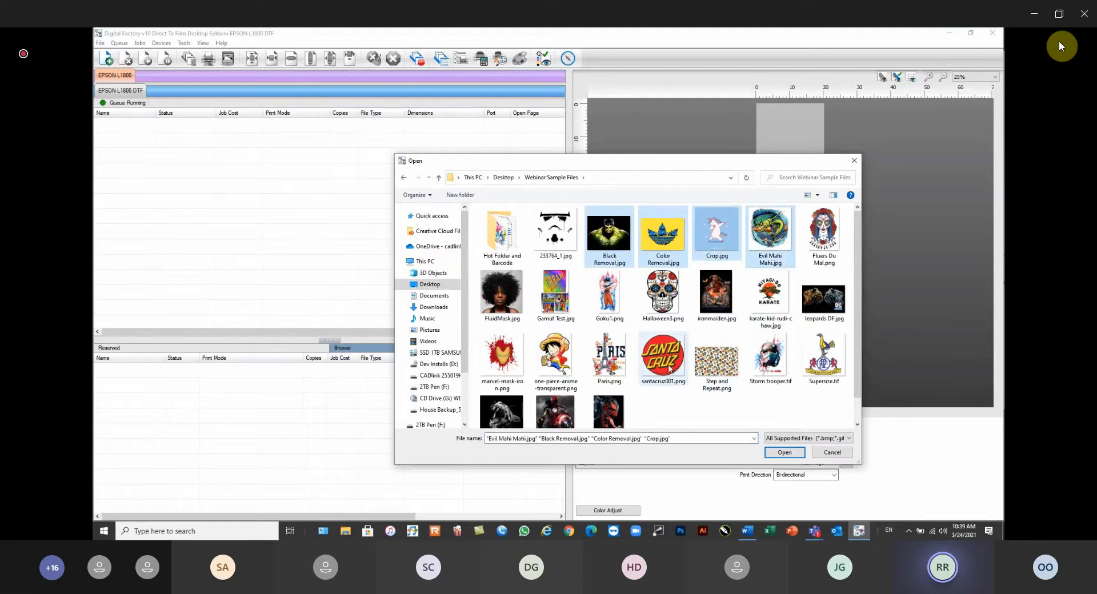
left_click(669, 368, "ctrl")
left_click(720, 316, "ctrl")
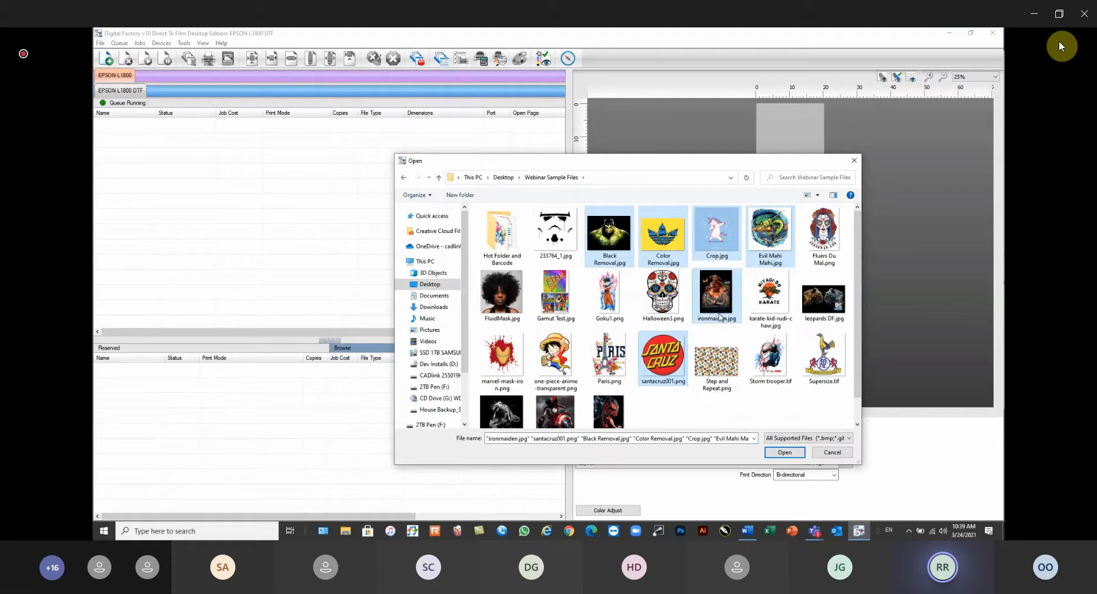
left_click(502, 294, "ctrl")
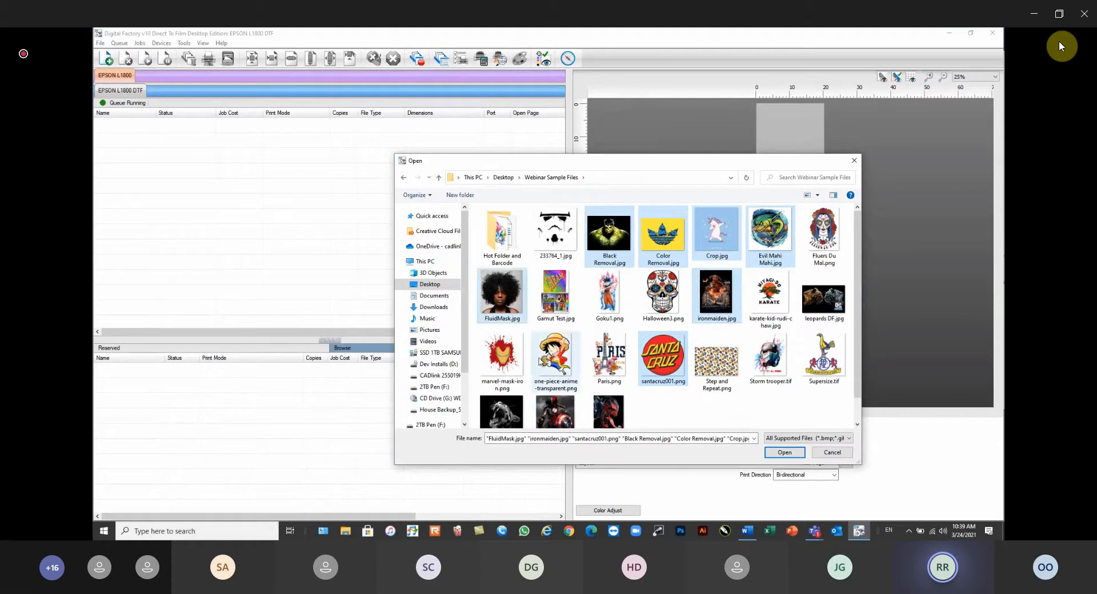
left_click(780, 453)
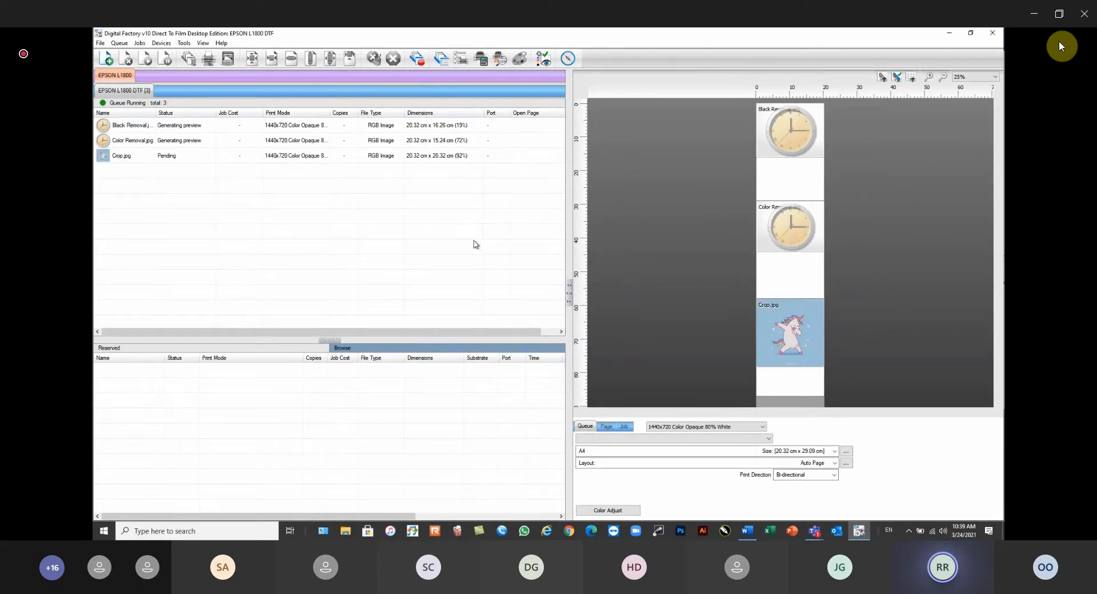
Select the Crop.jpg job and change the view so the preview shows only the selected job's page
left_click(132, 158)
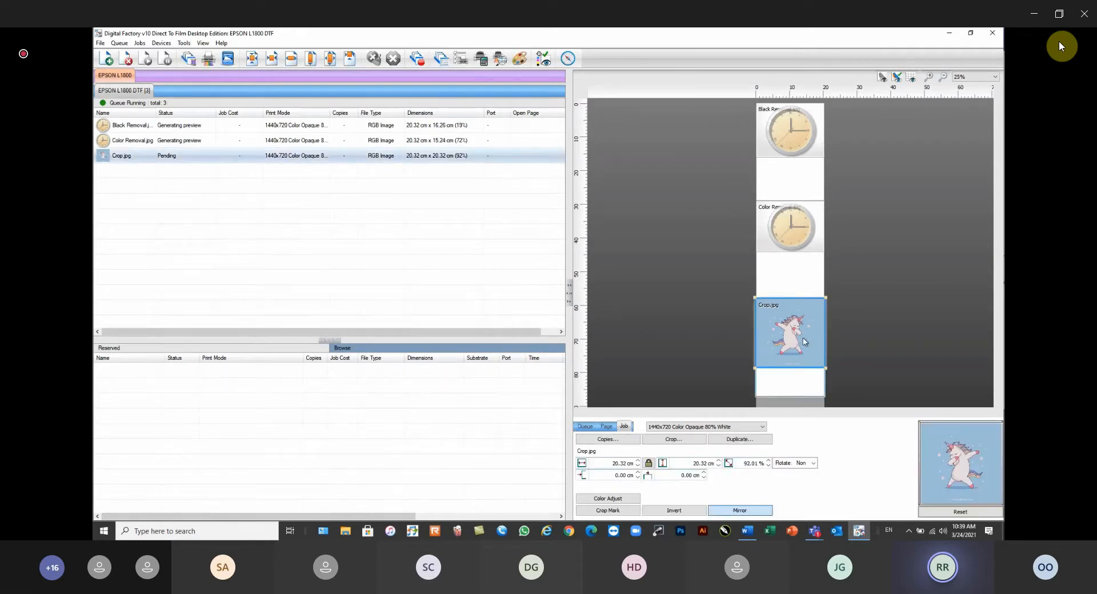
scroll(804, 342, "up", 2)
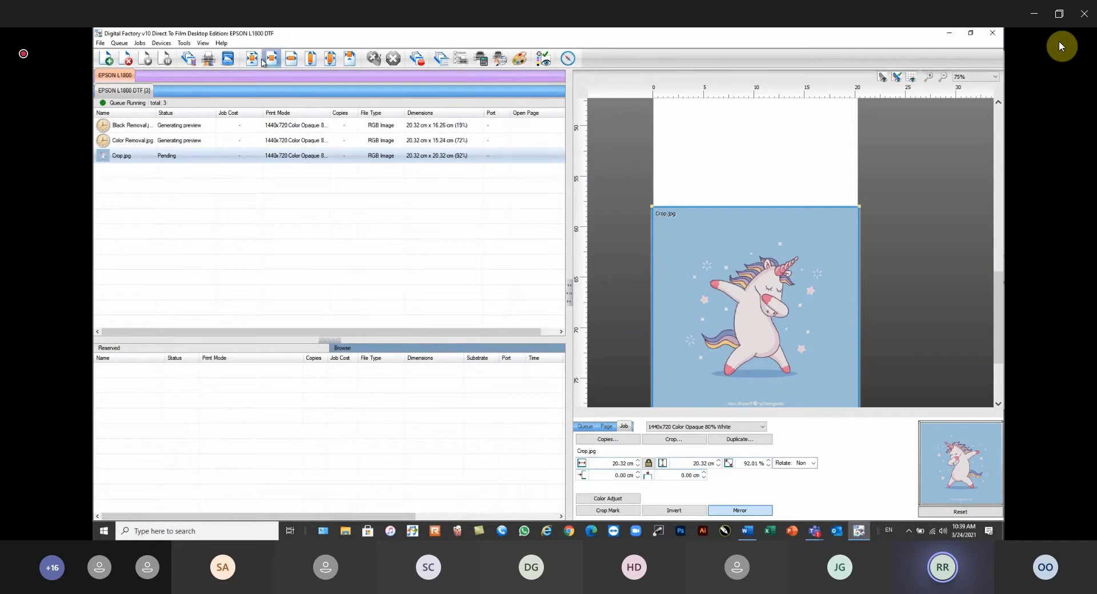
left_click(203, 43)
left_click(220, 68)
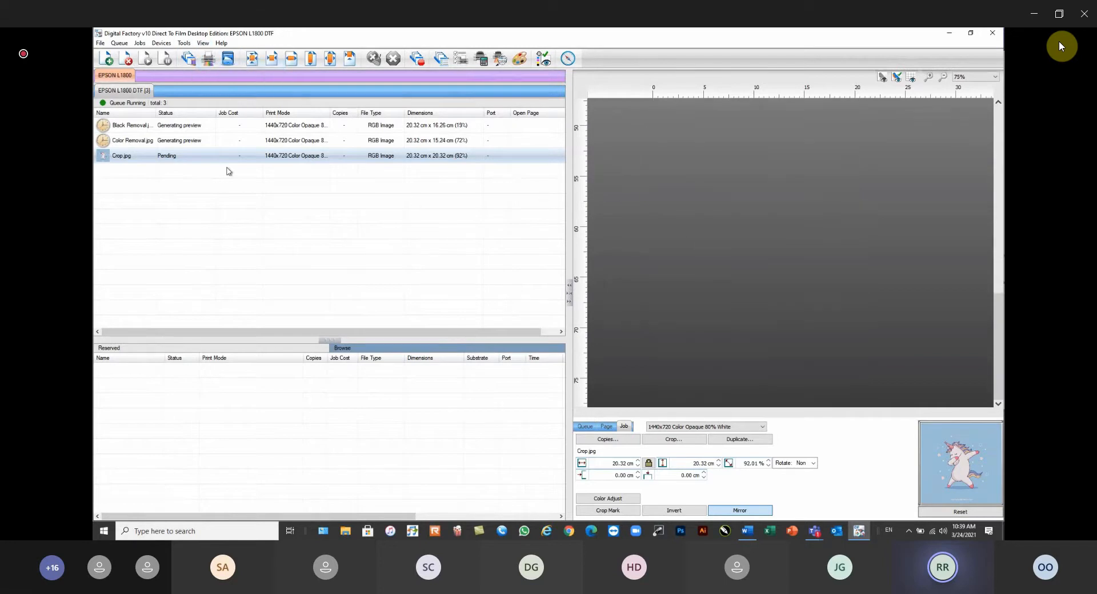
left_click(168, 158)
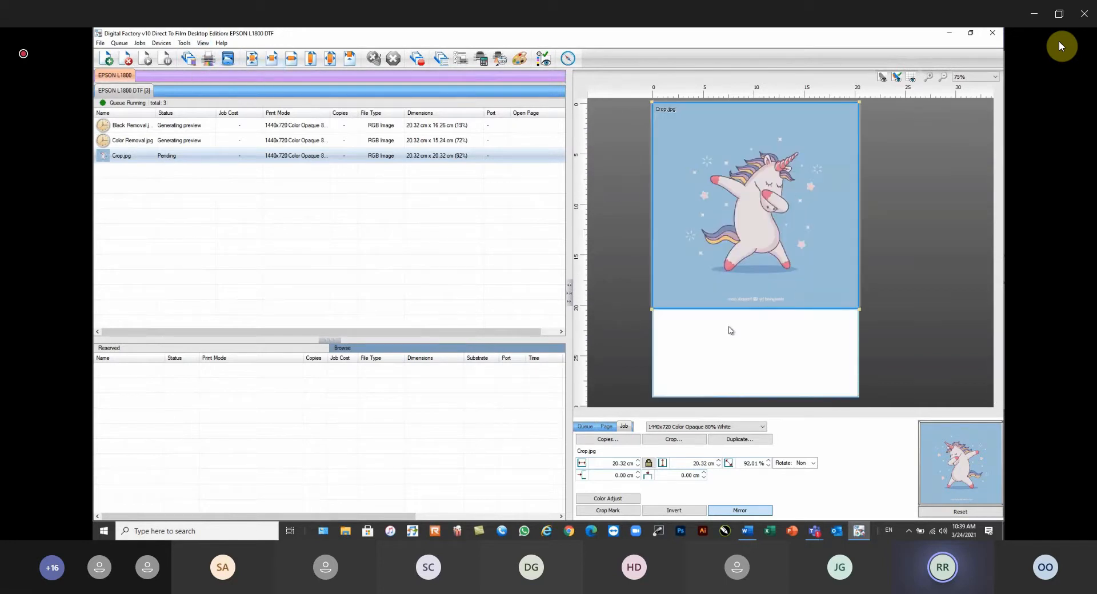
left_click(766, 225)
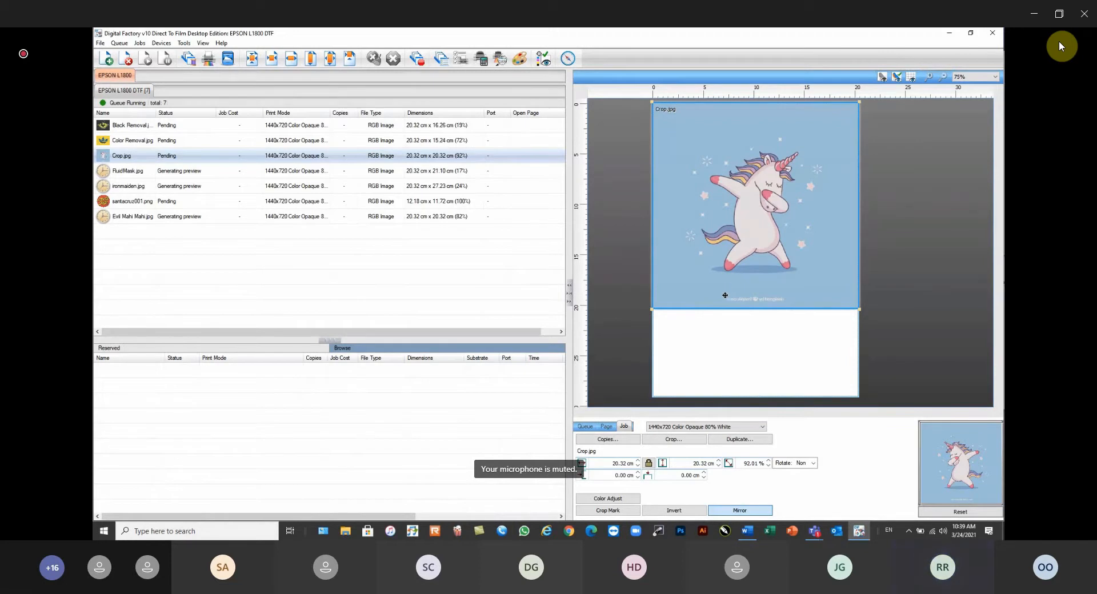
Crop the Crop.jpg job tightly around the unicorn to about 14.1 by 14.3 cm and create the tile
left_click(673, 439)
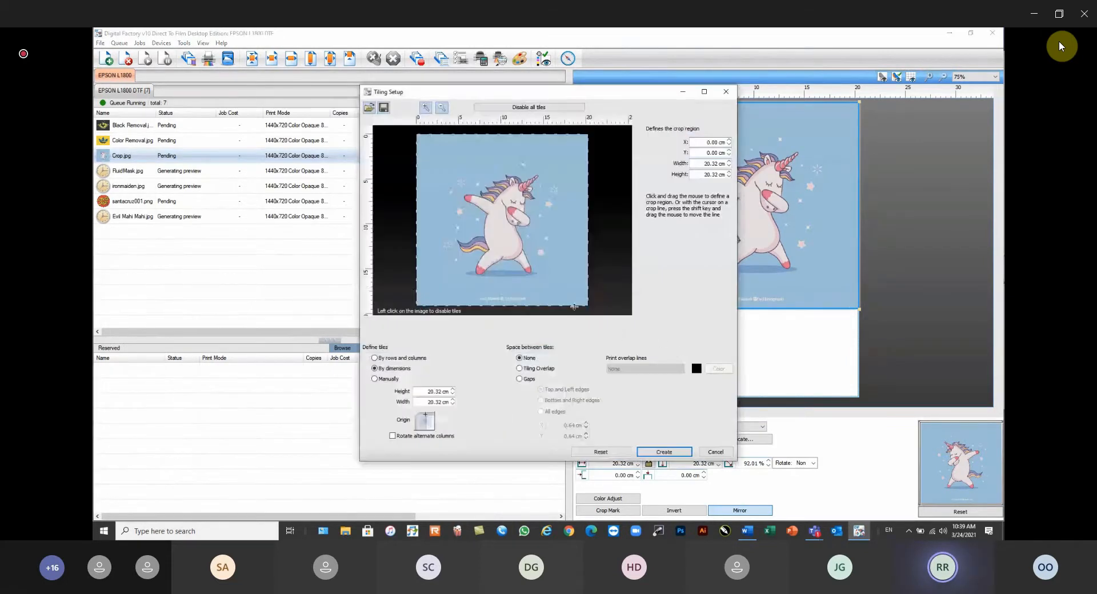
left_click_drag(588, 306, 562, 283)
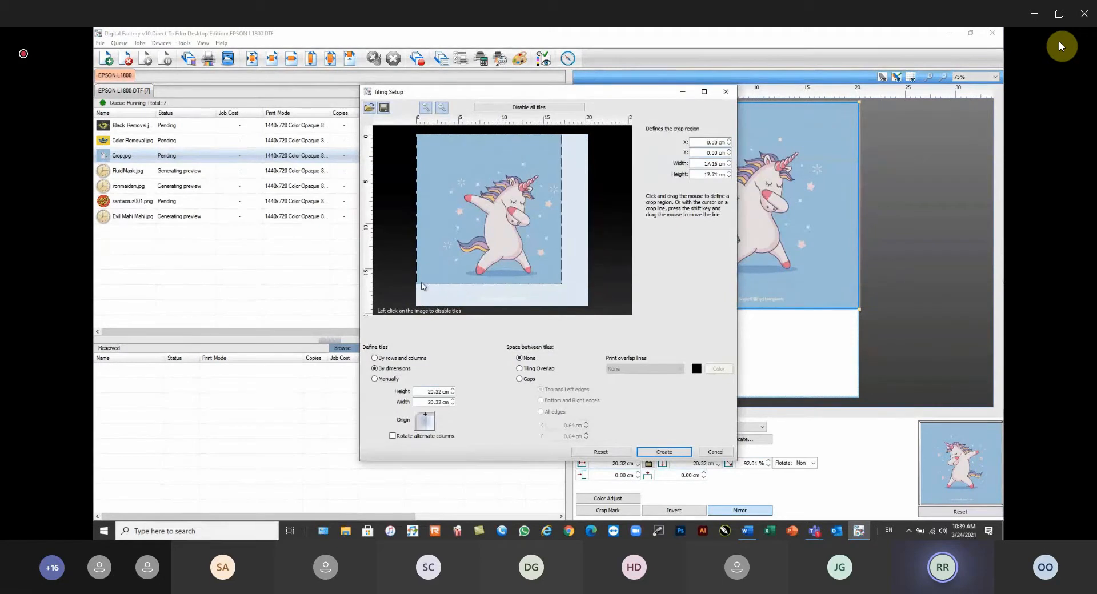
left_click_drag(417, 283, 441, 277)
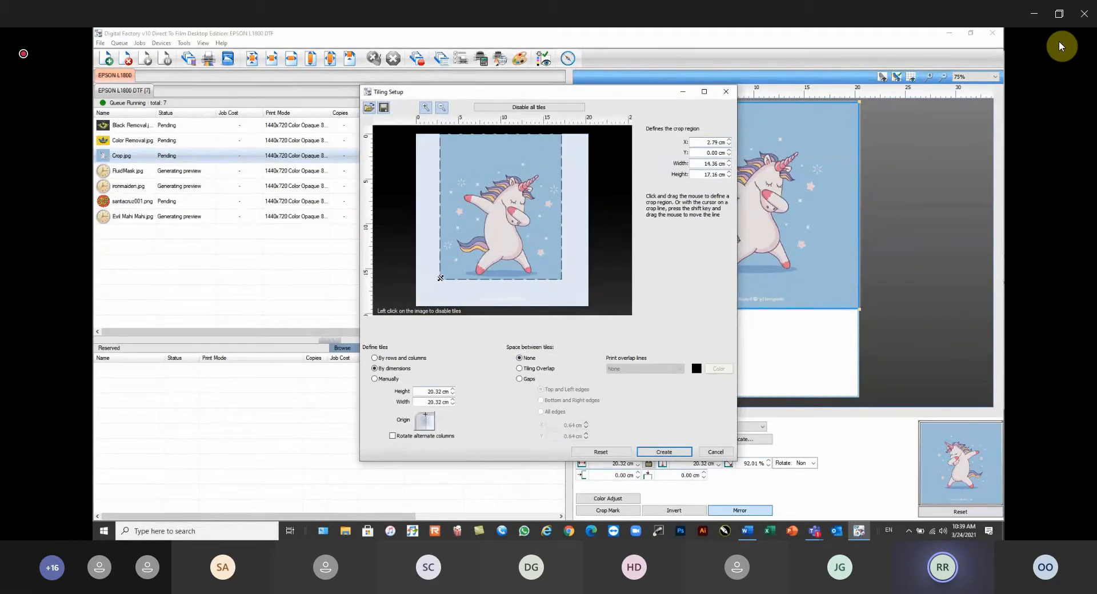
left_click_drag(563, 136, 560, 157)
left_click(671, 452)
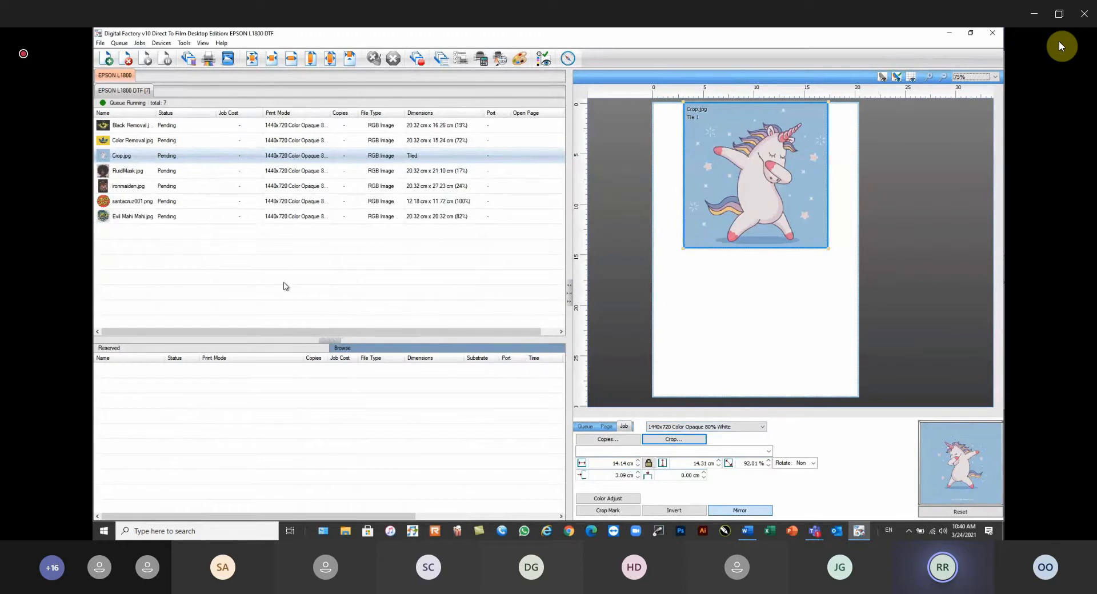
Open the Crop.jpg job for editing in GIMP
left_click(140, 44)
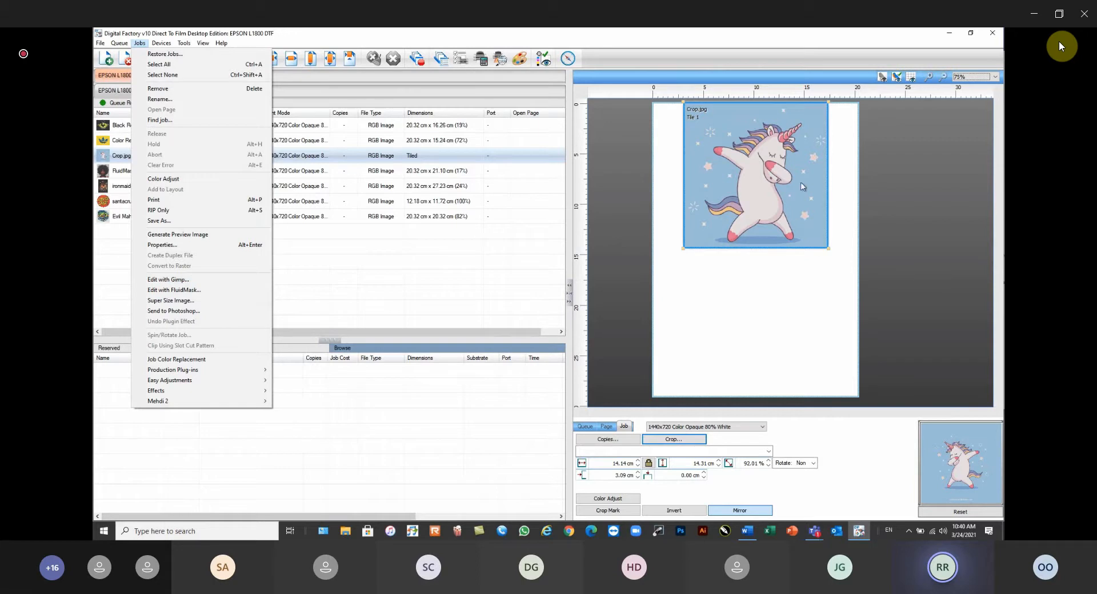
left_click(766, 173)
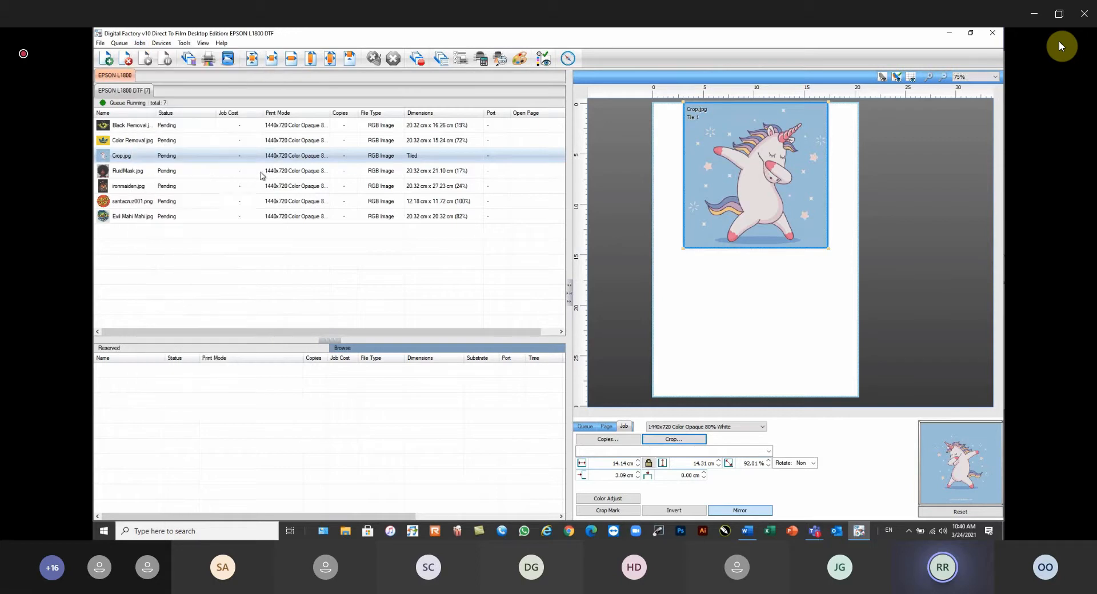
right_click(126, 156)
left_click(163, 304)
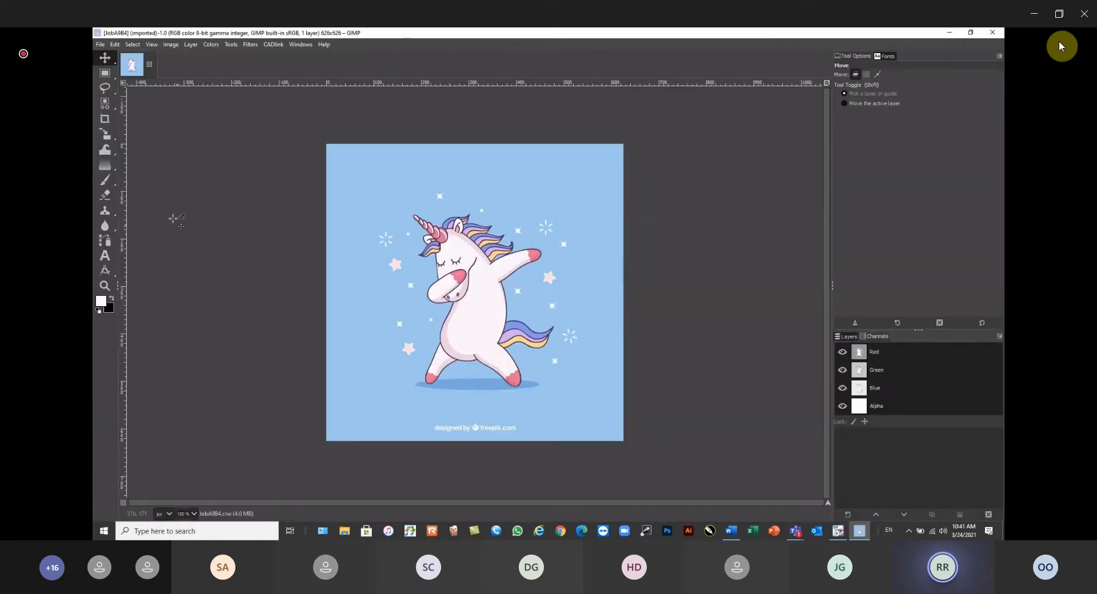
Add the text TEST on the unicorn's belly in Raleway Bold and color it red (f11b1b)
left_click(105, 255)
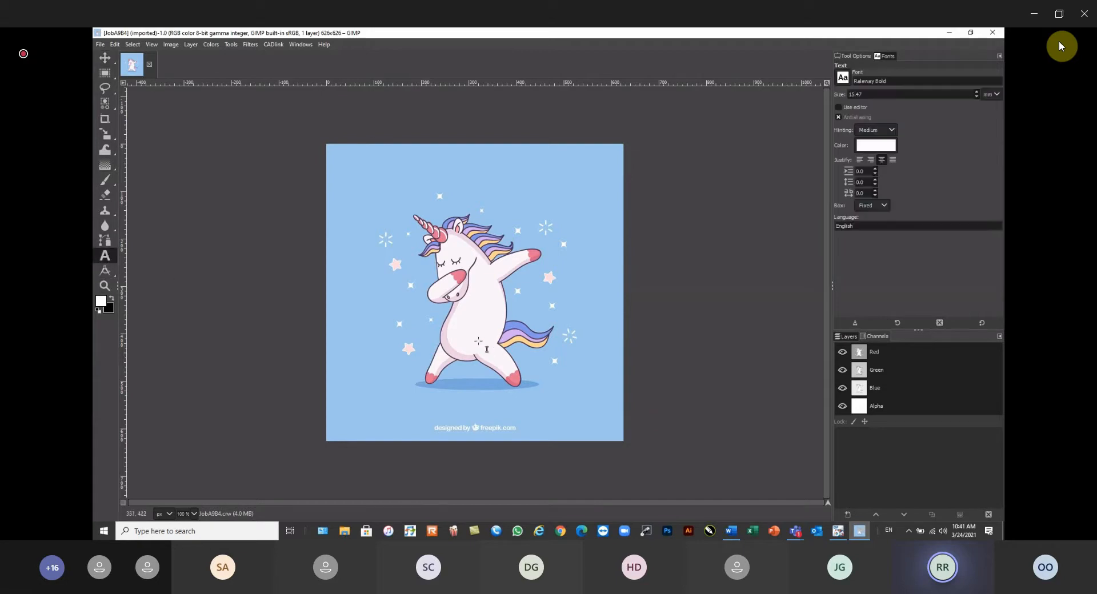
left_click(450, 319)
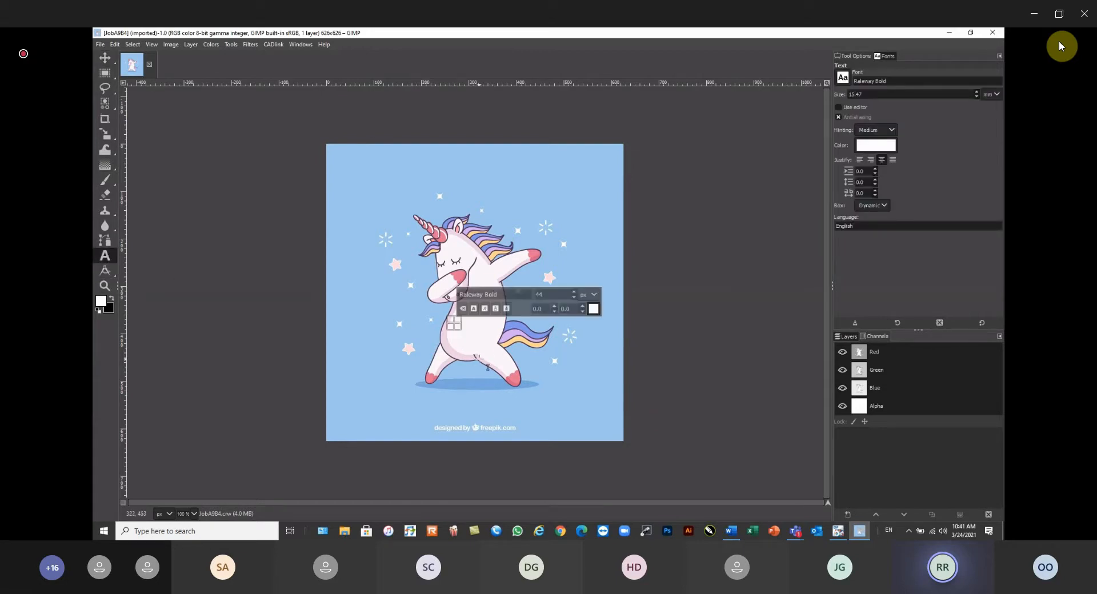
type("TEST")
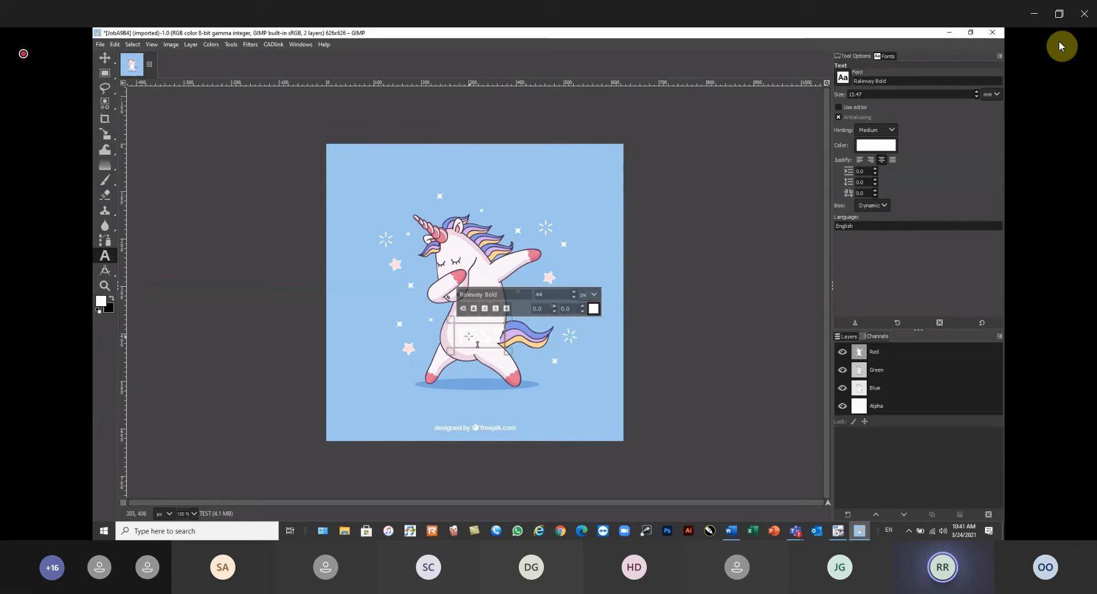
left_click_drag(456, 337, 501, 337)
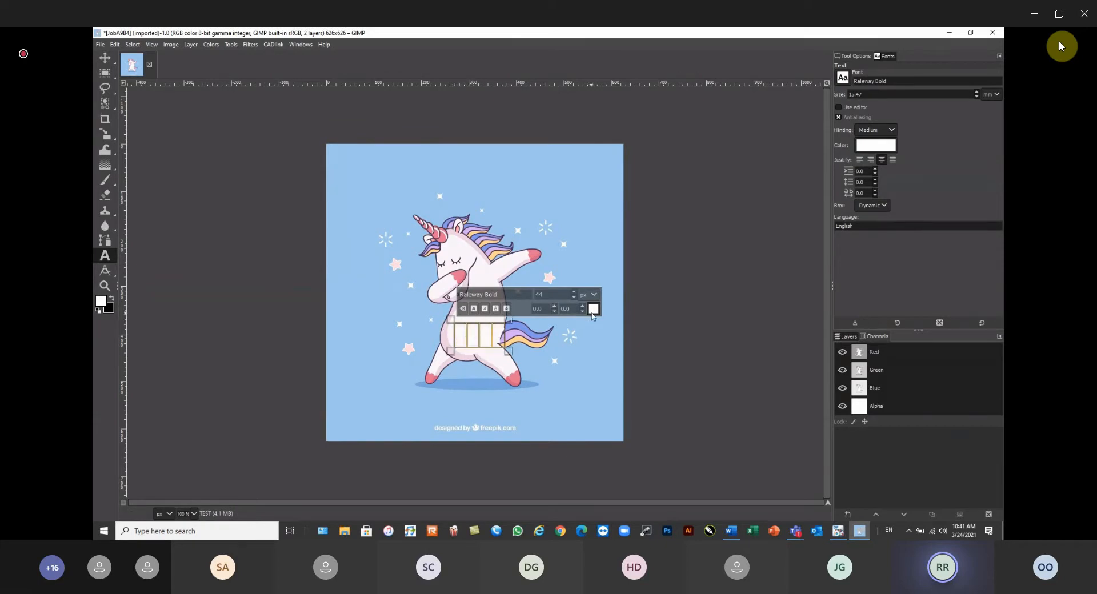
left_click(593, 308)
left_click(574, 266)
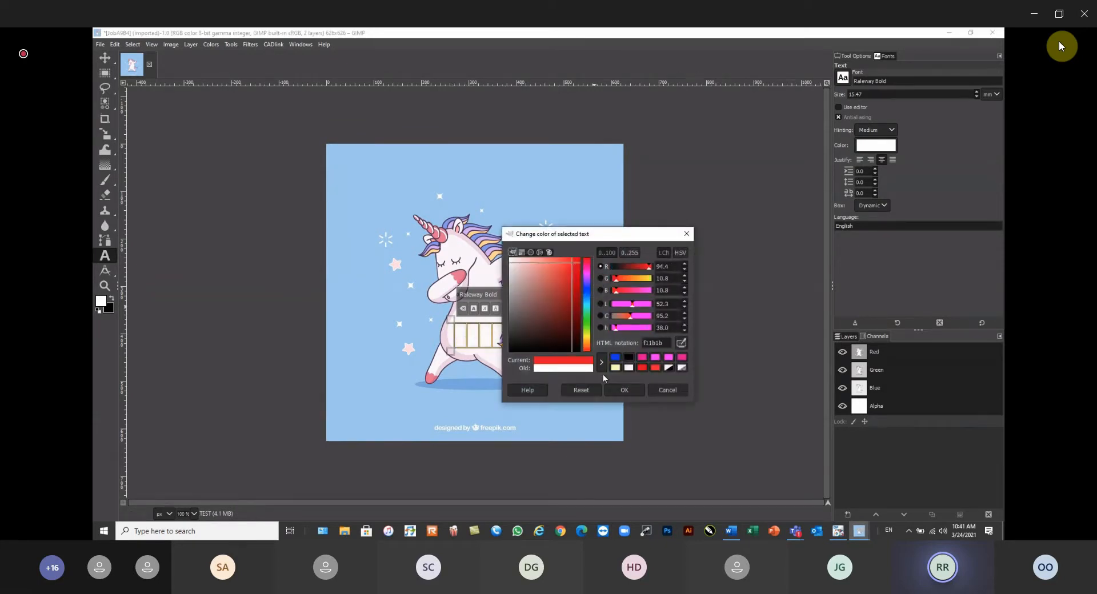
left_click(624, 389)
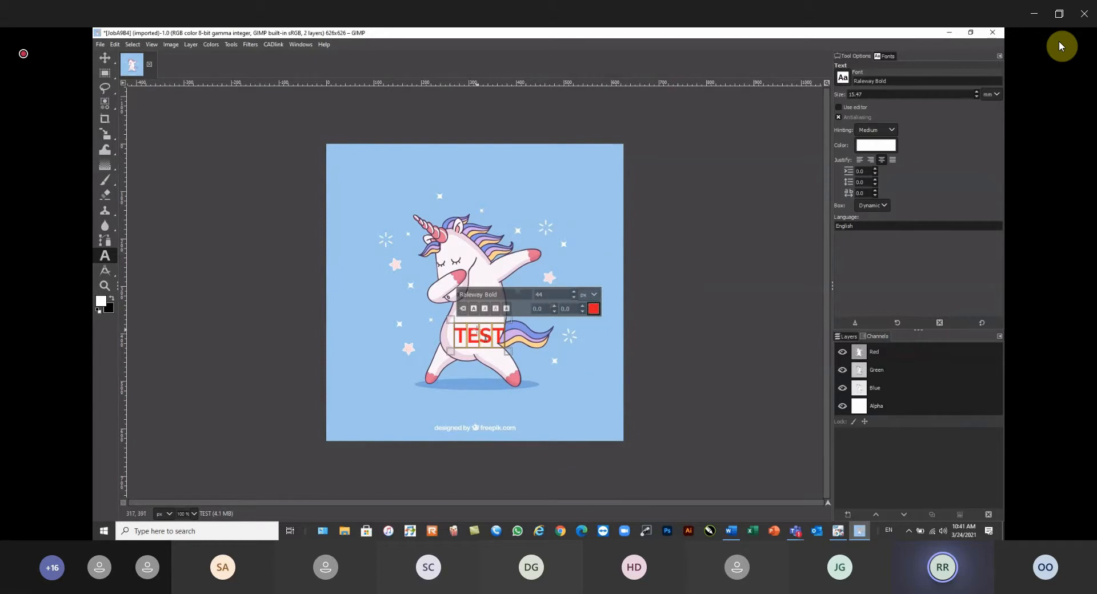
Move the TEST text slightly to center it on the belly and send the image to Digital Factory v10 DTF Edition
left_click(105, 58)
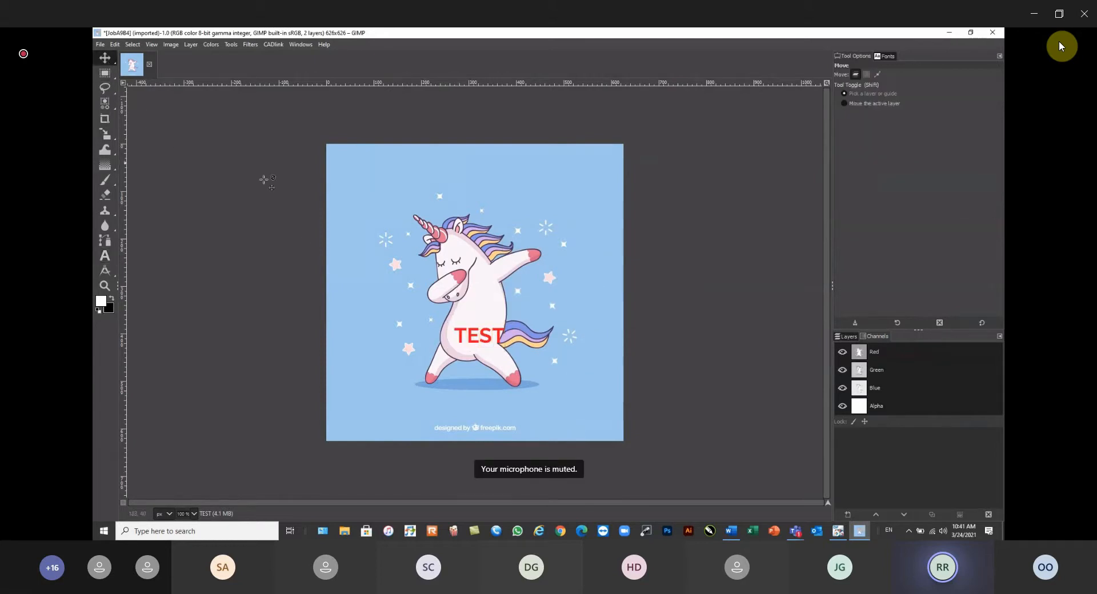
left_click_drag(483, 342, 476, 334)
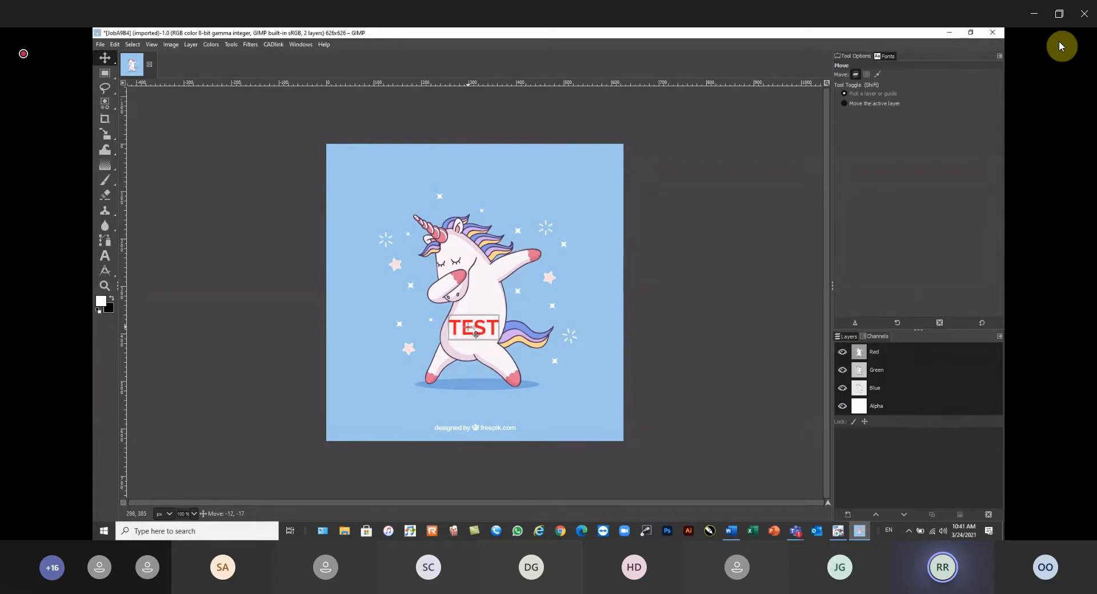
left_click(274, 45)
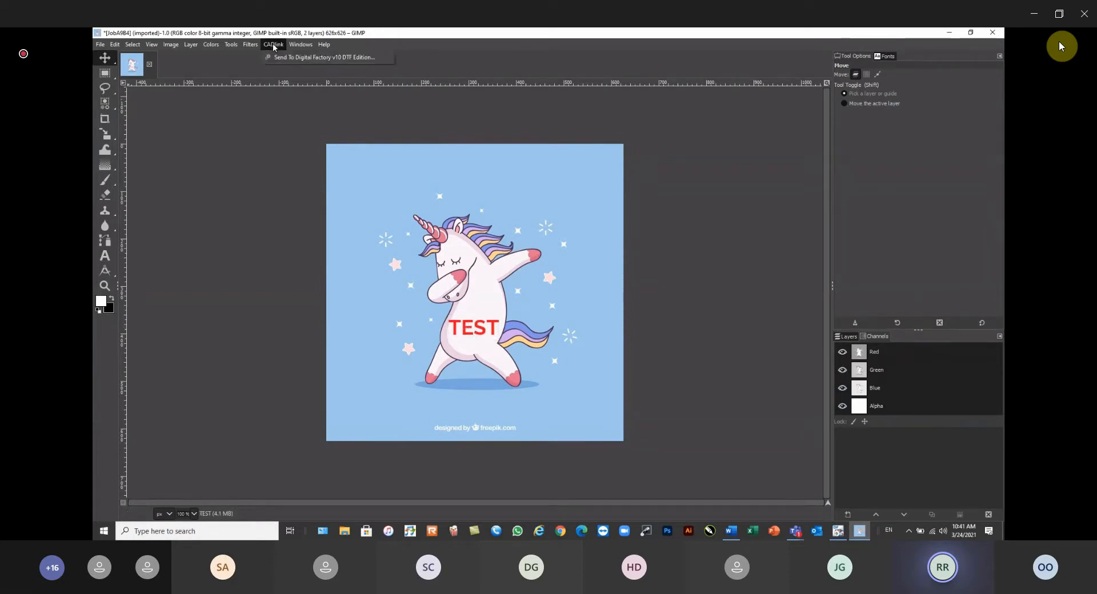
left_click(303, 57)
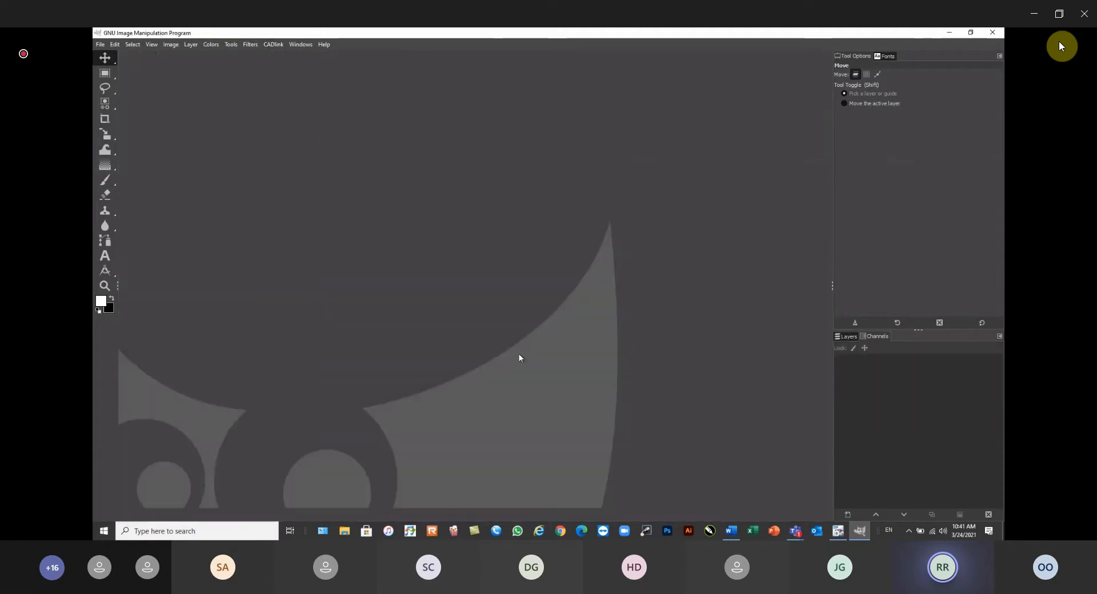
Switch back to Digital Factory, maximize its window and check the preview of the edited Crop.tif job
left_click(843, 536)
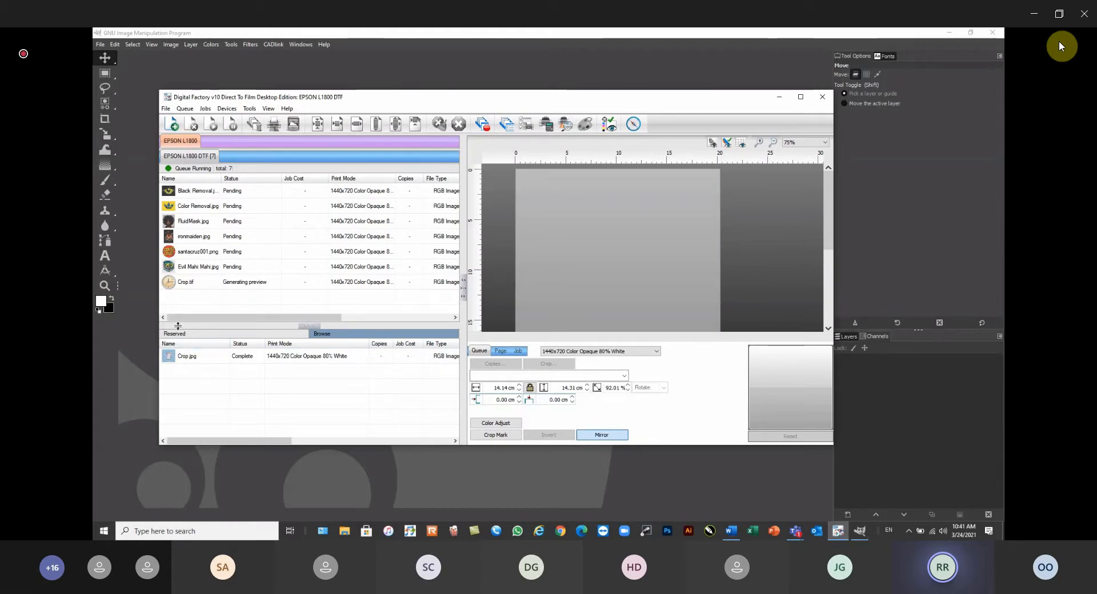
left_click(193, 284)
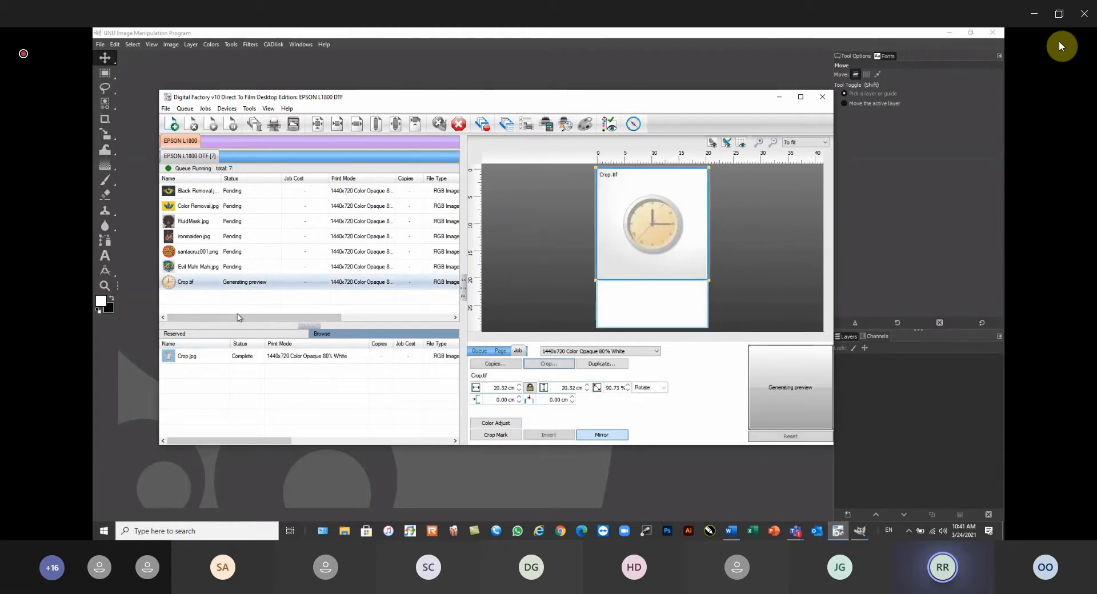
mouse_move(360, 360)
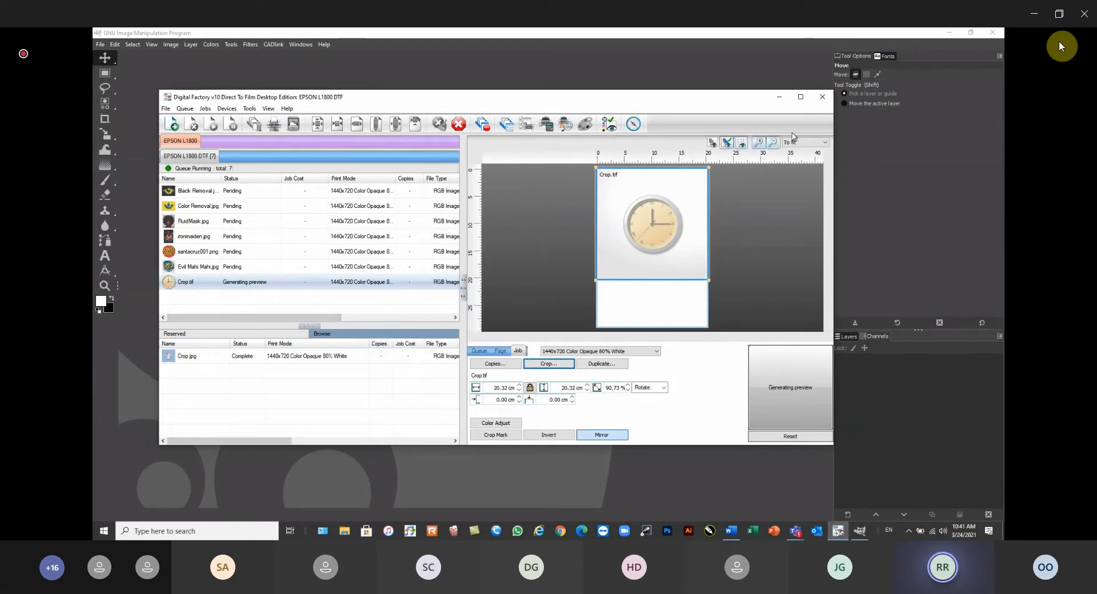
left_click(800, 96)
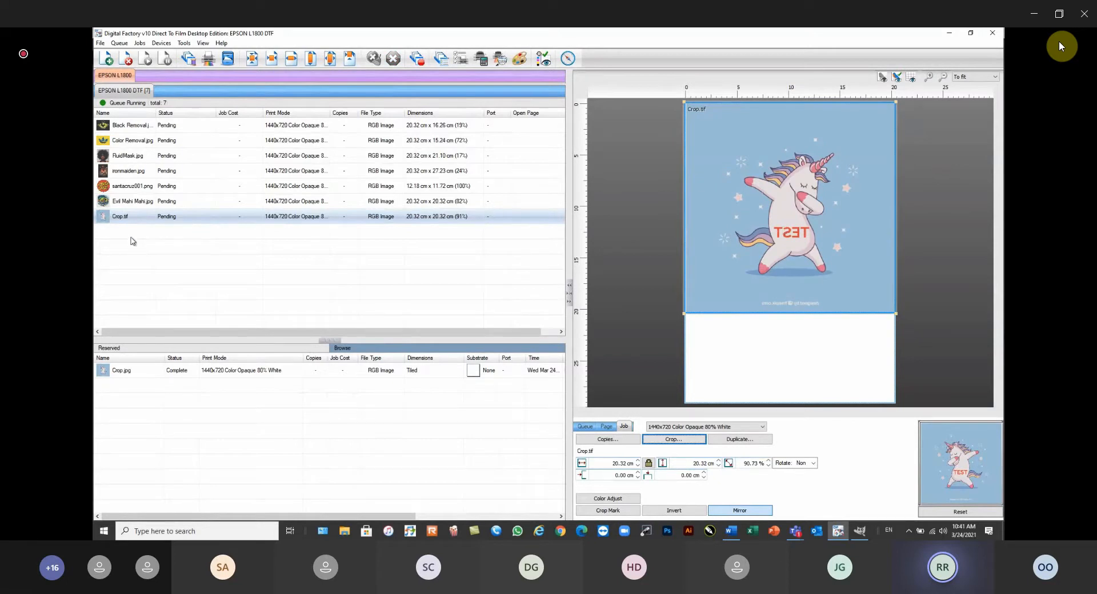
Remove the Crop.tif job from the queue
left_click(137, 218)
left_click(126, 58)
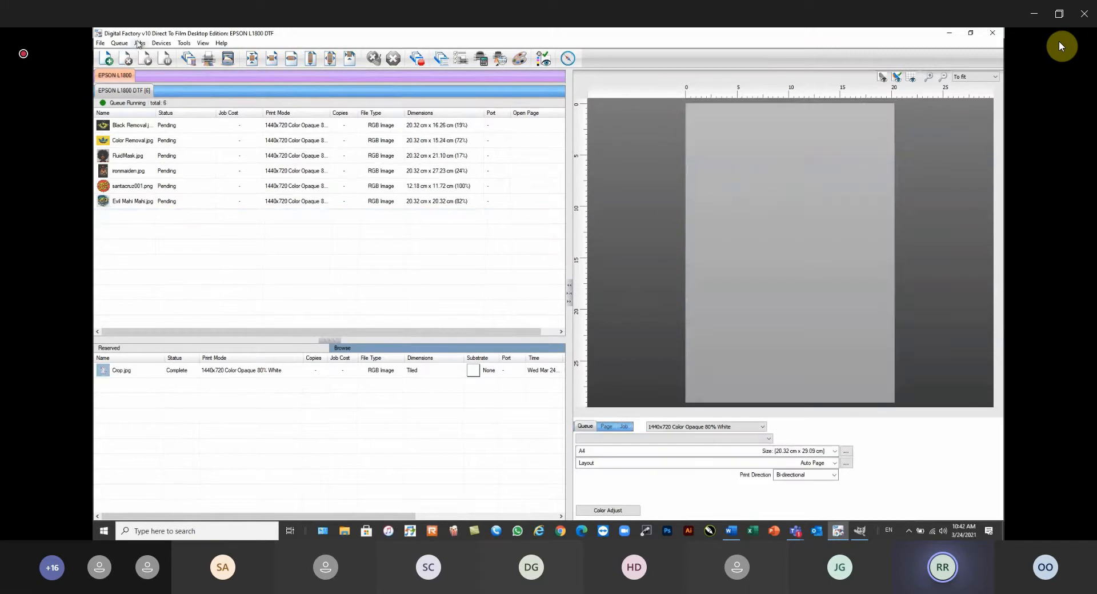
Open the KnockMeBlackOut production plug-in for the Black Removal.jpg job
left_click(138, 128)
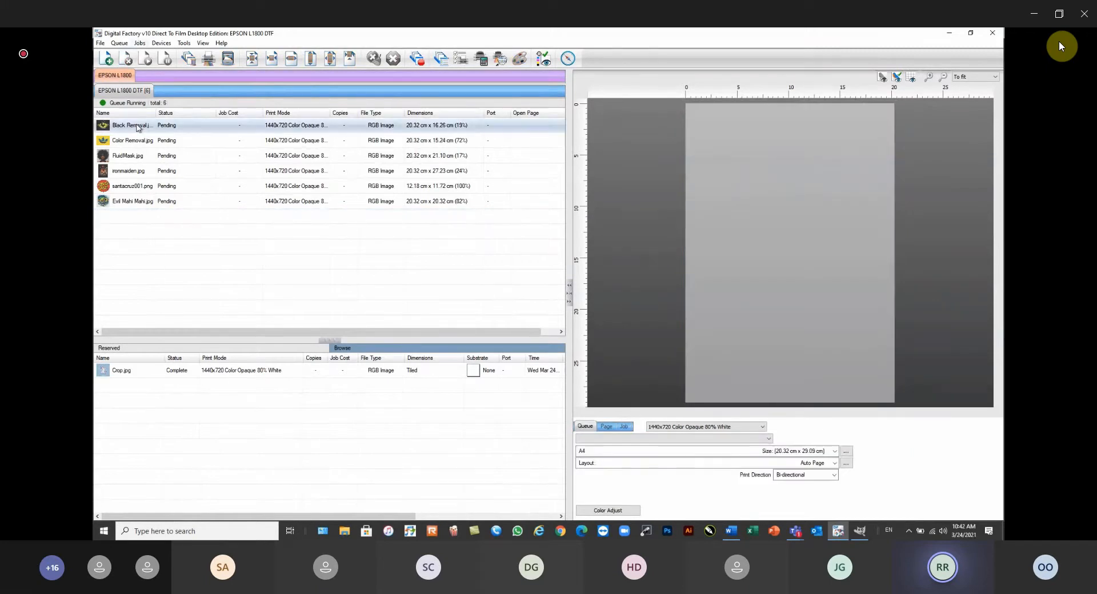
left_click(140, 43)
mouse_move(172, 373)
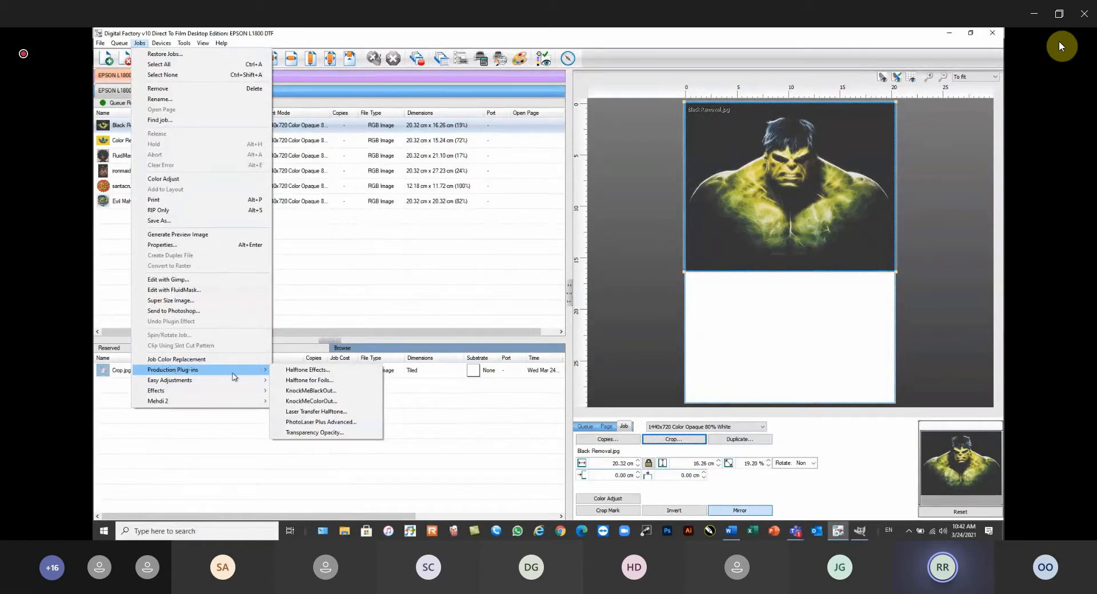
left_click(306, 392)
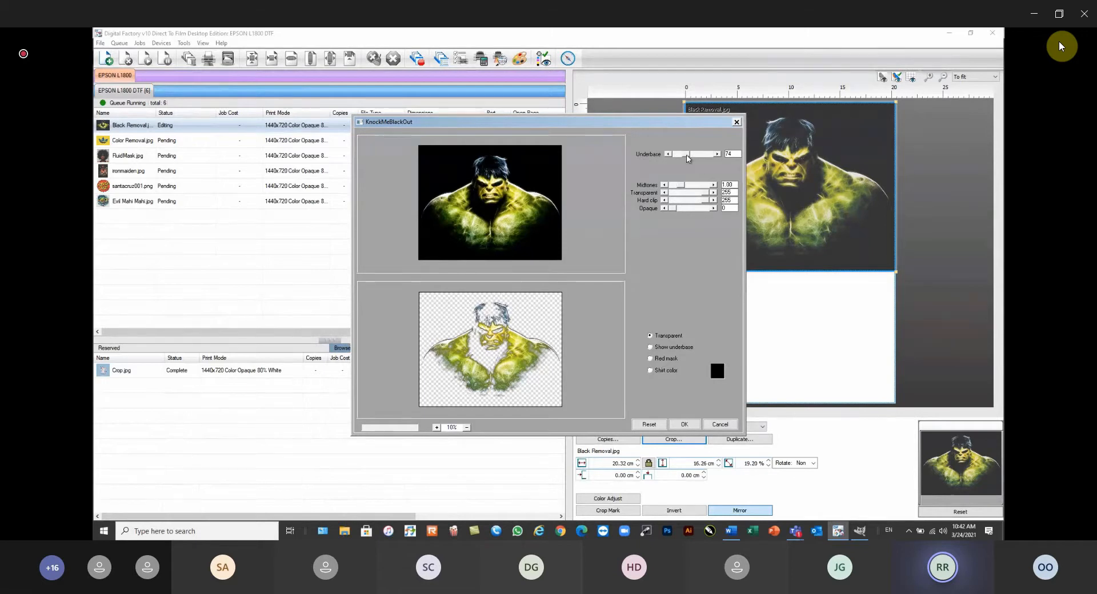
Try several underbase amounts ending at 70, with midtones 0.99 and opaque 103, and reset the KnockMeBlackOut settings
left_click_drag(687, 158, 681, 158)
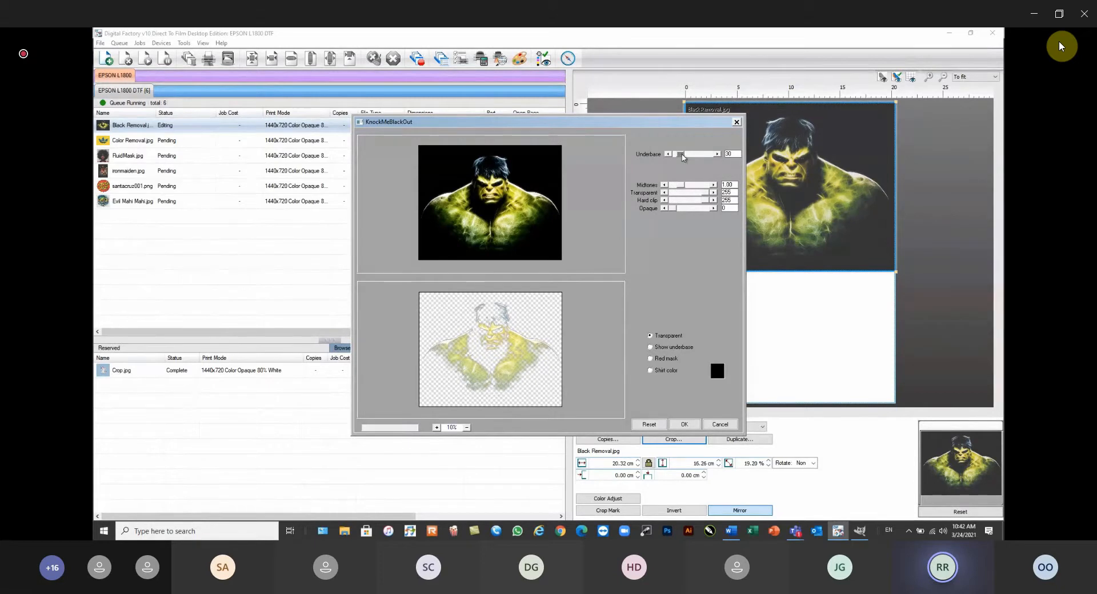
left_click_drag(683, 157, 696, 155)
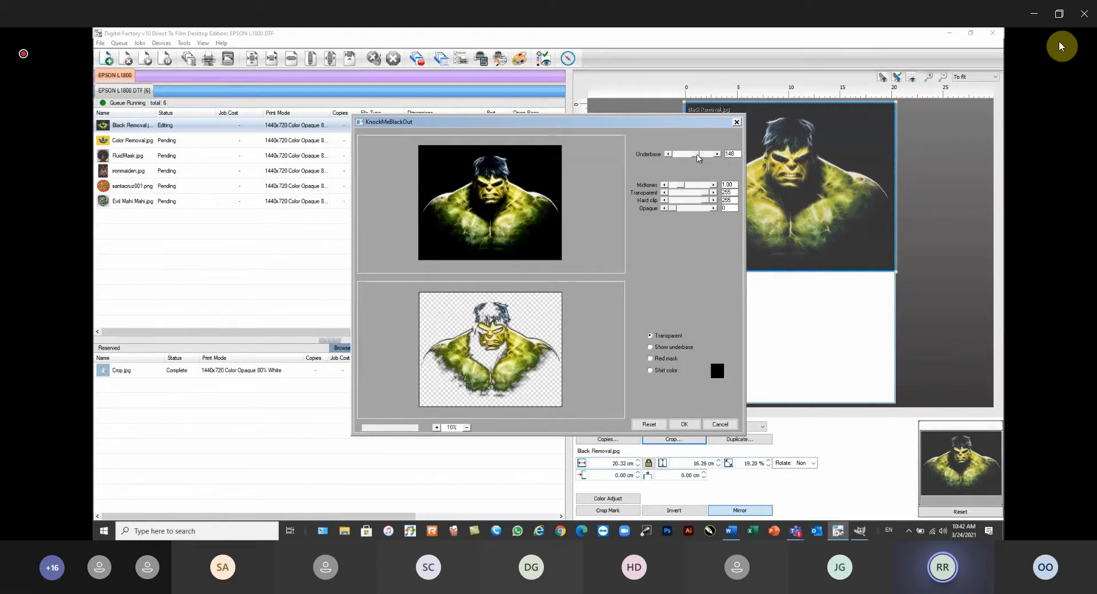
mouse_move(694, 156)
left_mouse_down()
mouse_move(706, 157)
mouse_move(679, 156)
left_mouse_up()
type("70")
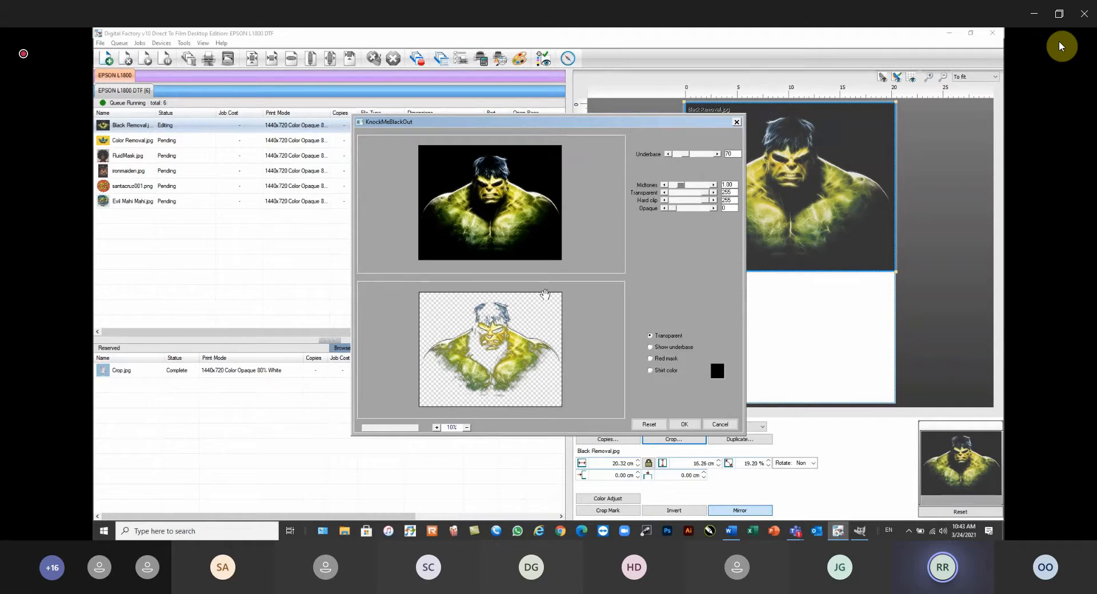
left_click_drag(680, 185, 687, 209)
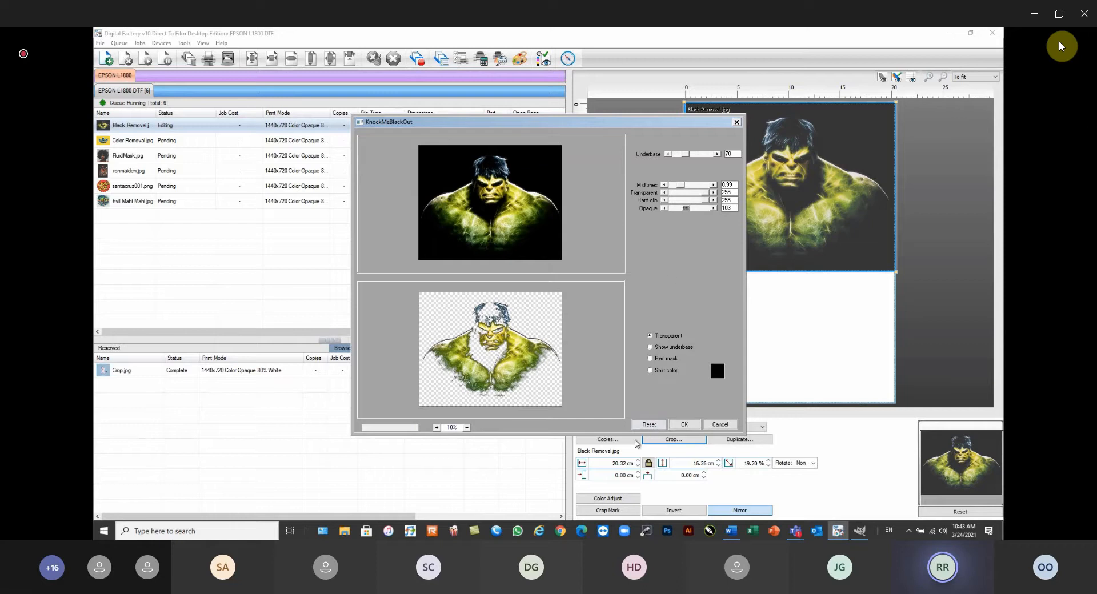
left_click(650, 425)
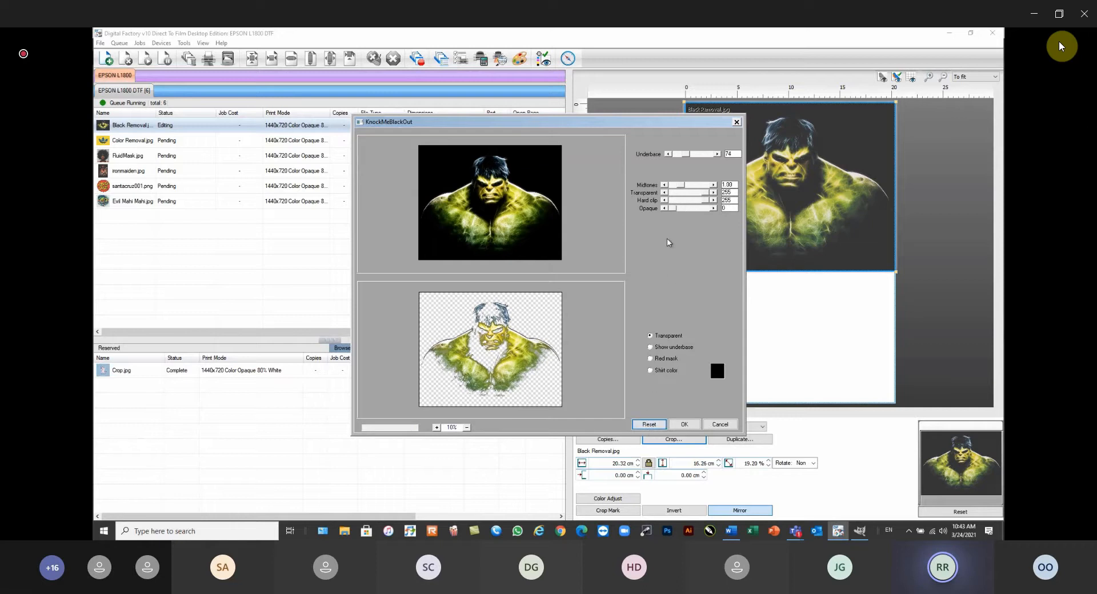
Preview the KnockMeBlackOut result for Black Removal.jpg as underbase, as red mask and on the shirt color
left_click(650, 347)
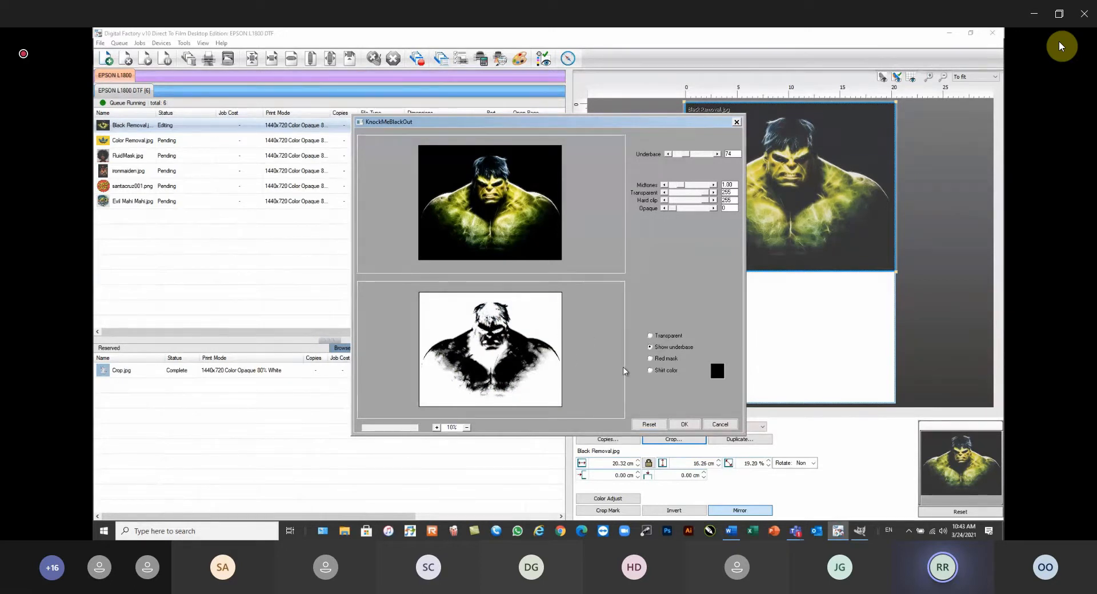
left_click(651, 358)
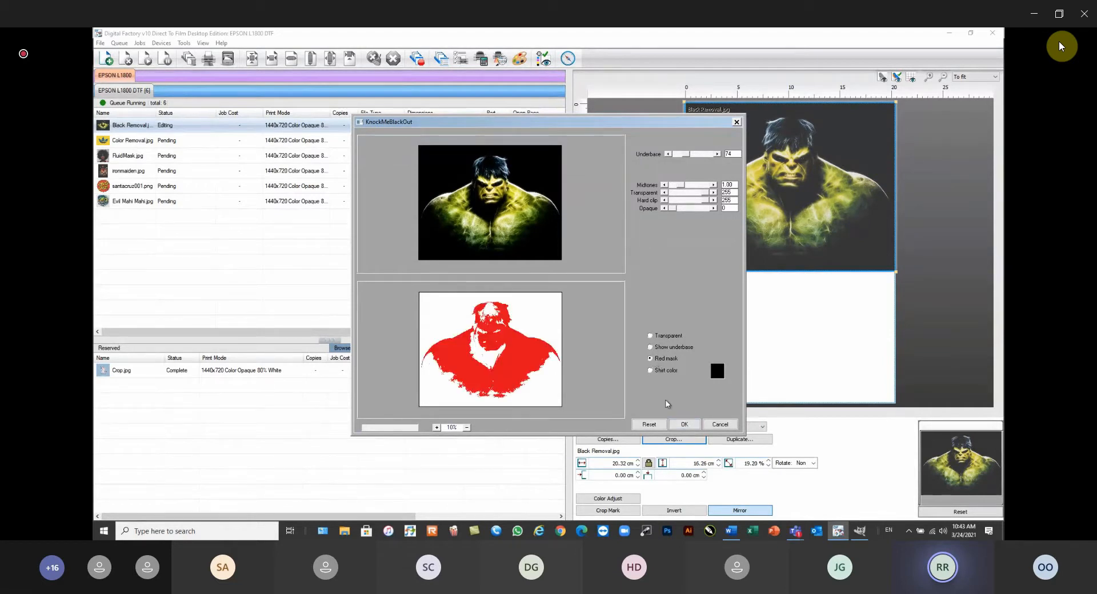
left_click(651, 370)
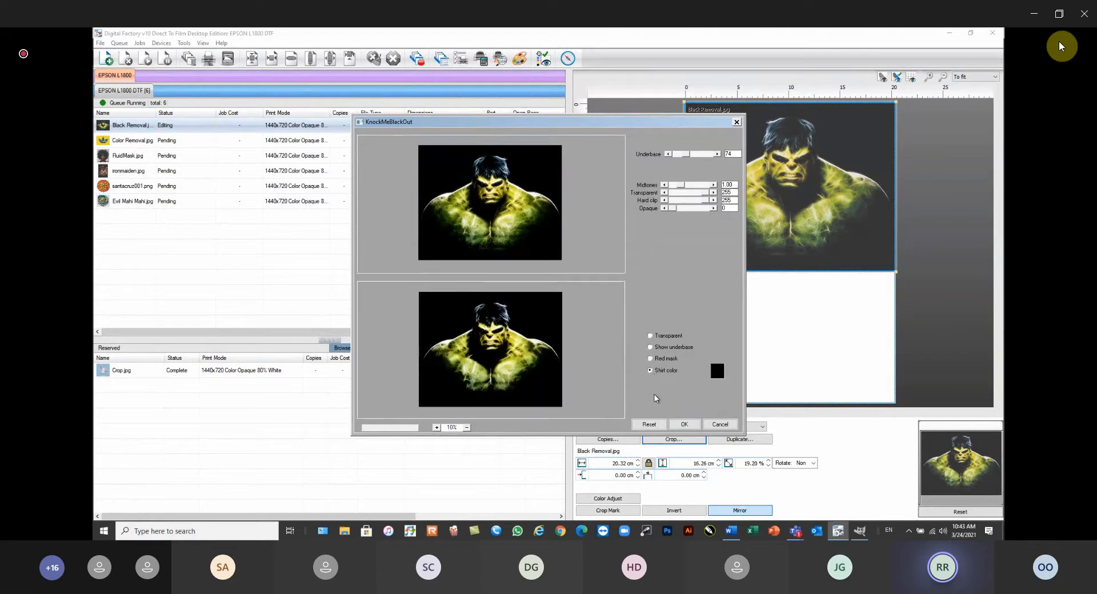
Try a grey shirt color and an opaque value of 121 in KnockMeBlackOut, and cancel the plug-in
left_click(717, 372)
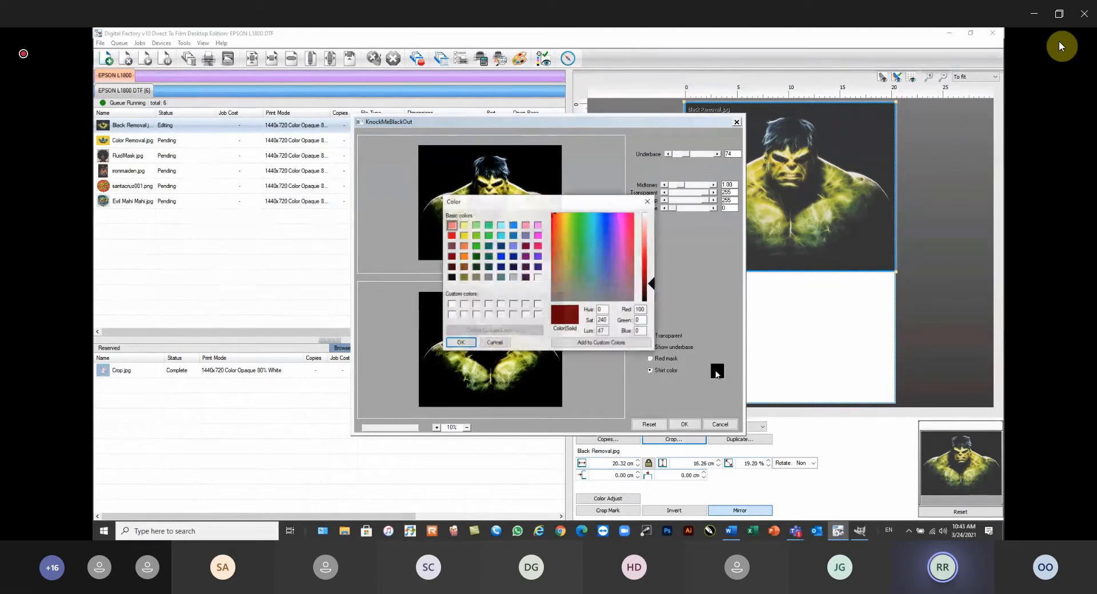
left_click(489, 277)
left_click(461, 343)
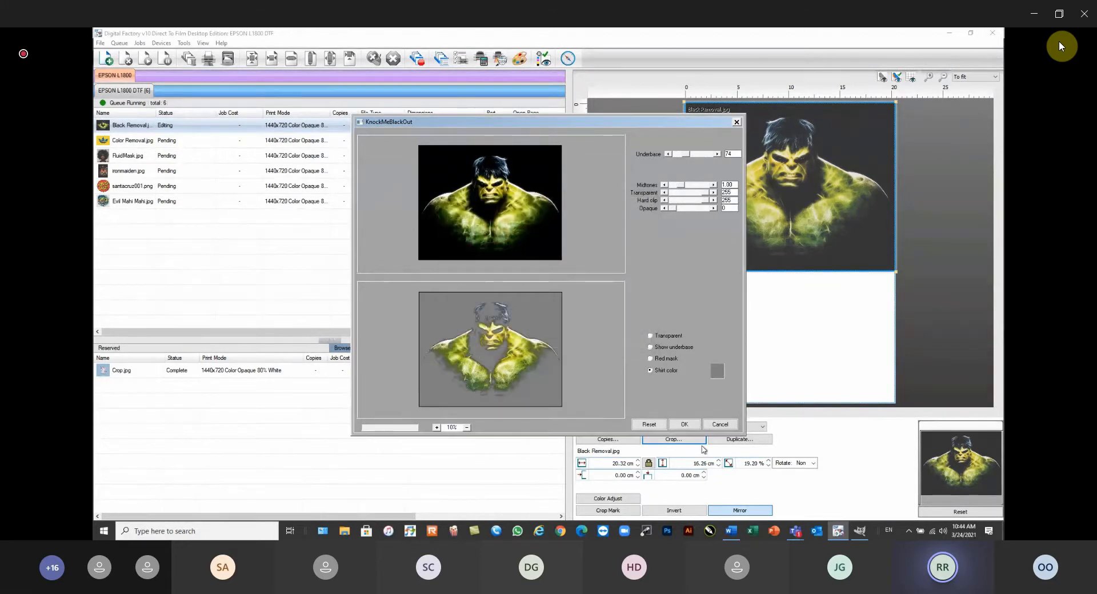
left_click_drag(676, 209, 688, 209)
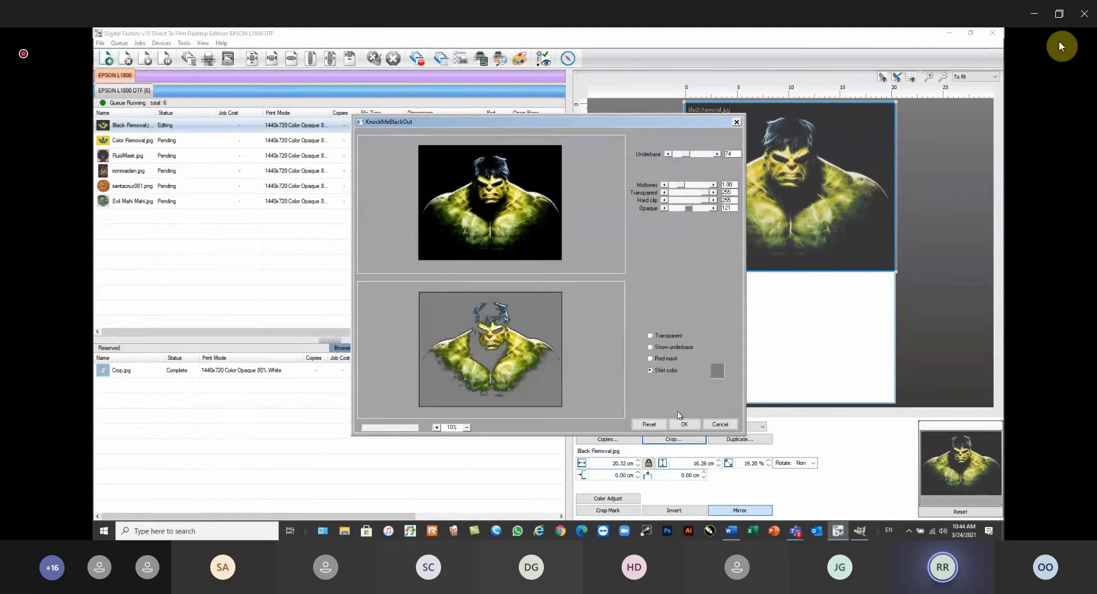
left_click(721, 426)
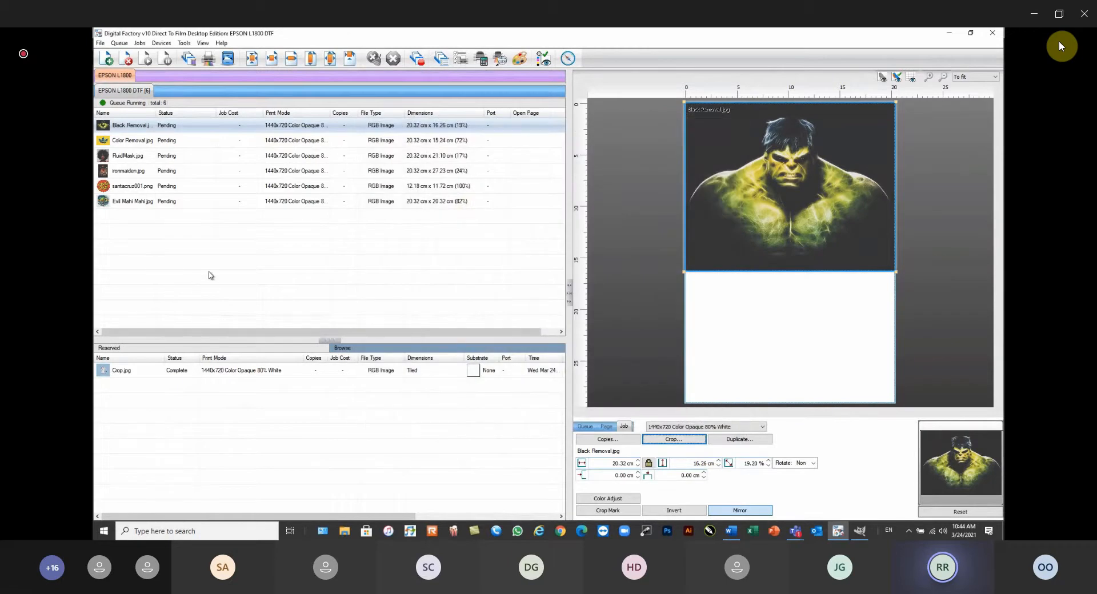
Set the queue's default print mode to 1440x720 Black Opaque with no job selected
left_click(205, 275)
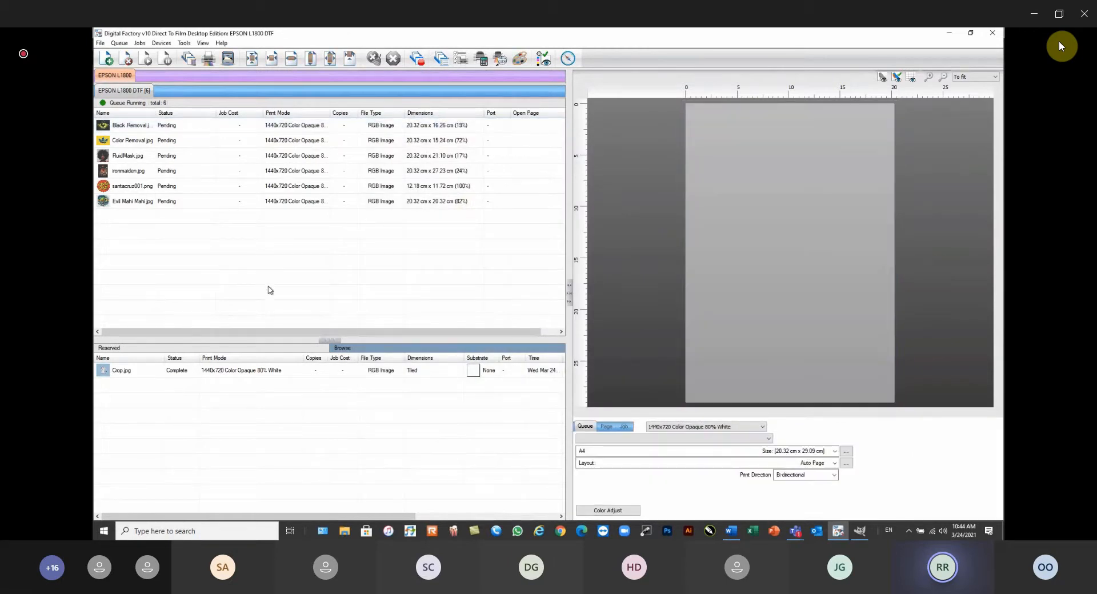
left_click(676, 428)
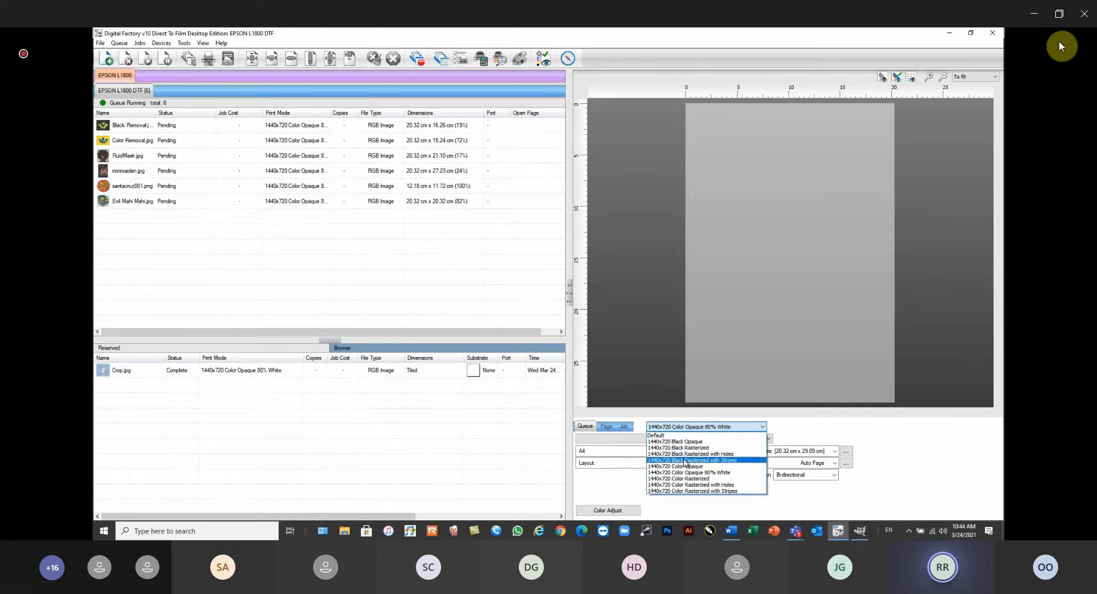
left_click(683, 442)
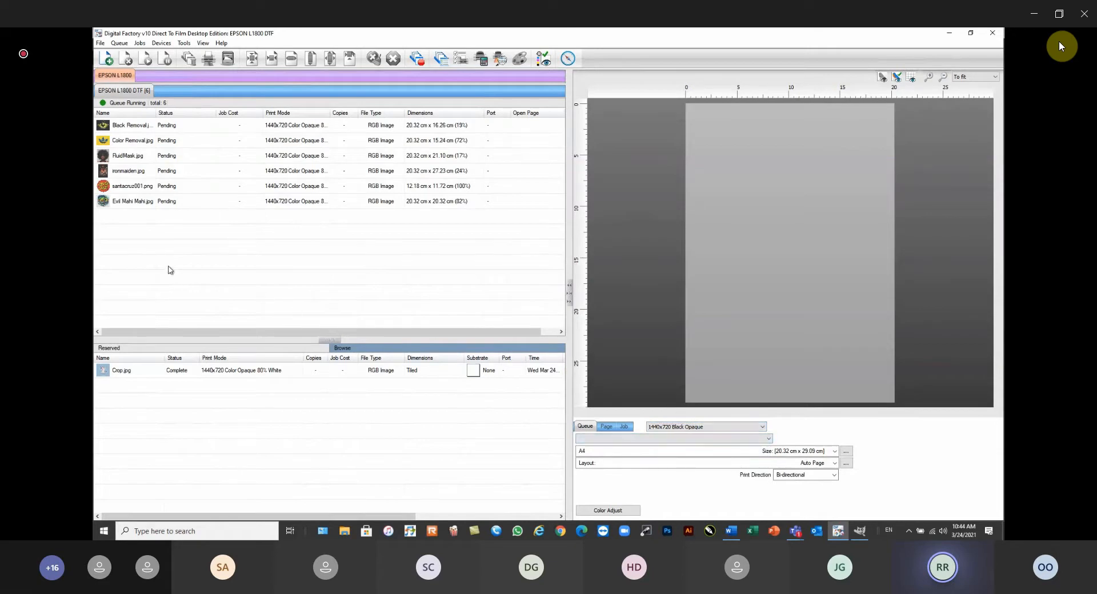
Change the Black Removal.jpg job's print mode to 1440x720 Black Opaque and accept resetting its properties
left_click(130, 127)
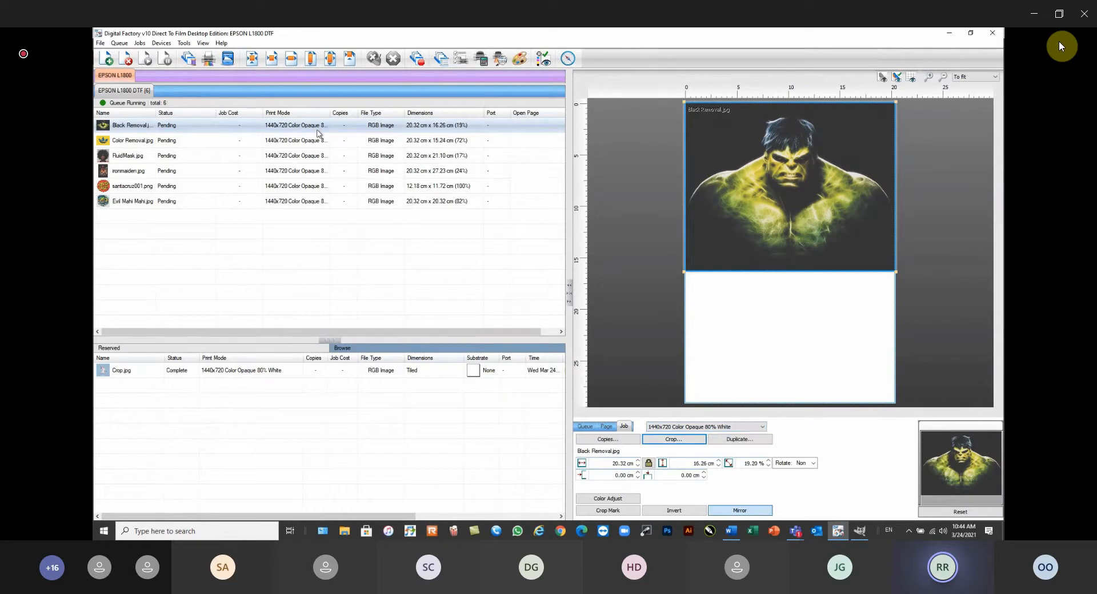
left_click(660, 429)
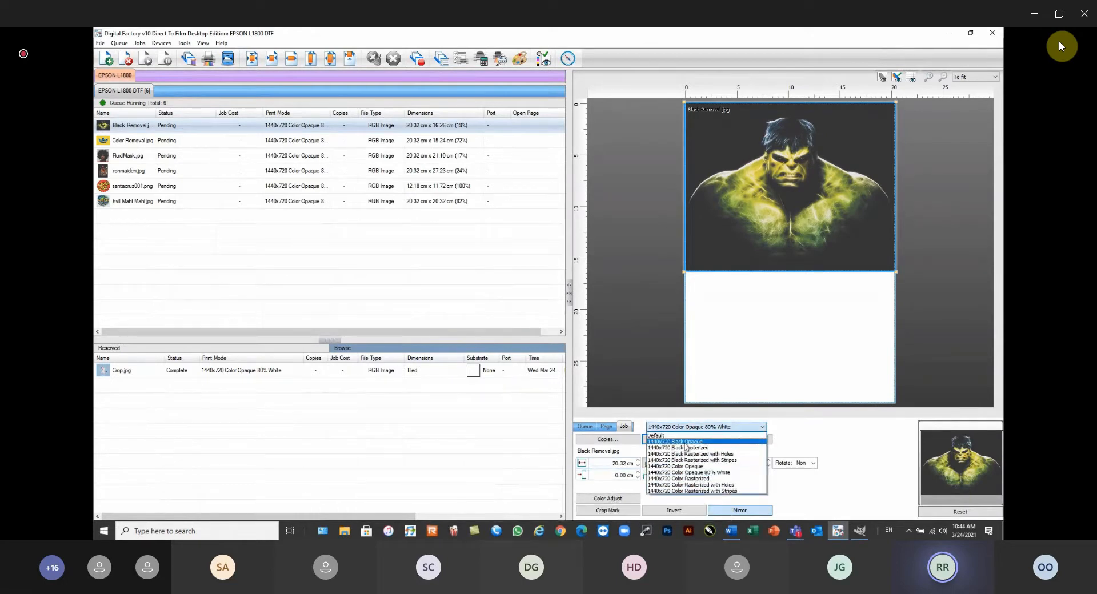
left_click(687, 446)
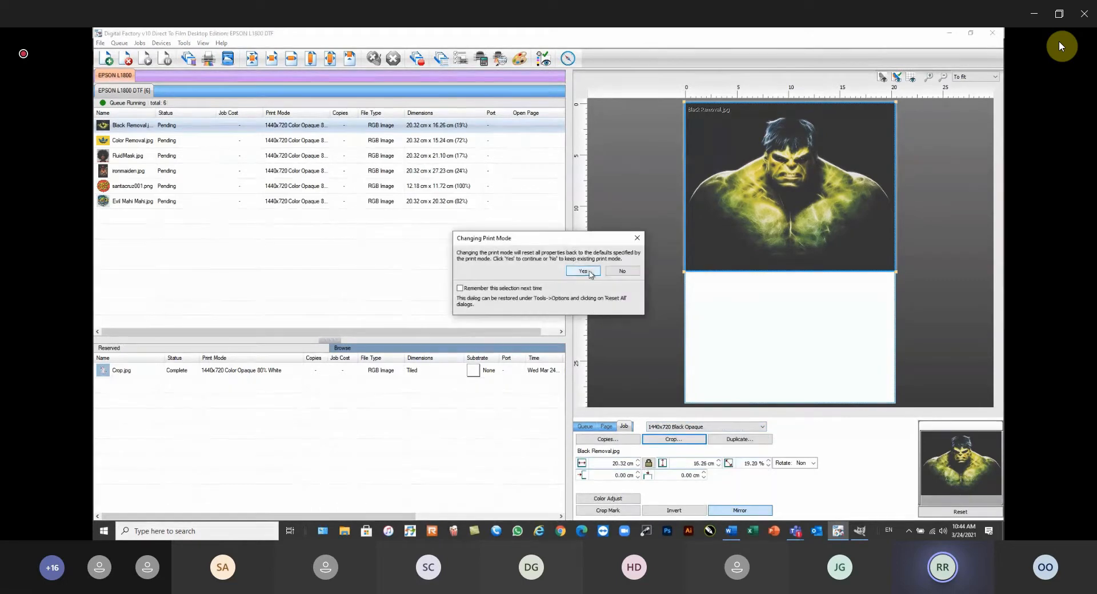
left_click(585, 276)
Generate a preview image for the Black Removal.jpg job and inspect the artwork up close
right_click(237, 127)
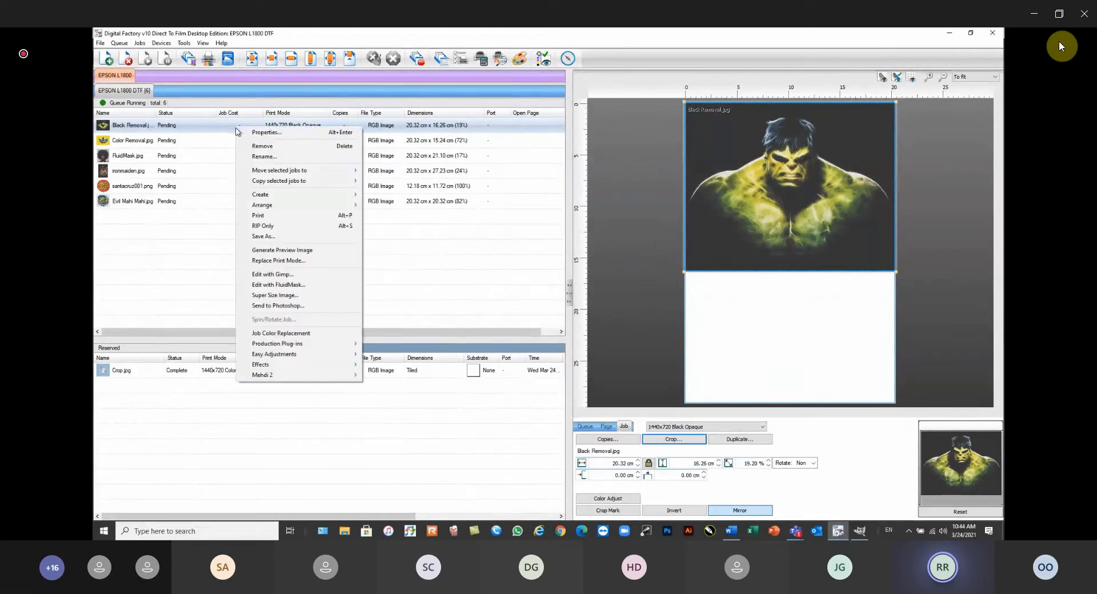
left_click(294, 251)
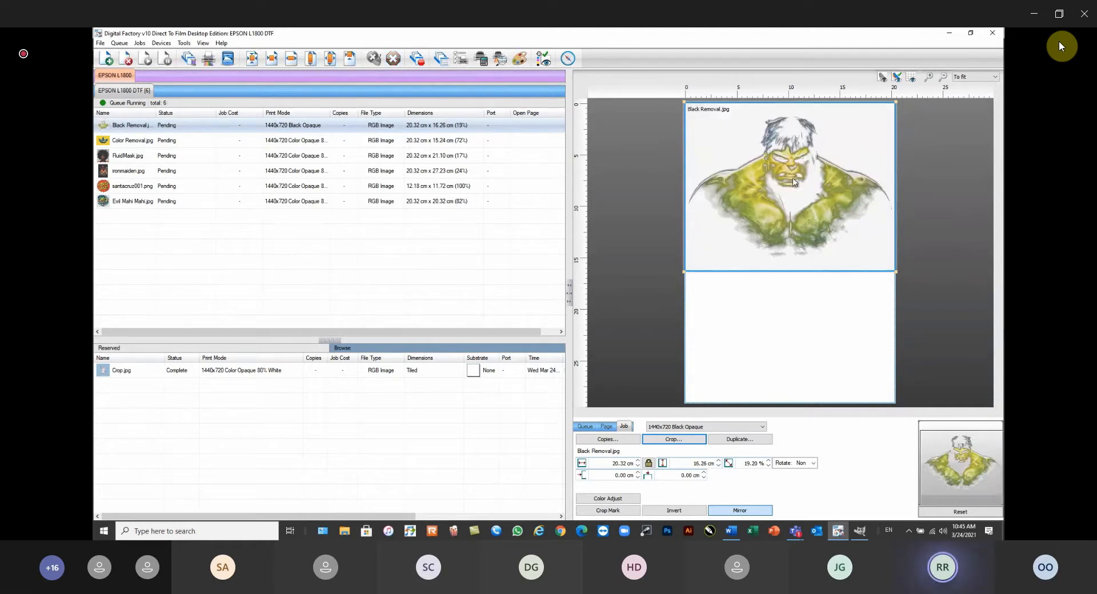
scroll(794, 178, "up", 3)
scroll(793, 180, "down", 3)
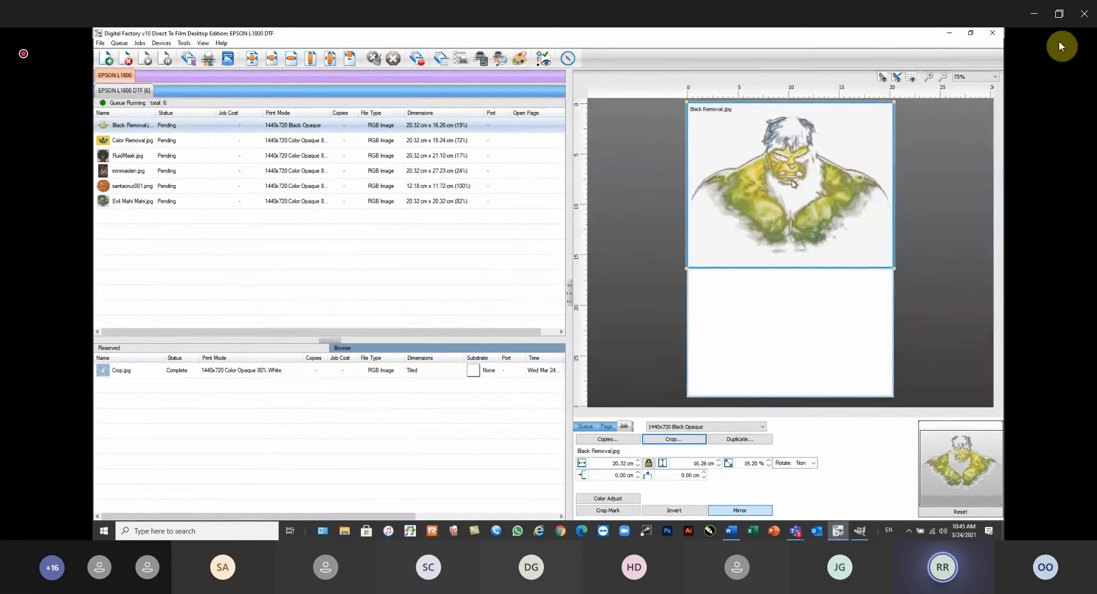
Open the KnockMeColorOut production plug-in for the Color Removal.jpg job and pick the yellow background as the color to remove
mouse_move(147, 128)
left_click(133, 142)
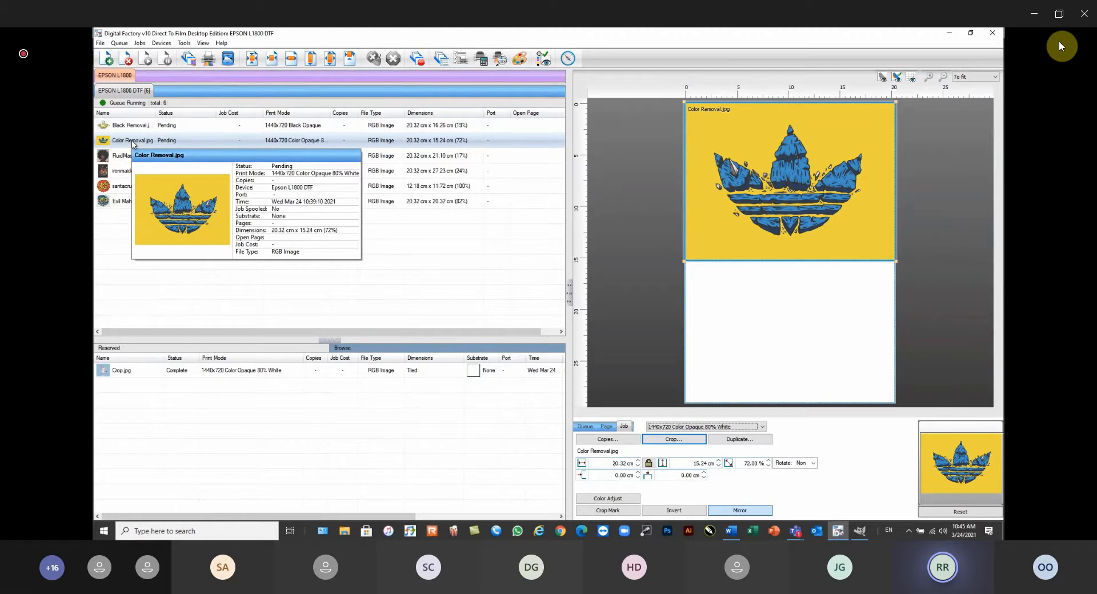
right_click(134, 144)
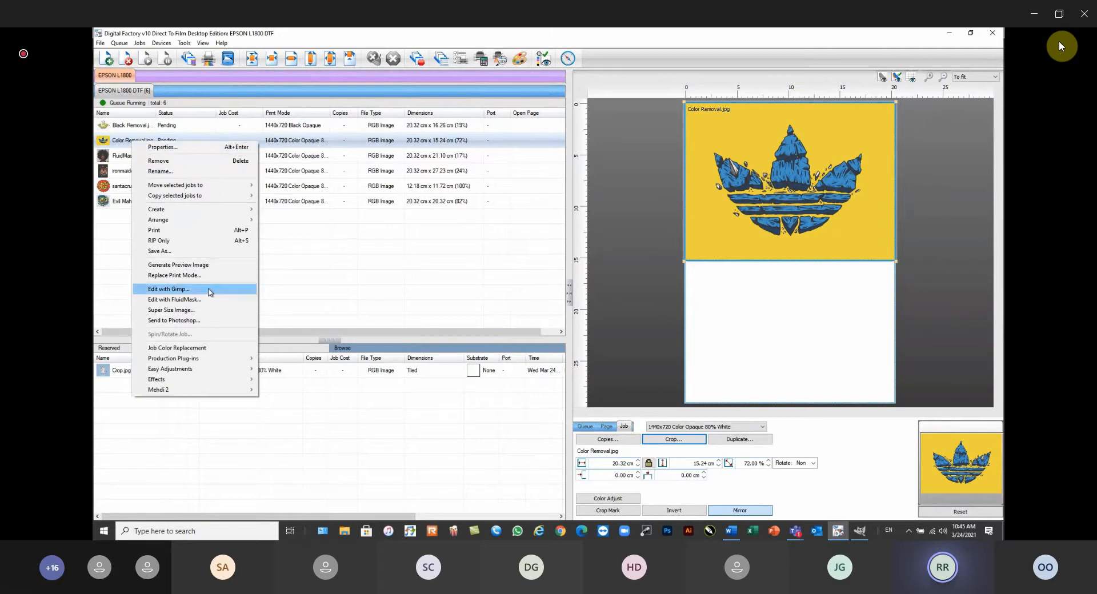
mouse_move(194, 363)
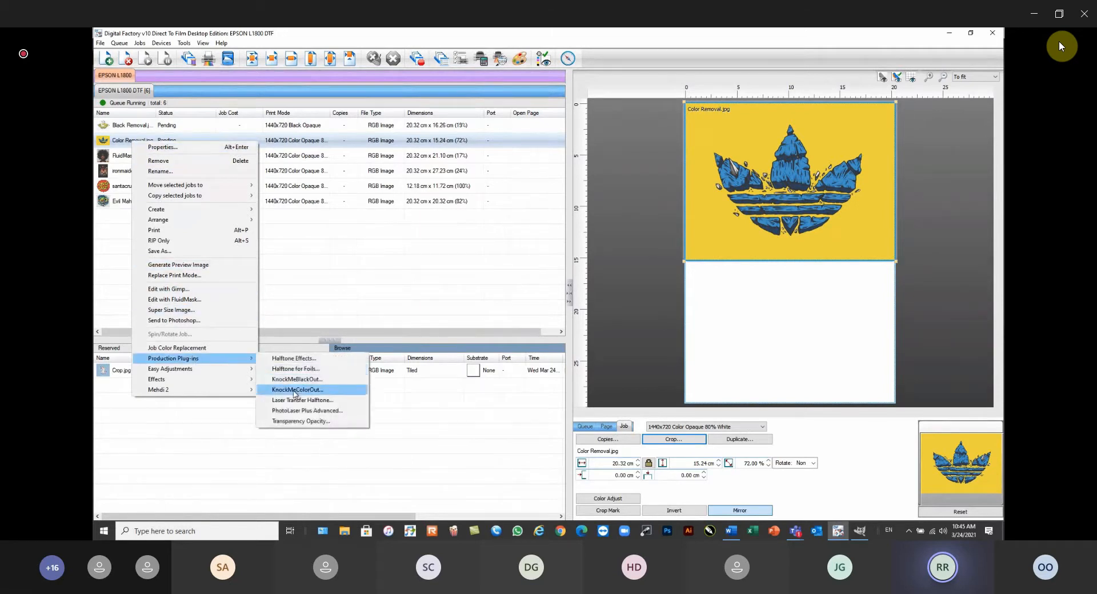
left_click(296, 394)
left_click(543, 235)
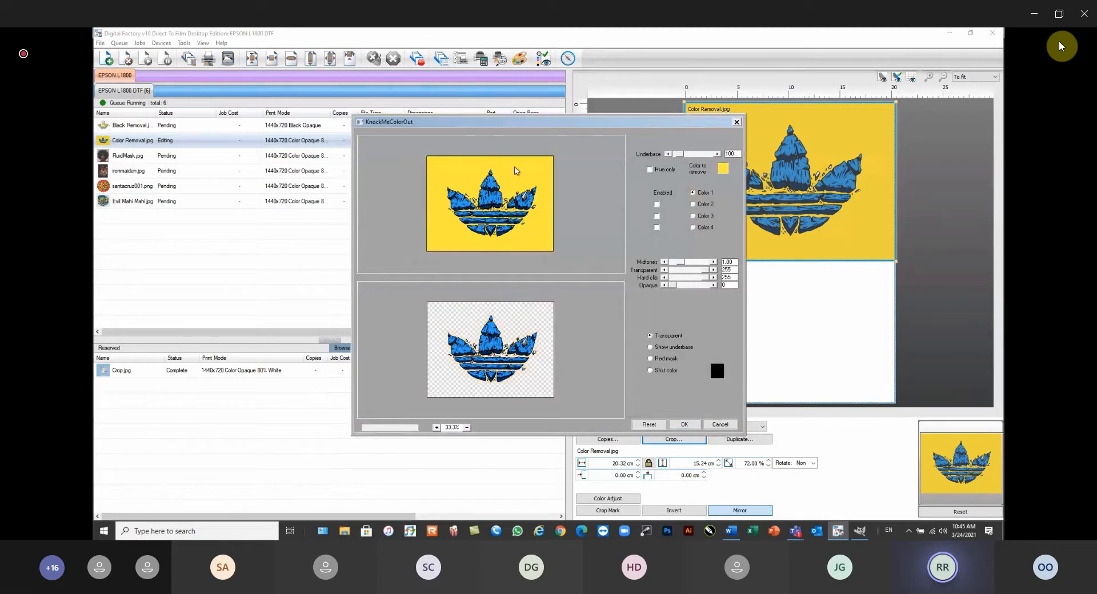
Raise the KnockMeColorOut underbase to 362 and preview the result as underbase and on the shirt color
left_click(692, 155)
left_click_drag(689, 159, 690, 159)
left_click(659, 348)
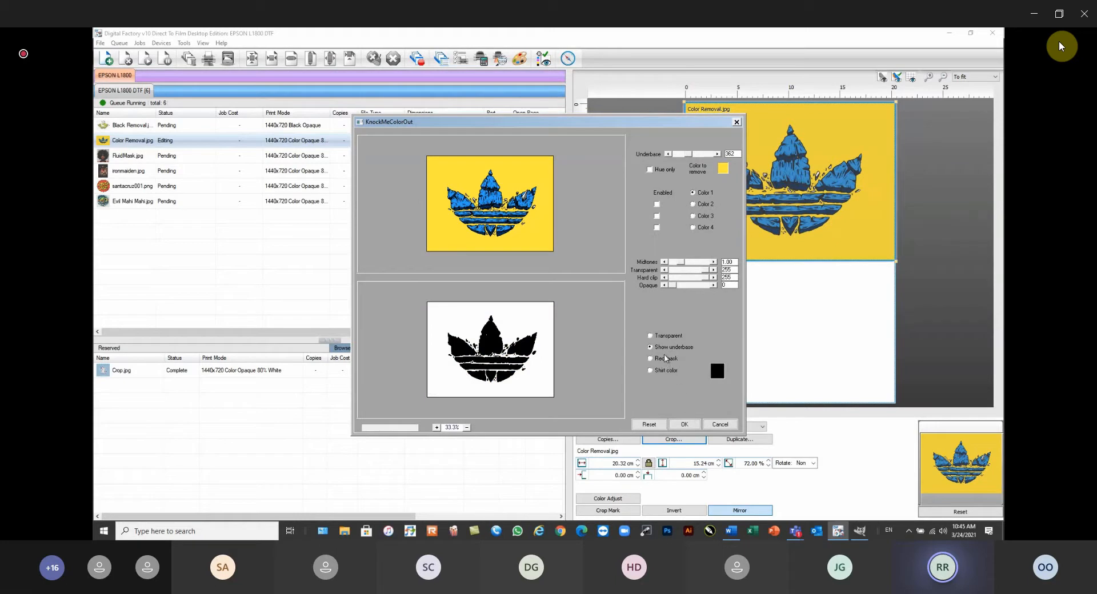
left_click(656, 371)
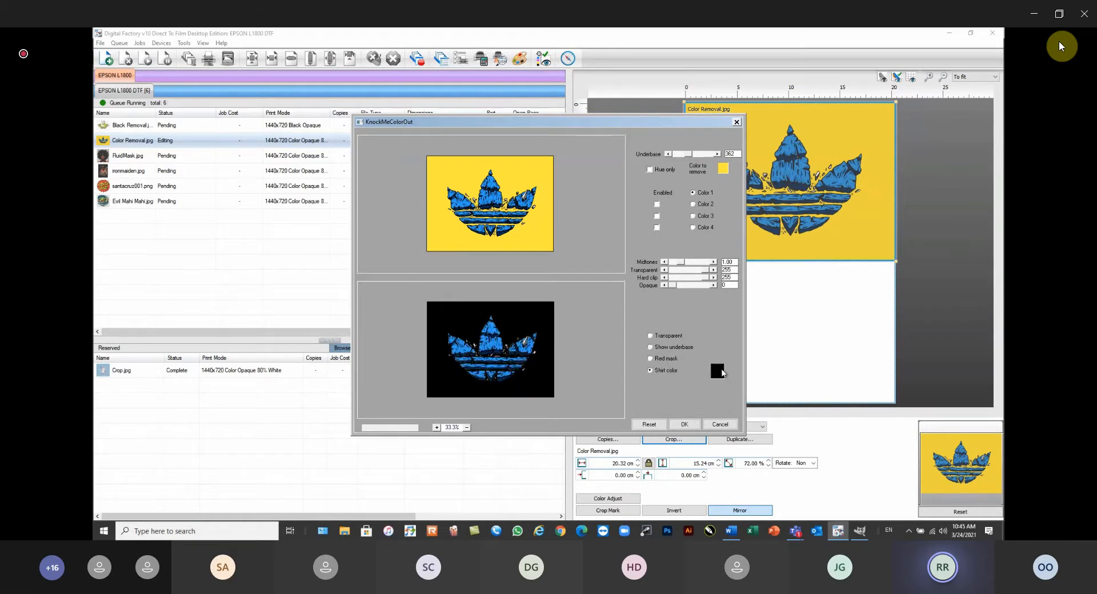
Try a yellow shirt color behind the logo in the KnockMeColorOut preview, and change it back to black
left_click(718, 371)
left_click(462, 236)
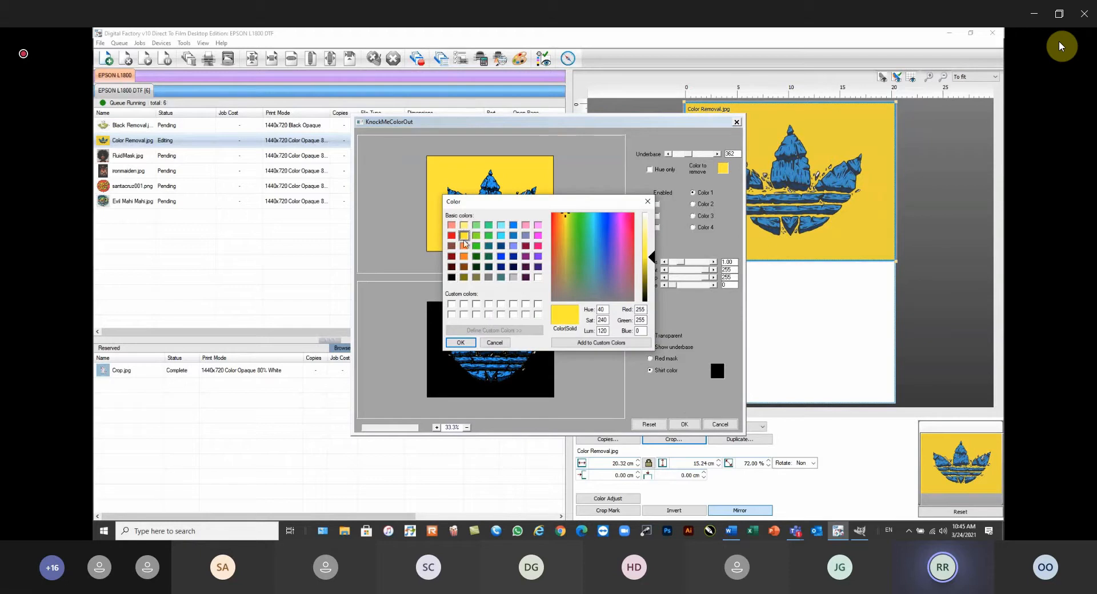
left_click(460, 342)
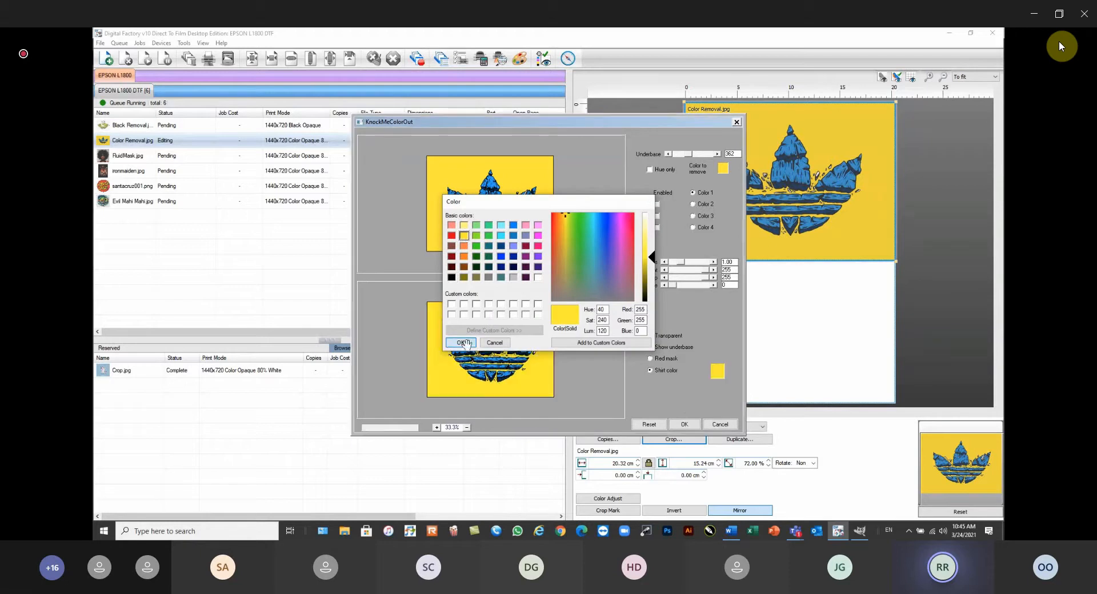
left_click(721, 375)
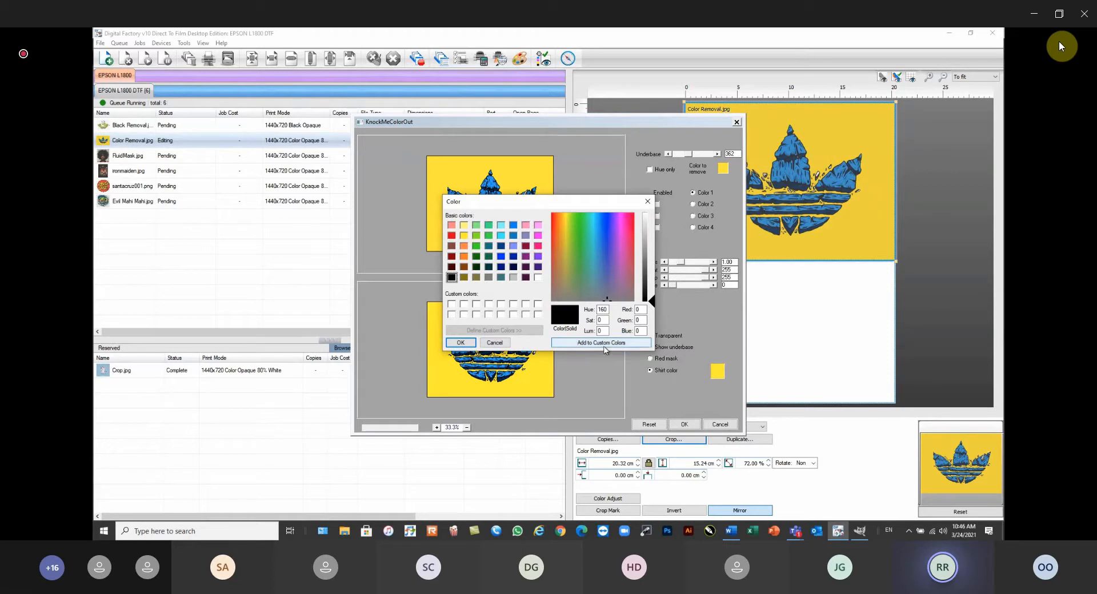
left_click(462, 342)
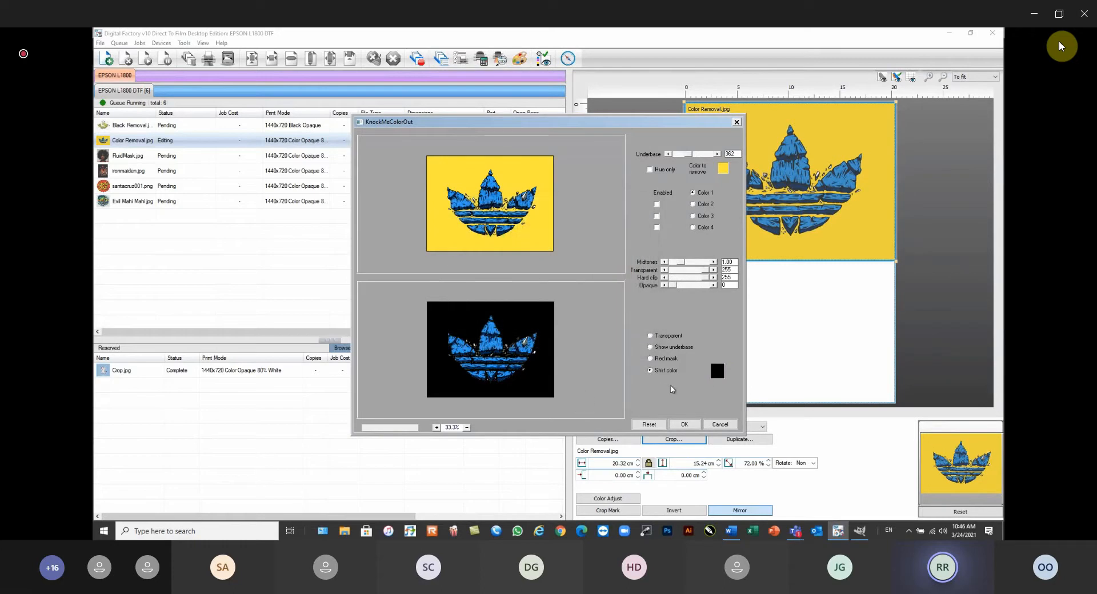
Try cyan and green shirt colors behind the logo in KnockMeColorOut, and cancel the plug-in
left_click(717, 371)
left_click(500, 236)
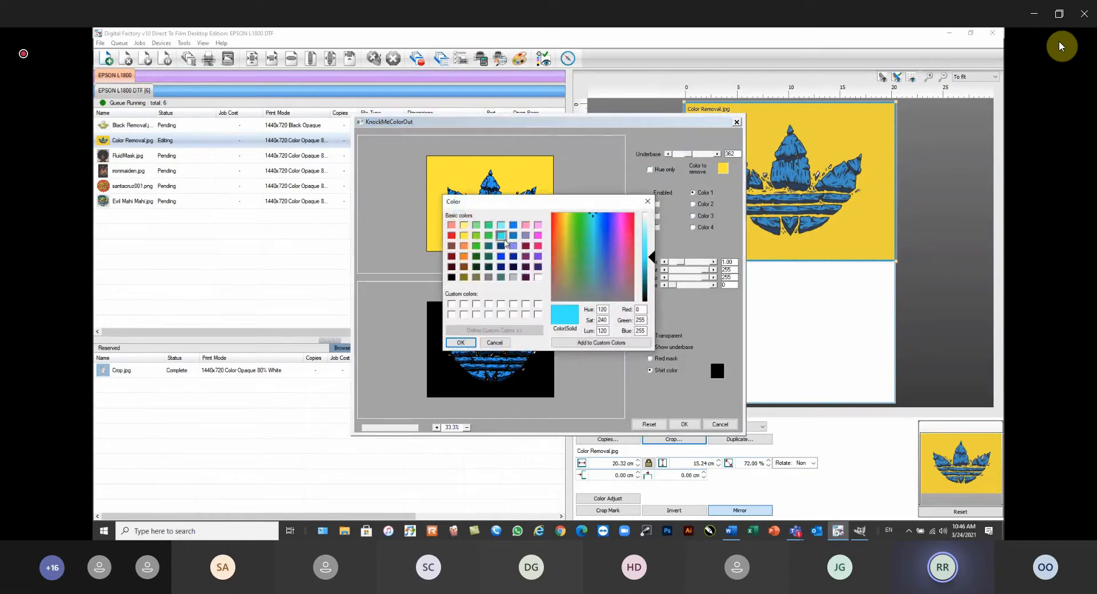
left_click(461, 342)
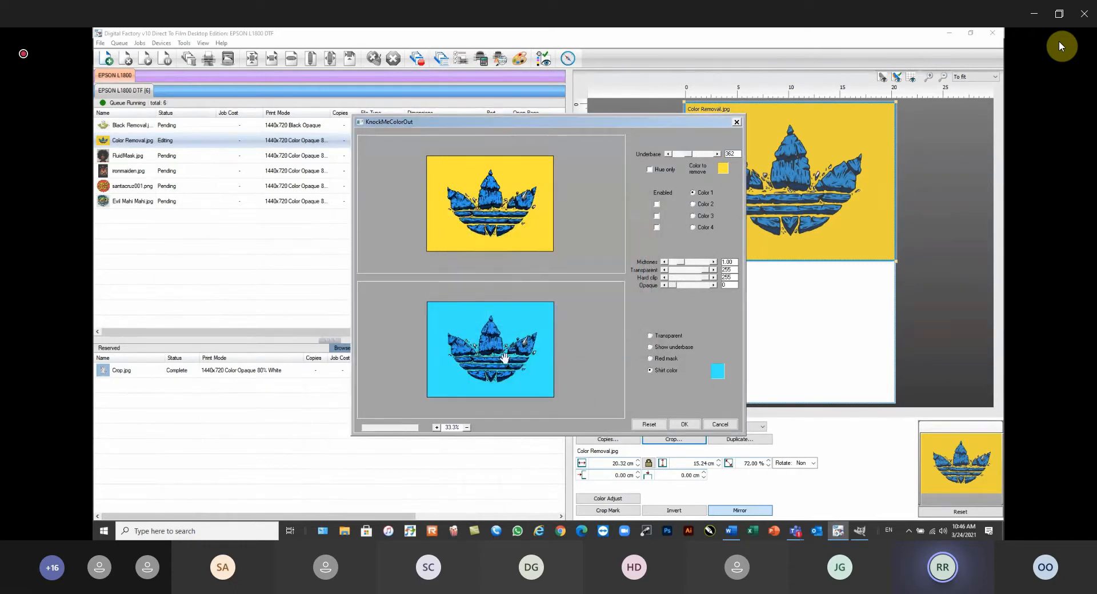
left_click(718, 371)
left_click(488, 235)
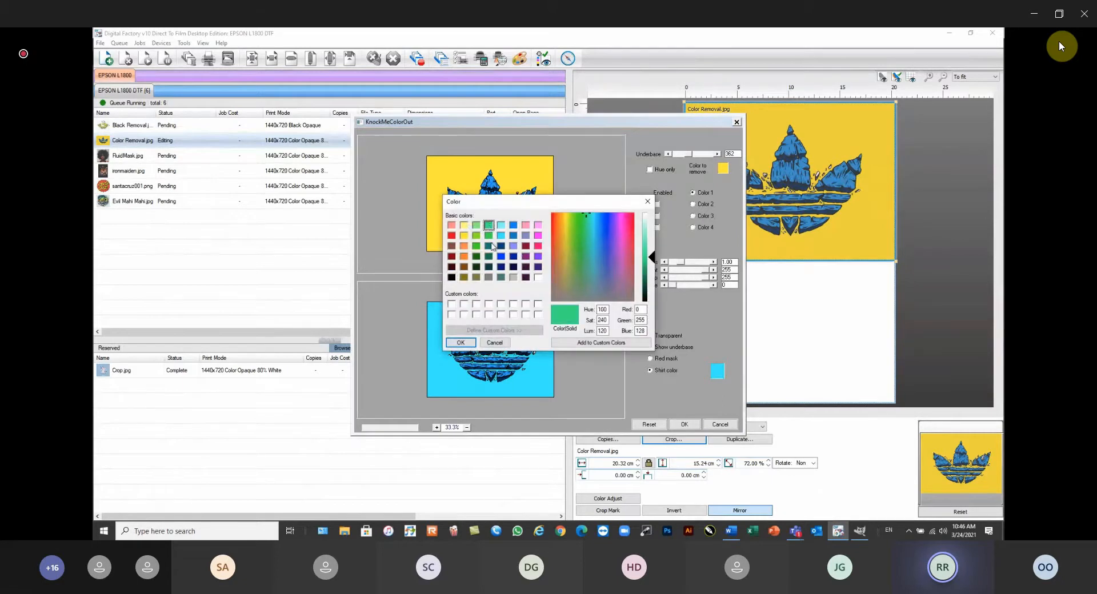
left_click(462, 342)
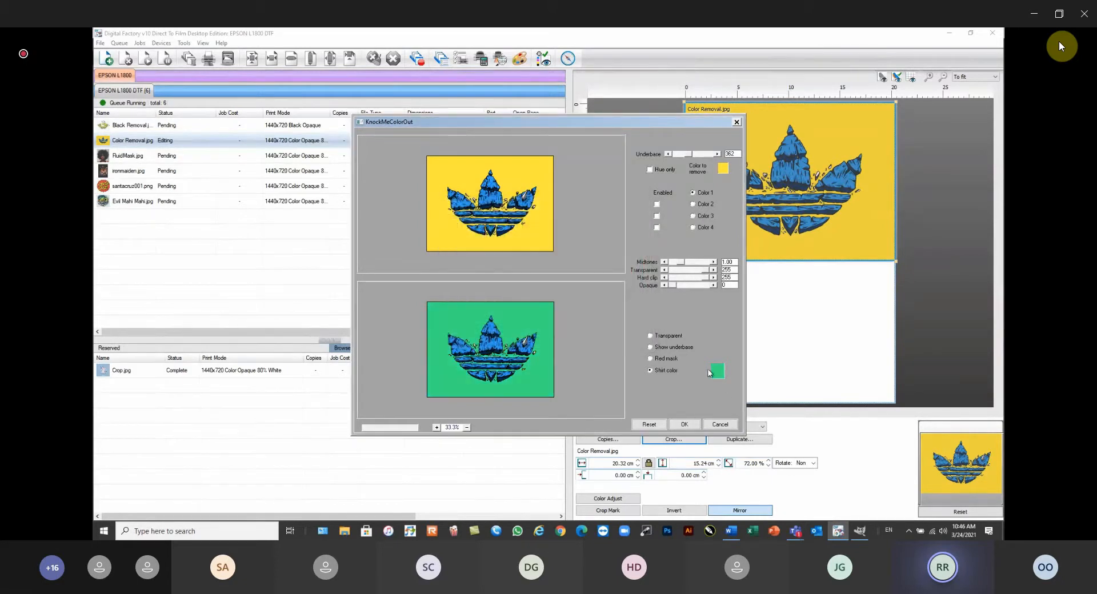
left_click(720, 425)
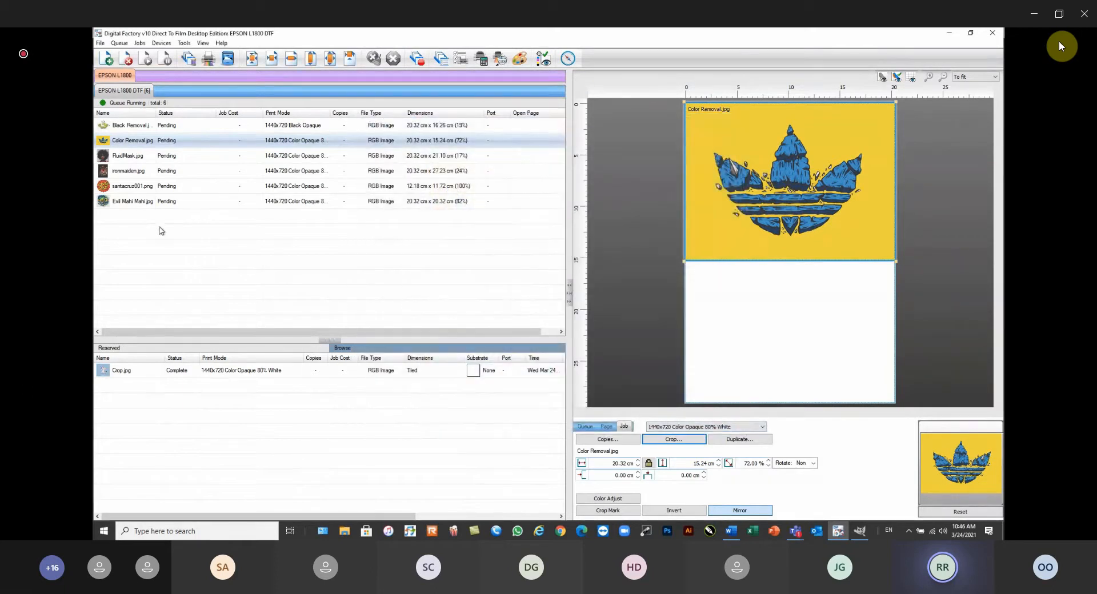
Enlarge the santacruz001.png artwork to about 14.67 × 14.11 cm and move it to about 2.73 cm, 1.66 cm on the page
left_click(126, 188)
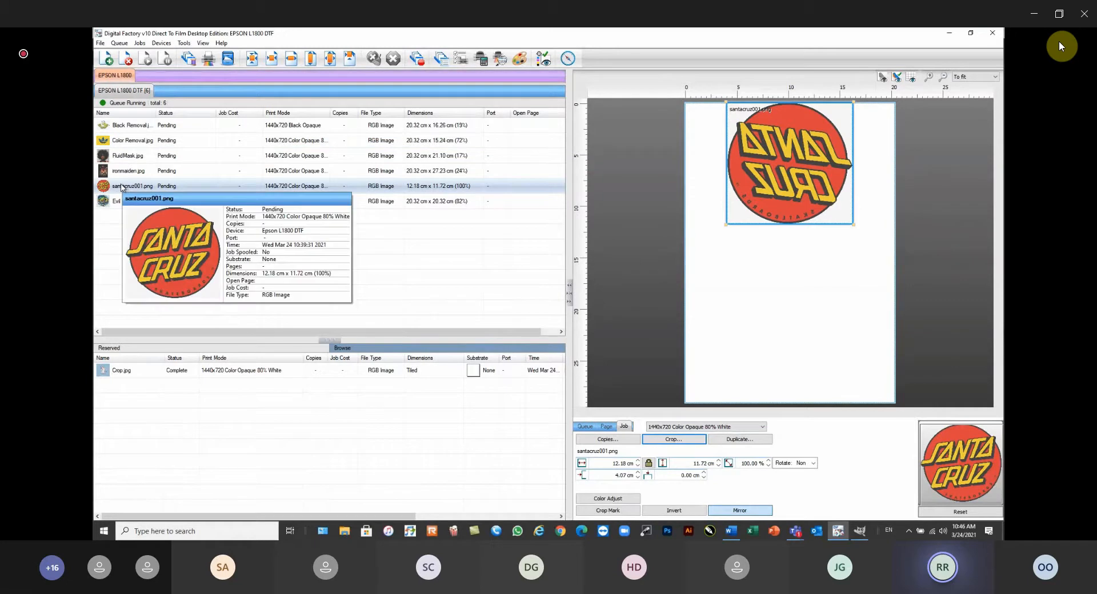
left_click(766, 163)
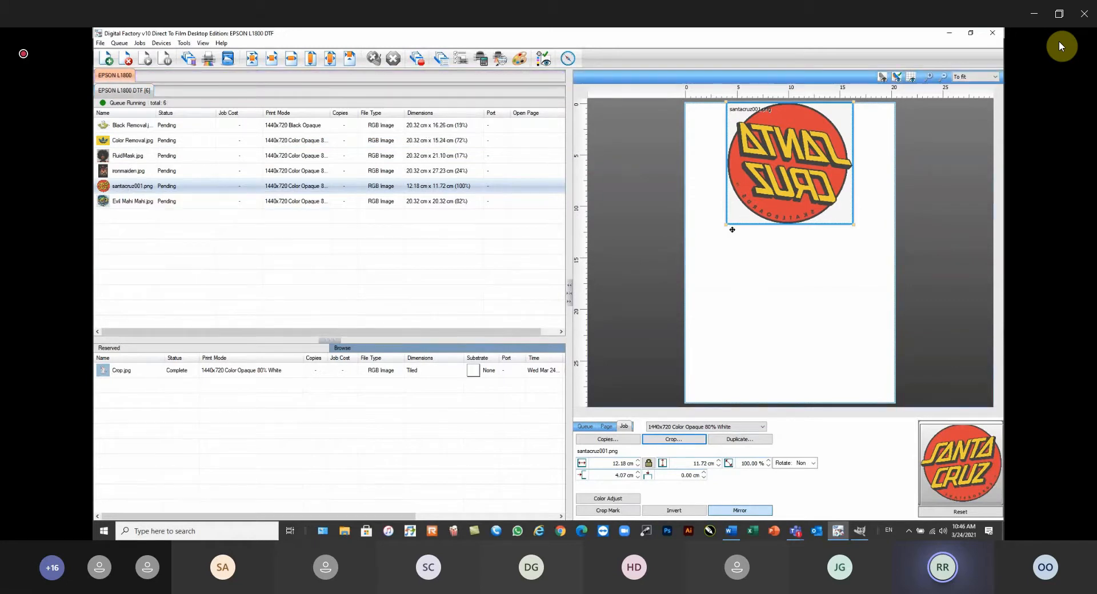
left_click_drag(726, 227, 700, 249)
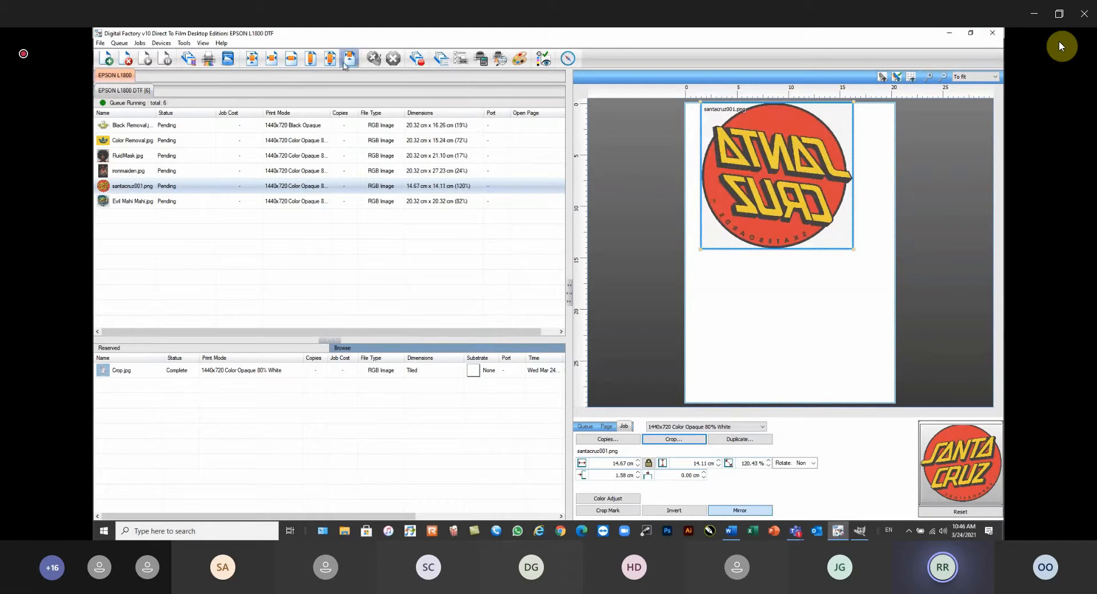
left_click_drag(767, 150, 777, 172)
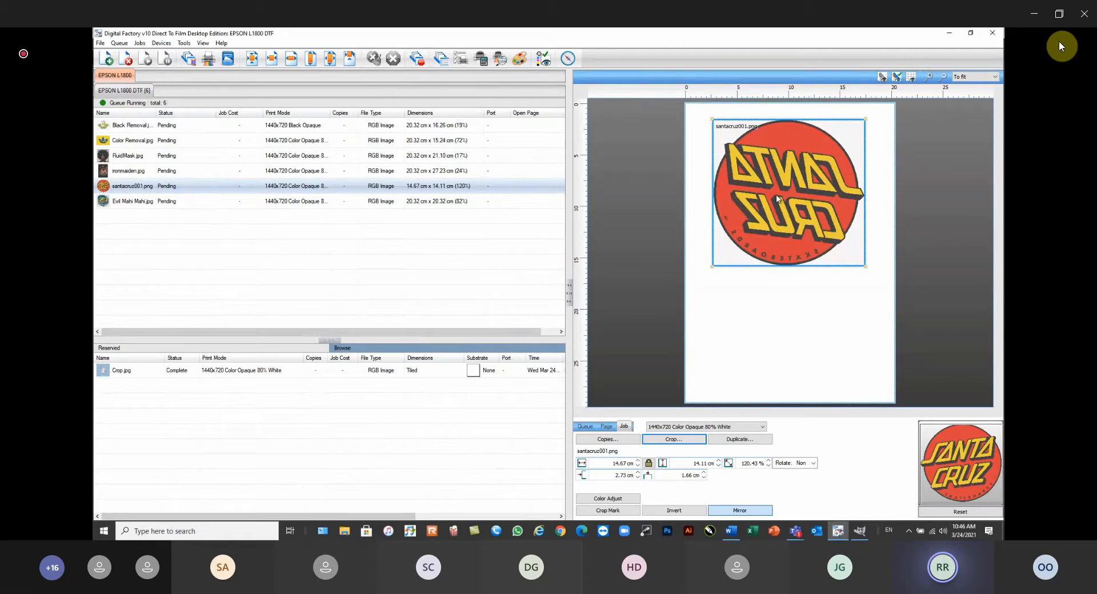
Preview the black removal on santacruz001.png with the KnockMeBlackOut plug-in, and cancel it
right_click(122, 189)
mouse_move(180, 404)
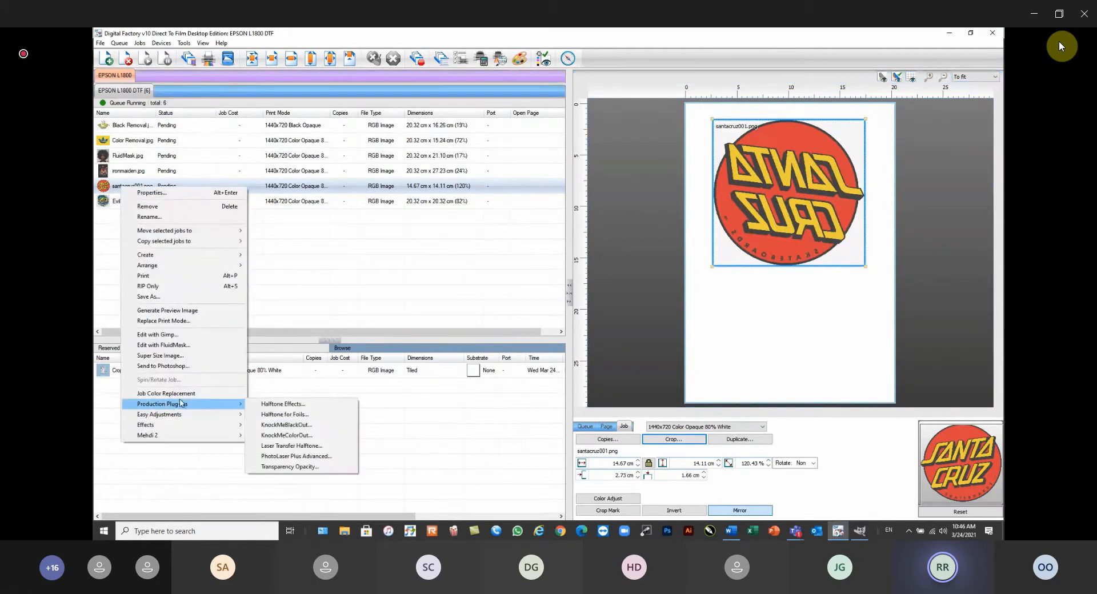
left_click(277, 426)
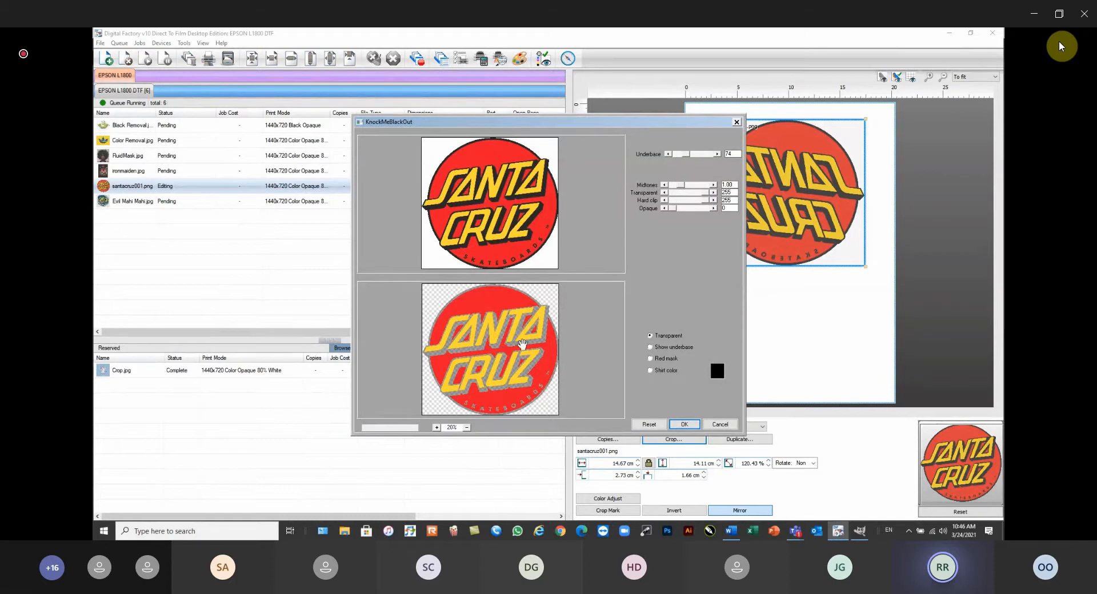
left_click(721, 425)
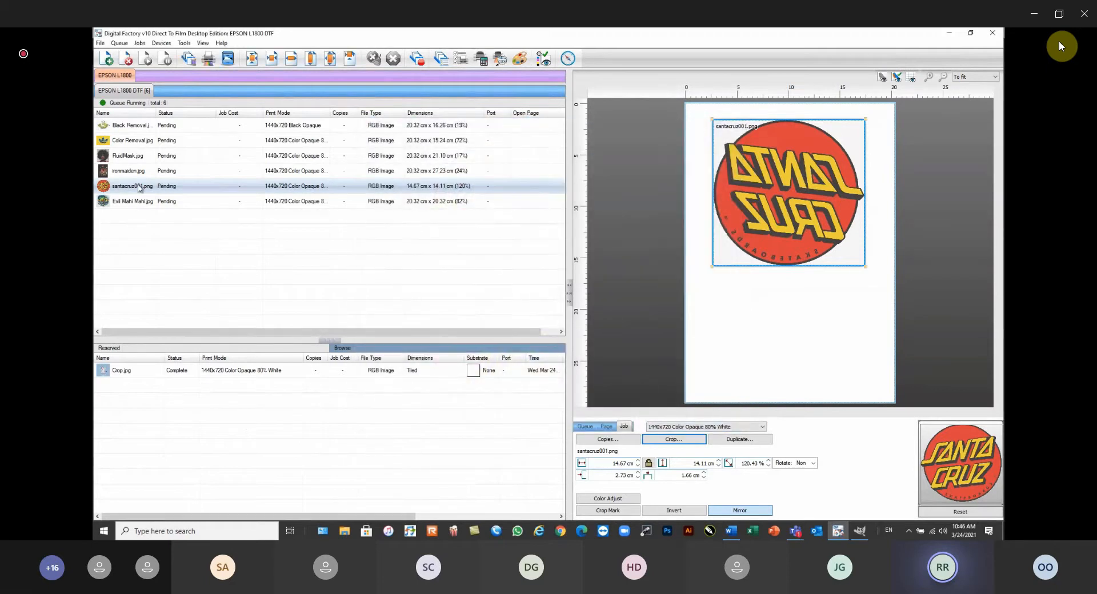
Apply the Cleanup Black x3 easy adjustment to santacruz001.png and inspect the lettering up close
mouse_move(139, 188)
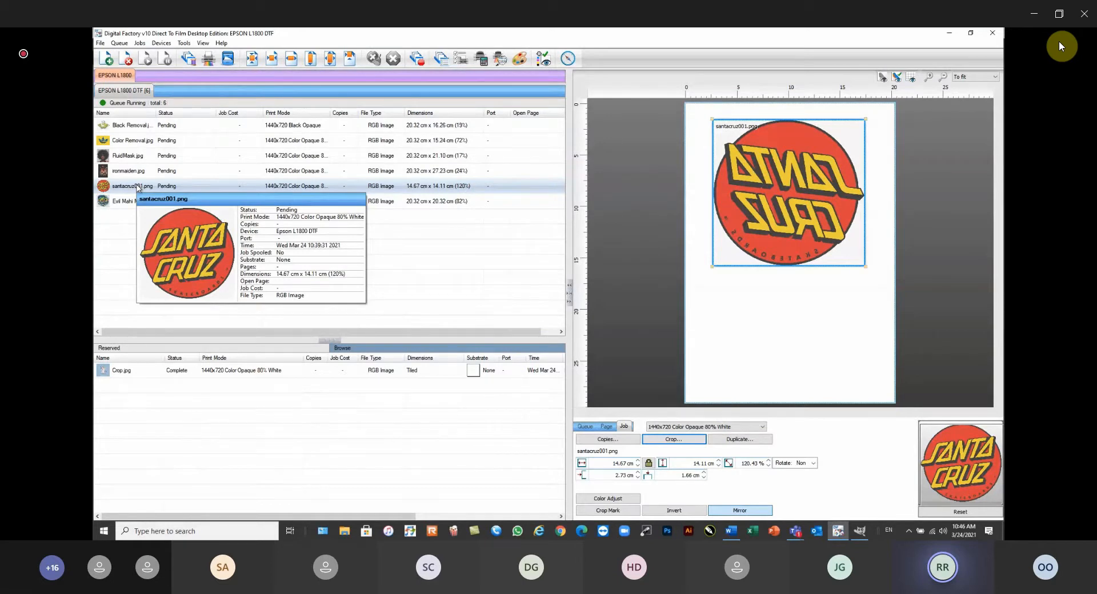
right_click(139, 188)
mouse_move(203, 416)
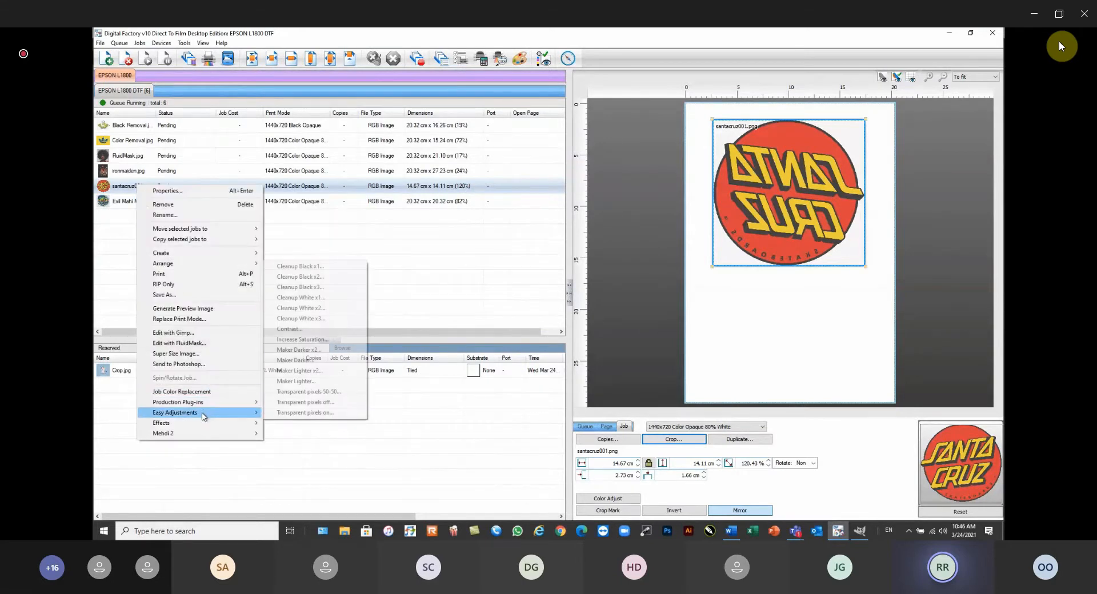
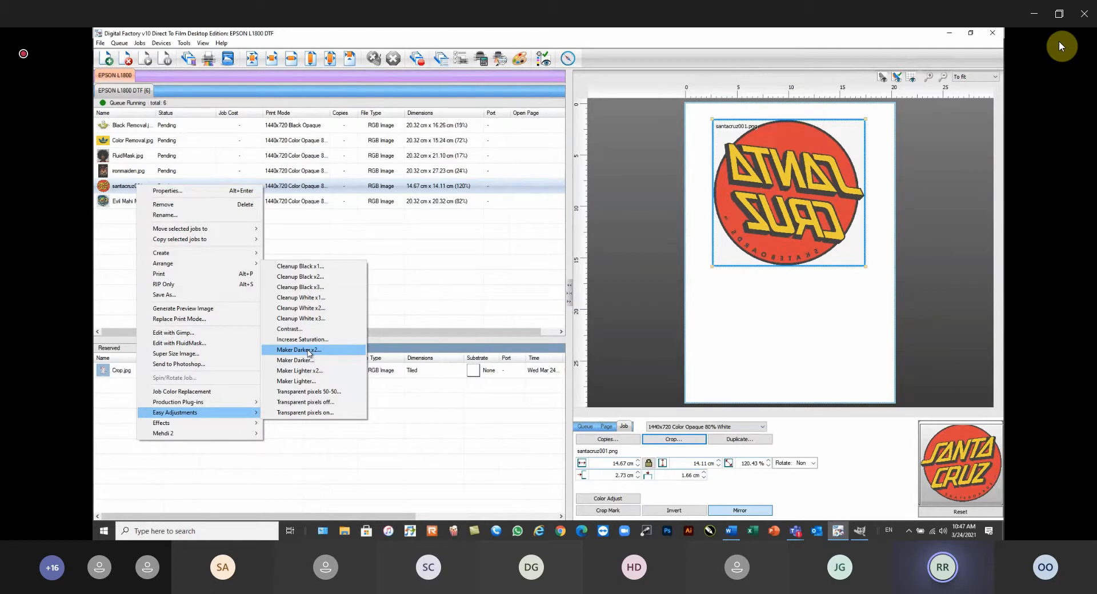
left_click(300, 289)
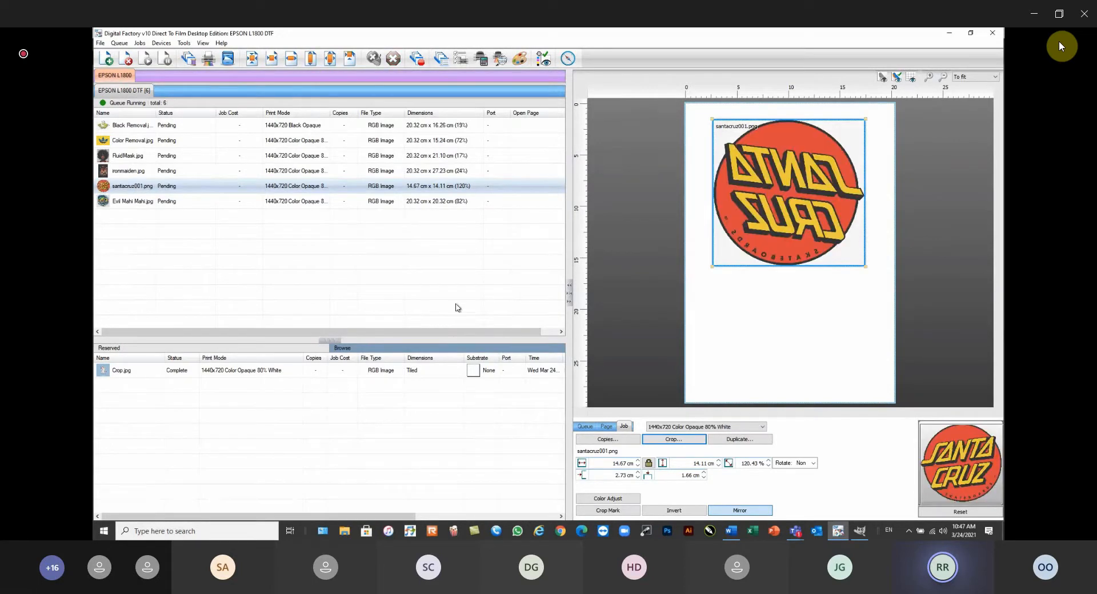
scroll(751, 203, "up", 4)
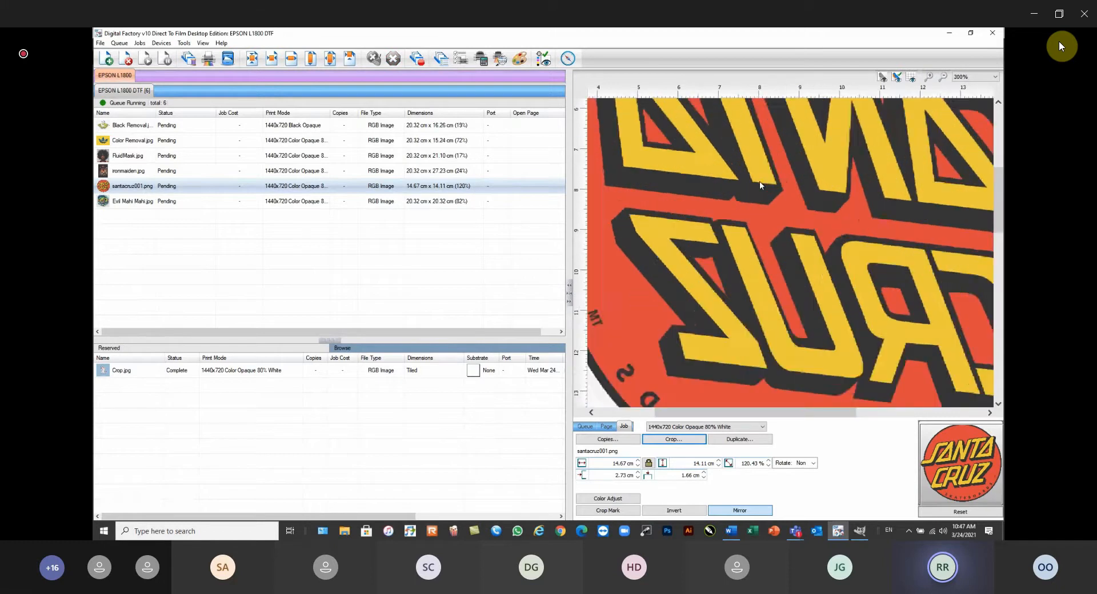
scroll(754, 191, "down", 4)
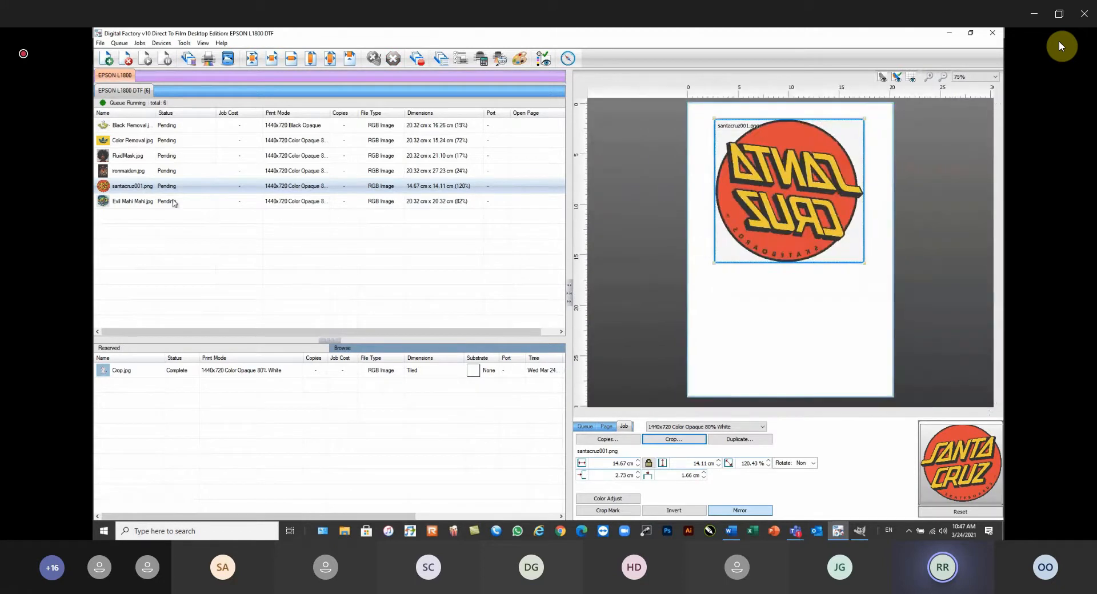
Preview the cleaned-up santacruz001.png in KnockMeBlackOut as transparent and as underbase, and cancel the plug-in
right_click(160, 188)
mouse_move(280, 415)
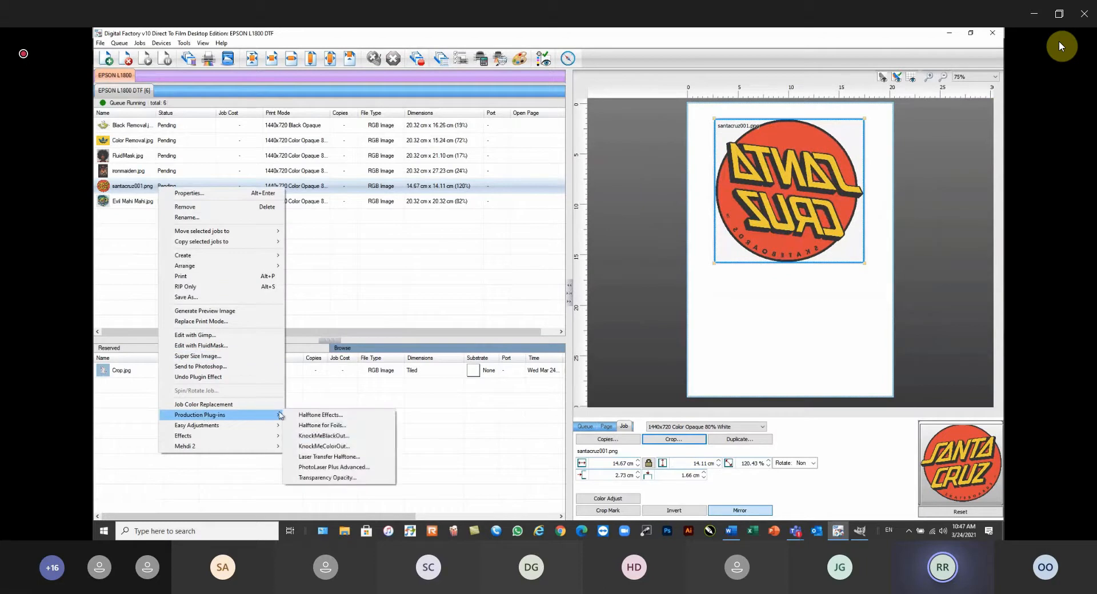
left_click(341, 436)
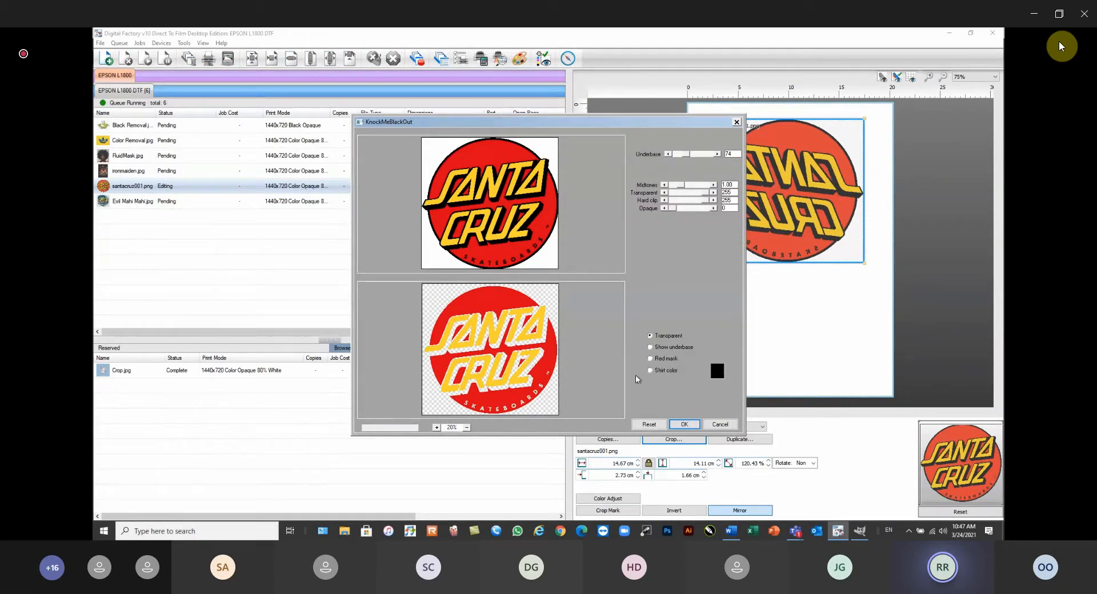
left_click(655, 347)
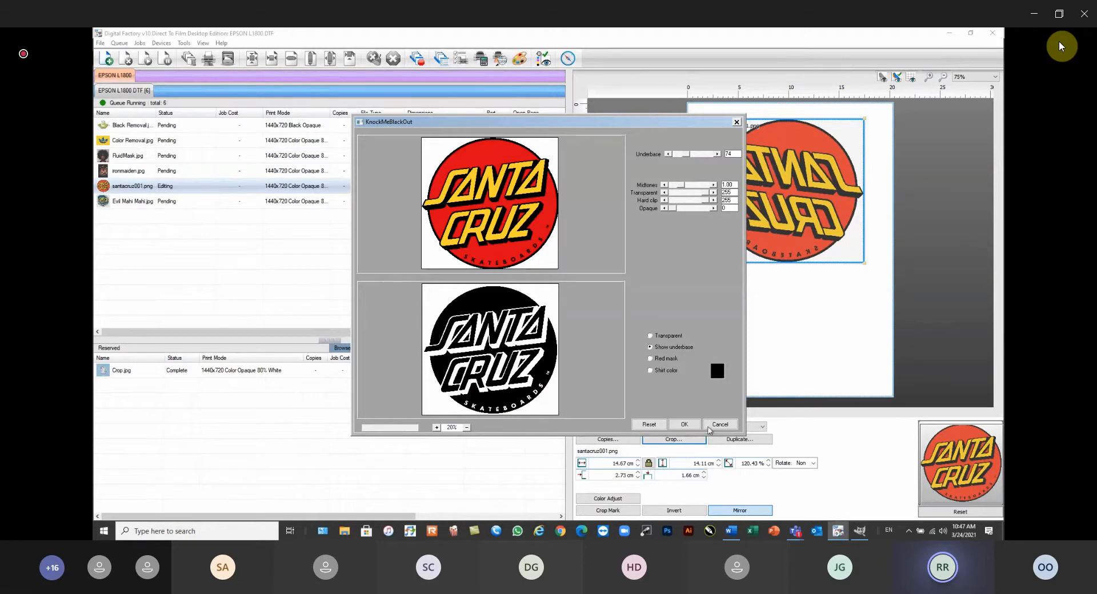
left_click(720, 425)
Start a Super Size of Evil Mahi Mahi.jpg with a new resolution of 300
left_click(138, 203)
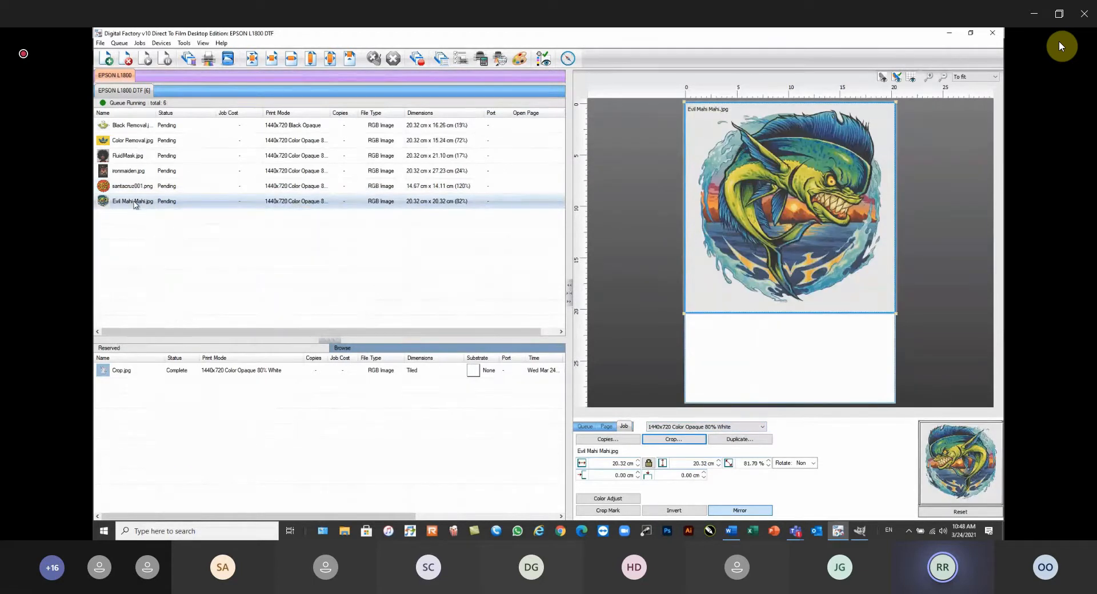
right_click(136, 203)
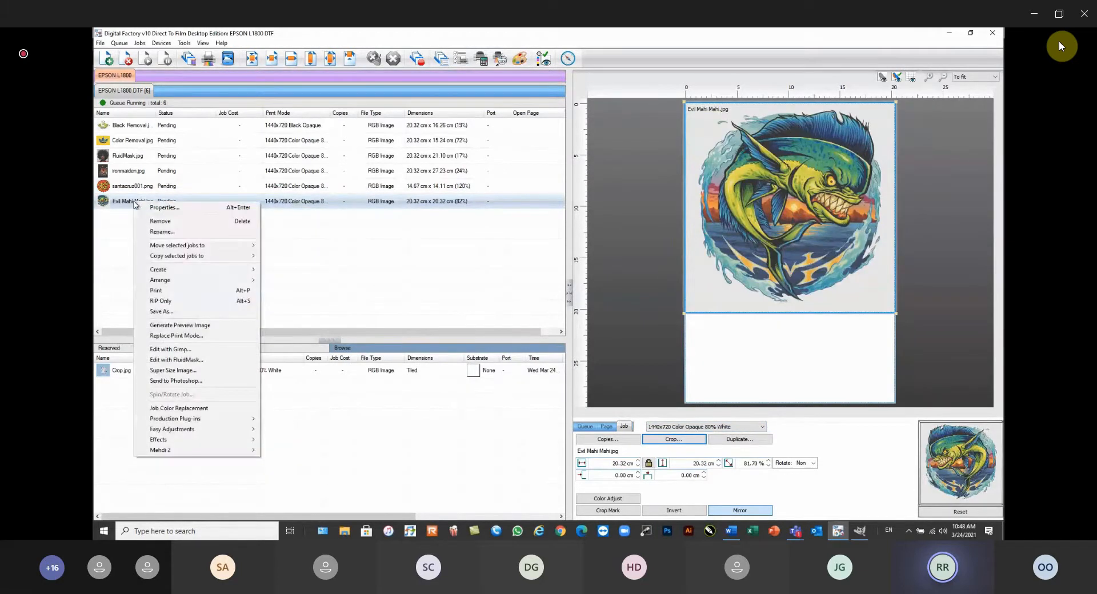
left_click(180, 374)
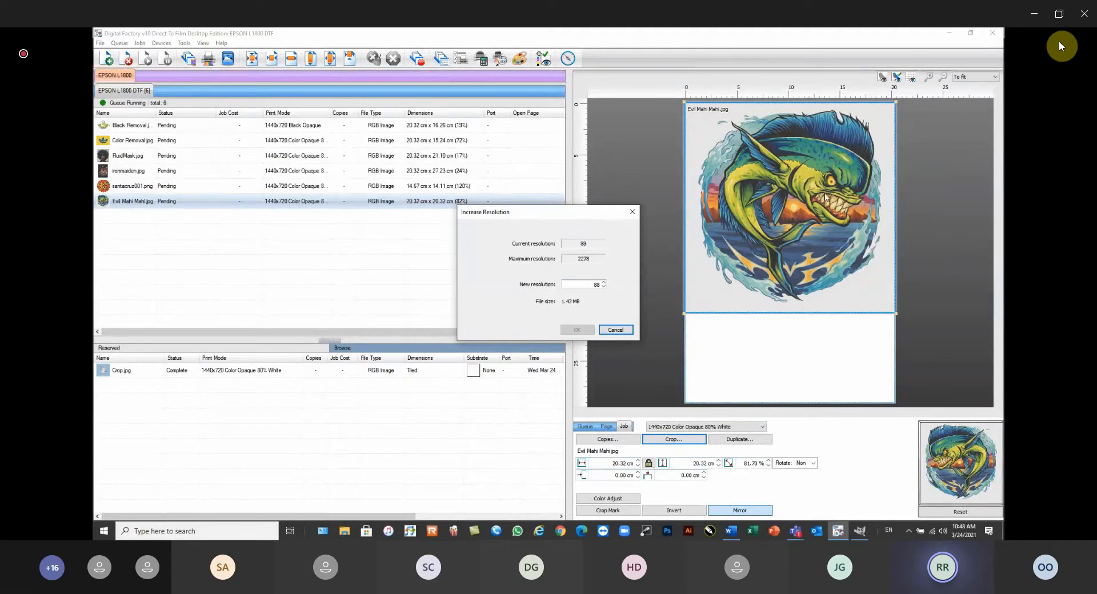
left_click_drag(587, 284, 668, 296)
type("300")
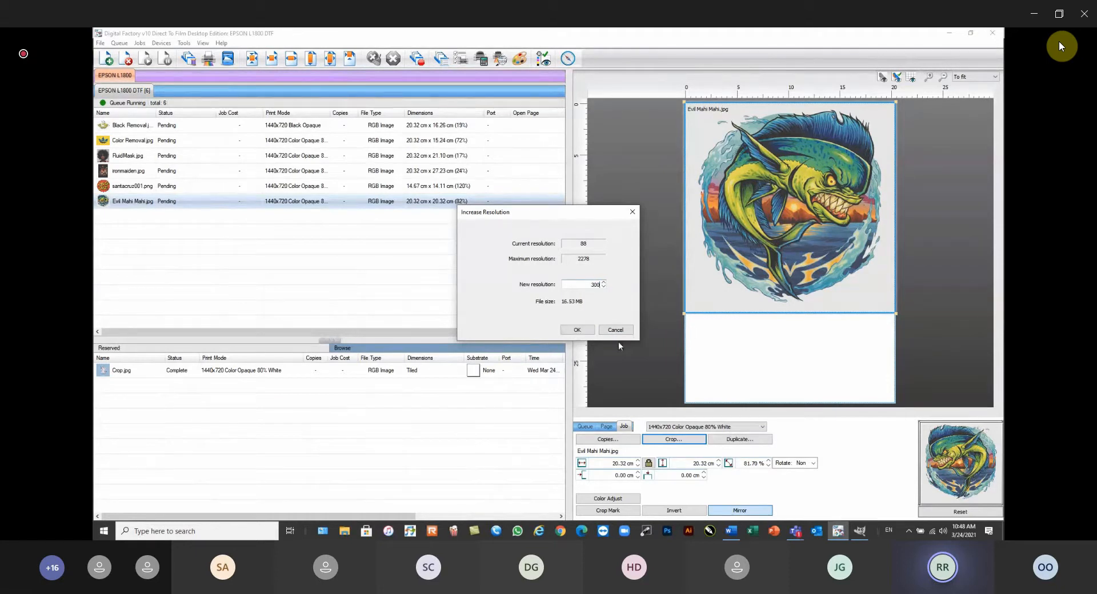
left_click(579, 330)
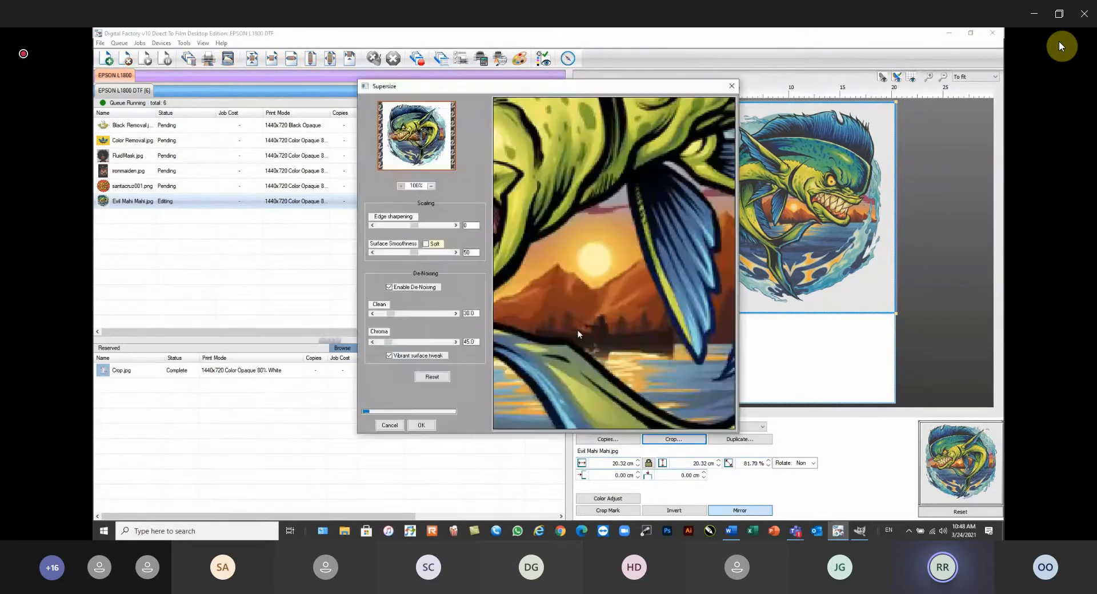
Examine the Supersize preview around the fish's eye, teeth and water splashes, and cancel the resizing
left_click_drag(527, 183, 627, 261)
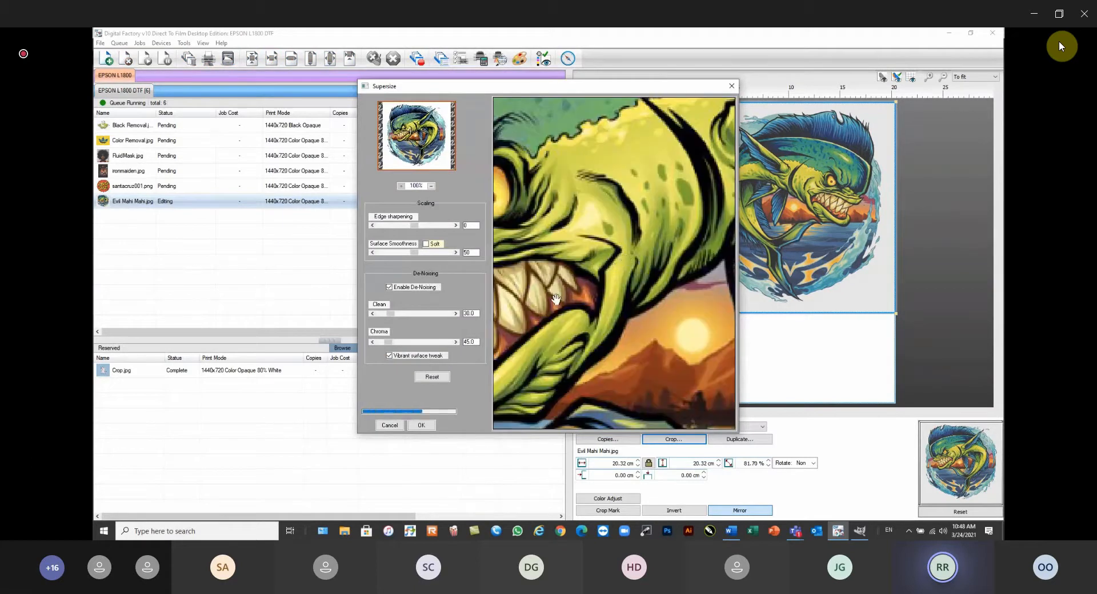
left_click_drag(556, 300, 613, 332)
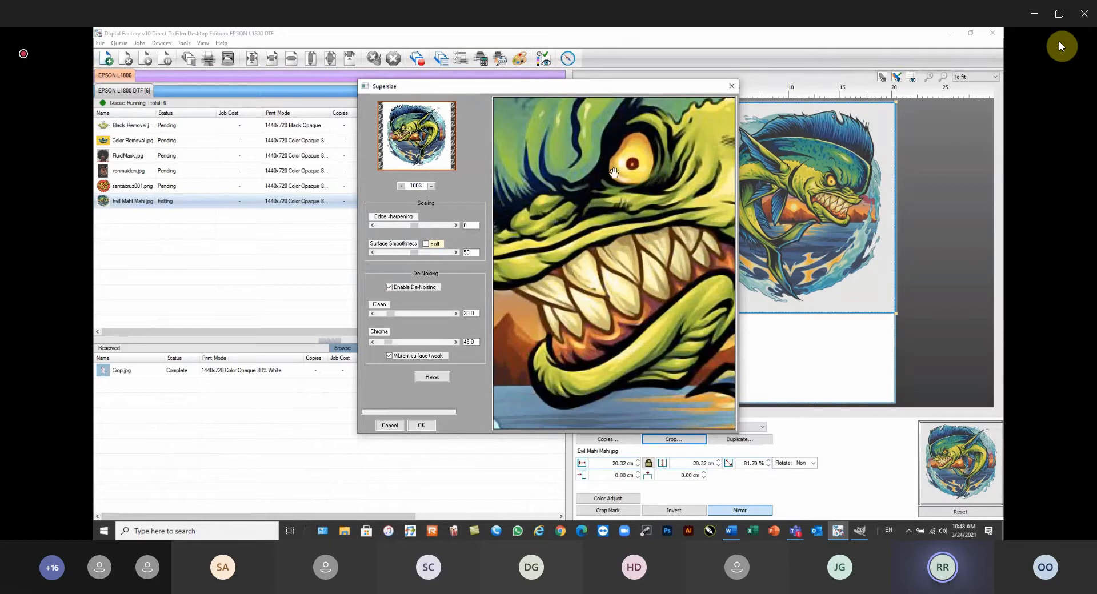
left_click_drag(606, 294, 634, 287)
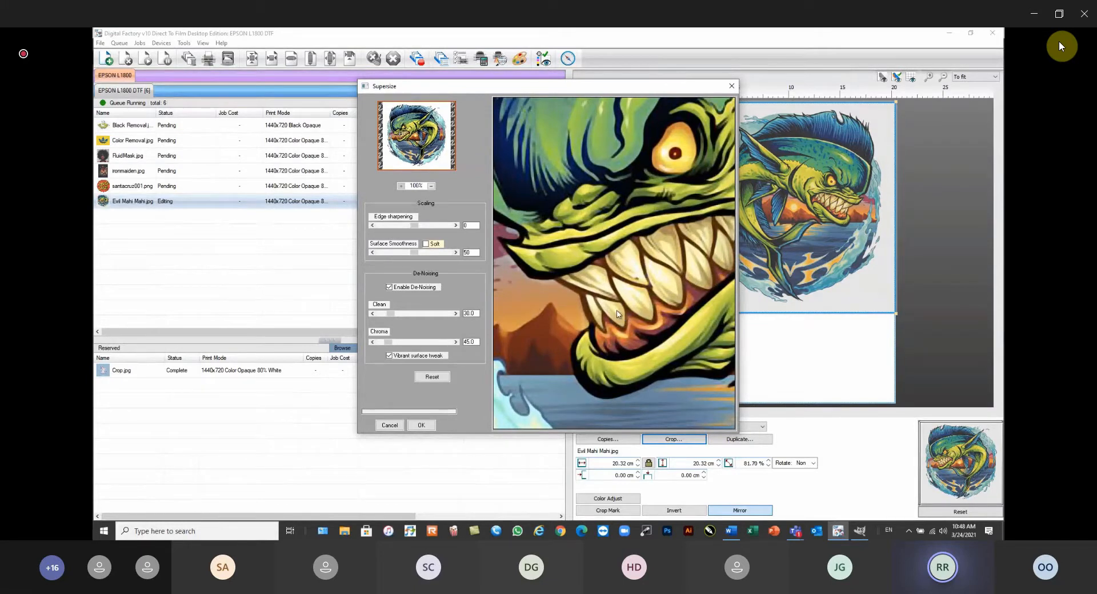
left_click_drag(578, 269, 630, 282)
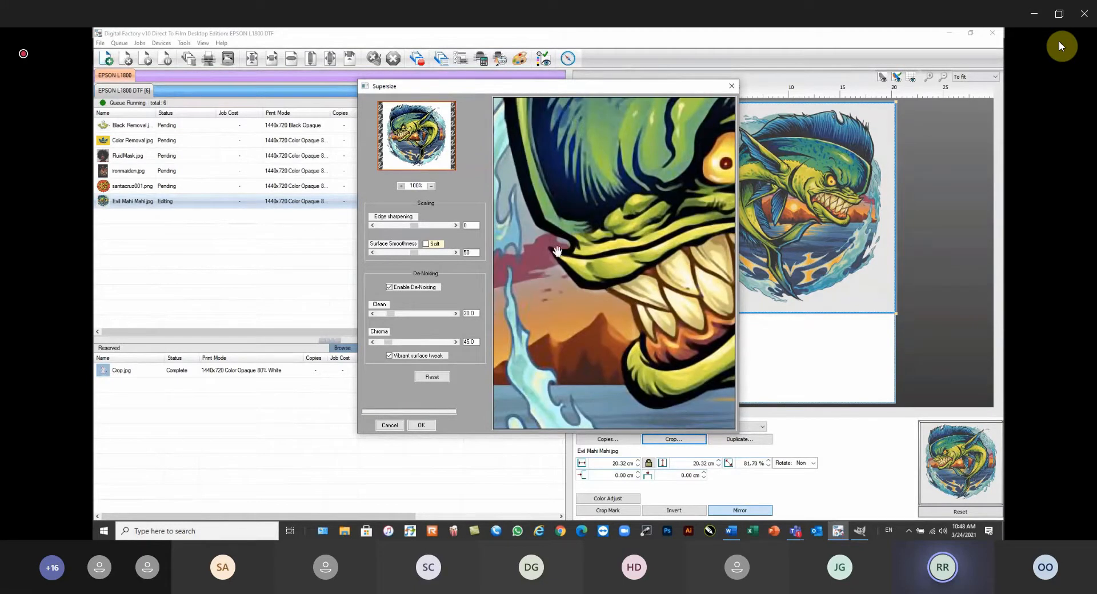
left_click_drag(544, 209, 627, 217)
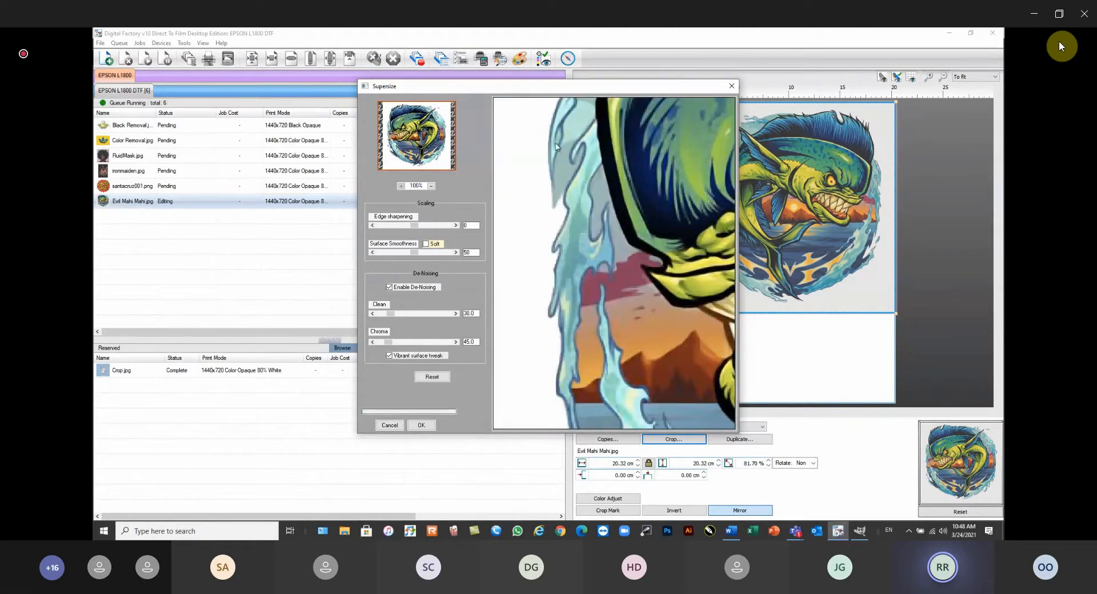
left_click_drag(577, 254, 560, 289)
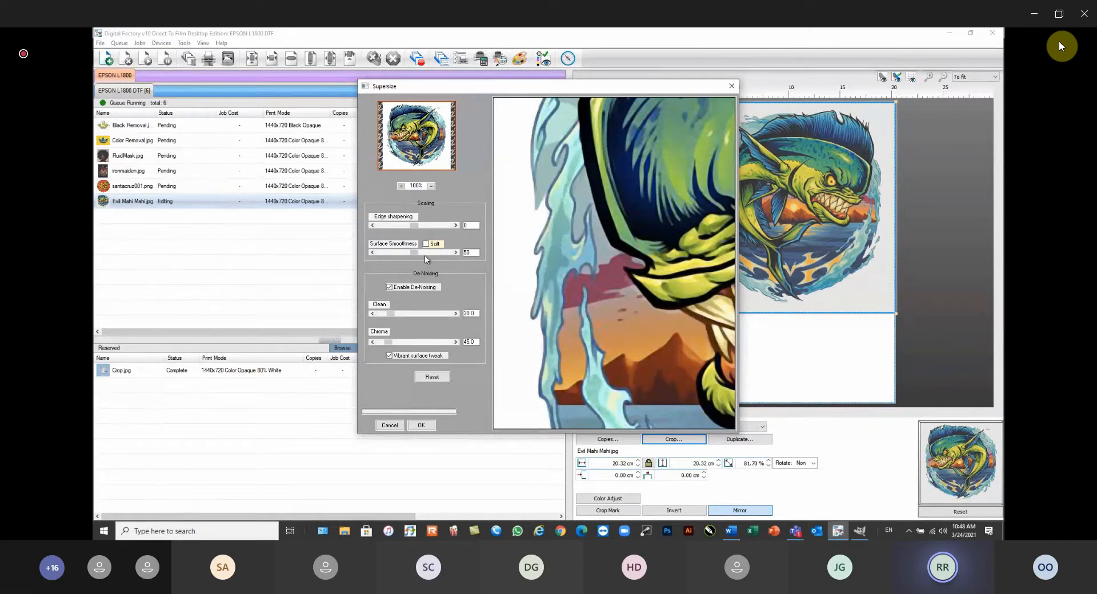
left_click_drag(498, 275, 651, 237)
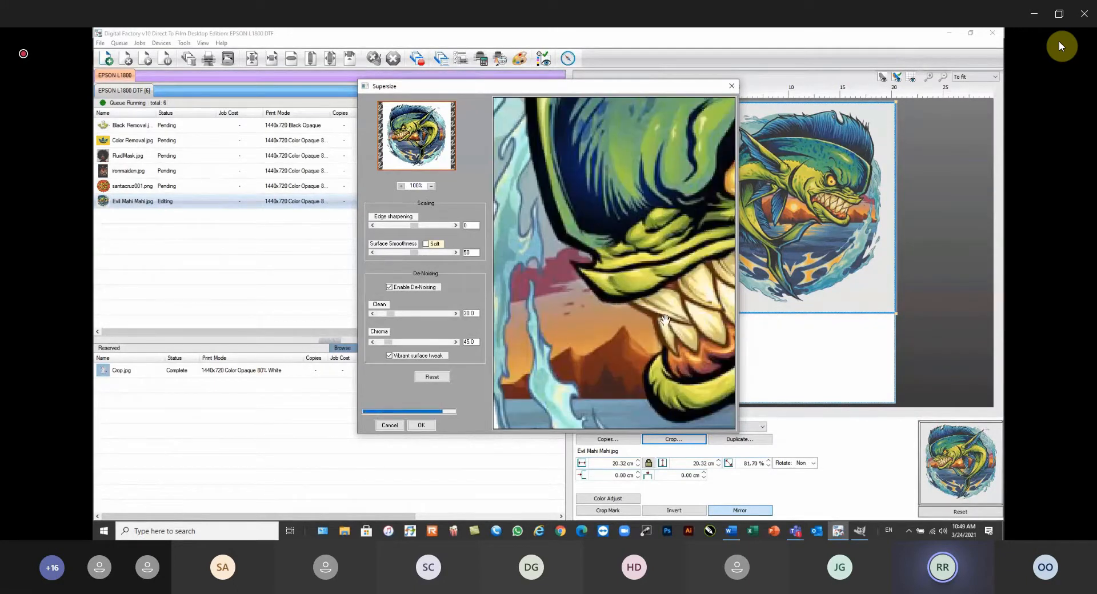
left_click_drag(624, 289, 611, 244)
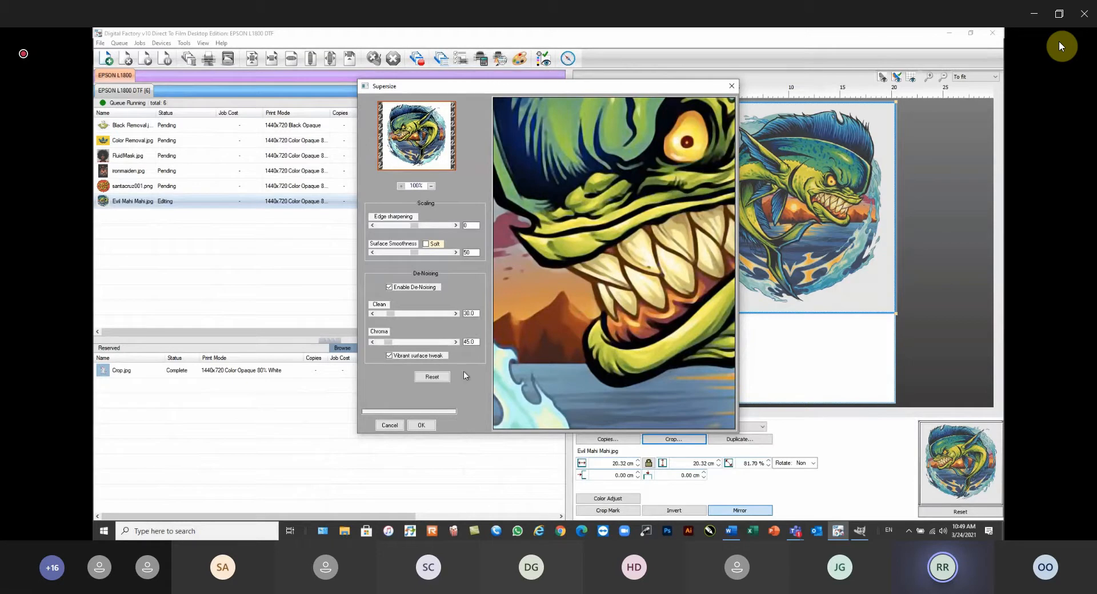
left_click(390, 425)
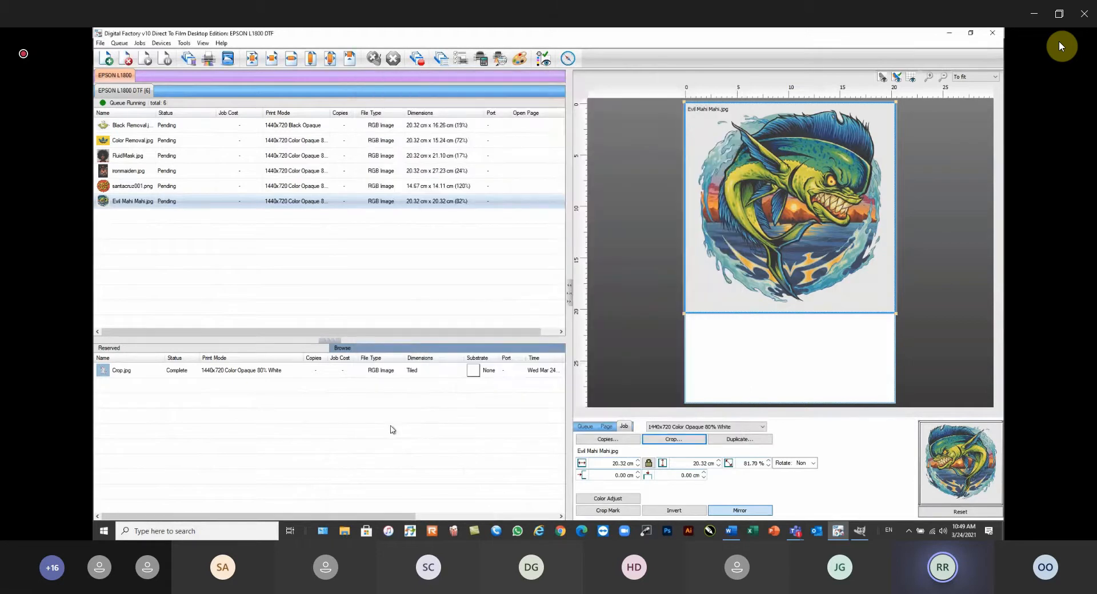
left_click(179, 267)
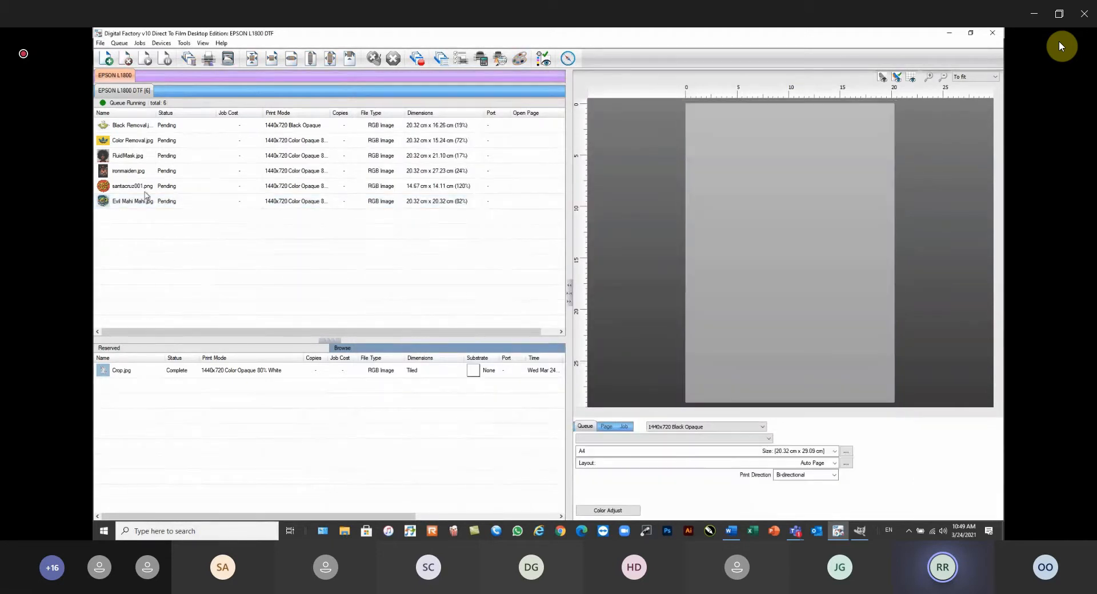
left_click(140, 43)
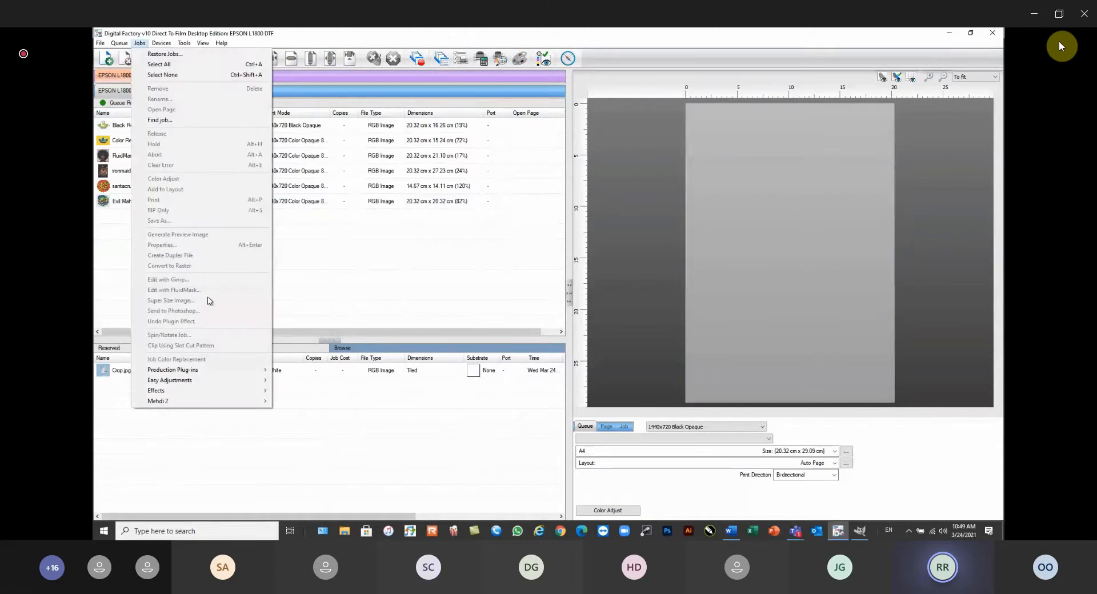
left_click(394, 279)
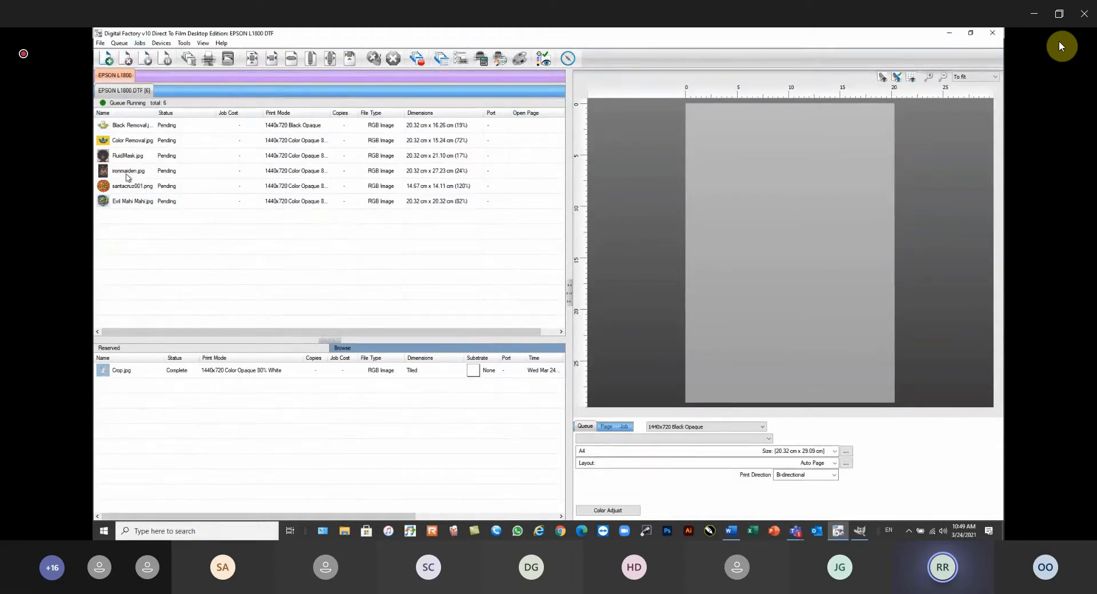
Widen the Name column of the job list and add karate-kid-rudi-chaw.jpg from Webinar Sample Files to the queue
left_click_drag(156, 113, 188, 113)
left_click(106, 58)
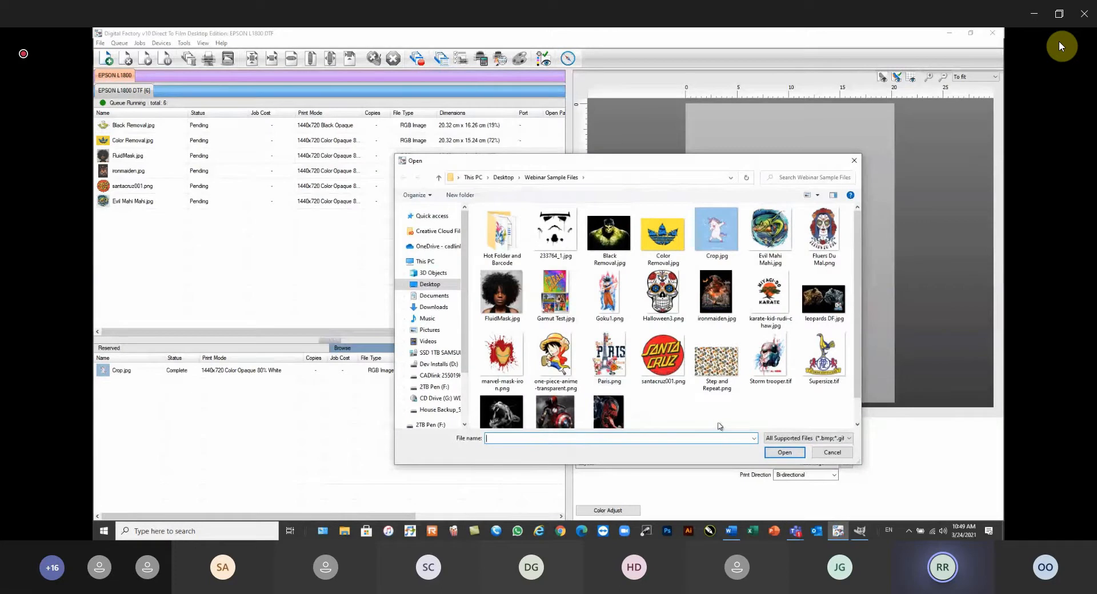
left_click(770, 294)
left_click(785, 457)
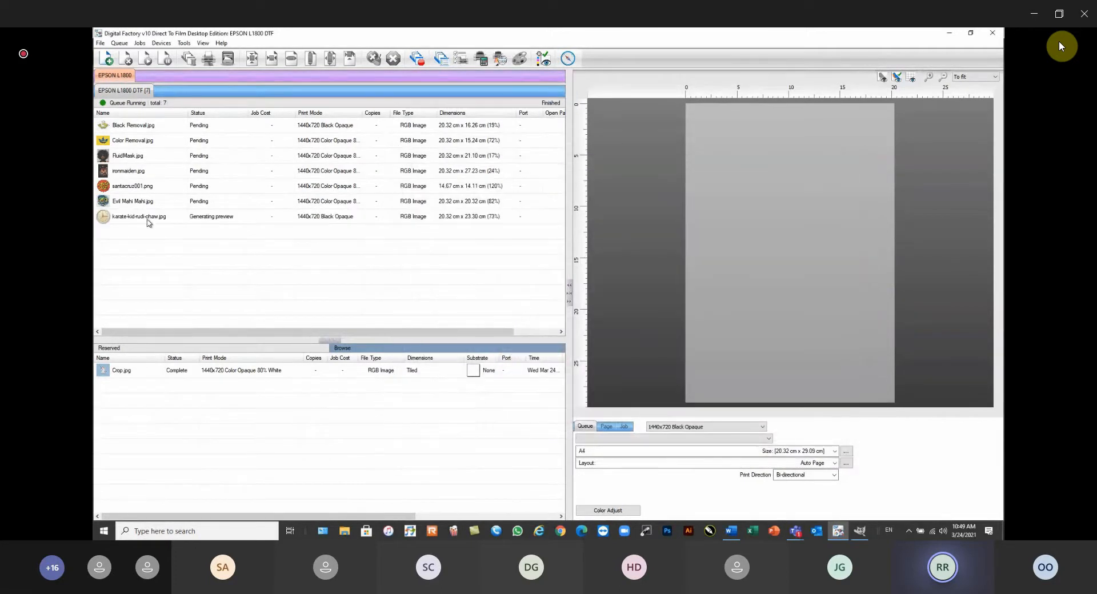
Change the print mode of karate-kid-rudi-chaw.jpg to 1440x720 Color Opaque and regenerate its preview image
left_click(156, 220)
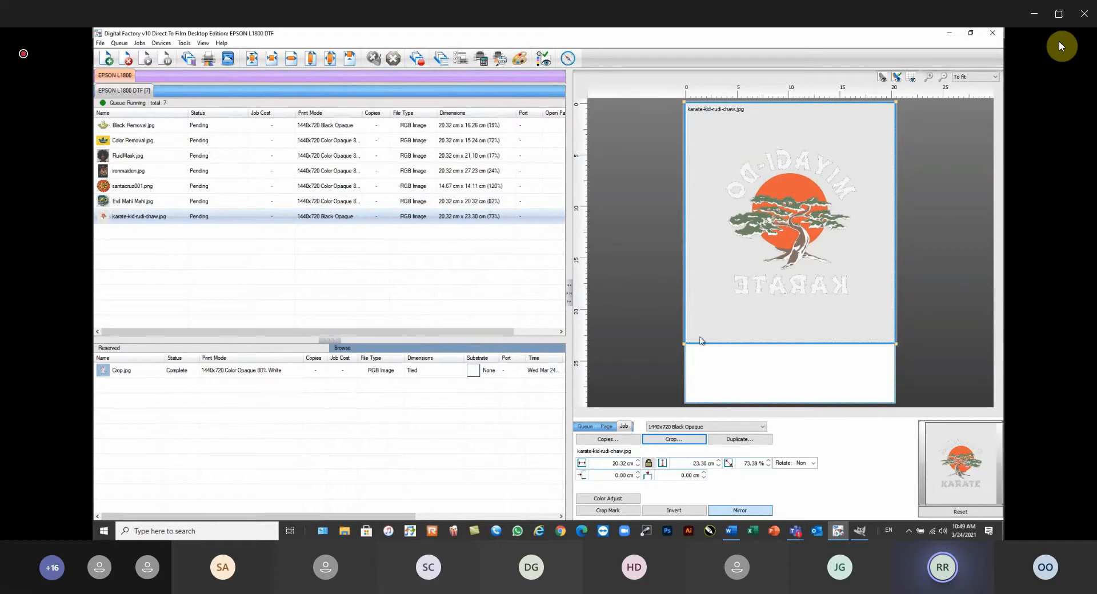
left_click(690, 428)
left_click(685, 472)
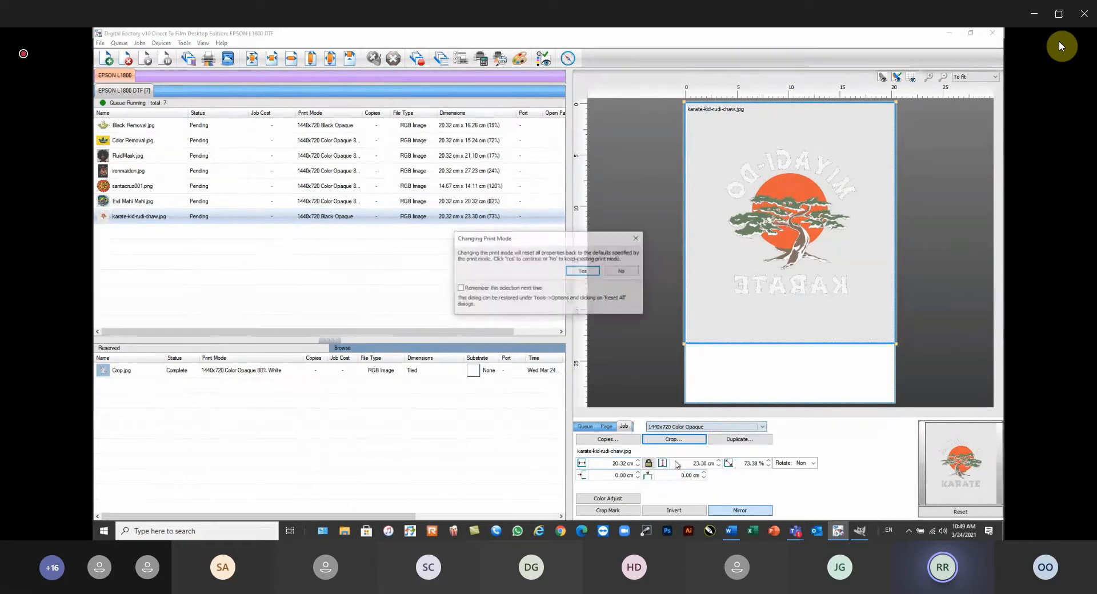
left_click(565, 272)
right_click(246, 219)
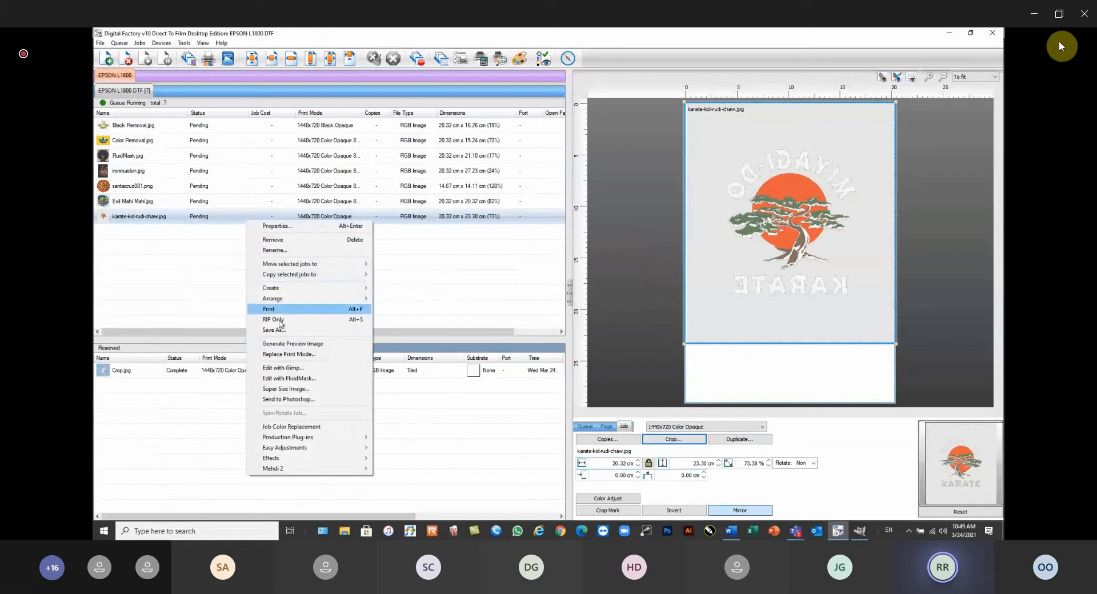
left_click(284, 344)
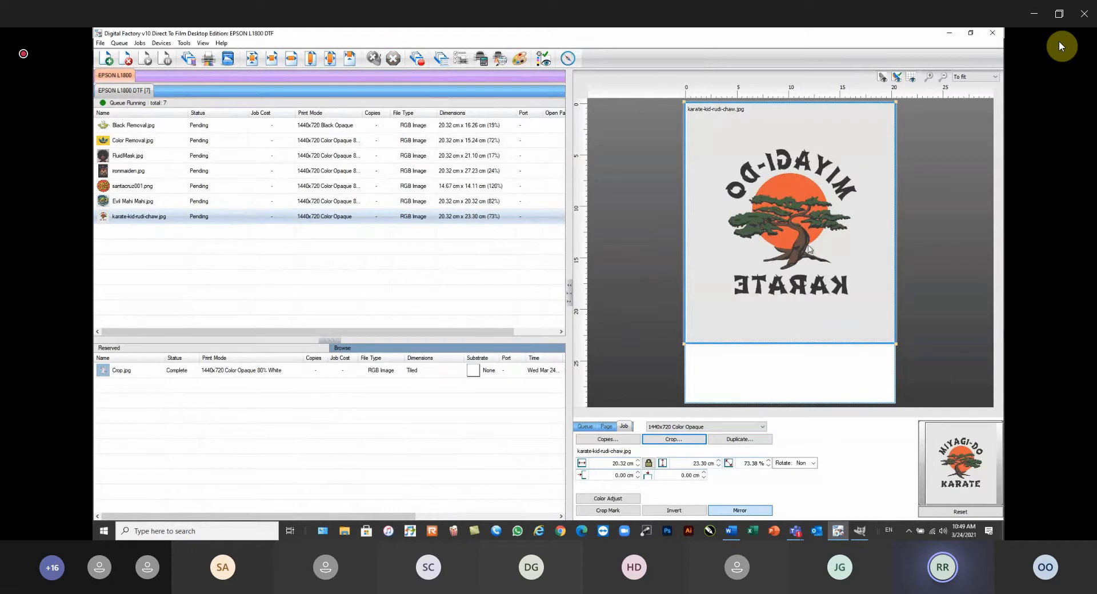
left_click(664, 443)
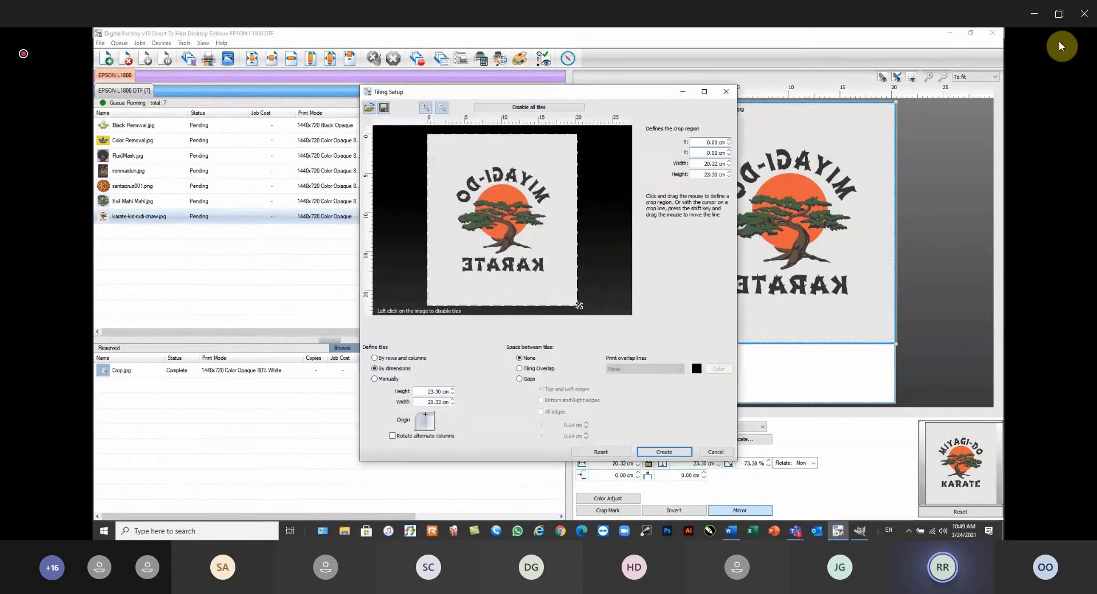
left_click(715, 452)
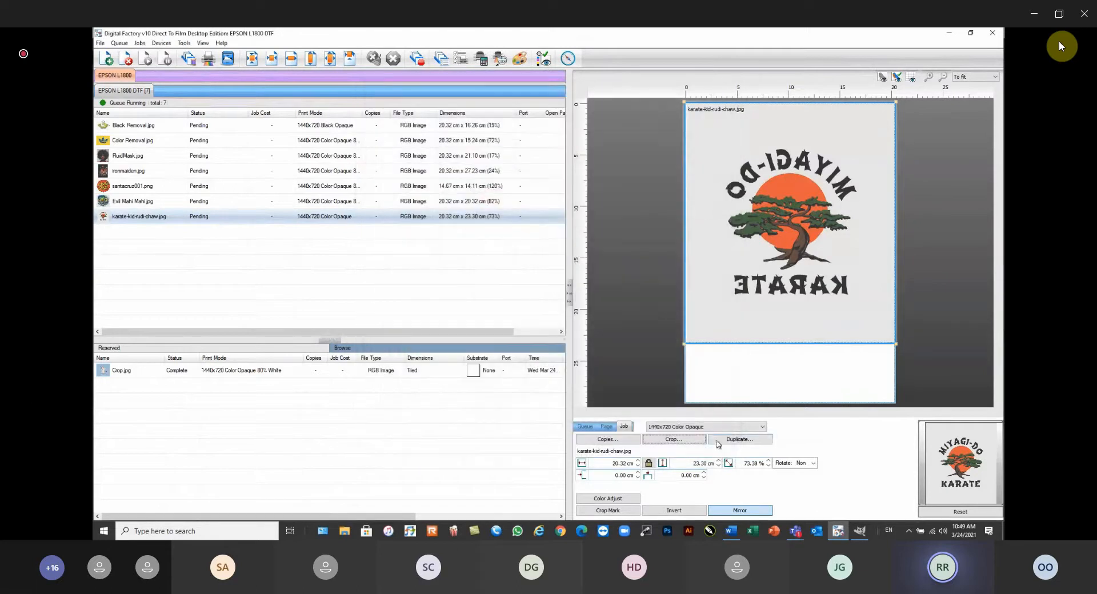
right_click(206, 220)
left_click(230, 318)
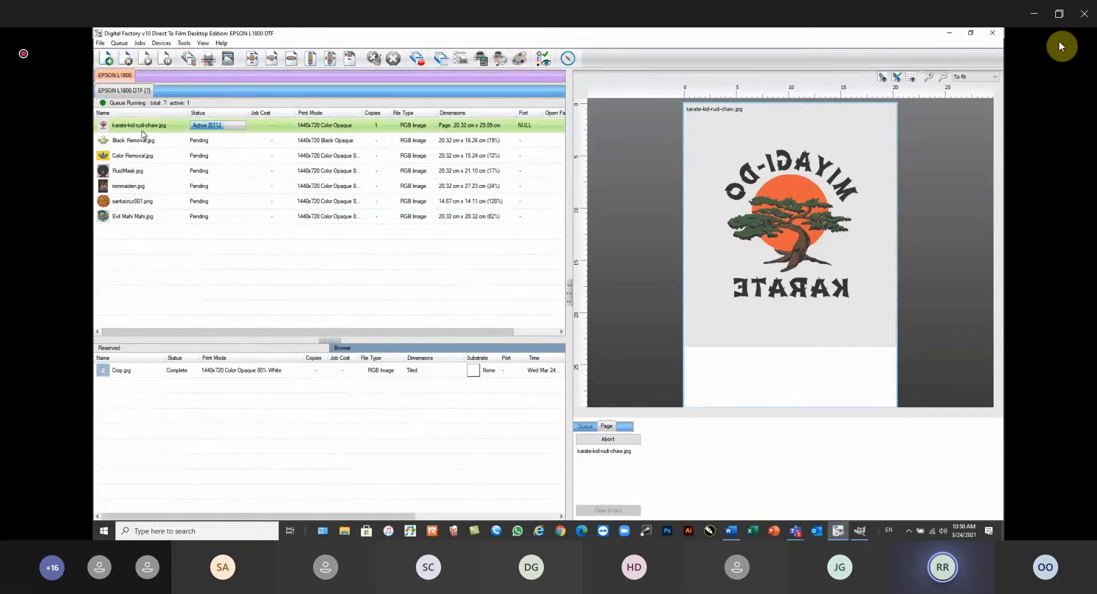
Examine the raw data of the spooled karate-kid-rudi-chaw.jpg job with its list of ink films, and close the view
mouse_move(144, 128)
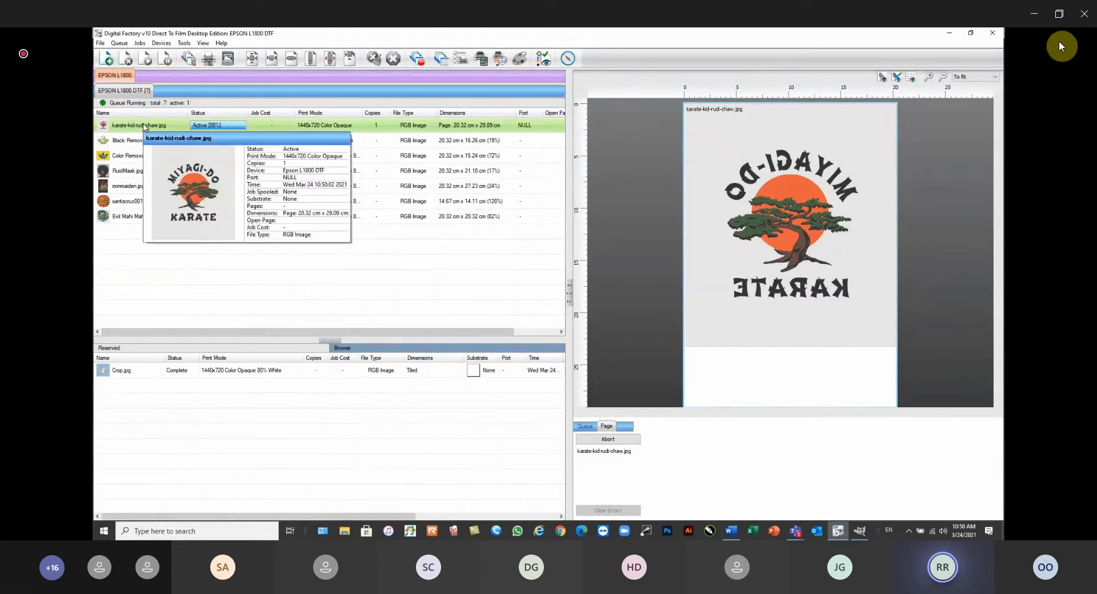
right_click(144, 127)
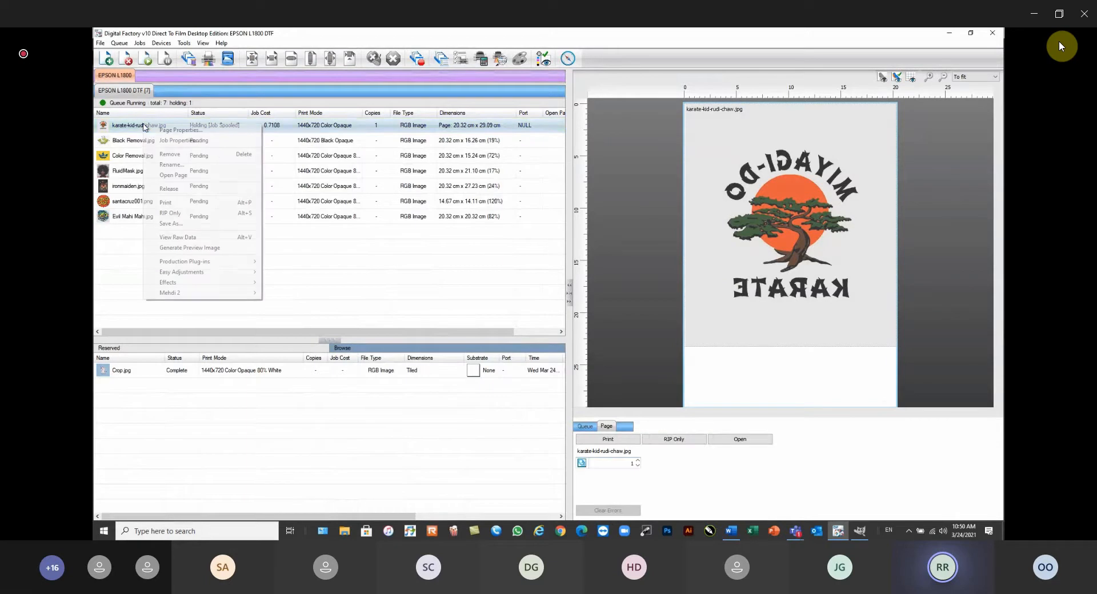
left_click(179, 239)
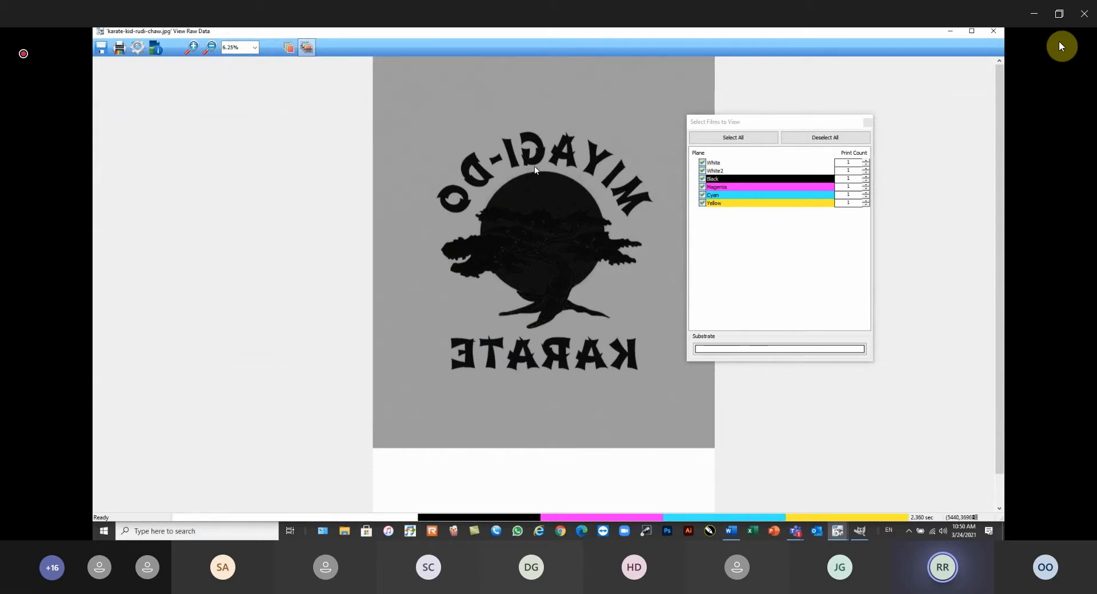
left_click_drag(737, 122, 778, 104)
scroll(591, 326, "down", 1)
scroll(585, 314, "up", 1)
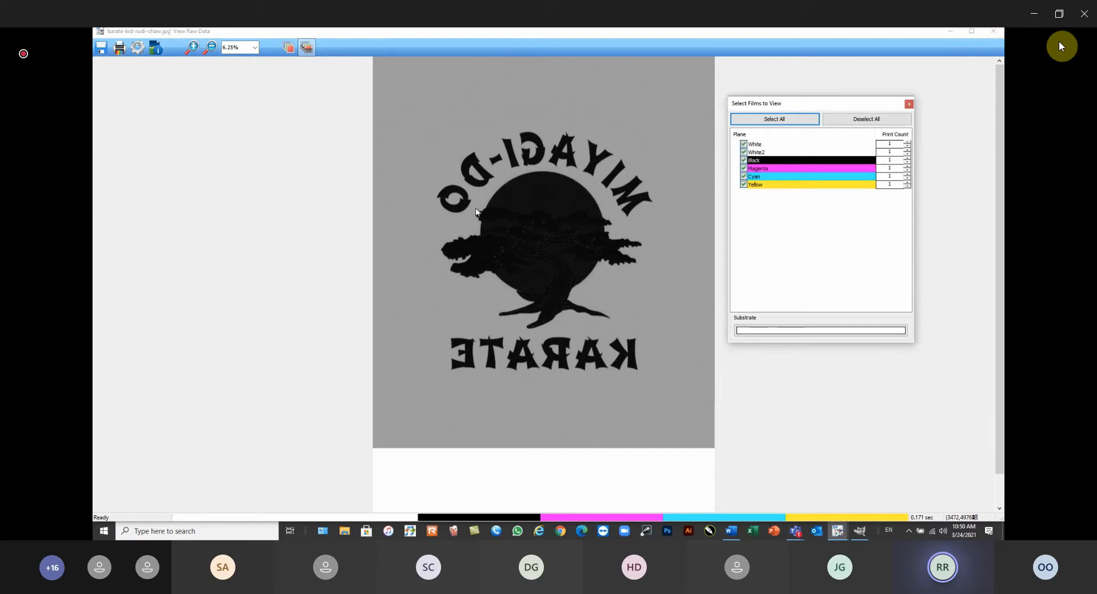
left_click(993, 34)
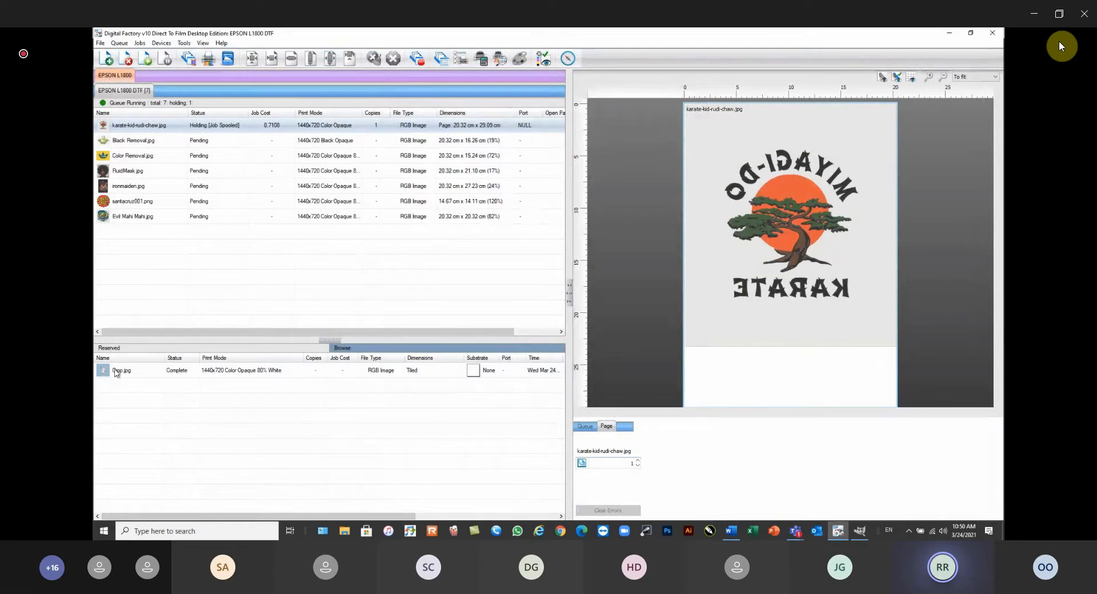
Reopen the spooled karate-kid-rudi-chaw.jpg page and remove its white background with the KnockMeColorOut plug-in
right_click(132, 125)
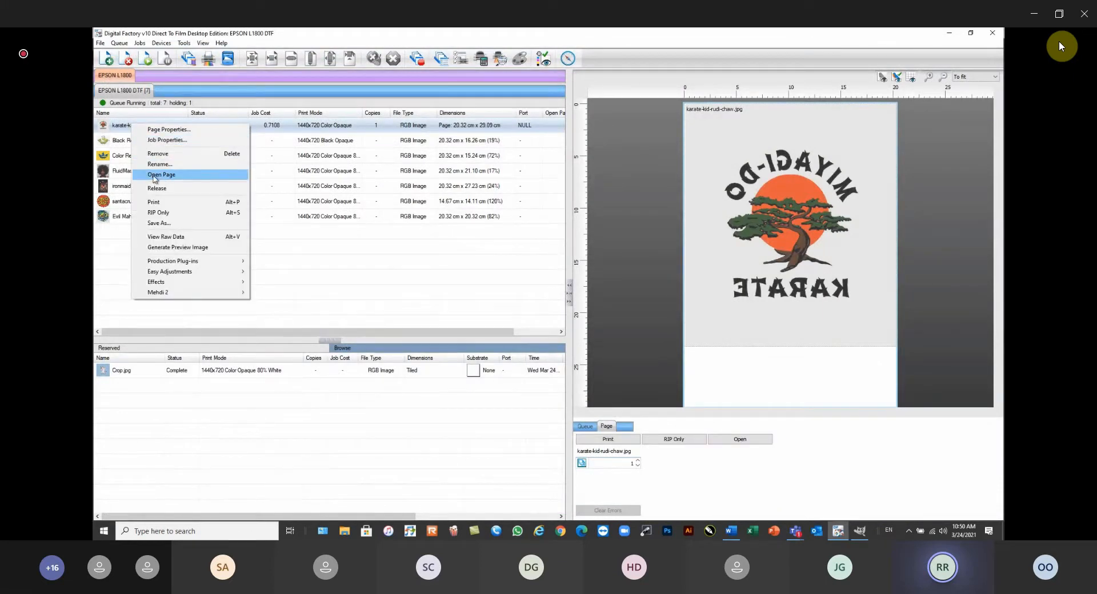
left_click(155, 177)
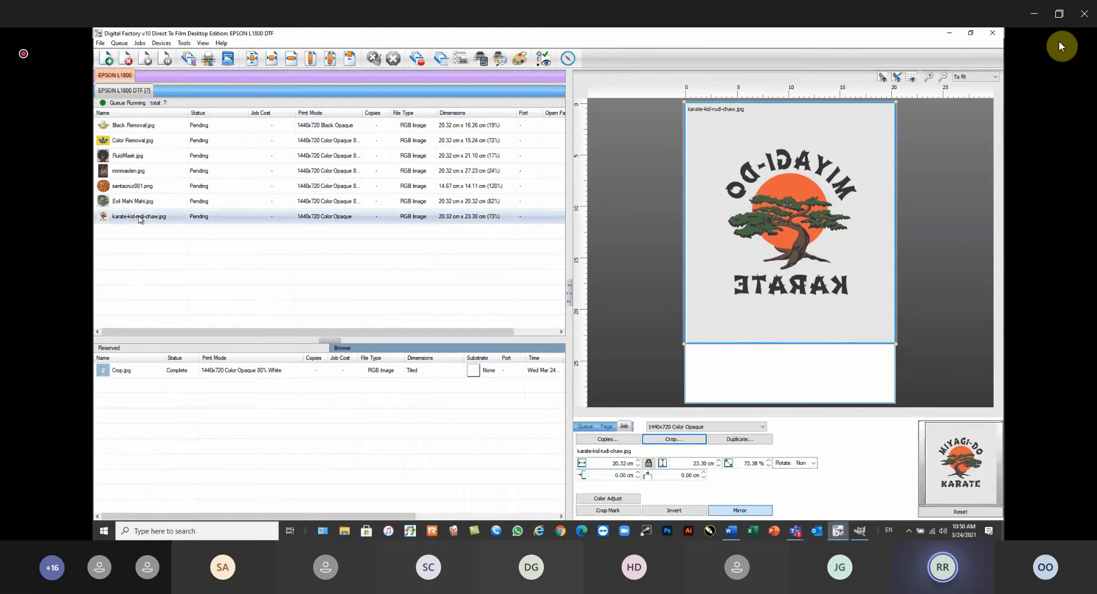
right_click(139, 219)
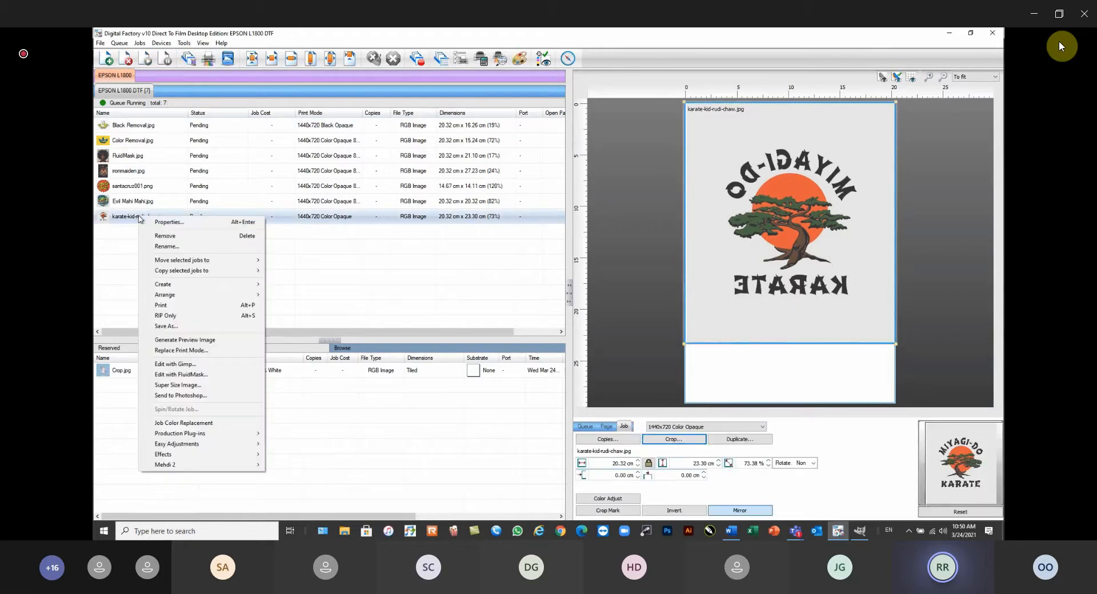
mouse_move(191, 440)
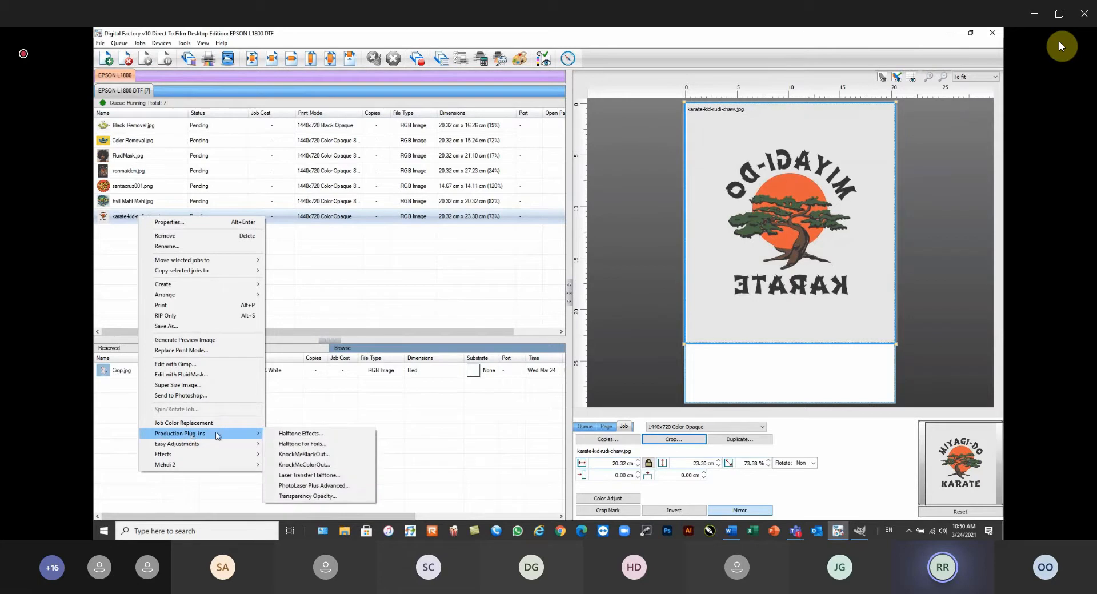
left_click(304, 465)
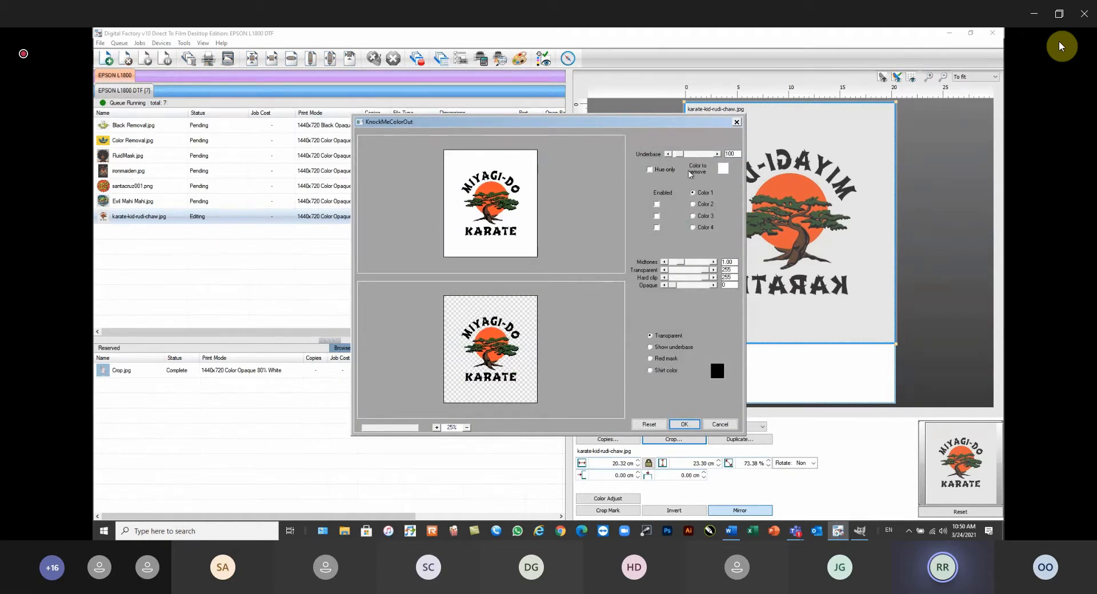
left_click(525, 161)
left_click(685, 426)
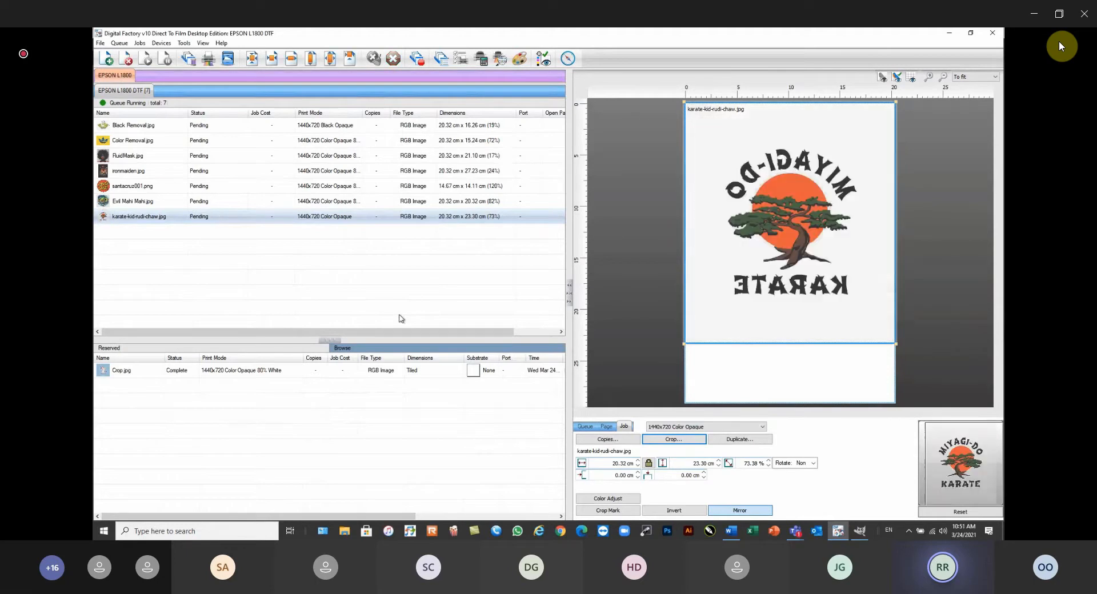
right_click(191, 217)
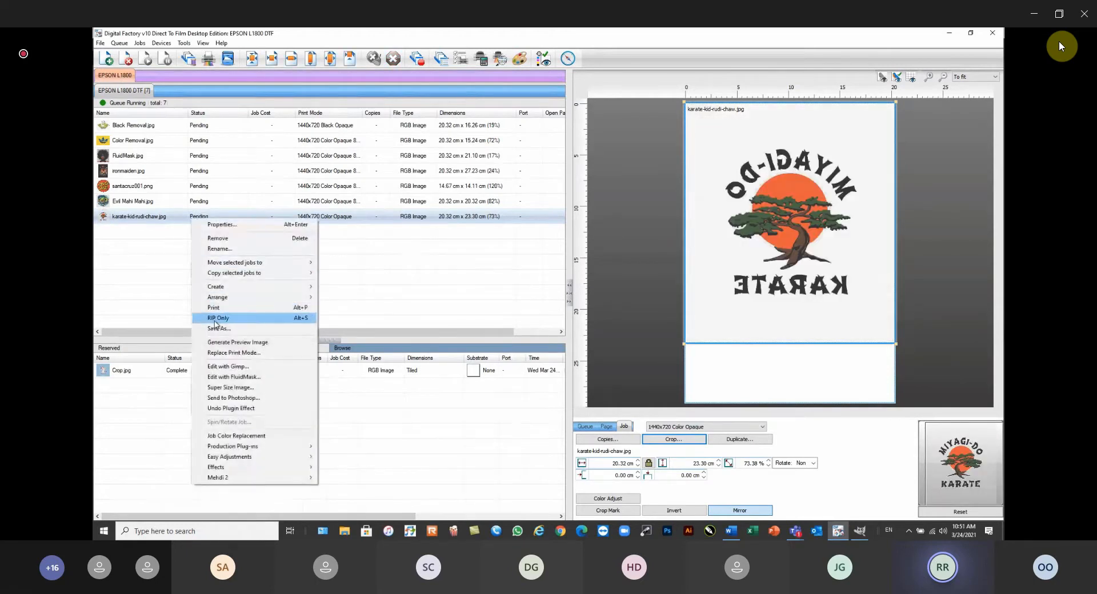
left_click(230, 318)
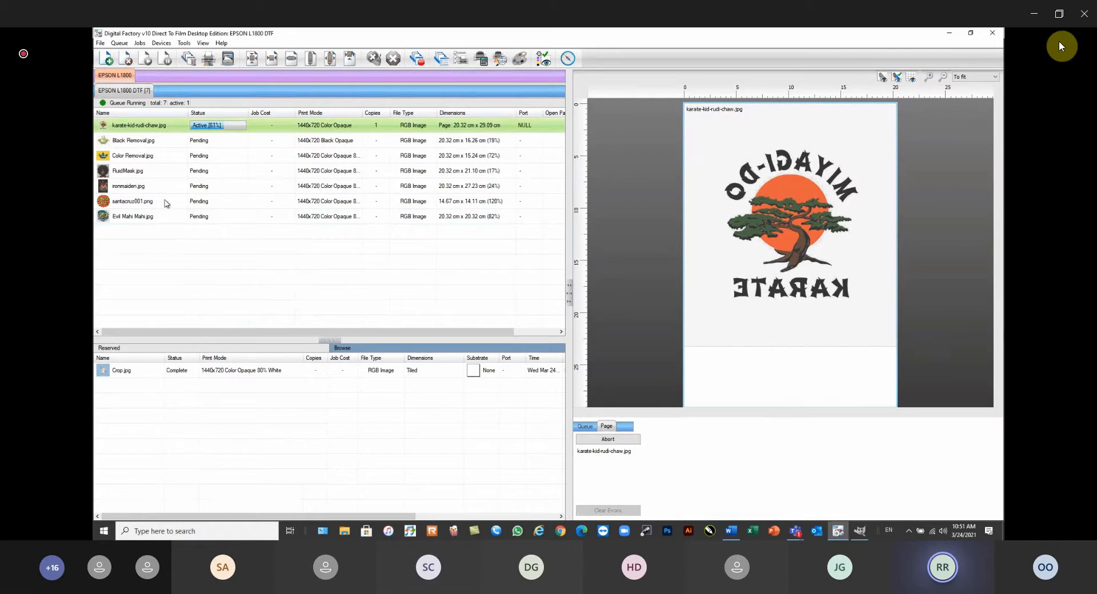
right_click(133, 124)
left_click(176, 240)
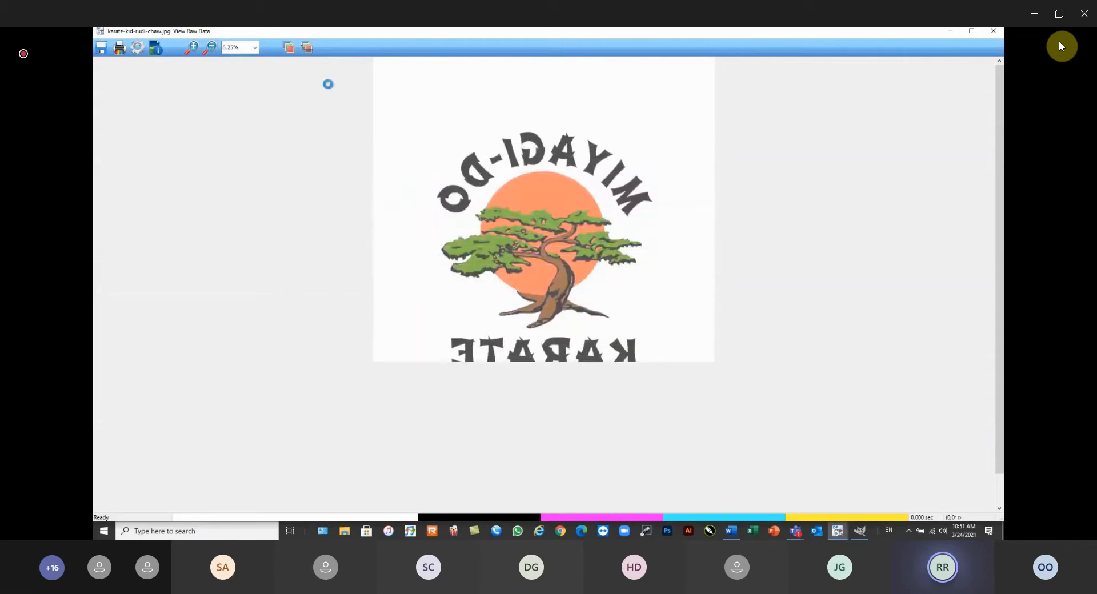
left_click(311, 51)
left_click(312, 51)
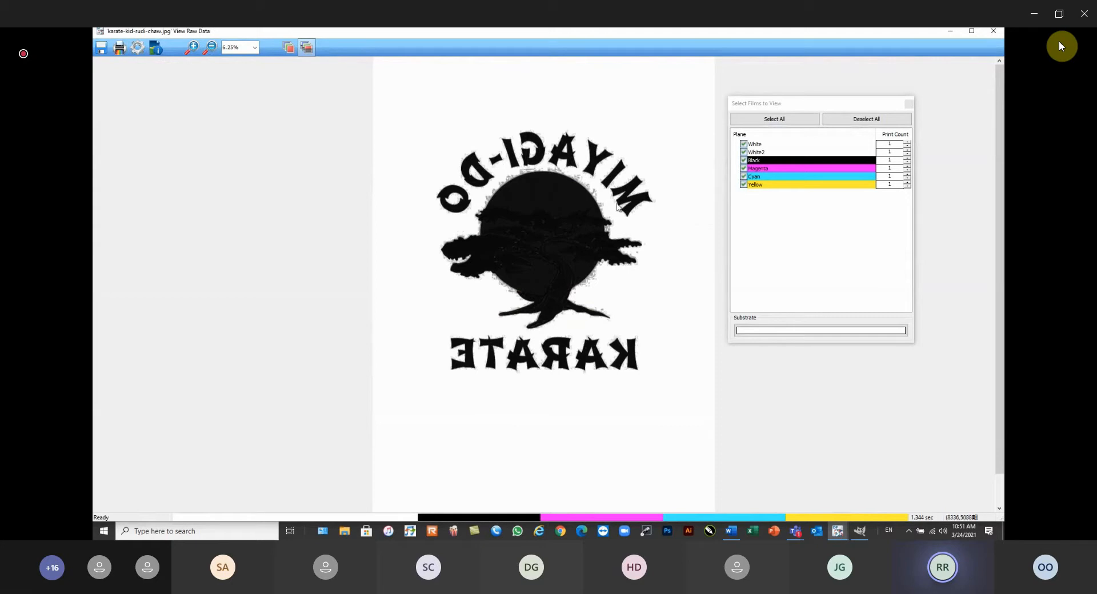
left_click(994, 32)
right_click(153, 127)
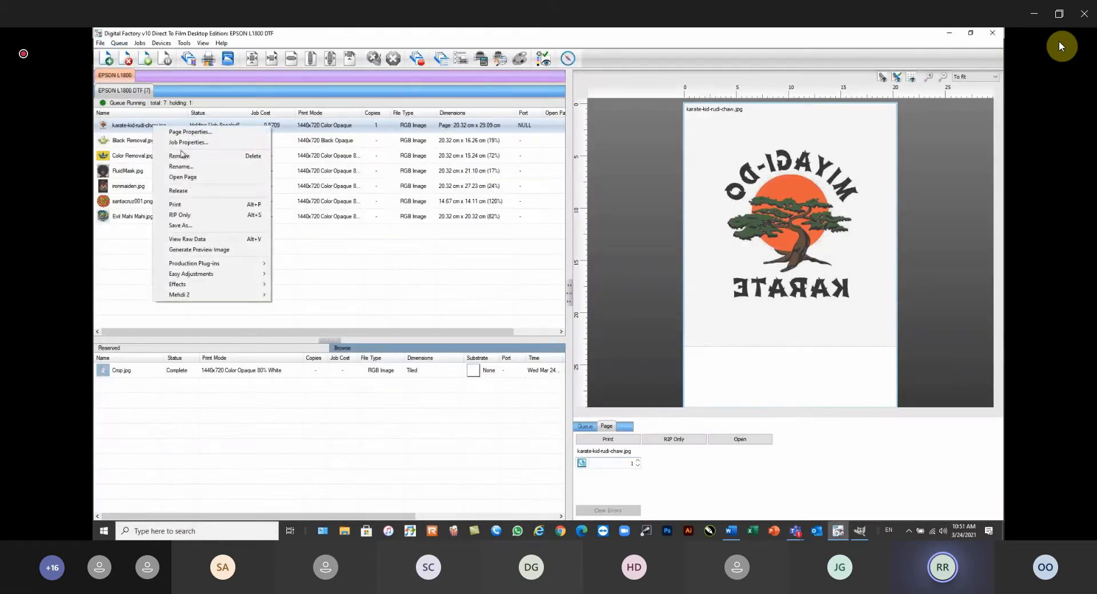
left_click(182, 176)
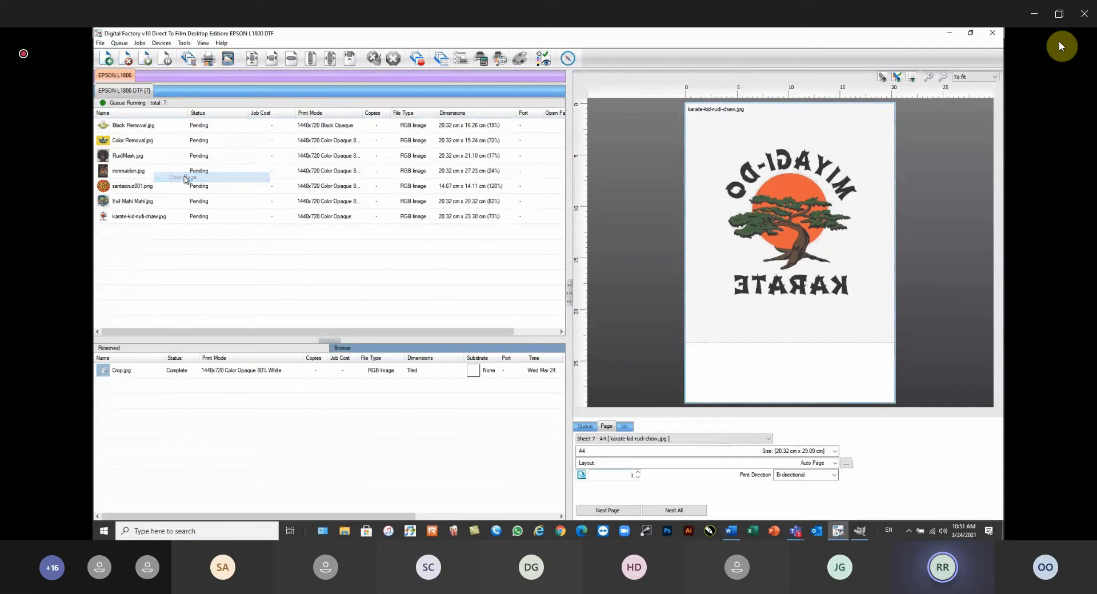
left_click(145, 222)
right_click(144, 221)
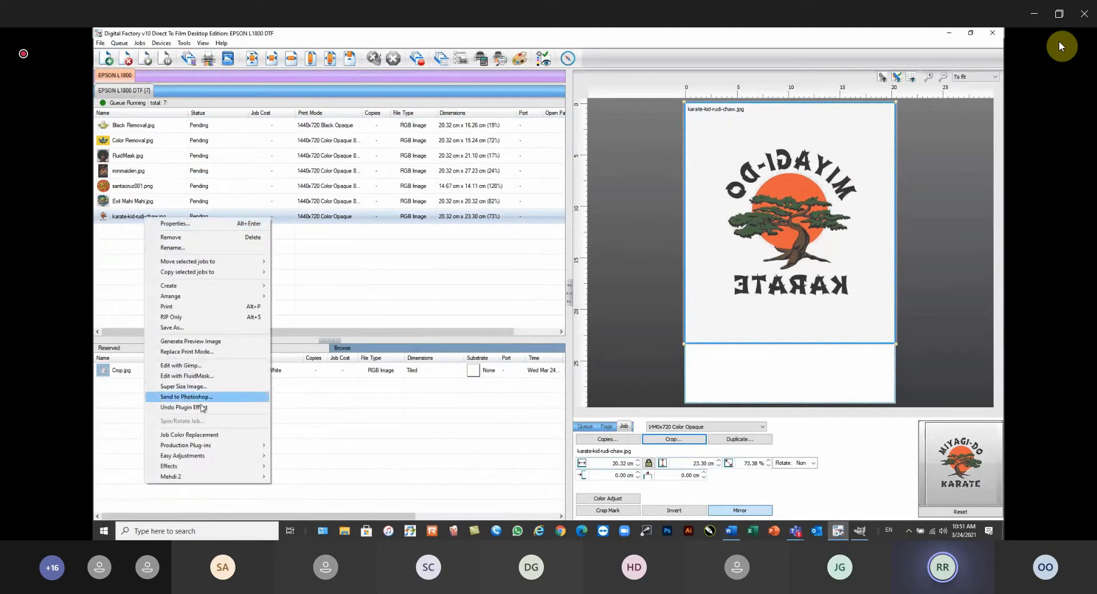
mouse_move(194, 455)
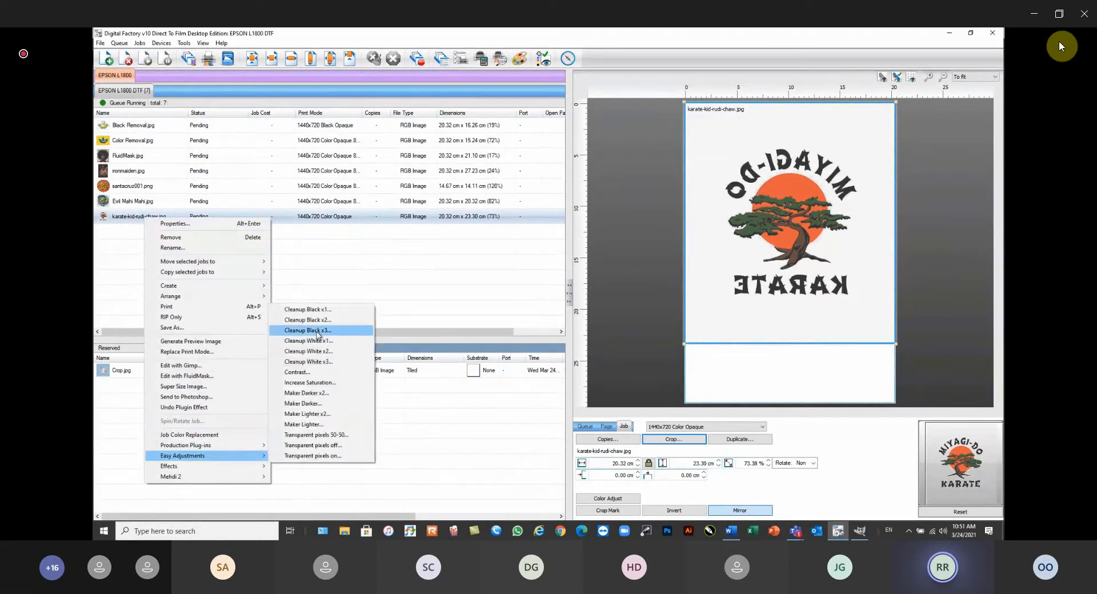
left_click(312, 363)
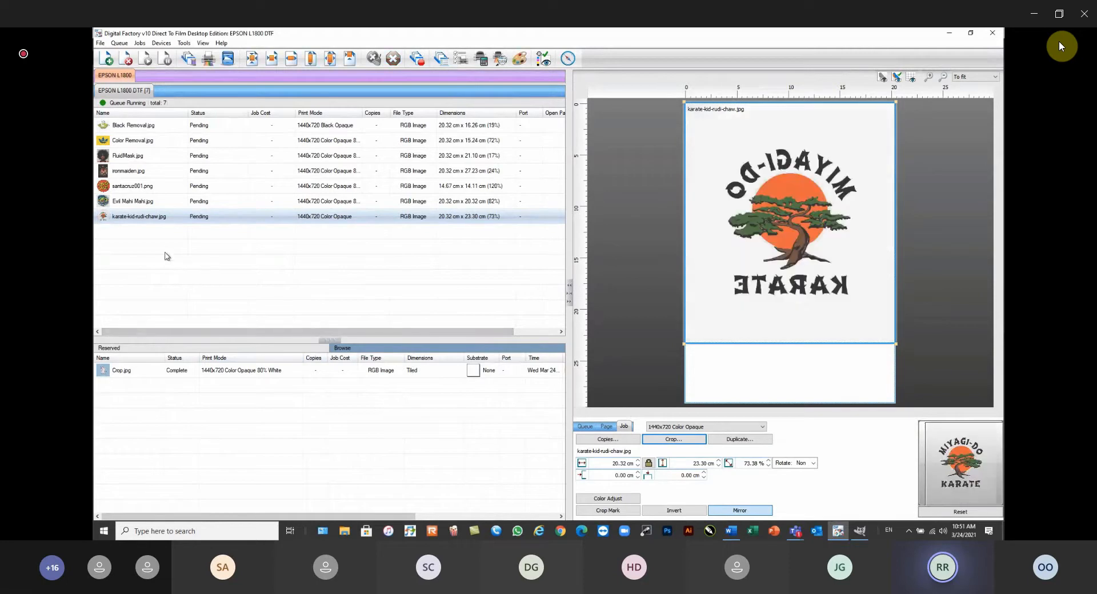
Super Size karate-kid-rudi-chaw.jpg to a new resolution of 300 with the default Supersize settings
right_click(169, 220)
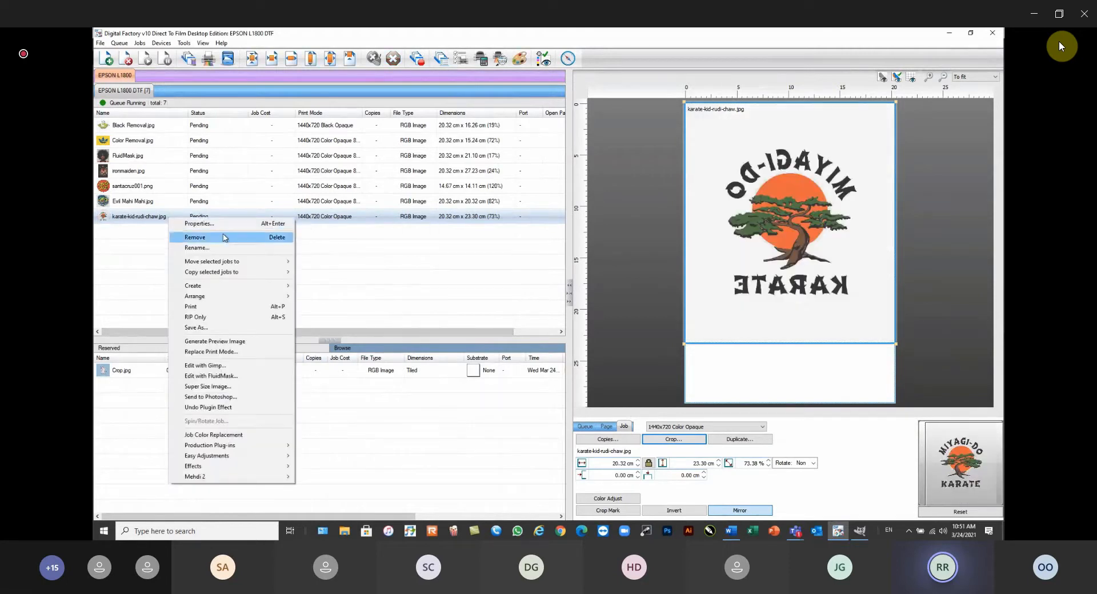
left_click(208, 386)
type("300")
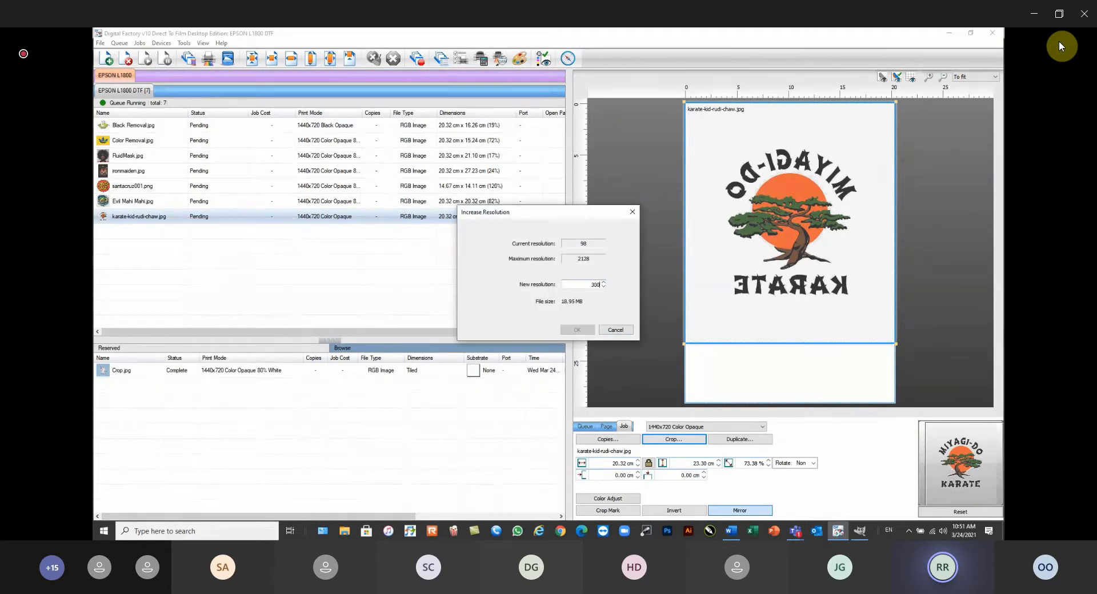
left_click(577, 331)
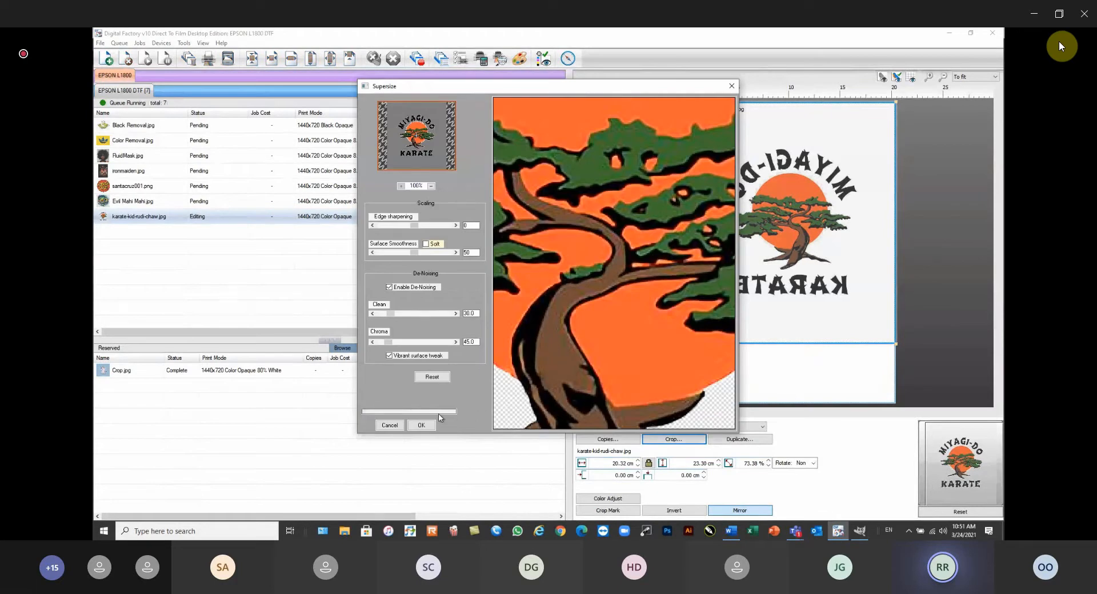
left_click(422, 426)
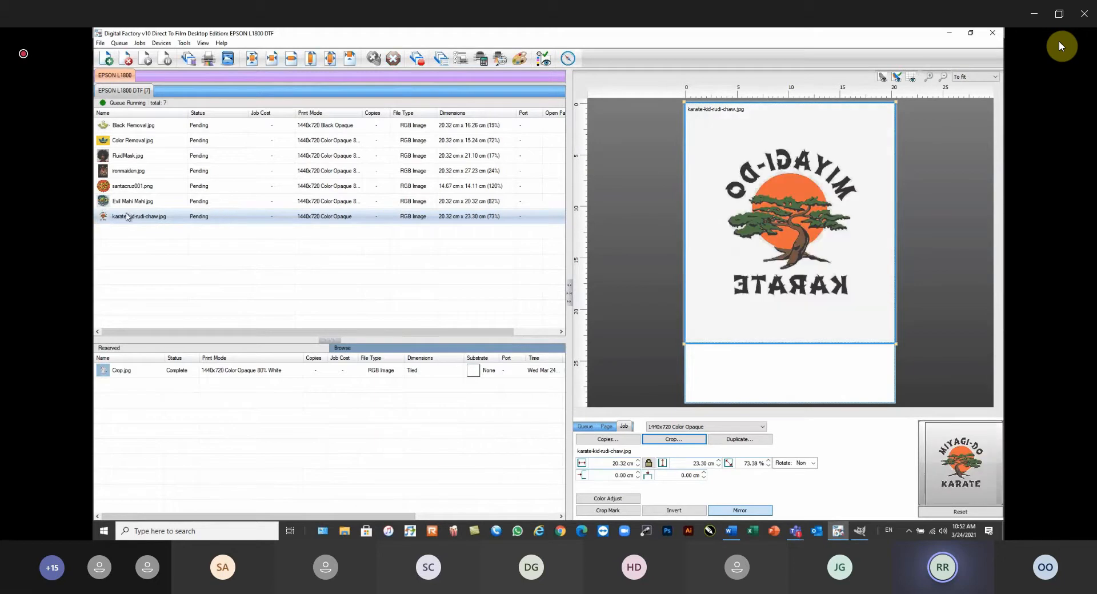
RIP the supersized karate-kid-rudi-chaw.jpg without printing and check the artwork edges in its raw data
right_click(141, 222)
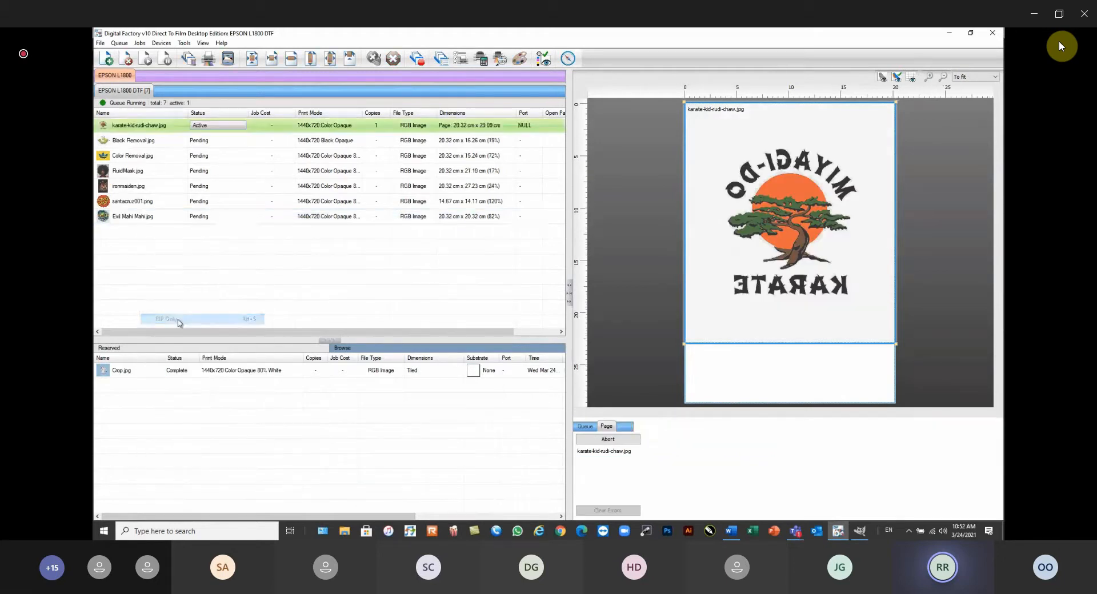
left_click(172, 318)
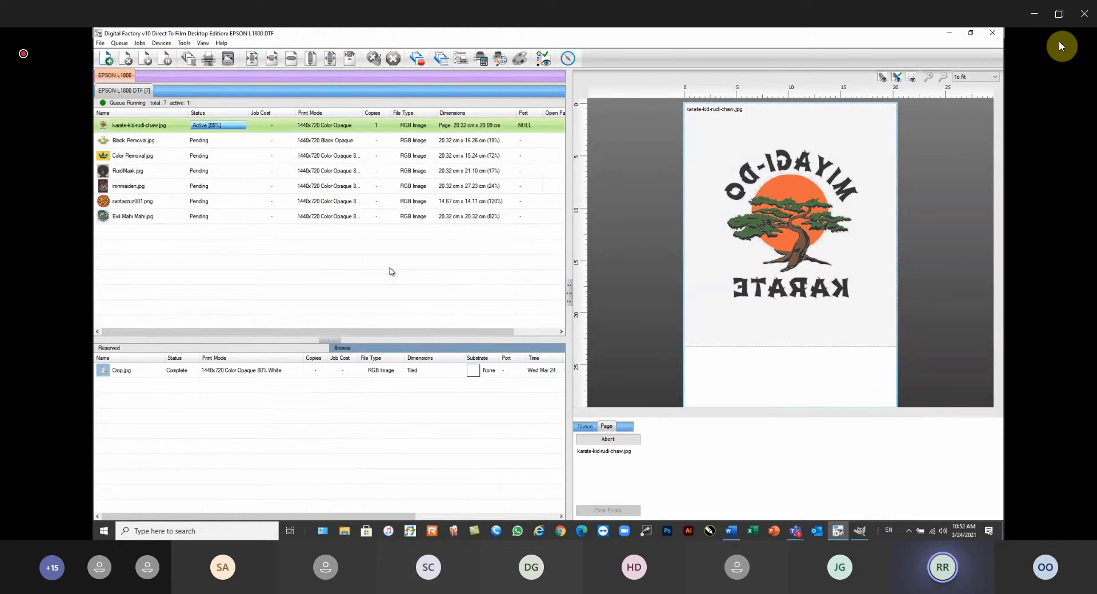
right_click(170, 125)
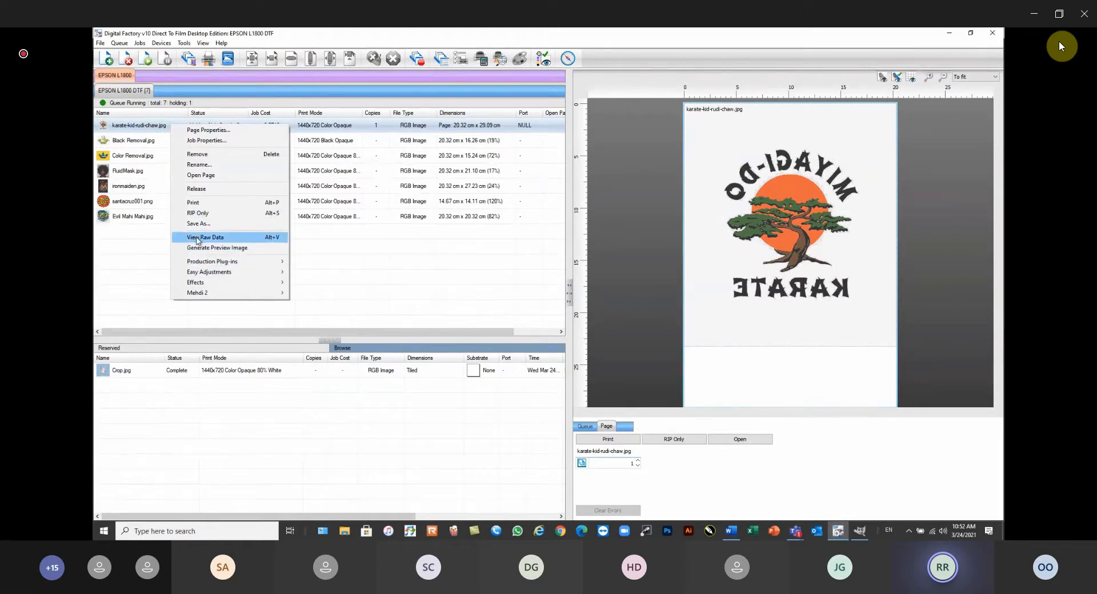
left_click(197, 238)
left_click(308, 49)
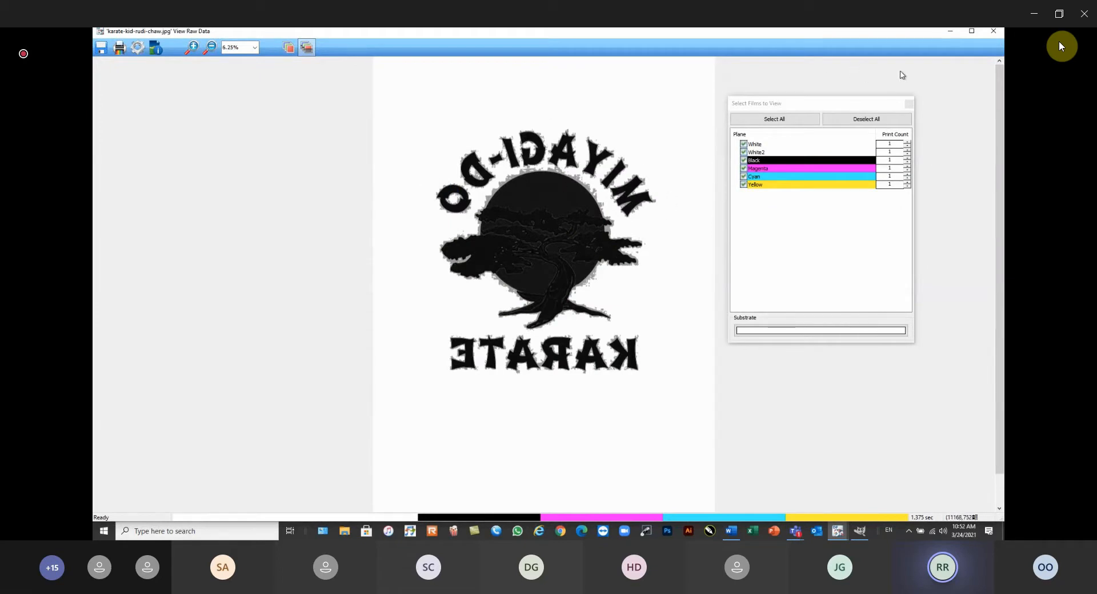
left_click(993, 34)
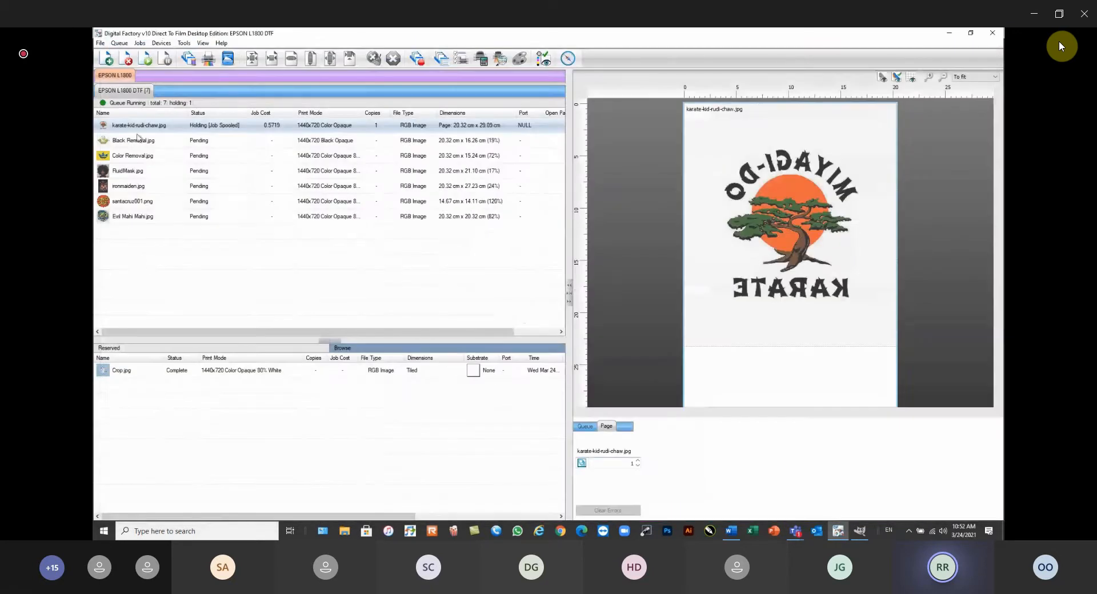
left_click(143, 128)
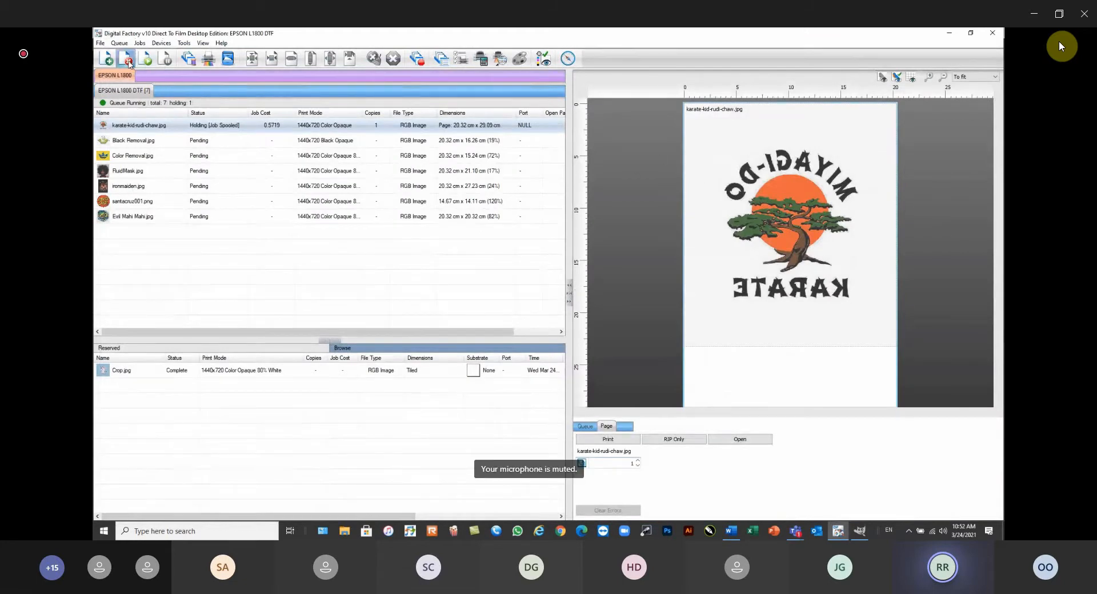
left_click(126, 60)
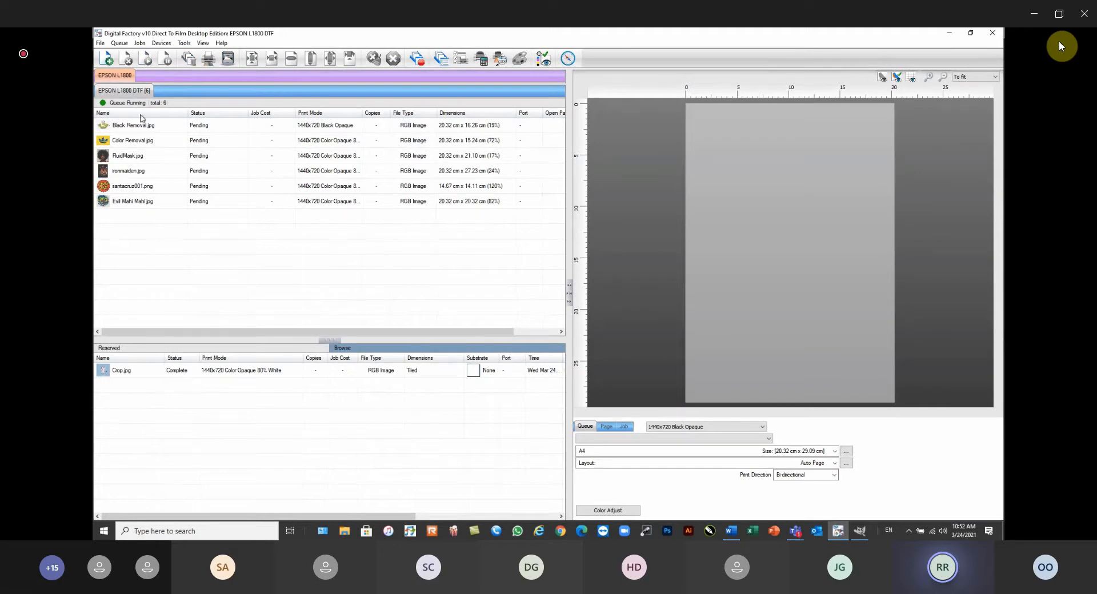
left_click(106, 58)
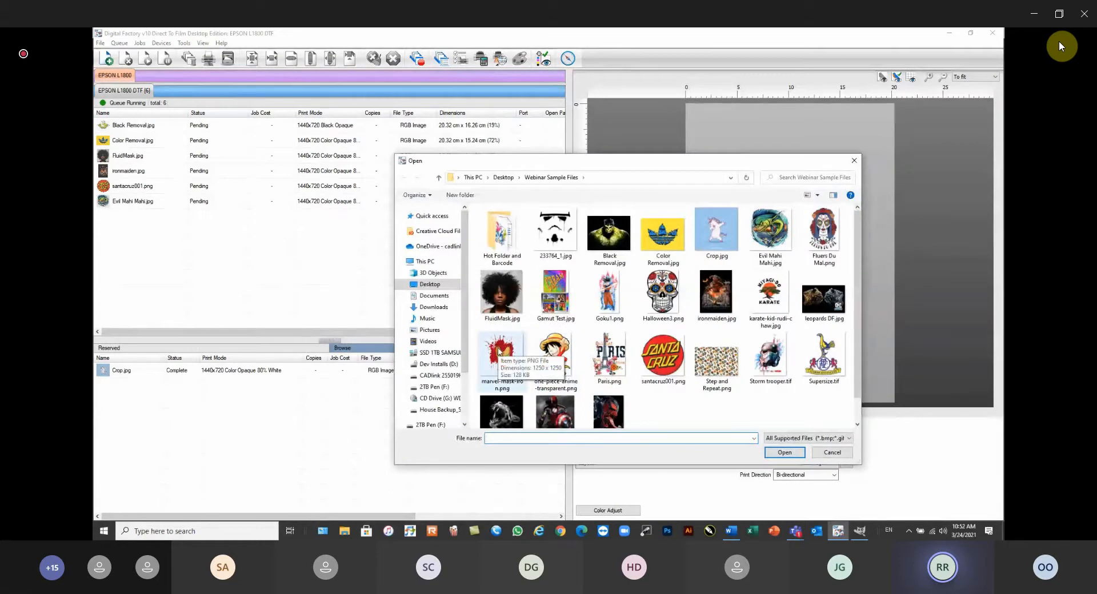
left_click(498, 351)
scroll(682, 401, "down", 1)
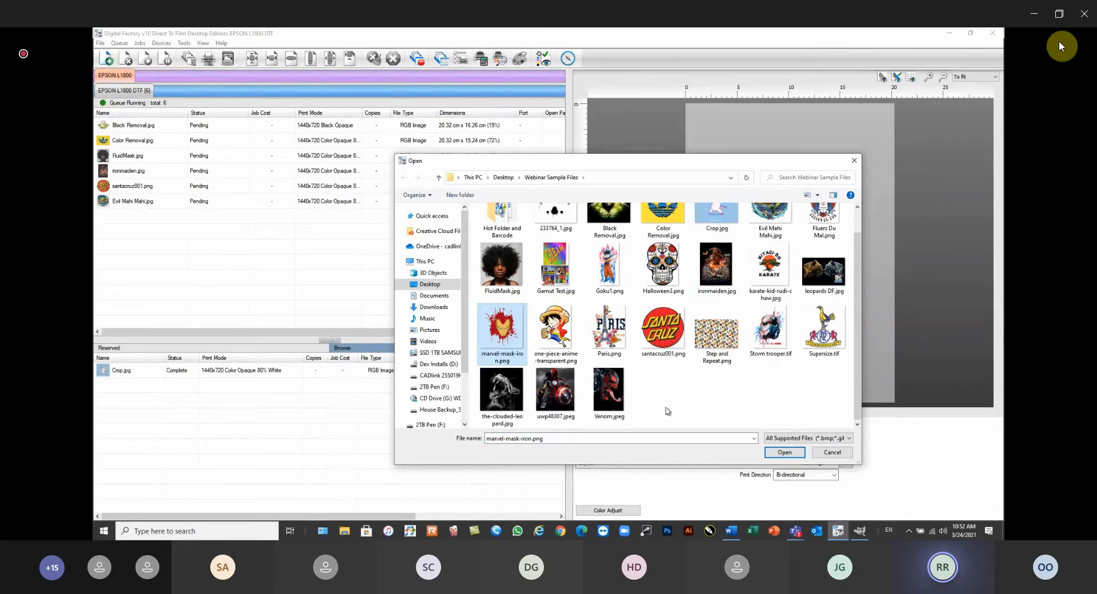
scroll(715, 414, "up", 1)
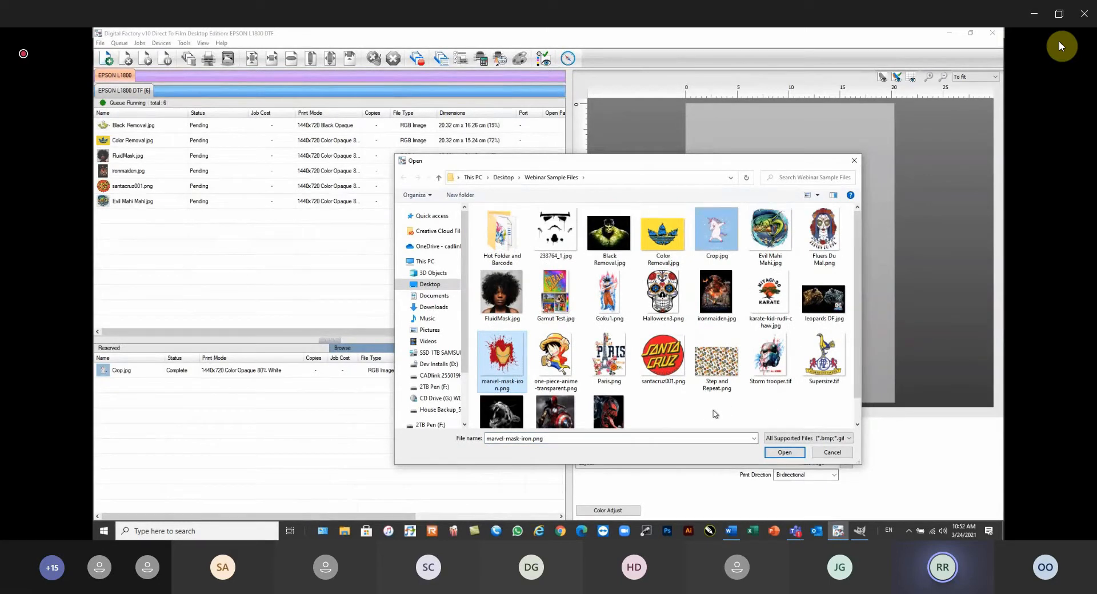
scroll(705, 407, "down", 1)
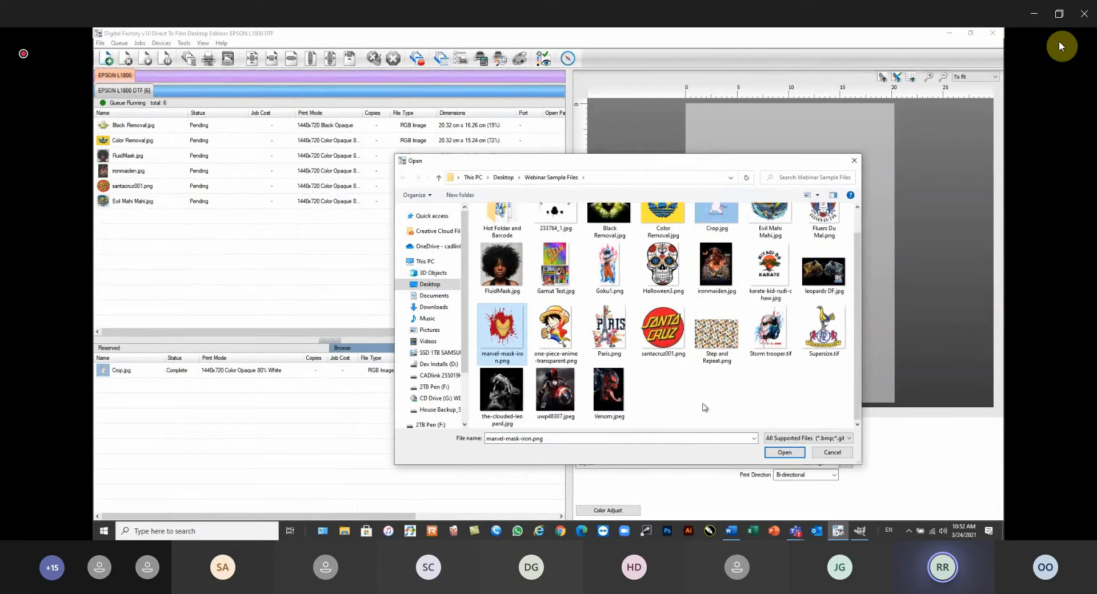
left_click(663, 332)
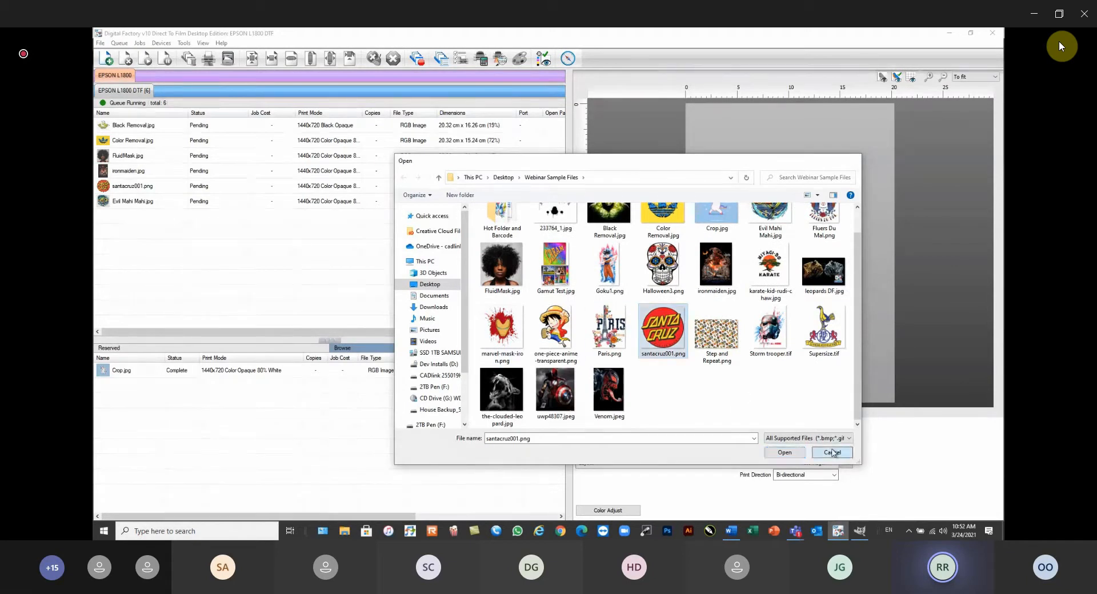
left_click(833, 452)
Remove the white background from Evil Mahi Mahi.jpg using the KnockMeColorOut production plug-in with its default settings
left_click(139, 205)
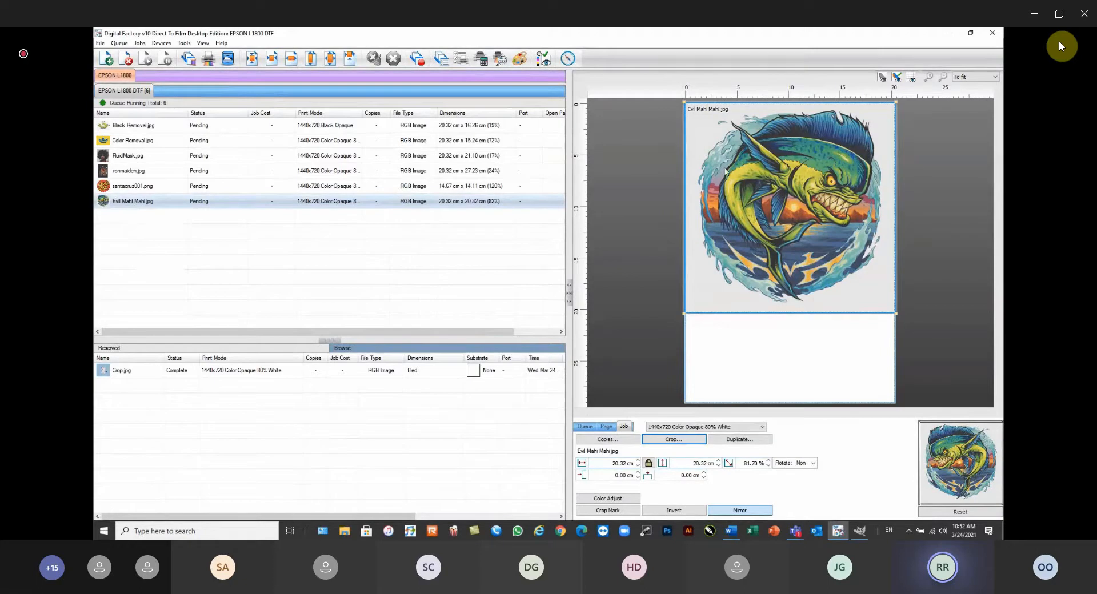
right_click(152, 203)
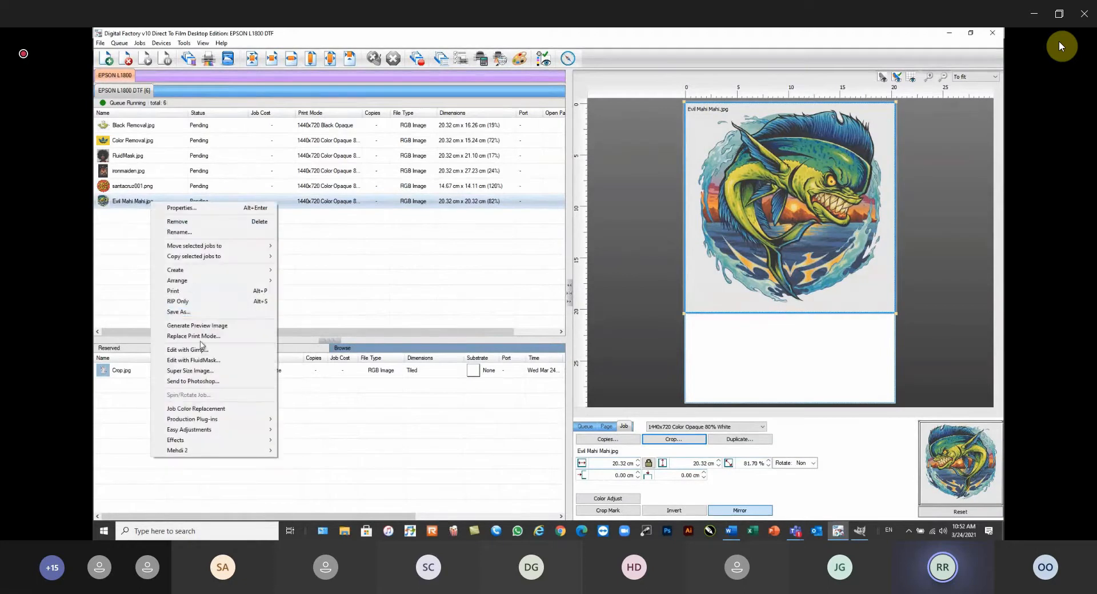
mouse_move(199, 425)
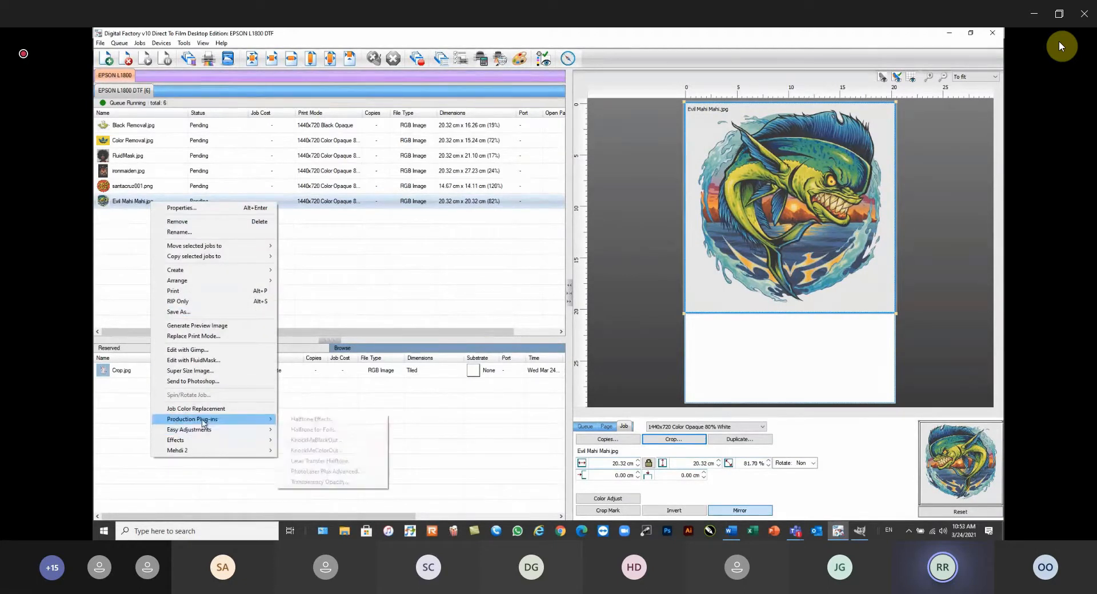
left_click(320, 452)
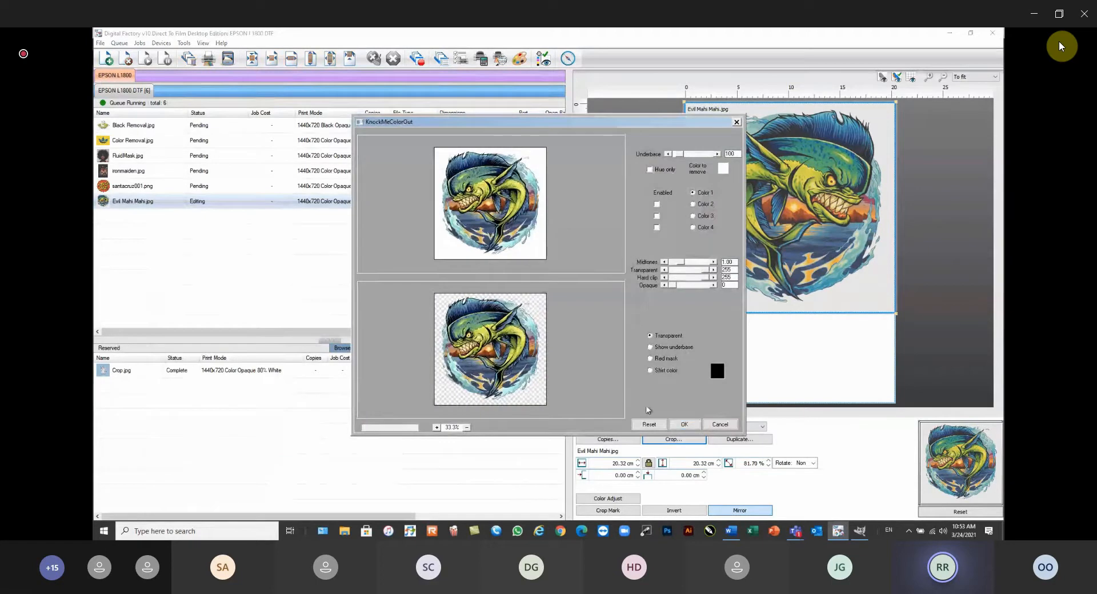
left_click(685, 425)
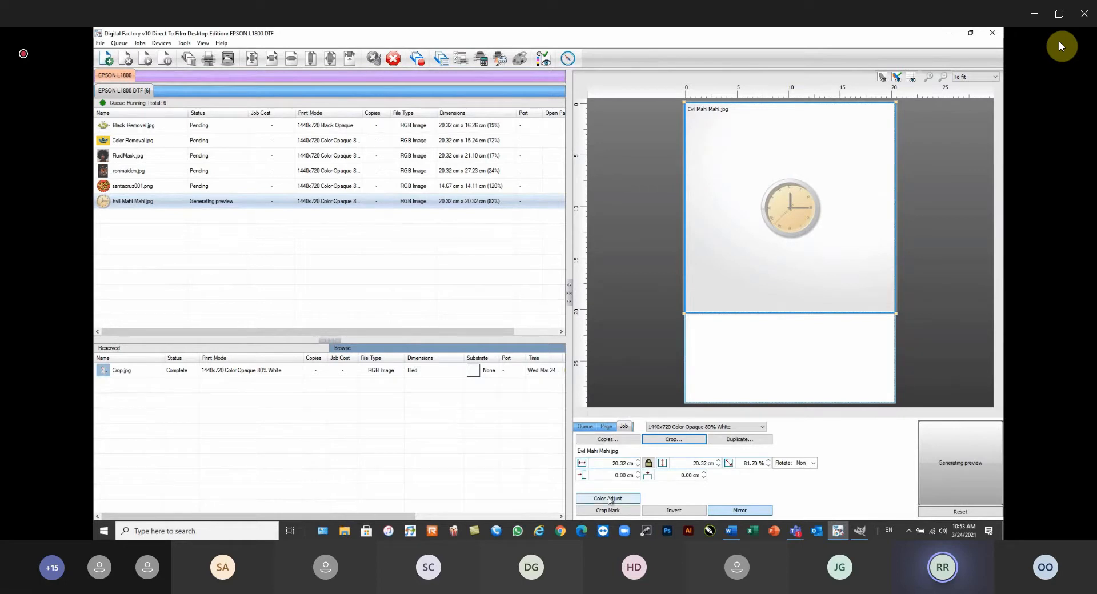
Set the cyan, magenta, yellow and black adjustments of Evil Mahi Mahi.jpg to 10 each and generate a new preview image
left_click(272, 257)
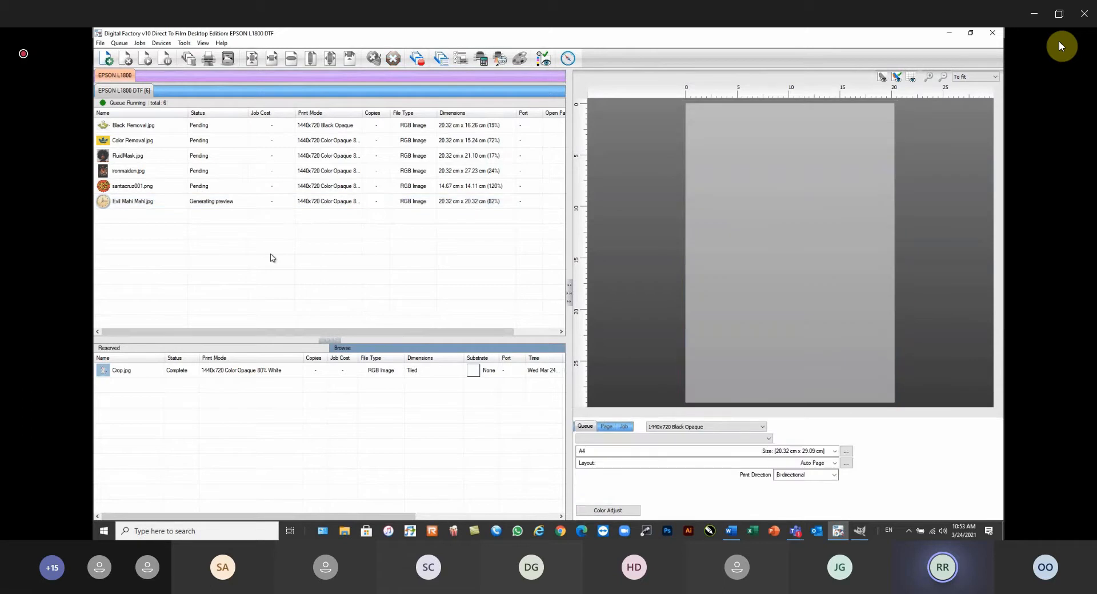
left_click(170, 203)
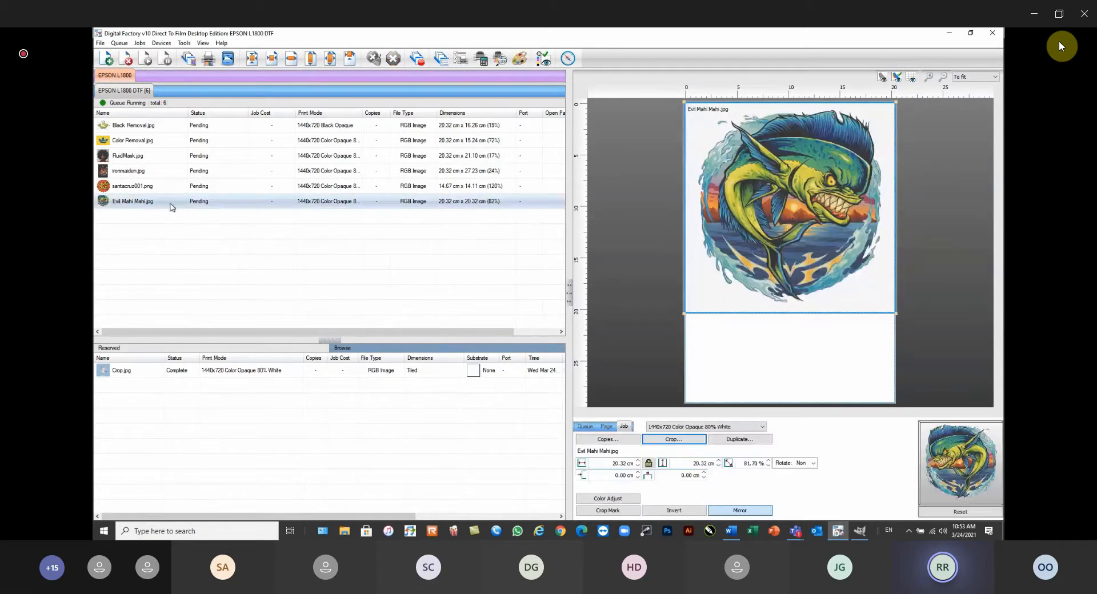
left_click(623, 500)
left_click_drag(499, 71, 469, 94)
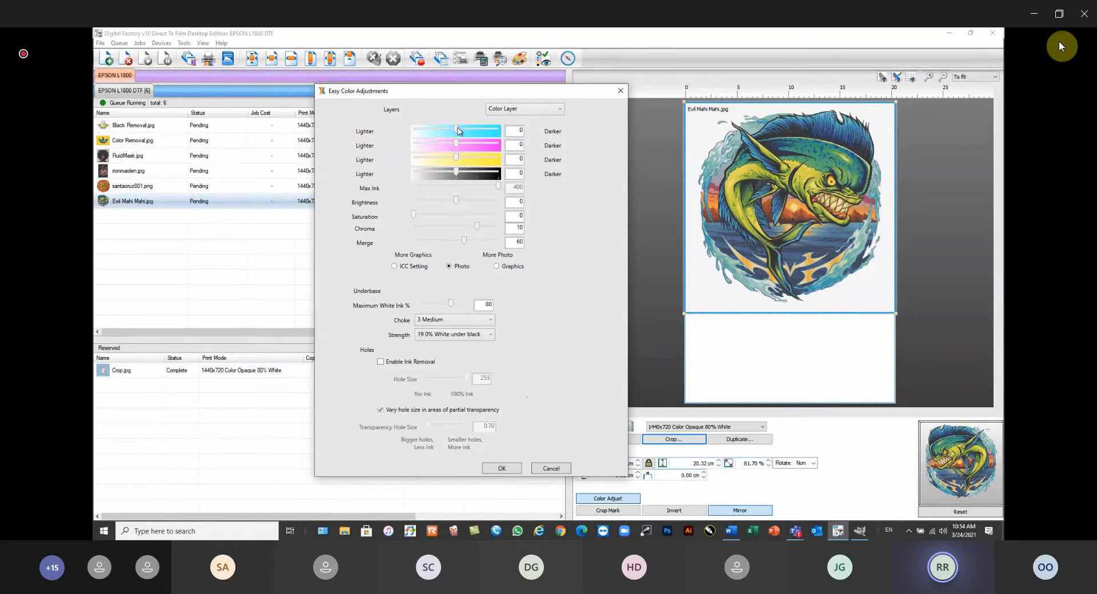
left_click(511, 133)
type("10")
key("Tab")
type("10")
key("Tab")
type("10")
key("Tab")
type("10")
left_click(504, 469)
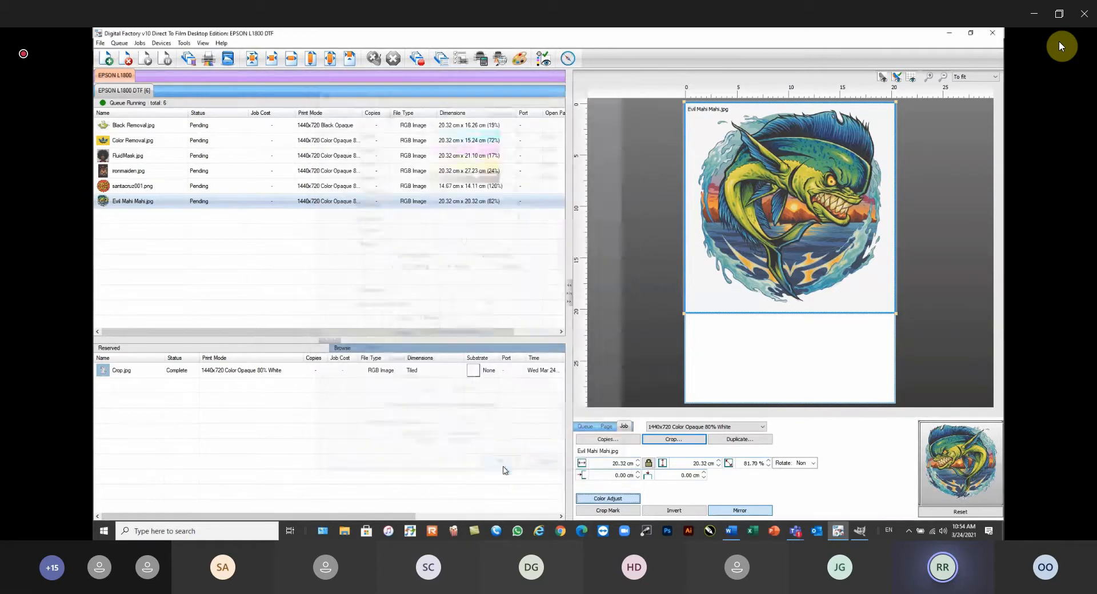
right_click(203, 201)
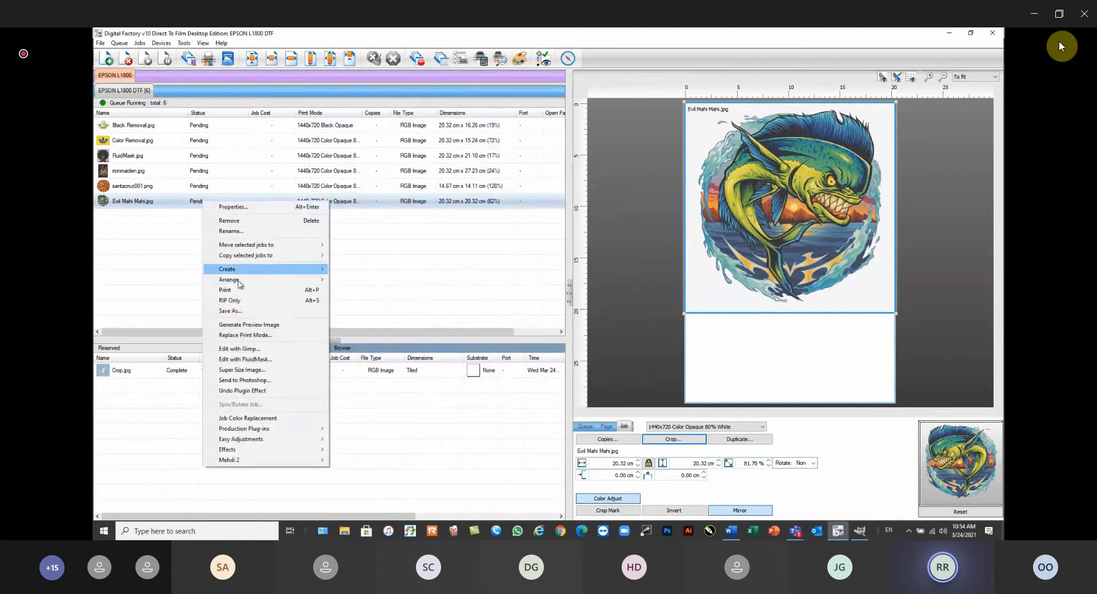
left_click(249, 324)
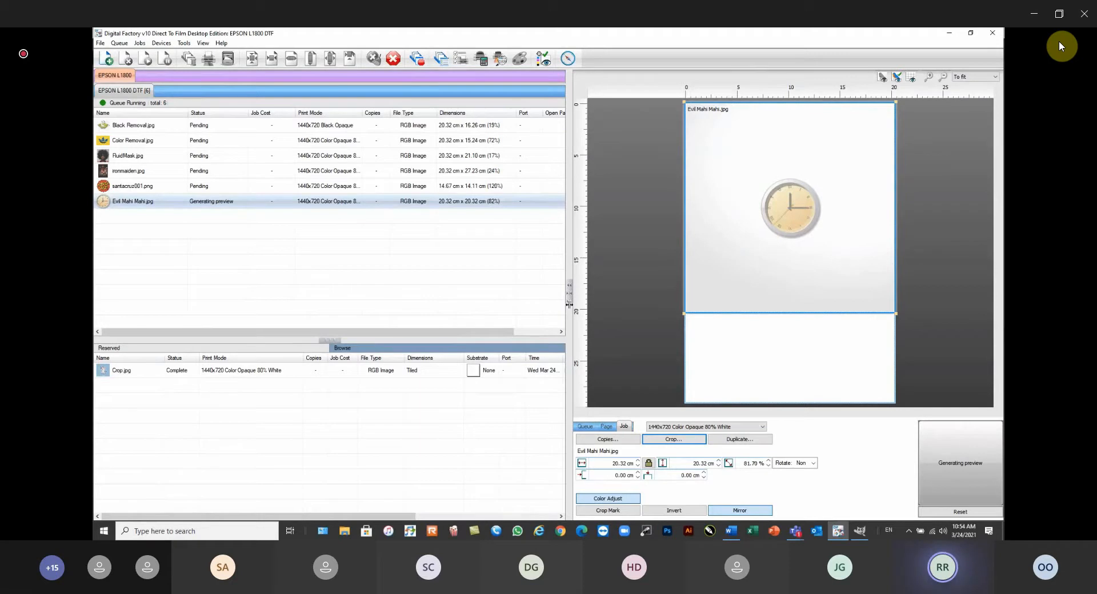
Remove the five jobs from Black Removal.jpg to santacruz001.png, keeping only Evil Mahi Mahi.jpg in the queue
left_click(137, 126)
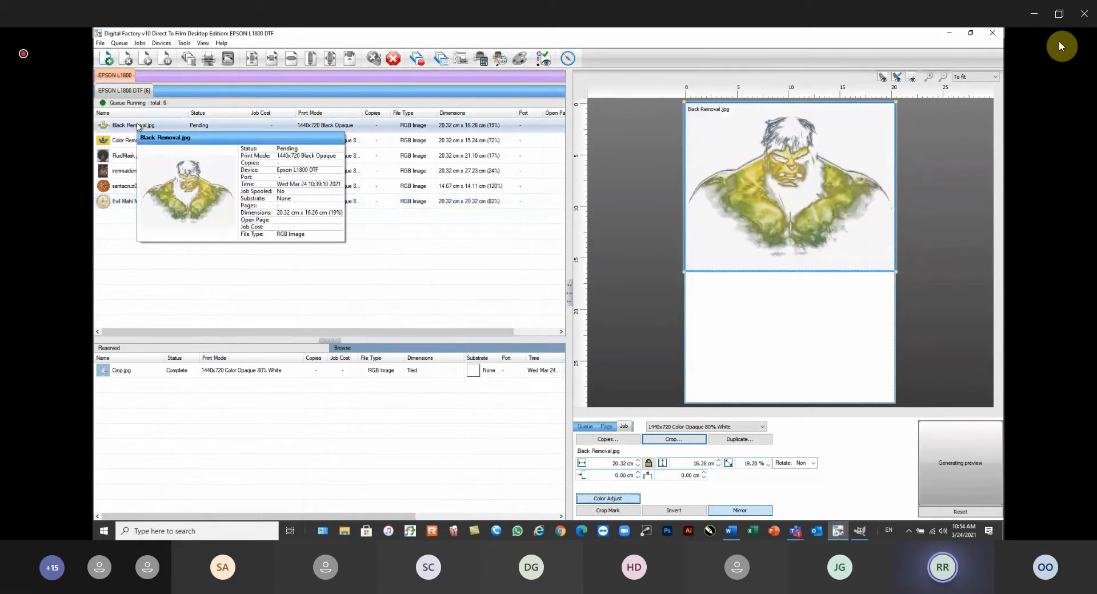
left_click(128, 186, "shift")
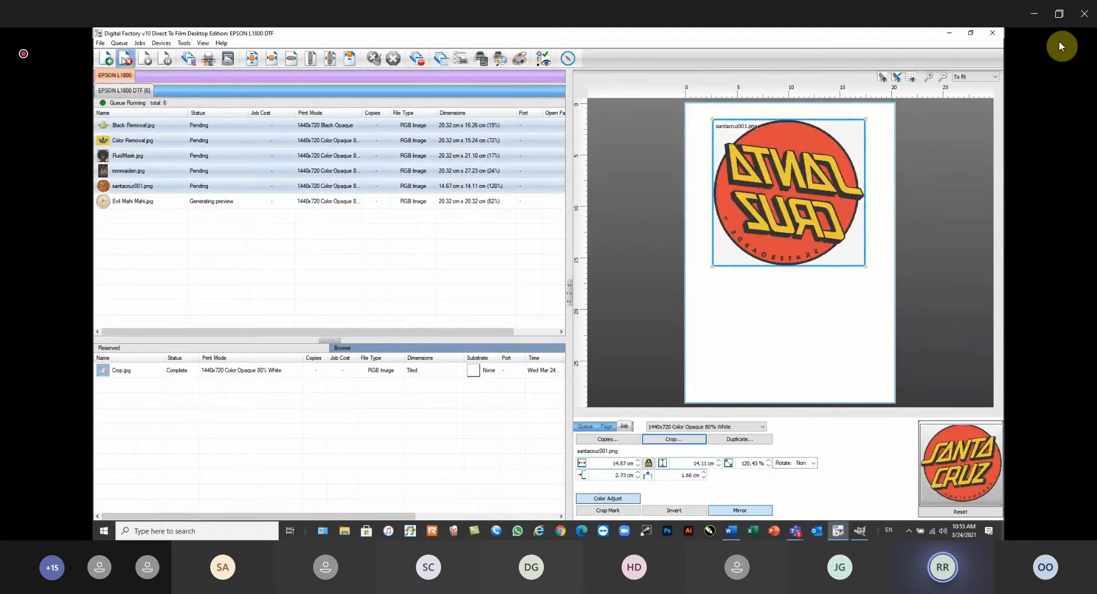
left_click(125, 58)
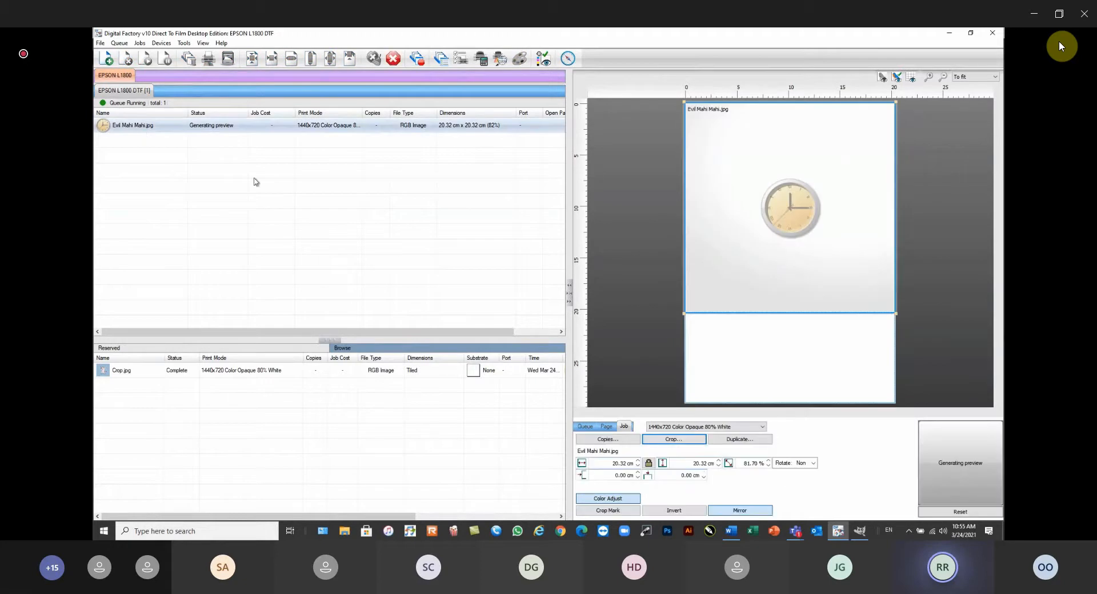
left_click(413, 222)
left_click(170, 126)
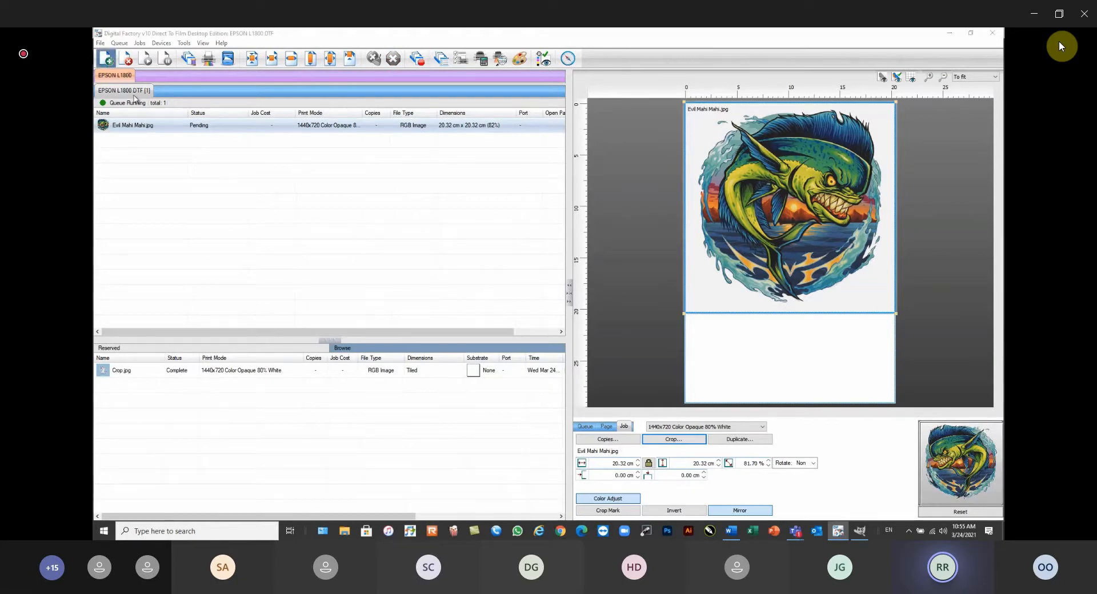
Import Evil Mahi Mahi.jpg again as a second job and show both jobs' pages together in the preview
left_click(106, 58)
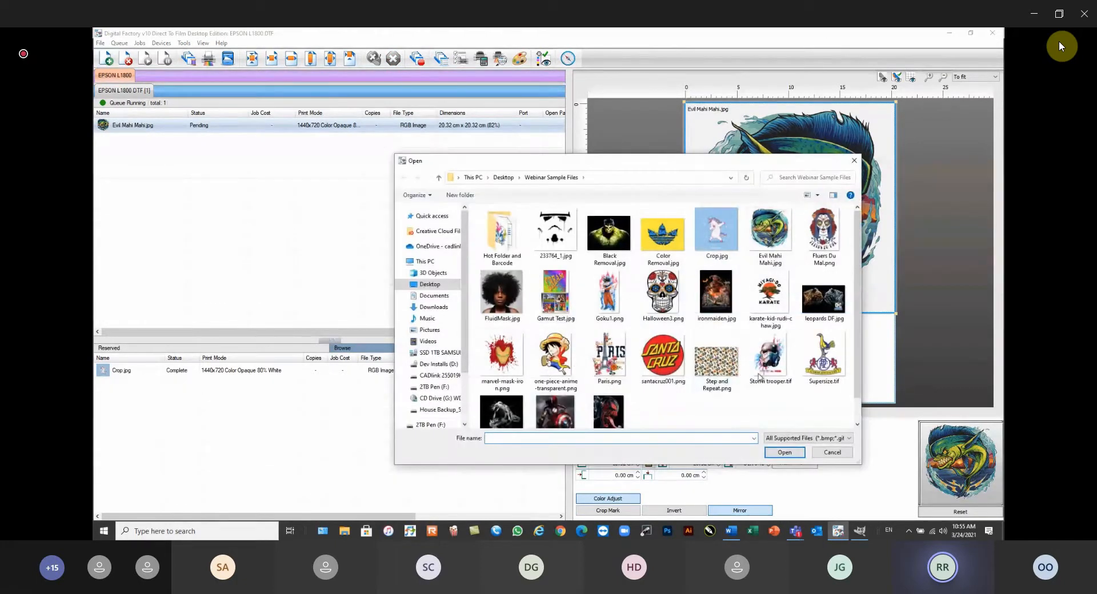
left_click(769, 232)
left_click(778, 451)
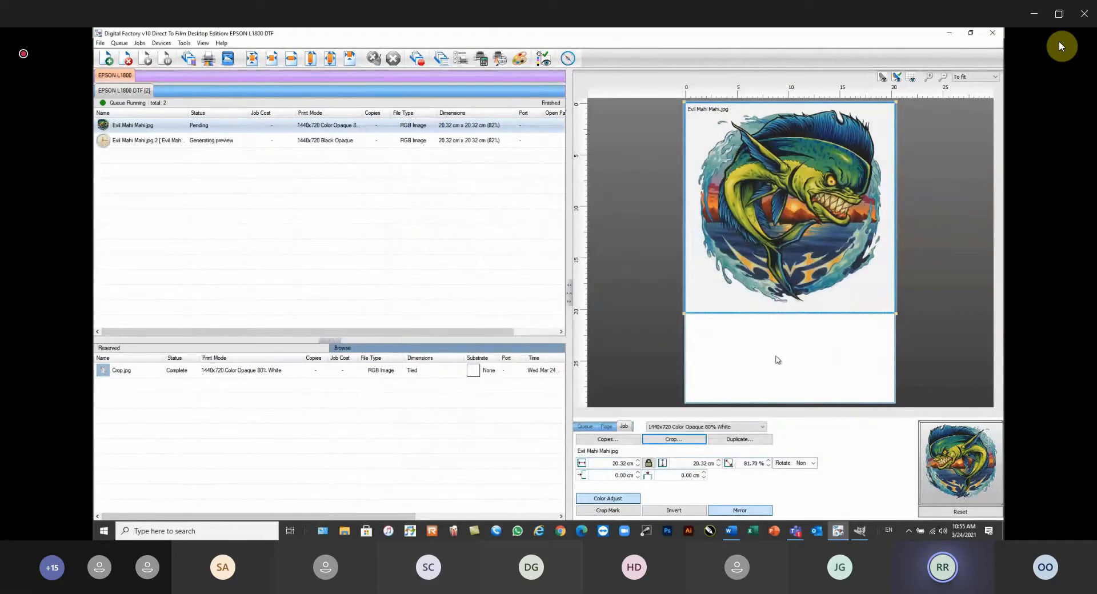
left_click(202, 43)
left_click(206, 67)
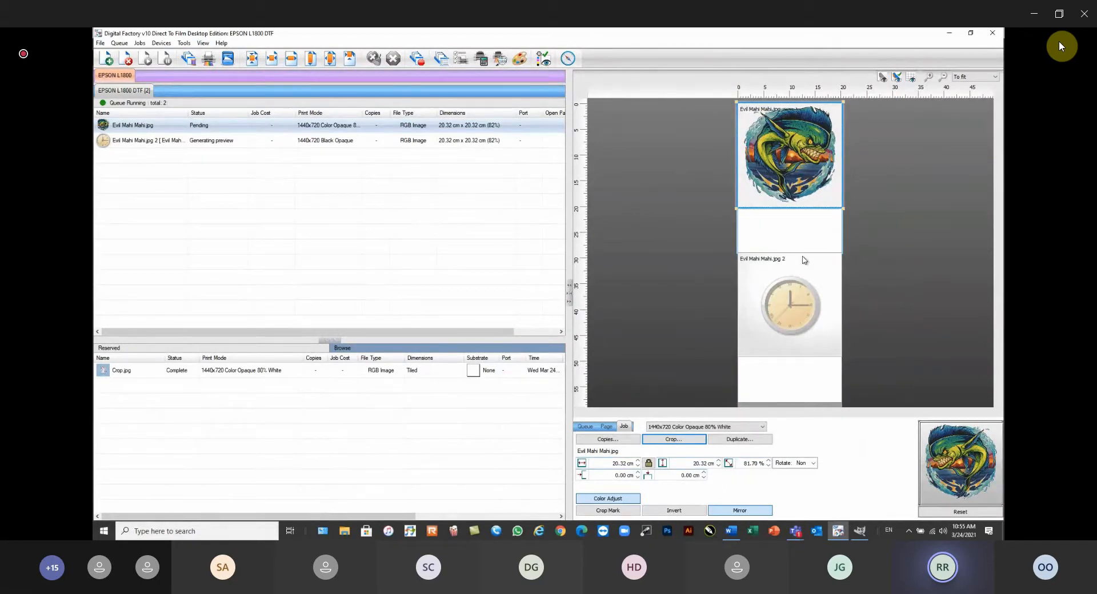
Select the second Evil Mahi Mahi.jpg job and close the GIMP window still open in the background
left_click(172, 142)
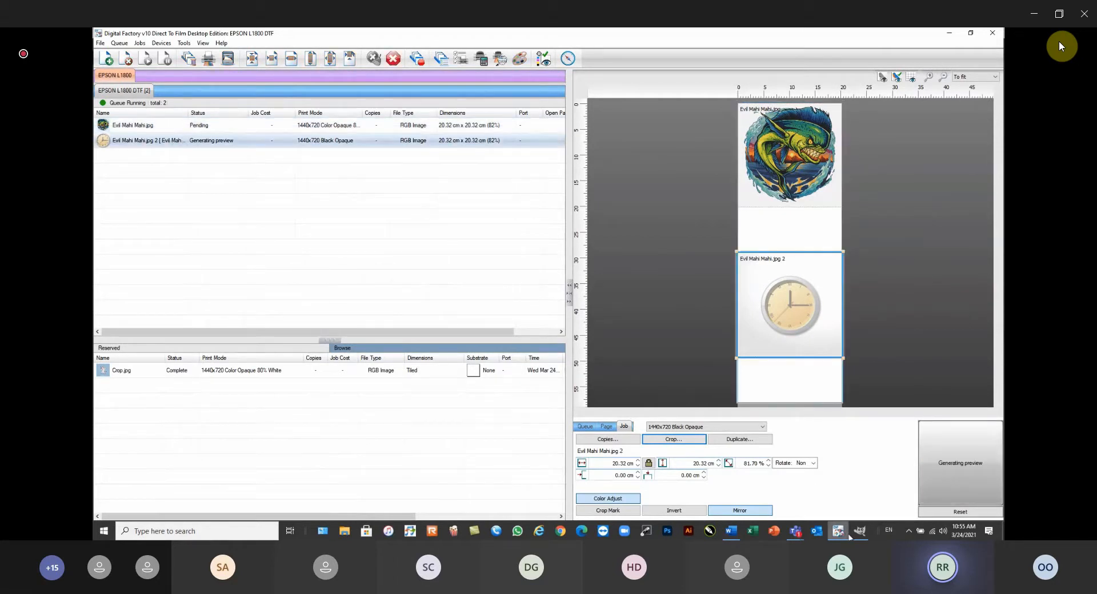
right_click(860, 532)
left_click(836, 516)
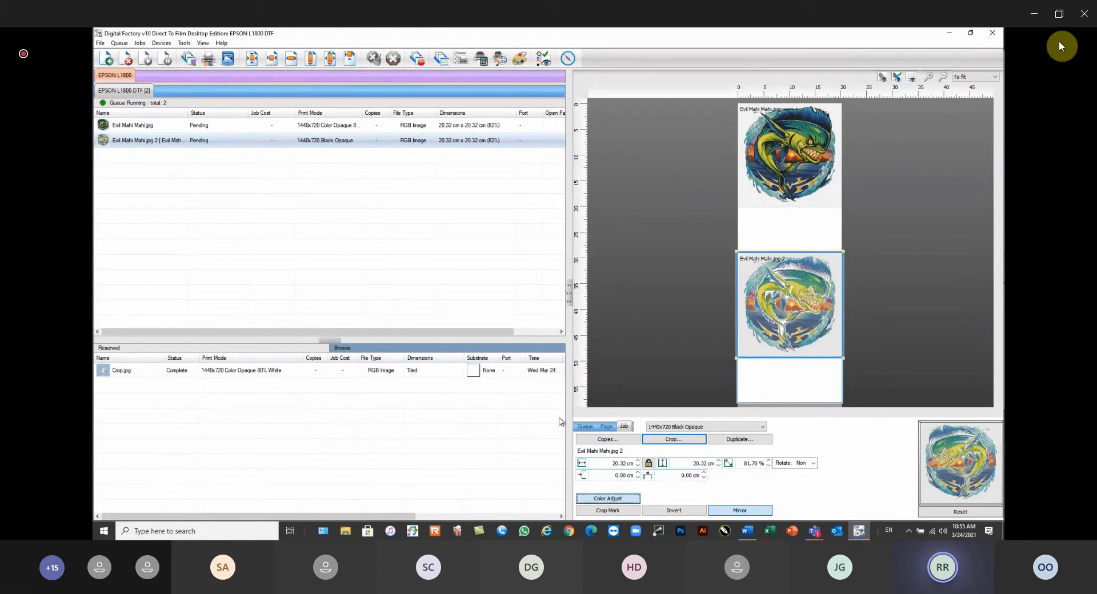
Change the second Evil Mahi Mahi.jpg job to the 1440x720 Color Opaque print mode and generate its preview image
left_click(708, 427)
left_click(703, 466)
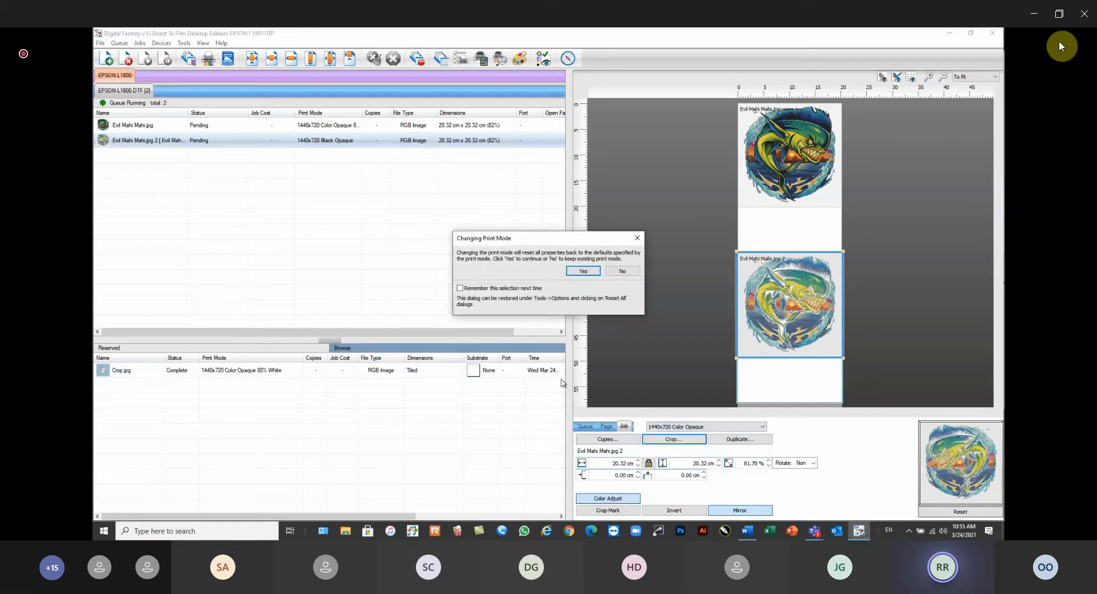
left_click(592, 277)
right_click(178, 141)
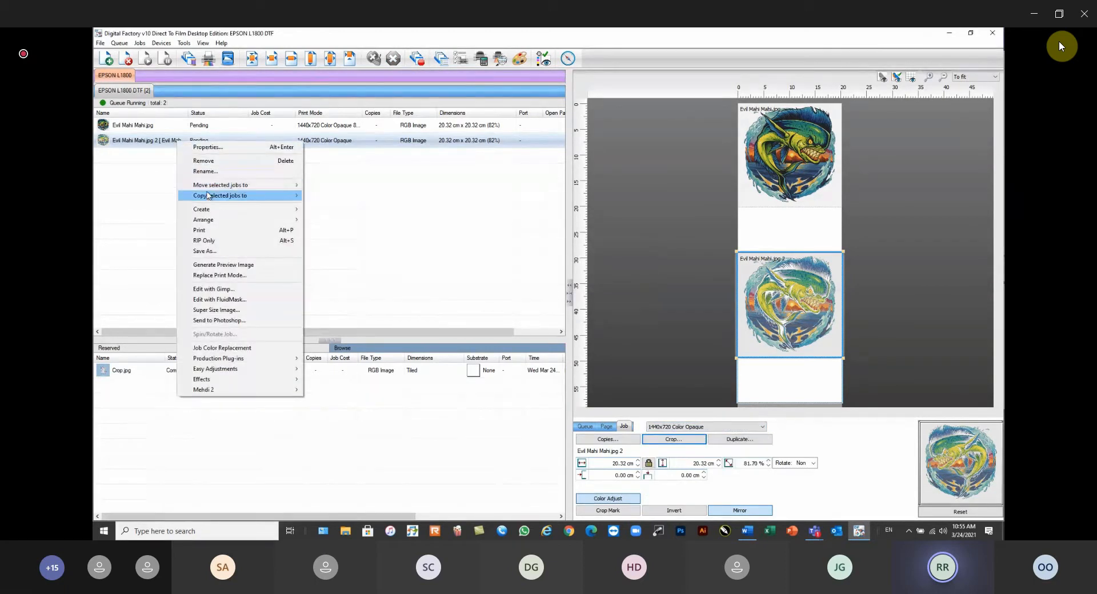
left_click(211, 265)
Switch the first, color-adjusted Evil Mahi Mahi.jpg job to the 1440x720 Color Opaque print mode and regenerate its preview
left_click(280, 127)
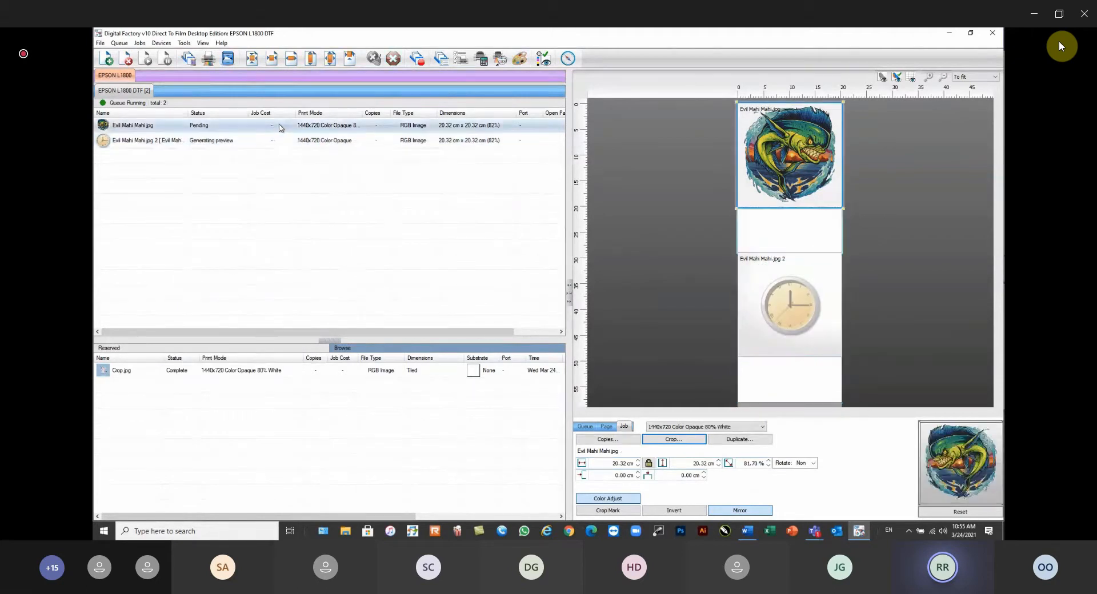
left_click(702, 427)
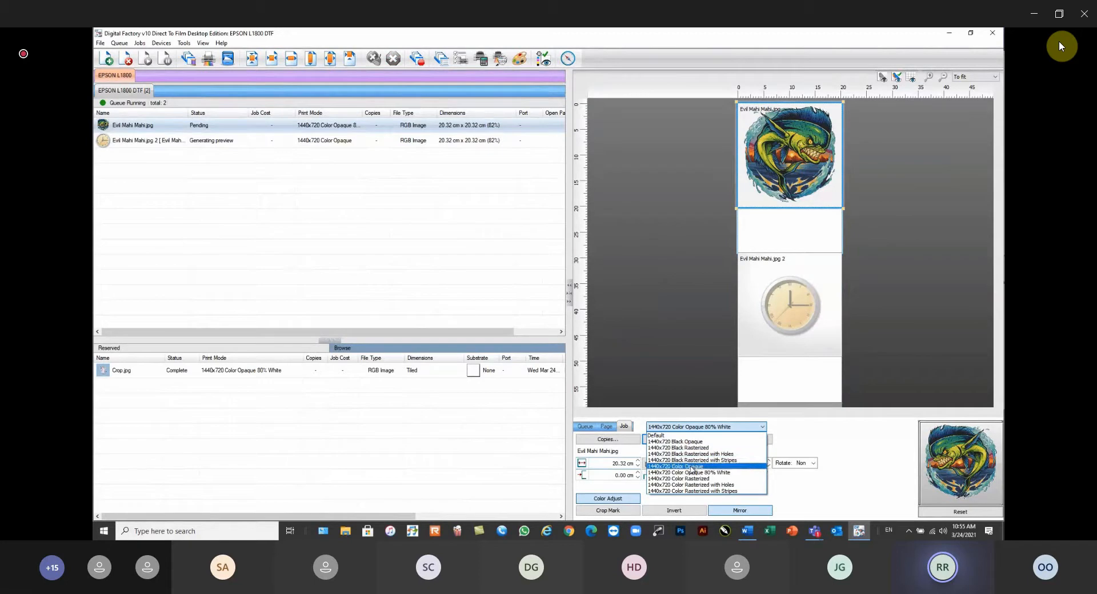
left_click(692, 467)
left_click(584, 272)
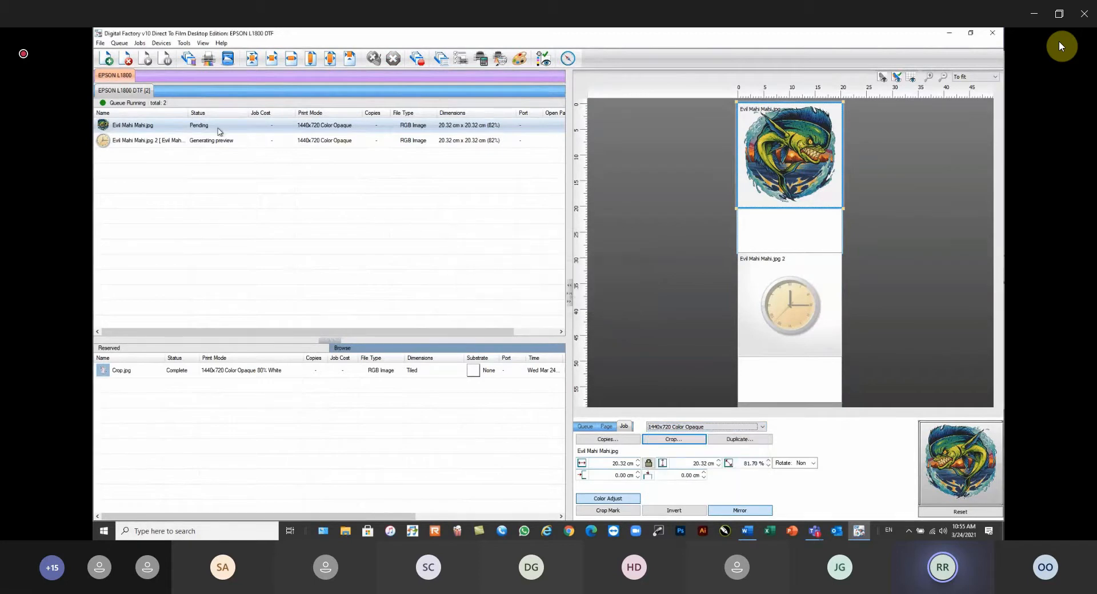
right_click(219, 131)
left_click(258, 253)
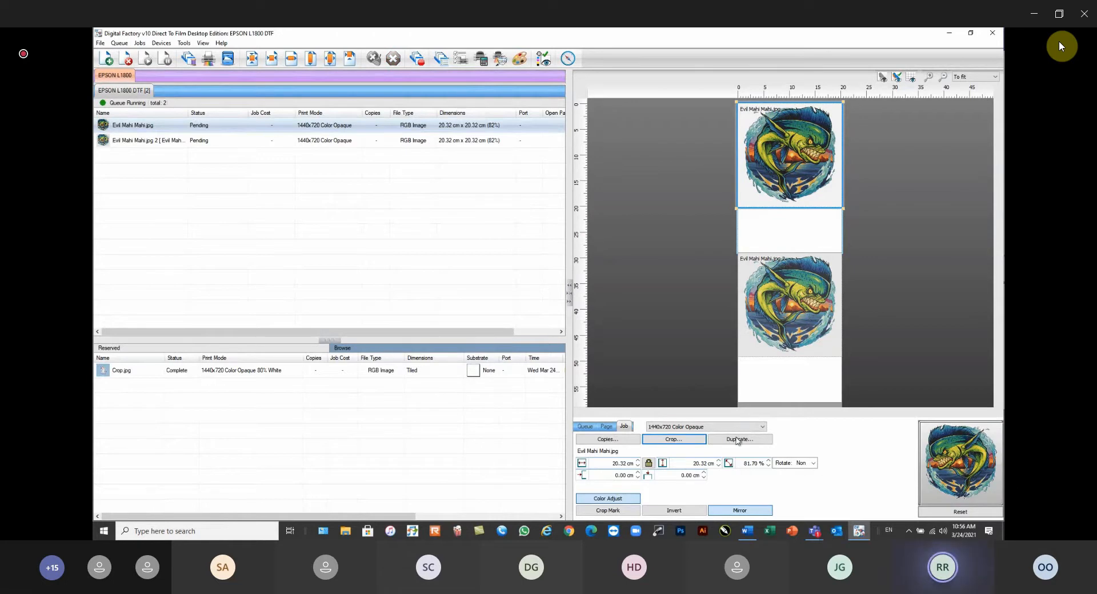
Review the Easy Color Adjustments settings of the first Evil Mahi Mahi.jpg job and close them without changing anything
left_click(762, 326)
left_click(780, 193)
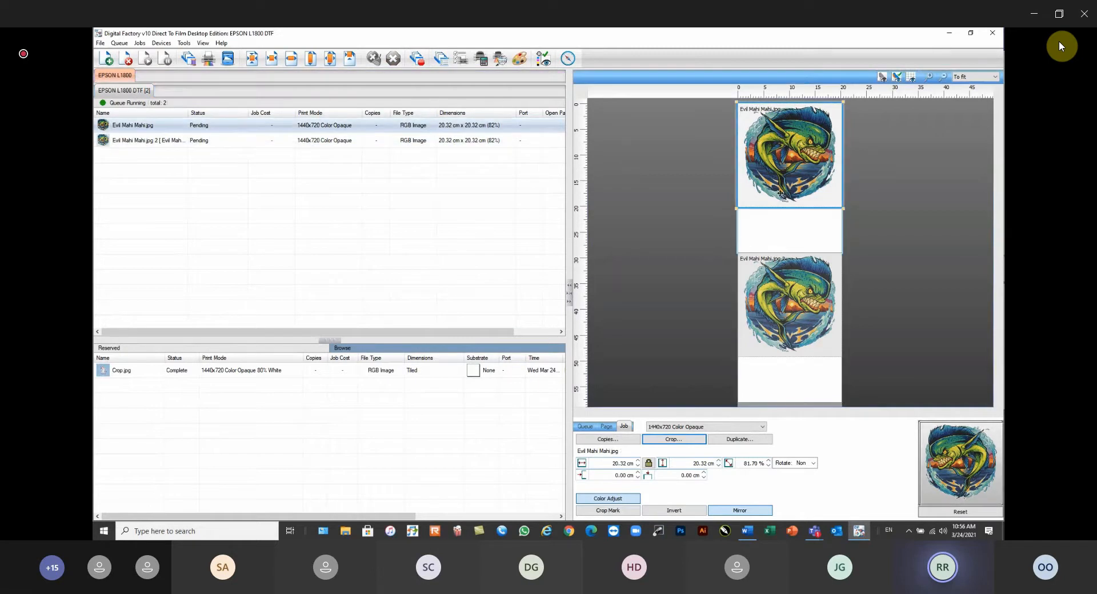
left_click(615, 503)
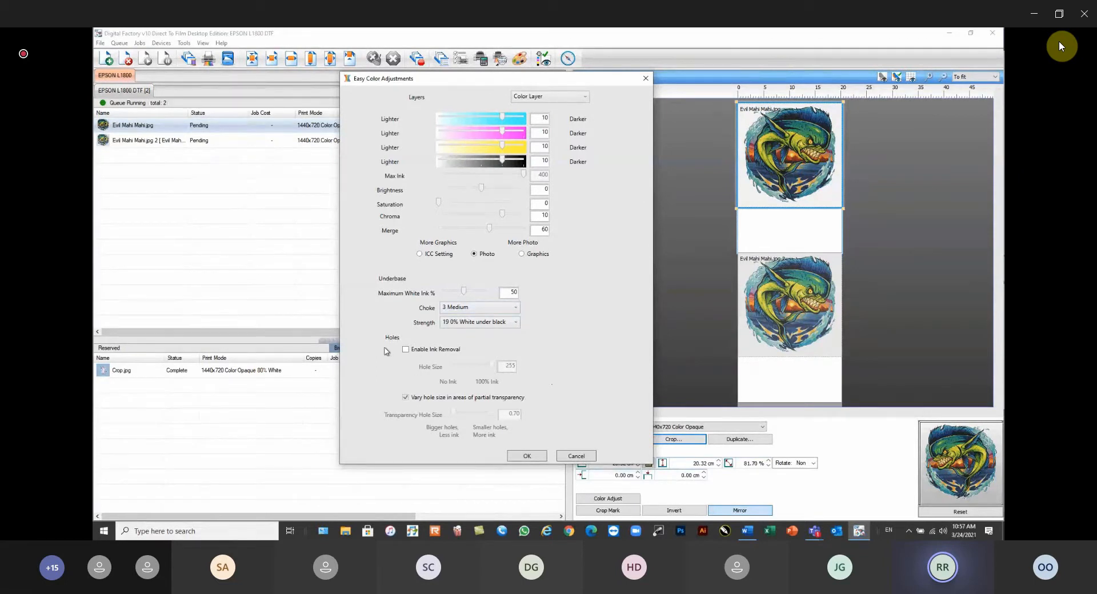
left_click(576, 456)
Select both Evil Mahi Mahi.jpg jobs and remove them from the EPSON L1800 DTF queue
left_click(377, 213)
left_click_drag(191, 163, 124, 121)
left_click(126, 64)
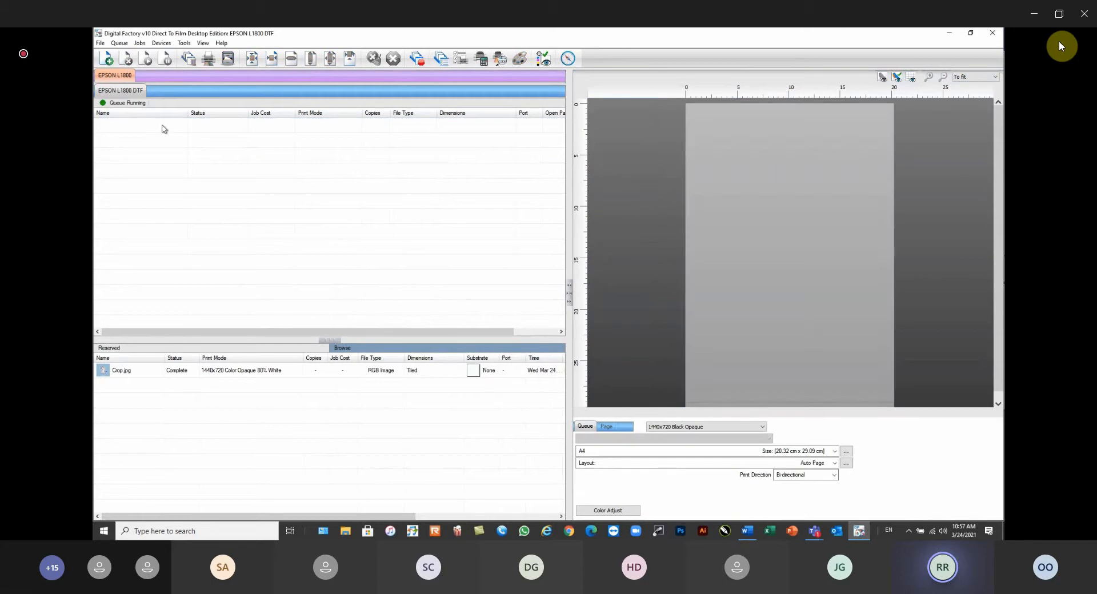
Import ironmaiden.jpg from the Webinar Sample Files folder and create three duplicates of the job
left_click(769, 235)
left_click(101, 60)
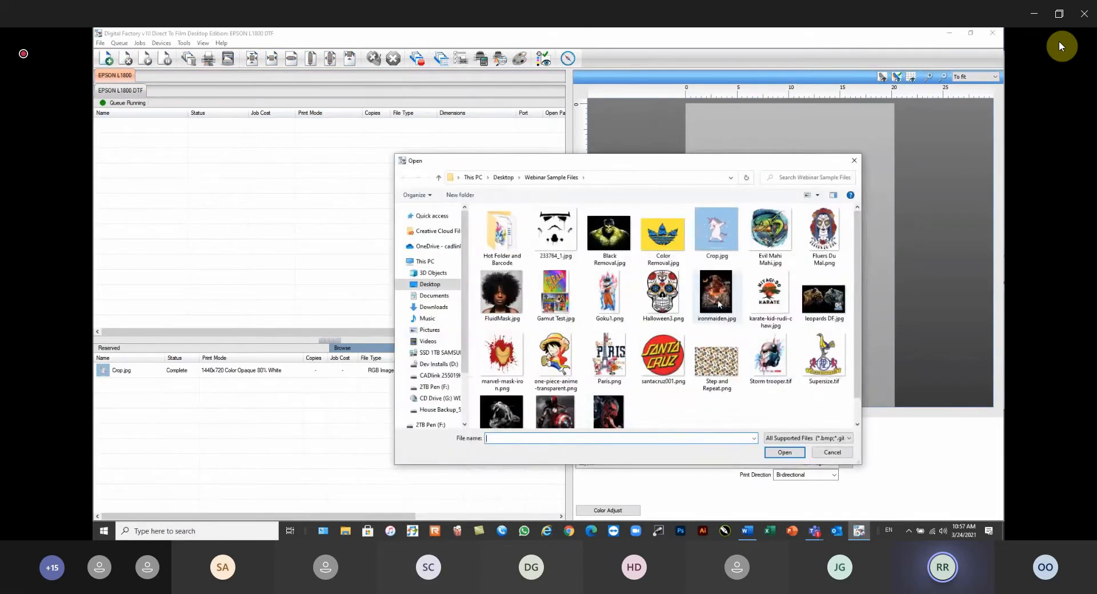
double_click(717, 295)
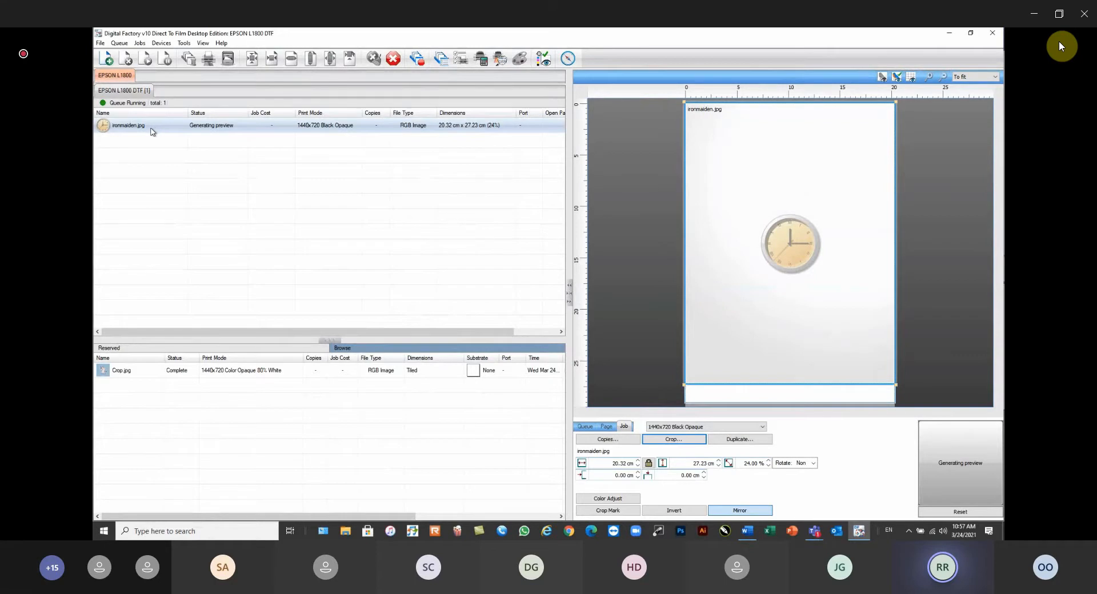
left_click(740, 440)
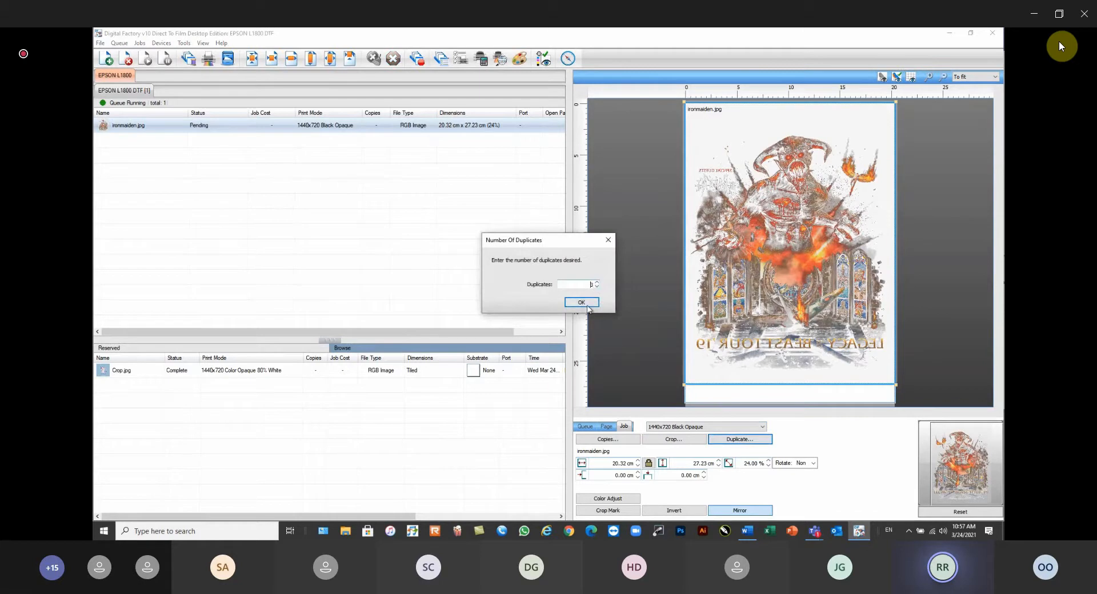
left_click(587, 307)
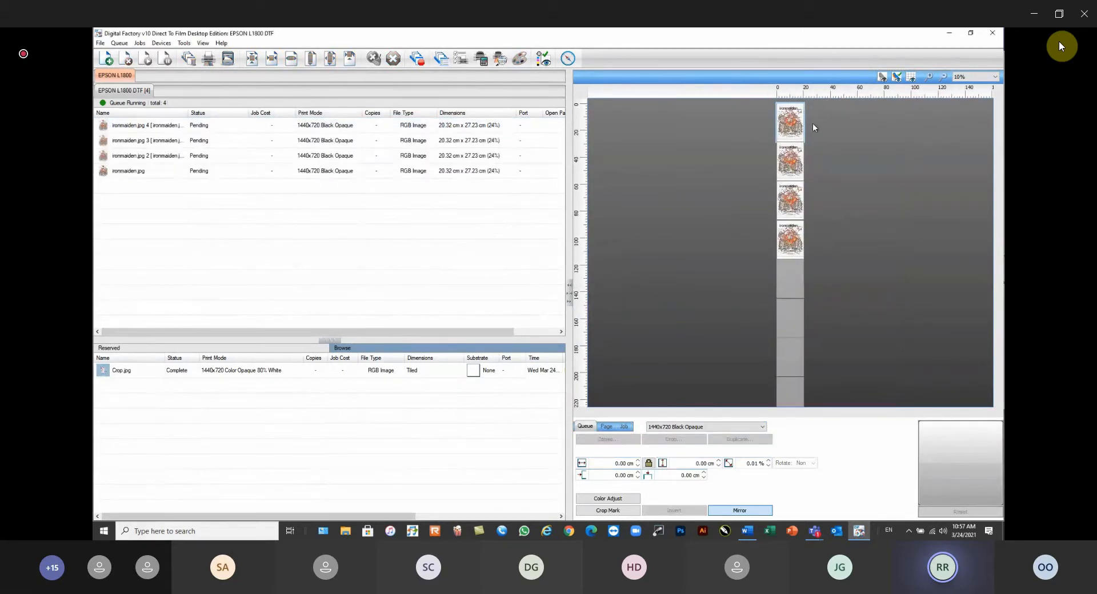
scroll(701, 147, "up", 3)
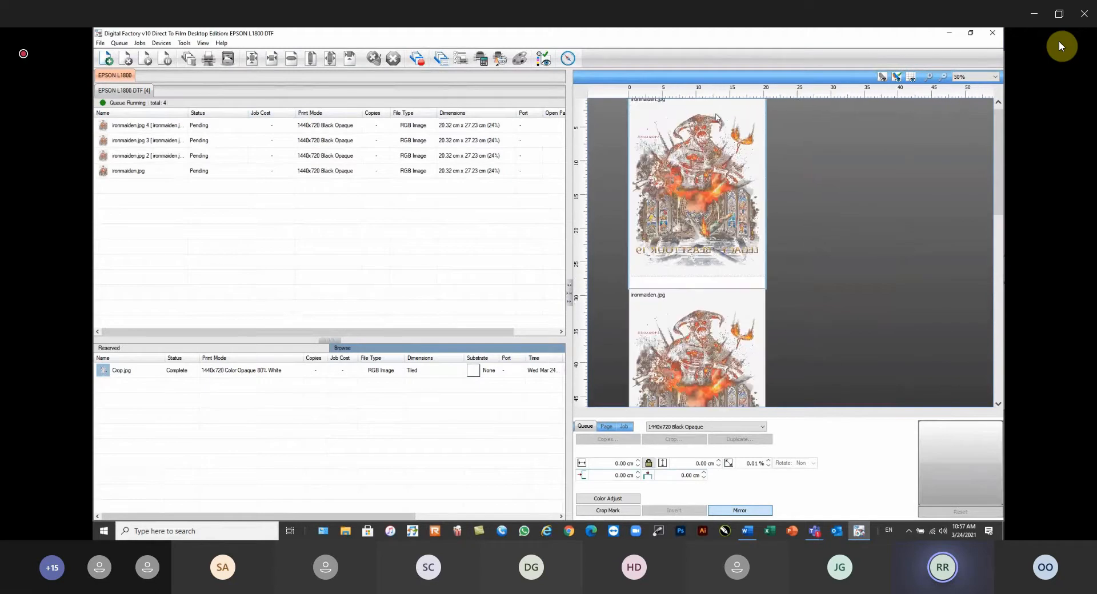
scroll(701, 147, "down", 2)
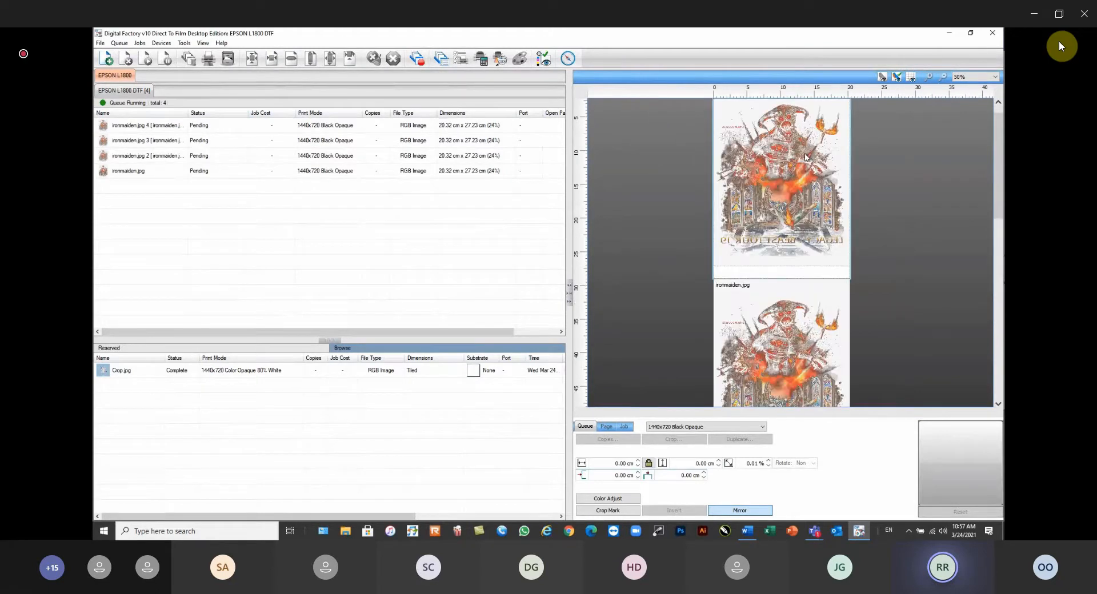
Change the ironmaiden.jpg 3 job to the 1440x720 Black Rasterized print mode, accepting the reset of its properties
left_click(236, 144)
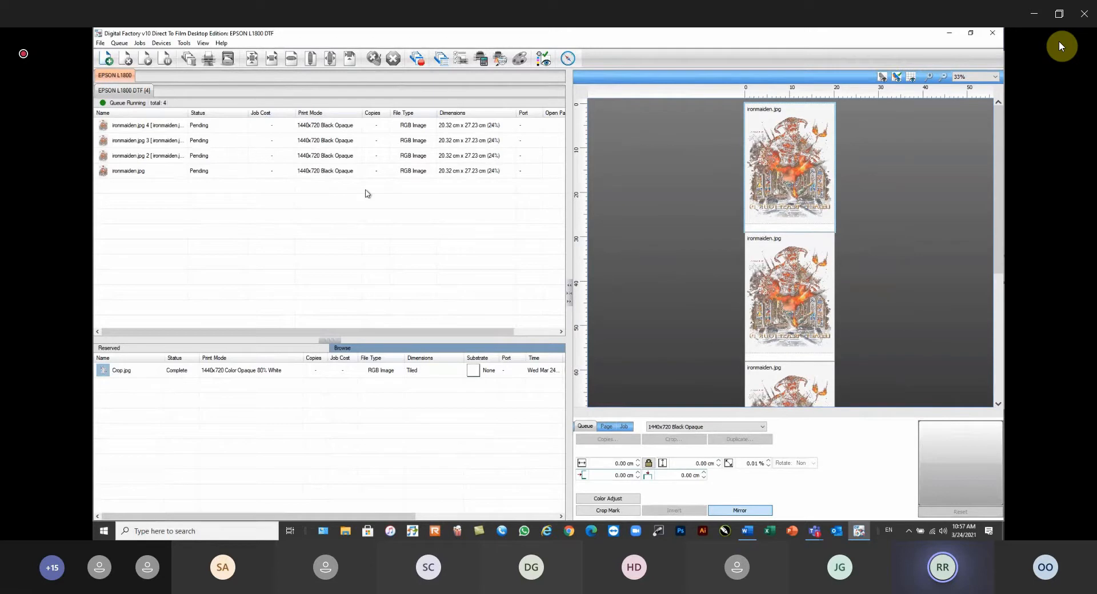
left_click(672, 427)
left_click(676, 449)
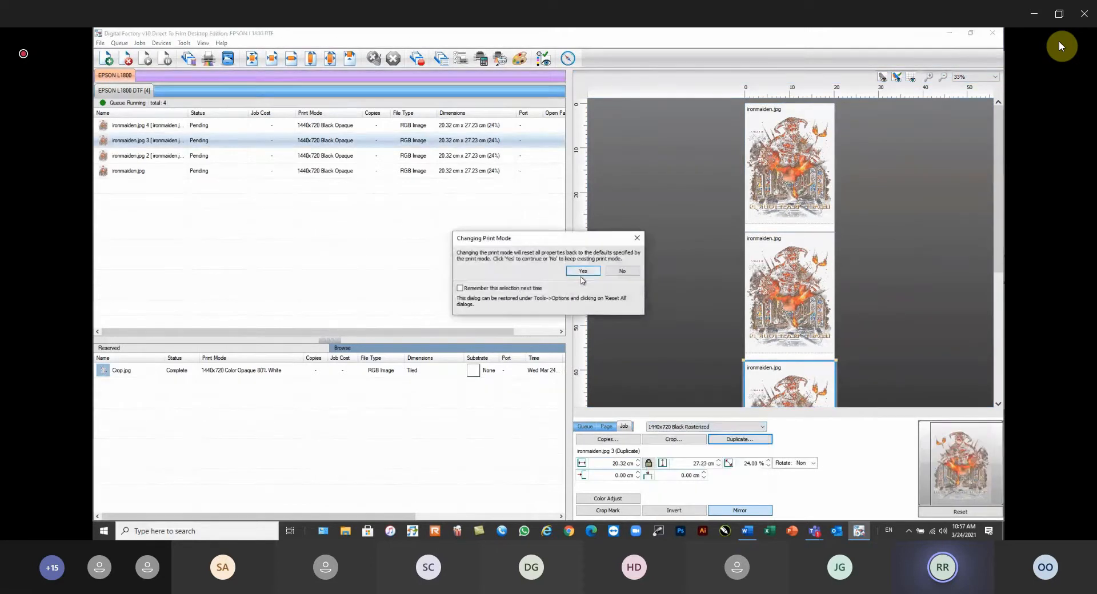
left_click(583, 272)
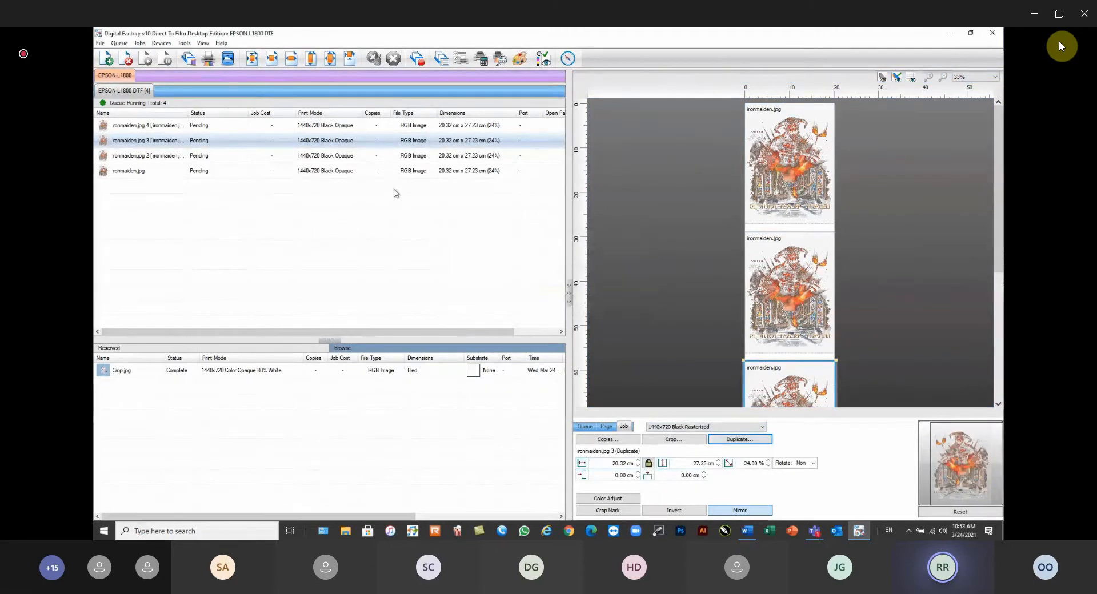
Change the ironmaiden.jpg 2 job to the 1440x720 Black Rasterized with Holes print mode
left_click(340, 158)
left_click(703, 427)
left_click(677, 458)
left_click(585, 273)
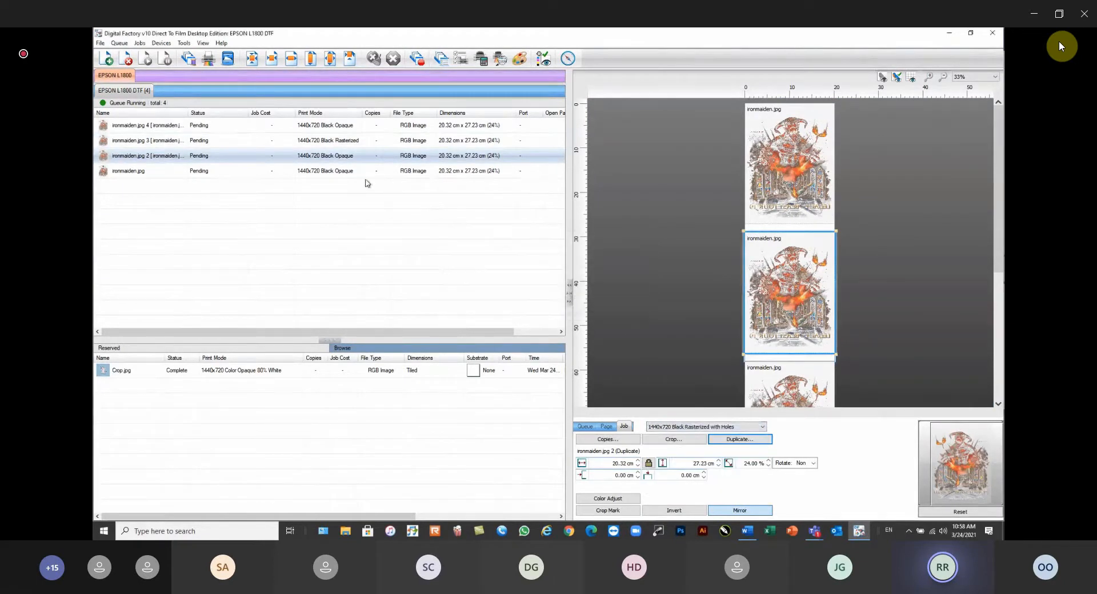
Change the original ironmaiden.jpg job to 1440x720 Black Rasterized with Stripes and widen the Print Mode column to show the full mode names
left_click(337, 171)
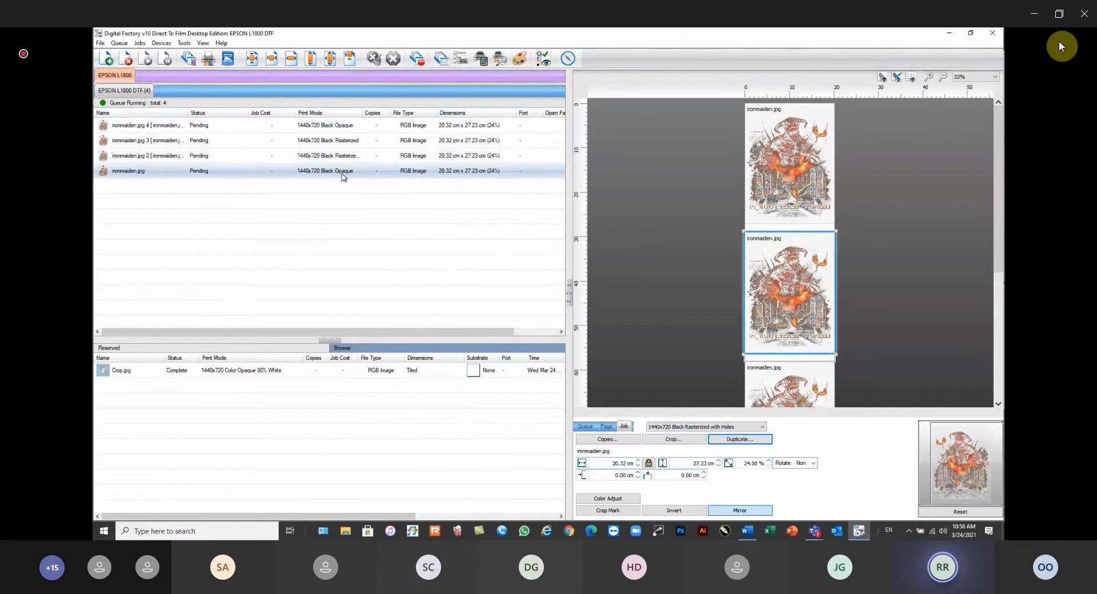
left_click(704, 428)
left_click(680, 465)
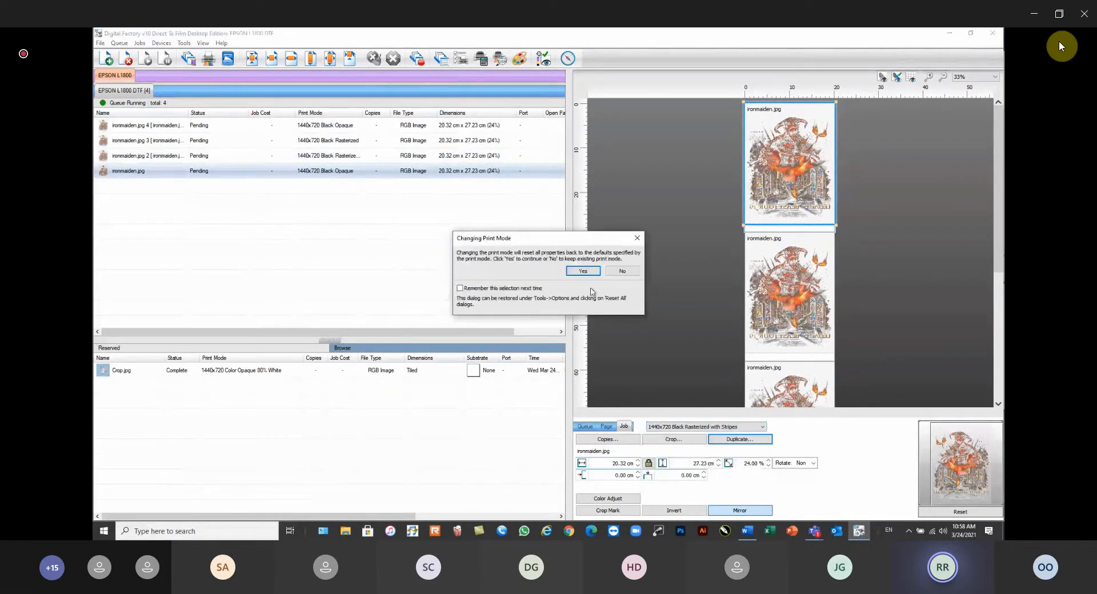
left_click(582, 271)
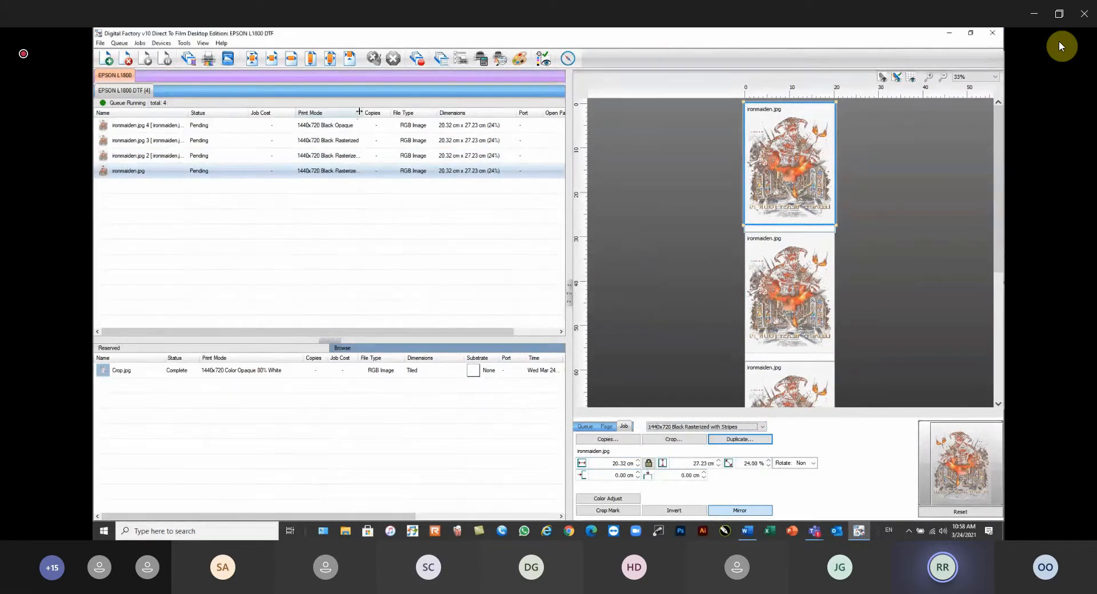
left_click_drag(361, 111, 396, 113)
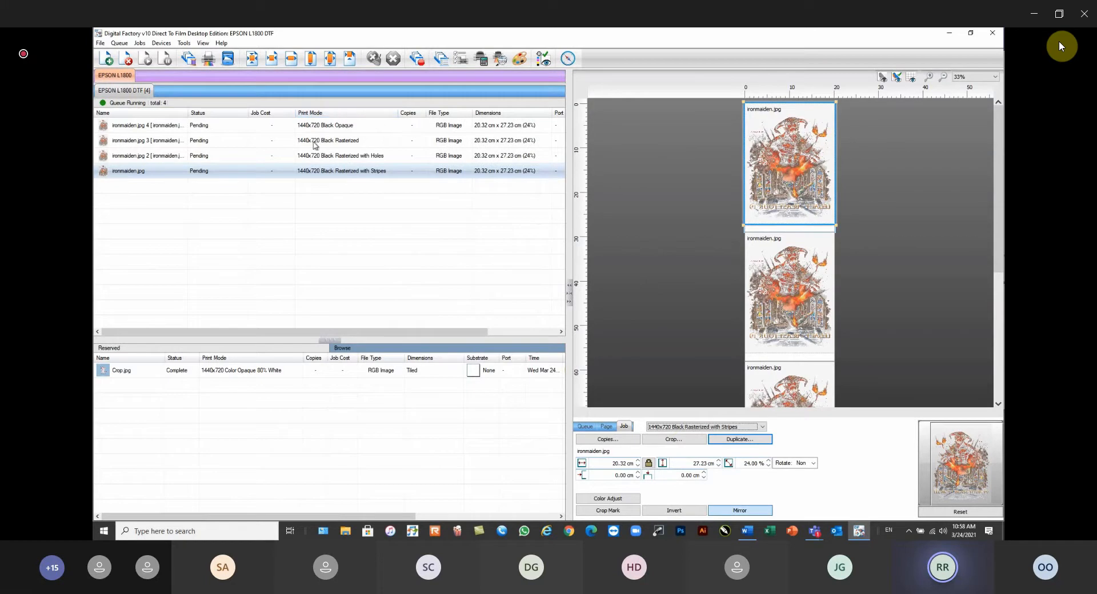
RIP the Black Opaque job, ironmaiden.jpg 4, without printing it
left_click(329, 126)
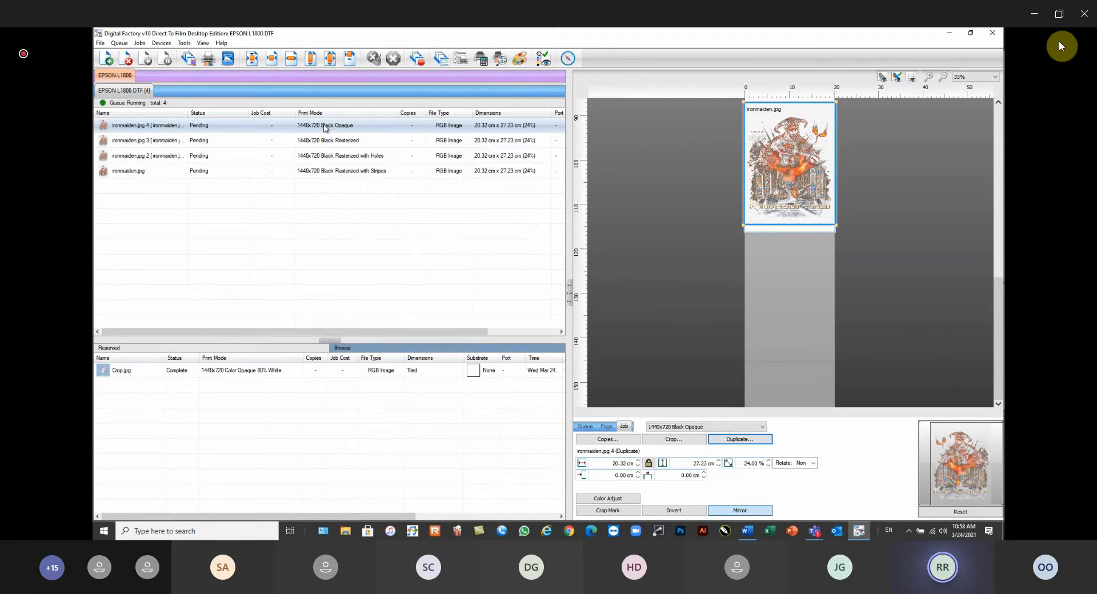
right_click(325, 127)
left_click(349, 228)
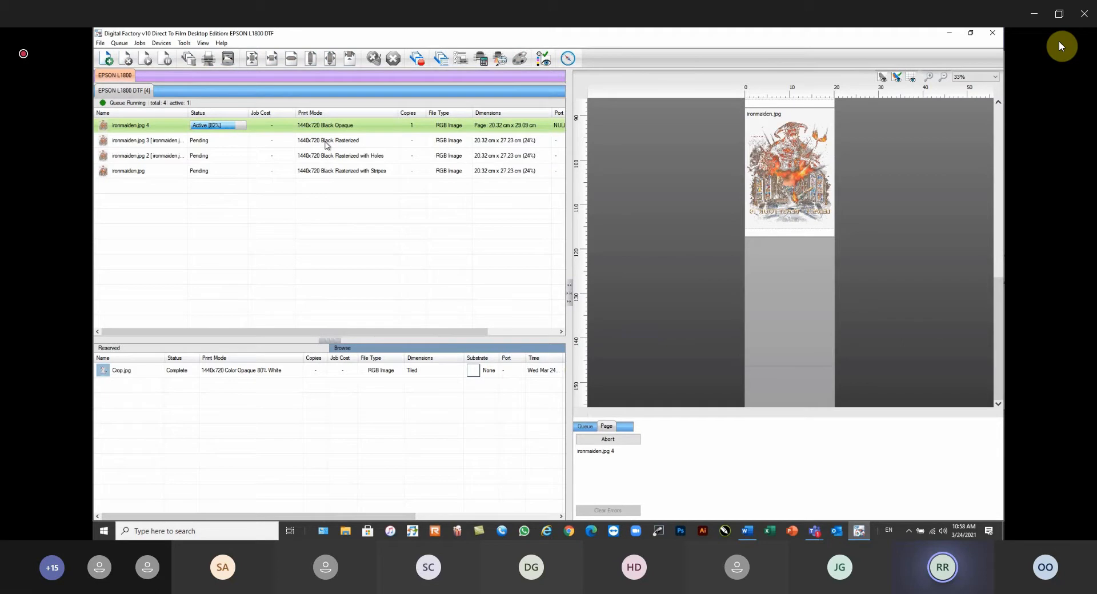
Select the three rasterized ironmaiden.jpg jobs together and RIP them without printing
left_click(328, 145)
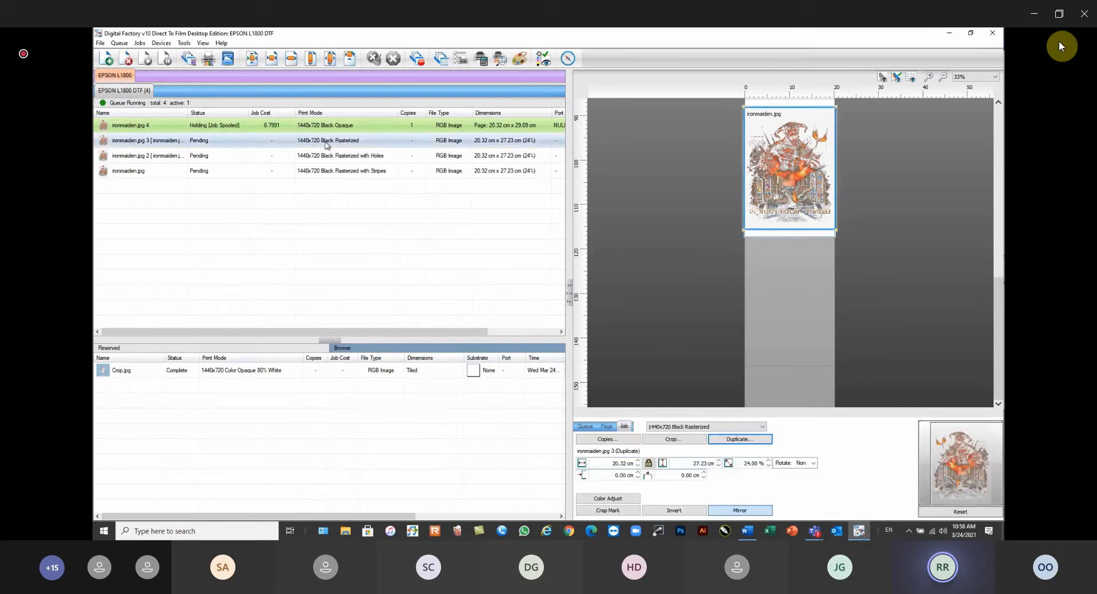
mouse_move(328, 145)
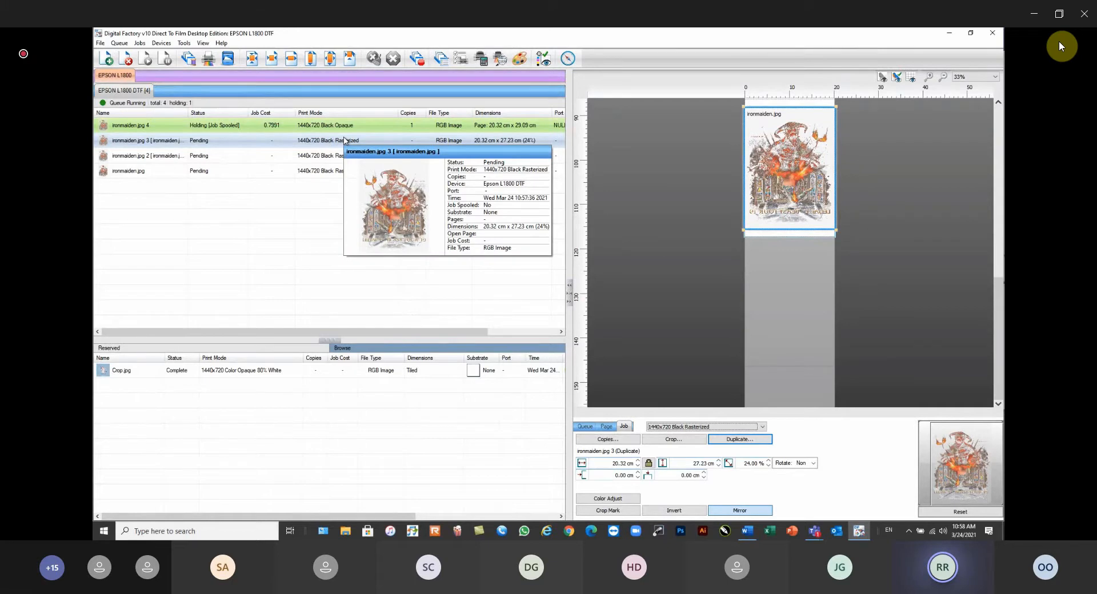
left_click(347, 159)
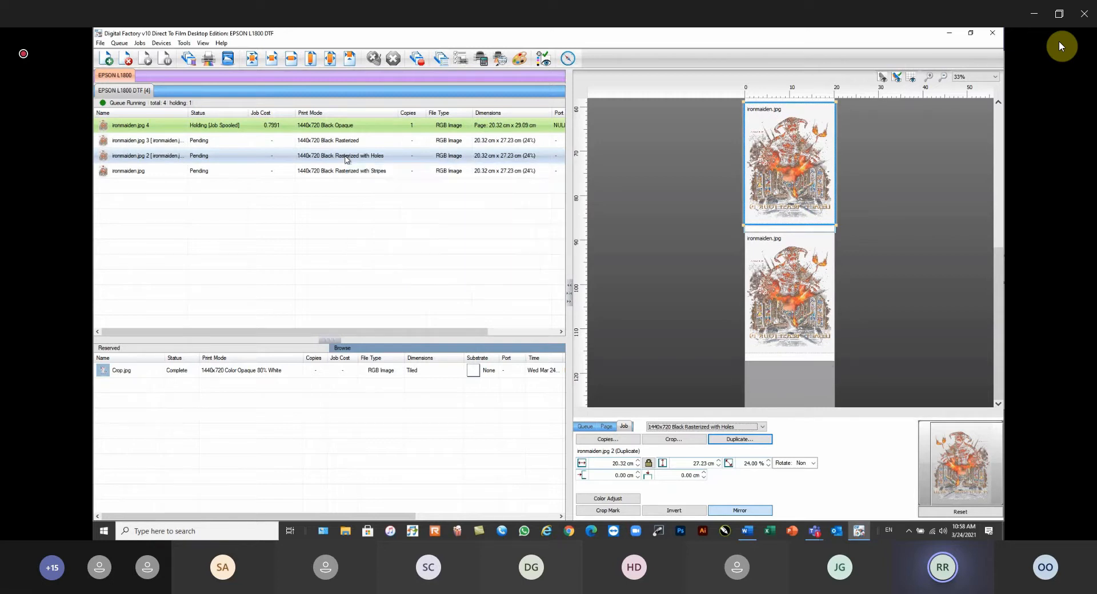
left_click(345, 174)
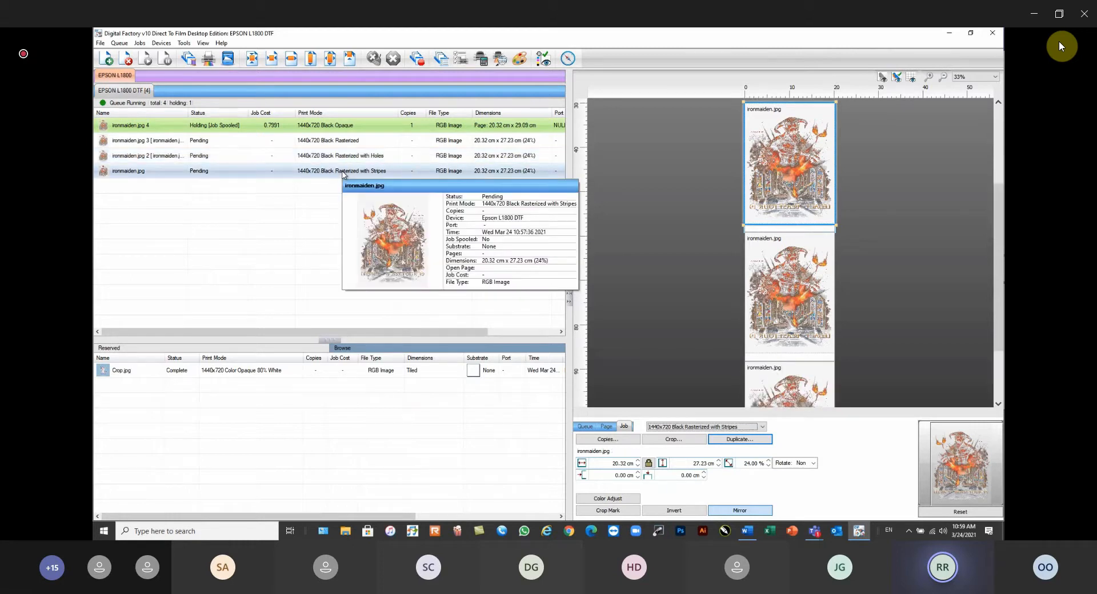
left_click_drag(318, 189, 216, 145)
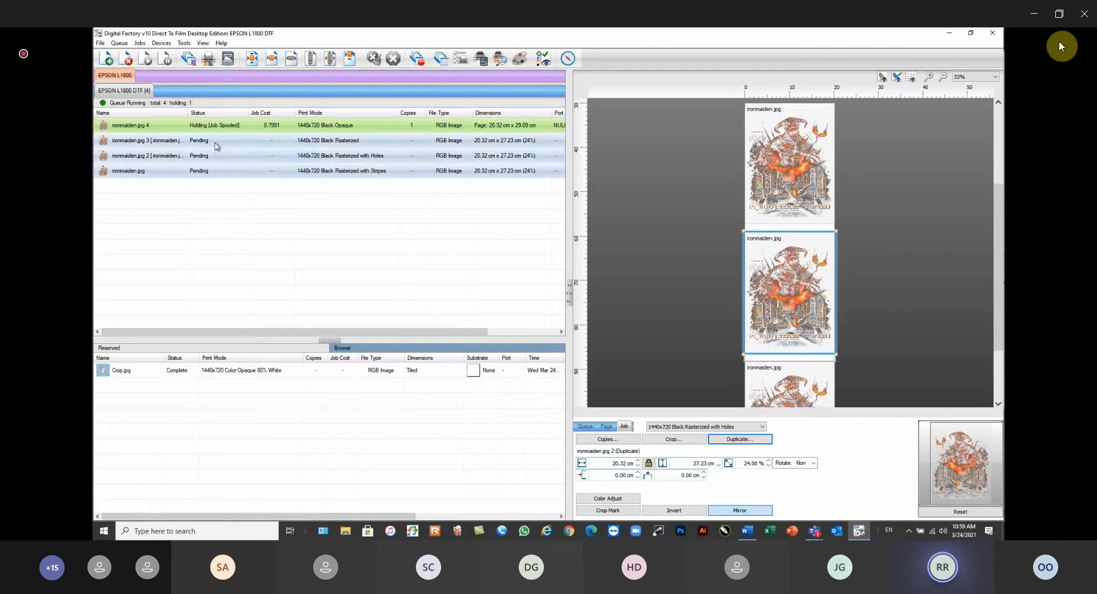
right_click(216, 145)
left_click(240, 208)
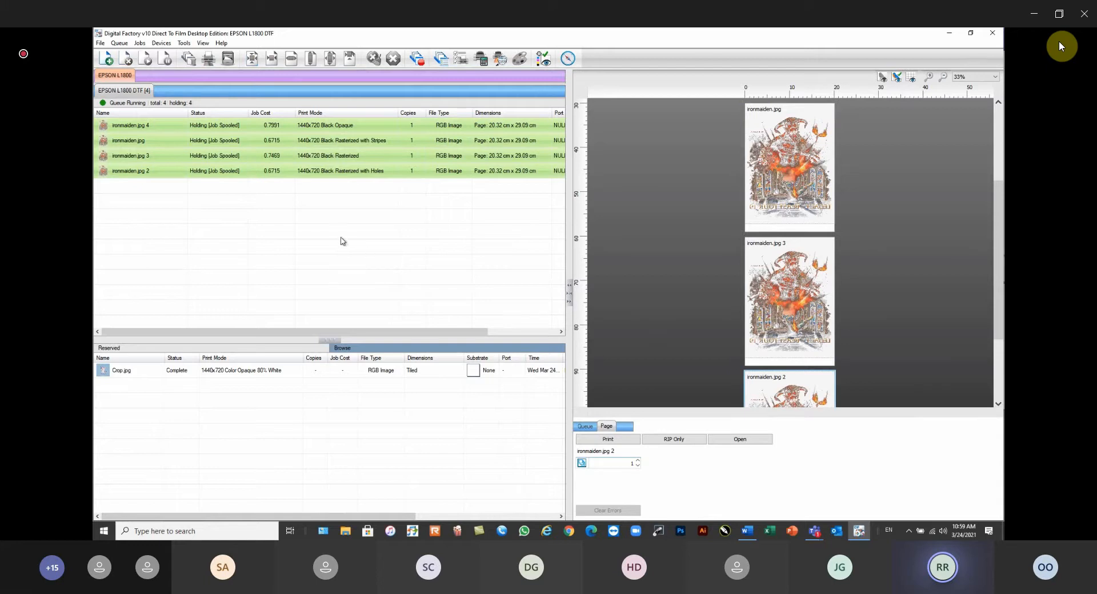
View the raw data of ironmaiden.jpg 4, switch to the dark rendering to examine its ink coverage, and close the viewer
left_click(700, 242)
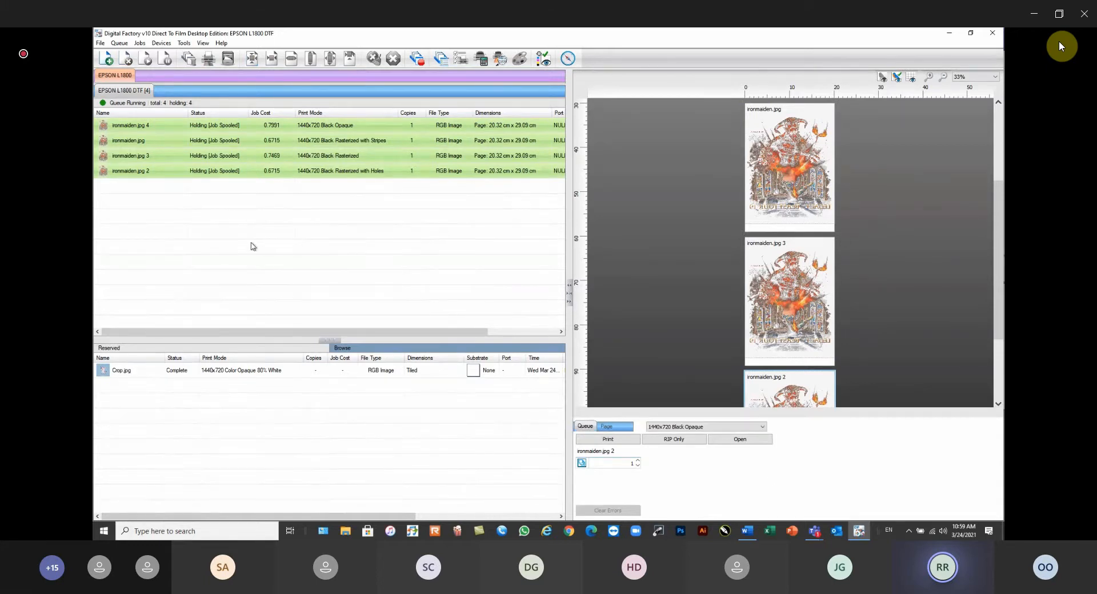
left_click(225, 128)
right_click(225, 128)
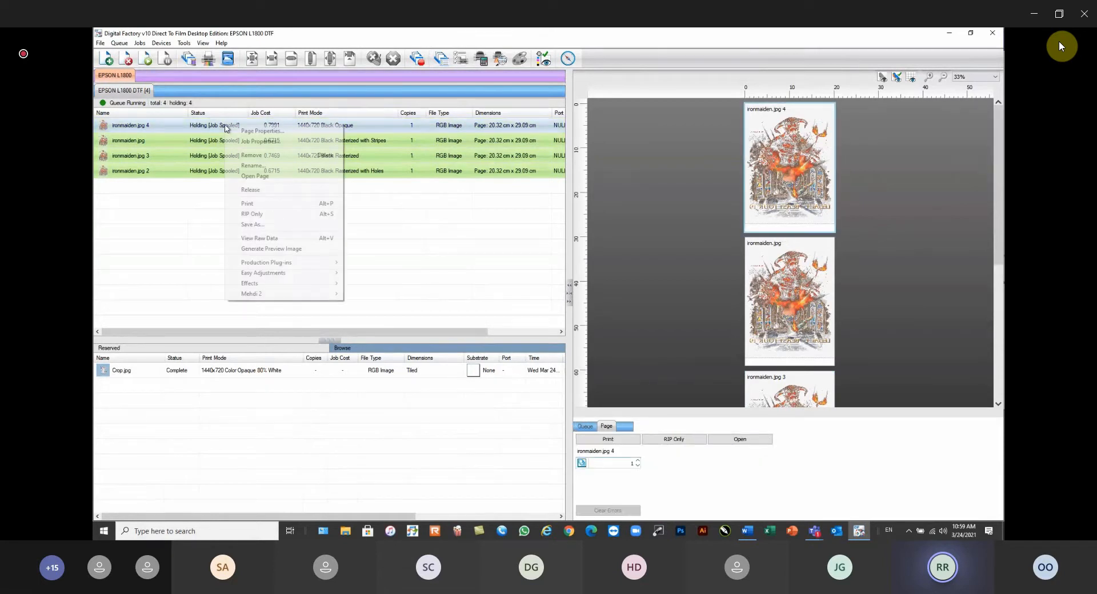
left_click(254, 238)
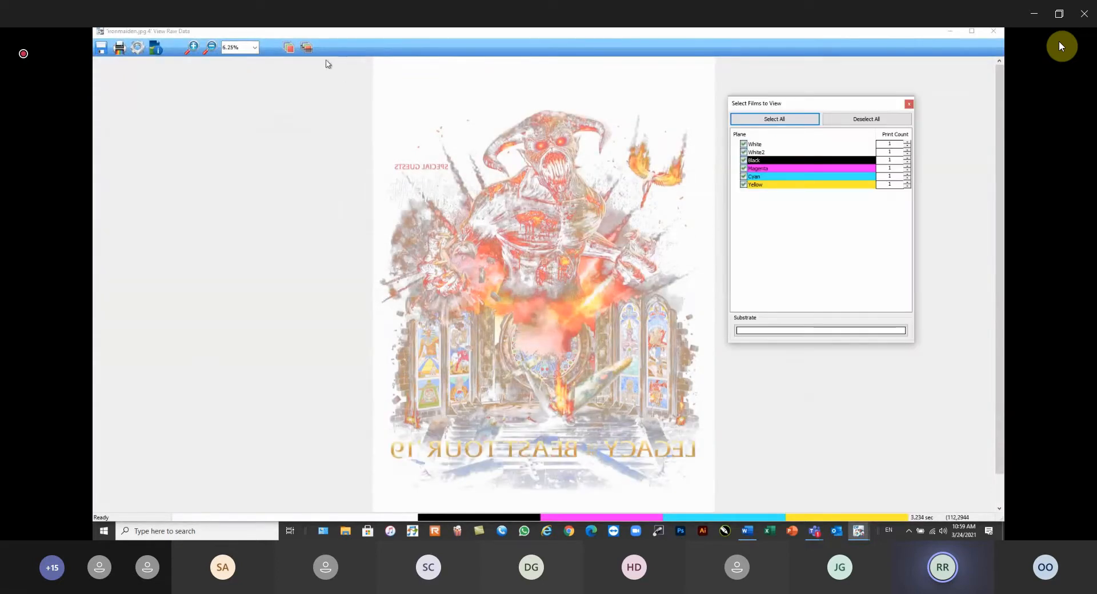
left_click(307, 48)
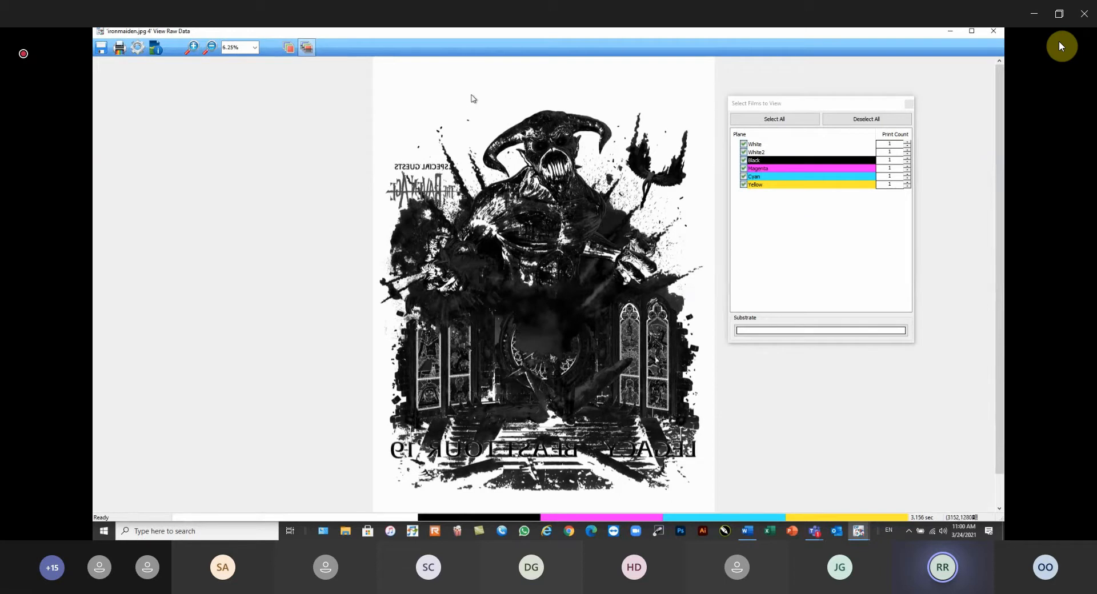
left_click(994, 33)
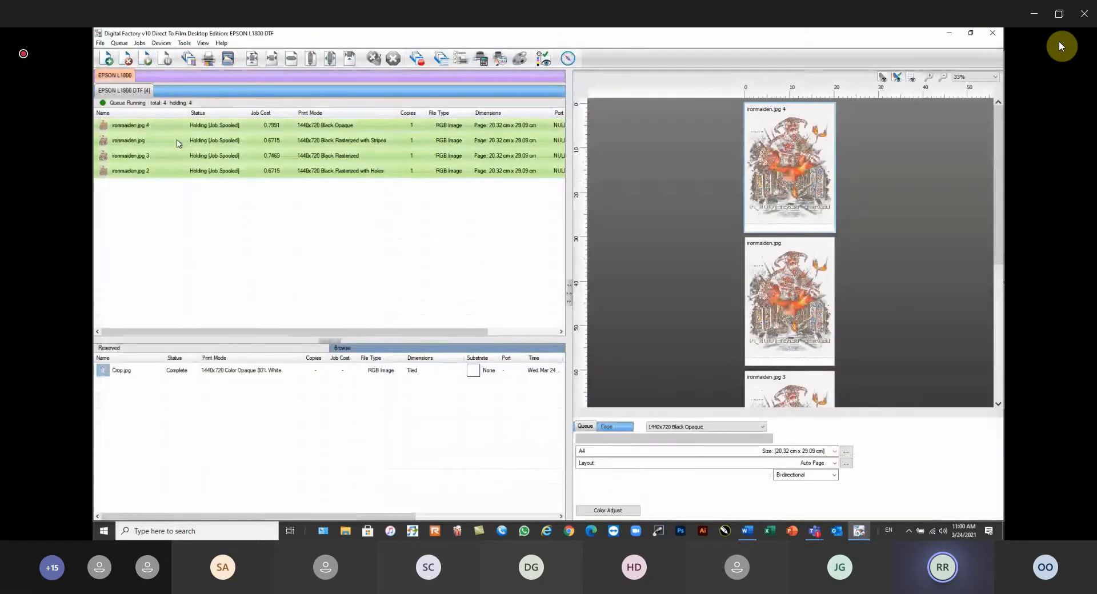
View the raw data of the Black Rasterized with Stripes job, ironmaiden.jpg, and switch to the dark rendering
left_click(178, 143)
right_click(178, 143)
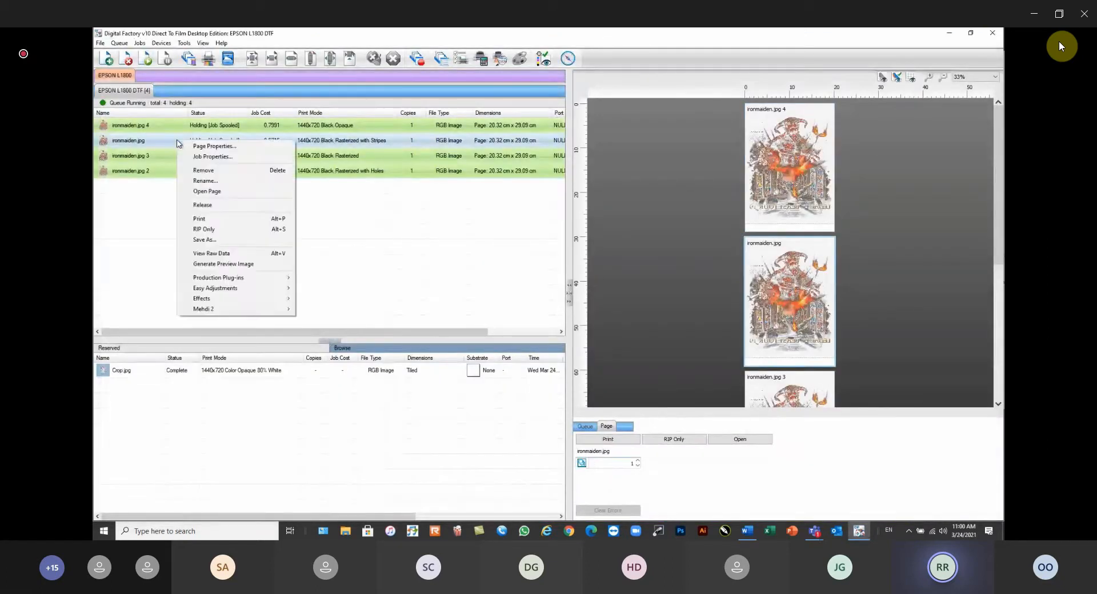
left_click(207, 253)
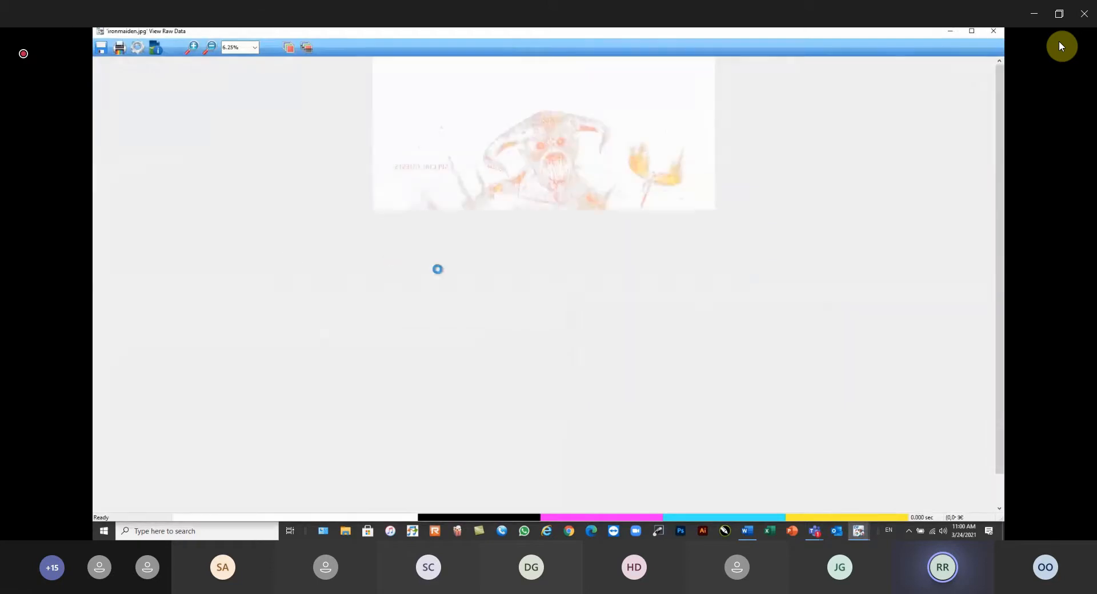
left_click(307, 47)
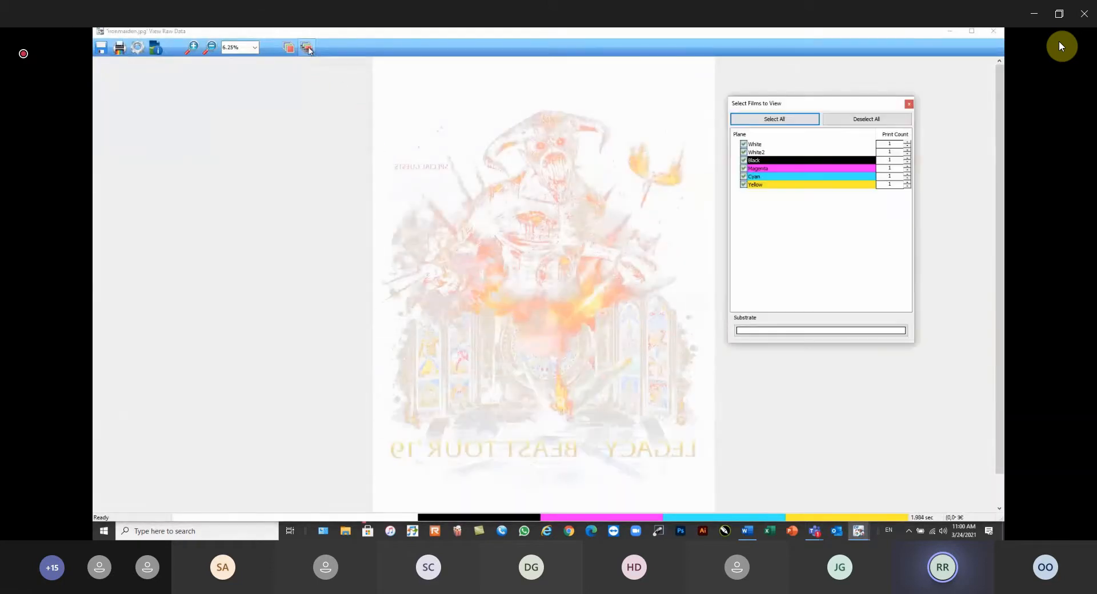
Show the striped ironmaiden.jpg job's raw data in black, inspect its line pattern at 12.50% magnification, and close the raw data
left_click(308, 49)
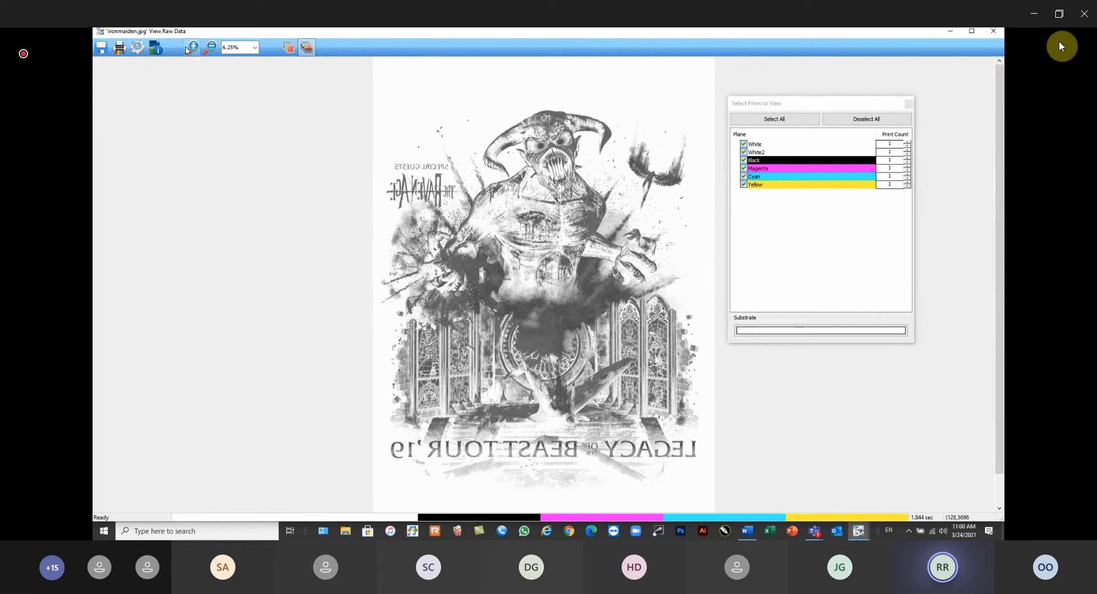
left_click_drag(373, 142, 605, 302)
left_click_drag(404, 147, 517, 259)
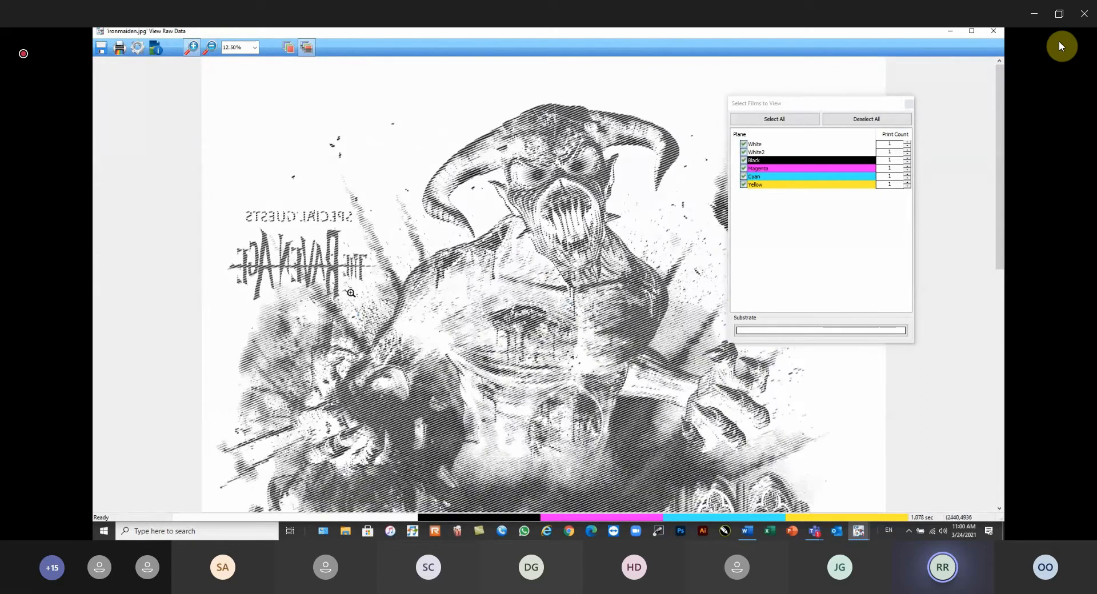
left_click(993, 33)
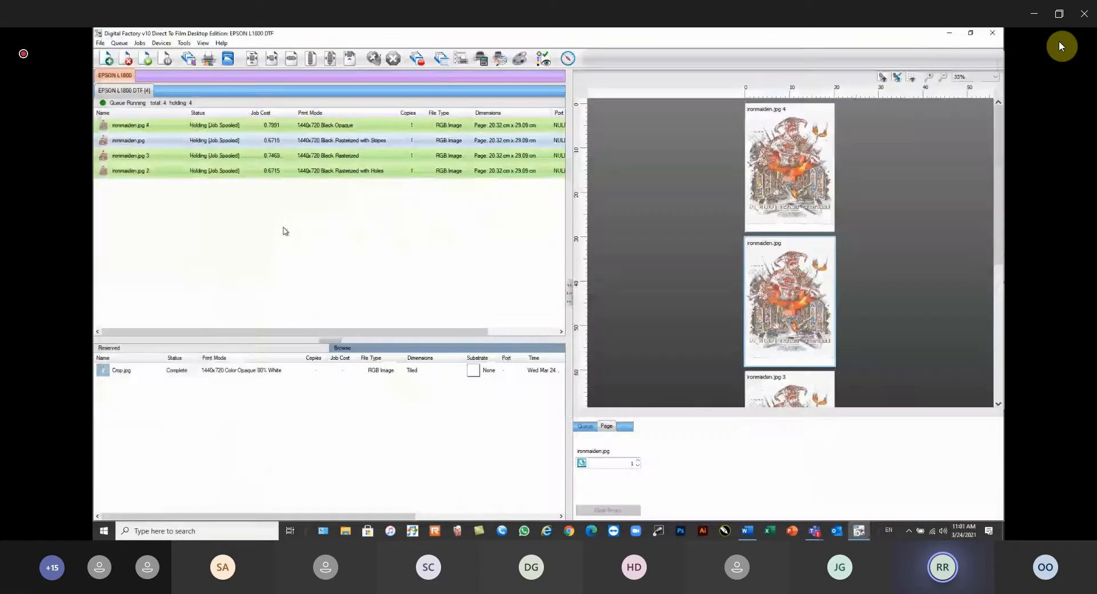
View the raw data of the 1440x720 Black Rasterized job ironmaiden.jpg 3, examine its dot pattern at 25%, and close it
left_click(279, 144)
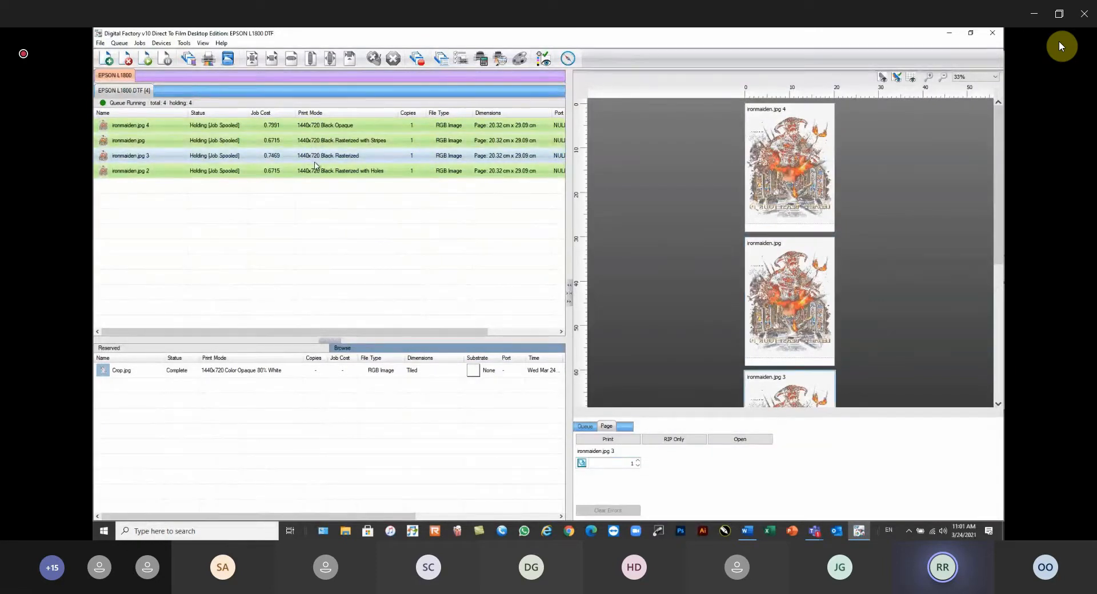
right_click(321, 157)
left_click(344, 230)
right_click(327, 204)
left_click(369, 318)
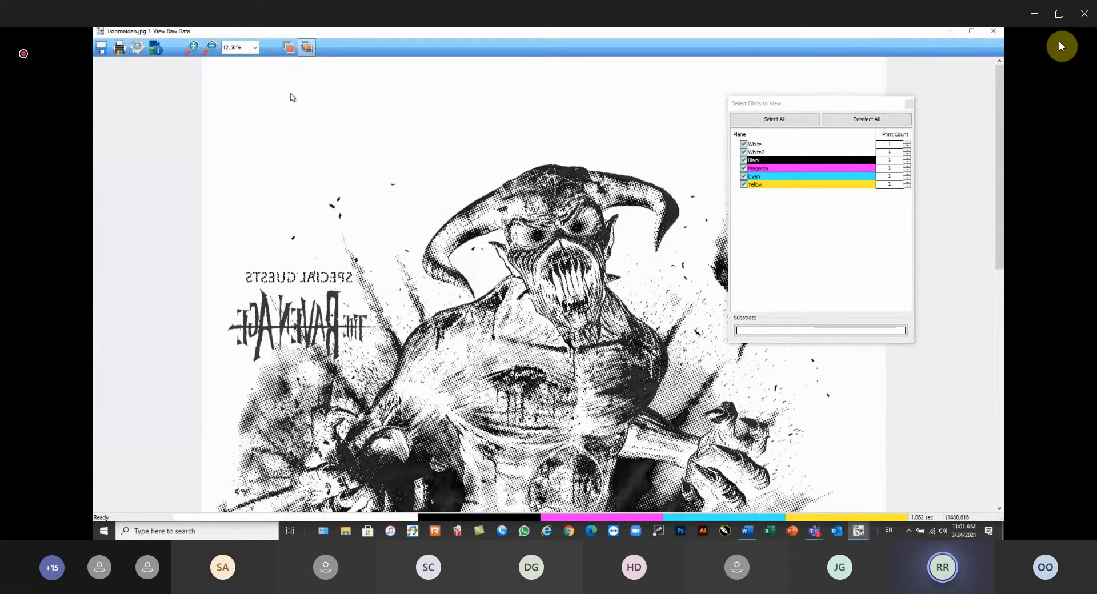
left_click(191, 47)
left_click(666, 461)
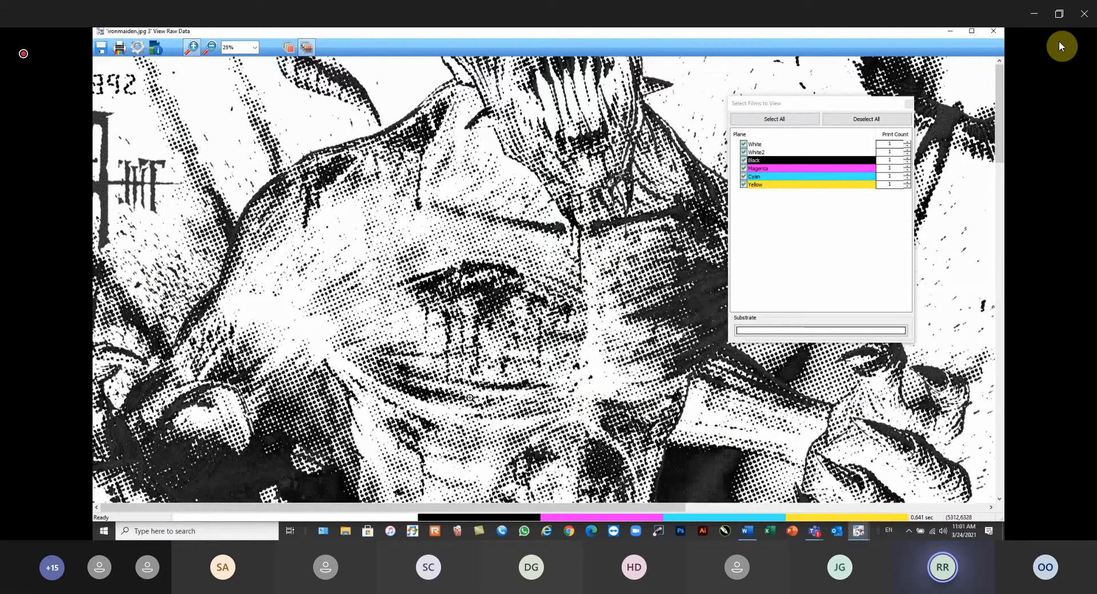
left_click(993, 32)
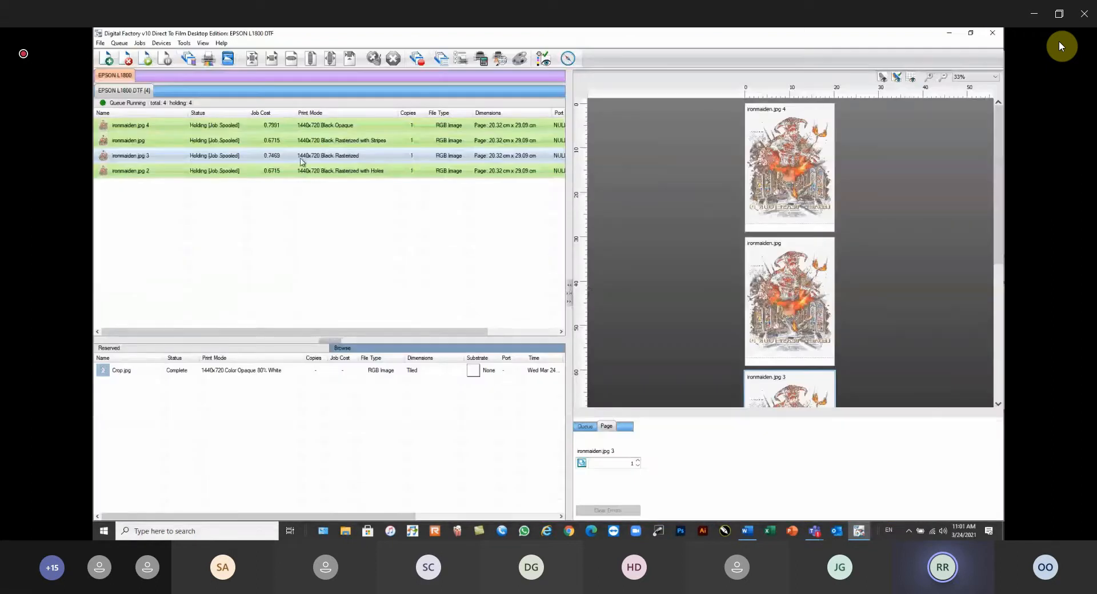
View the raw data of ironmaiden.jpg 2, the Black Rasterized with Holes job, with its ink coverage displayed in black
mouse_move(323, 161)
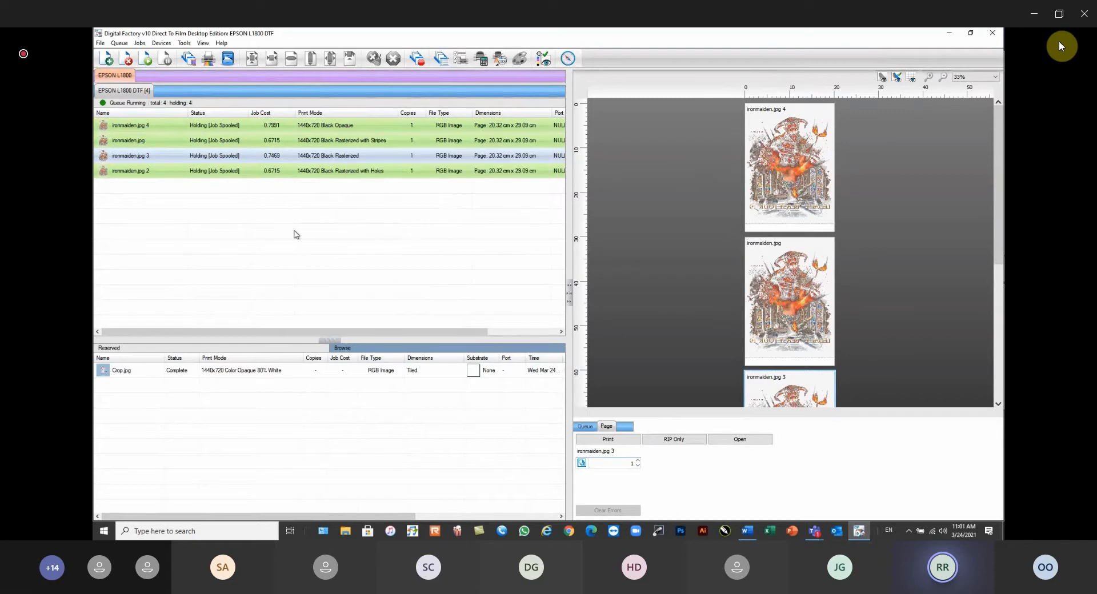
left_click(299, 171)
right_click(299, 171)
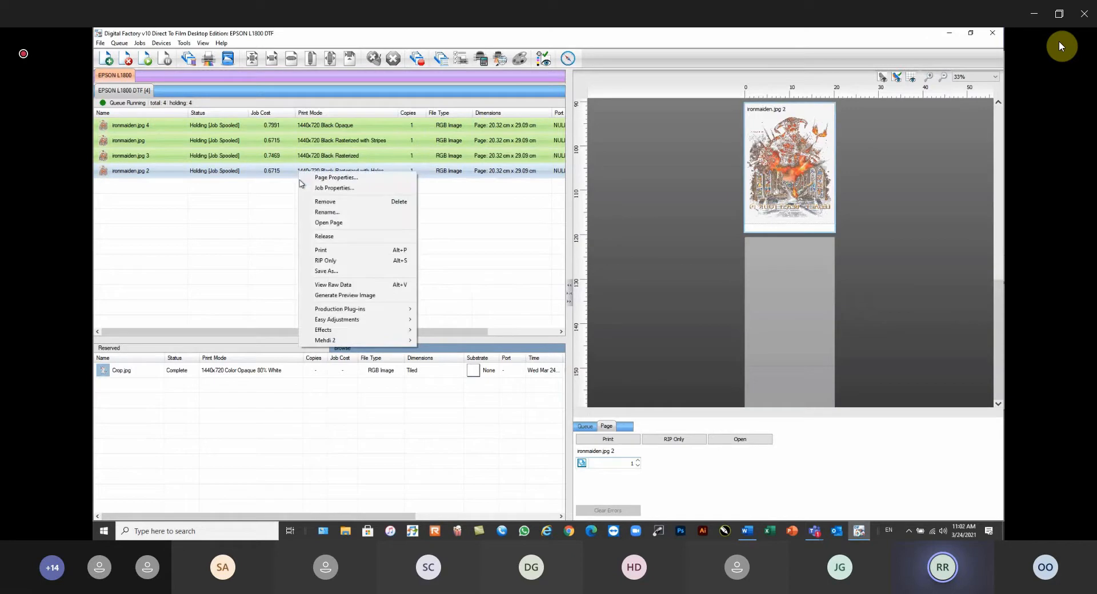
left_click(332, 285)
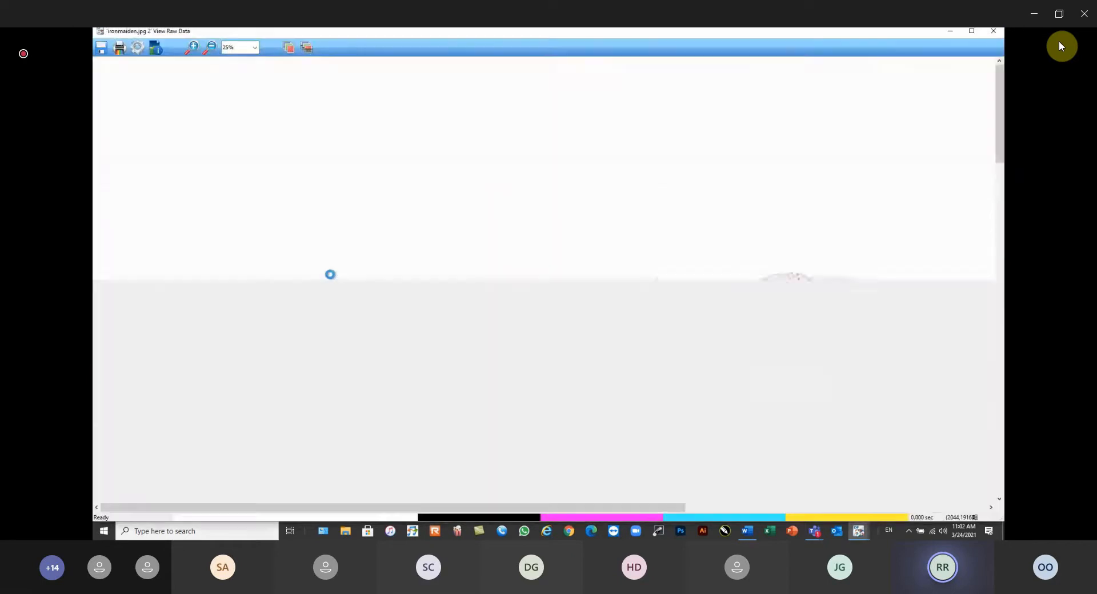
scroll(808, 390, "down", 1)
scroll(808, 391, "down", 4)
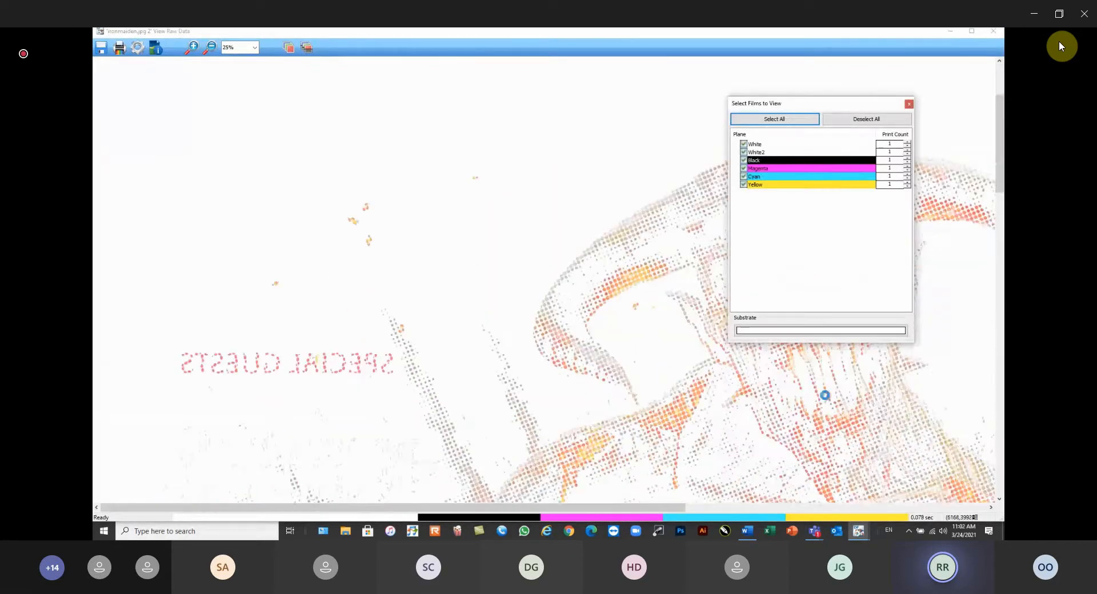
left_click(307, 47)
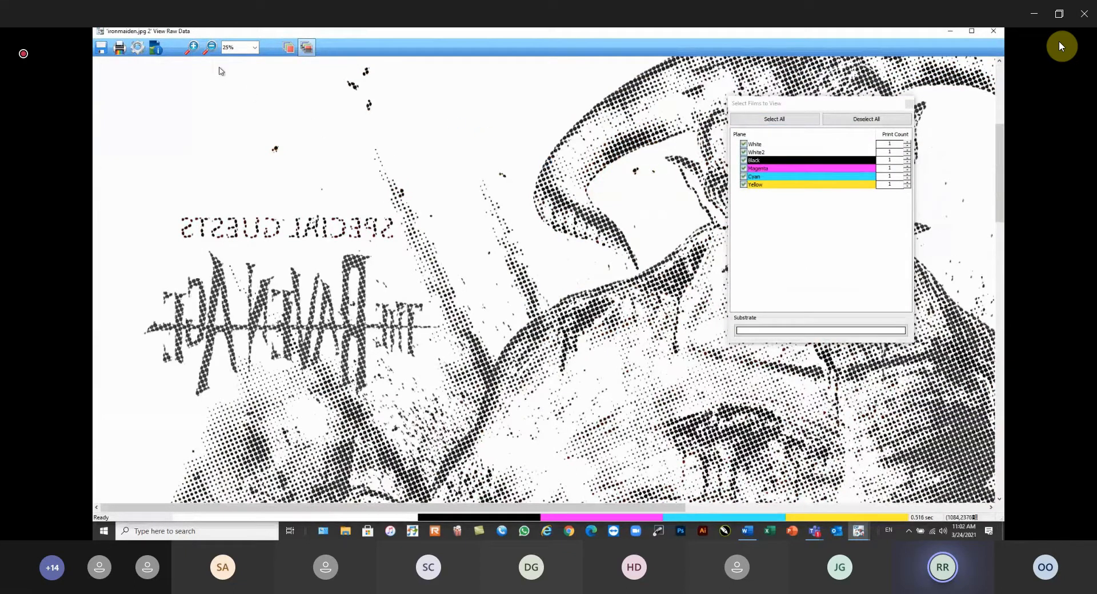
Examine the hole pattern on the figure's head at 100% magnification in the ironmaiden.jpg 2 raw data
left_click(255, 47)
left_click(214, 49)
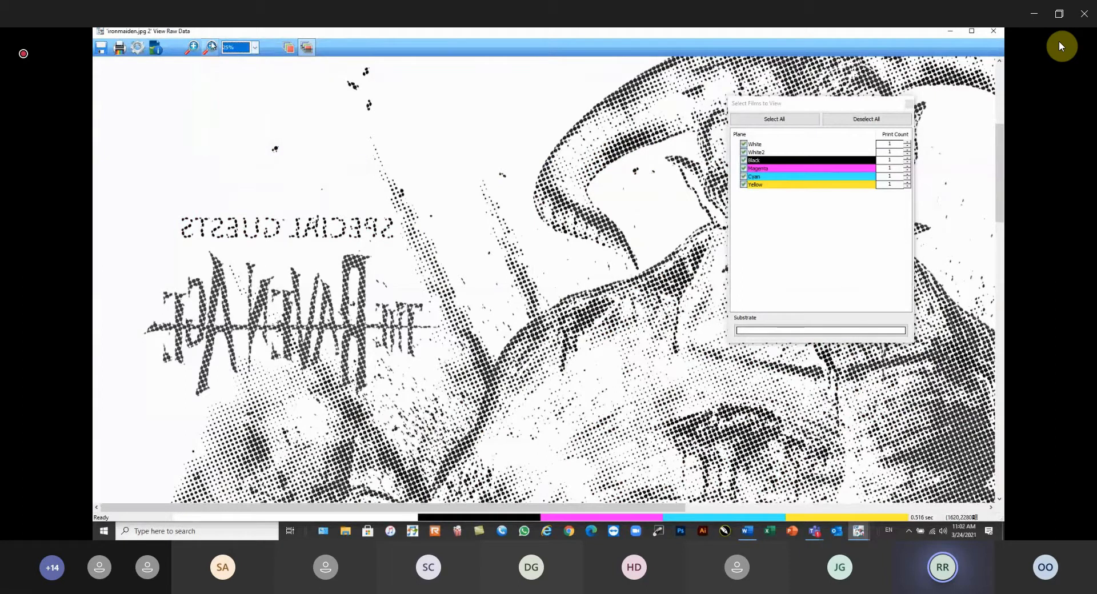
left_click(209, 47)
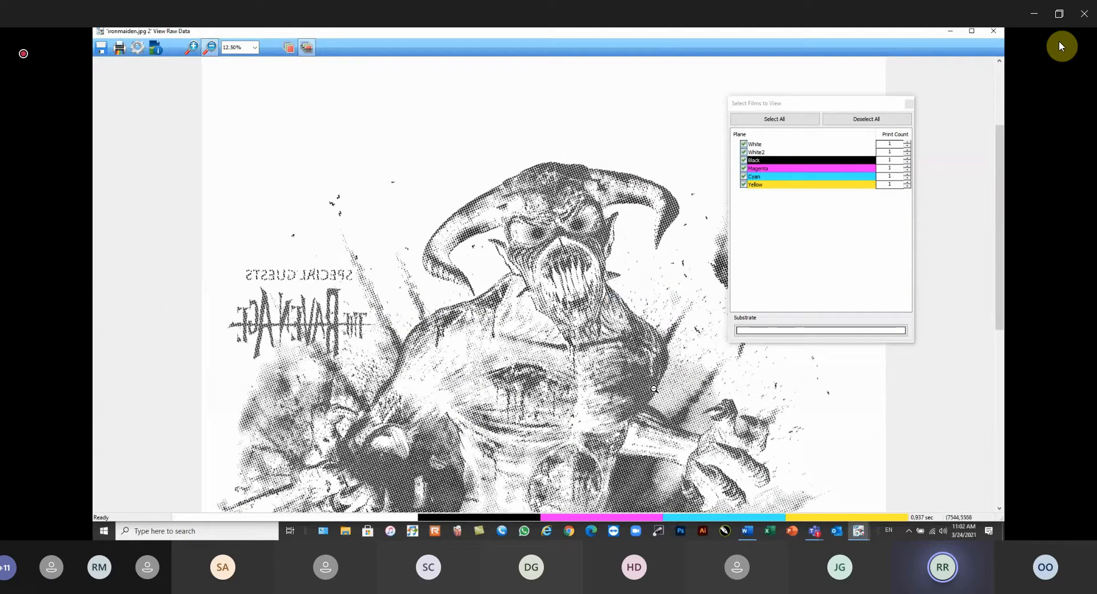
left_click(191, 48)
left_click_drag(533, 163, 602, 216)
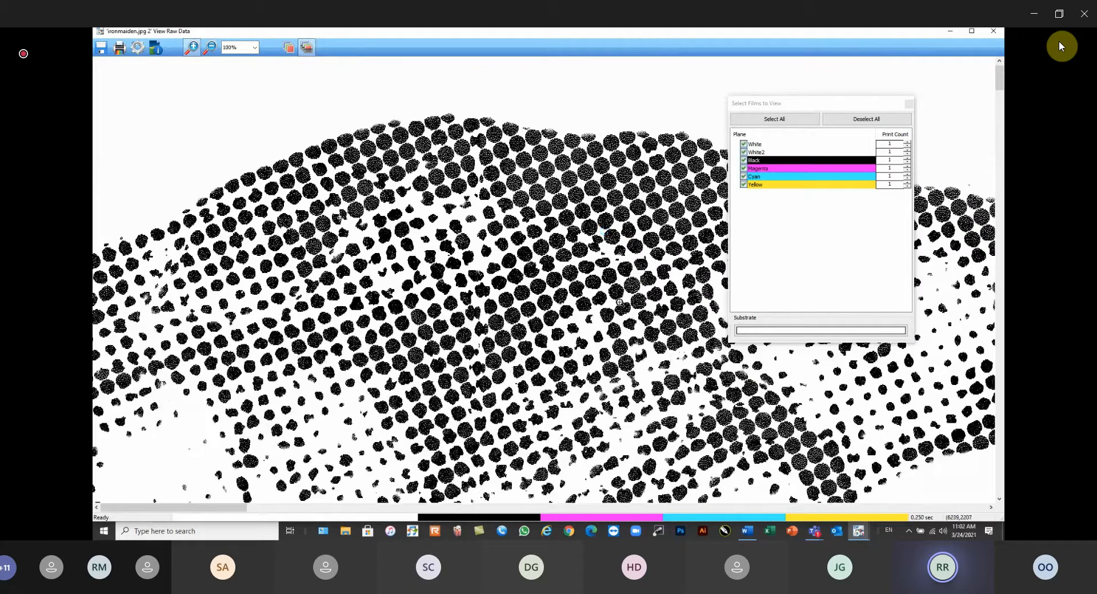
Examine the rasterized face and chest at 25% magnification, and close the raw data of ironmaiden.jpg 2
scroll(602, 330, "up", 3)
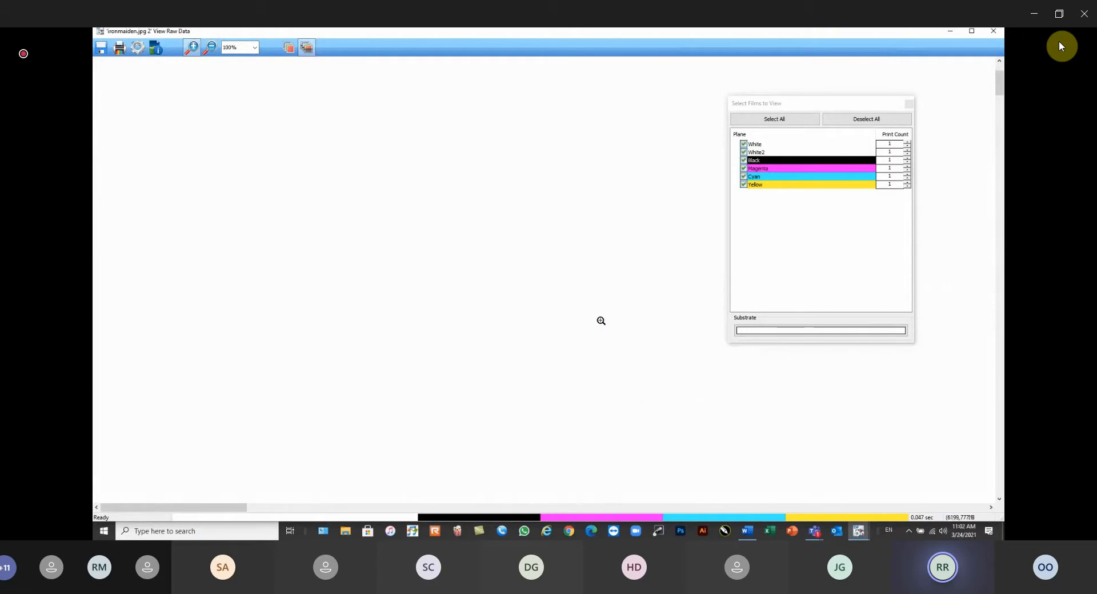
left_click(210, 47)
left_click(466, 265)
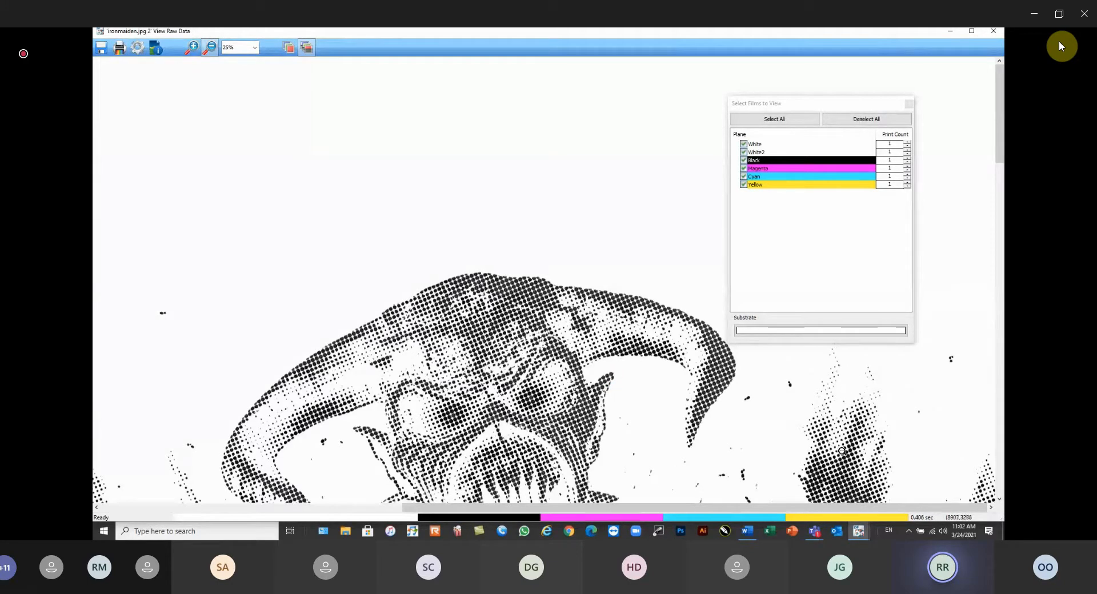
scroll(840, 443, "down", 2)
scroll(363, 405, "down", 3)
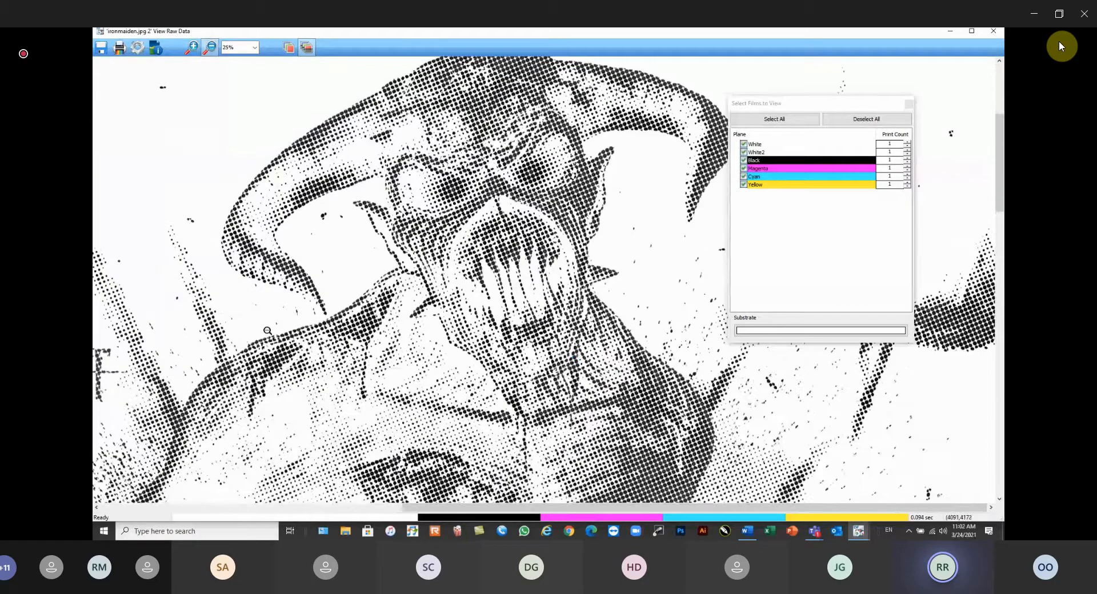
scroll(343, 429, "down", 3)
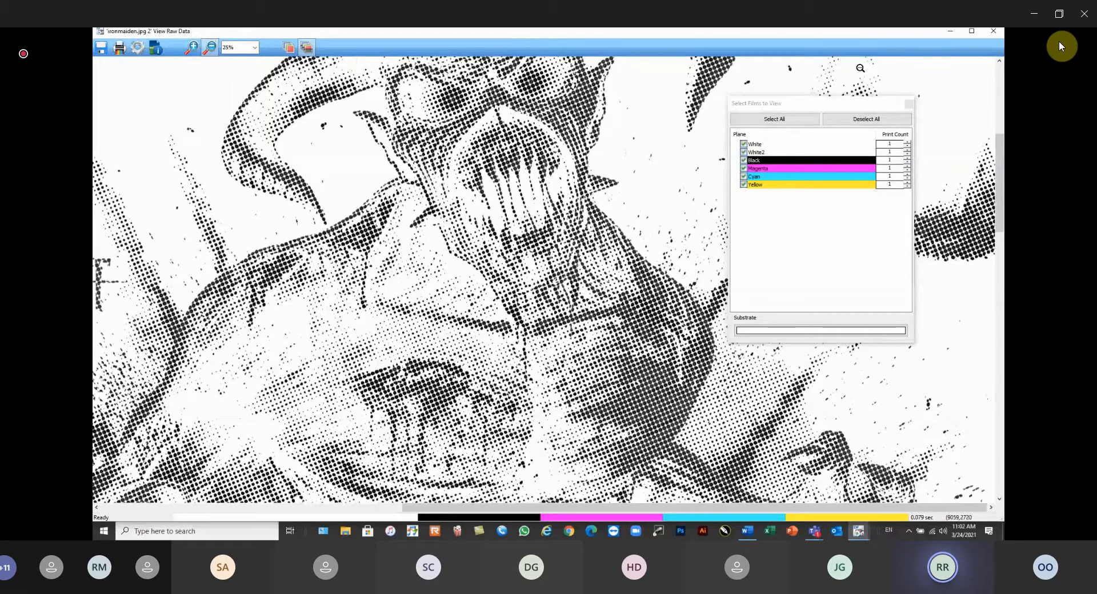
left_click(989, 33)
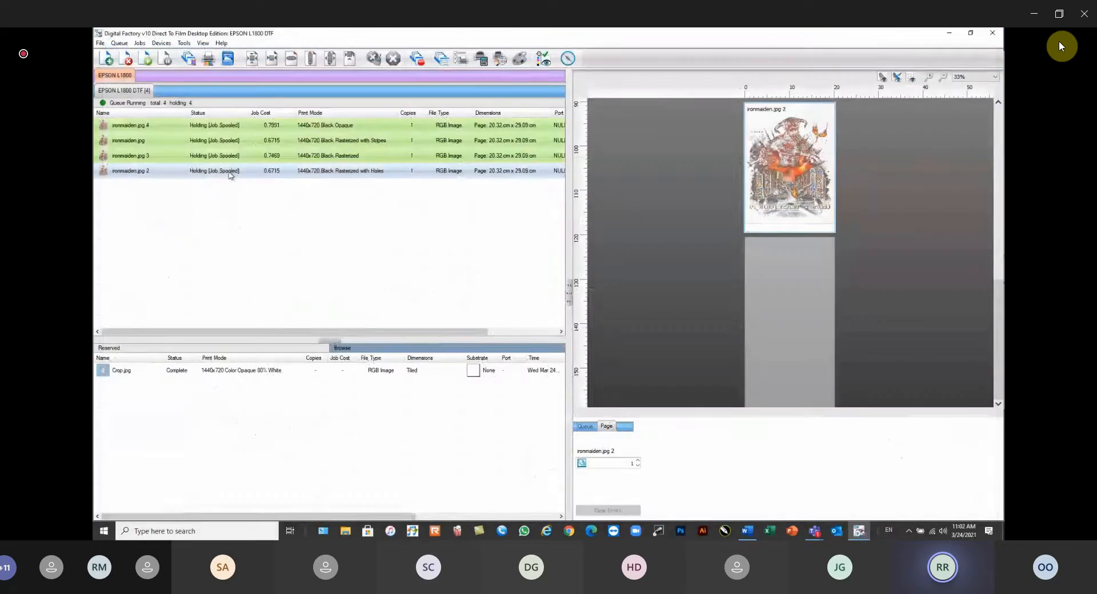
View the raw data of ironmaiden.jpg, the Black Rasterized with Stripes job, in black for comparison, and close it
left_click(258, 142)
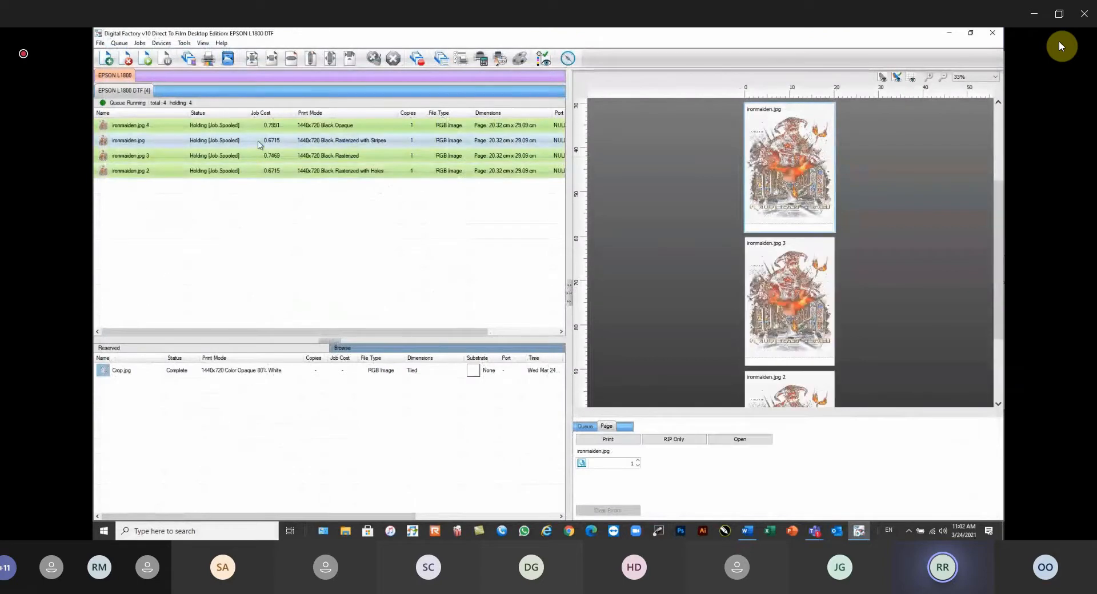
right_click(259, 142)
left_click(289, 255)
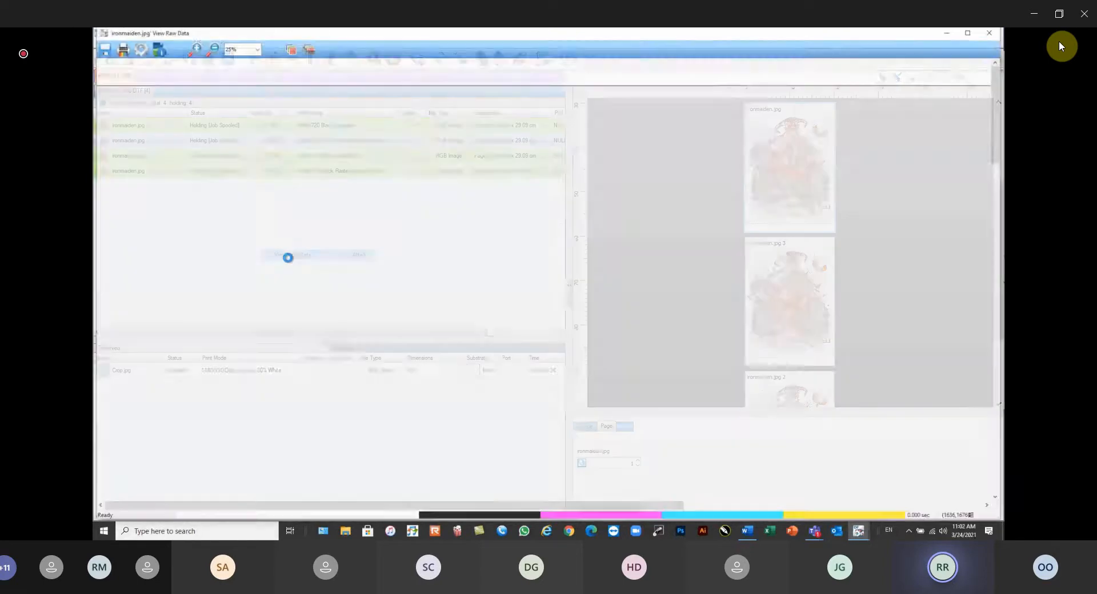
scroll(785, 409, "down", 3)
left_click(307, 47)
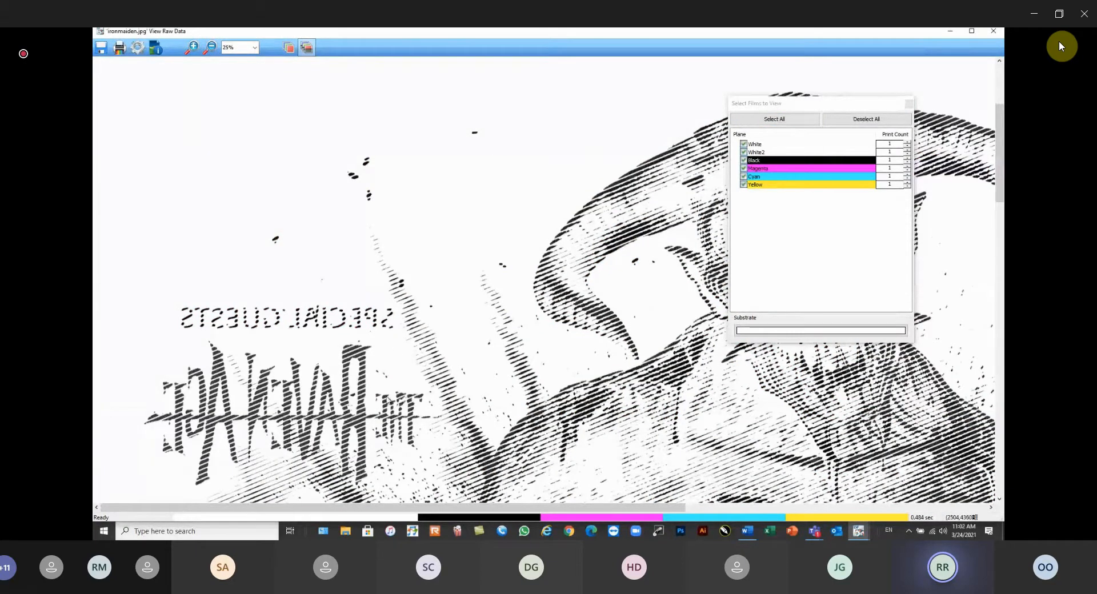
left_click(993, 31)
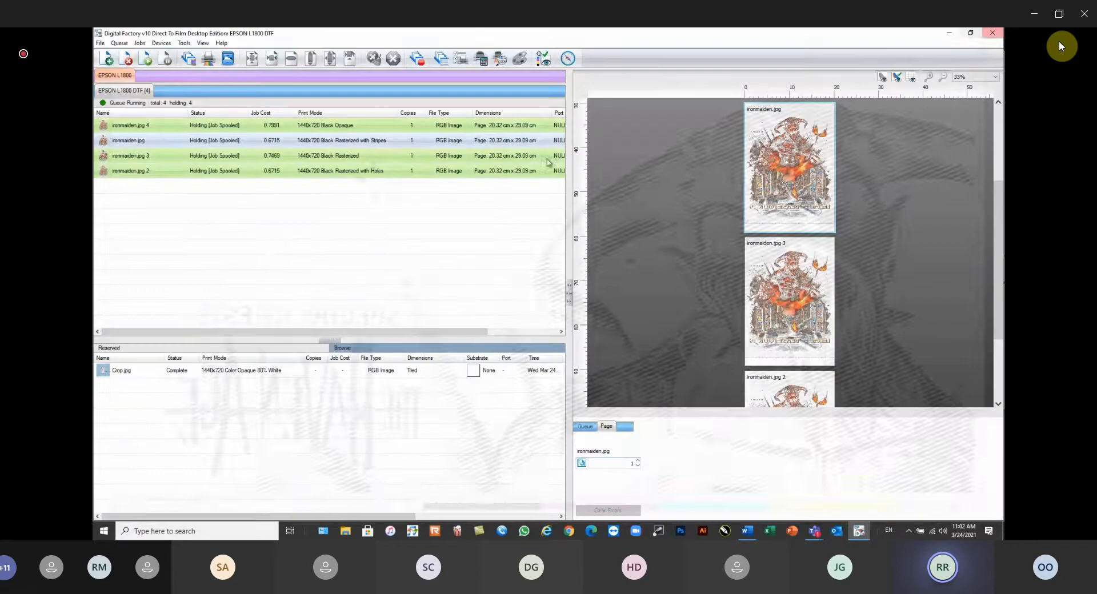
Open the properties of the 1440x720 Black Rasterized print mode and examine the Color Layer's Ink Removal settings
left_click(161, 43)
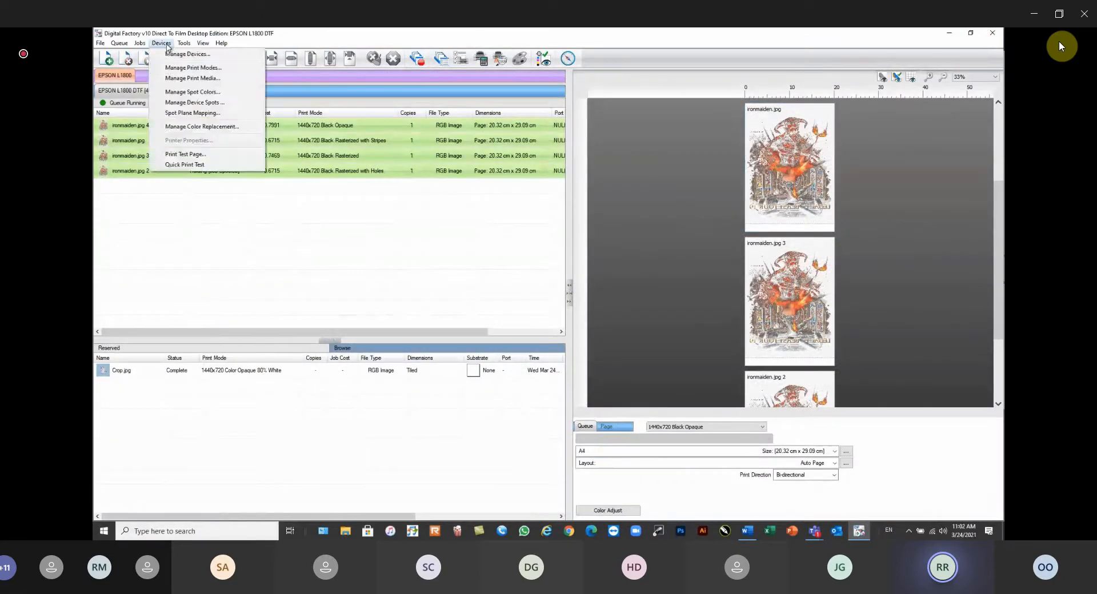
left_click(178, 68)
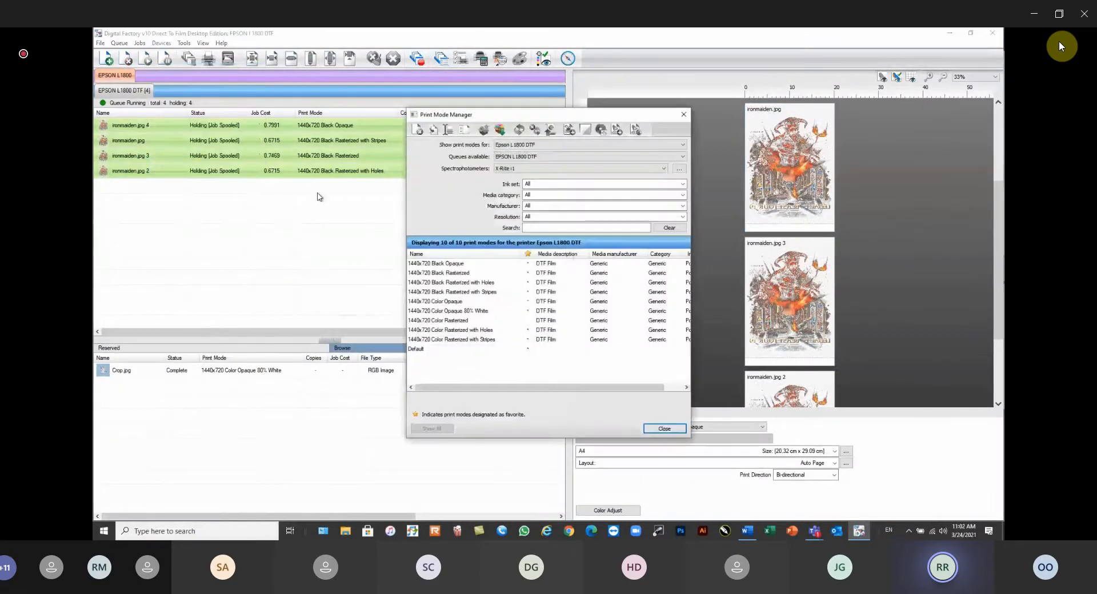
left_click(472, 314)
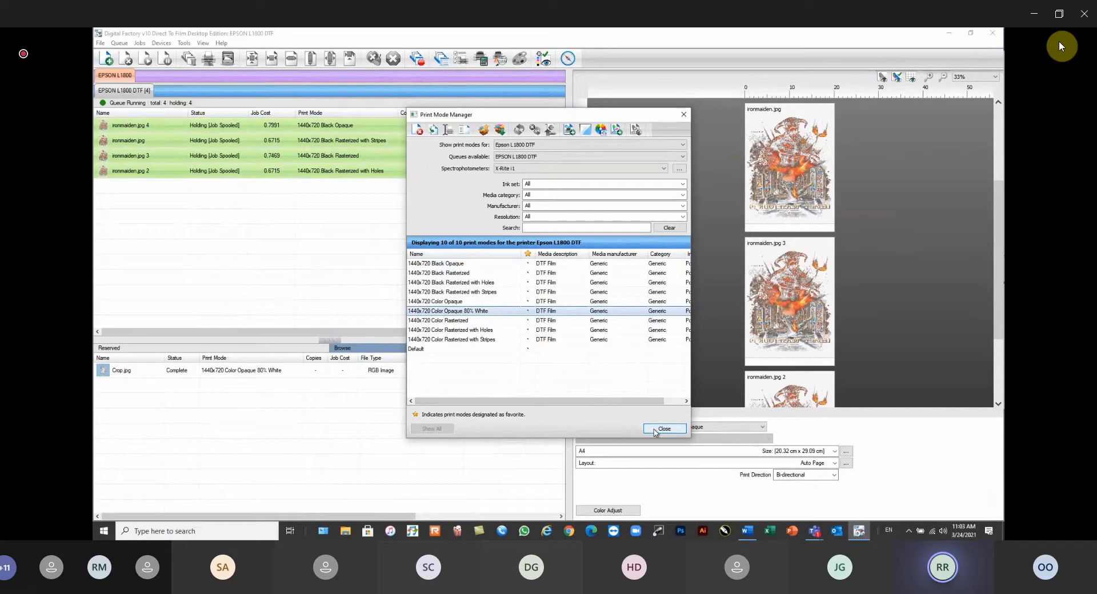
left_click(448, 275)
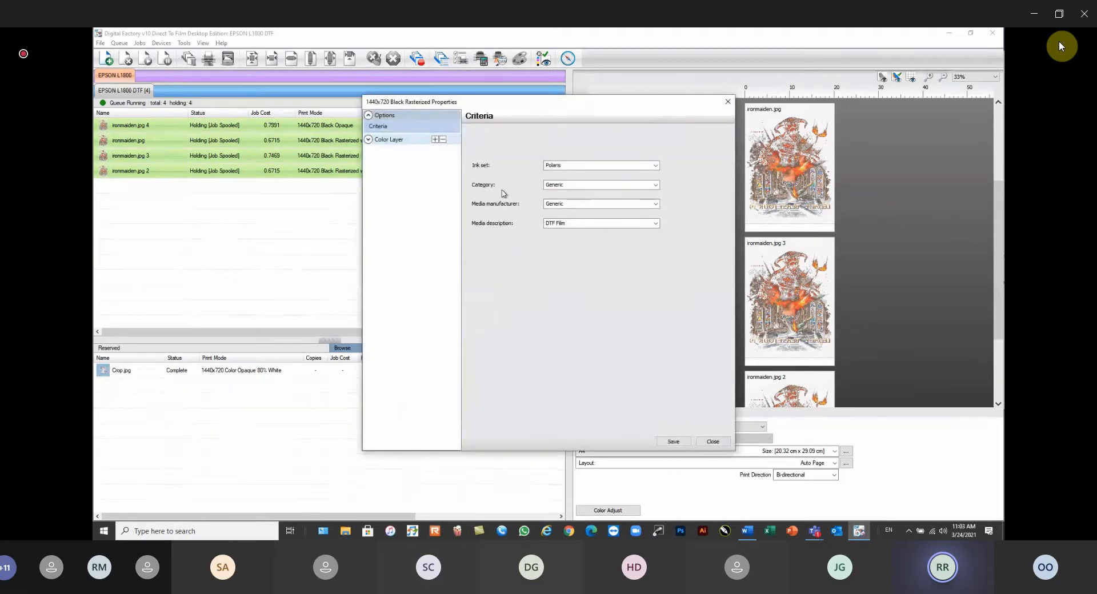
left_click(369, 140)
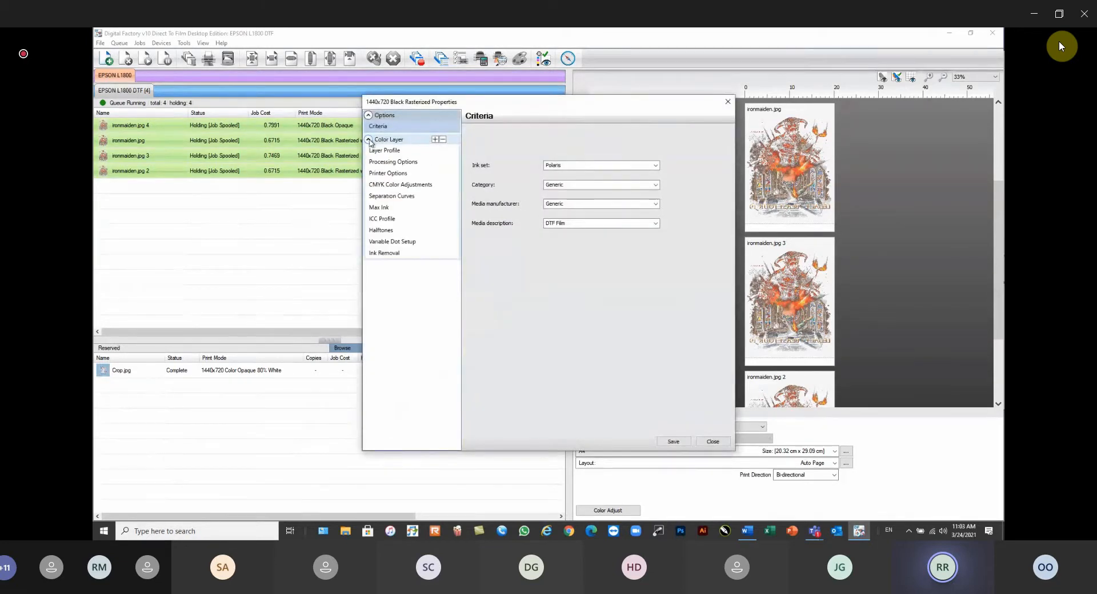
left_click(394, 253)
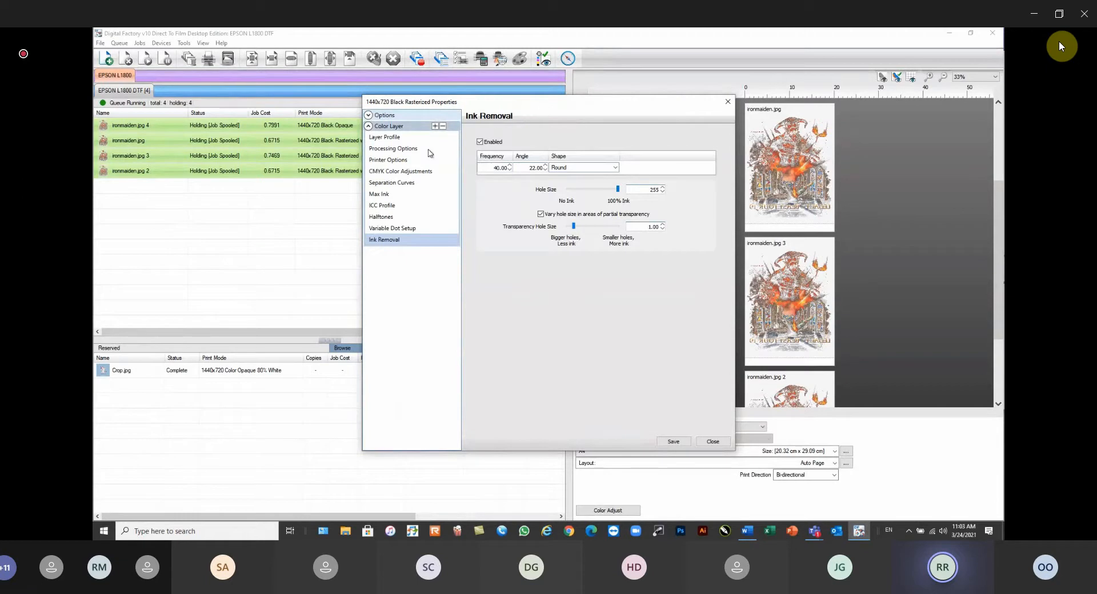
Review the Color Layer's Processing Options and Printer Options, including the available media types and resolutions, in the Black Rasterized print mode
left_click(402, 151)
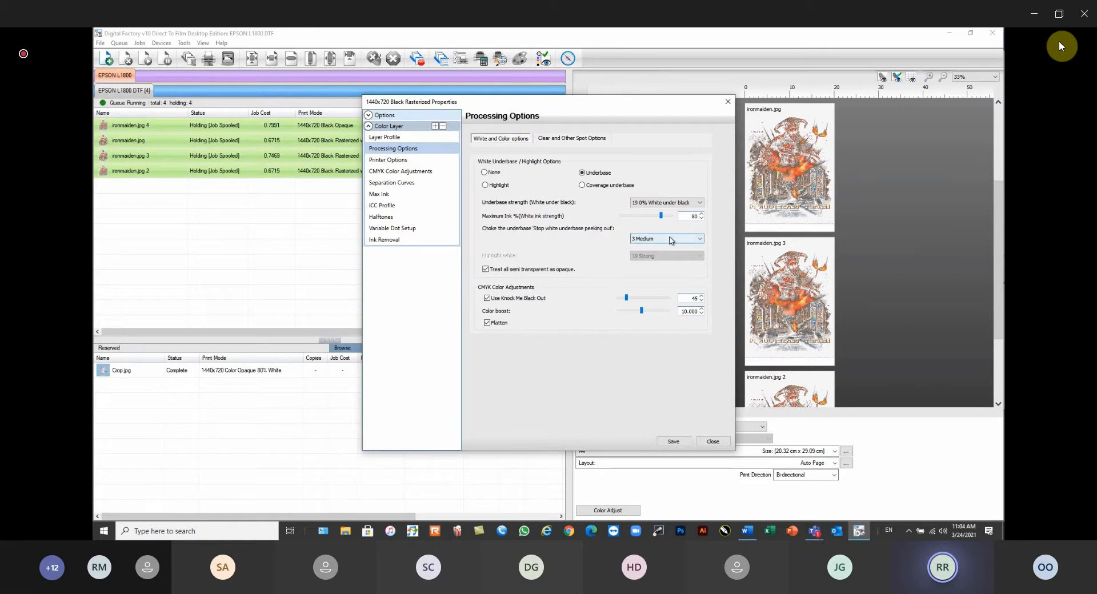
left_click(400, 160)
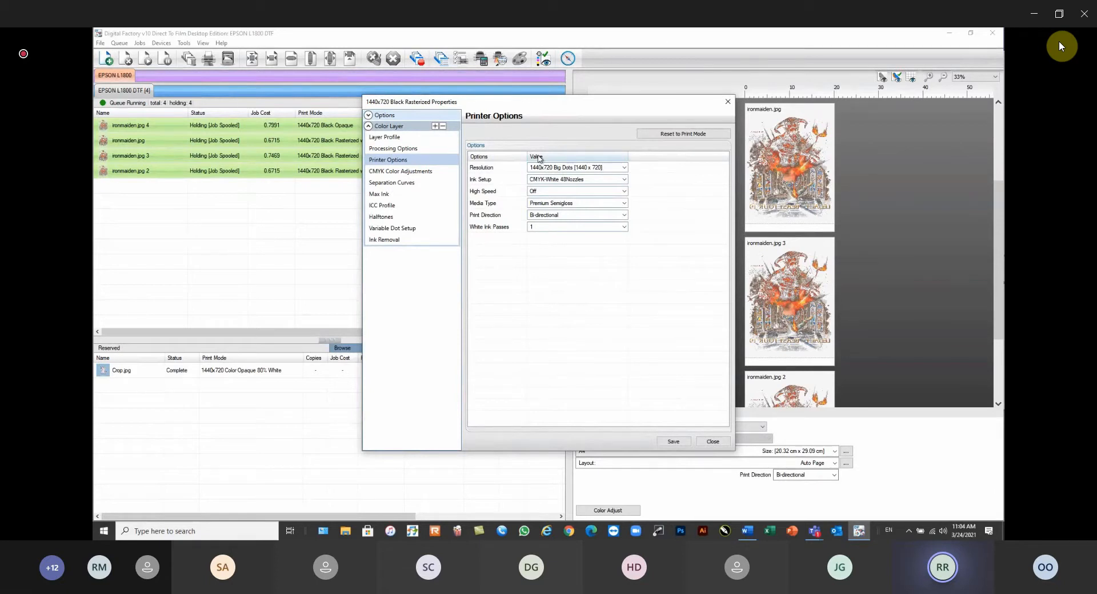
left_click(624, 203)
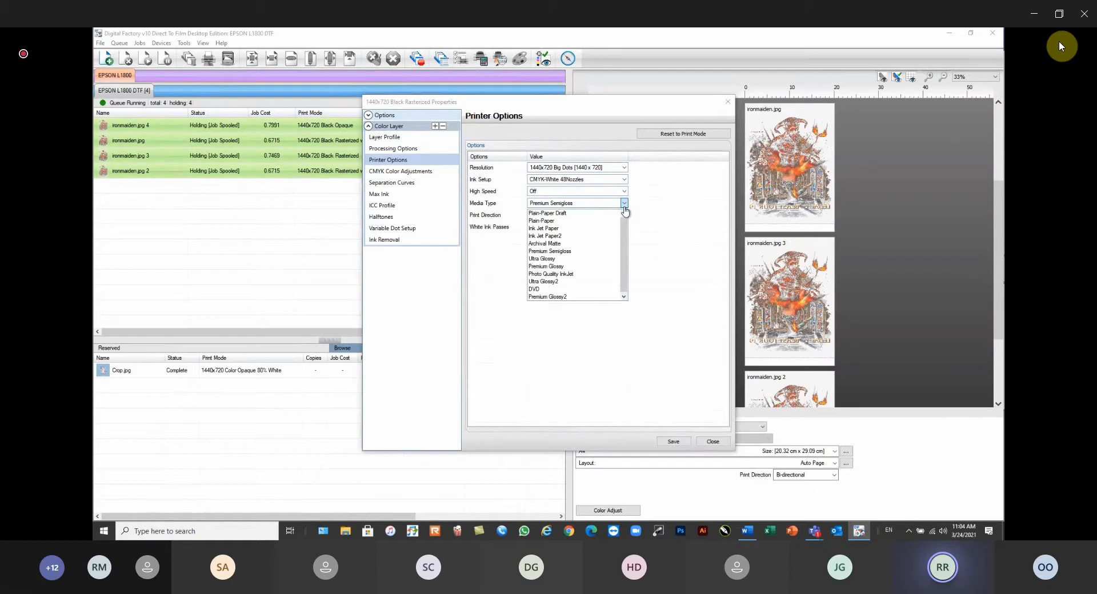
left_click(624, 206)
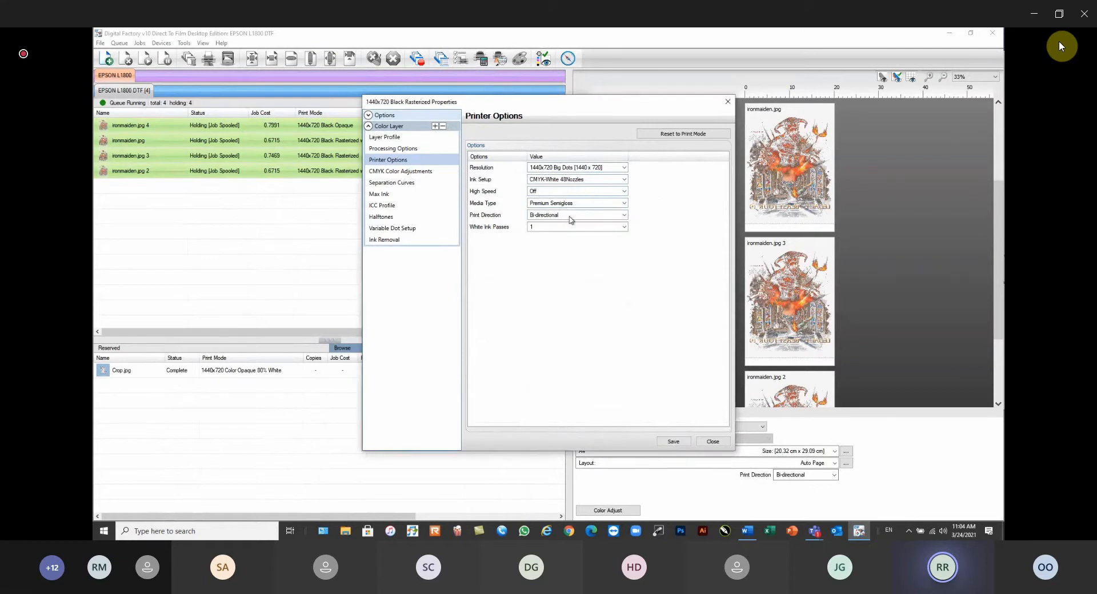
left_click(622, 169)
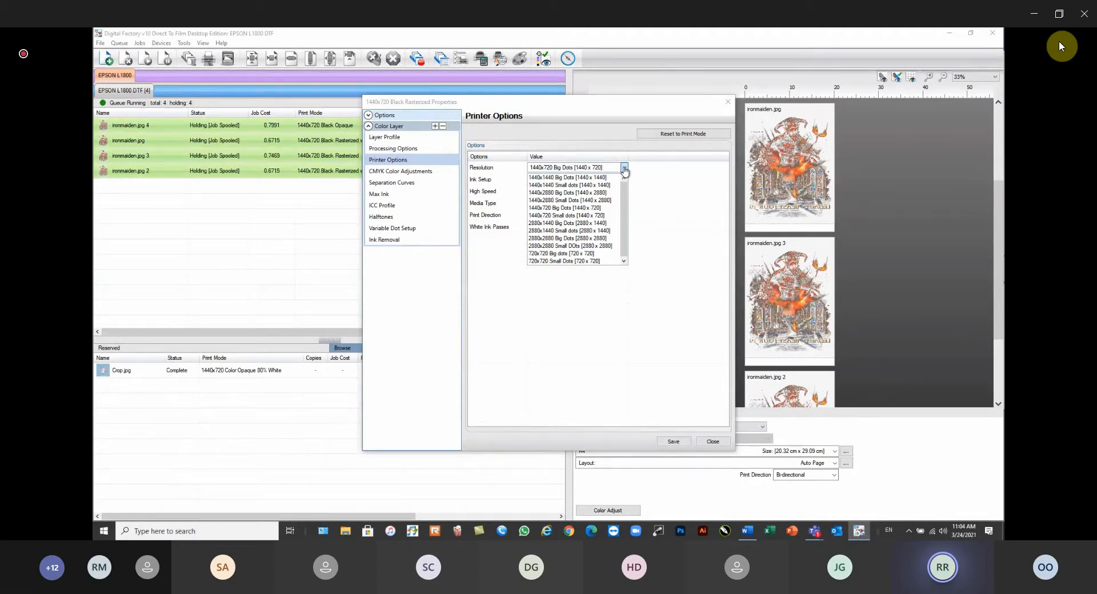
left_click(624, 170)
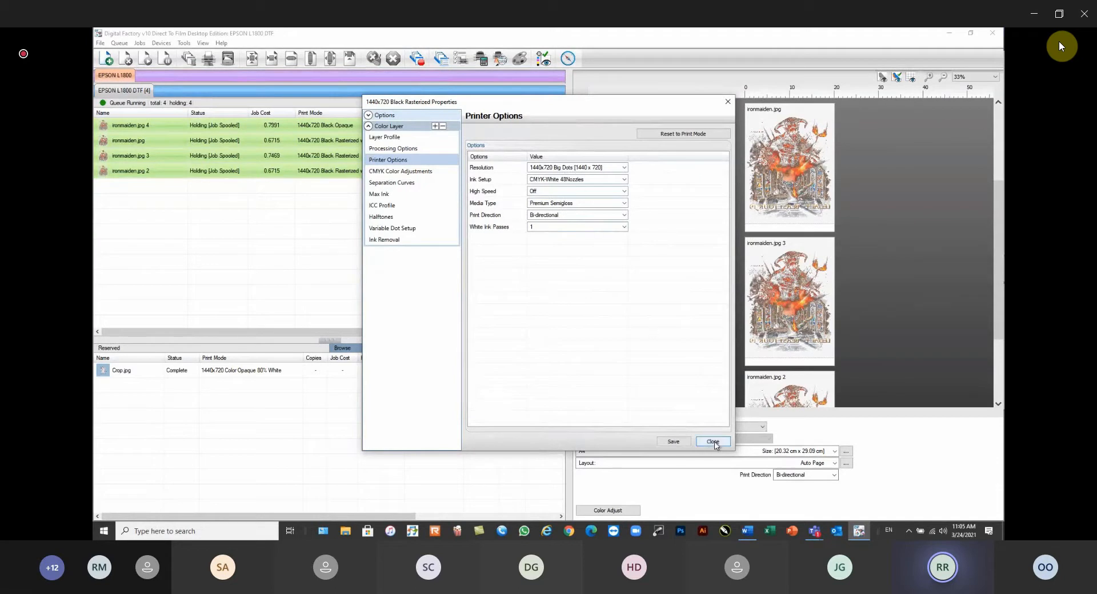
Set the print mode's Ink Removal shape to Inverted round, save the print mode, and close the Print Mode Manager
left_click(391, 241)
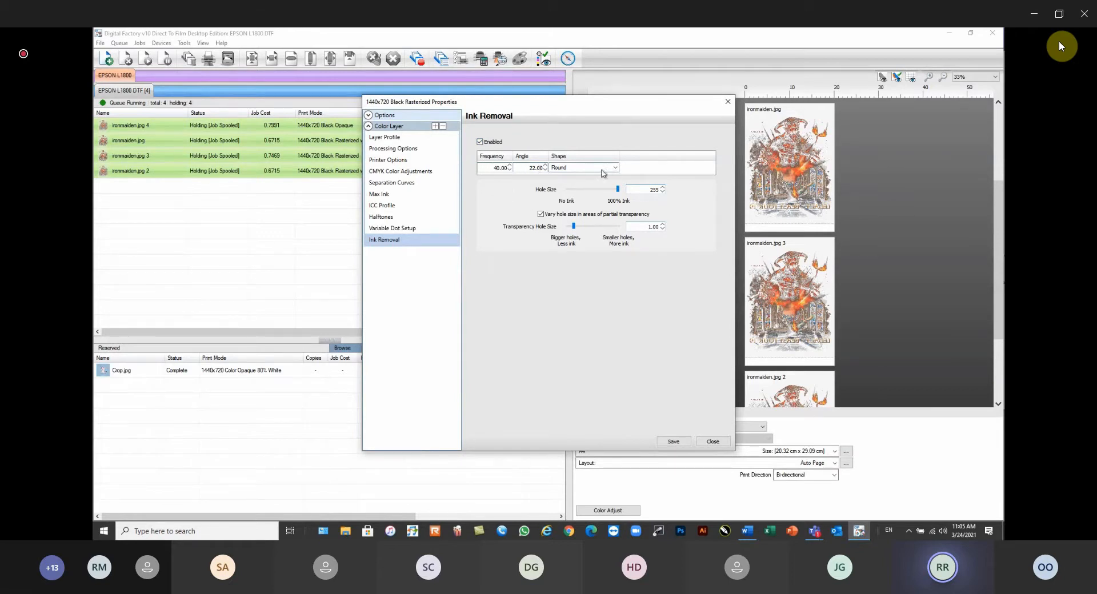
left_click_drag(542, 104, 524, 119)
left_click(569, 183)
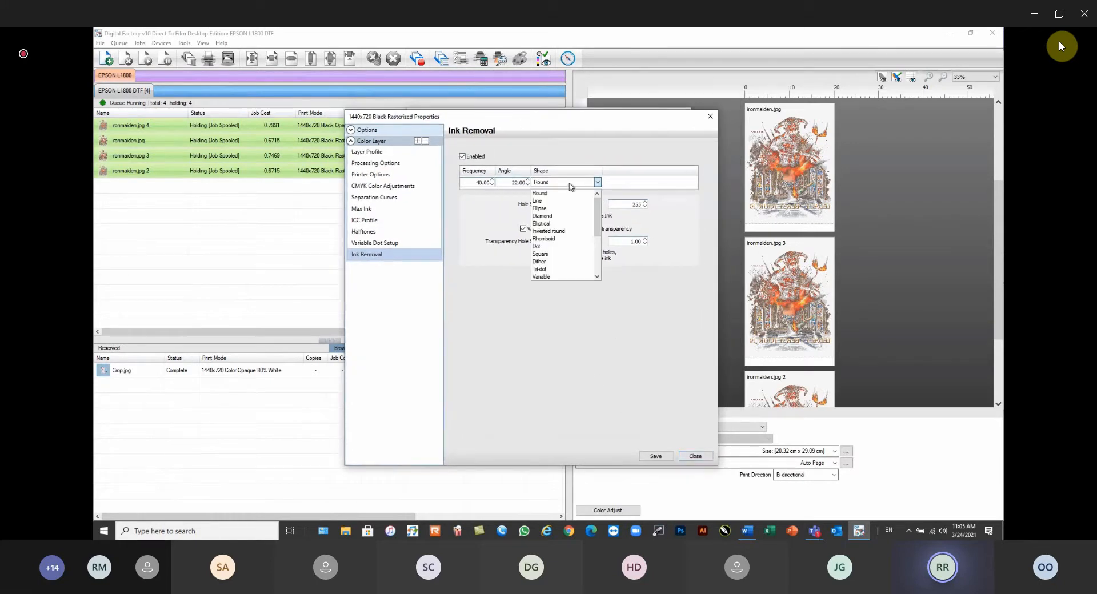
left_click(560, 232)
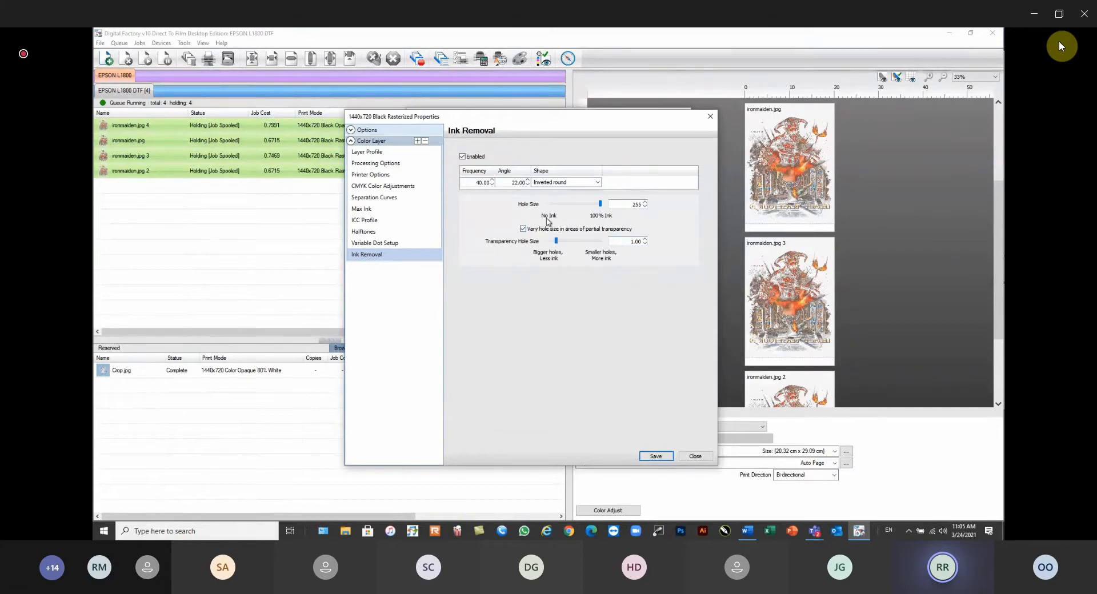
left_click(656, 457)
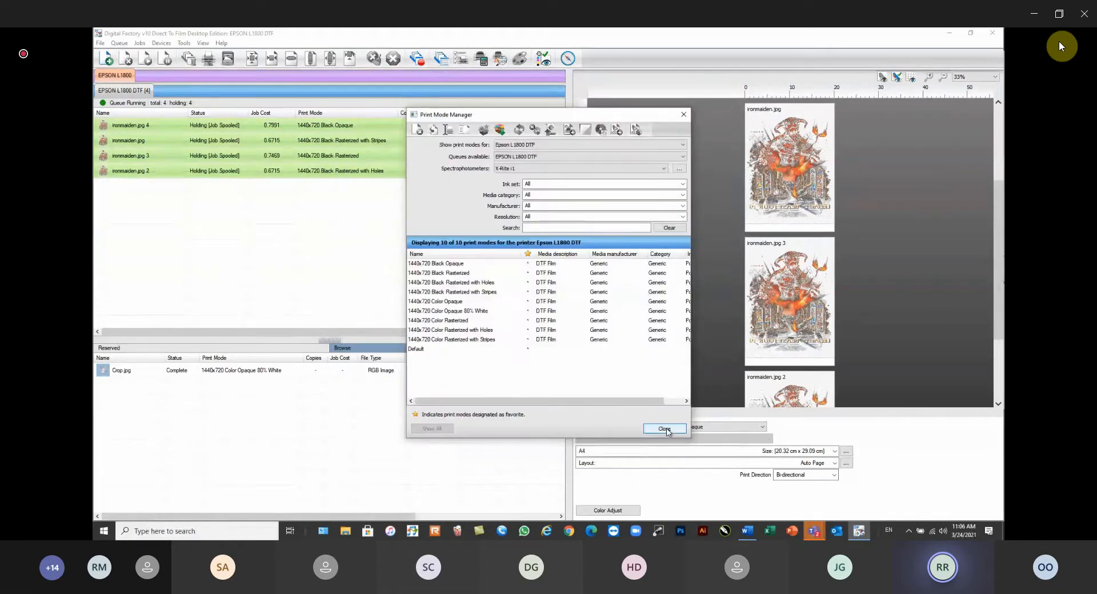
left_click(665, 430)
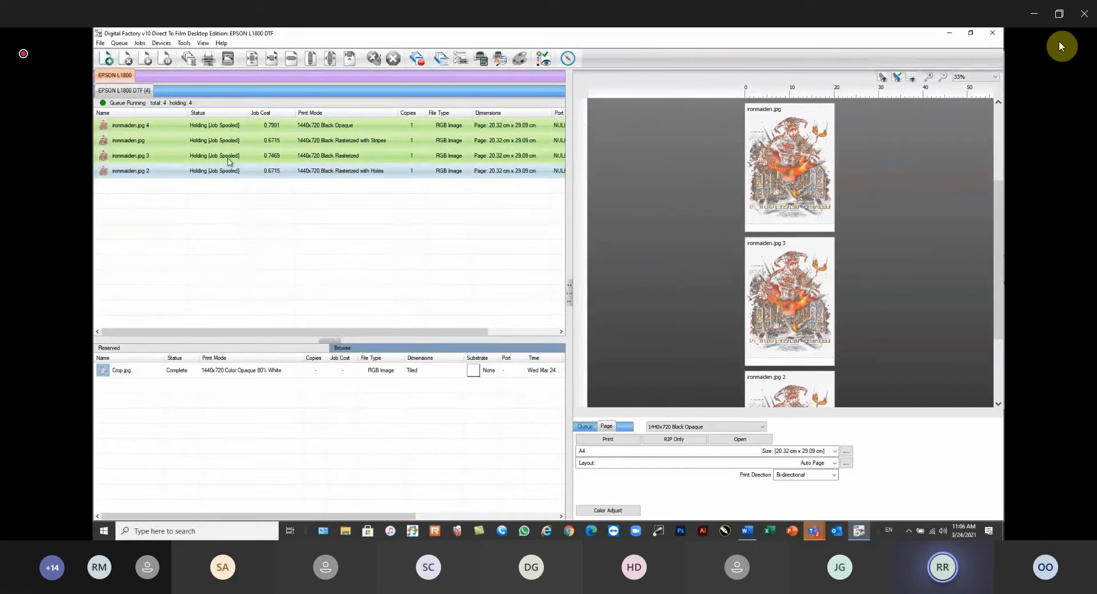
Open the spooled page of ironmaiden.jpg 3, the Black Rasterized job, for editing
left_click(228, 157)
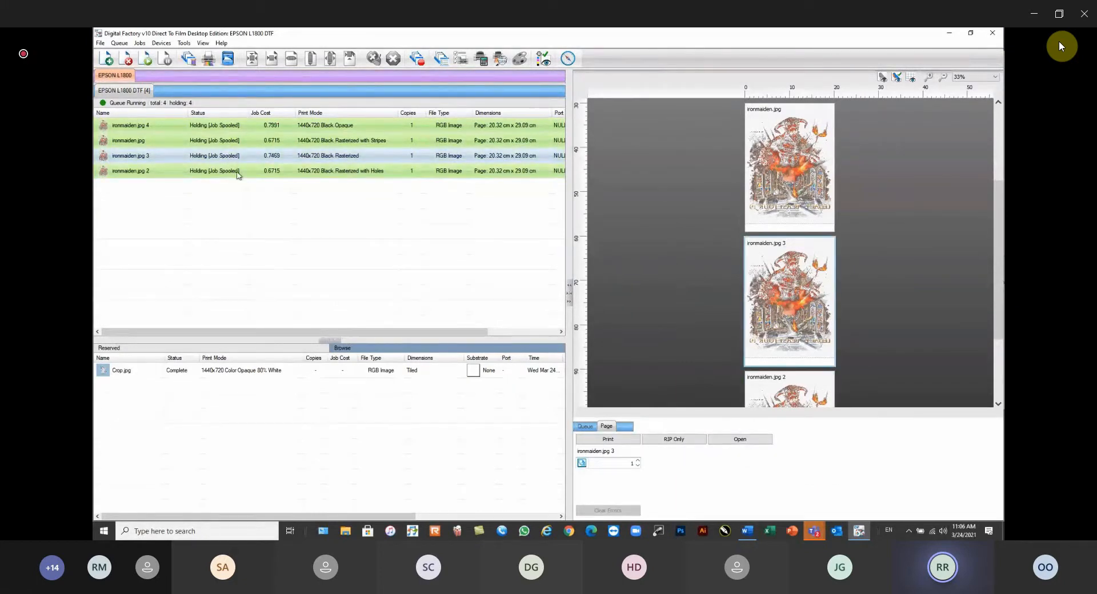
right_click(227, 160)
left_click(228, 162)
right_click(232, 162)
left_click(231, 162)
right_click(236, 166)
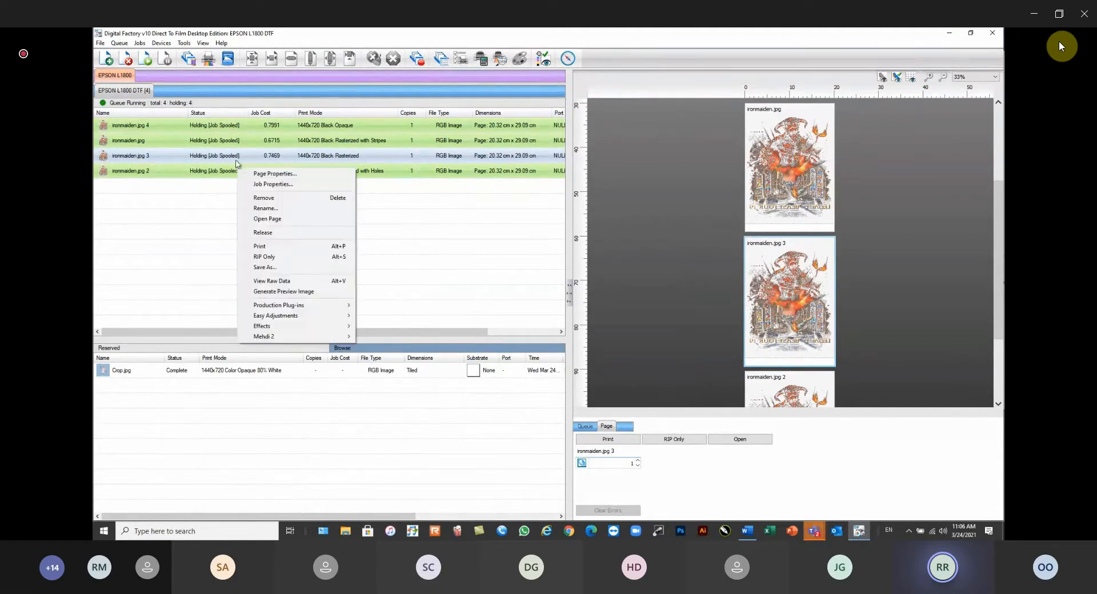
left_click(260, 220)
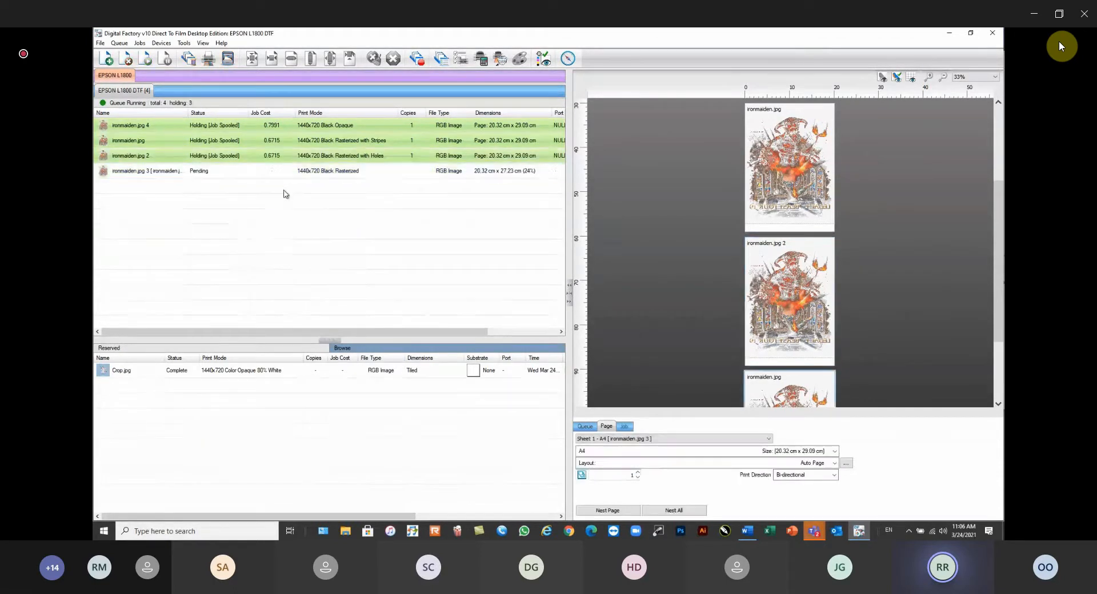
Set the Ink Removal shape of the ironmaiden.jpg 3 job to Inverted round and RIP it without printing
left_click(221, 171)
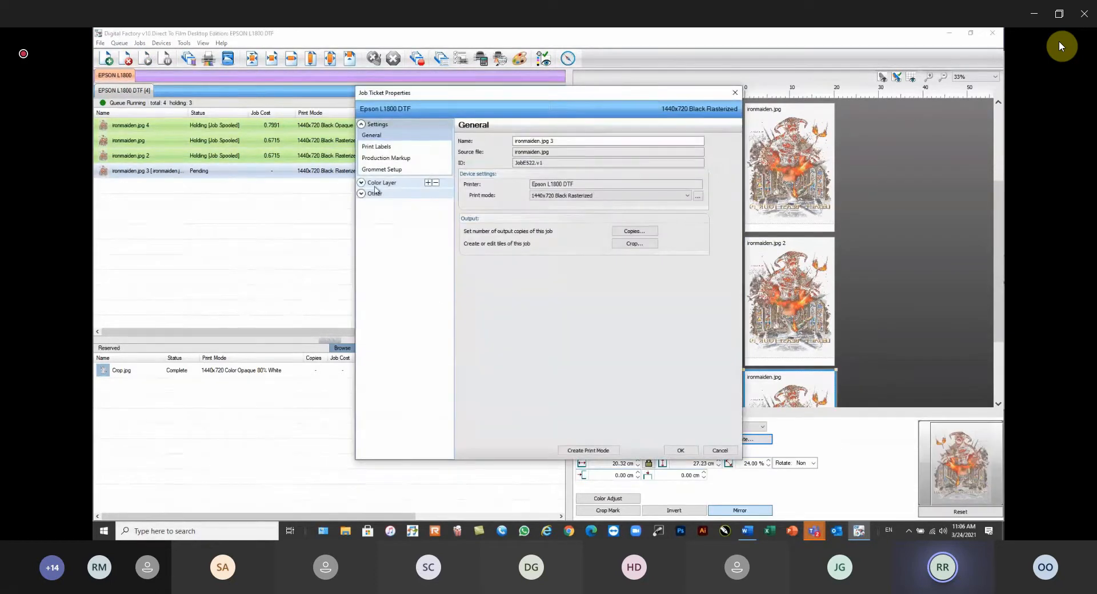
left_click(377, 296)
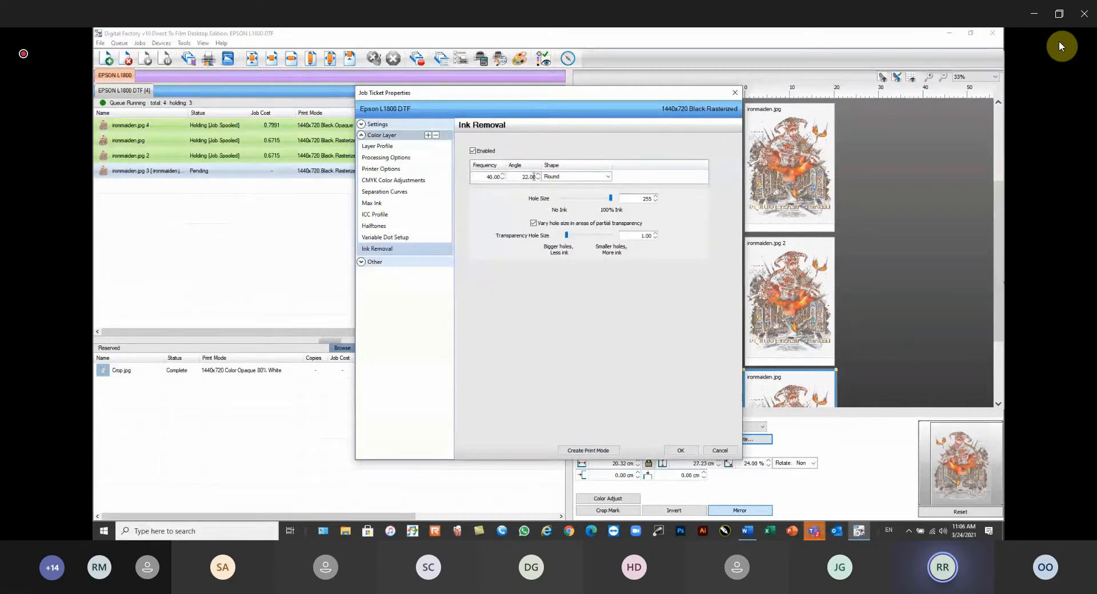
left_click(581, 178)
left_click(572, 224)
left_click(681, 451)
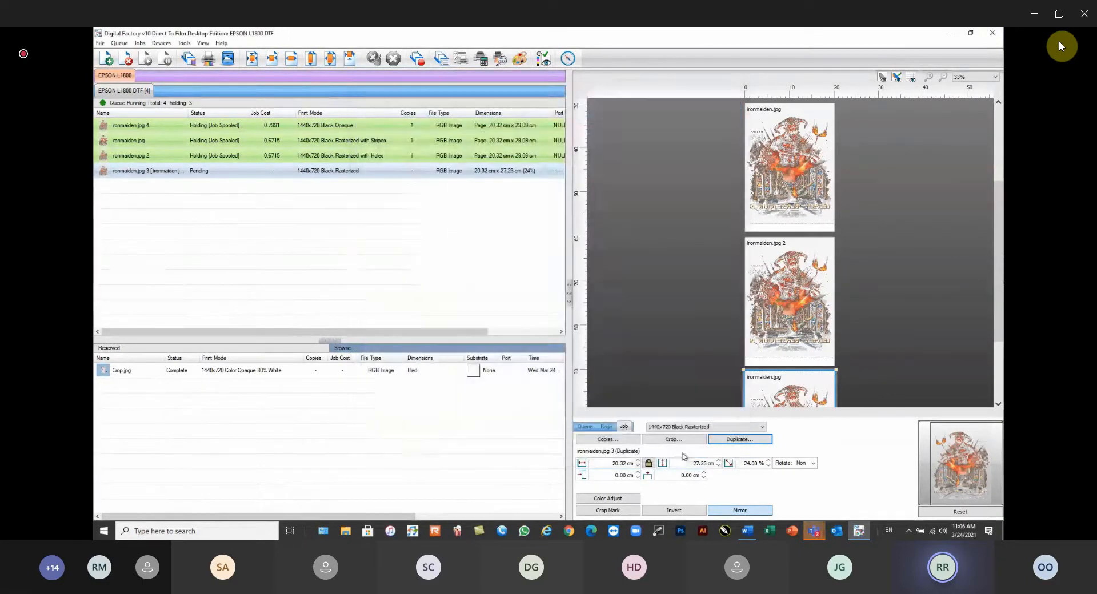
right_click(216, 173)
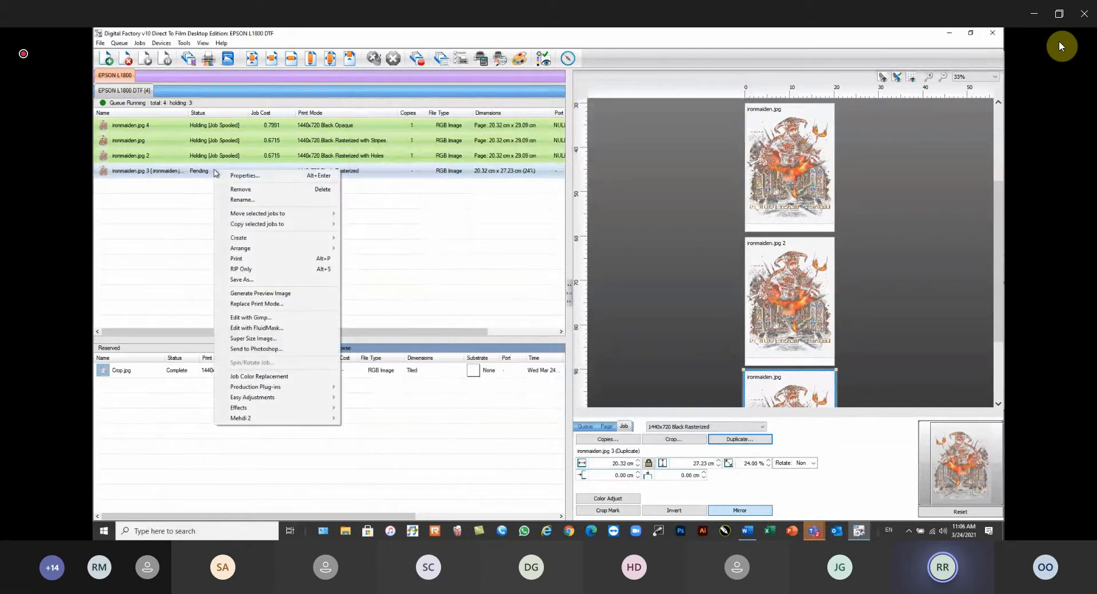
left_click(245, 270)
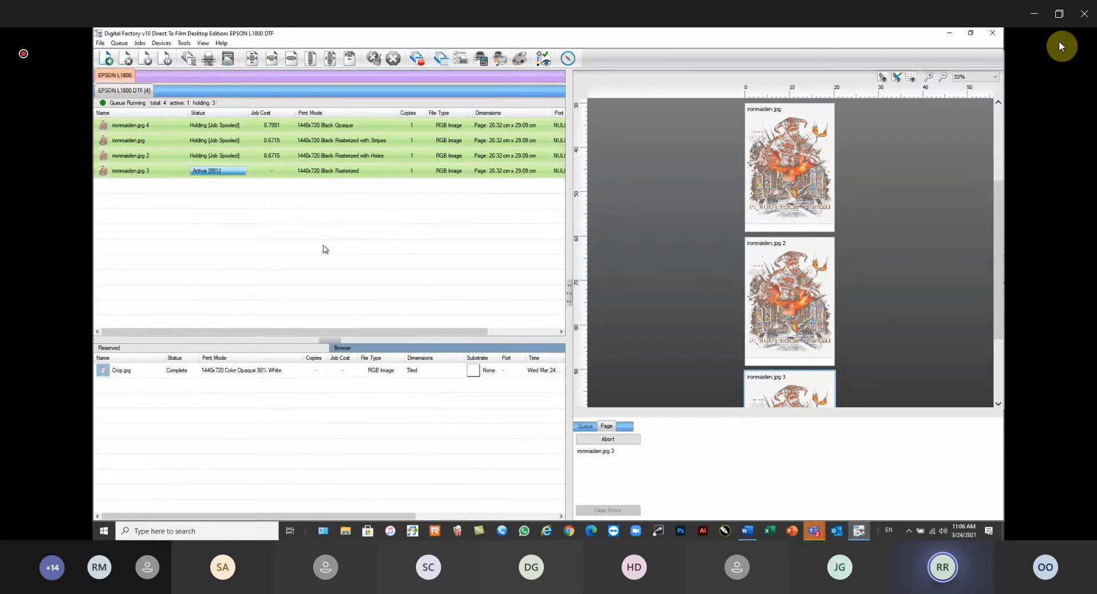
View the raw data of ironmaiden.jpg 3 in black, examine the dot pattern down the artwork, and close it
right_click(153, 182)
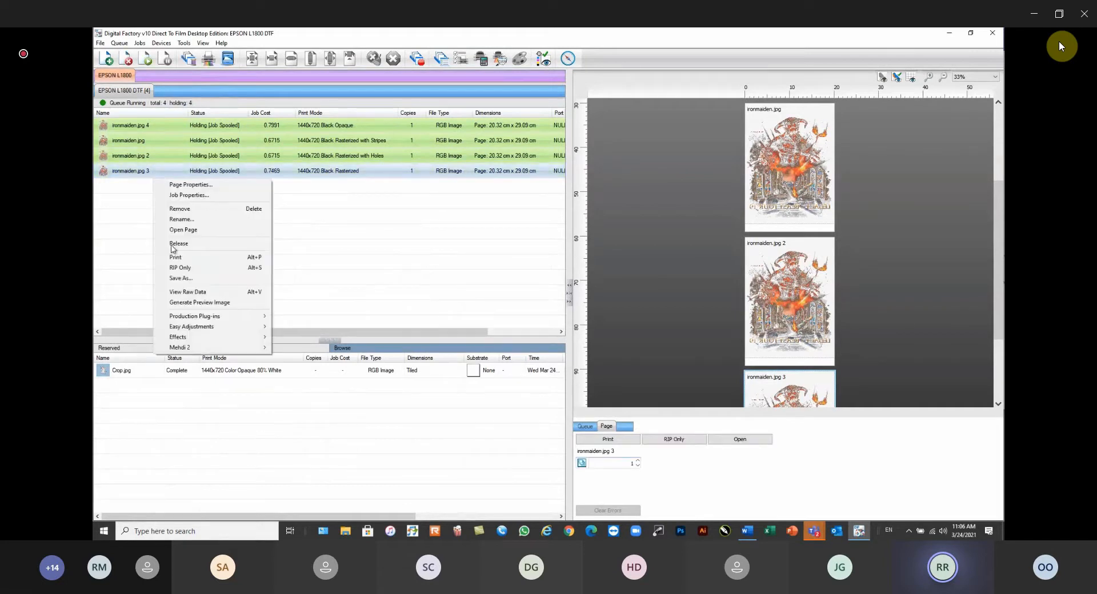
left_click(183, 291)
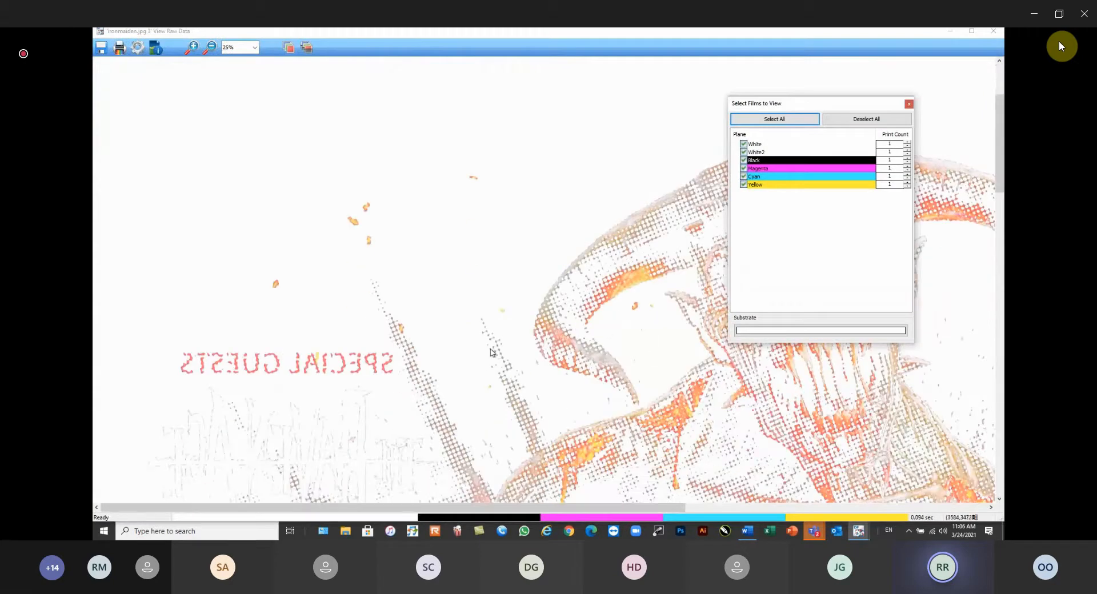
left_click(308, 50)
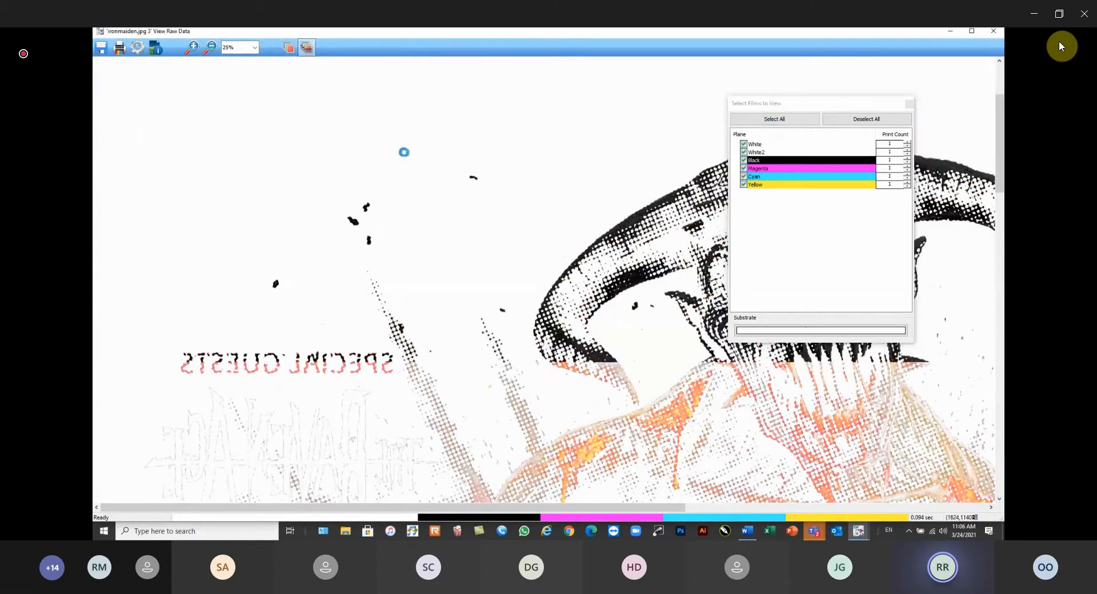
scroll(543, 280, "down", 3)
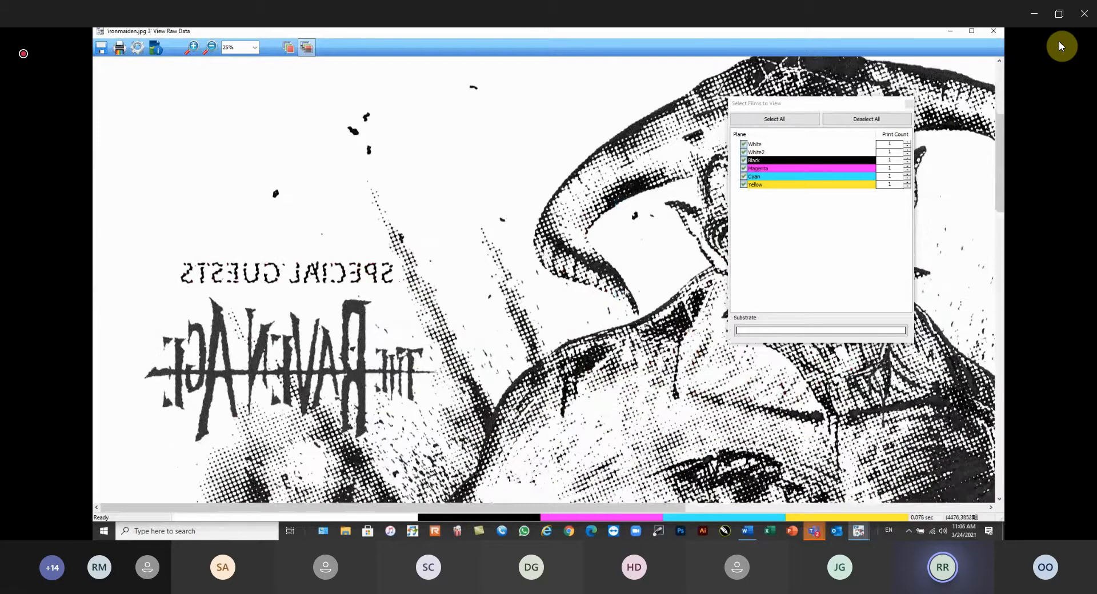
scroll(644, 303, "down", 3)
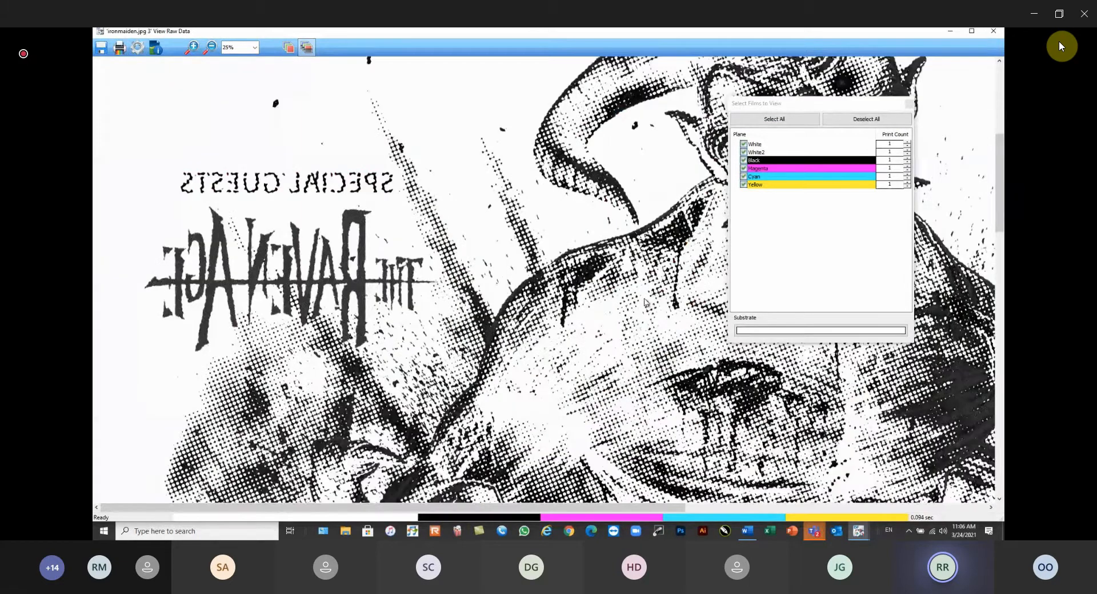
scroll(644, 303, "down", 7)
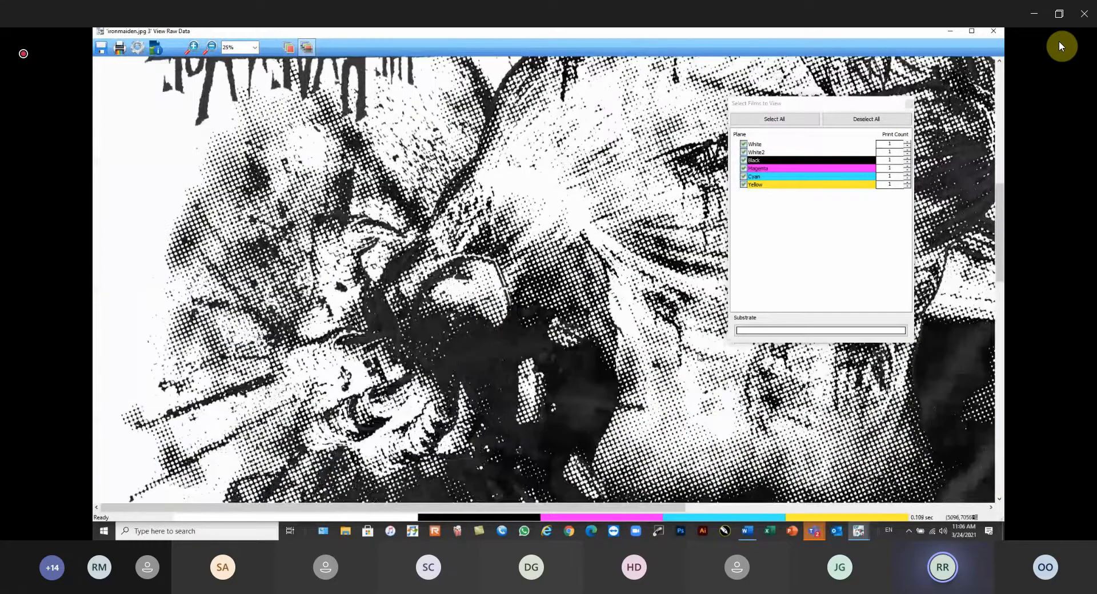
scroll(699, 357, "down", 4)
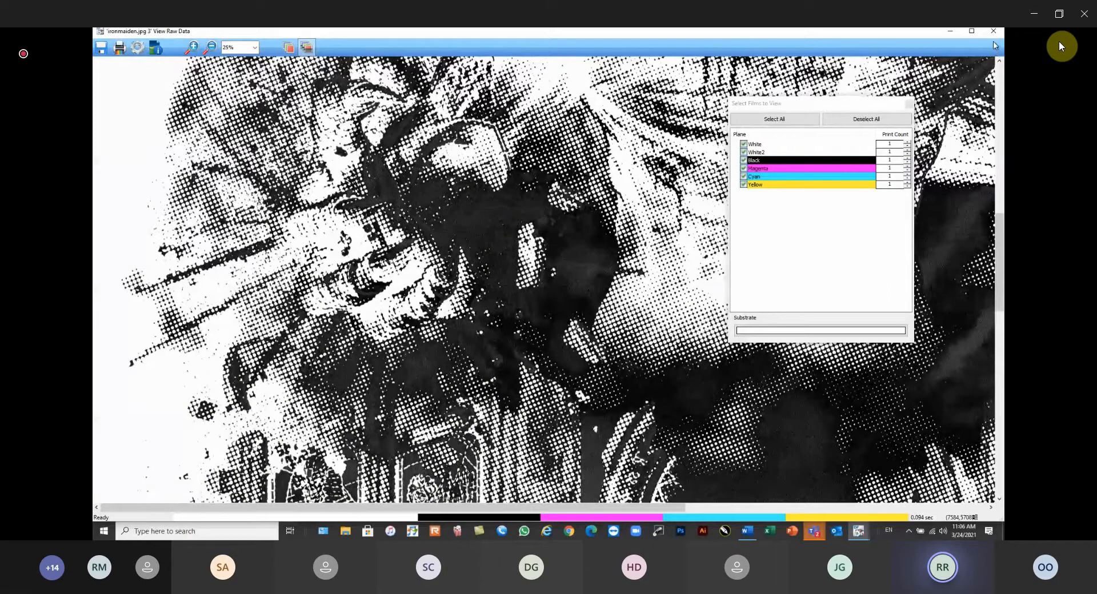
left_click(993, 31)
Reopen the page of ironmaiden.jpg 3 and set the job's Ink Removal frequency to 30
right_click(285, 231)
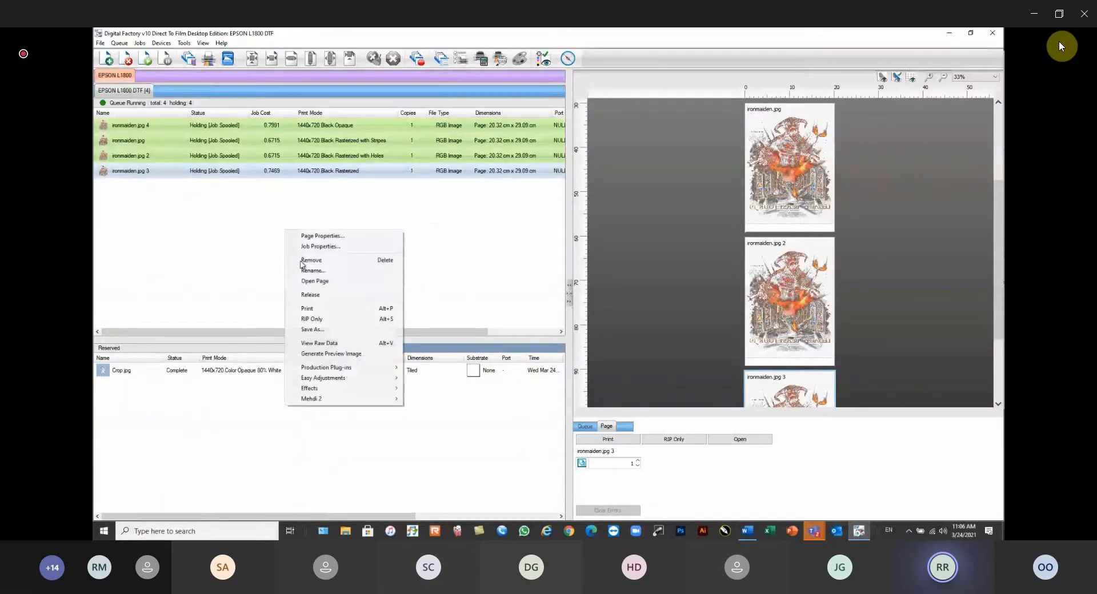
left_click(311, 282)
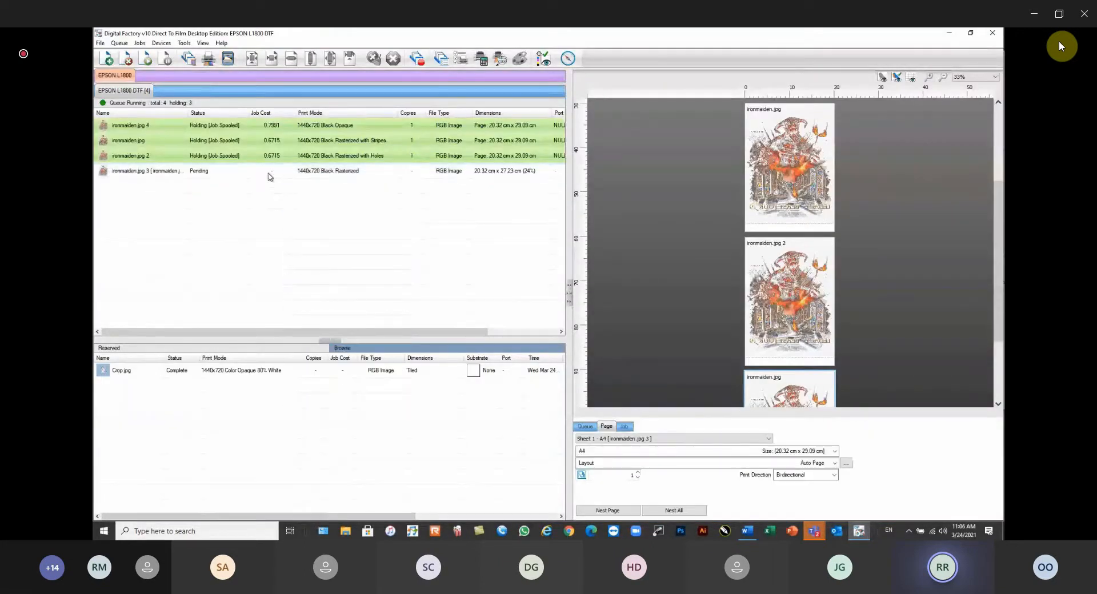
left_click(250, 175)
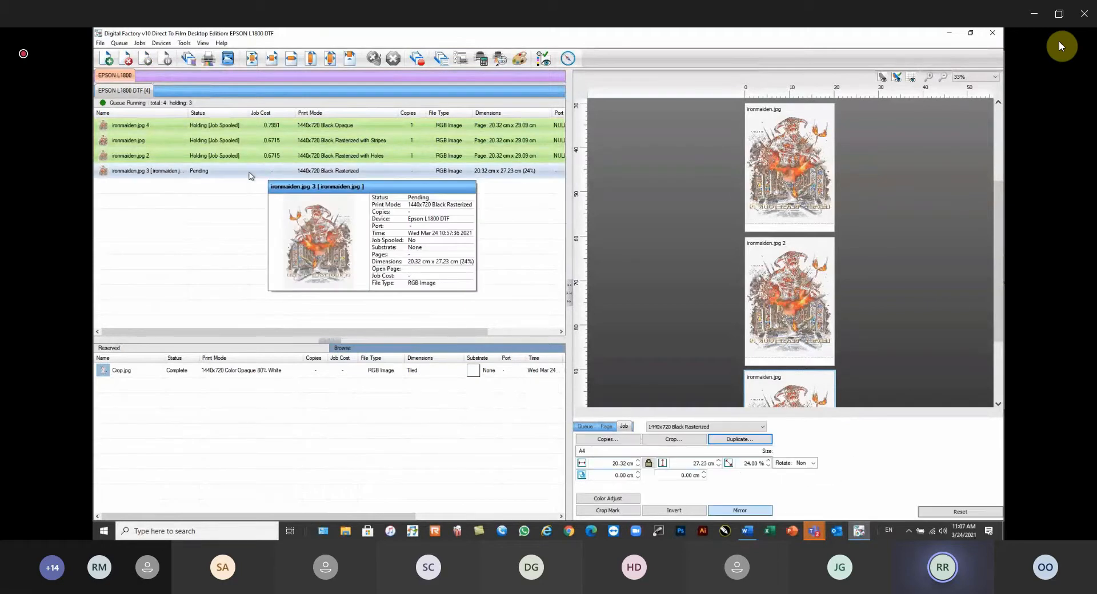
double_click(235, 173)
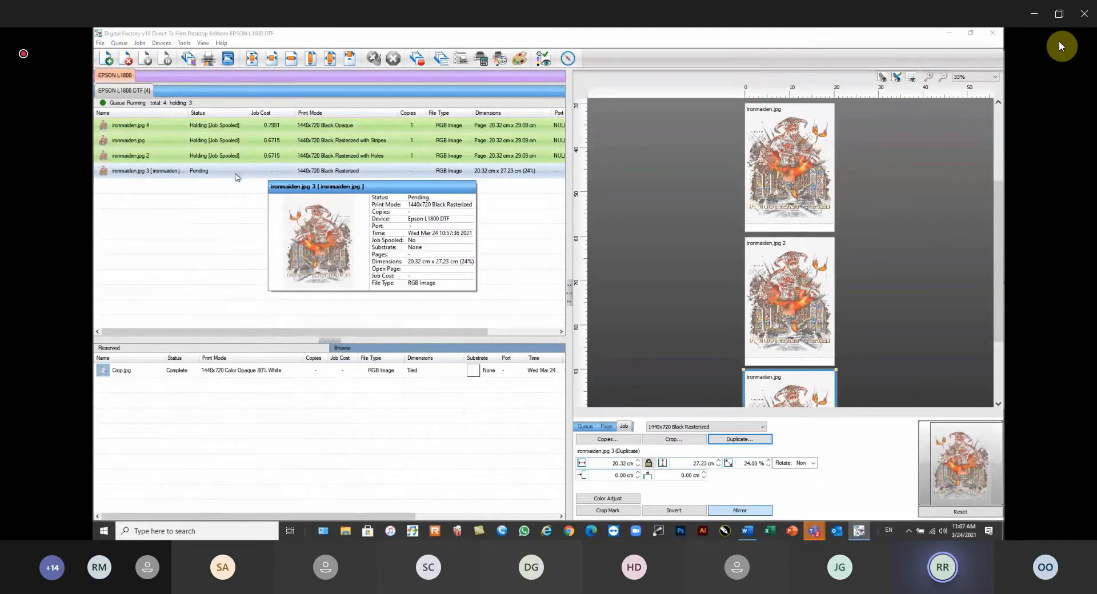
left_click(371, 184)
left_click(383, 297)
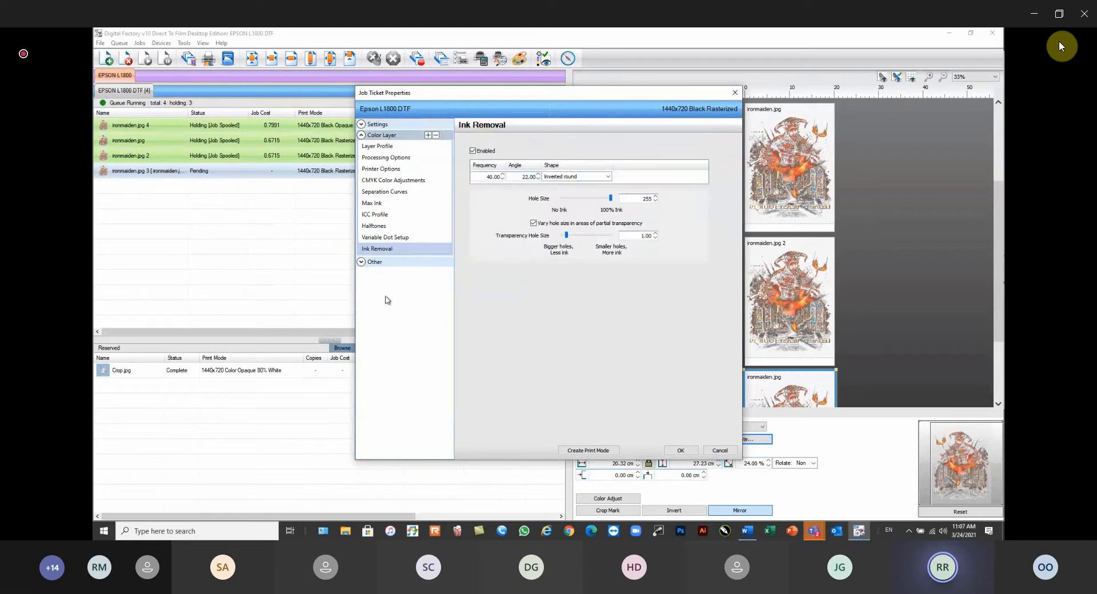
double_click(495, 176)
type("30")
left_click(681, 451)
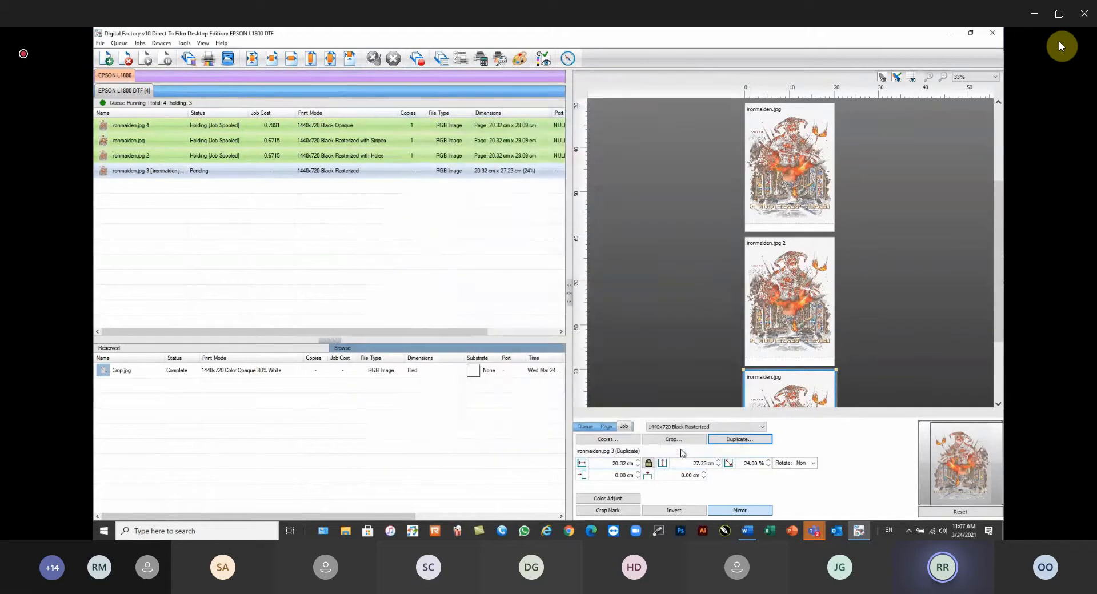
RIP the ironmaiden.jpg 3 job, examine its raw data in black, and close the raw data view
right_click(208, 174)
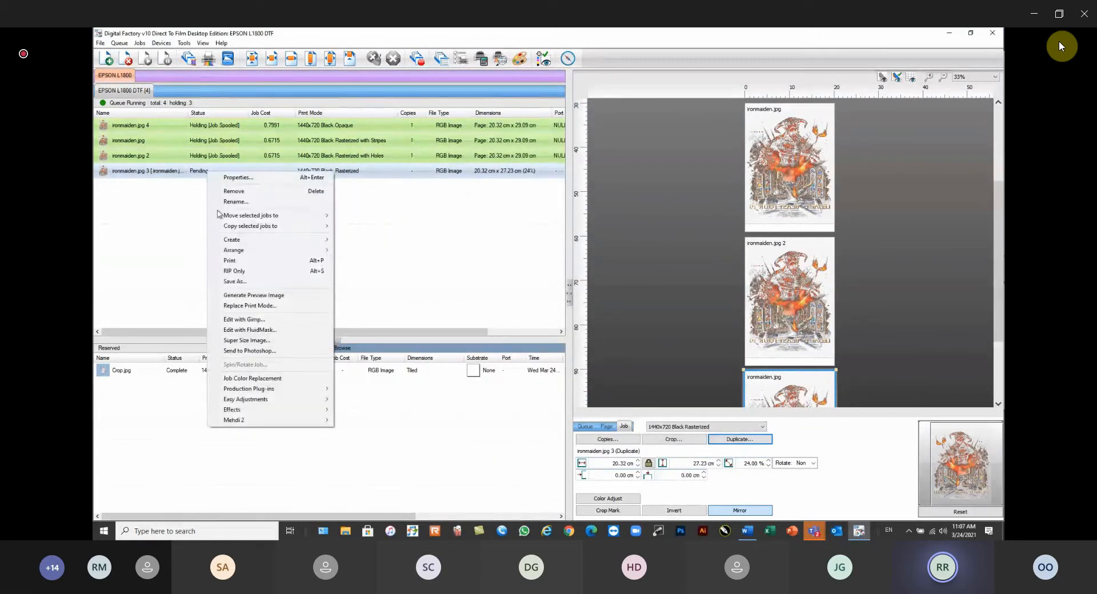
left_click(228, 264)
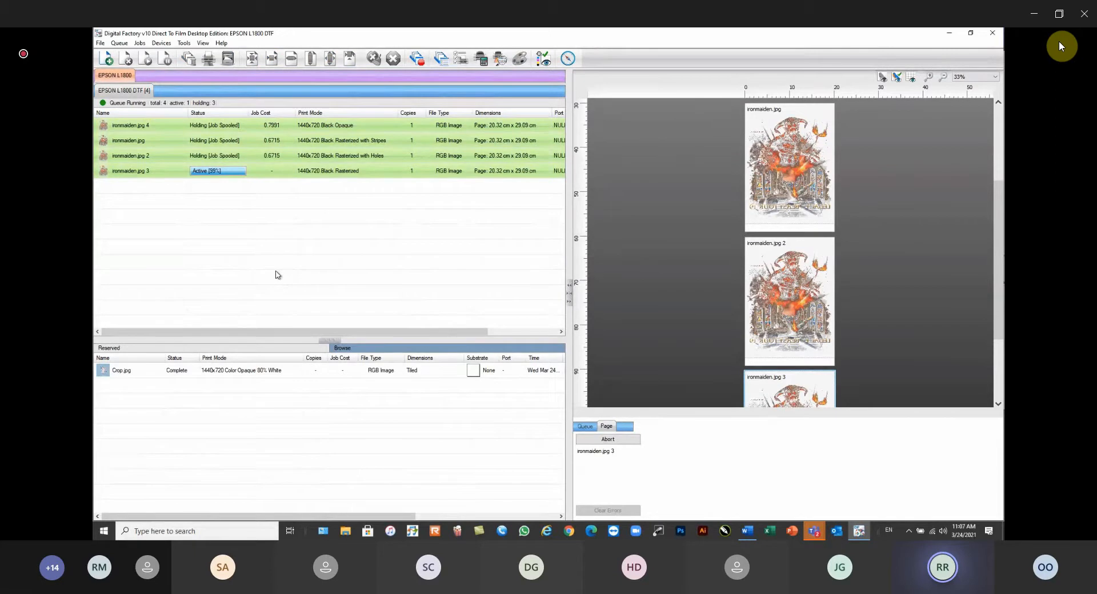
right_click(190, 174)
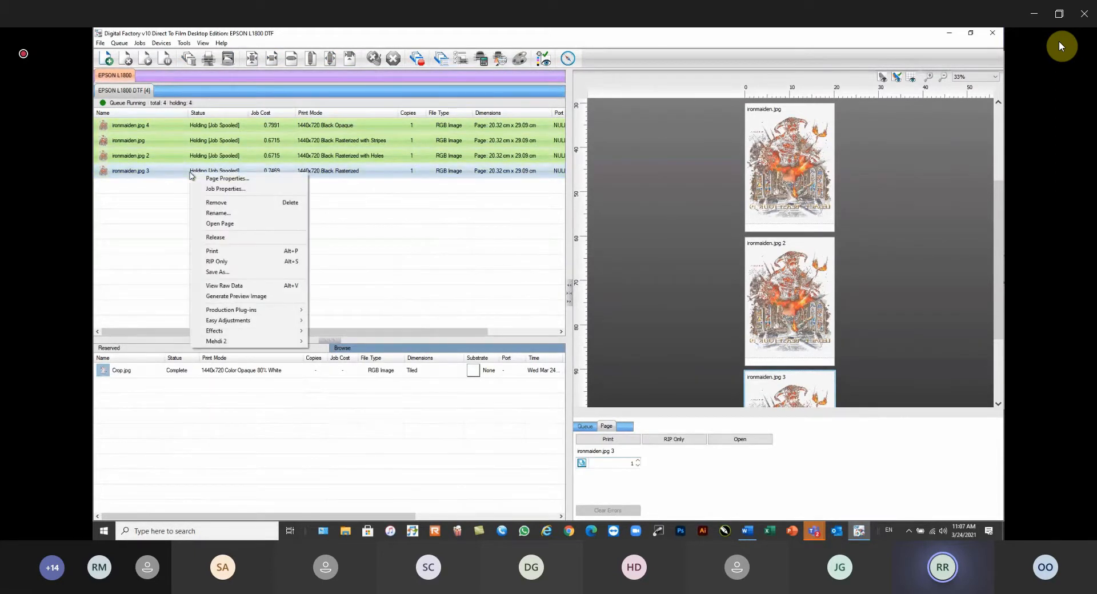
left_click(223, 286)
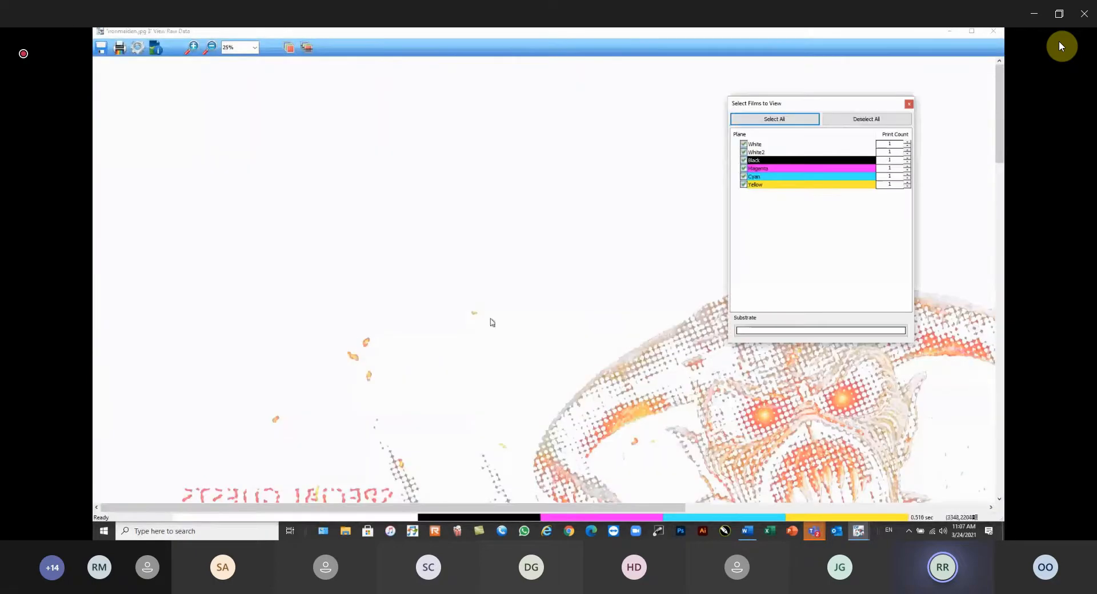
scroll(624, 326, "down", 3)
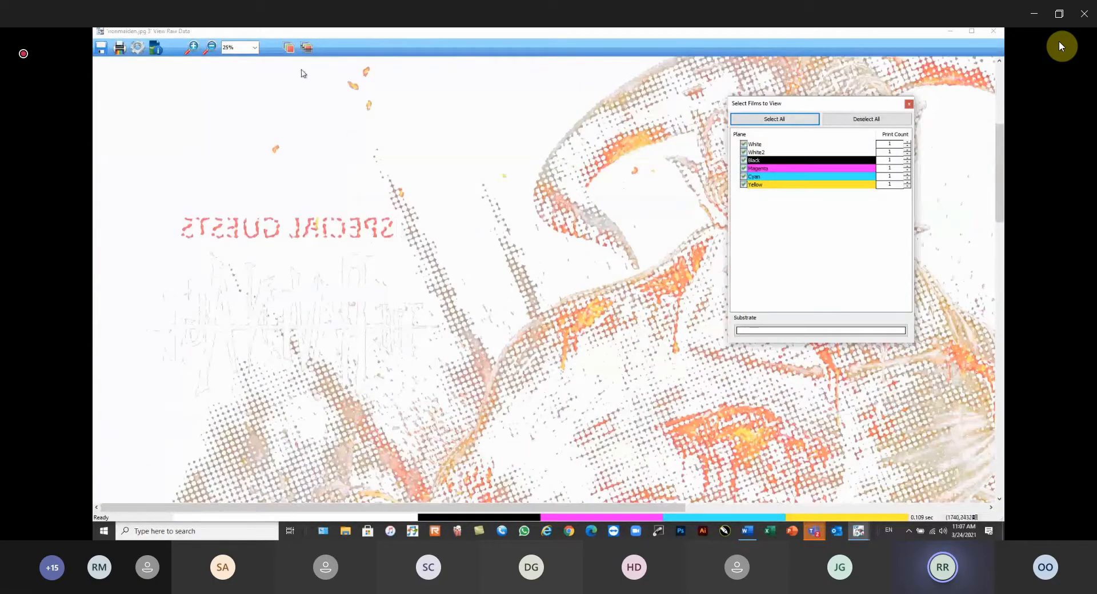
left_click(307, 48)
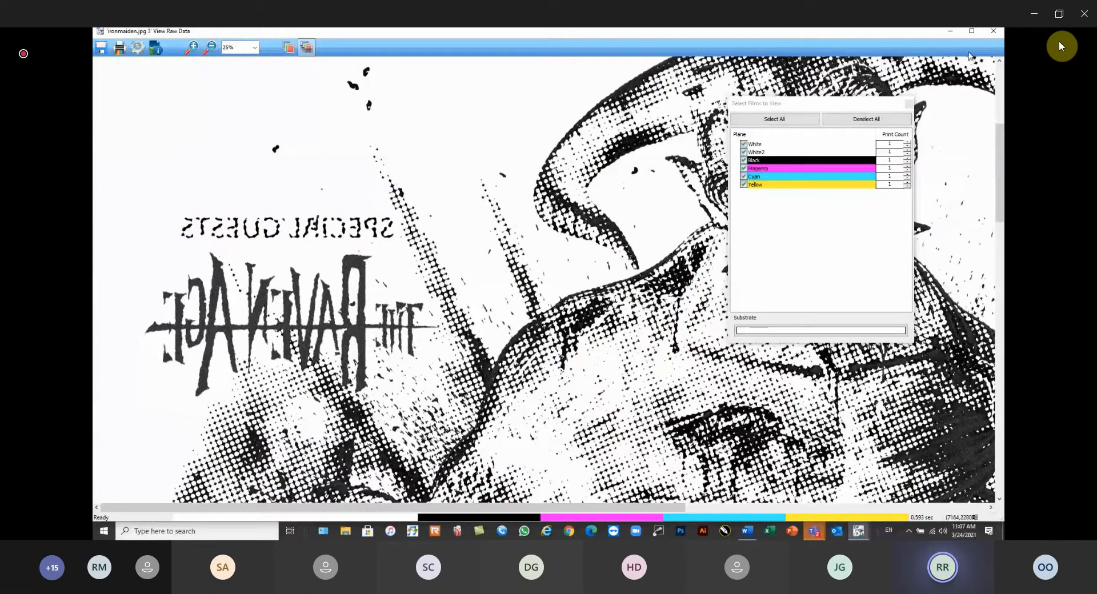
left_click(994, 32)
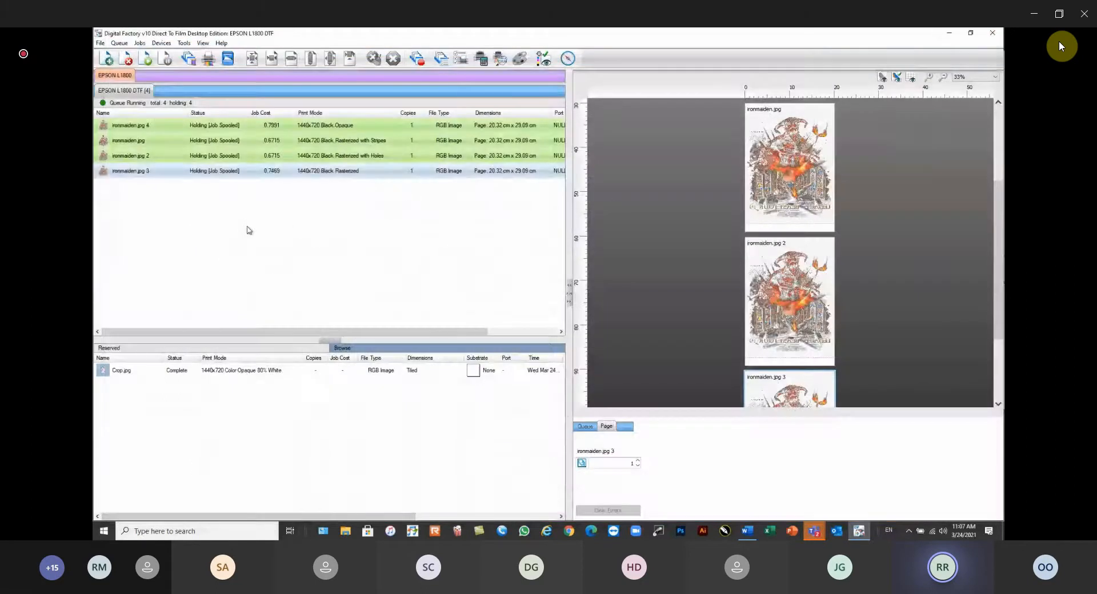
Delete all four ironmaiden.jpg jobs from the EPSON L1800 DTF queue
left_click(220, 187)
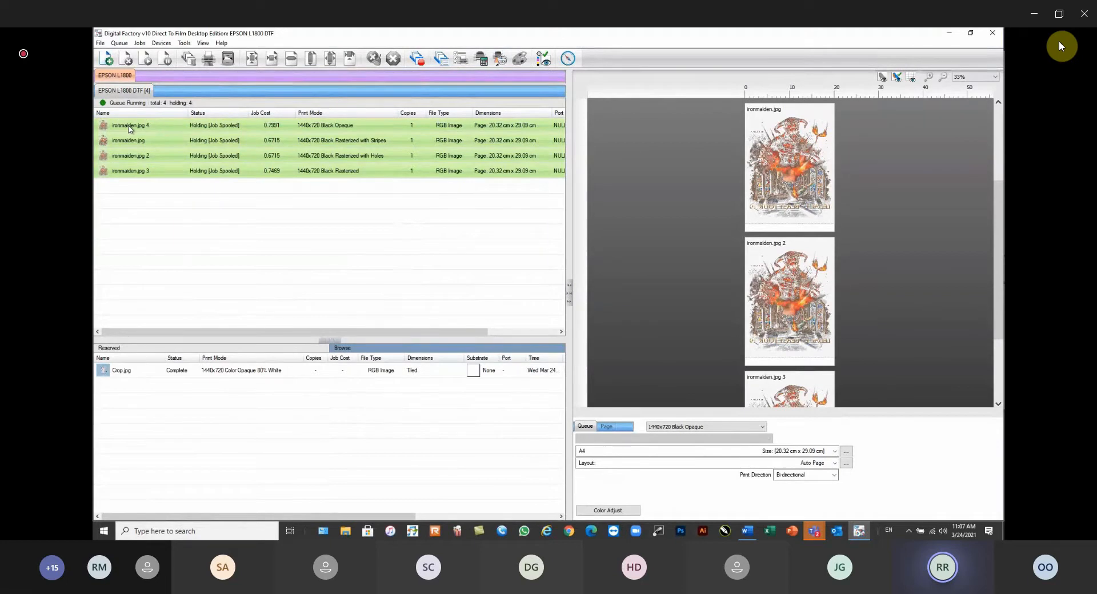
left_click(136, 175)
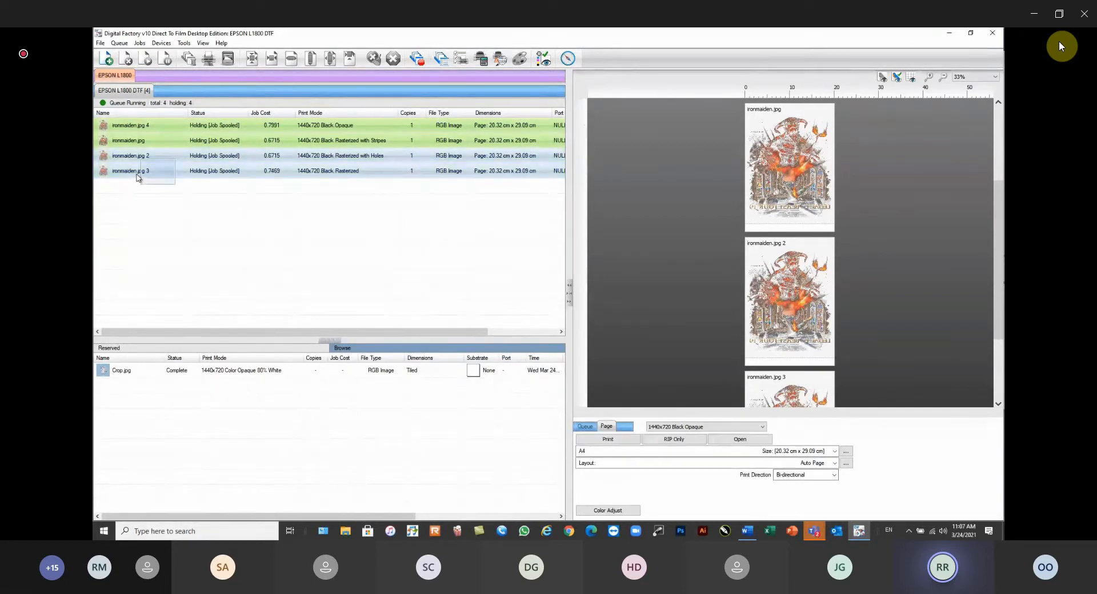
left_click(180, 202)
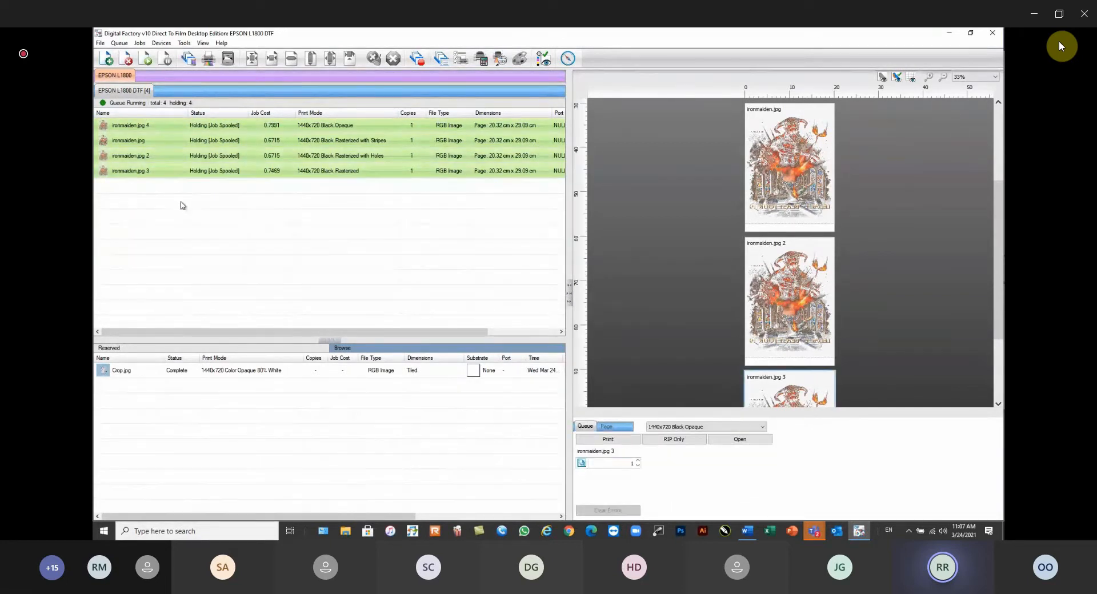
left_click(120, 128)
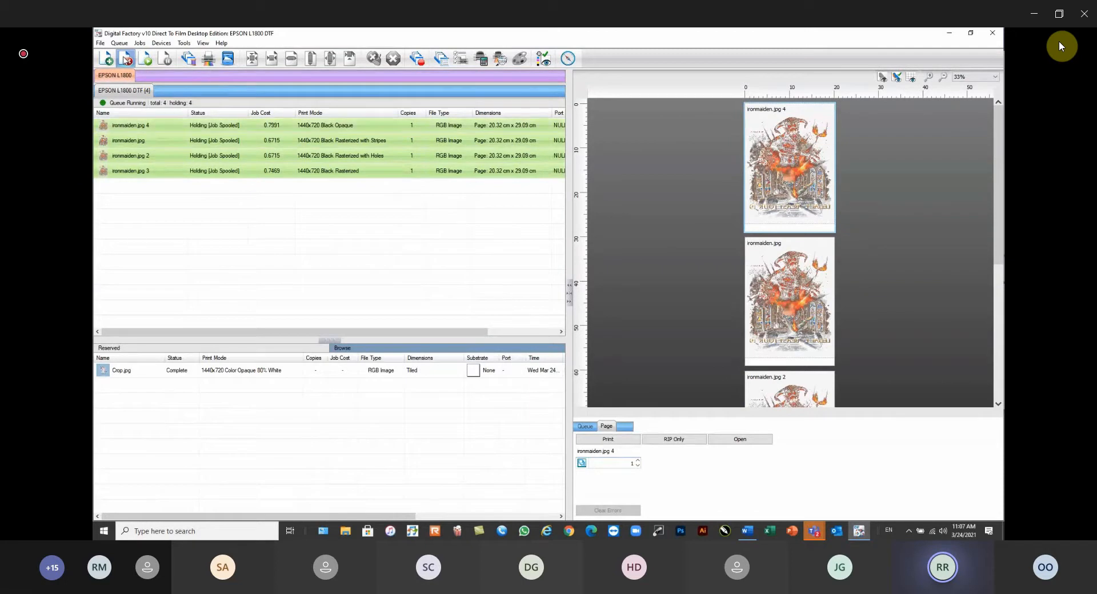
left_click(126, 59)
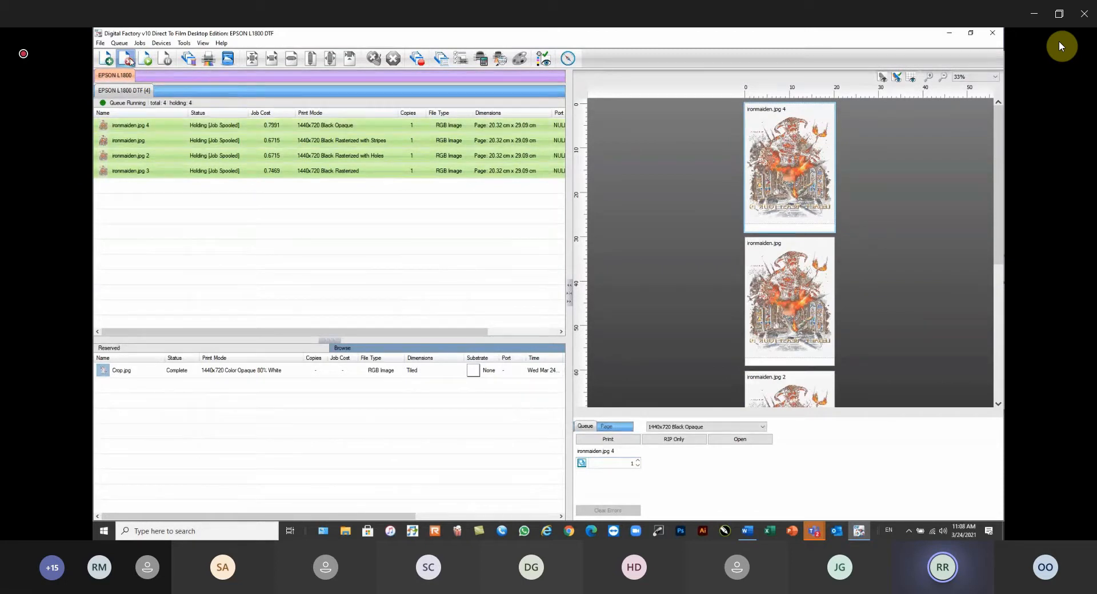
left_click_drag(211, 203, 119, 124)
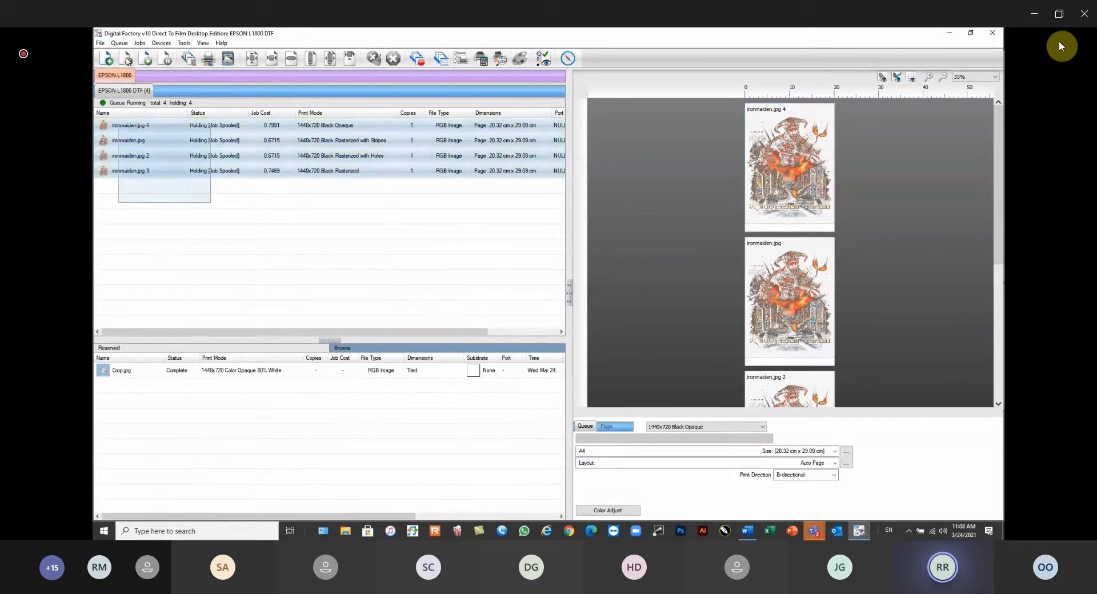
key("Delete")
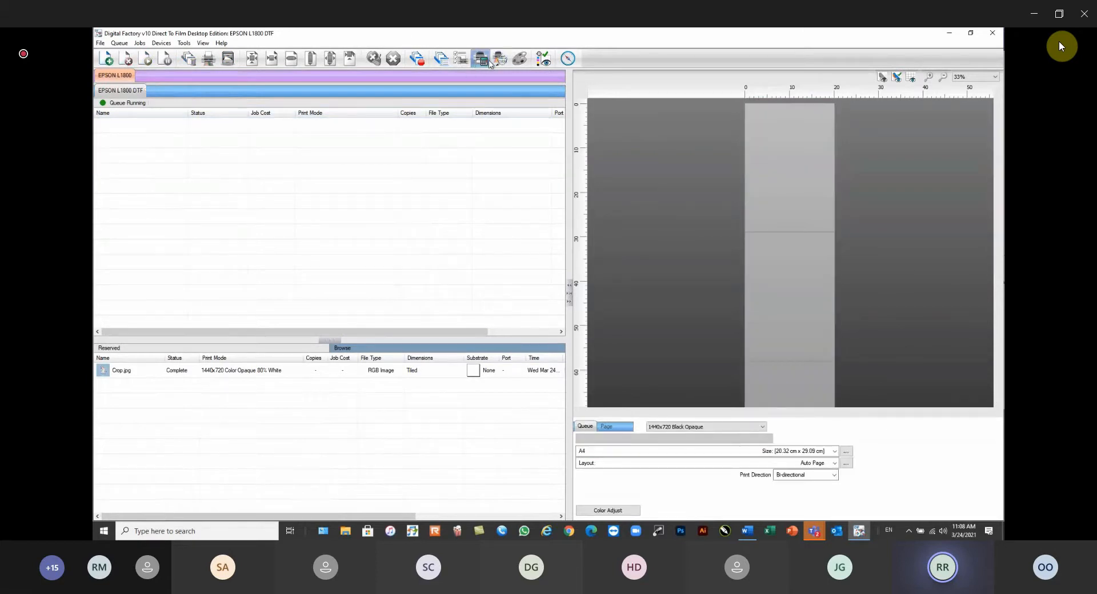
In the queue's costing settings, keep the surface treatment cost at Per Unit and set the ink contingency to 10%
left_click(480, 59)
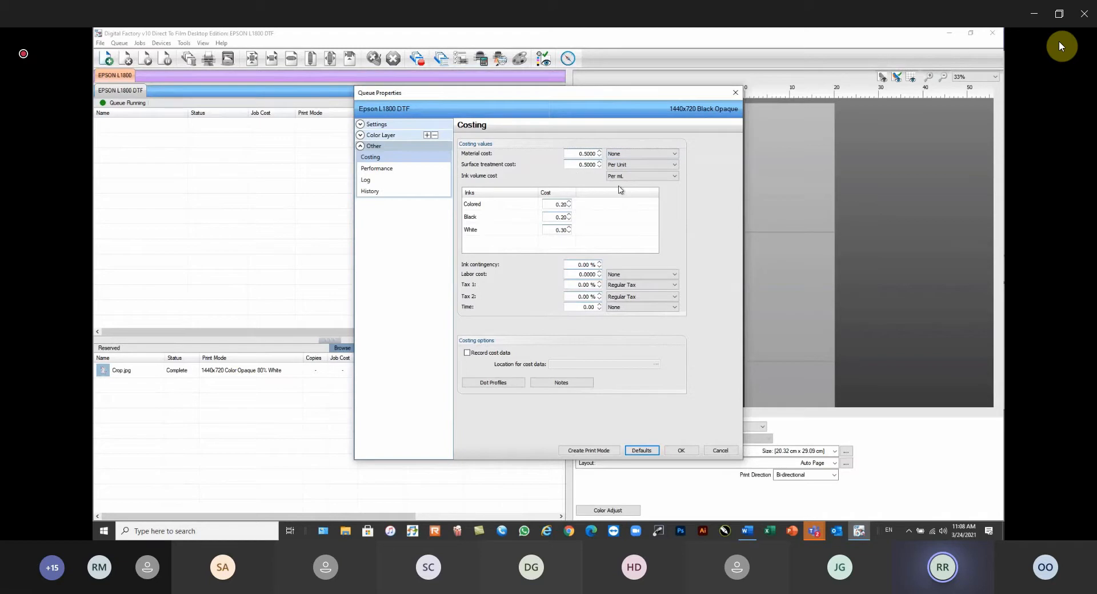
left_click(645, 164)
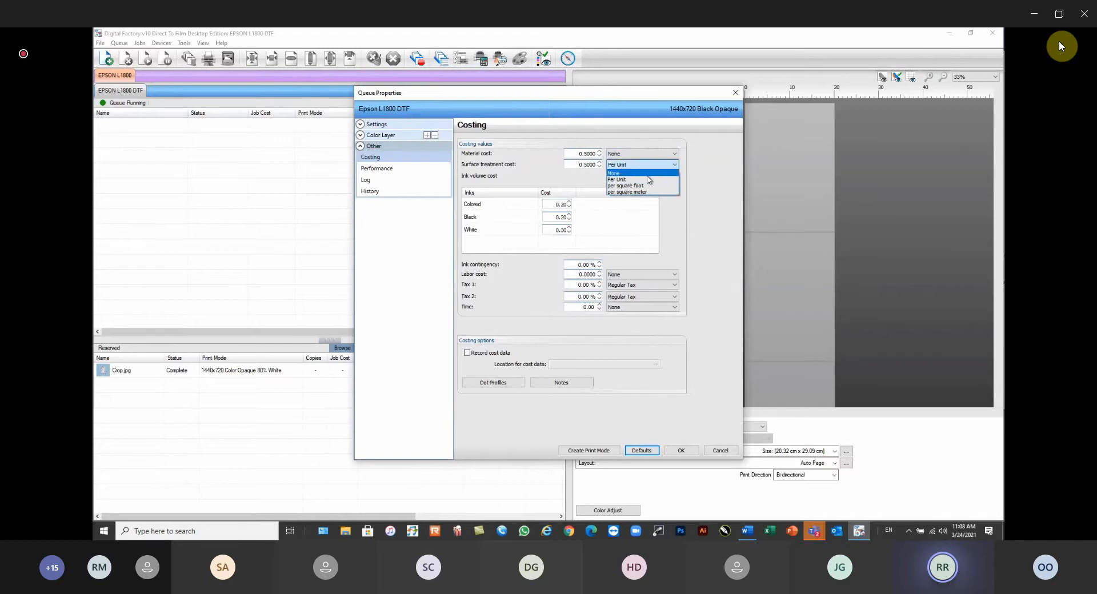
left_click(643, 179)
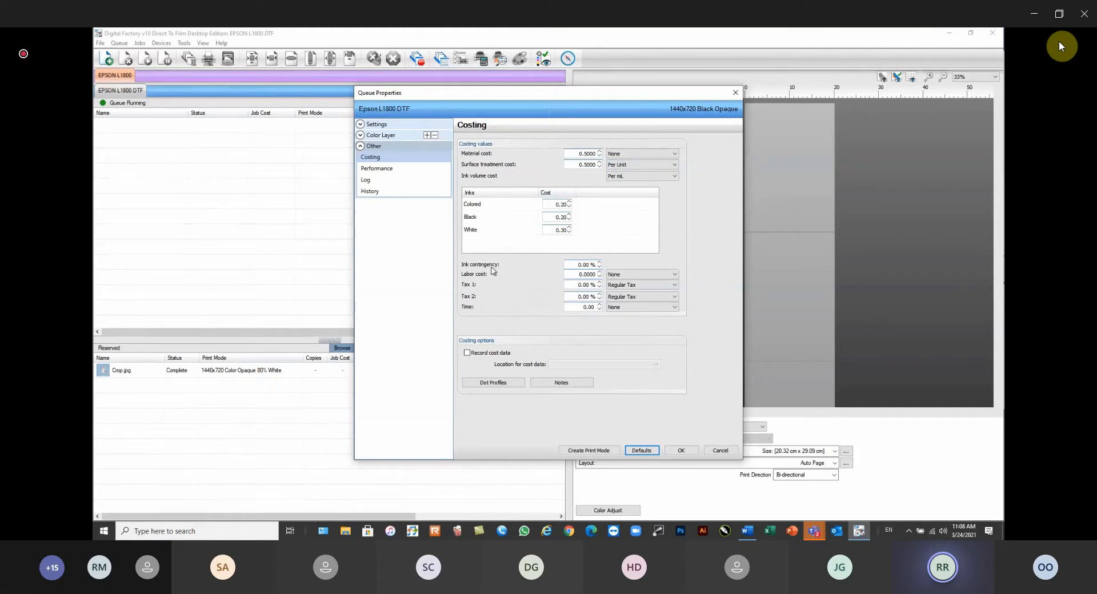
double_click(578, 266)
type("10")
key("Tab")
Enable scheduled Head Clean maintenance in the queue's Printer Status settings
left_click(360, 135)
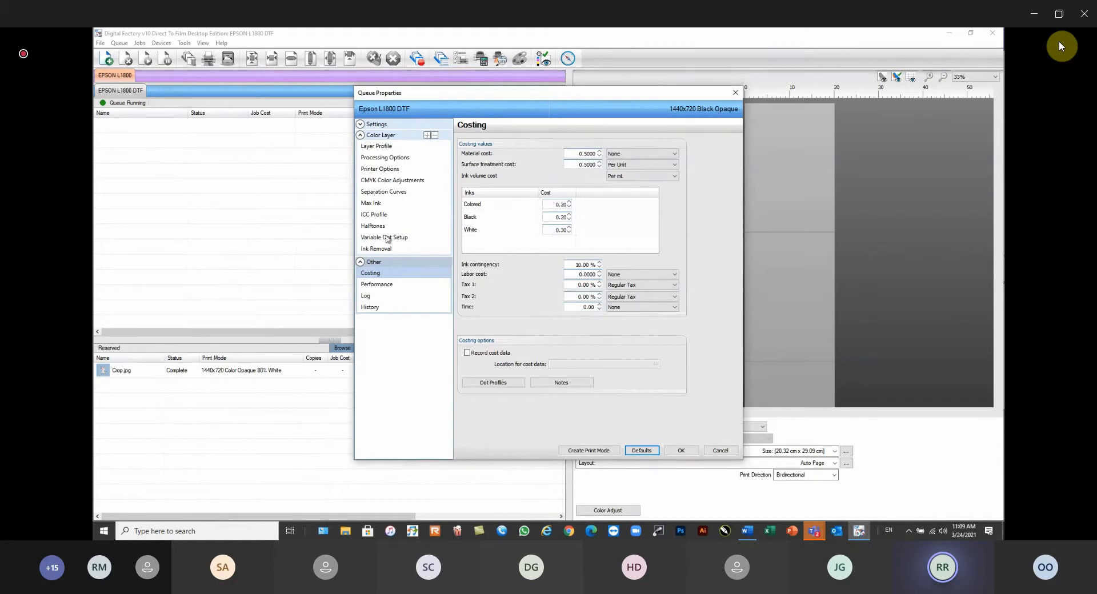
left_click(360, 124)
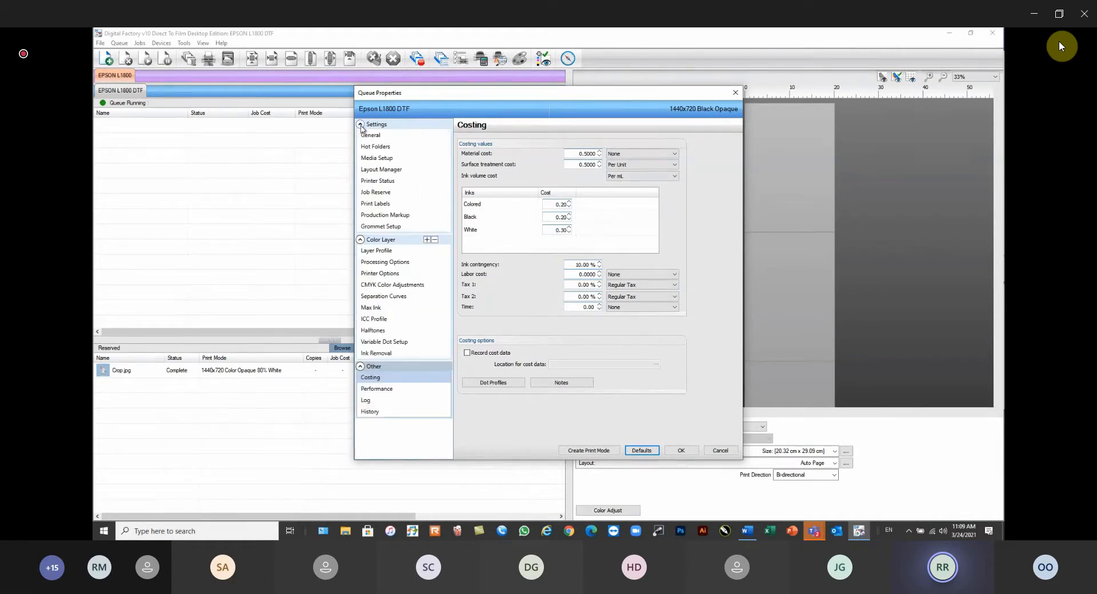
left_click(378, 181)
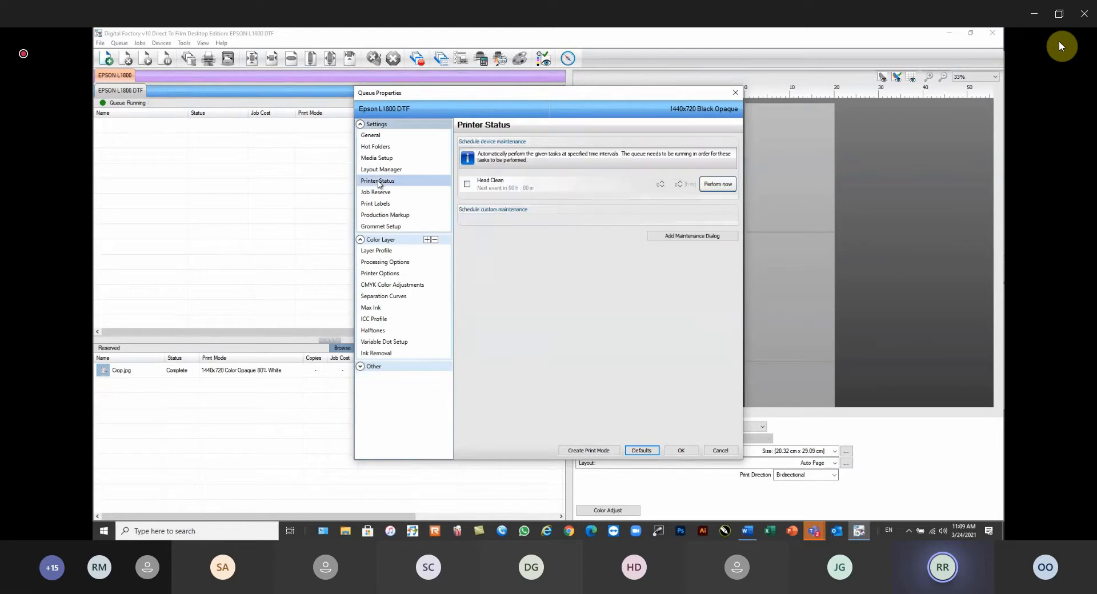
left_click(467, 184)
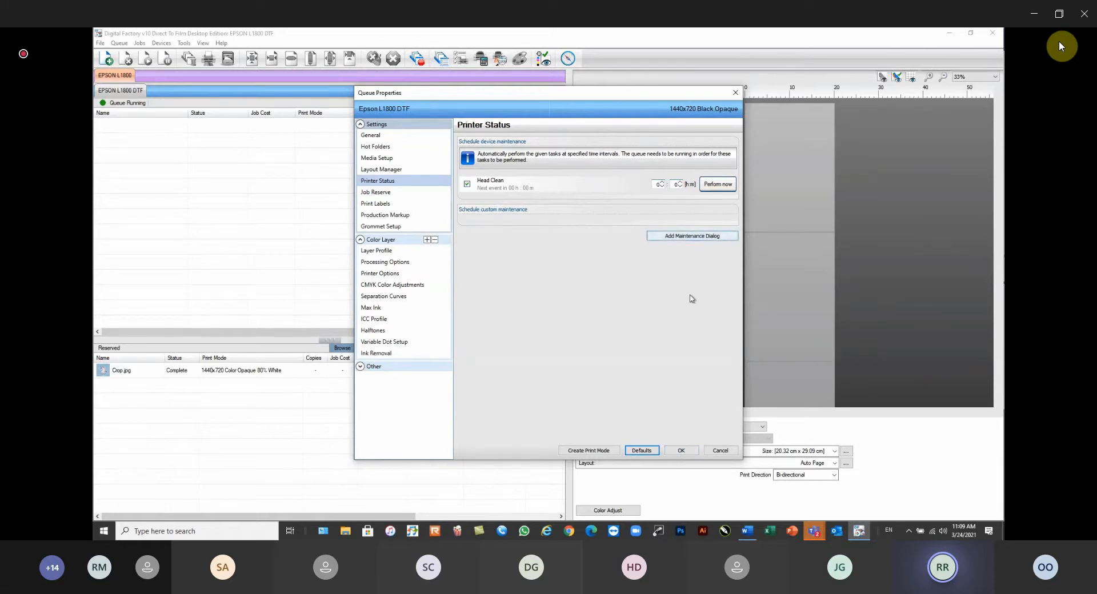
Draft a maintenance notice repeating every 0 days 4 hours, with caption "Shake Ink" and prompt "Shake Ink Tank", and discard it
left_click(686, 237)
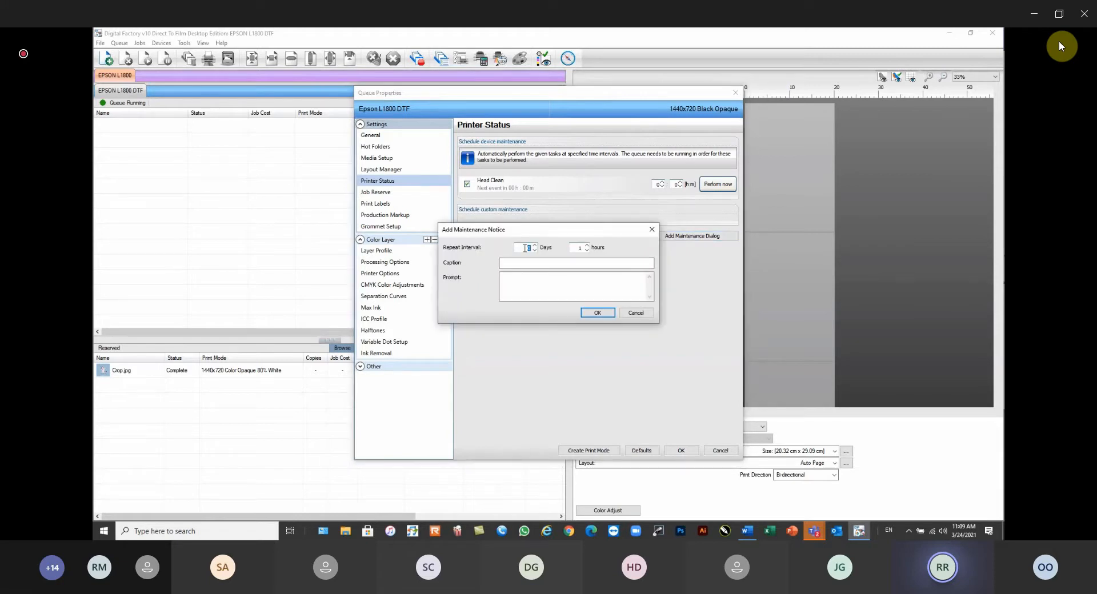
type("4")
double_click(525, 248)
double_click(581, 248)
left_click(538, 262)
key("Tab")
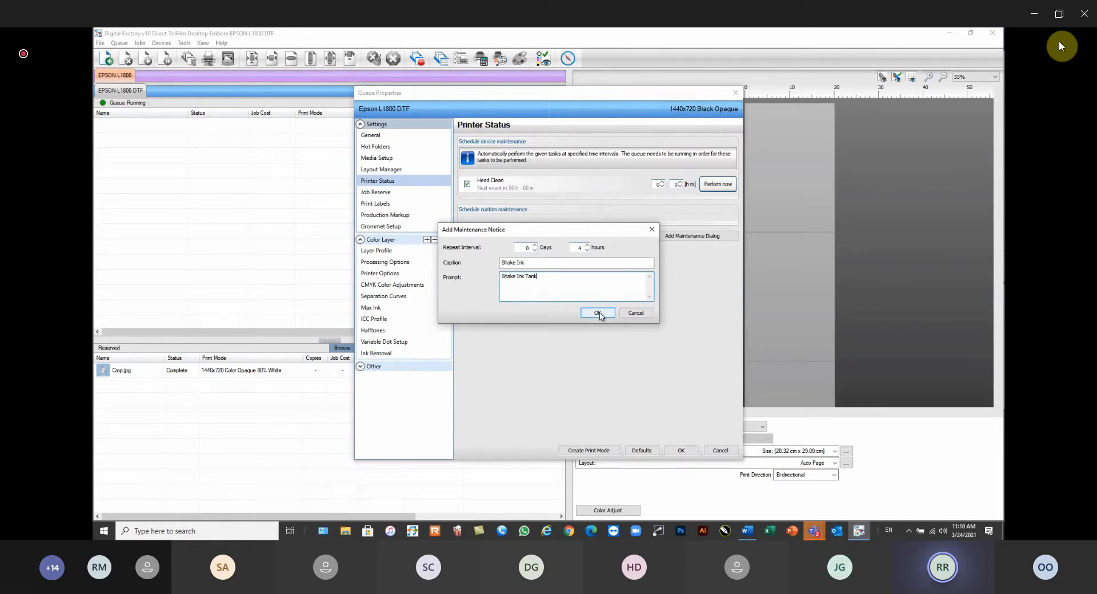
left_click(640, 314)
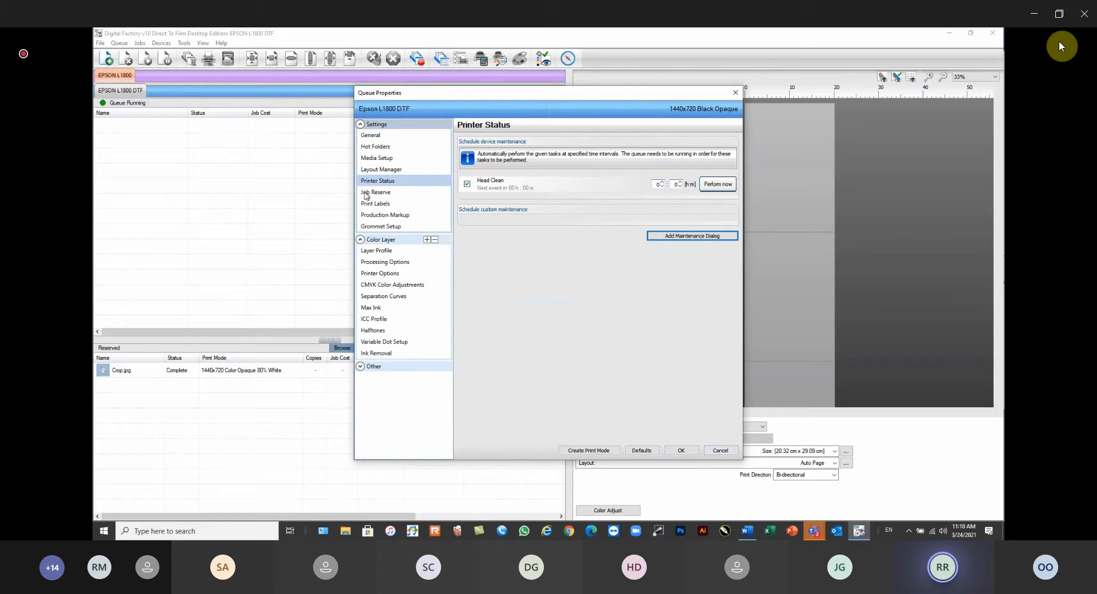
Disable the scheduled Head Clean and accept the queue properties
left_click(467, 184)
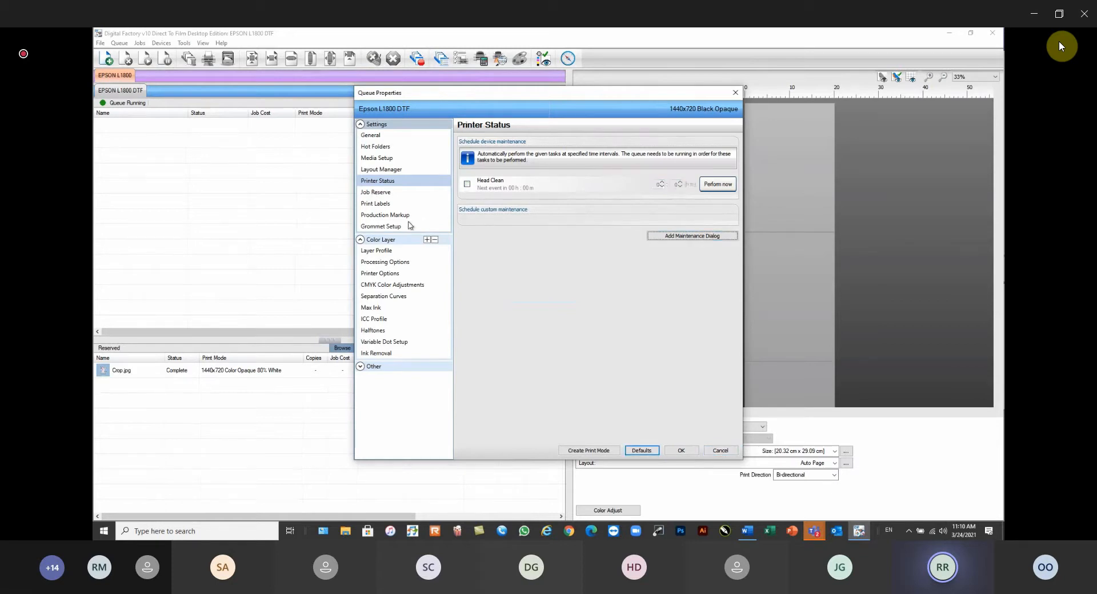
left_click(682, 451)
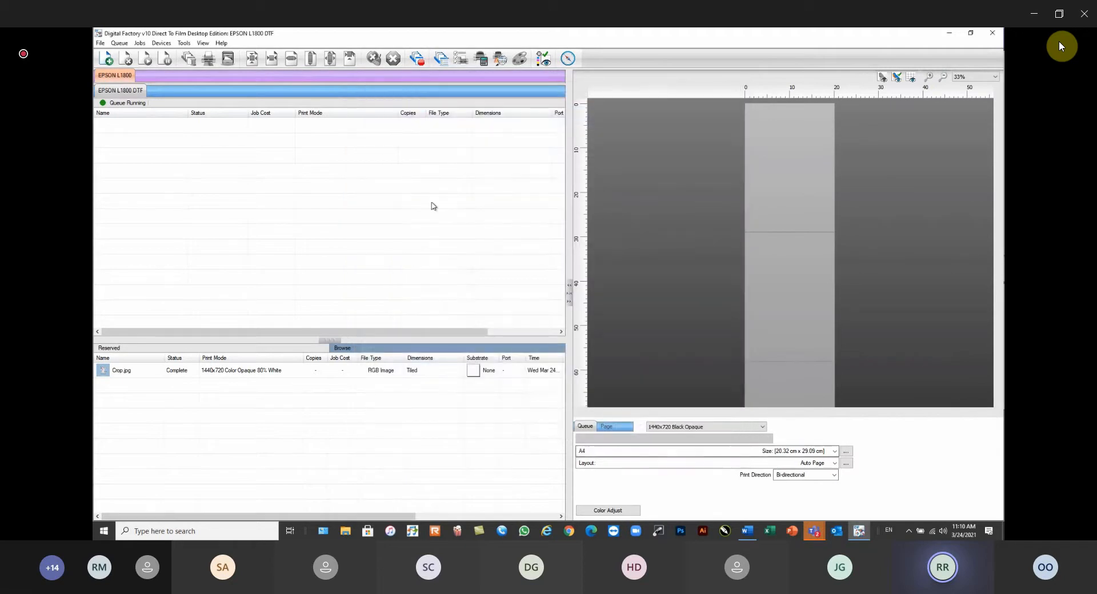
In the Queue Manager, set the EPSON L1800 DTF queue's port to EPSONL1800 Series_USB001 and close the manager
left_click(460, 59)
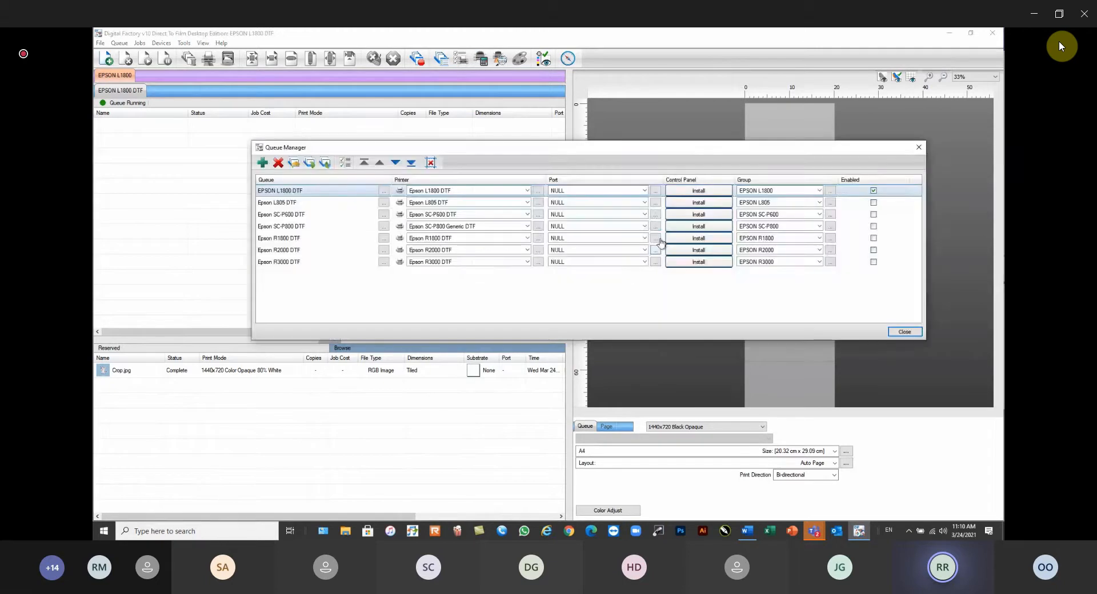
left_click(645, 190)
left_click(615, 215)
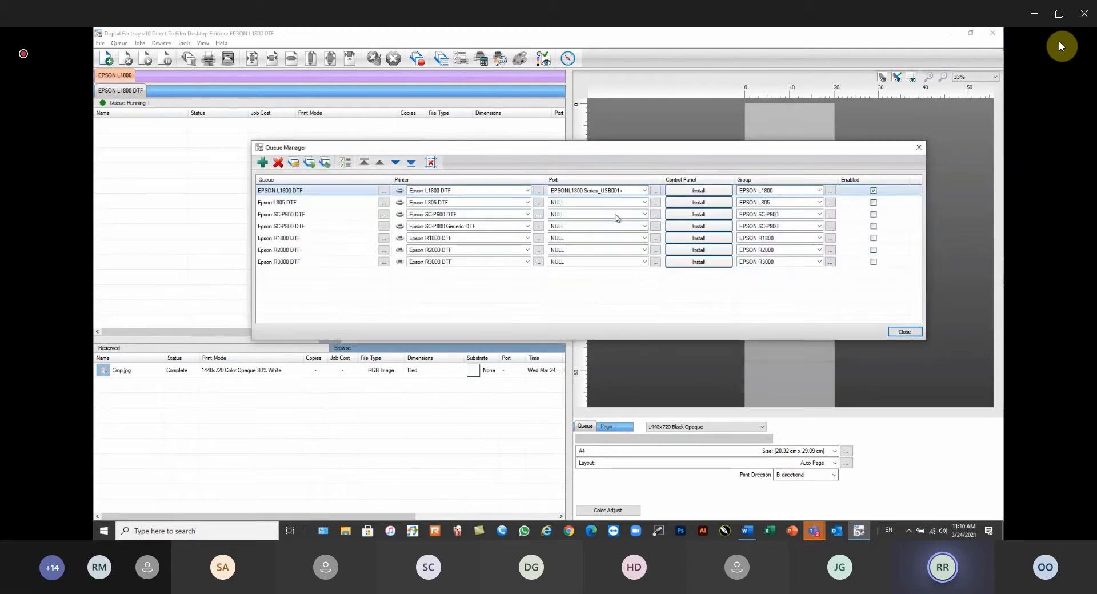
left_click(905, 332)
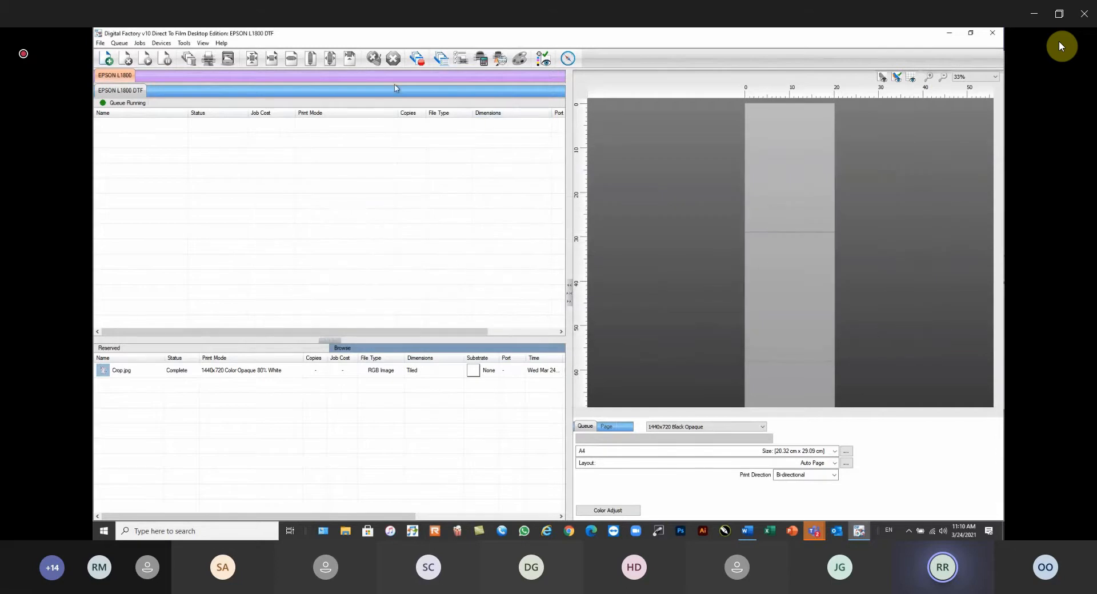
Examine the Epson L1800 DTF device properties with its status, maintenance commands and ink levels, and close them
left_click(460, 60)
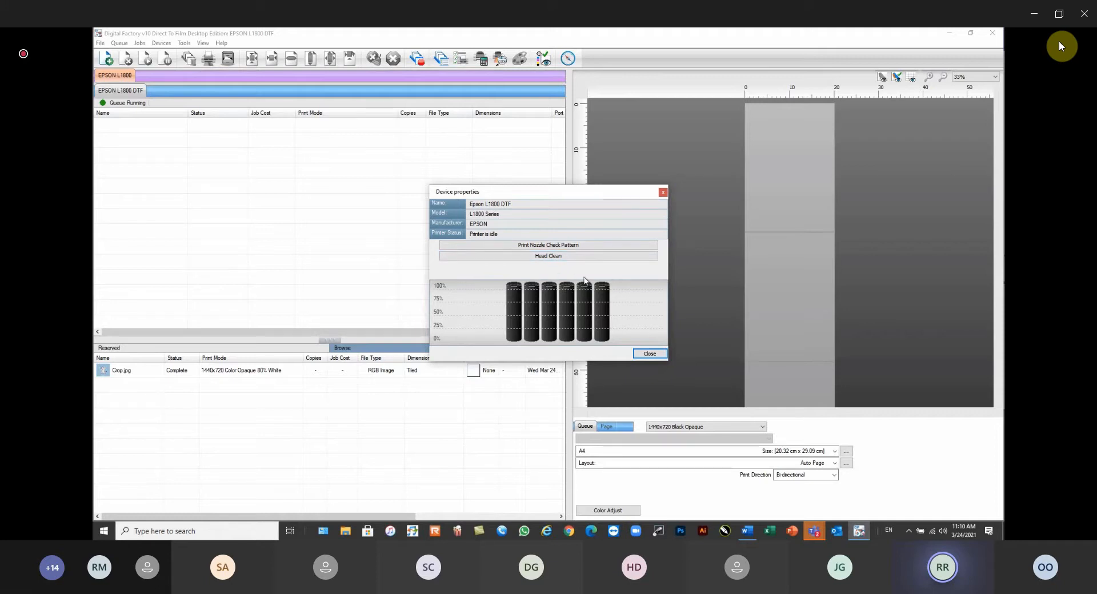
left_click_drag(530, 192, 531, 186)
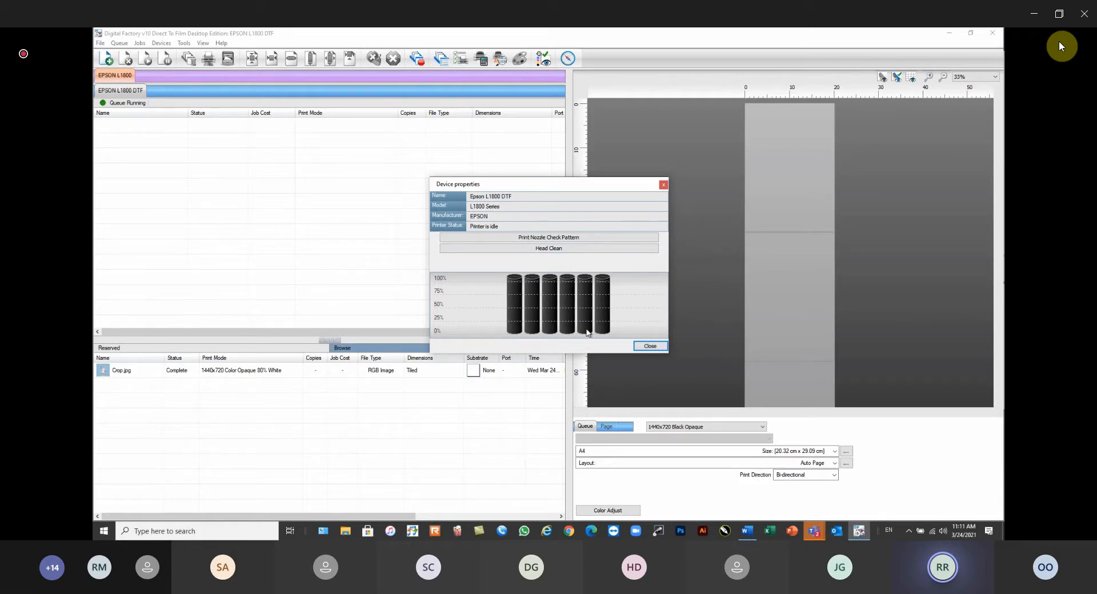
left_click(649, 346)
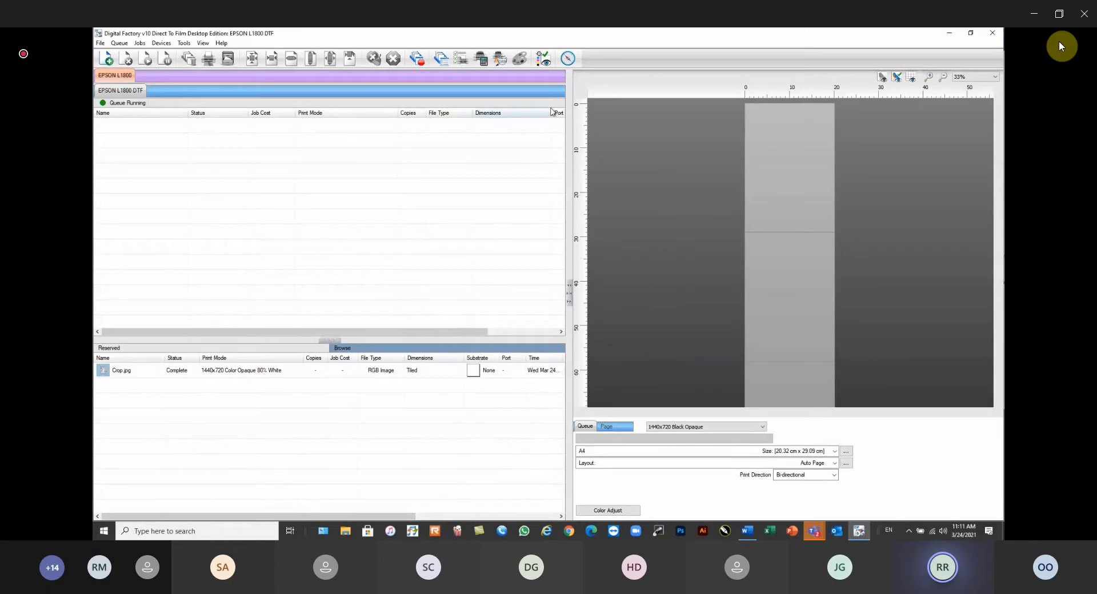
Open the Compass user guide, dismiss its security warning, and arrange it beside a reduced Digital Factory window
left_click(570, 60)
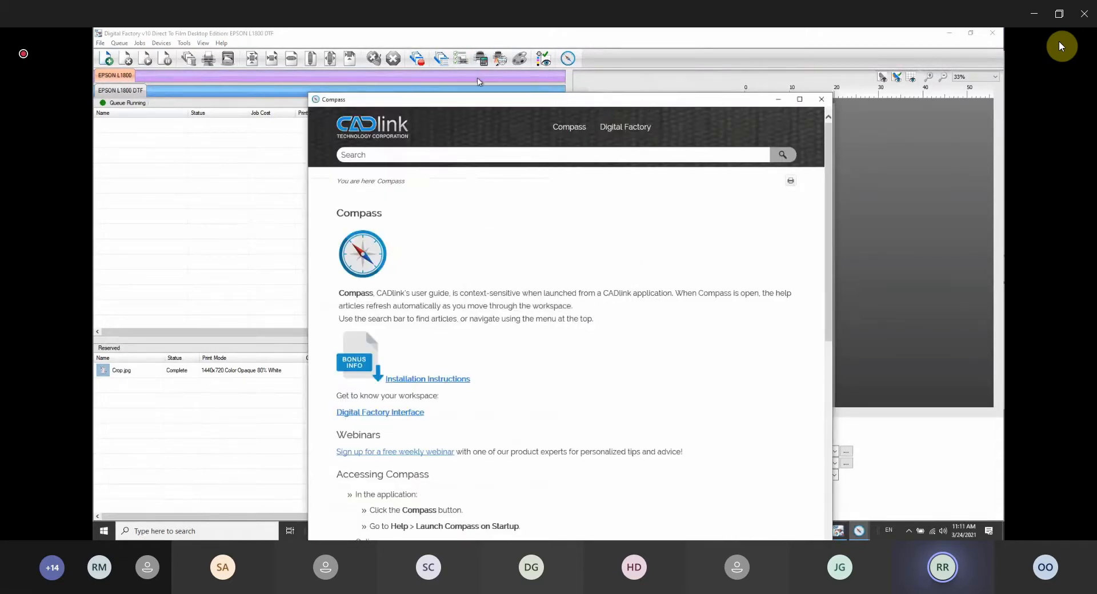
left_click(692, 42)
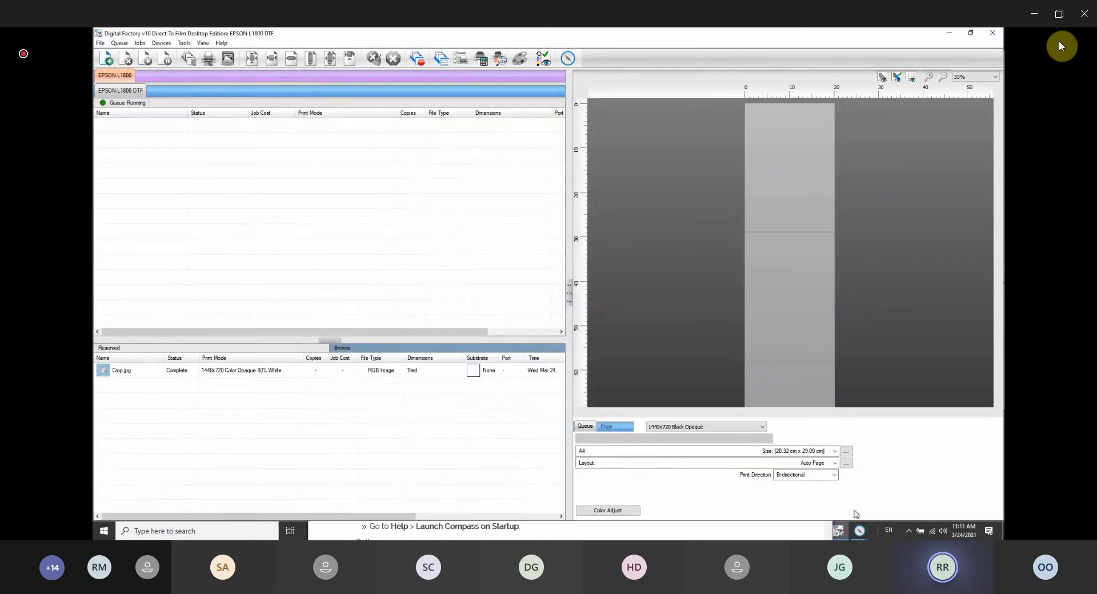
mouse_move(860, 534)
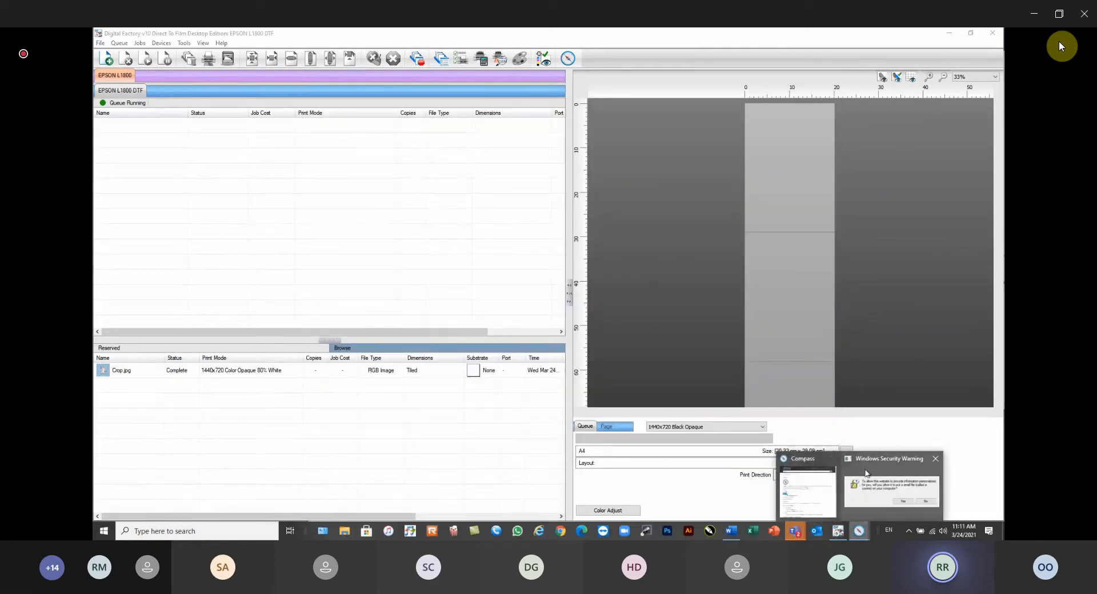
left_click(896, 466)
left_click(568, 297)
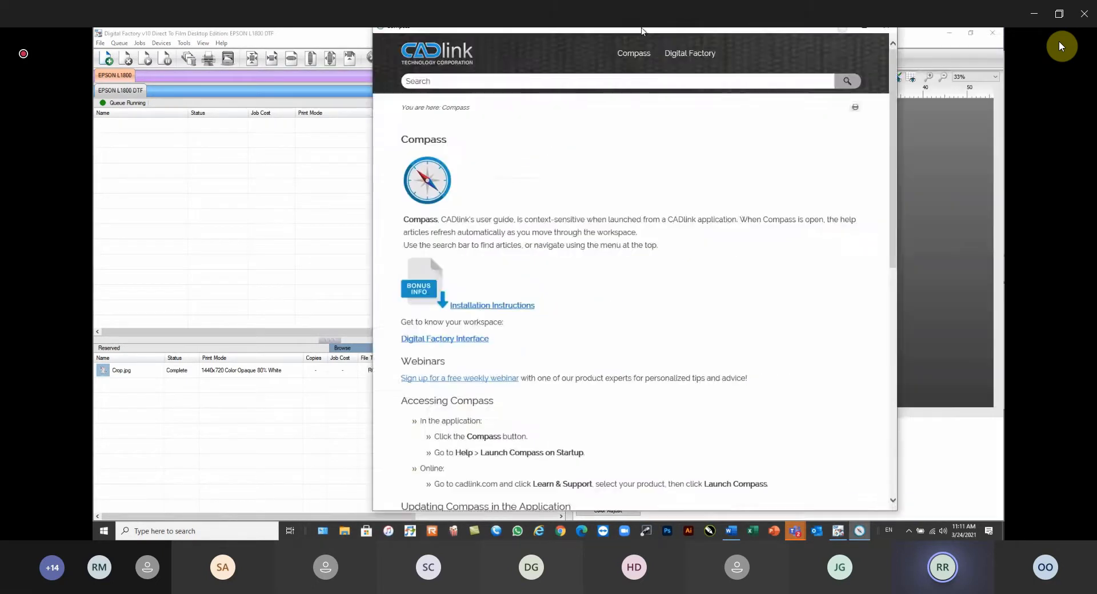
left_click(969, 34)
left_click_drag(643, 90, 809, 48)
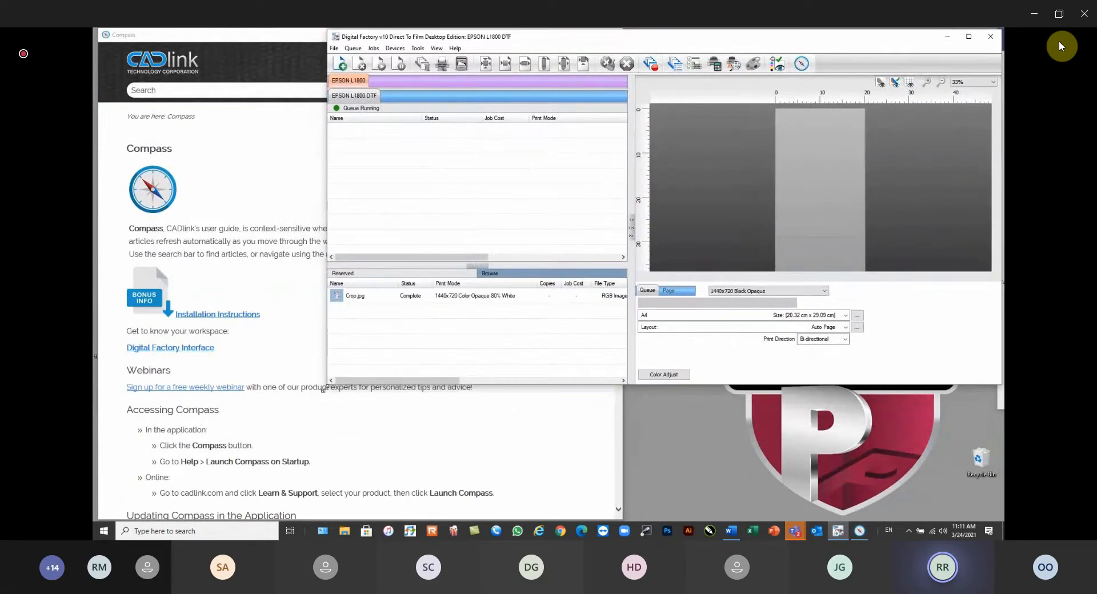
Set the queue media to Envelope 10 and the print mode to 1440x720 Black Rasterized with Stripes while consulting the matching Compass articles
left_click(715, 316)
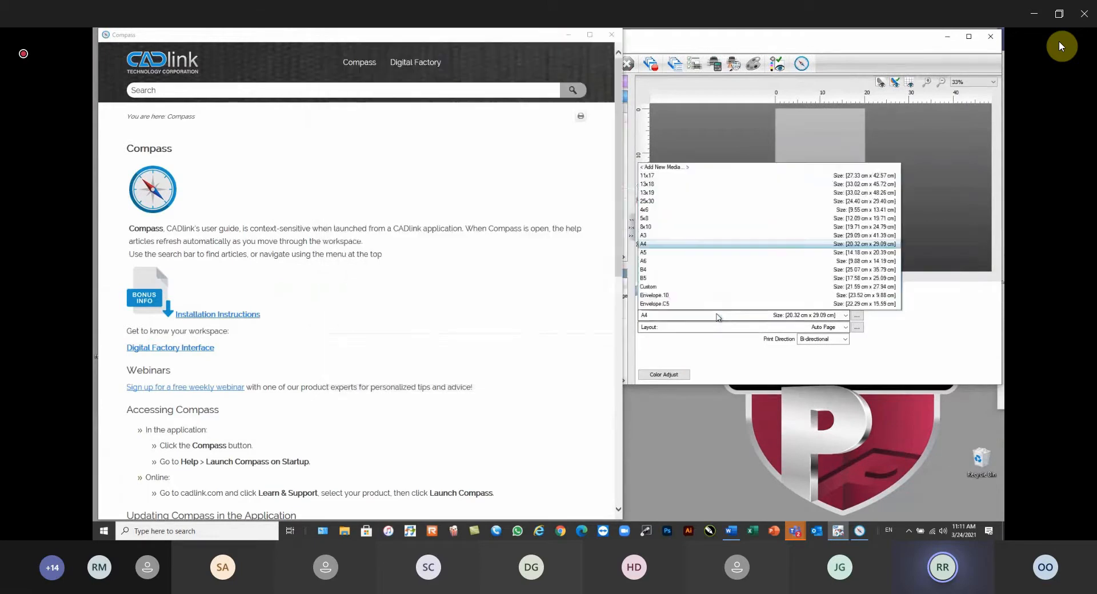
left_click(692, 222)
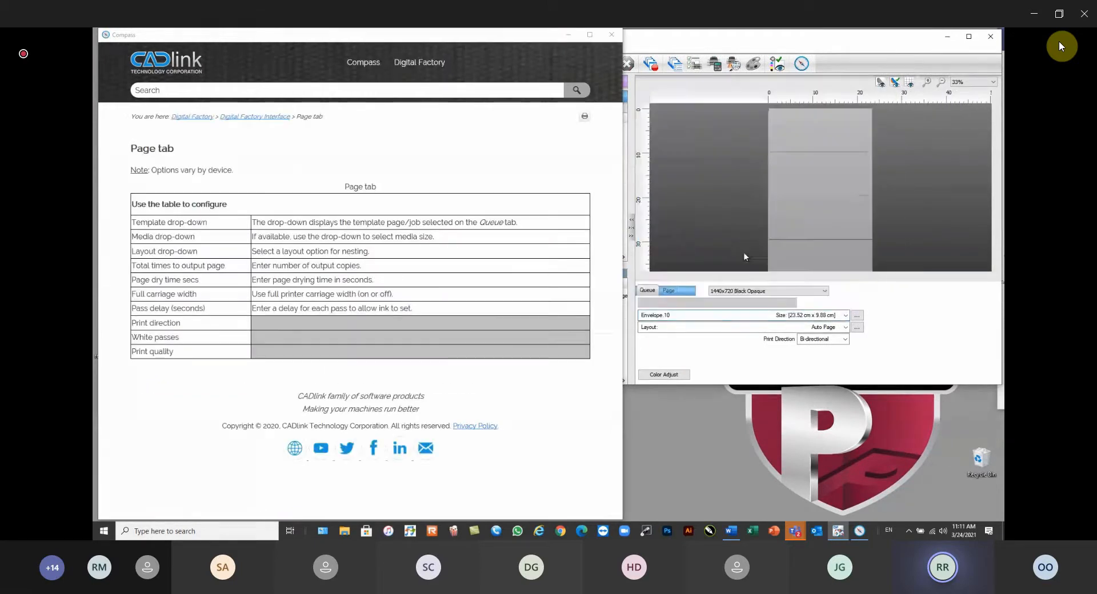
left_click(775, 295)
left_click(760, 331)
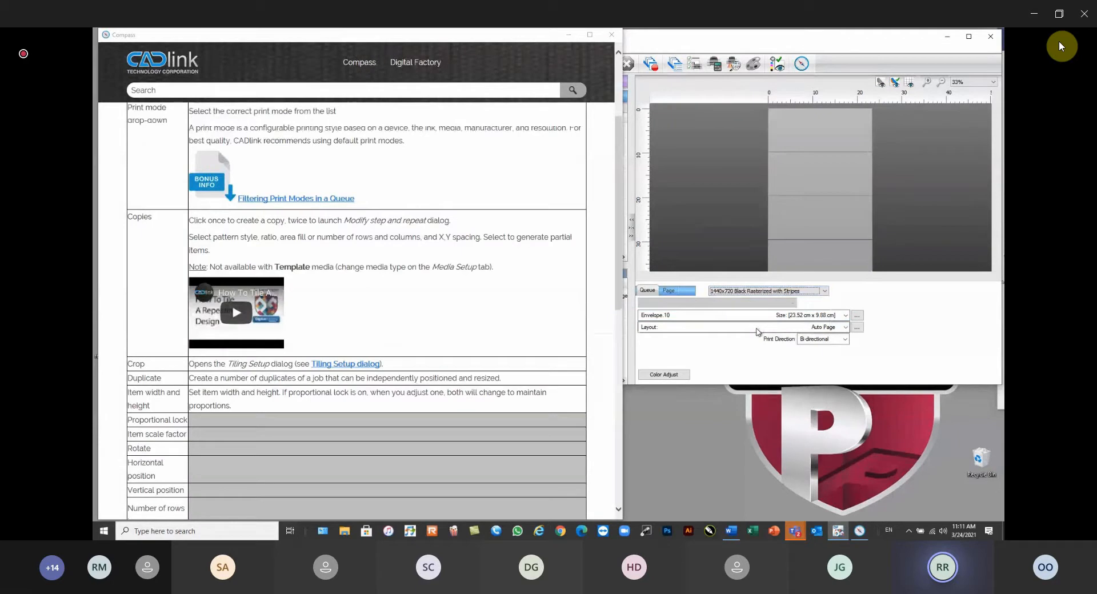
left_click(723, 170)
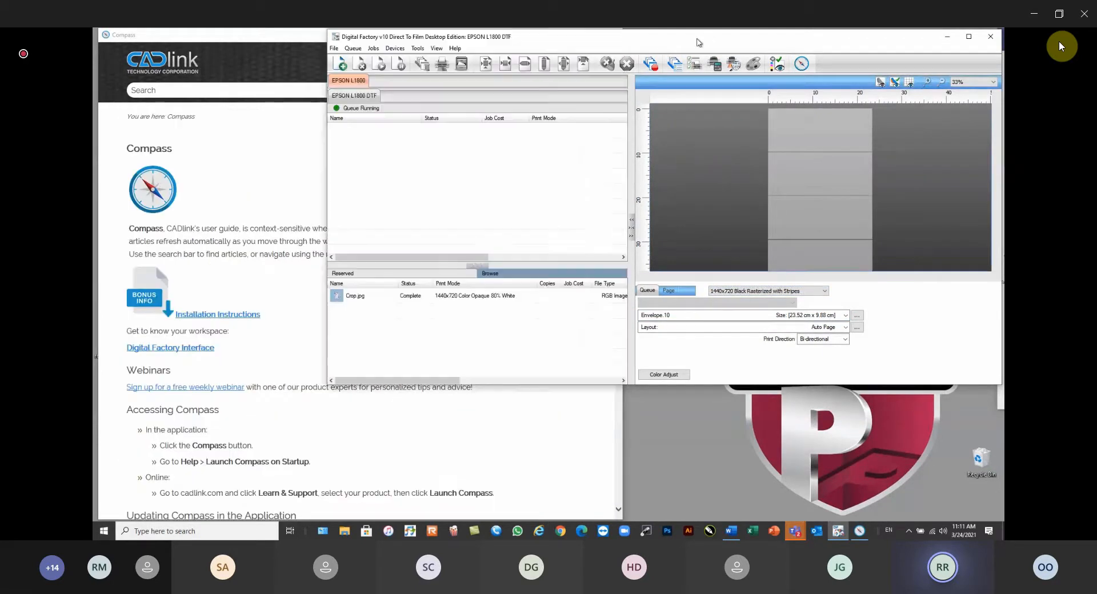
Narrow the Compass window and consult its Queues and Costing articles, opening and closing the queue's costing properties
left_click(490, 183)
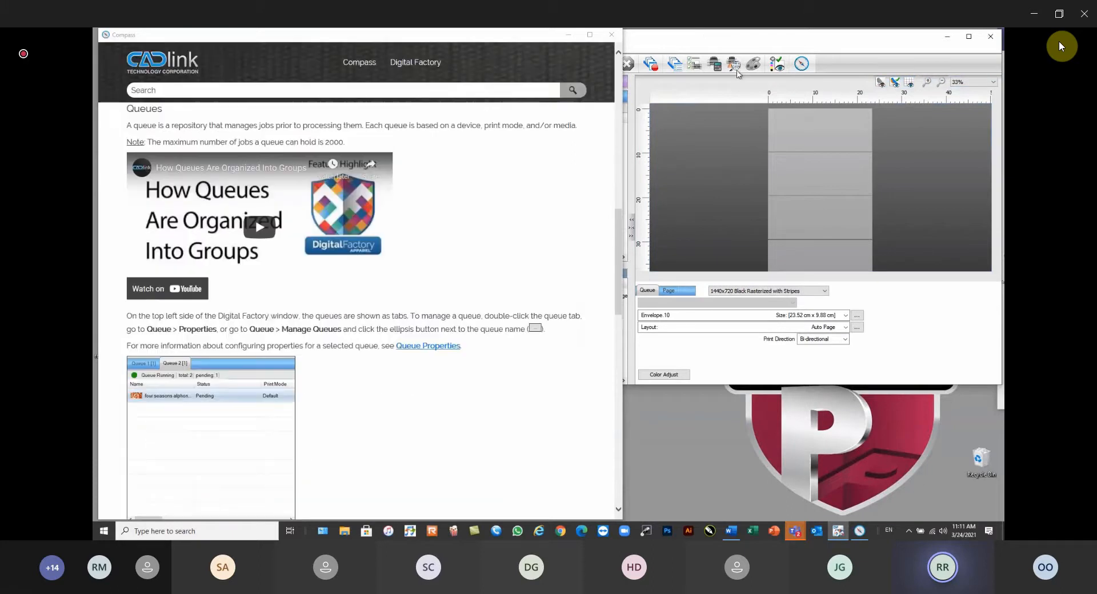
left_click_drag(706, 41, 706, 54)
left_click_drag(625, 210, 469, 211)
left_click(560, 347)
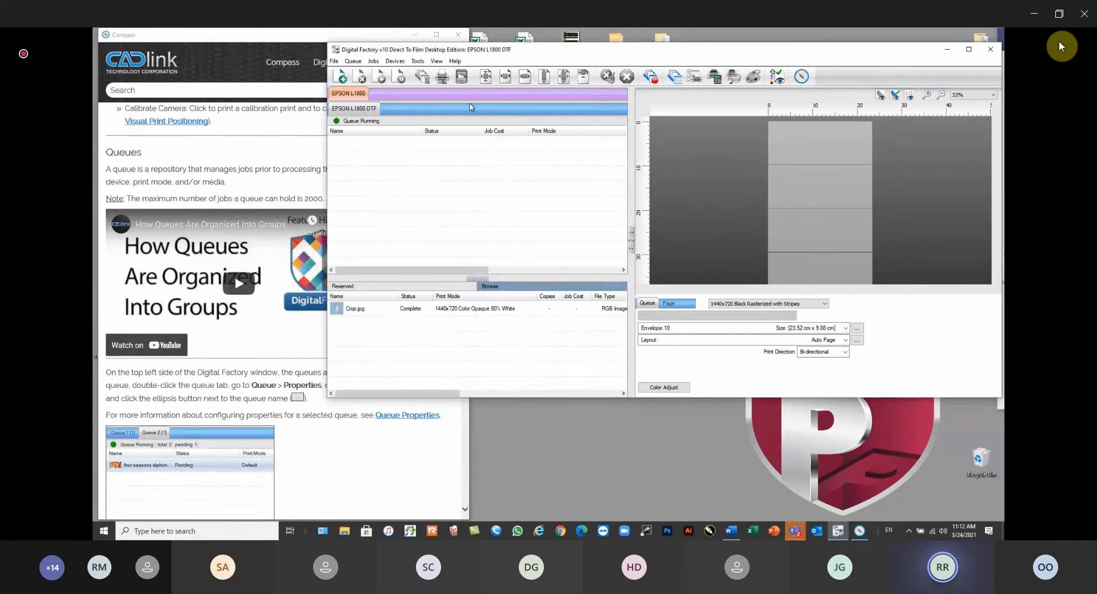
left_click(715, 82)
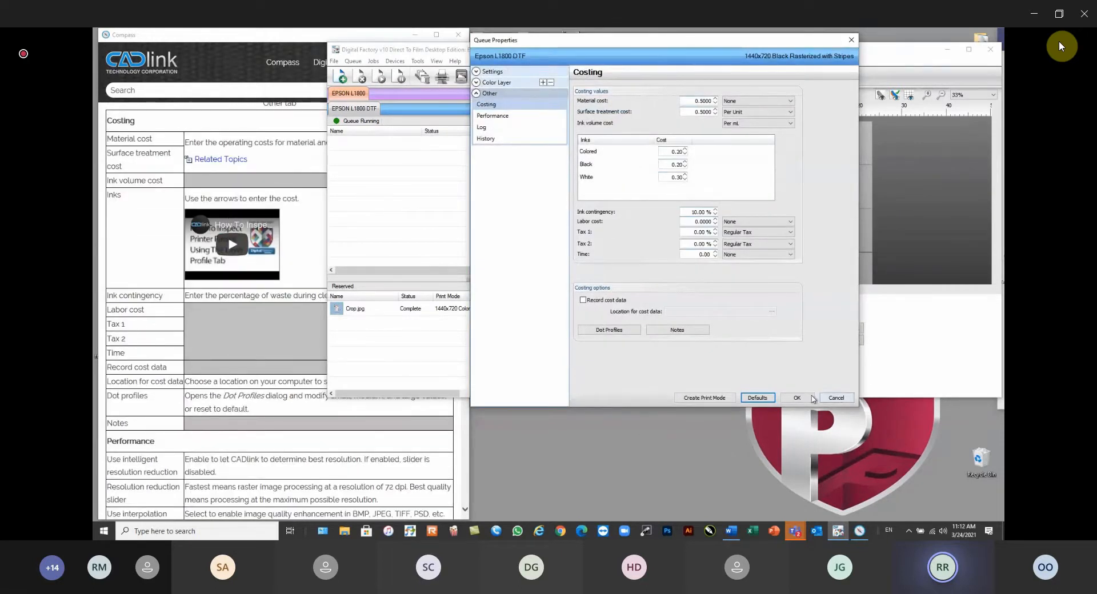
left_click(811, 398)
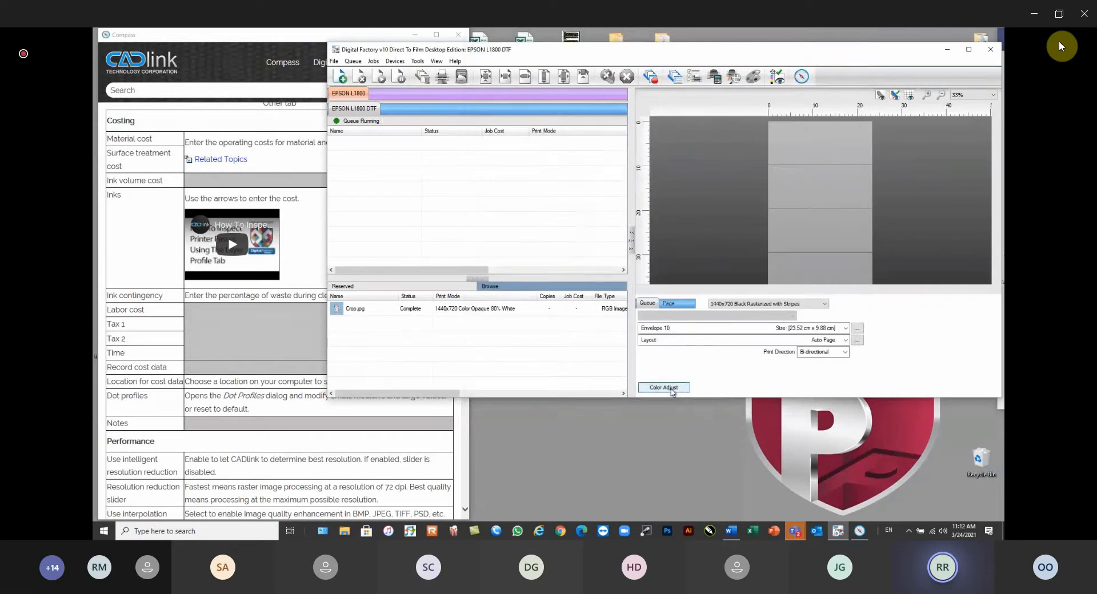
Examine the Easy Color Adjustments settings alongside their Compass article, close Compass, and cancel the adjustments
left_click(671, 388)
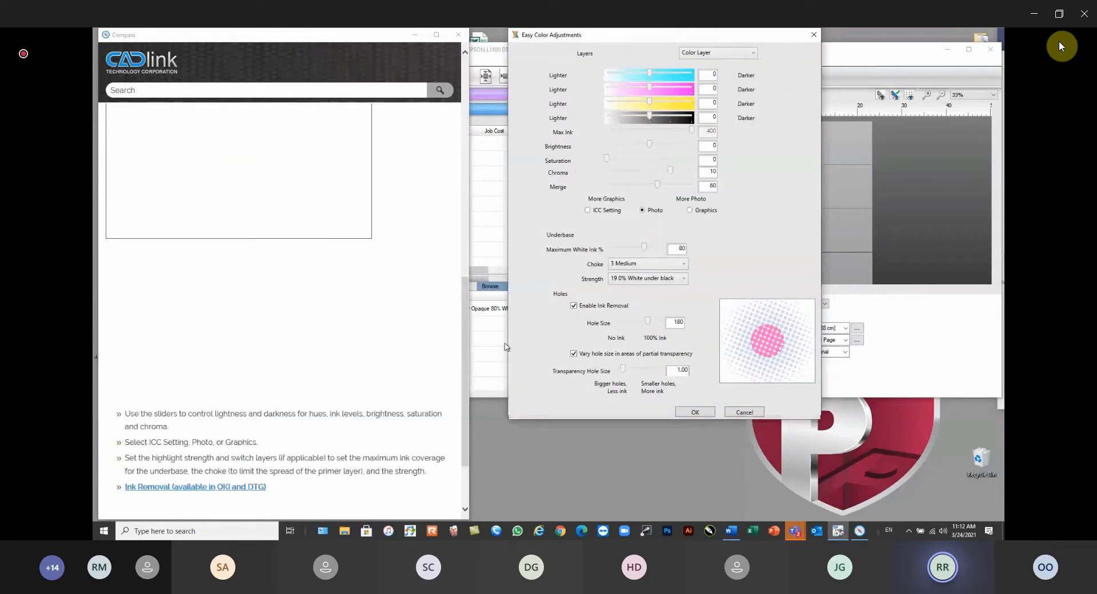
scroll(320, 268, "up", 1)
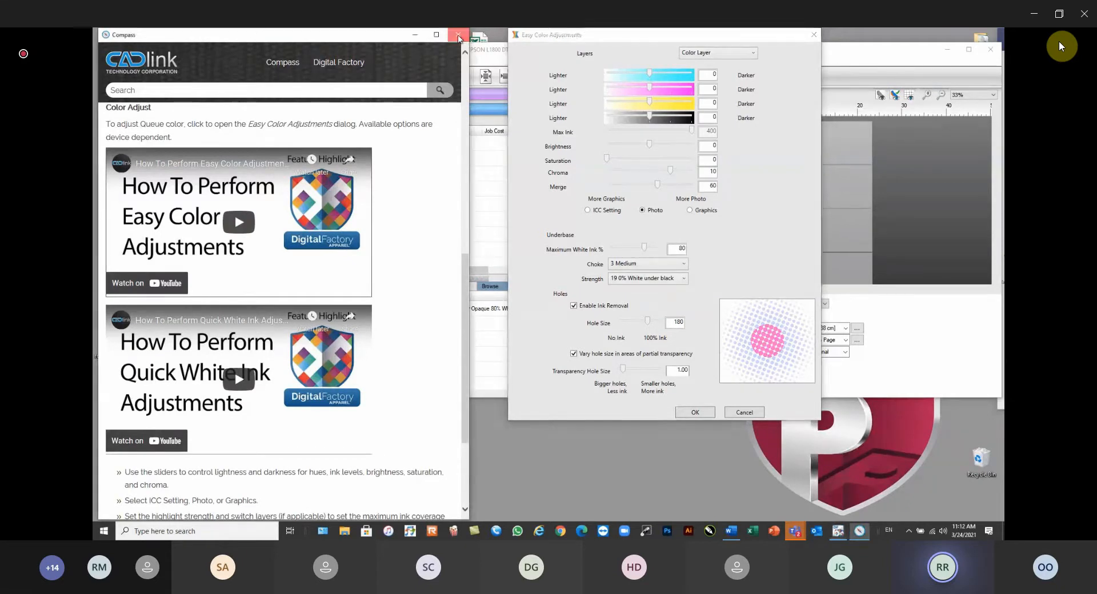
left_click(458, 36)
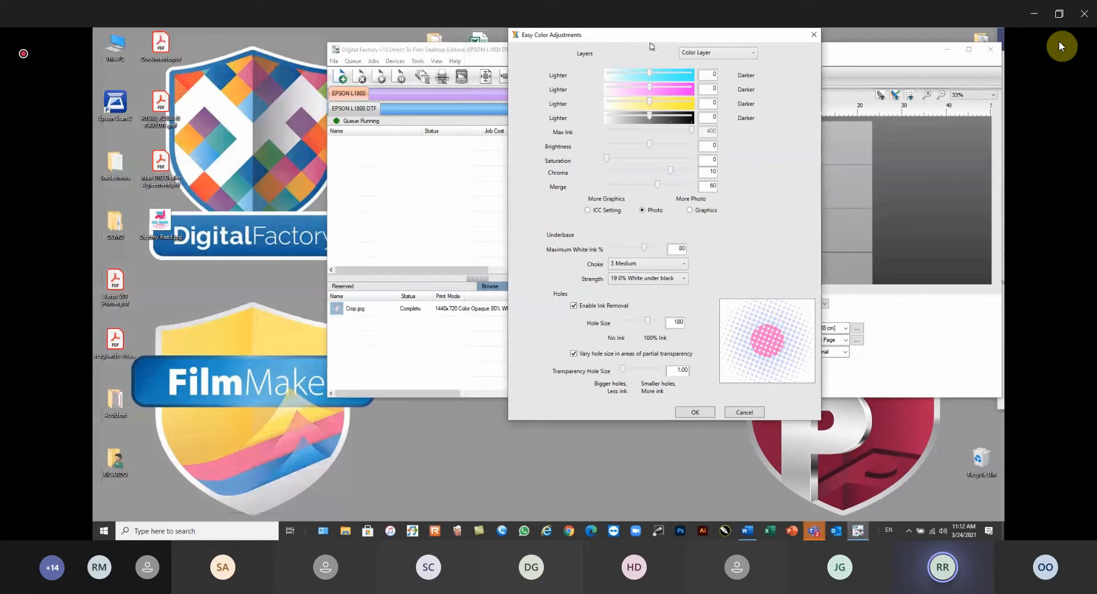
left_click(744, 412)
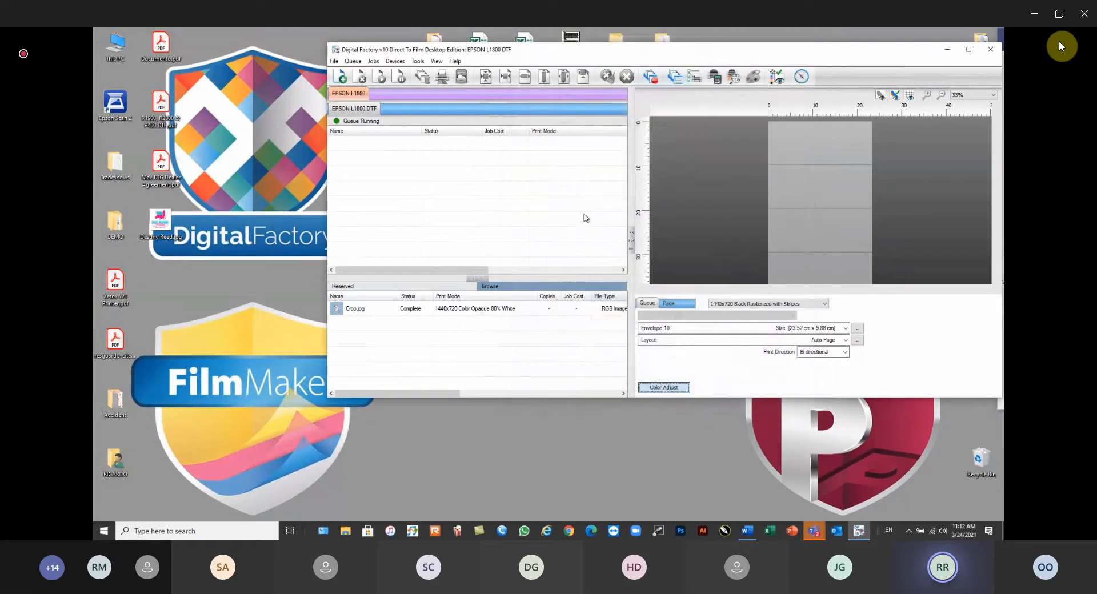
Maximize the Digital Factory window and set the queue's media to A3 and its print mode to 1440x720 Color Opaque
left_click(968, 49)
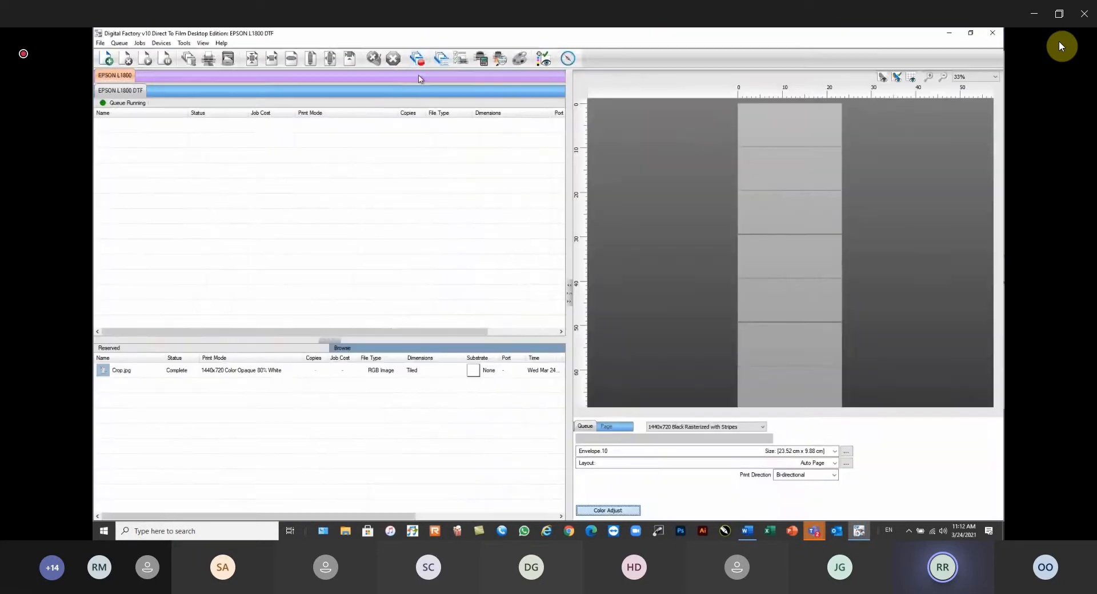
left_click(774, 152)
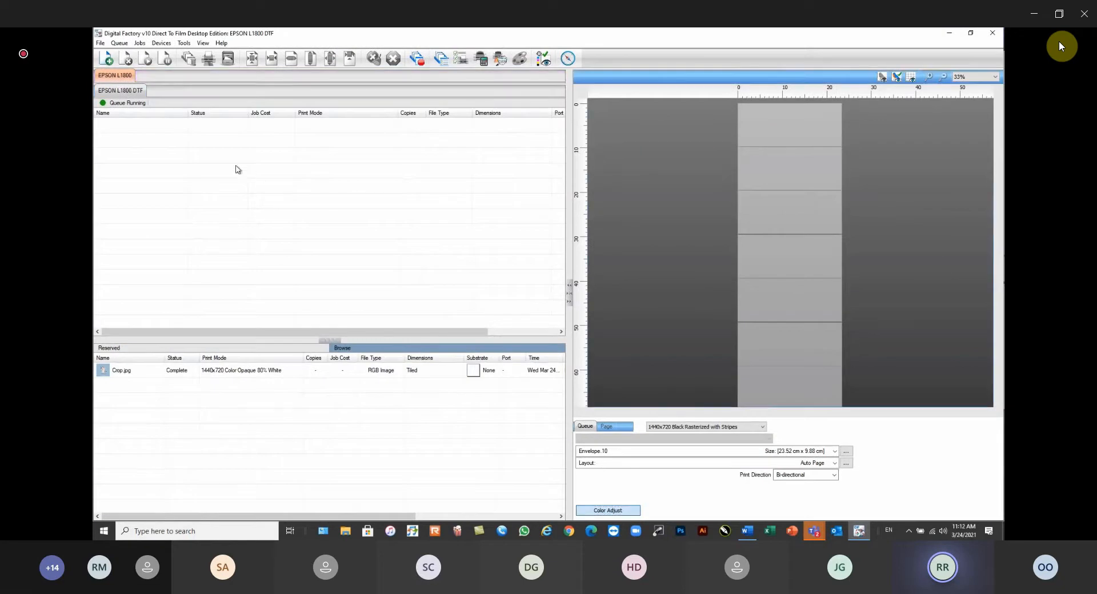
left_click(630, 452)
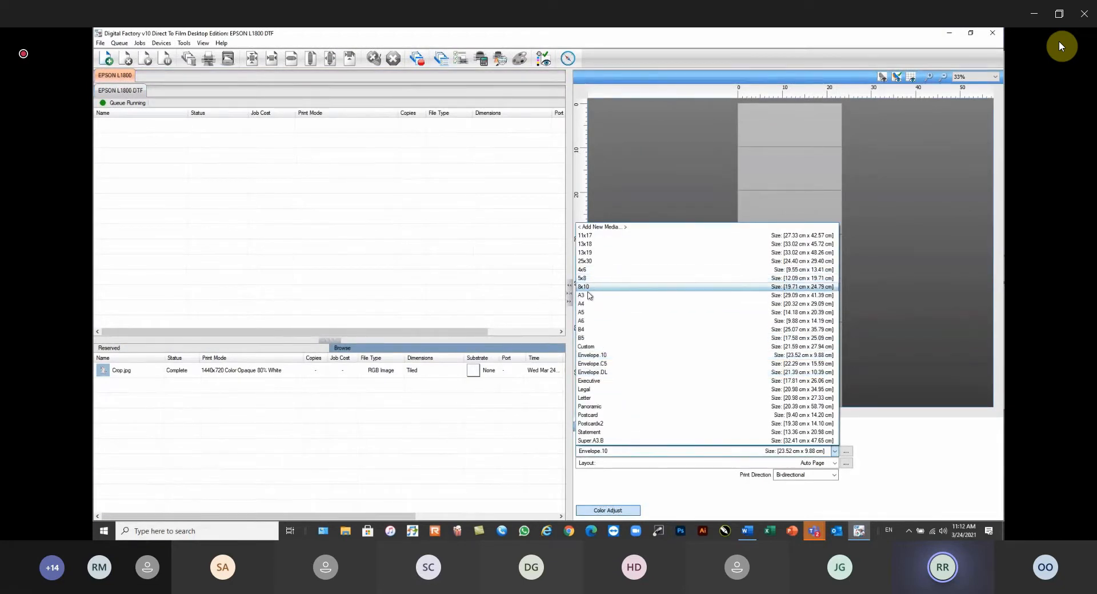
left_click(589, 296)
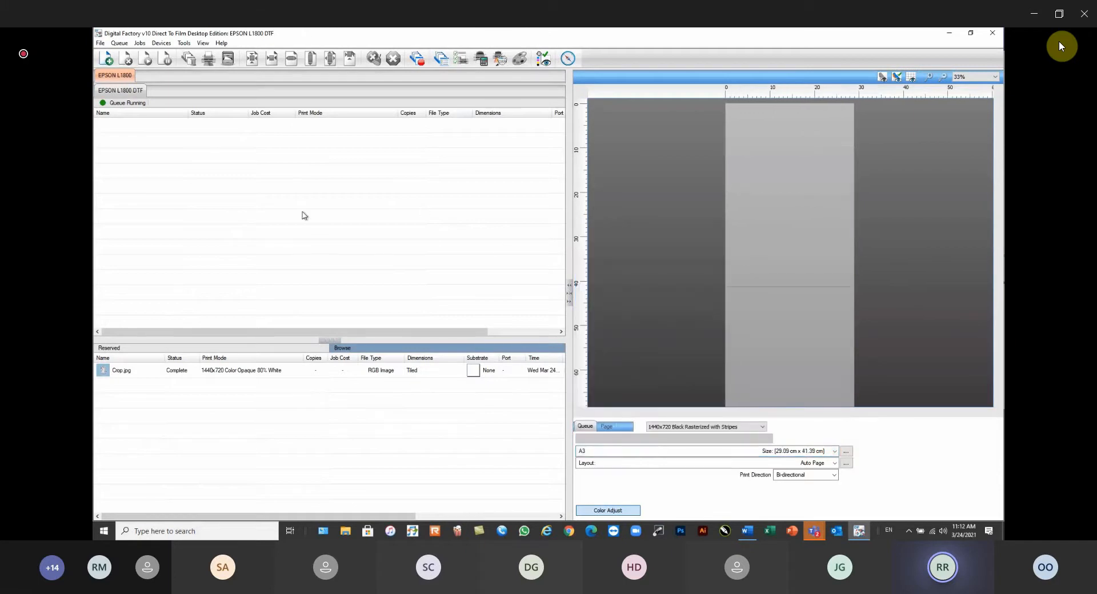
left_click(701, 427)
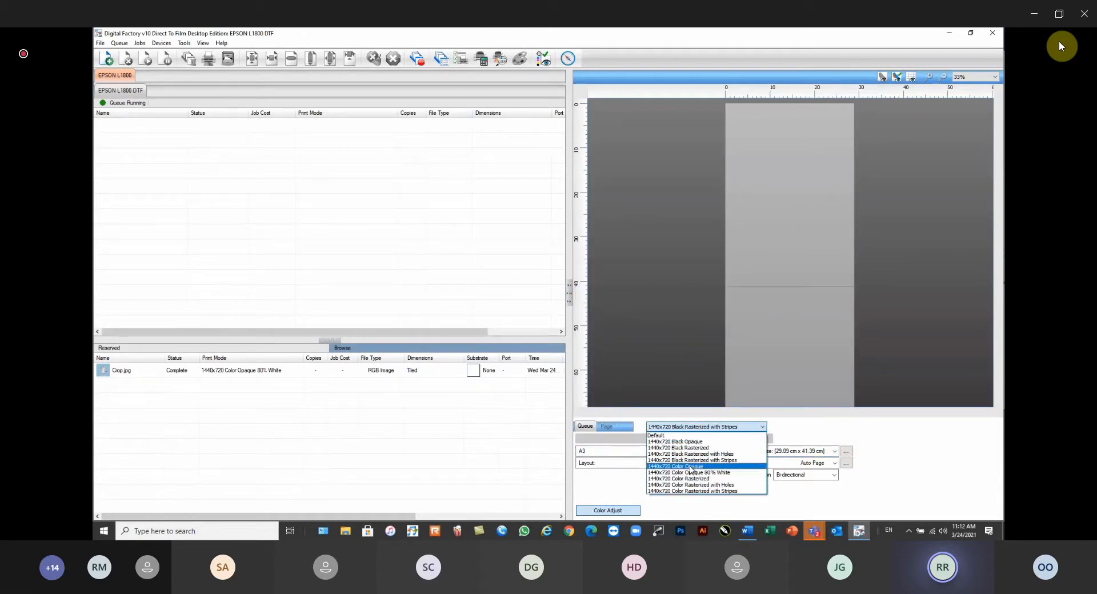
left_click(690, 467)
Import Evil Mahi Mahi.jpg, Fluers Du Mal.png, Halloween3.png, karate-kid-rudi-chaw.jpg, one-piece-anime-transparent.png, Supersize.tif, marvel-mask-iron.png and Goku1.png into the queue
left_click(107, 59)
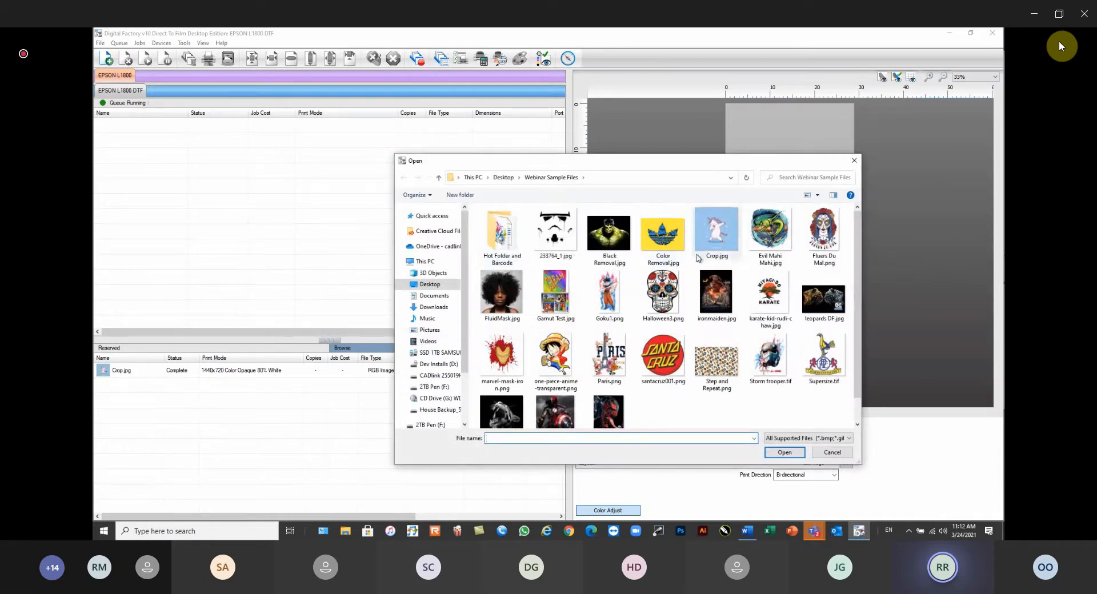
left_click(825, 361)
left_click(555, 357, "ctrl")
left_click(503, 357, "ctrl")
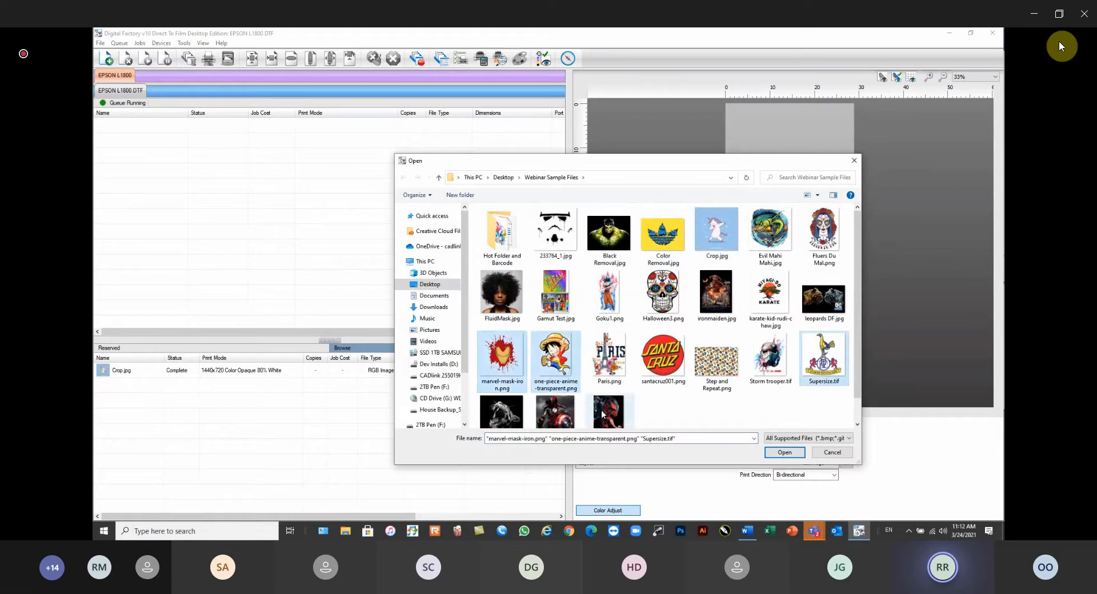
left_click(608, 321, "ctrl")
left_click(662, 297, "ctrl")
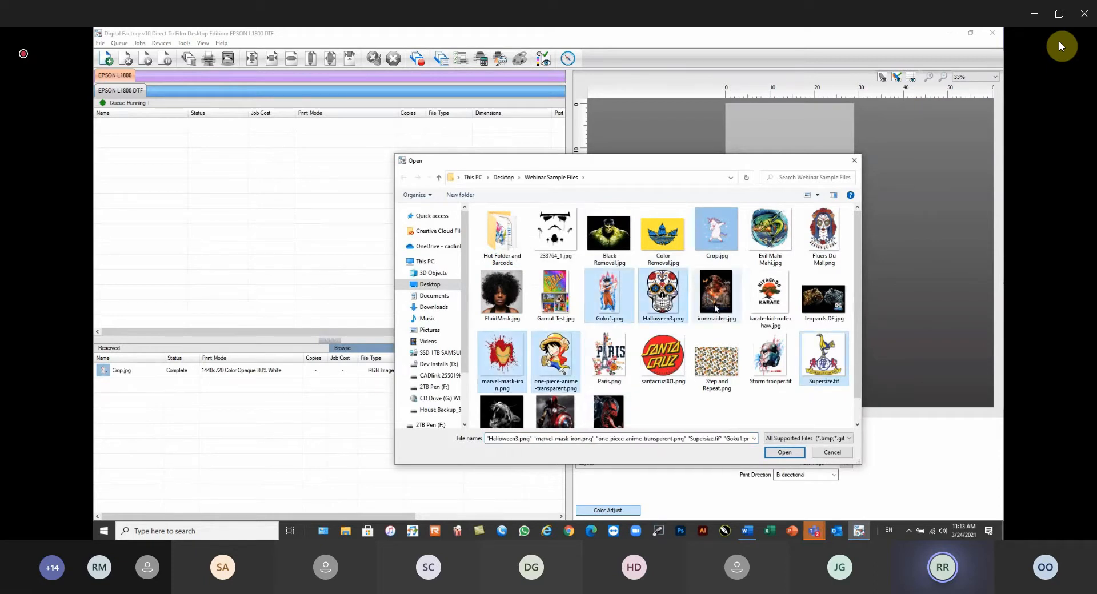
left_click(770, 294, "ctrl")
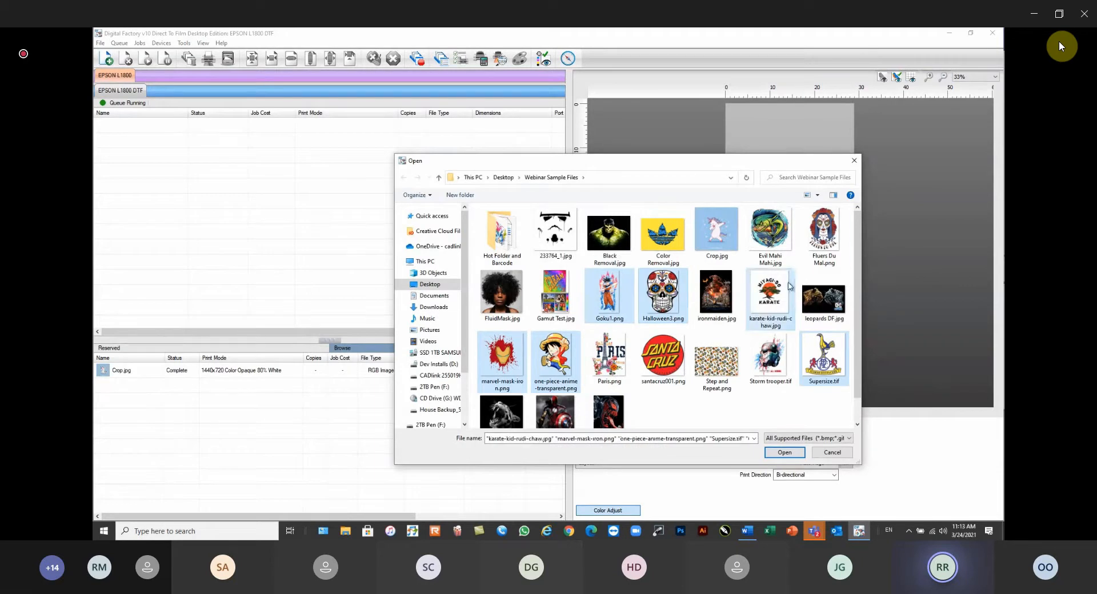
left_click(824, 231, "ctrl")
left_click(769, 231, "ctrl")
left_click(770, 357, "ctrl")
left_click(788, 455)
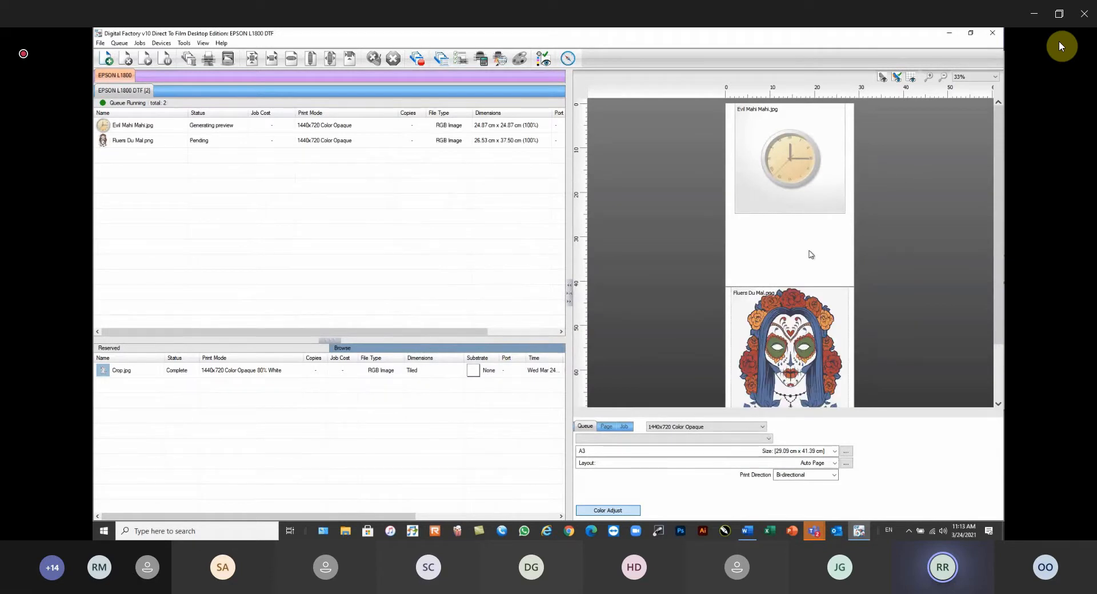
Proportionally resize the Evil Mahi Mahi.jpg job to 8 cm wide and the Fluers Du Mal.png job to 8 cm high
left_click(774, 198)
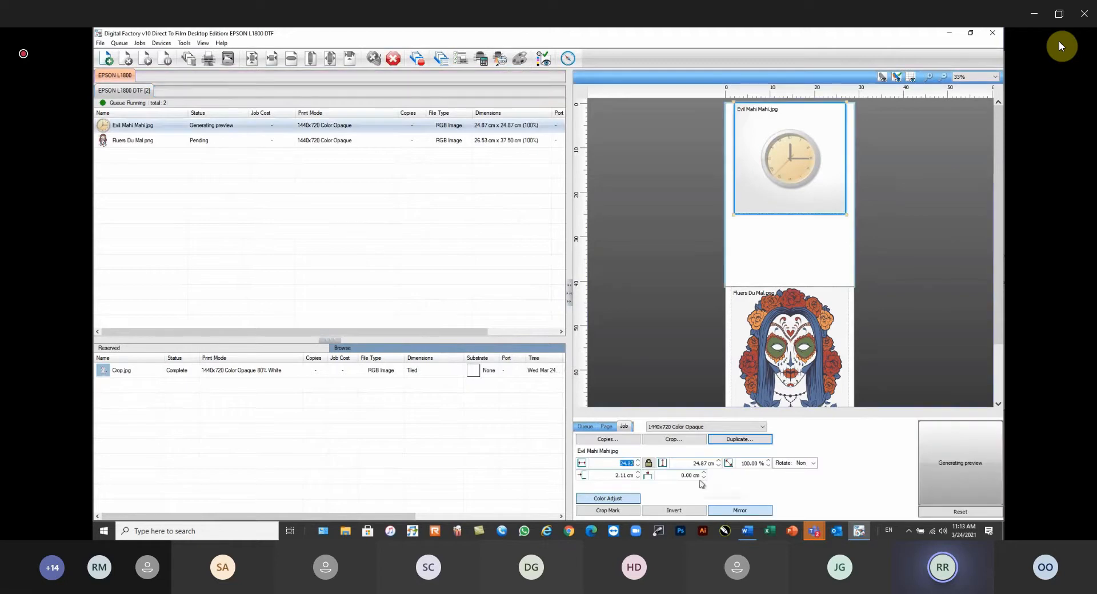
type("8")
key("Return")
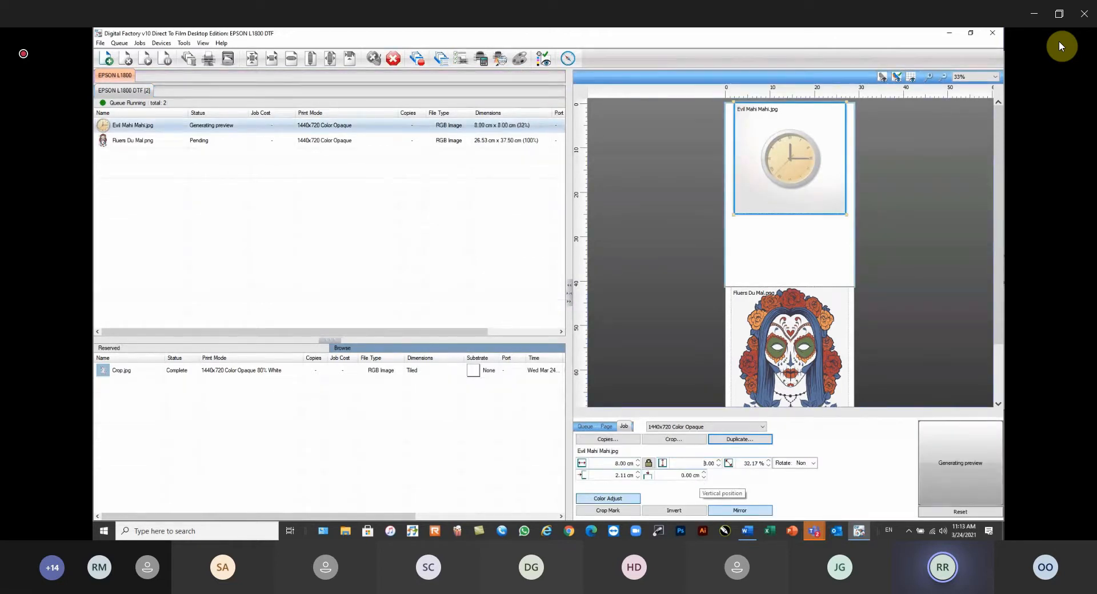
left_click(776, 358)
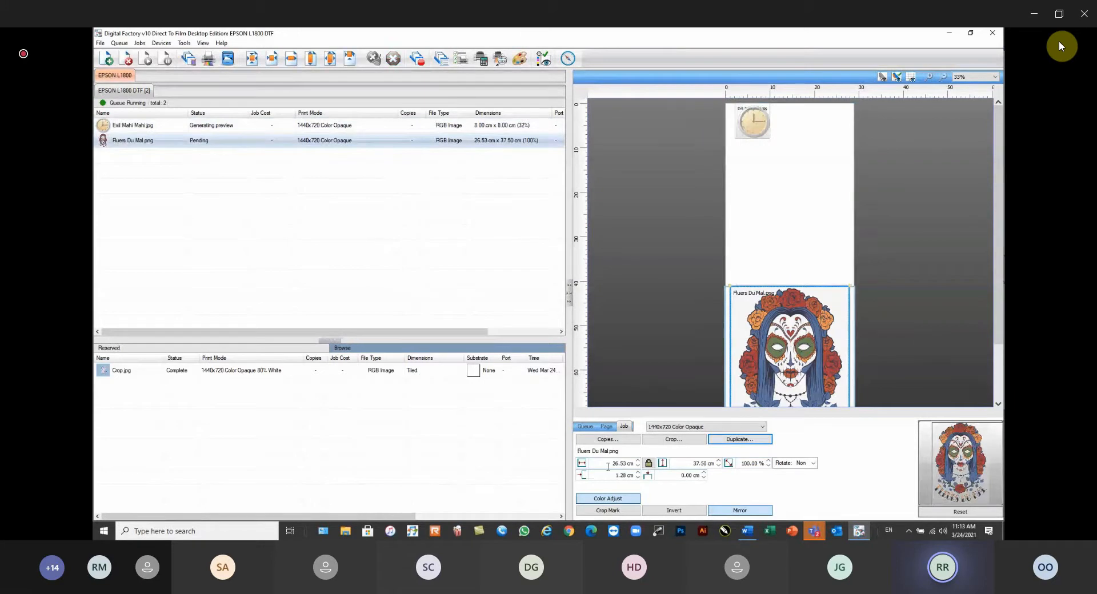
double_click(692, 464)
type("8")
key("Return")
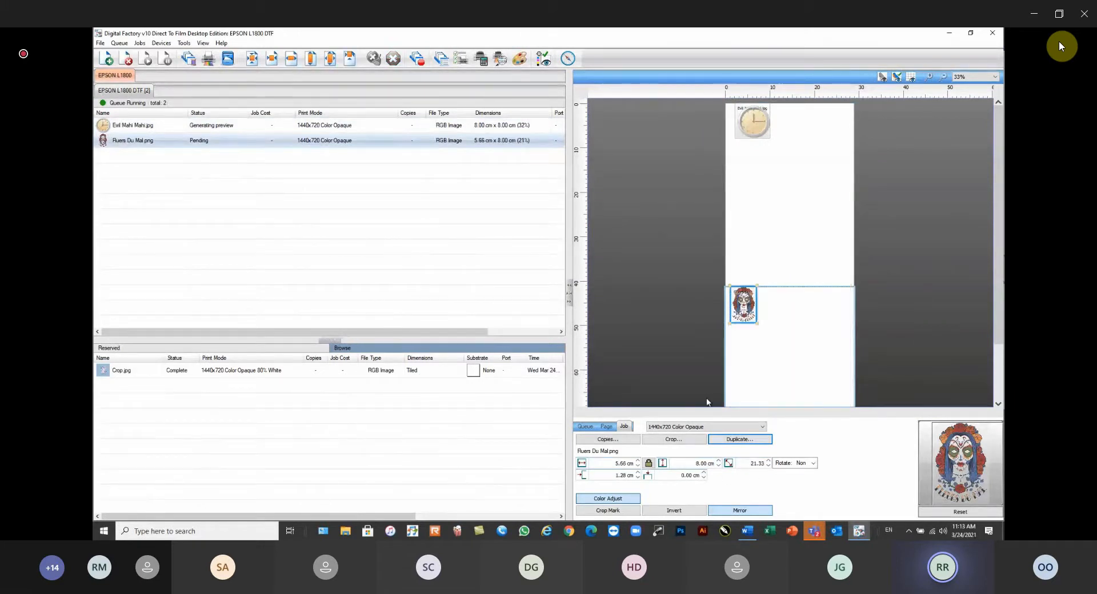
Import santacruz001.png from the Webinar Sample Files folder into the queue
scroll(786, 365, "down", 2)
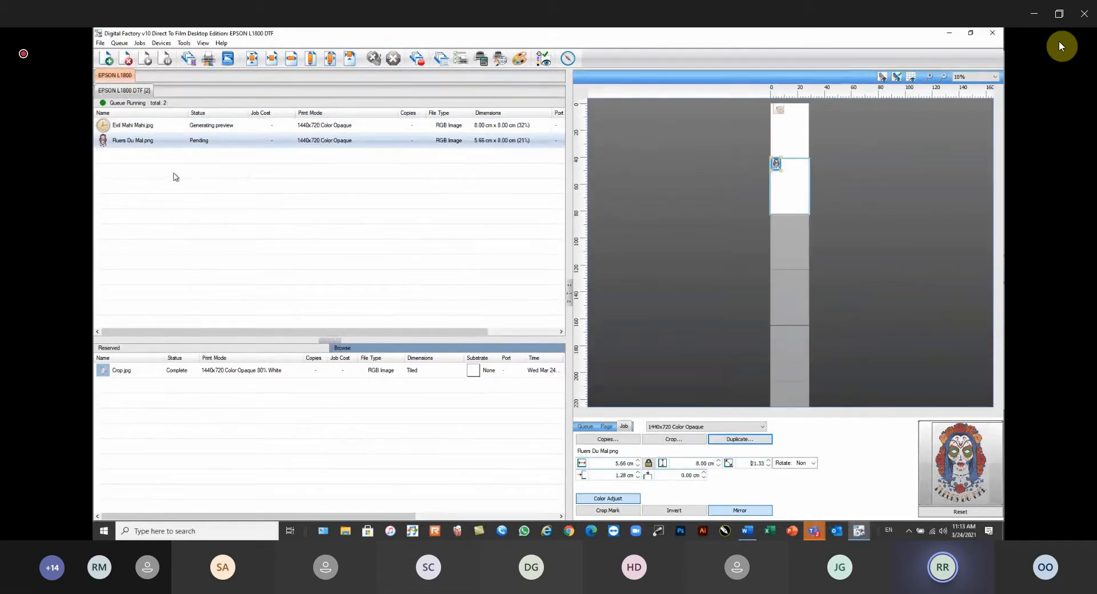
left_click(107, 58)
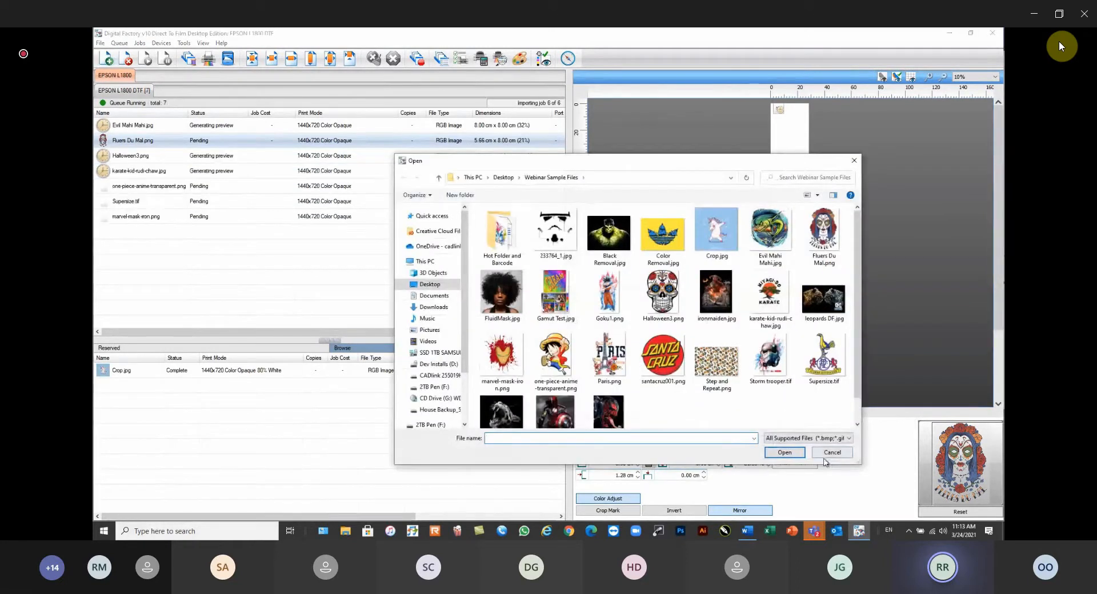
double_click(658, 350)
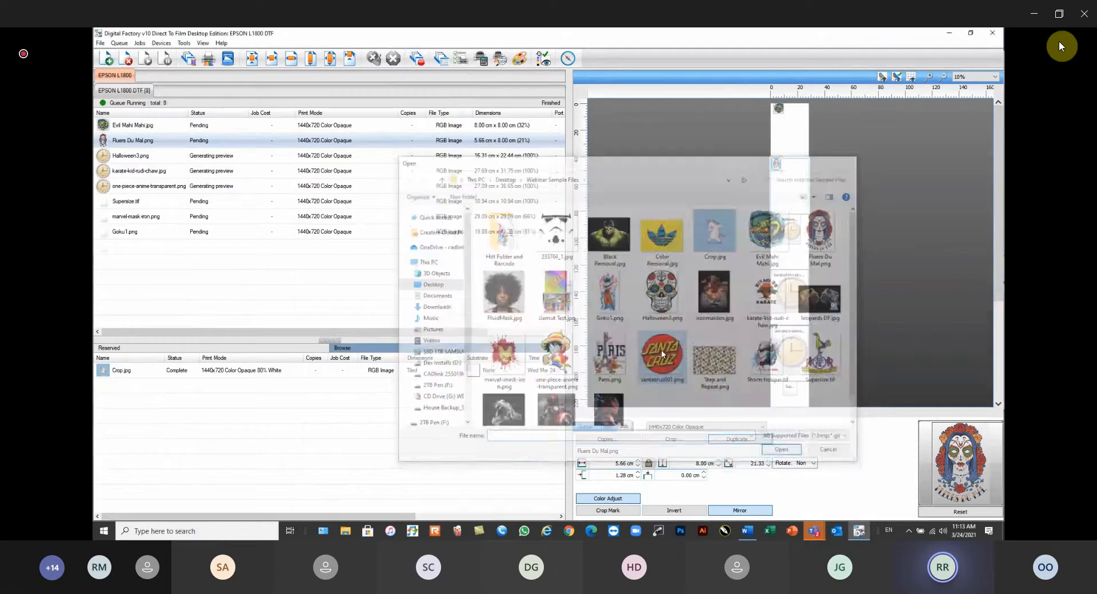
Proportionally resize the Halloween3.png job to 8 cm wide and the karate-kid-rudi-chaw.jpg job to 10 cm wide
left_click(143, 160)
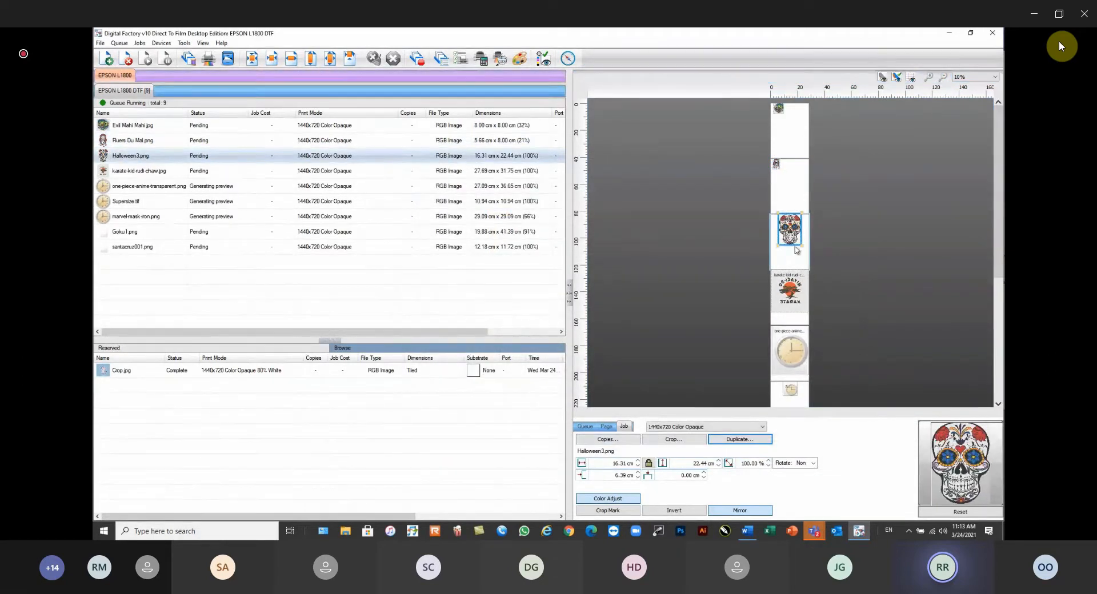
left_click_drag(610, 463, 673, 472)
type("8")
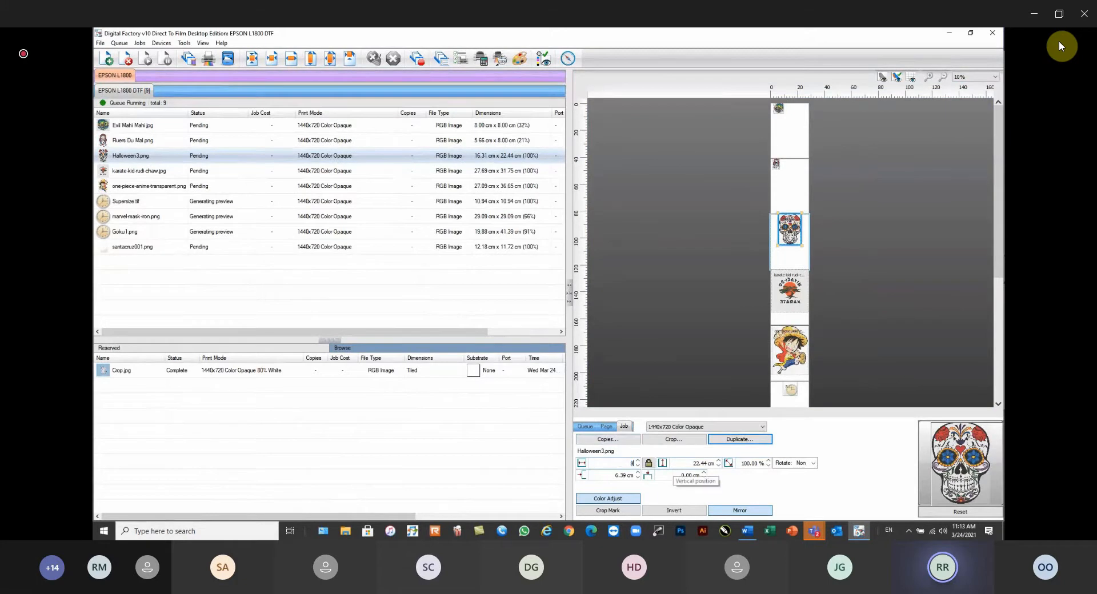
key("Return")
left_click(795, 287)
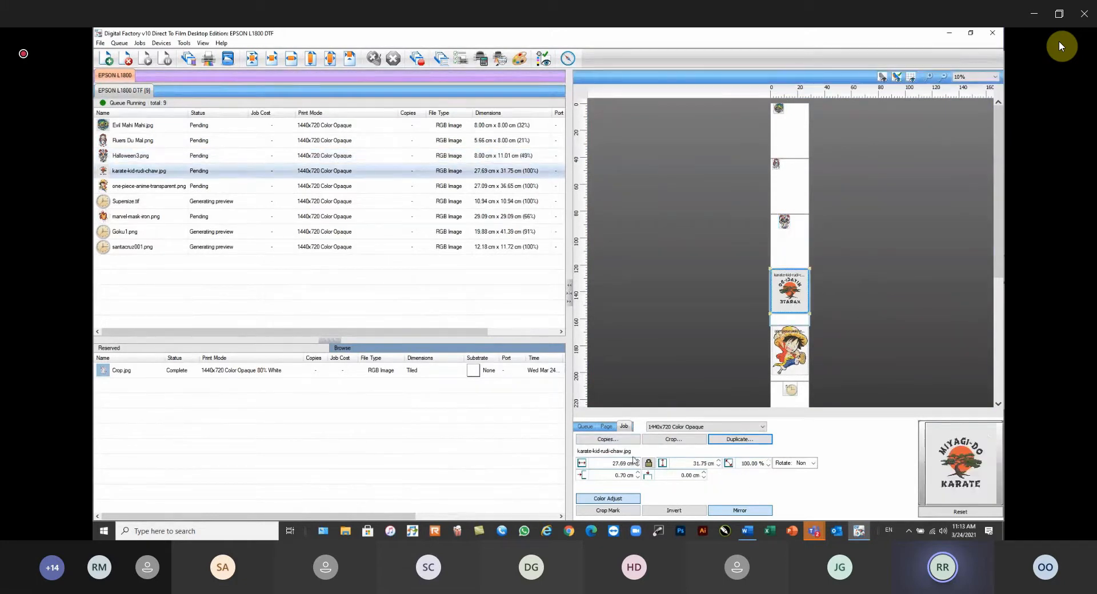
left_click_drag(604, 462, 810, 512)
type("10")
key("Tab")
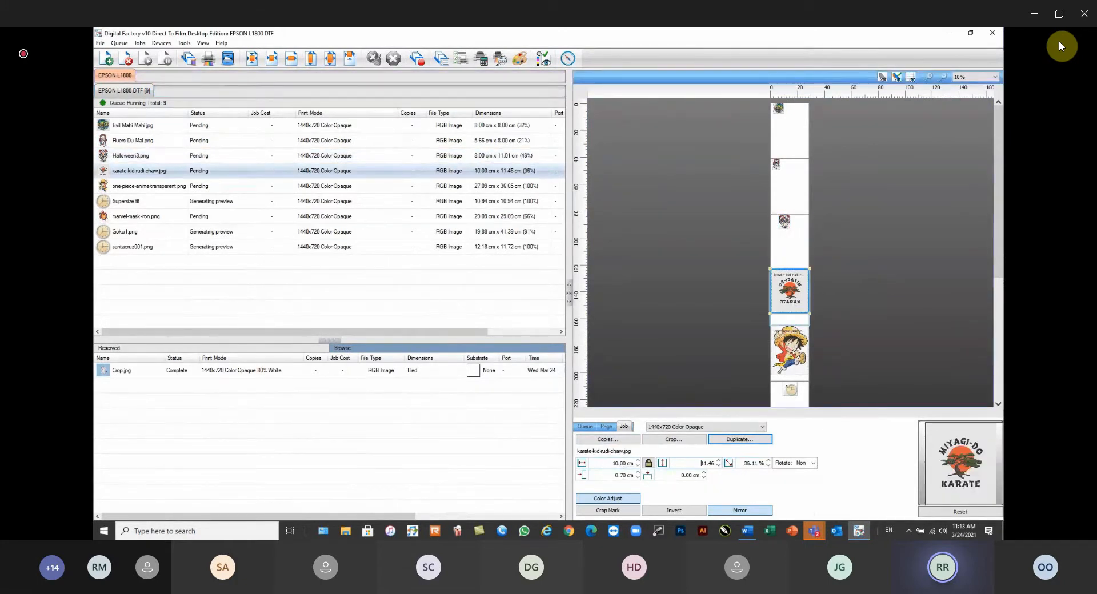
Proportionally resize the one-piece-anime-transparent.png job to 8 cm wide
left_click(791, 358)
left_click_drag(607, 464, 778, 477)
type("8")
key("Tab")
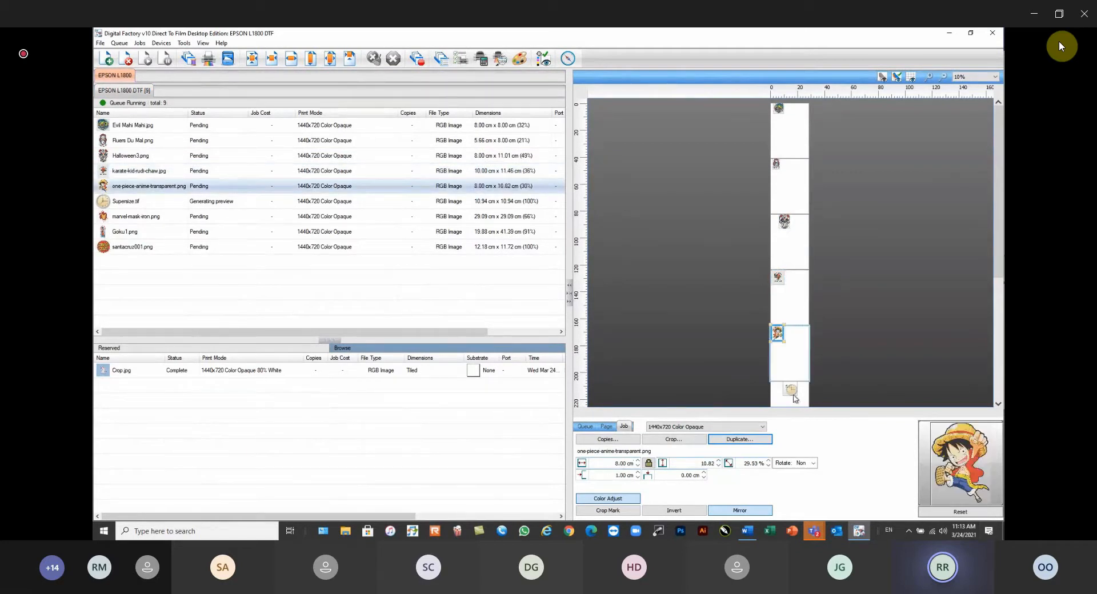
Proportionally resize the marvel-mask-iron.png job to 10 cm wide
left_click(792, 392)
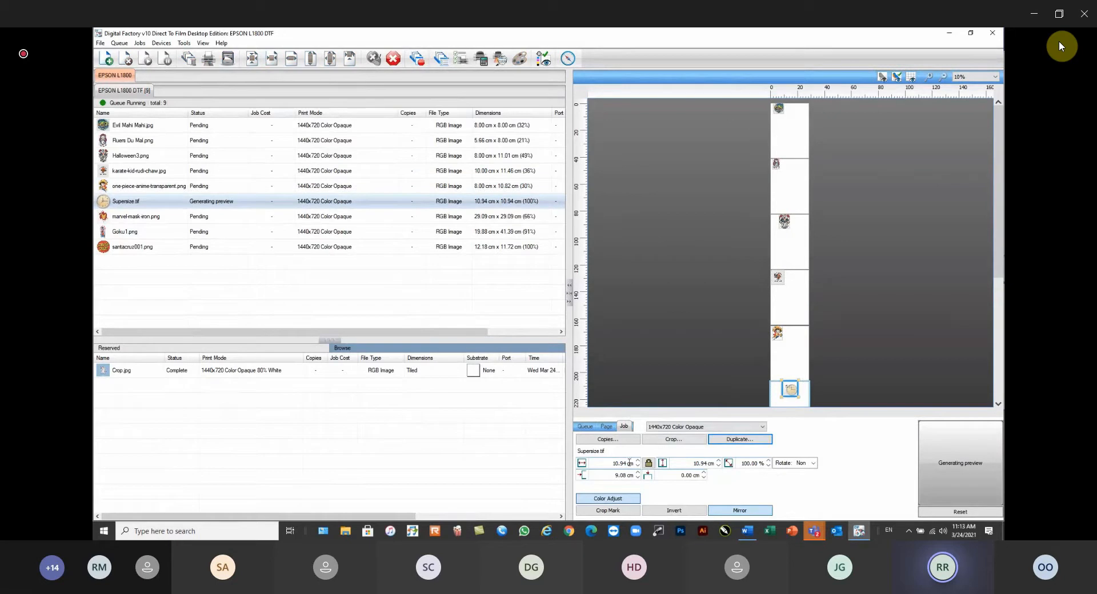
left_click(421, 301)
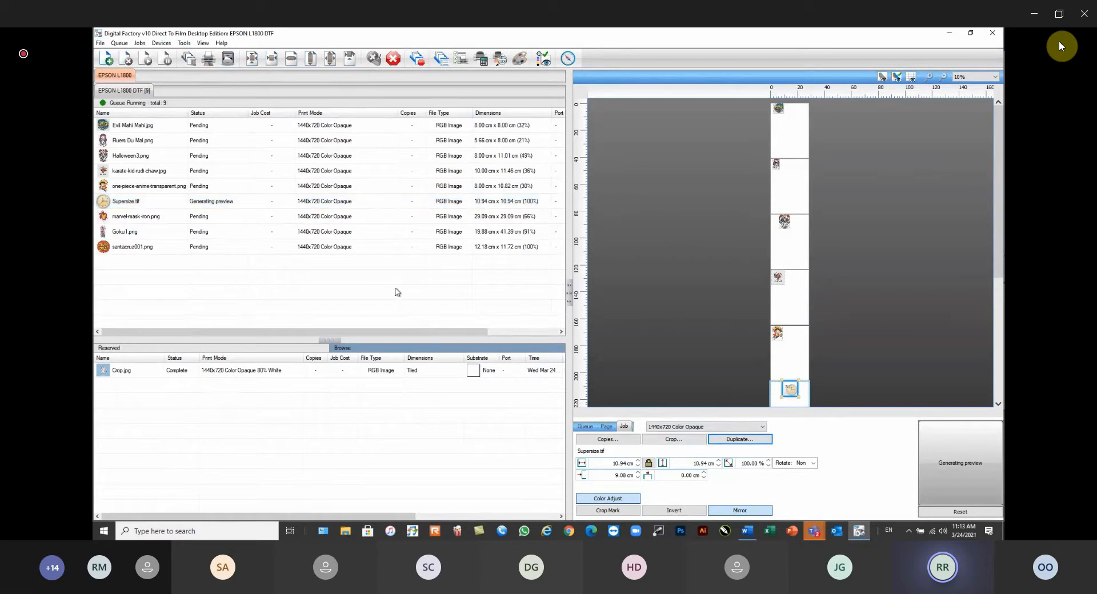
left_click(137, 222)
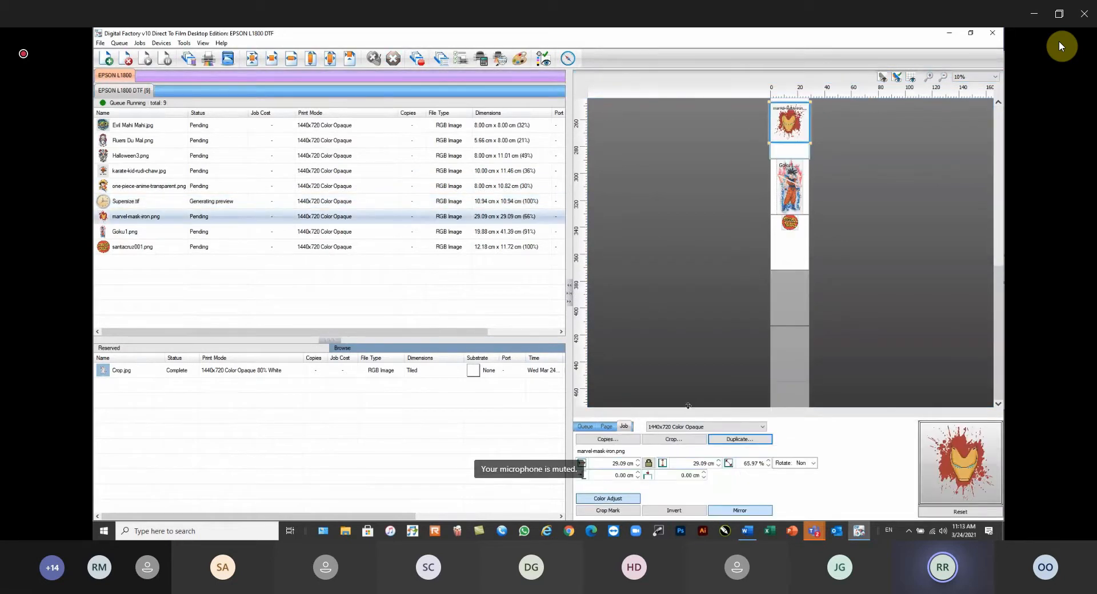
double_click(616, 463)
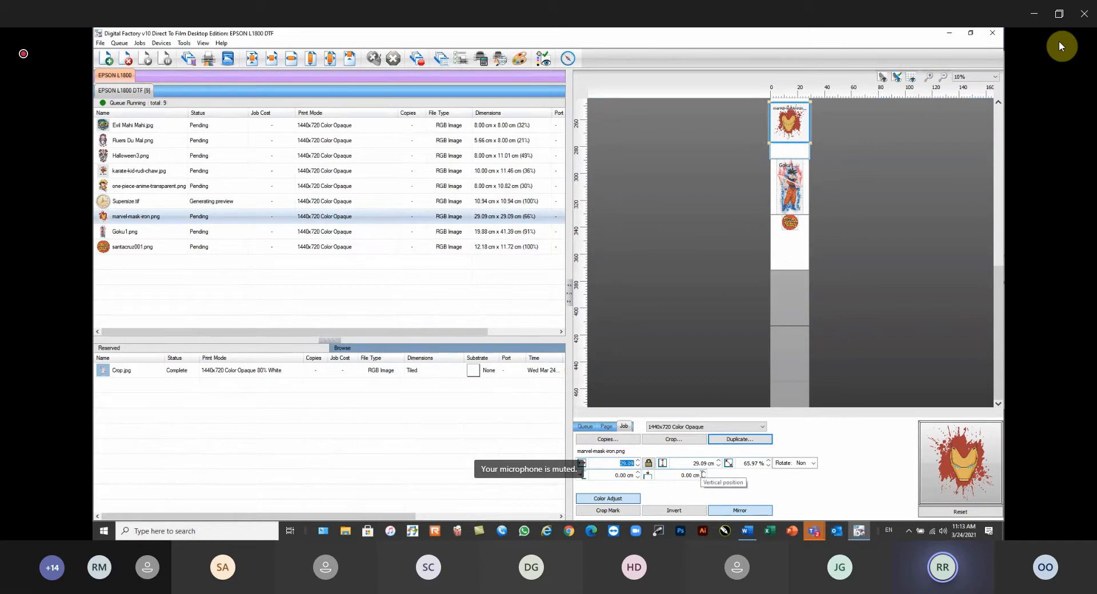
type("10")
key("Return")
Set the Goku1.png job's height to 6 cm, and enlarge it on the page to about 5.32 x 11.08 cm
left_click(789, 185)
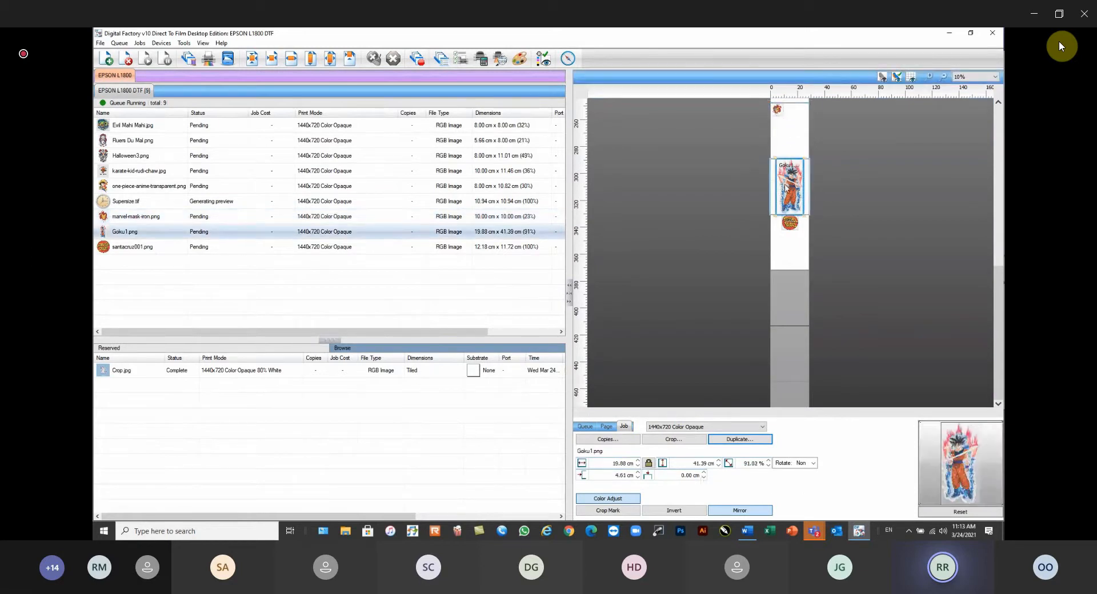
double_click(706, 463)
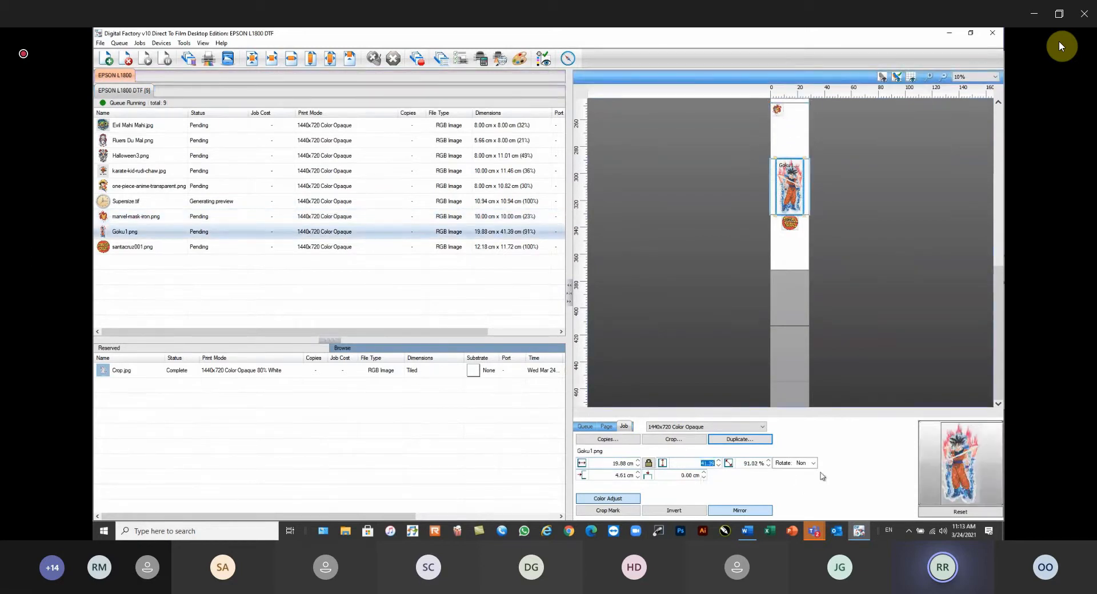
type("6")
key("Return")
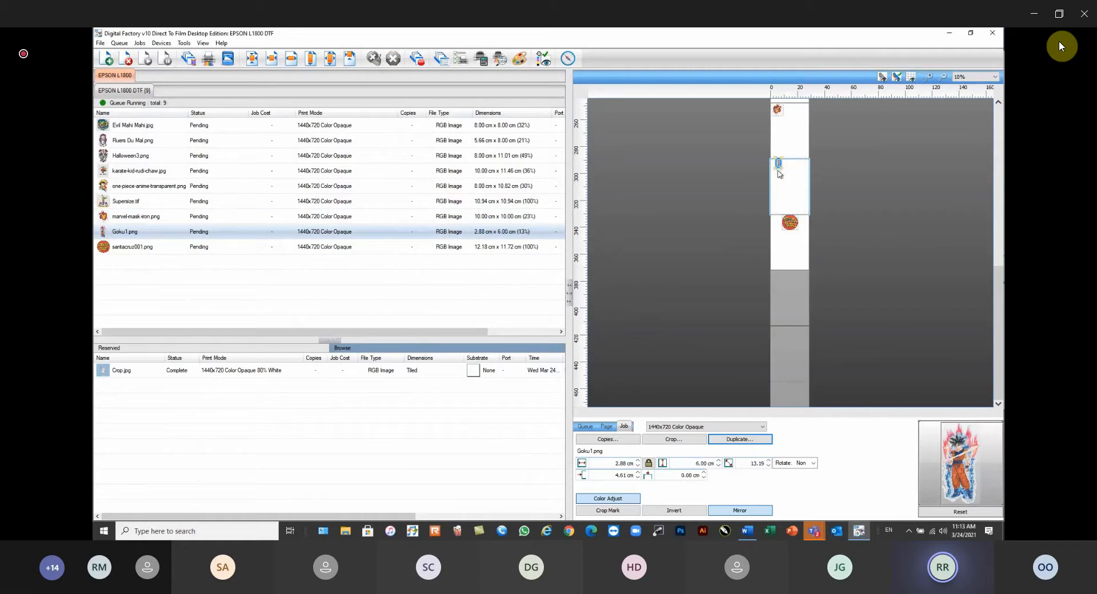
left_click_drag(782, 168, 785, 174)
Proportionally resize the santacruz001.png job to 8 cm wide
left_click(790, 223)
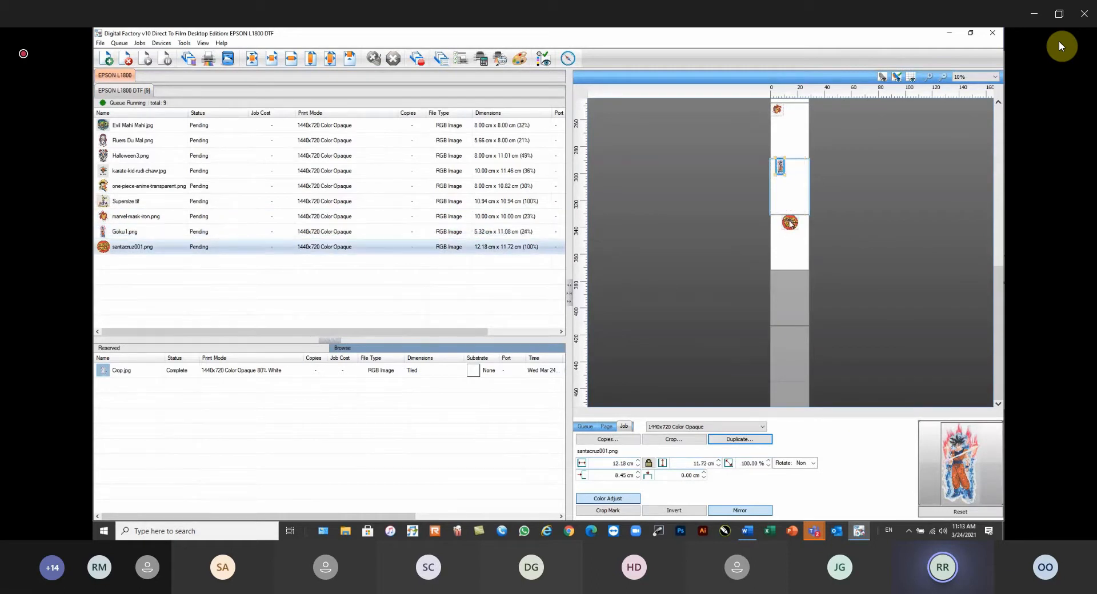
double_click(609, 464)
type("8")
key("Return")
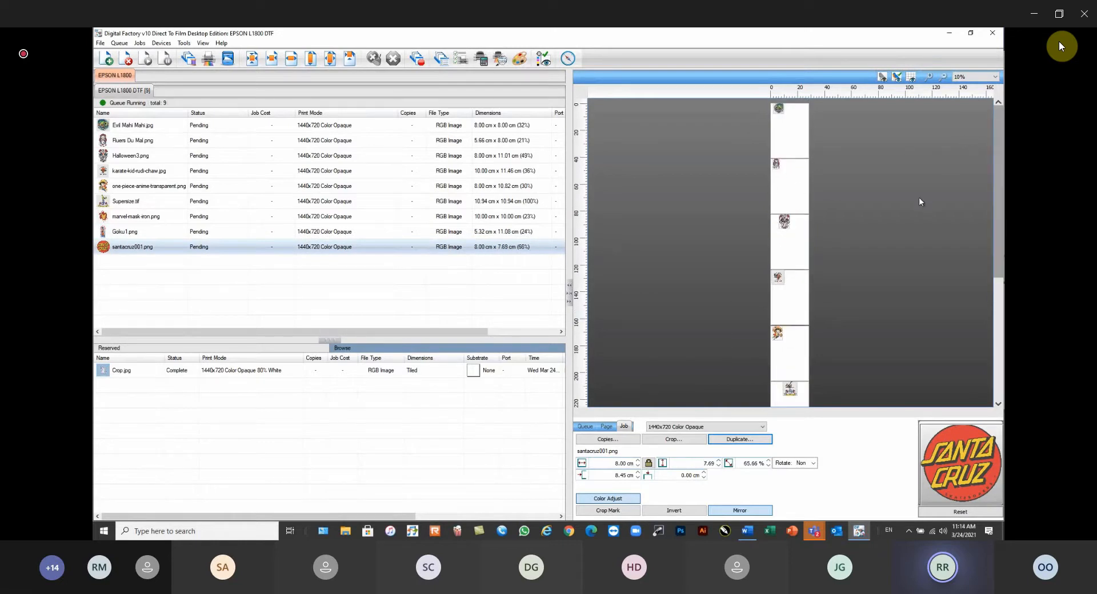
Auto-nest all content so the separate A3 pages are combined
left_click(794, 128)
right_click(794, 128)
mouse_move(821, 136)
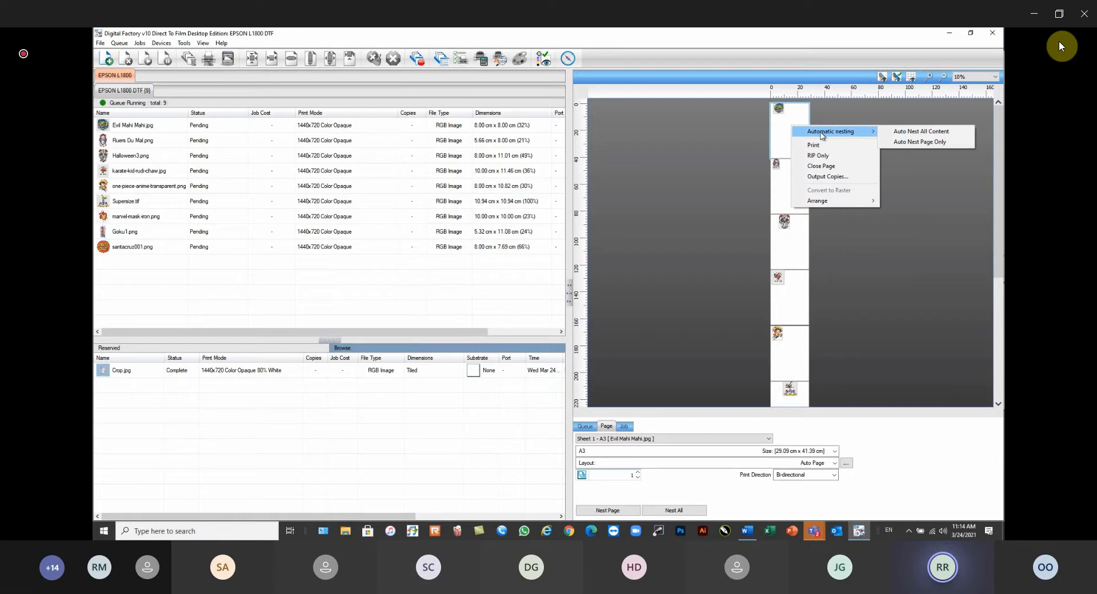
left_click(909, 132)
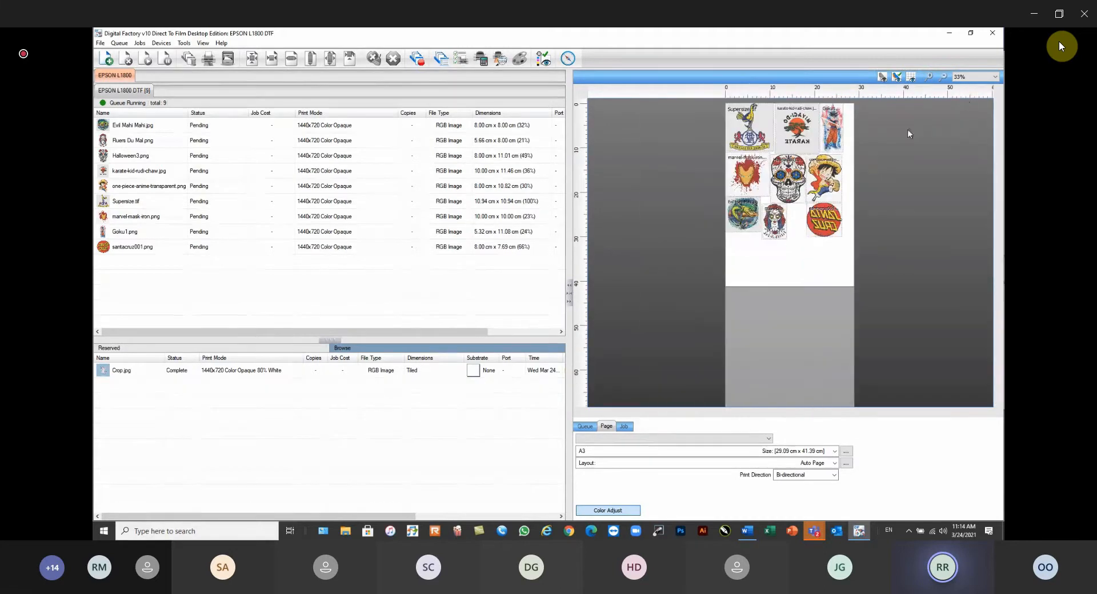
Add one extra copy each of the santacruz001.png, Fluers Du Mal.png and Evil Mahi Mahi.jpg jobs
left_click(828, 230)
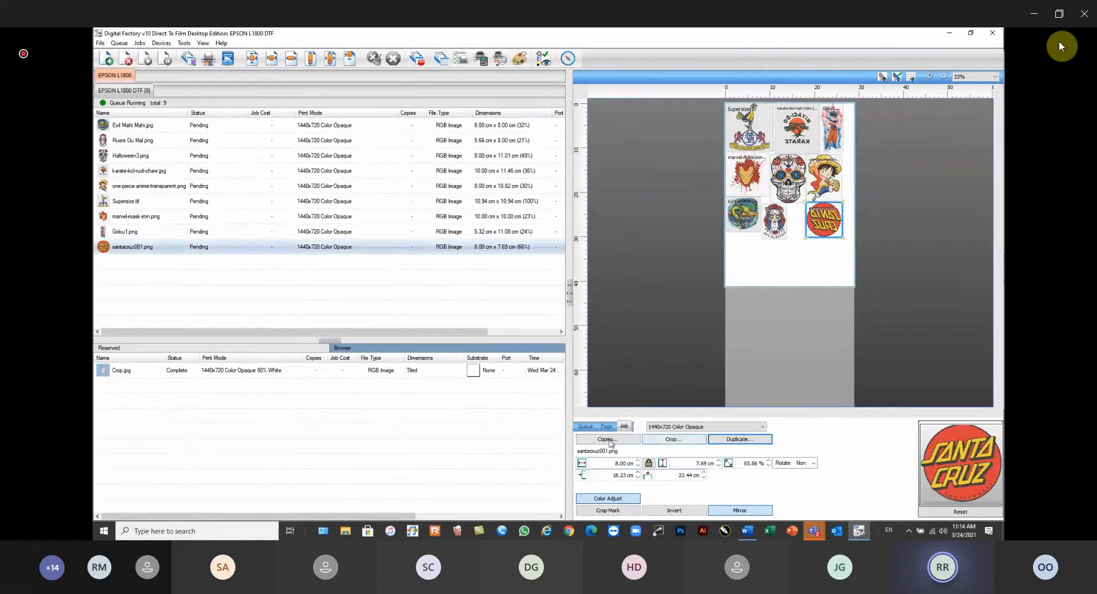
left_click(607, 439)
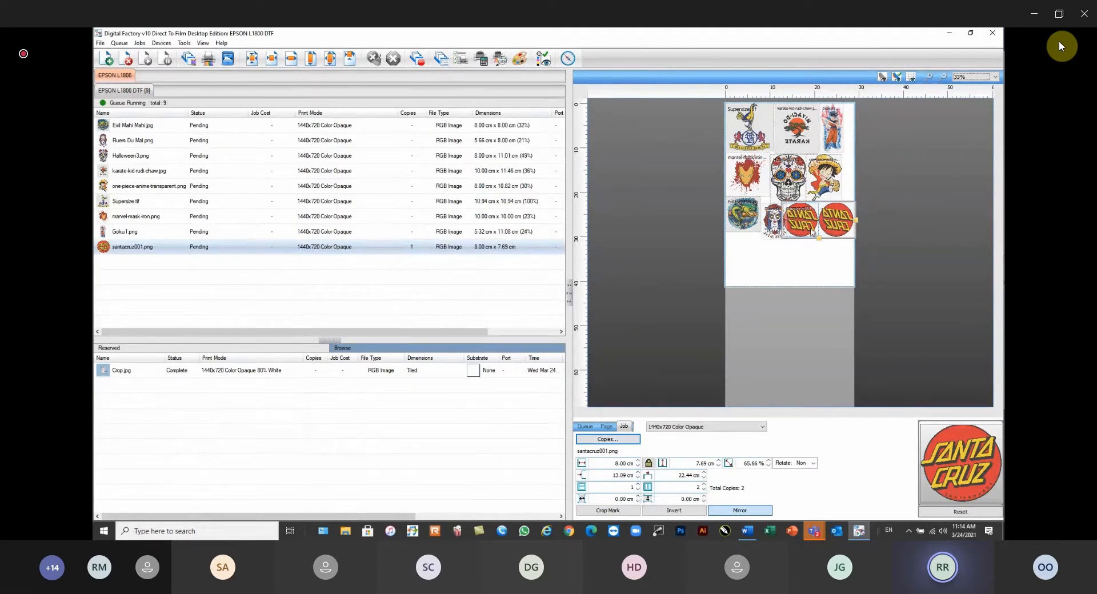
left_click(774, 220)
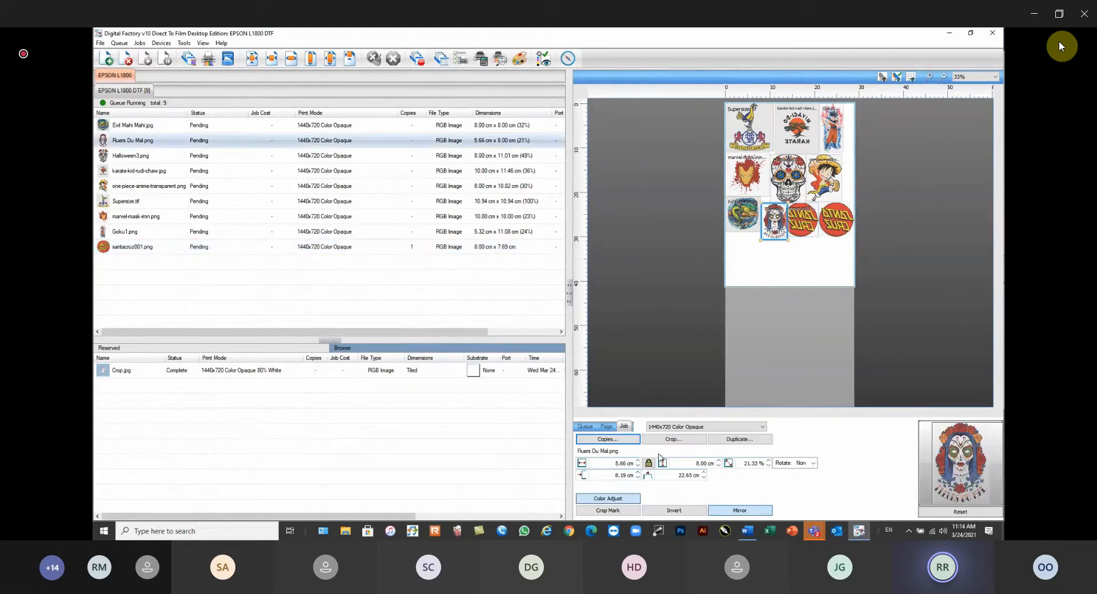
left_click(627, 443)
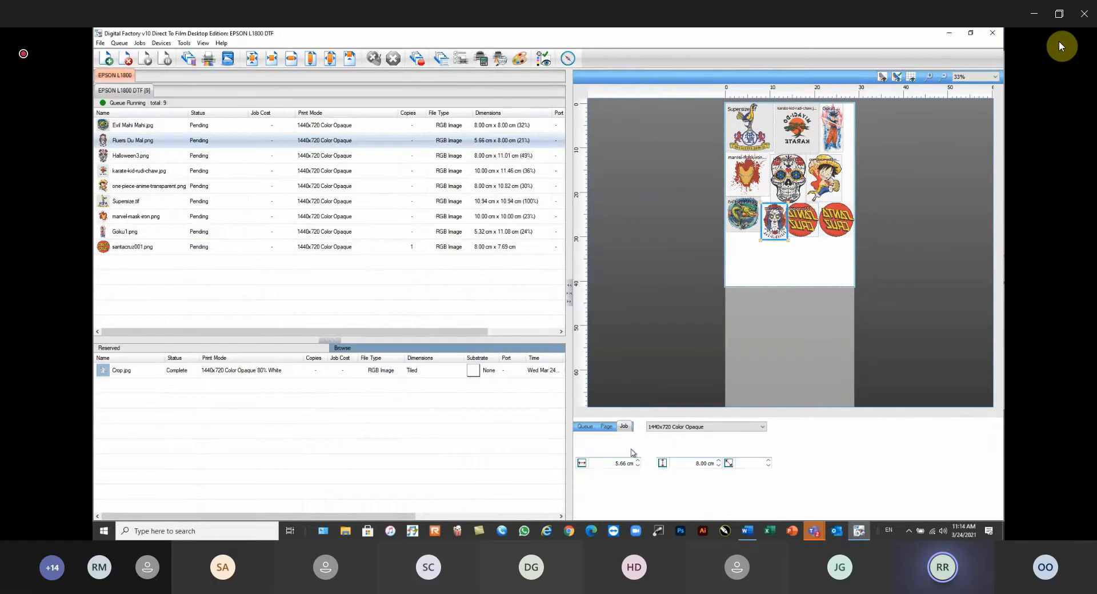
left_click(745, 223)
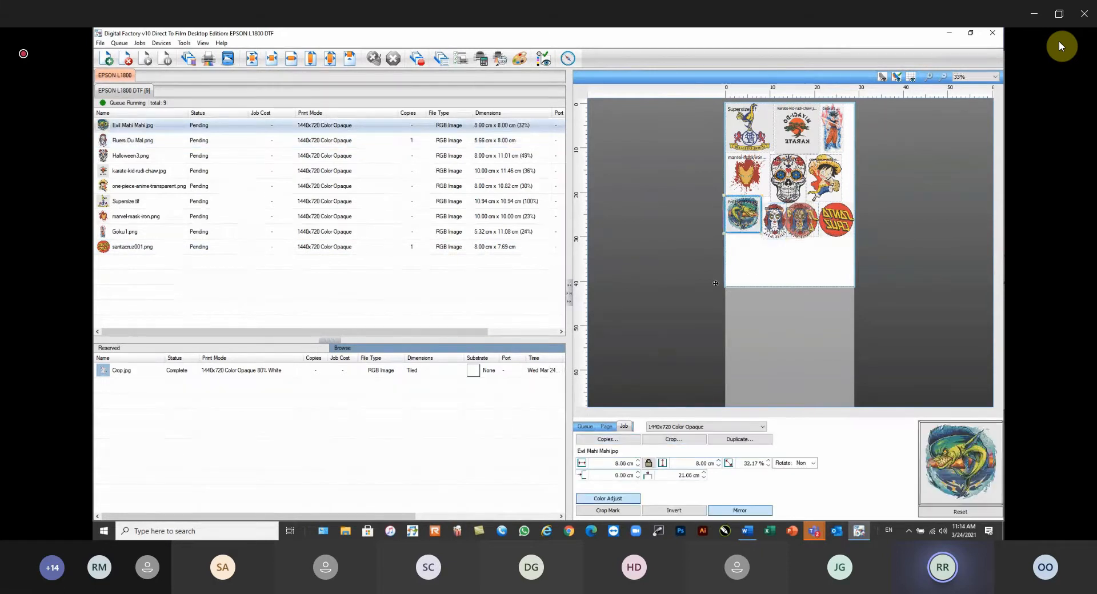
left_click(624, 440)
Auto-nest all content again to fit in the added copies
left_click(804, 279)
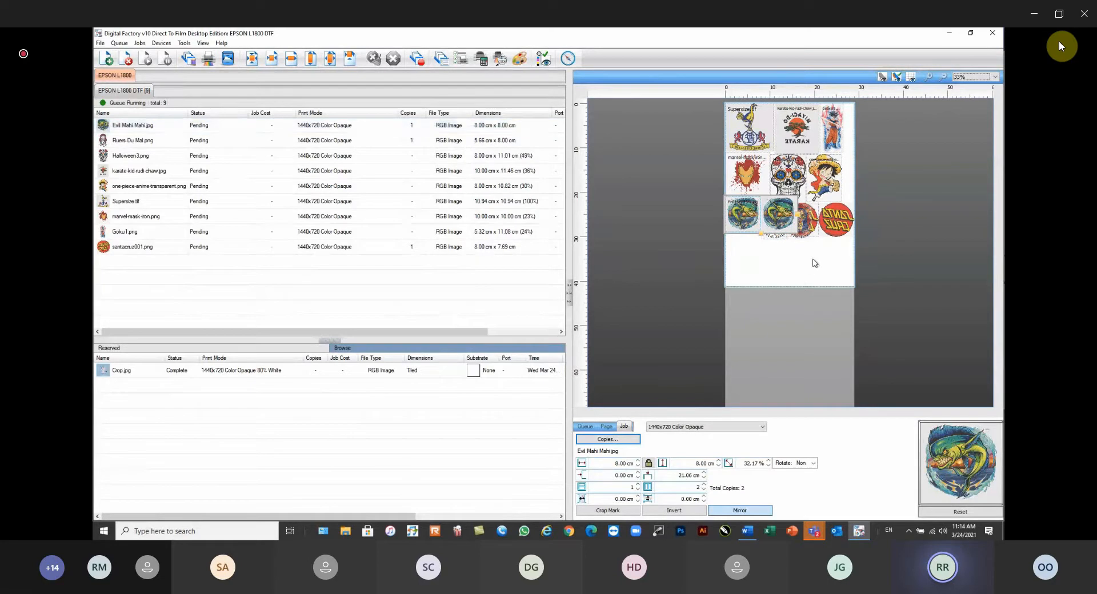
right_click(818, 258)
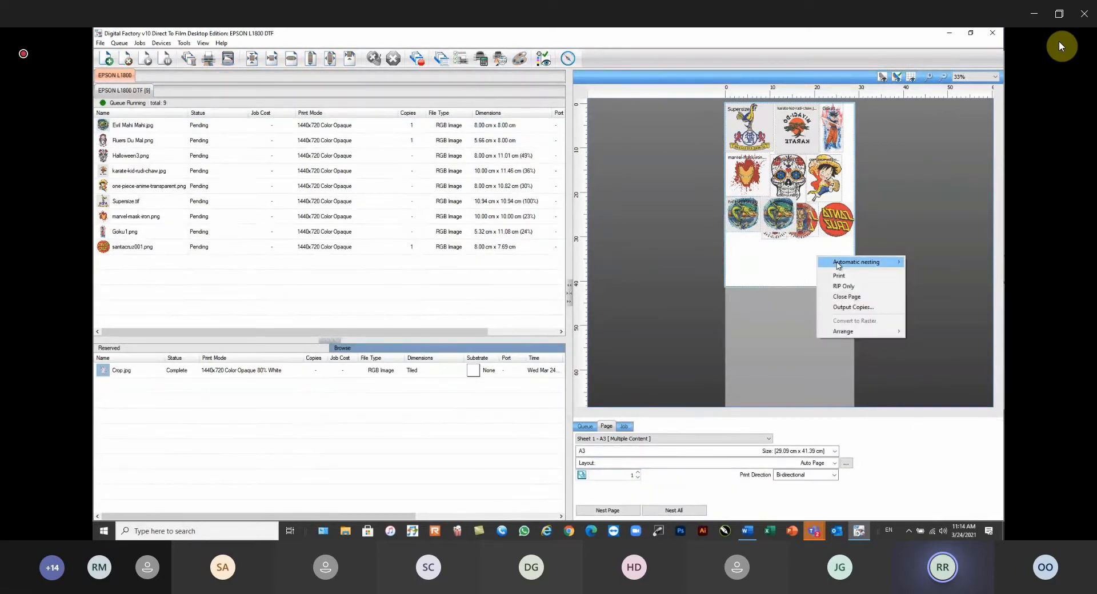
mouse_move(838, 265)
left_click(925, 261)
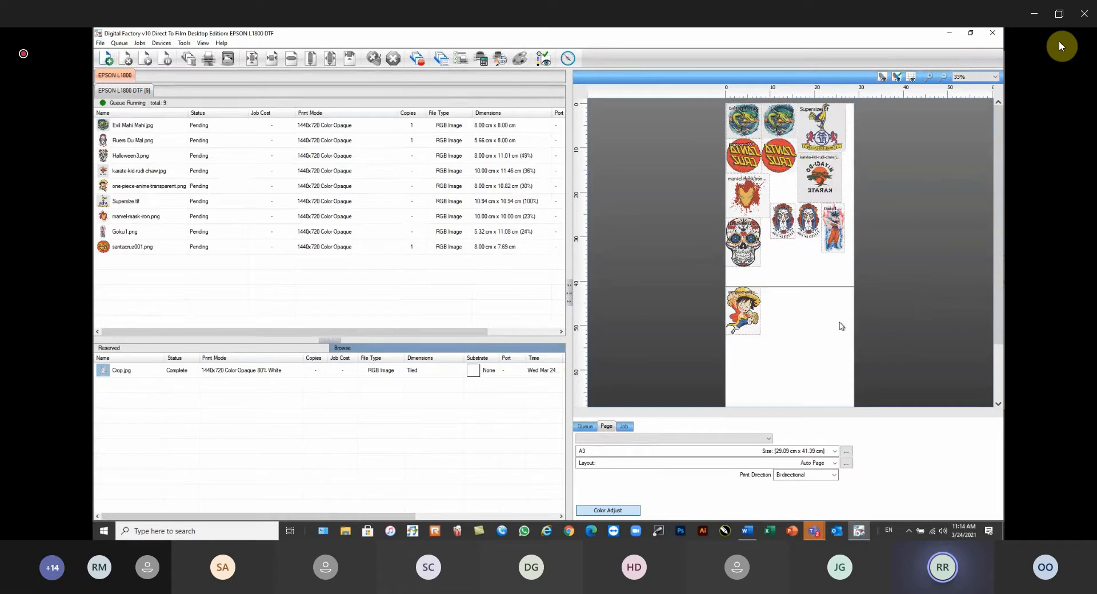
Shrink Supersize.tif to about 7.75 x 7.75 cm and karate-kid-rudi-chaw.jpg to about 7.40 x 8.48 cm on the page
left_click(835, 146)
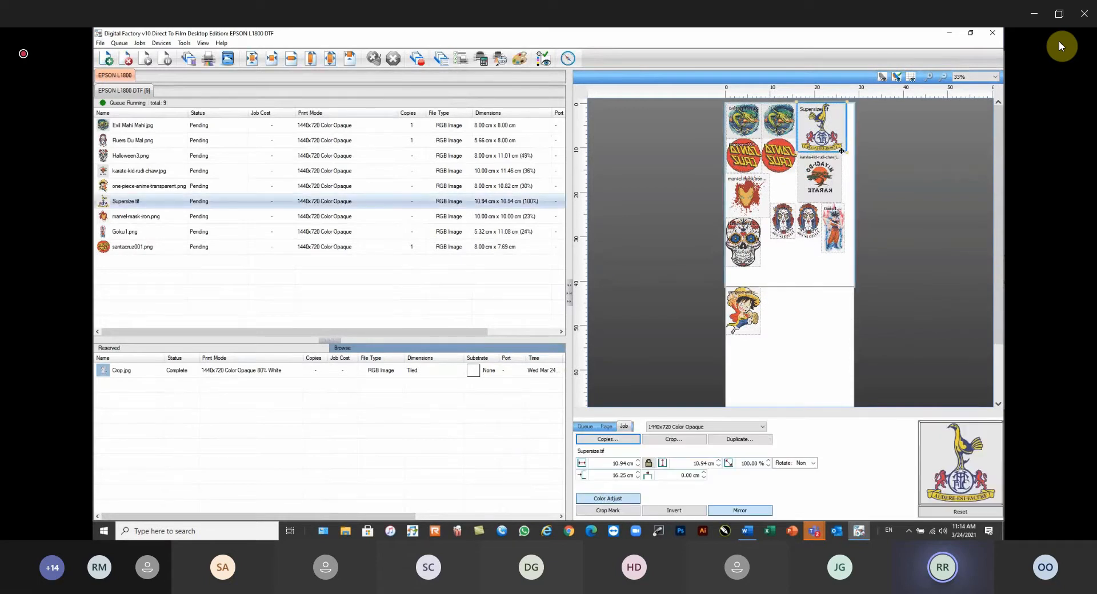
left_click_drag(846, 152, 832, 139)
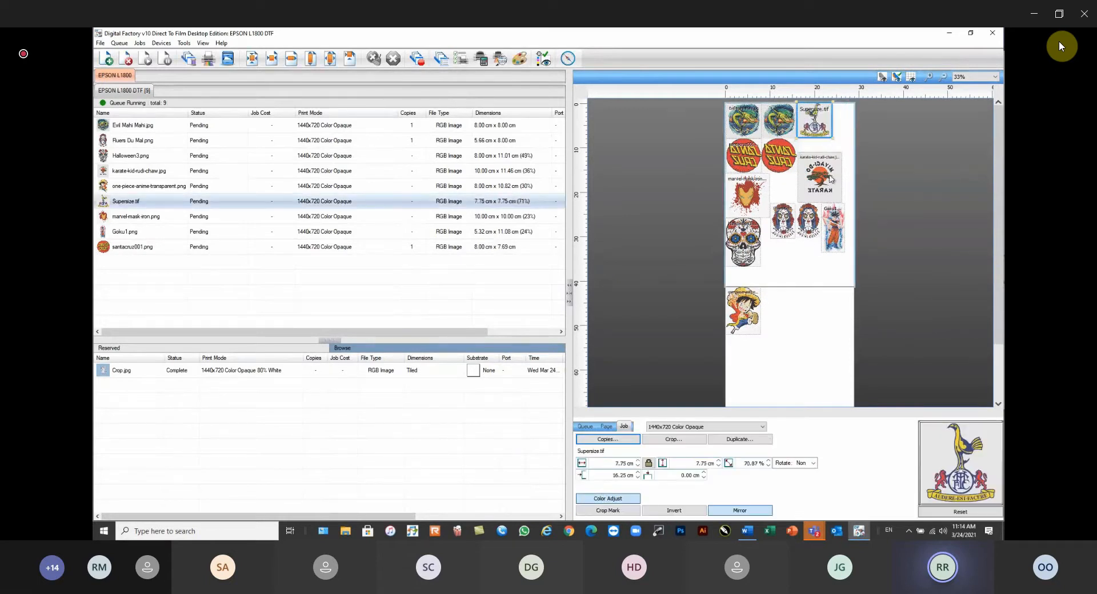
left_click(833, 195)
left_click_drag(844, 204, 830, 184)
Auto-nest all content, and move the Supersize.tif and karate-kid-rudi-chaw.jpg designs into the empty space at the lower end of the A3 page
right_click(840, 190)
mouse_move(880, 195)
left_click(794, 195)
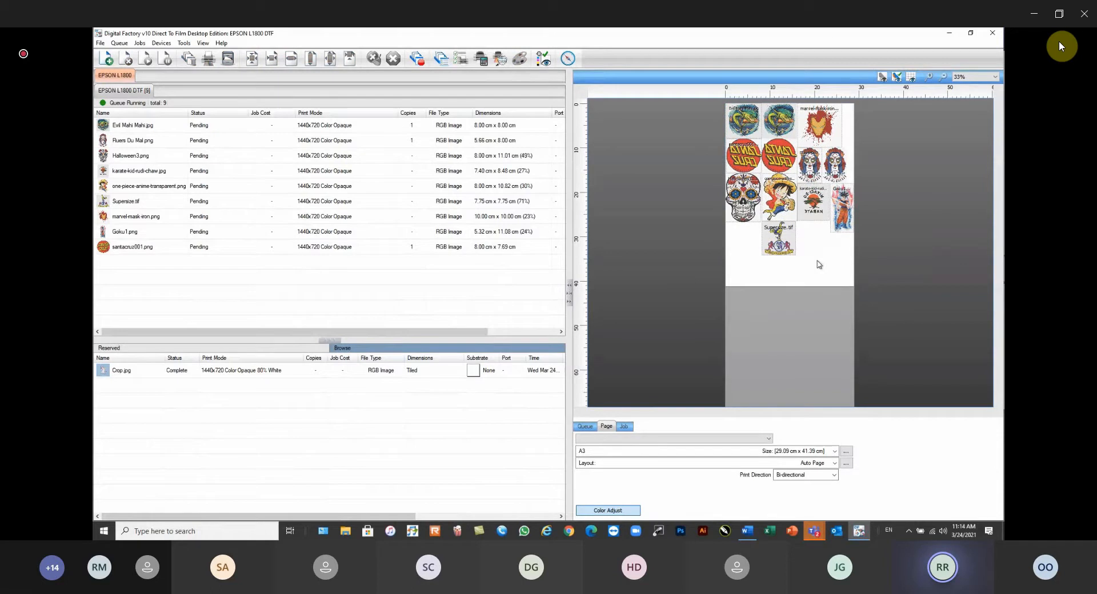
left_click_drag(779, 243, 761, 260)
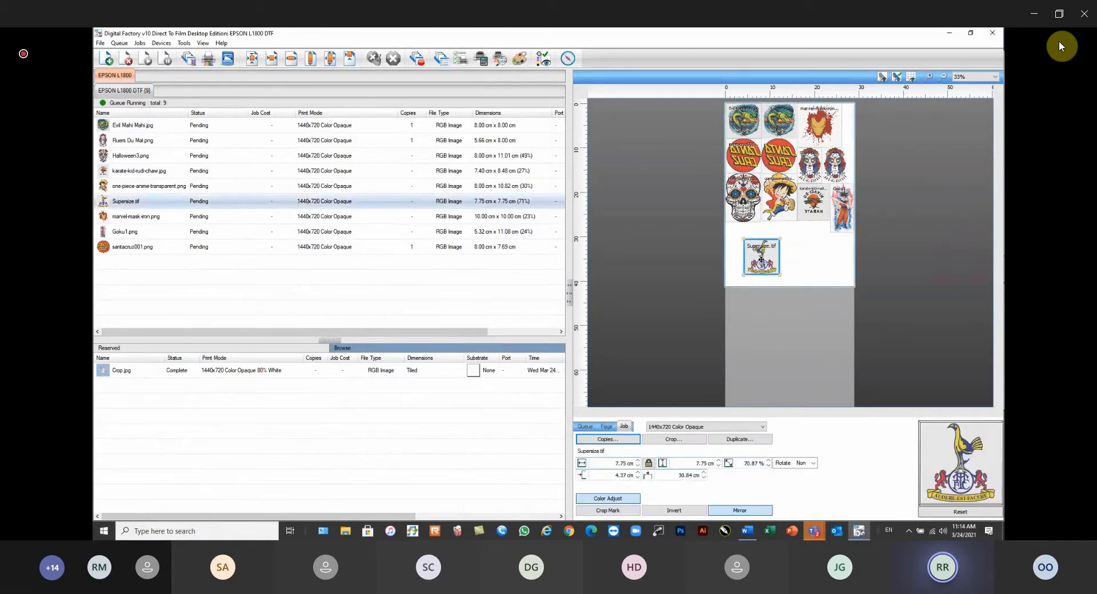
left_click_drag(819, 212, 814, 247)
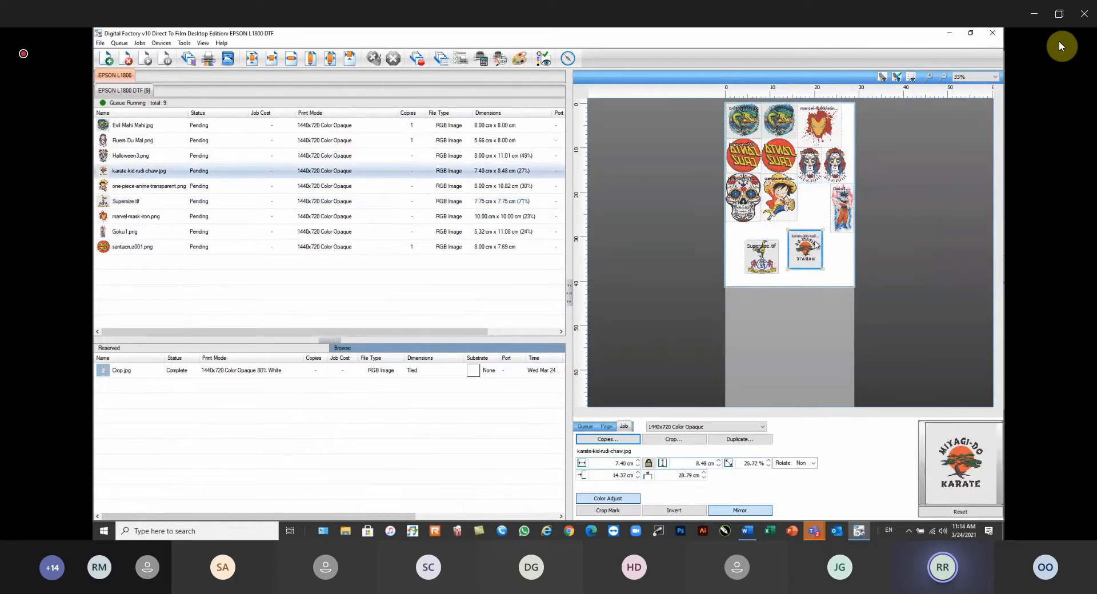
Import santacruz001.png from the Webinar Sample Files folder into the queue a second time
left_click(106, 58)
left_click(555, 360)
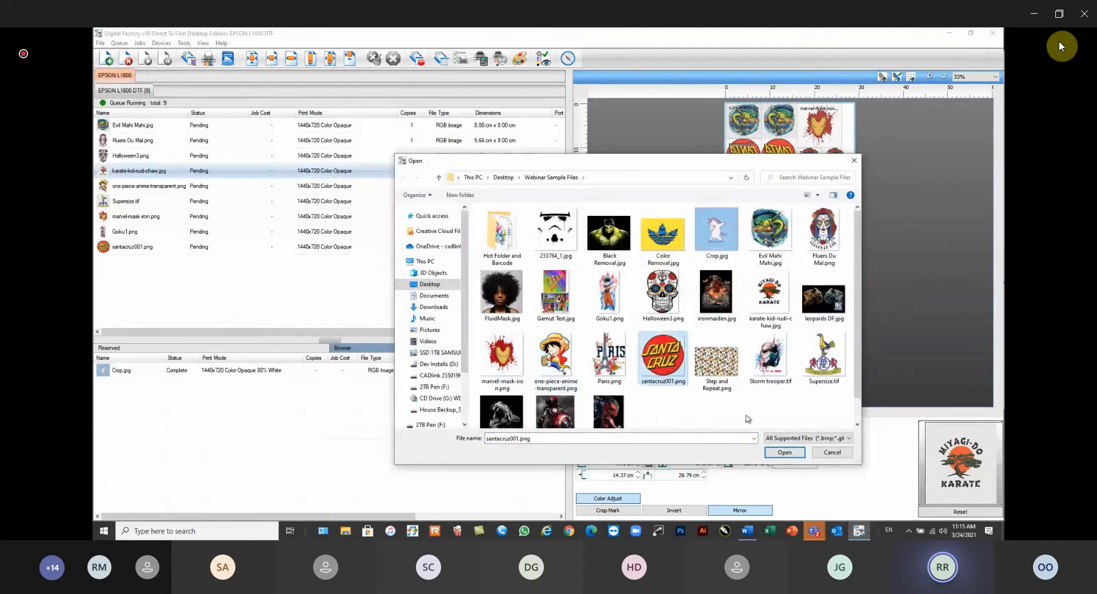
left_click(795, 390)
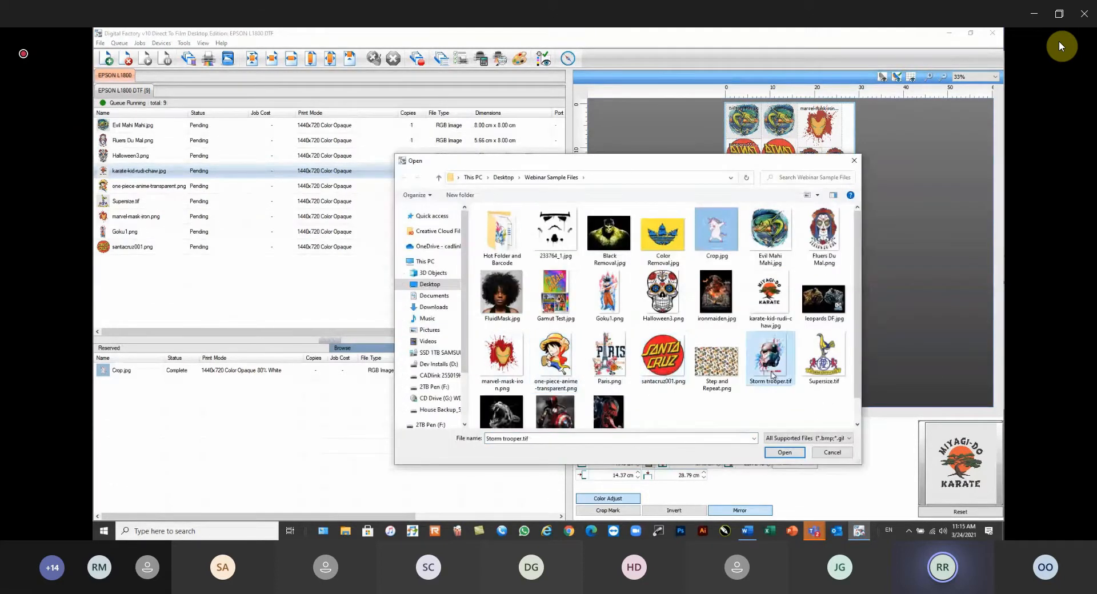
left_click(673, 362)
left_click(783, 455)
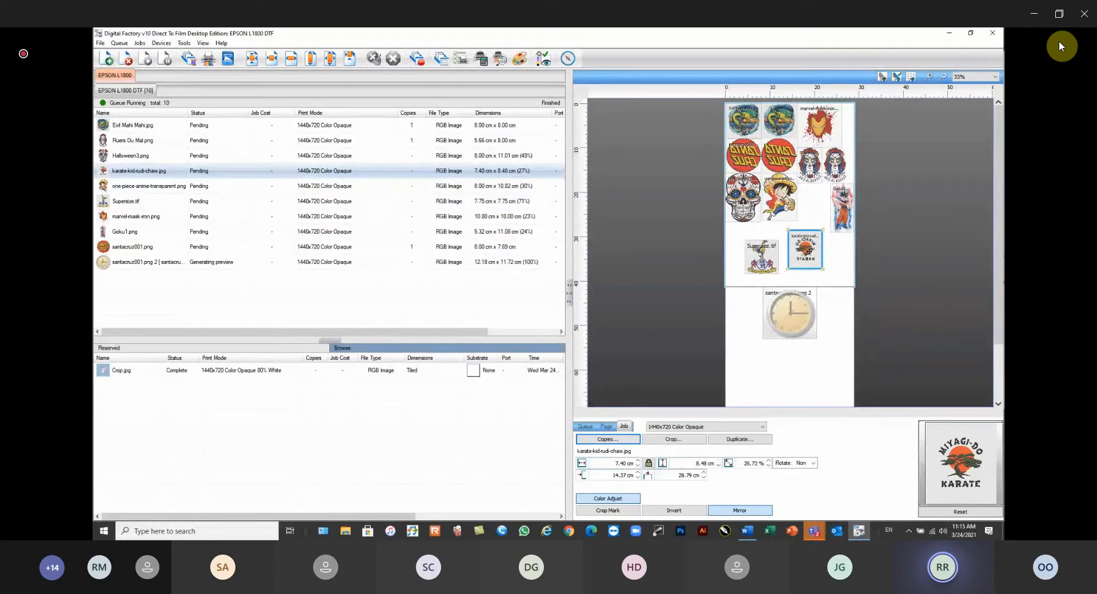
Auto-nest all content to place the second santacruz001.png job with the other designs
right_click(848, 256)
mouse_move(883, 263)
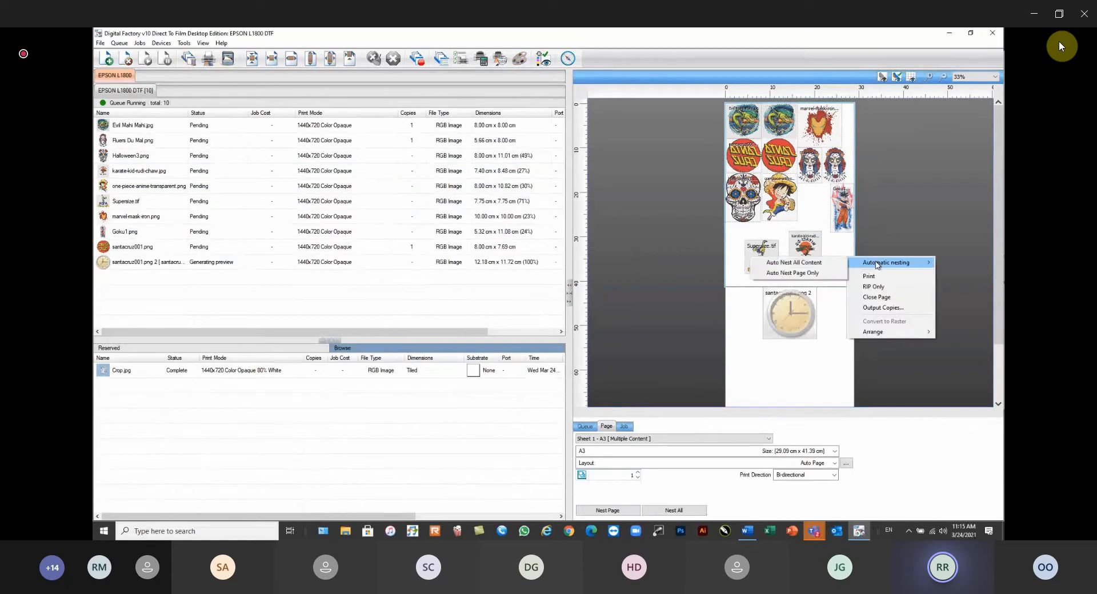
left_click(816, 264)
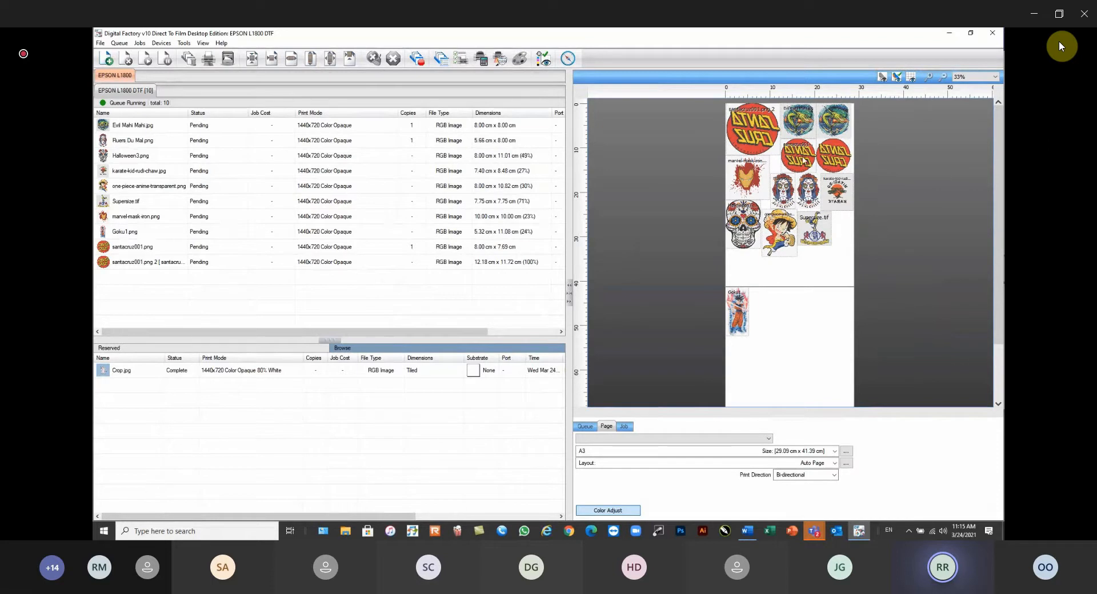
Shrink the large second santacruz001.png design on the A3 page to about 10.34 x 9.94 cm
left_click(766, 136)
left_click(779, 152)
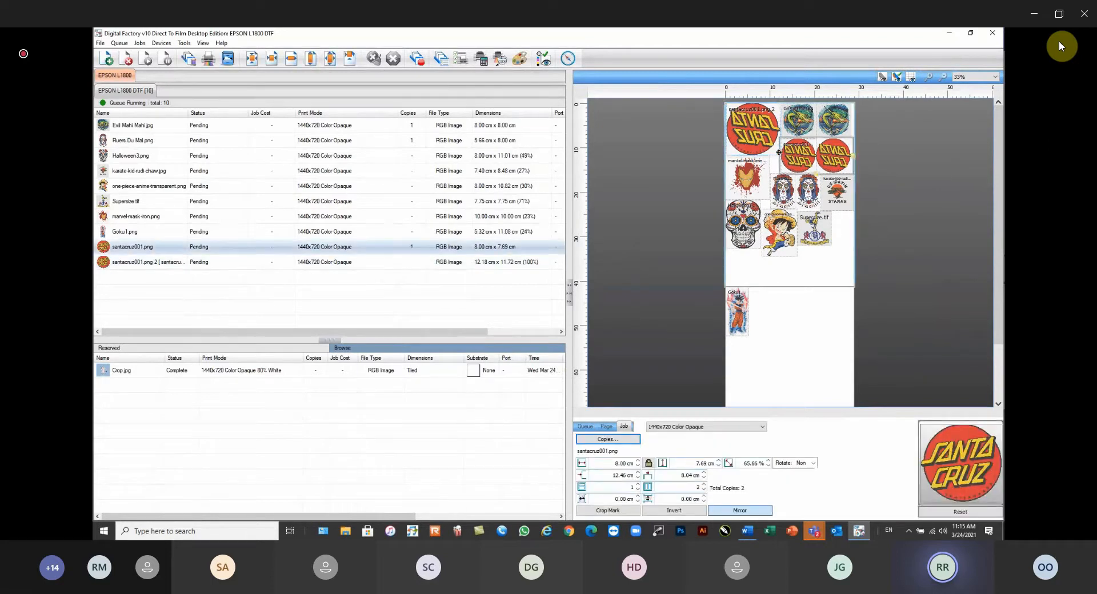
left_click(773, 145)
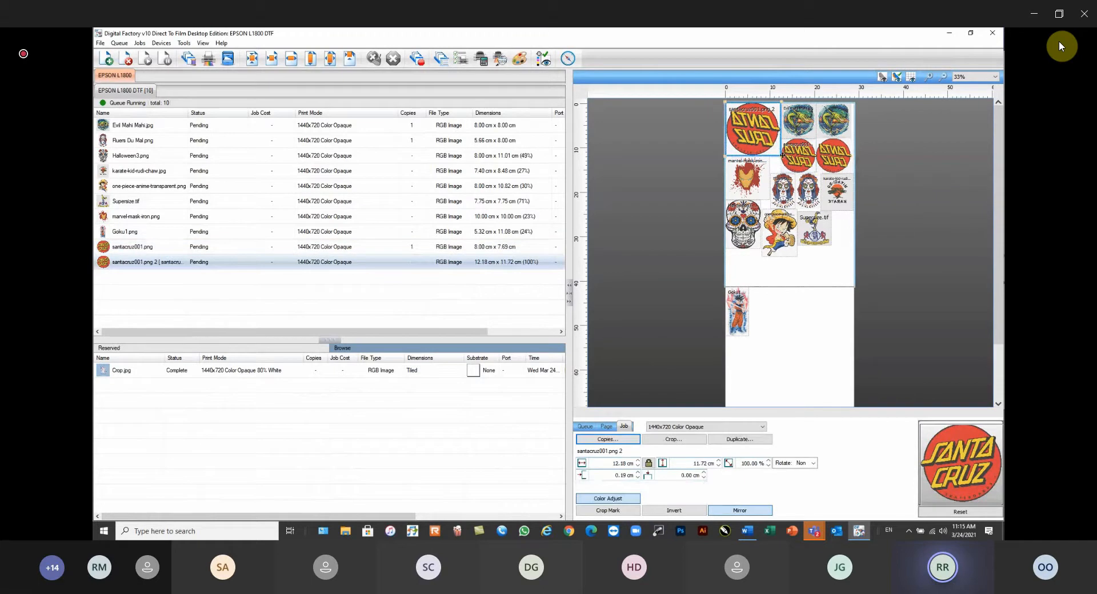
left_click(782, 154)
left_click(764, 144)
left_click_drag(730, 151, 739, 143)
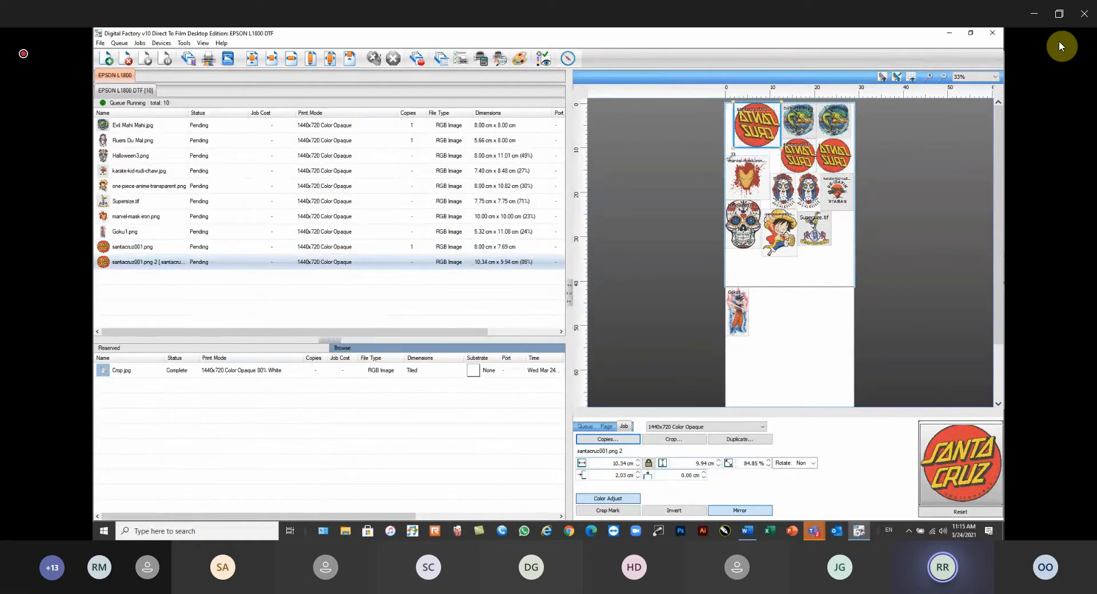
left_click(749, 182)
left_click_drag(749, 181, 750, 220)
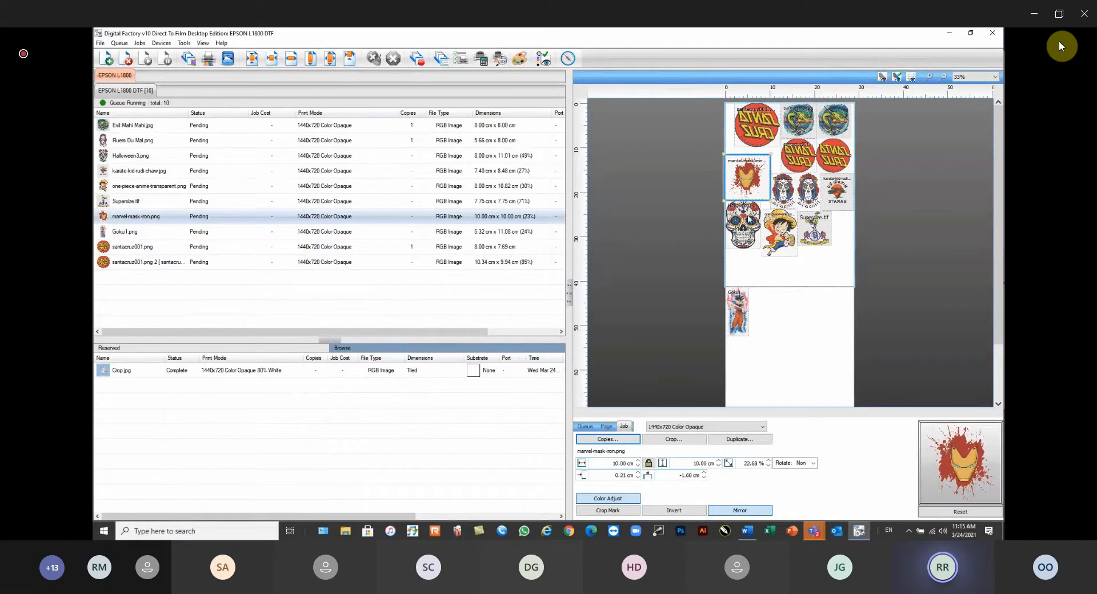
Rotate Goku1.png by 90 degrees and move it onto the first A3 page, into the empty space below Supersize.tif
left_click(739, 315)
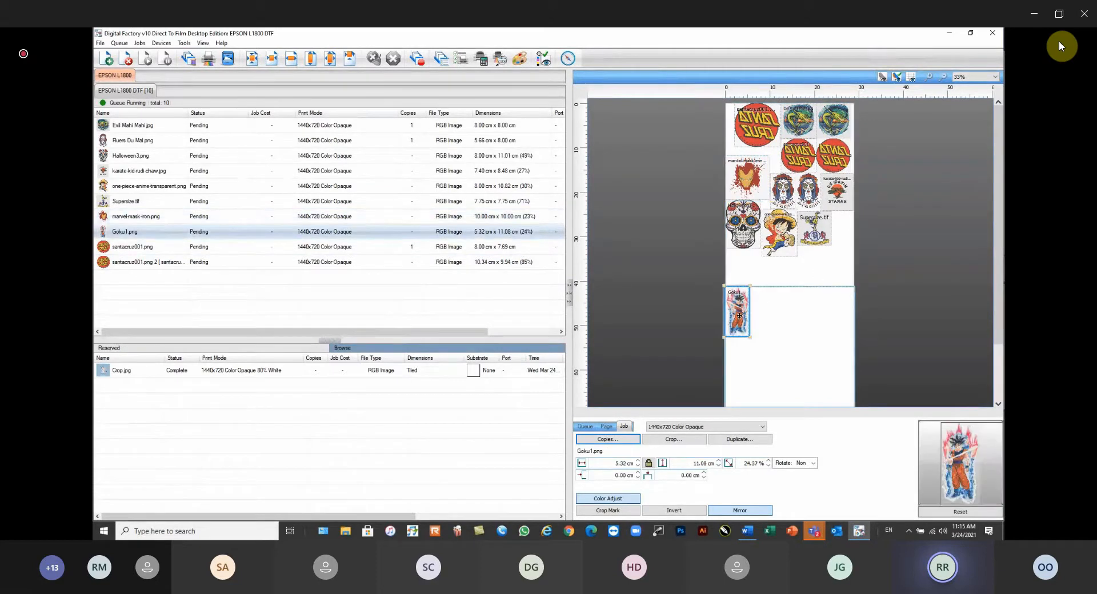
left_click(797, 464)
left_click(795, 479)
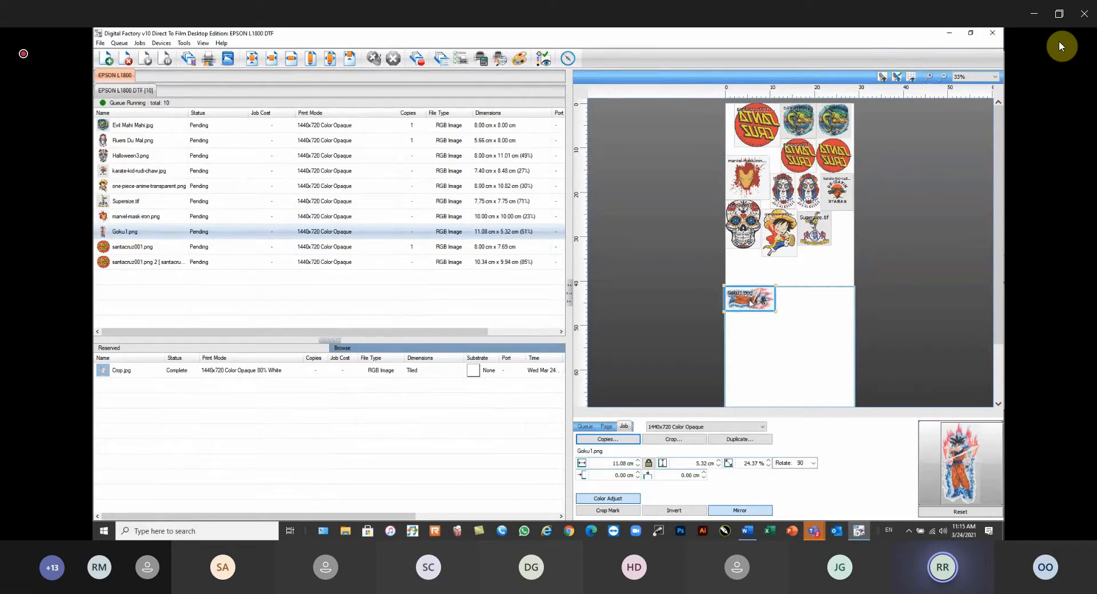
left_click_drag(750, 300, 828, 269)
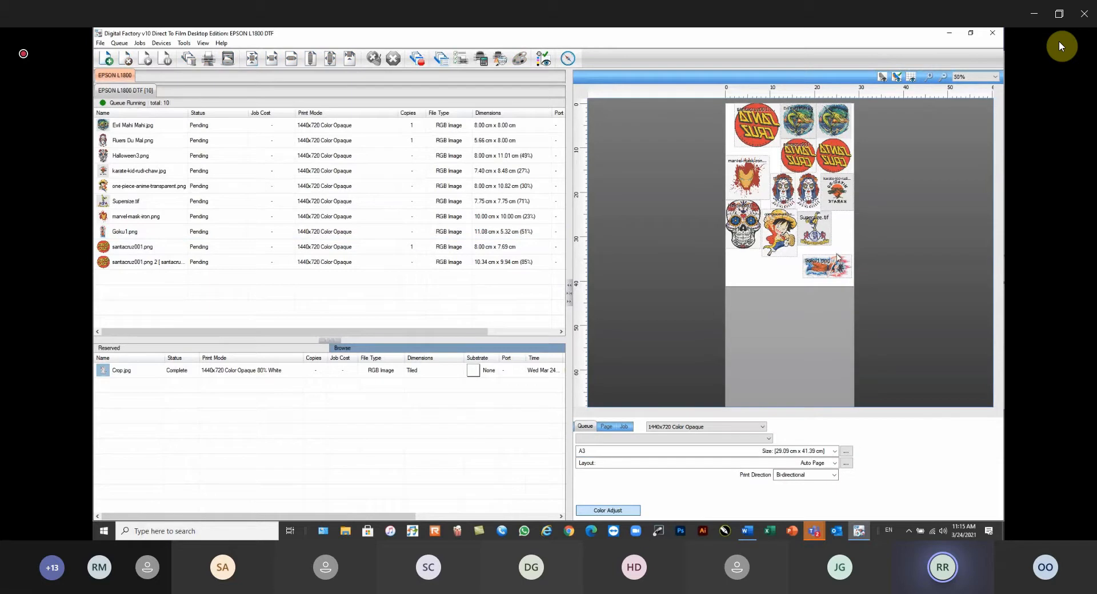
scroll(835, 275, "up", 2)
left_click(827, 285)
left_click_drag(828, 285, 820, 269)
scroll(930, 278, "down", 1)
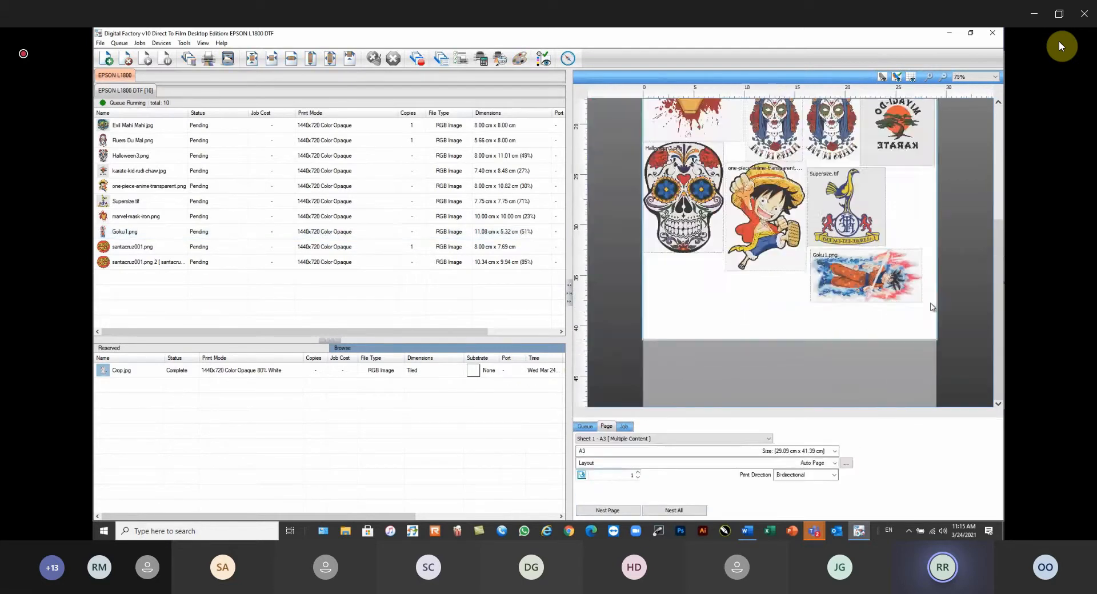
scroll(928, 306, "down", 1)
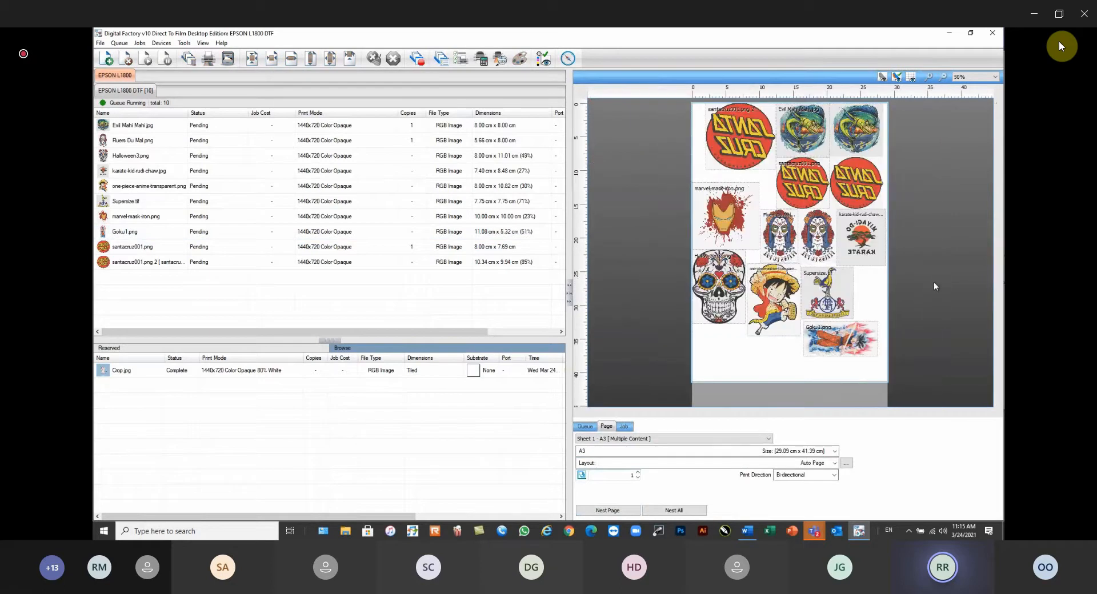
scroll(900, 317, "down", 1)
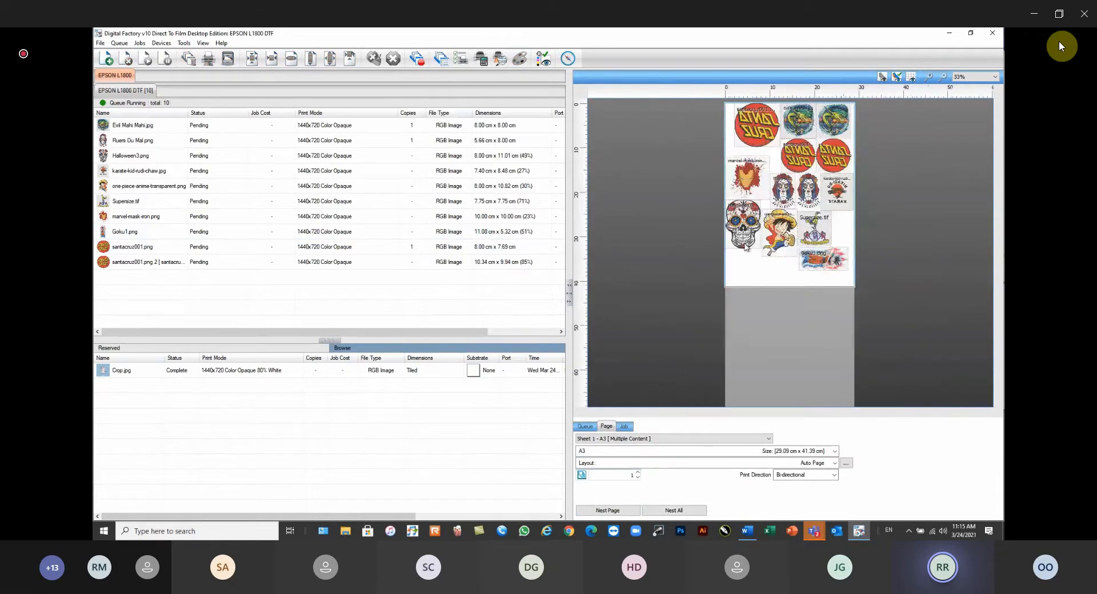
Examine the Hot Folders and Media Setup settings in the EPSON L1800 DTF queue properties, leaving them unchanged
left_click(198, 286)
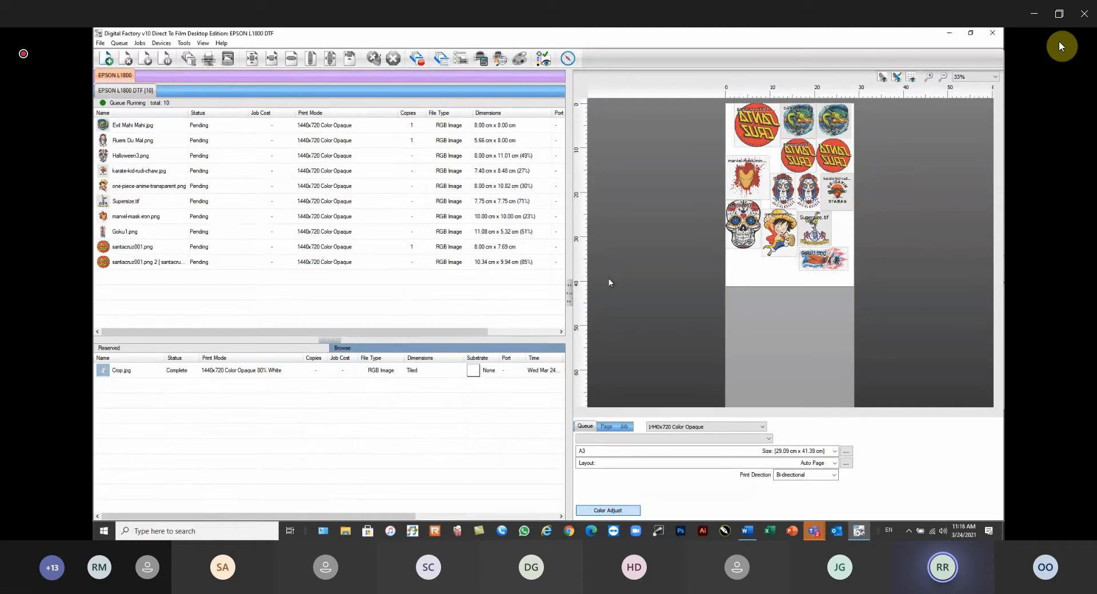
double_click(122, 90)
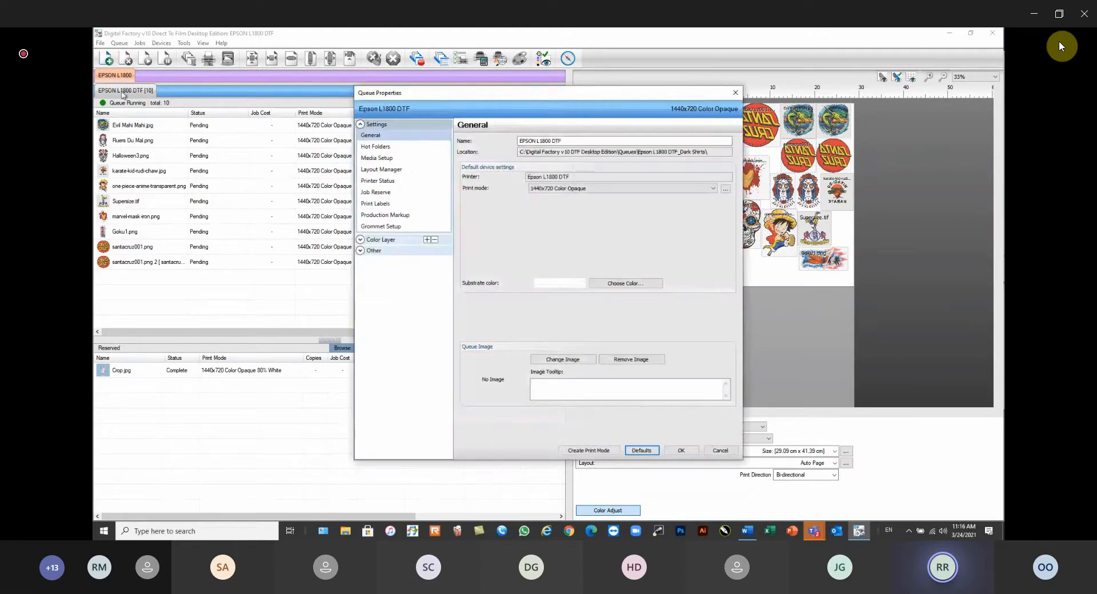
left_click(387, 148)
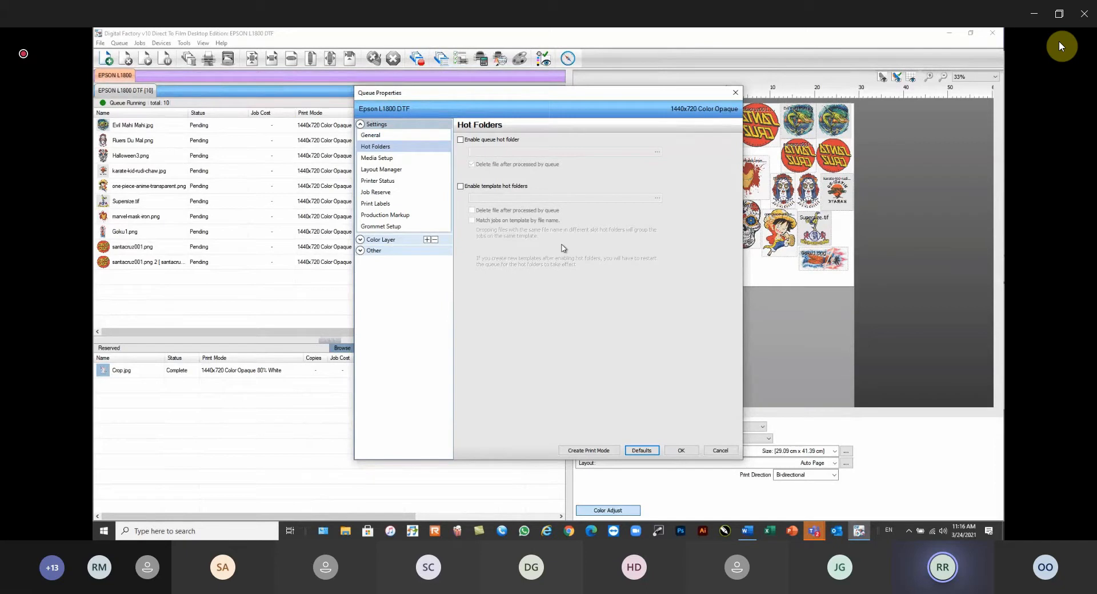
left_click(376, 160)
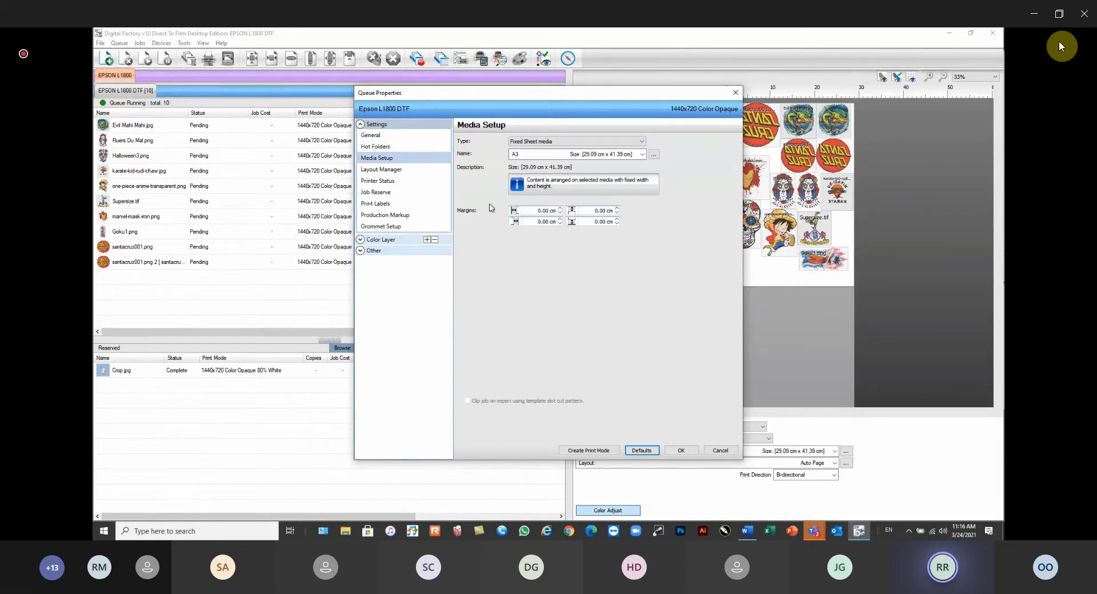
left_click(720, 451)
Delete all pending jobs from the EPSON L1800 DTF queue
left_click_drag(309, 296, 170, 145)
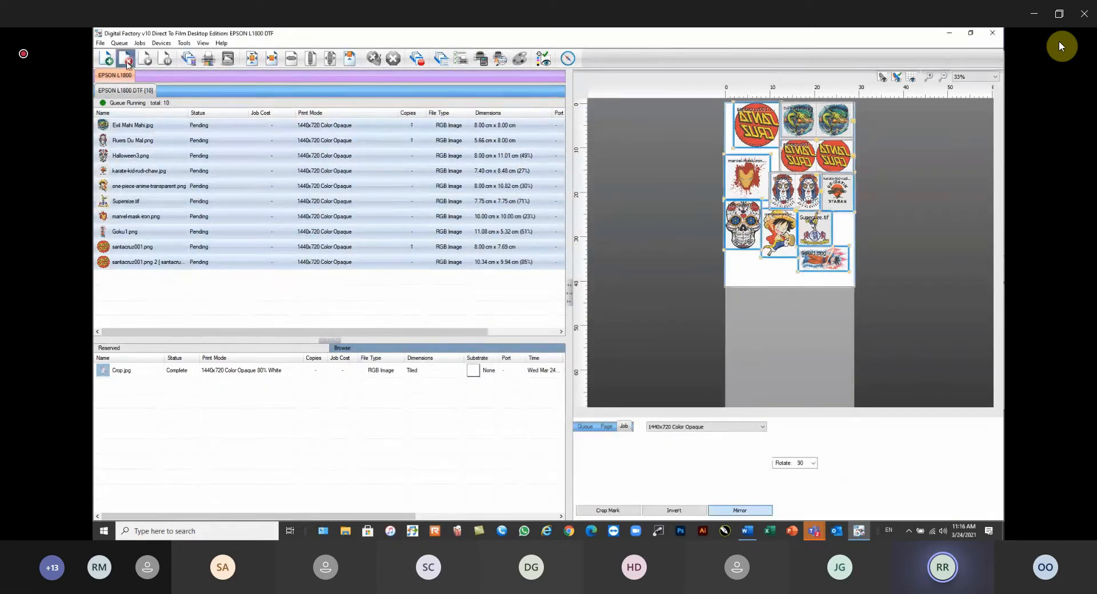
left_click(126, 76)
Create a new template media named 10x10 for the Epson L1800 DTF, based on the 13x19 sheet
left_click(161, 42)
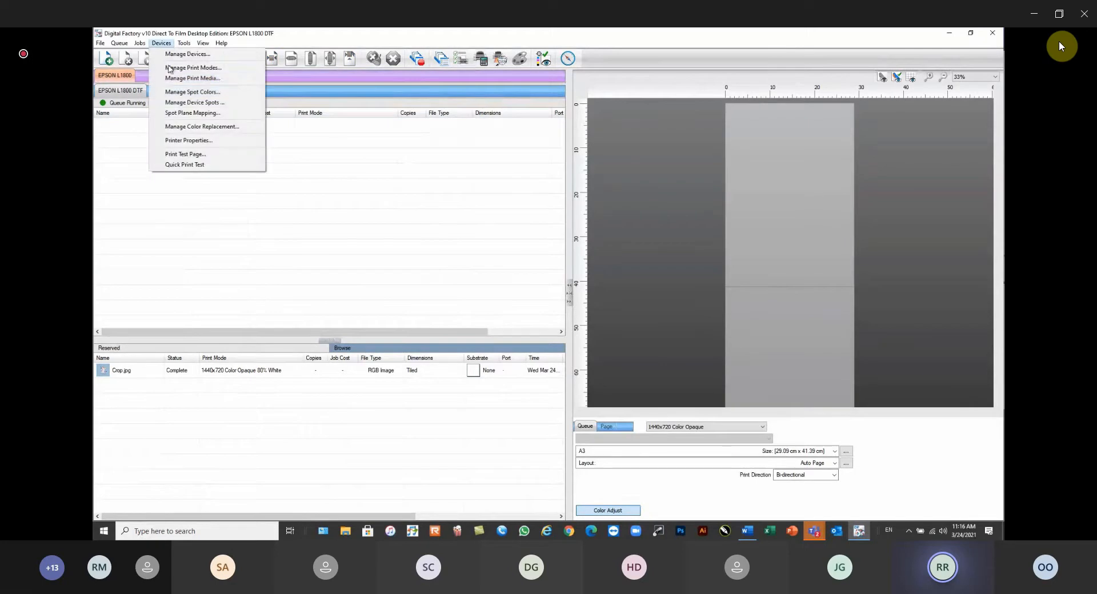
left_click(178, 83)
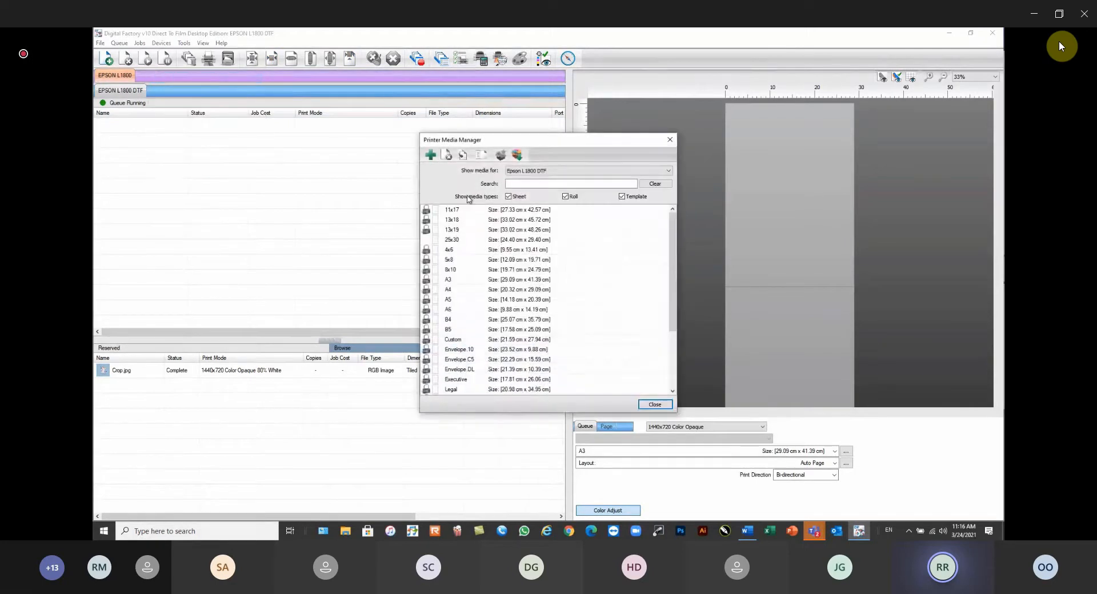
left_click(430, 155)
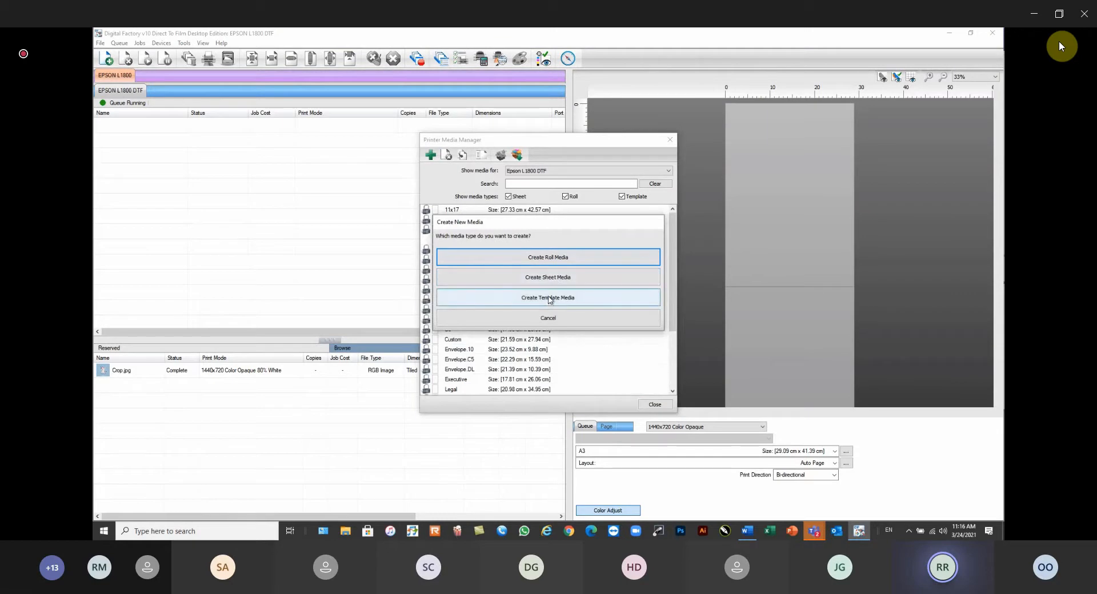
left_click(548, 299)
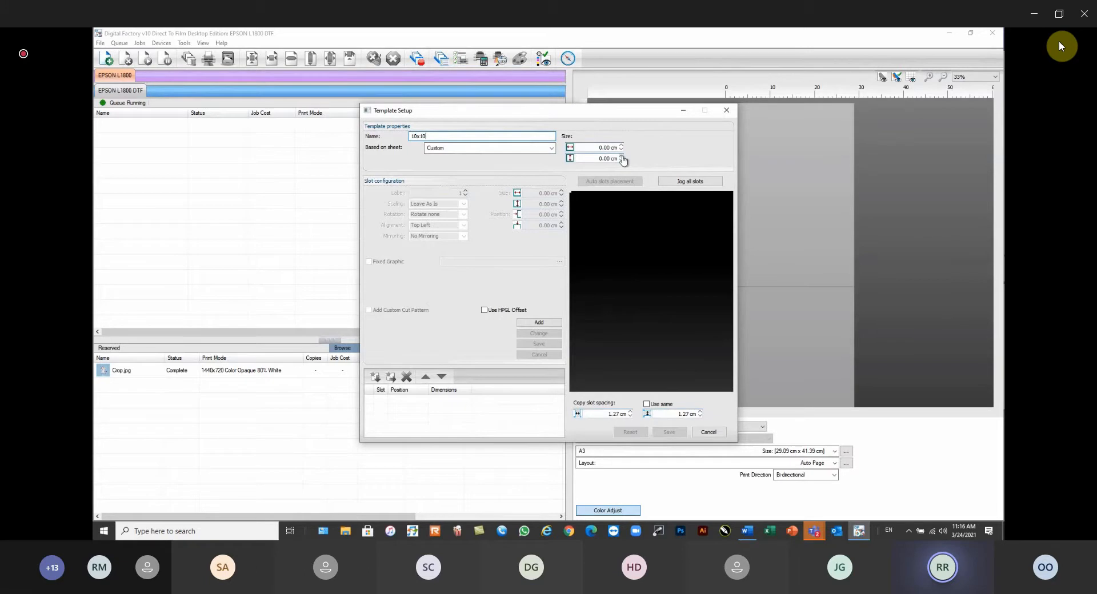
left_click(551, 148)
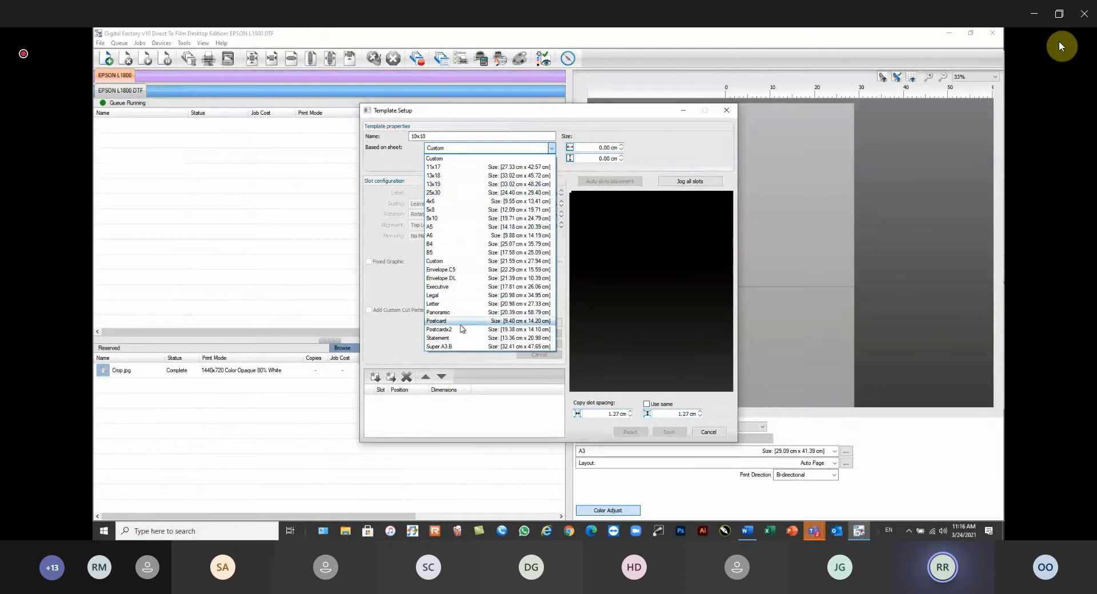
left_click(548, 184)
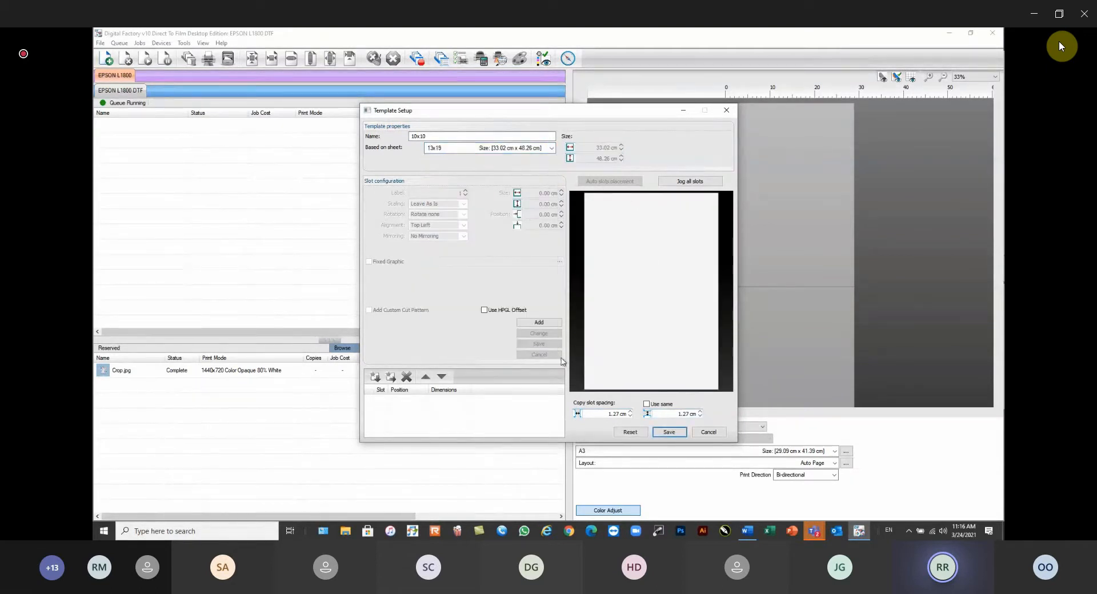
Add a 10 x 10 cm slot at a vertical position of 1 cm, with scaling set to Scale To Fit: Always
left_click(548, 324)
type("10")
key("Tab")
type("10")
key("Tab")
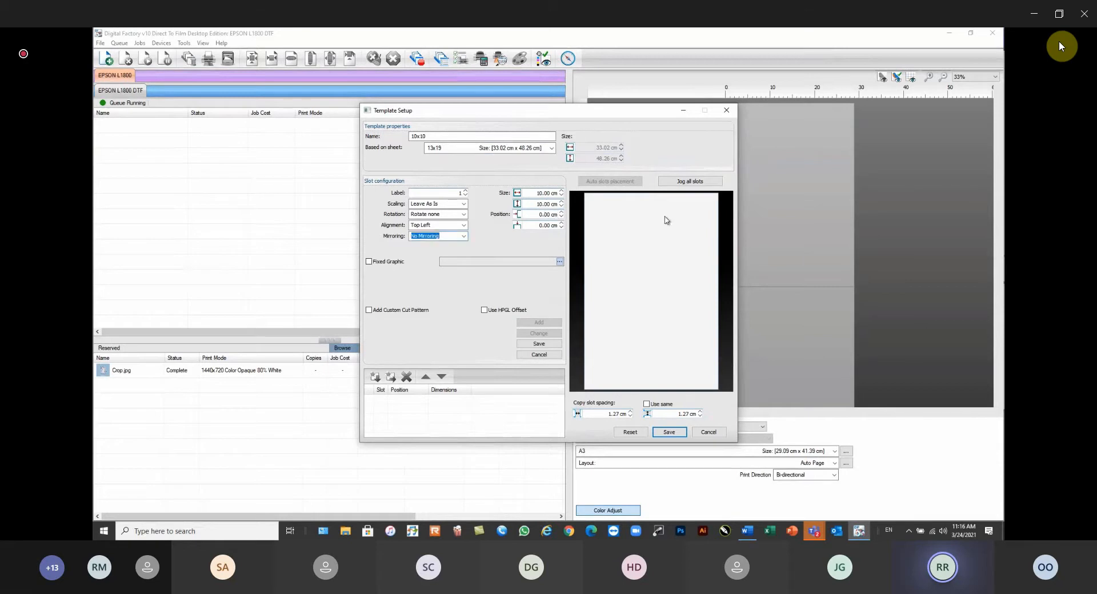
left_click(535, 227)
type("1")
key("Tab")
left_click(464, 204)
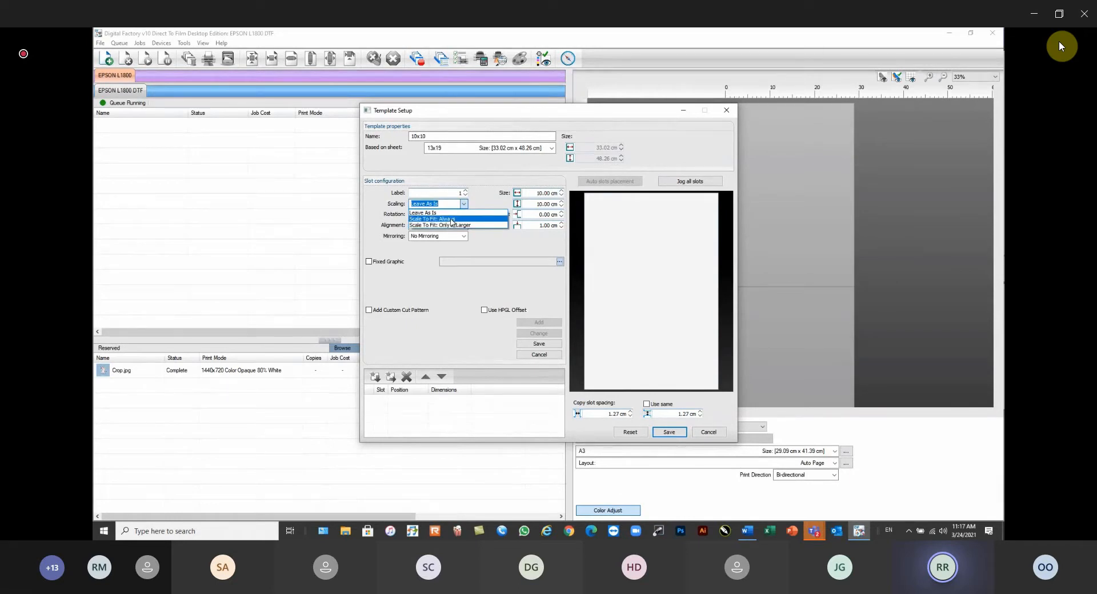
left_click(451, 220)
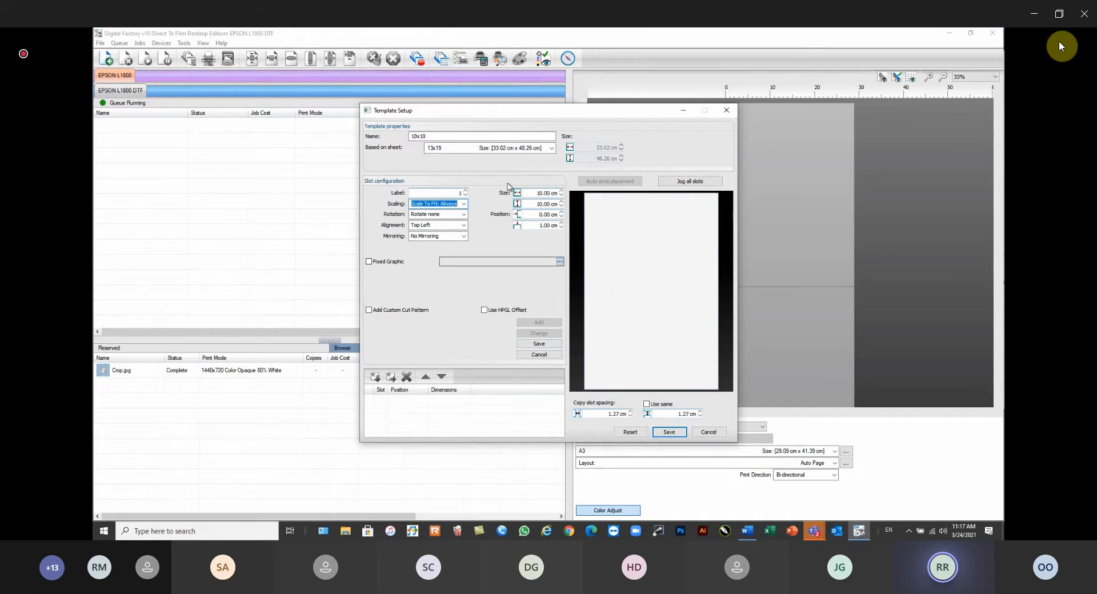
left_click(540, 344)
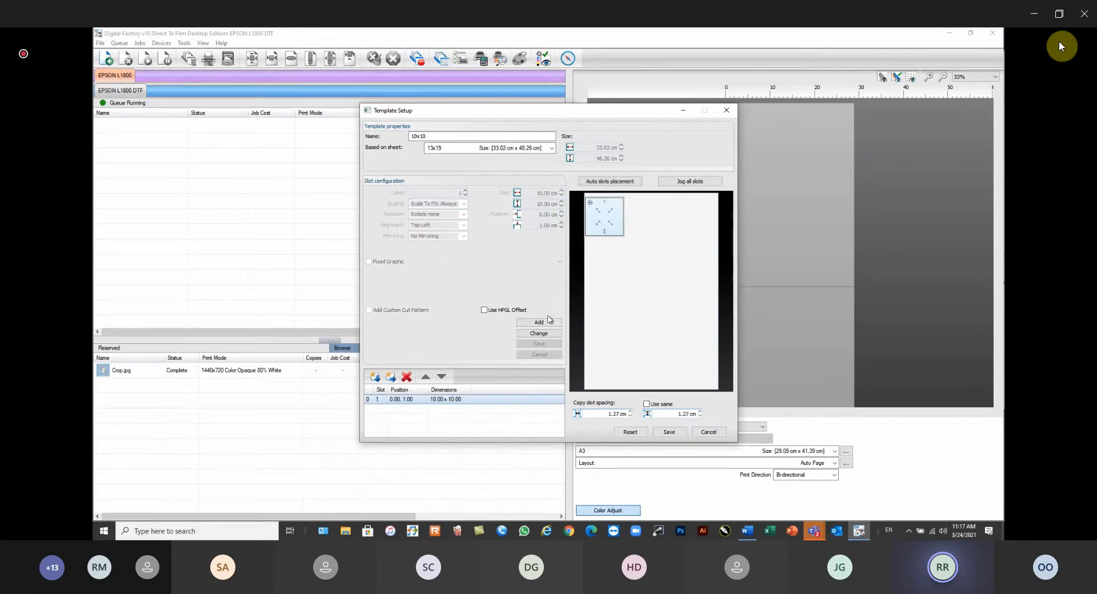
Fill the page automatically with copies of the slot, spaced 0.25 cm apart along the width and height
left_click(609, 183)
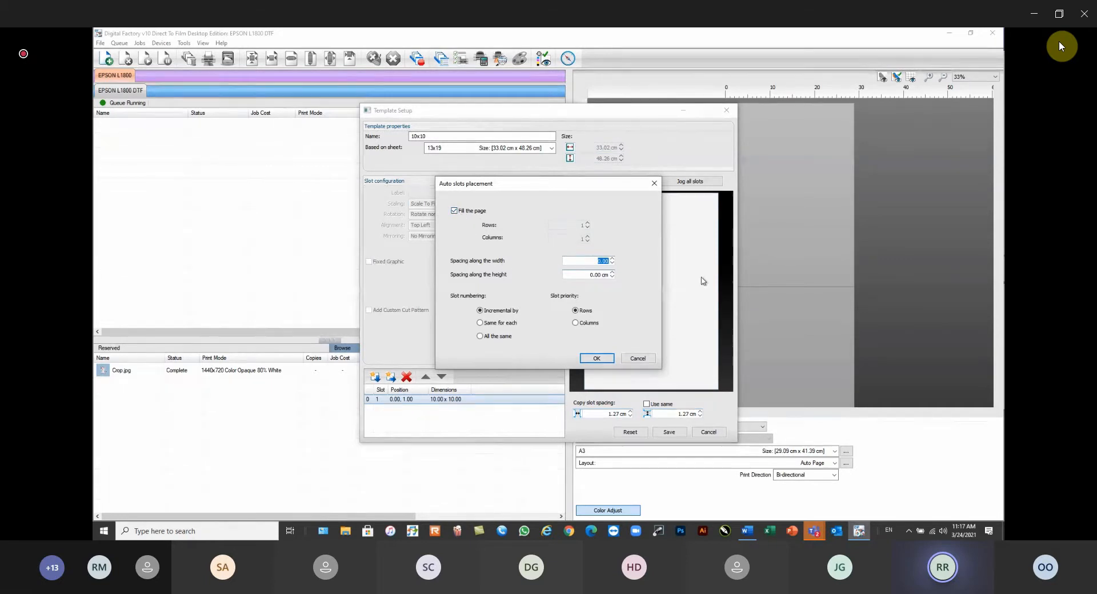
type(".25")
key("Tab")
type(".")
key("Tab")
left_click(599, 360)
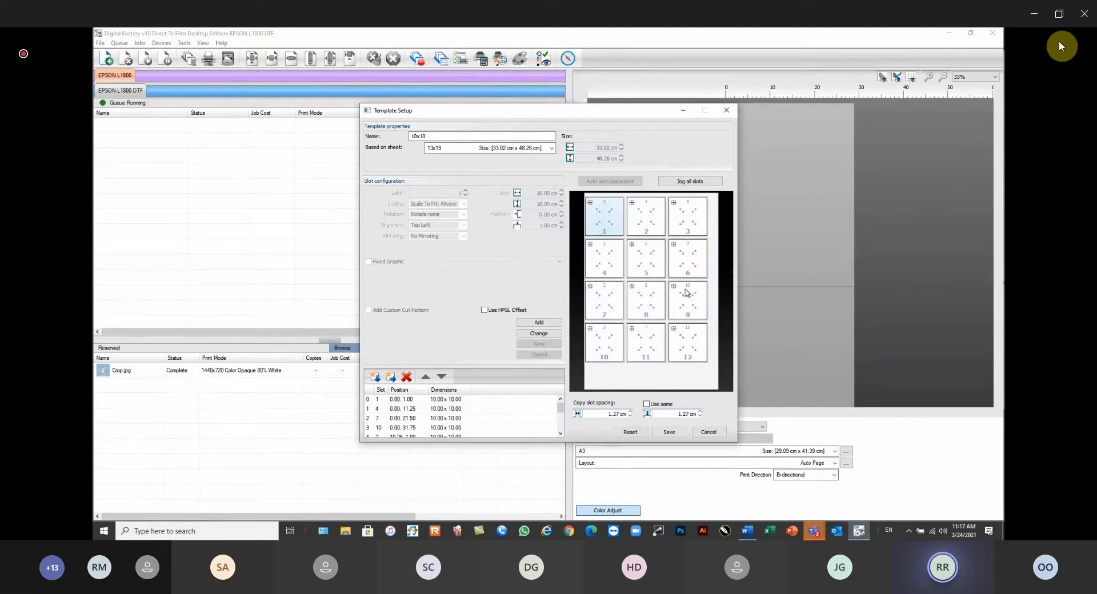
Jog all slots to the right by 0.60 cm, 0.40 cm and another 0.40 cm to centre them on the sheet
left_click(690, 183)
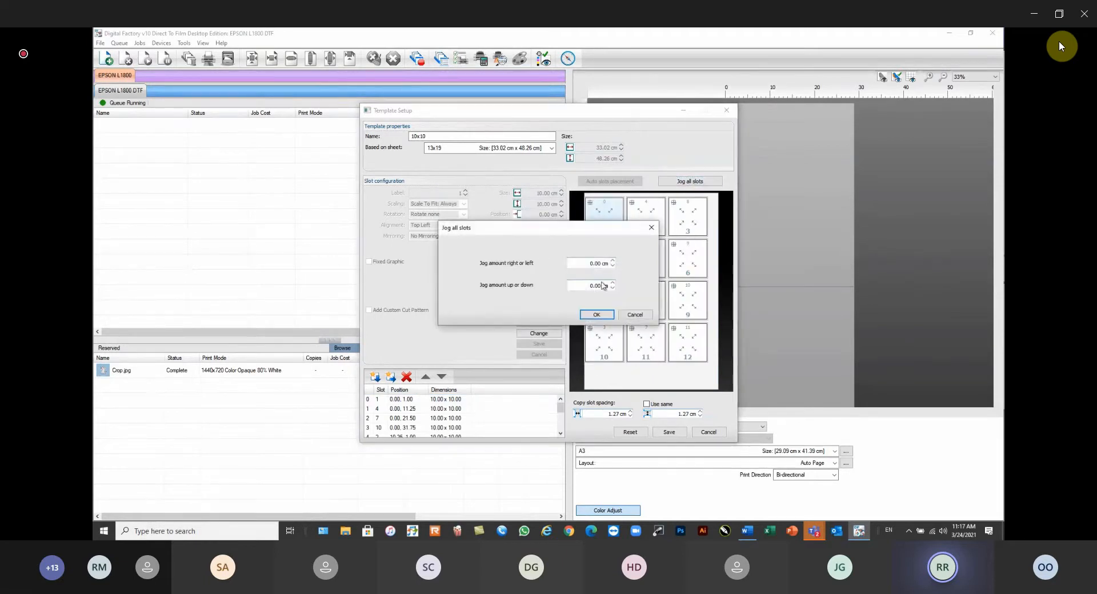
left_click(612, 261)
left_click(596, 315)
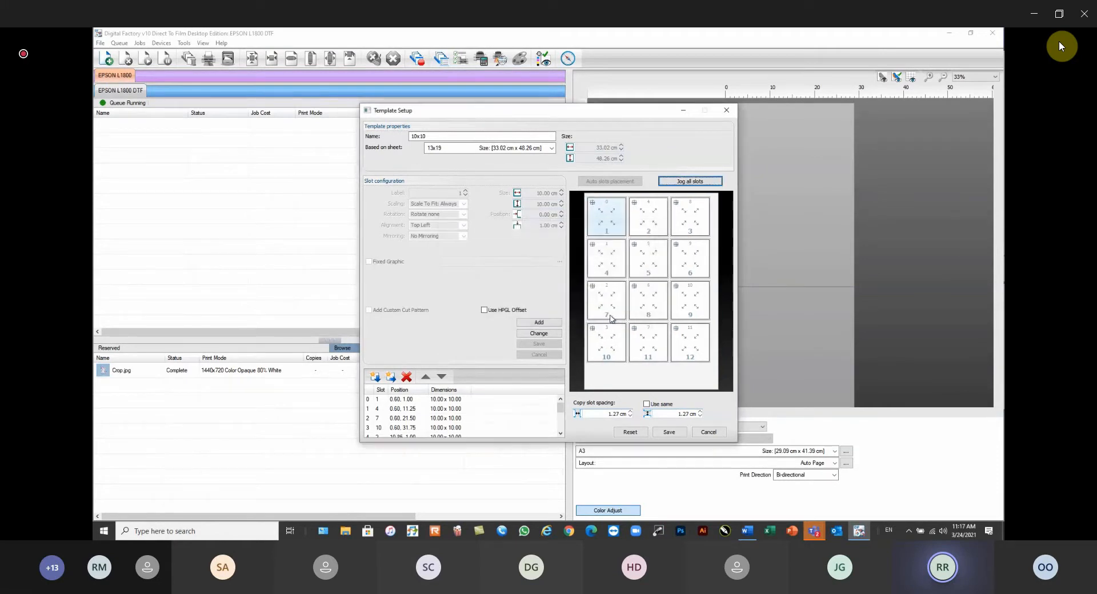
left_click(686, 183)
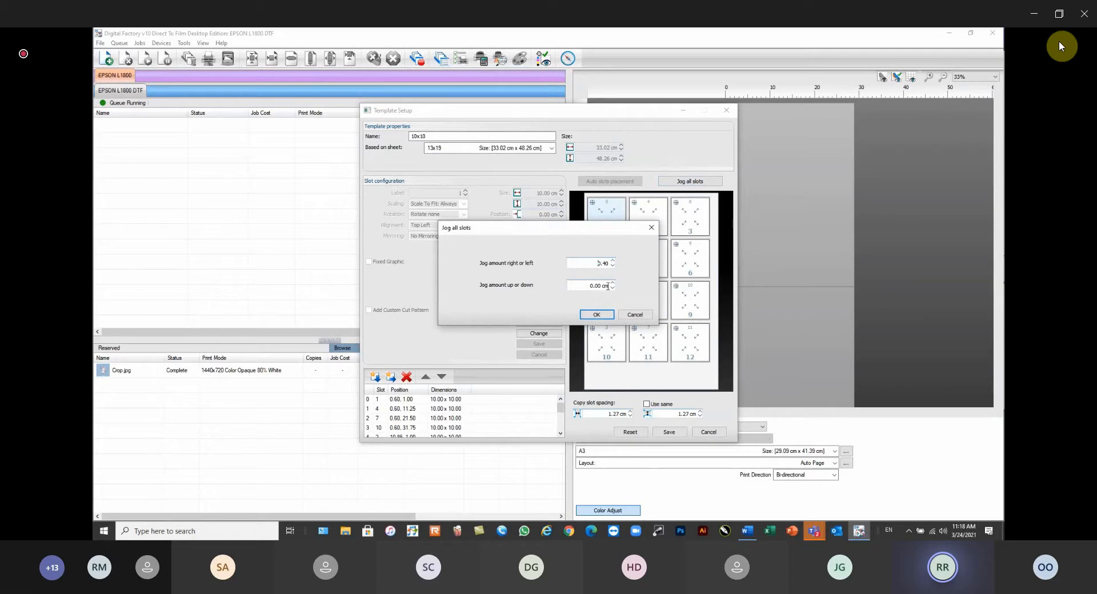
left_click(596, 315)
left_click(684, 183)
left_click(613, 260)
left_click(612, 261)
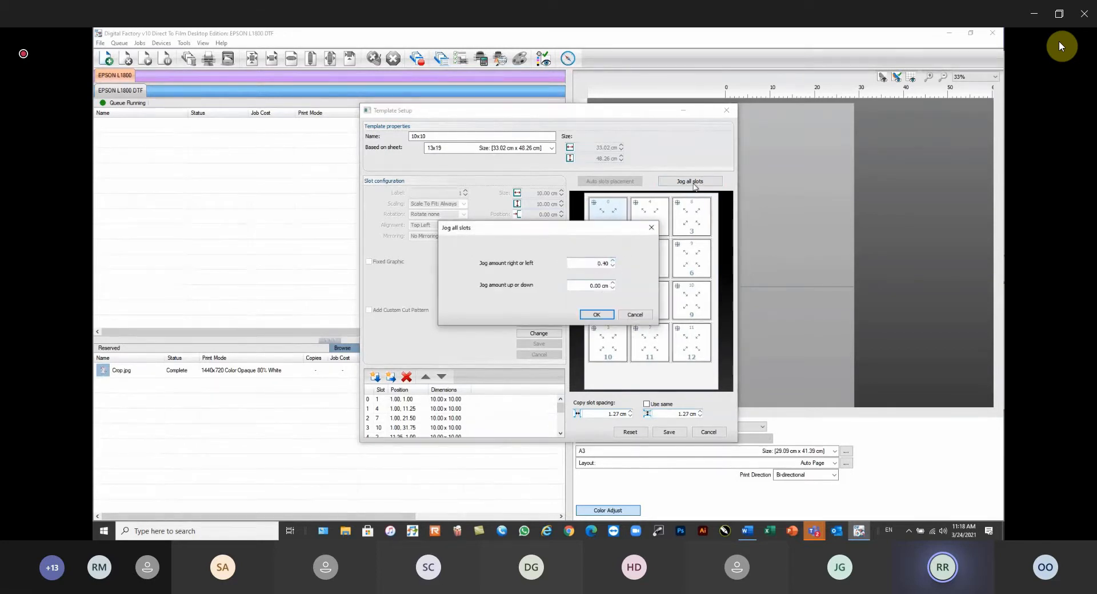
left_click(596, 315)
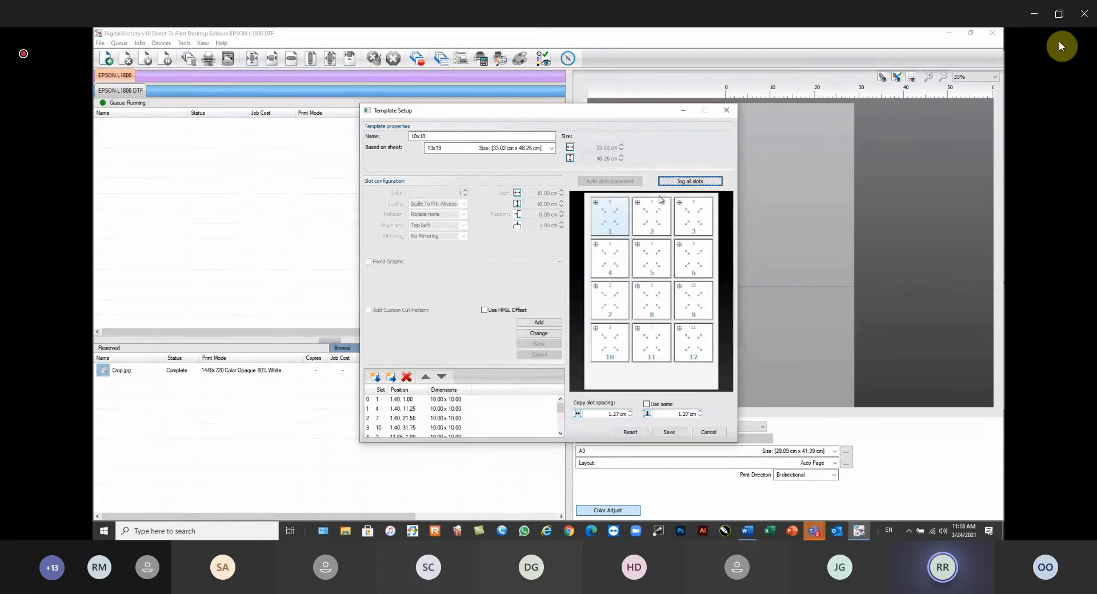
Jog all slots down by 1 cm
left_click(682, 183)
key("Tab")
type("2")
key("Tab")
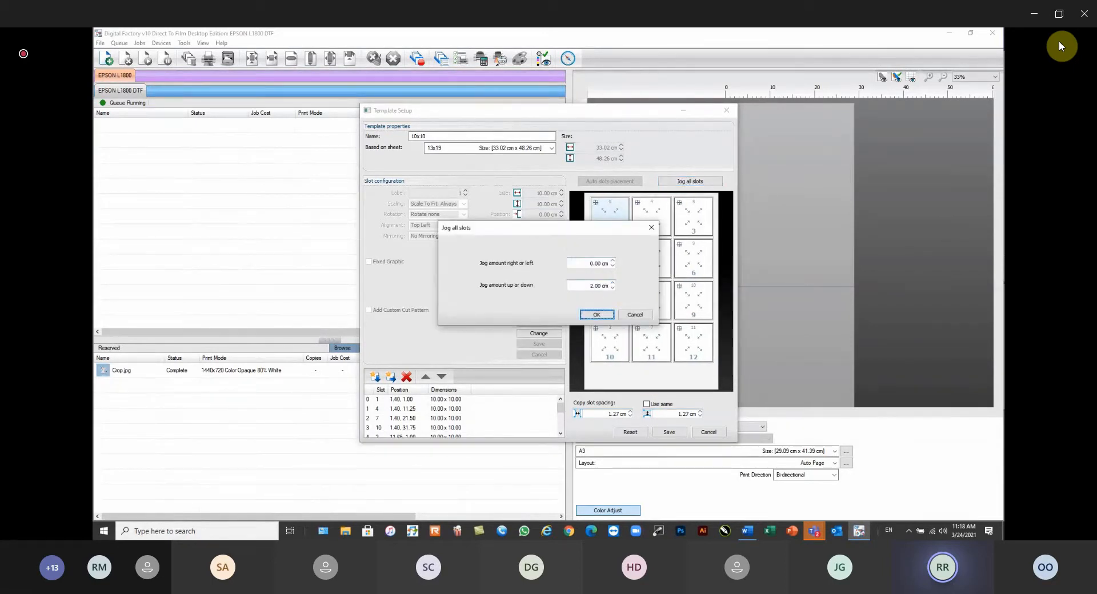
left_click_drag(584, 284, 709, 322)
type("1")
key("Tab")
left_click(593, 315)
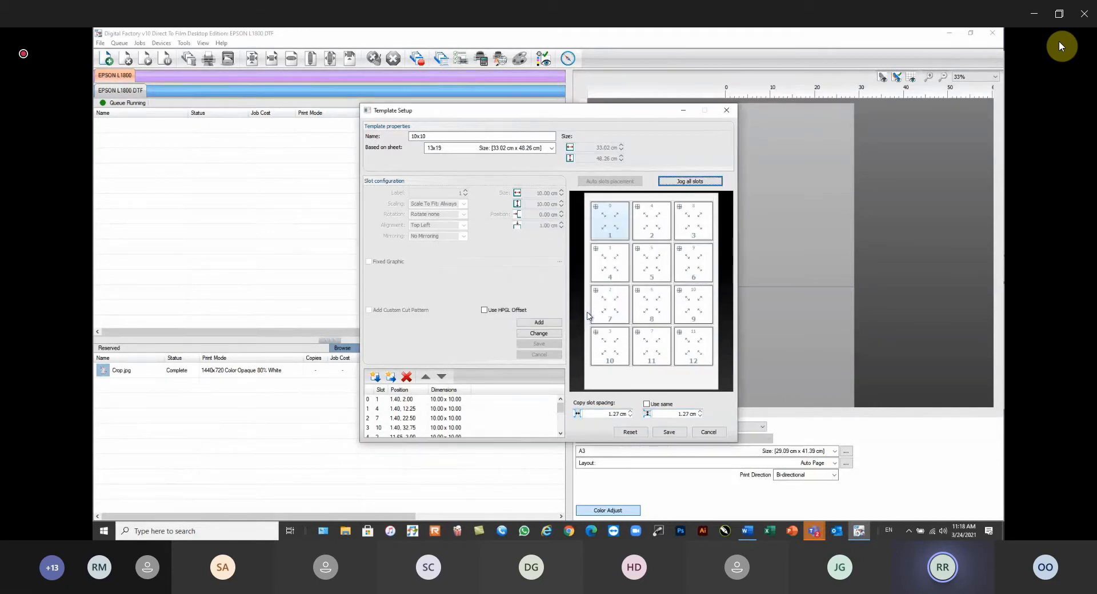
Save the 10x10 template and locate it in the printer media list
left_click(673, 434)
scroll(674, 292, "down", 2)
scroll(673, 292, "down", 2)
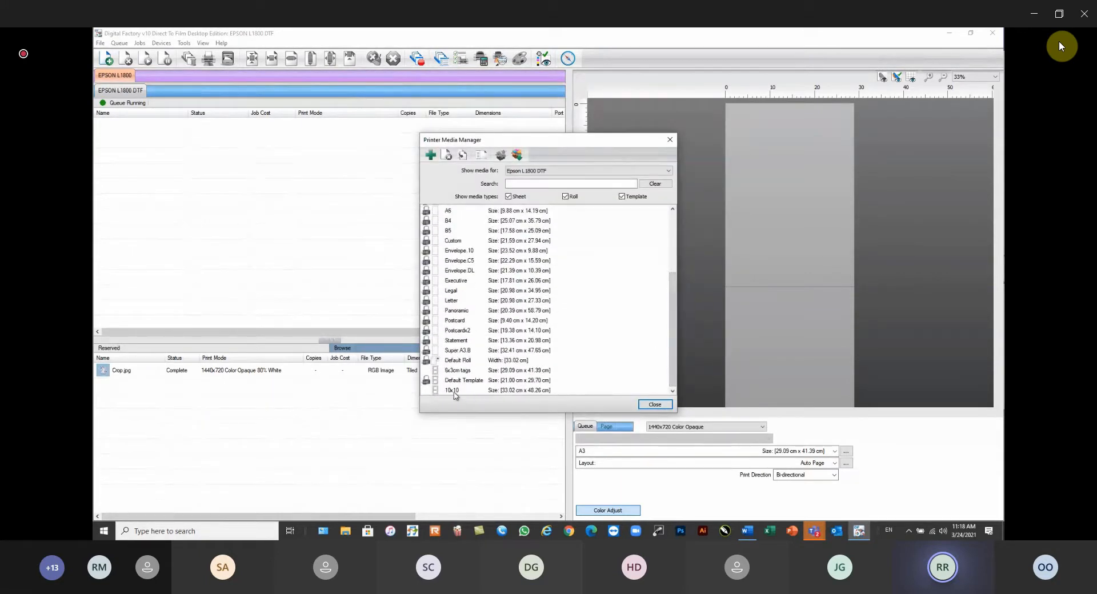
Set the L1800 DTF queue's media to the 10x10 template under template media
left_click(655, 406)
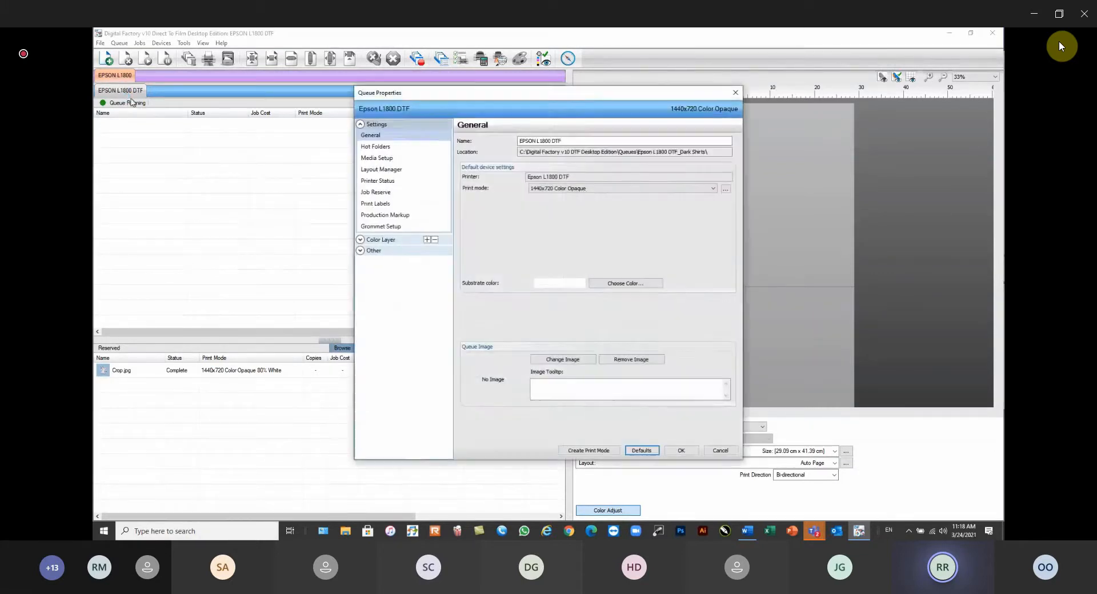
left_click(379, 159)
left_click(577, 141)
left_click(552, 163)
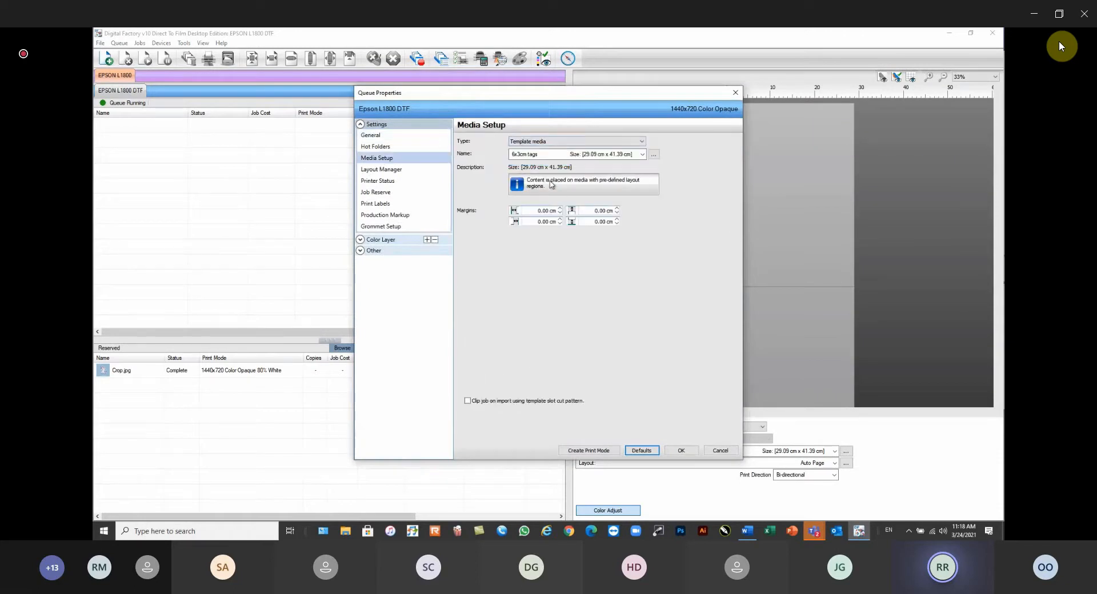
left_click(566, 155)
left_click(542, 191)
left_click(681, 451)
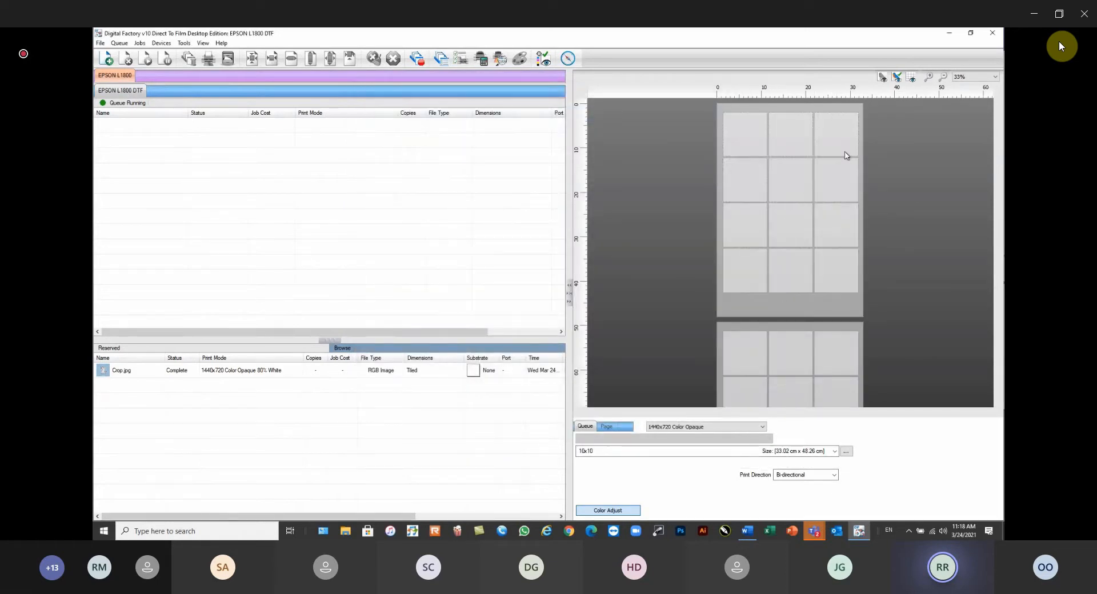
Import all the images from the Hot Folder and Barcode folder into the queue
left_click(105, 58)
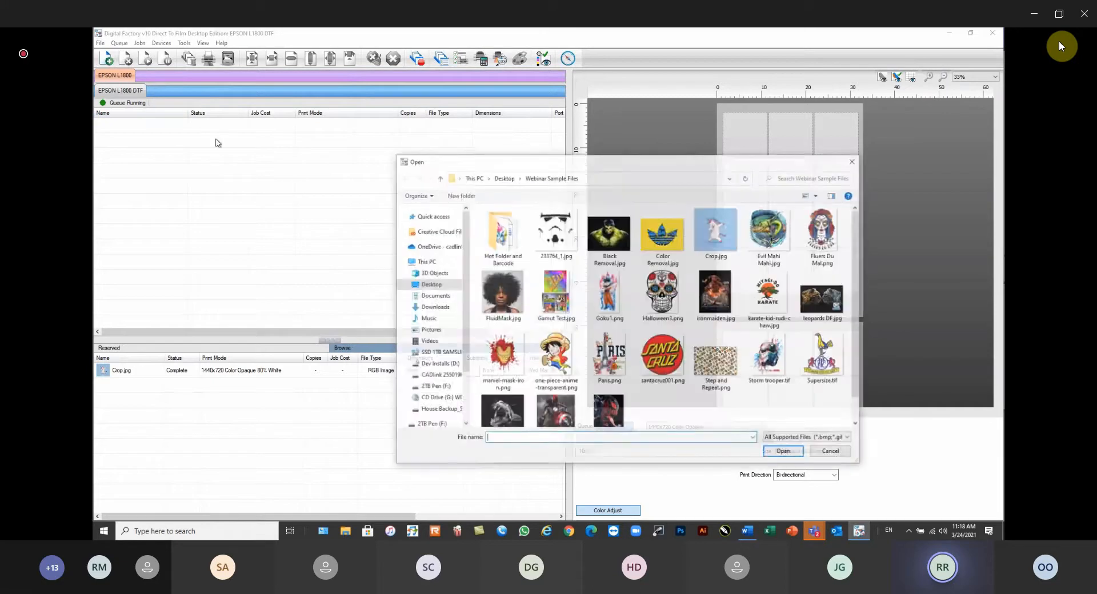
double_click(502, 234)
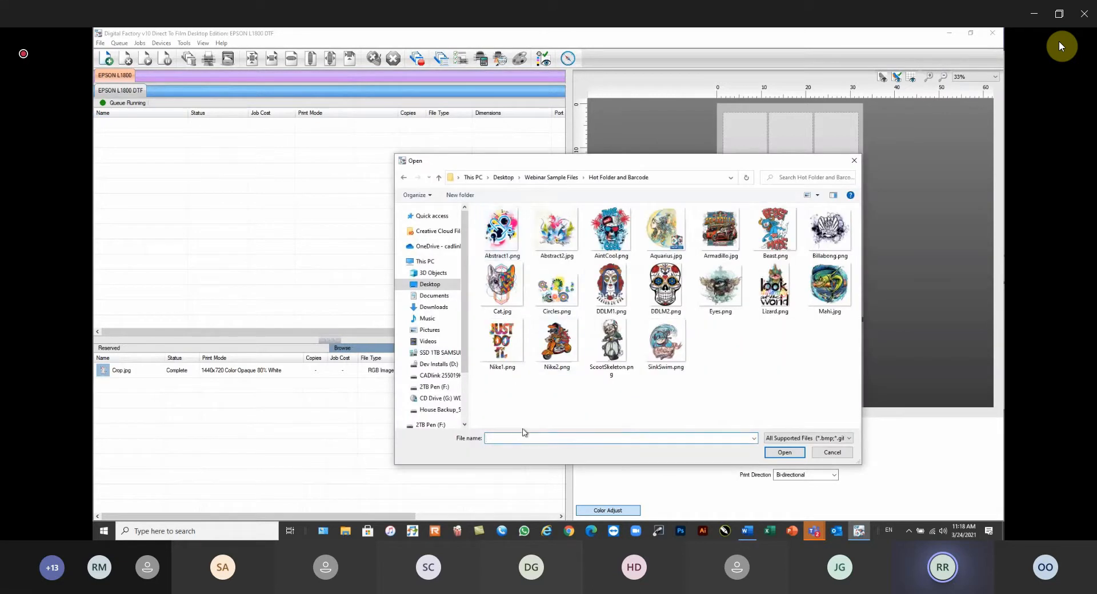
key("ctrl+a")
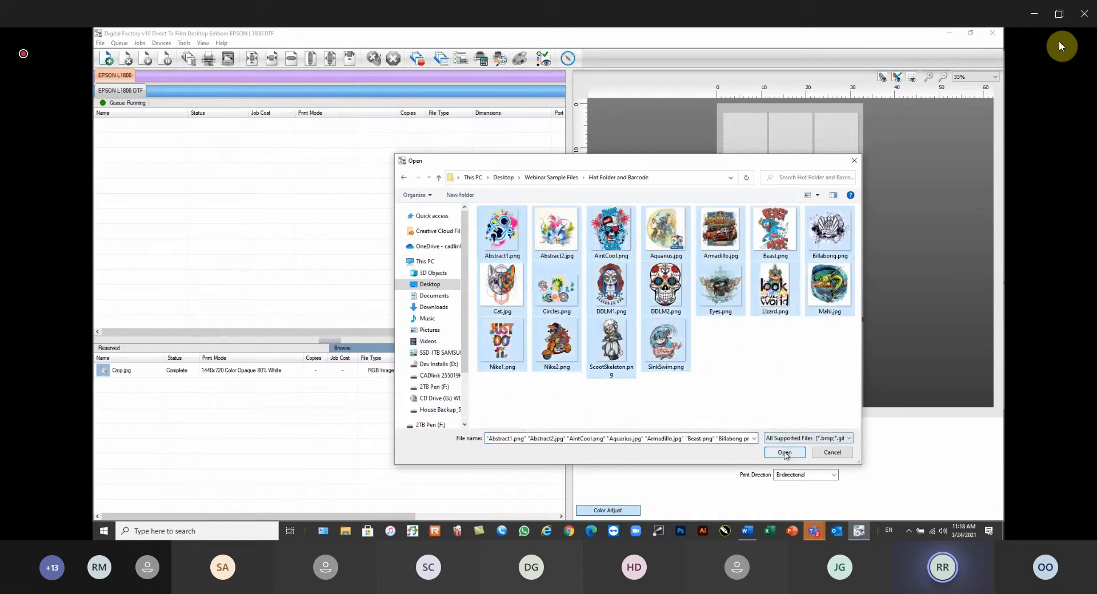
left_click(784, 453)
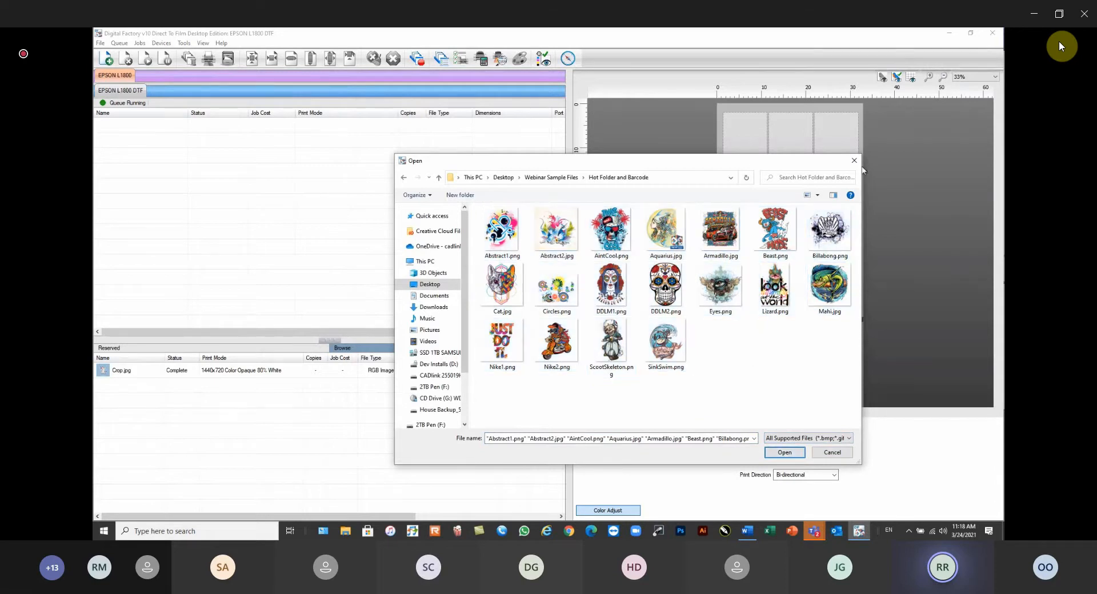
left_click_drag(738, 164, 537, 146)
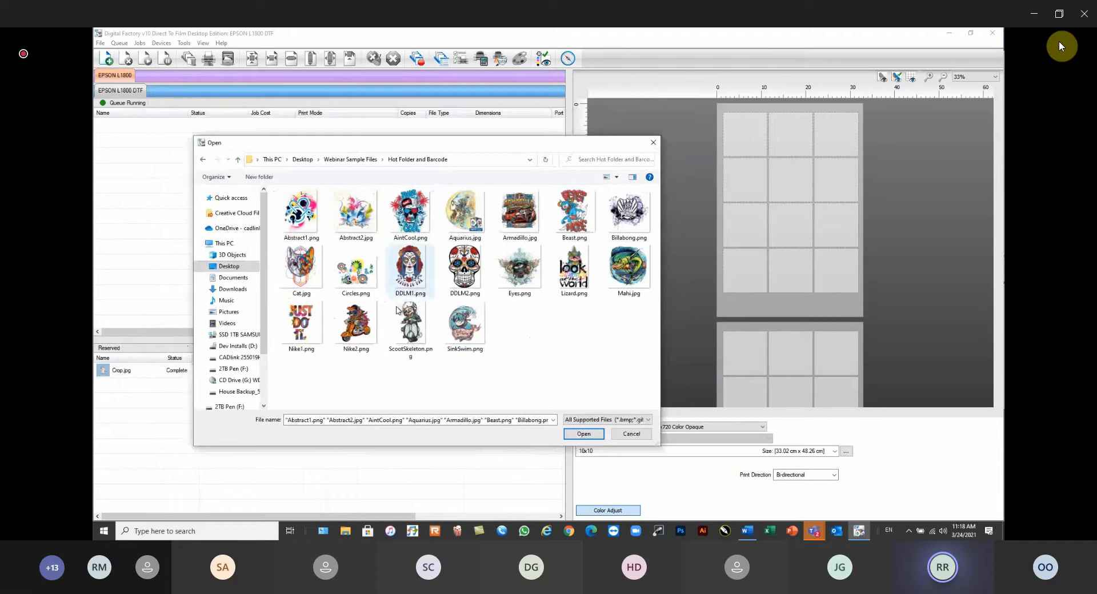
key("ctrl+a")
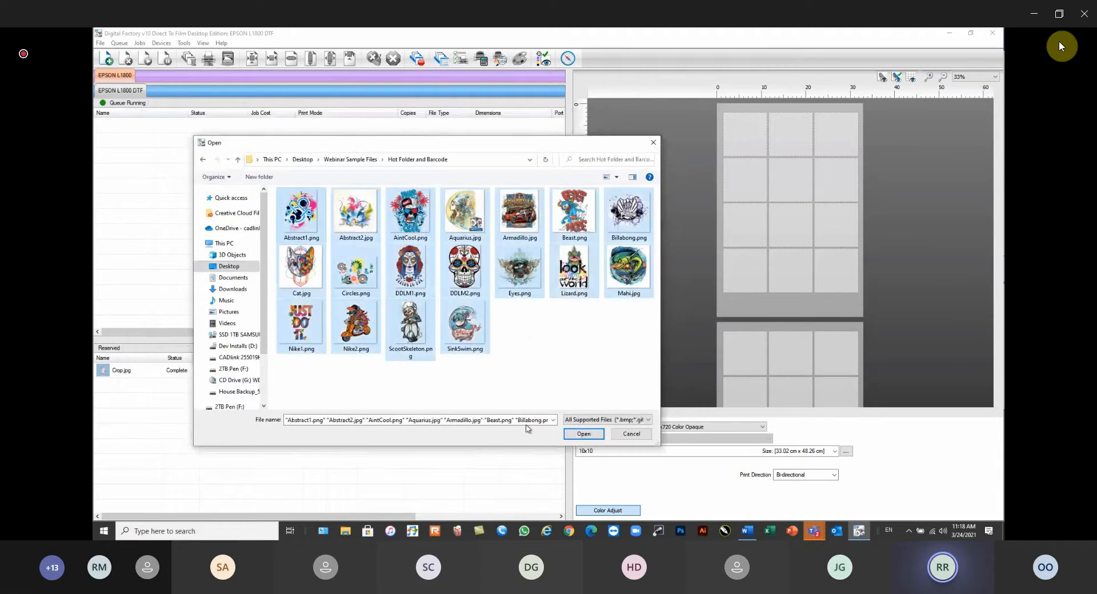
left_click(584, 434)
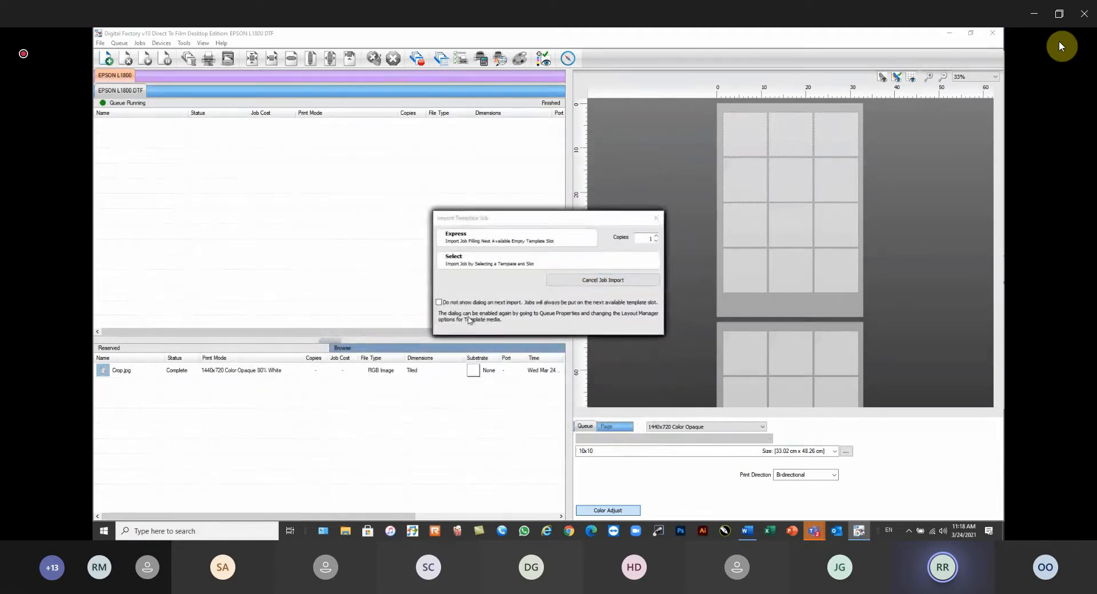
Place each imported image in the next empty template slot with Express import, one copy each, suppressing the dialog on future imports
left_click(439, 303)
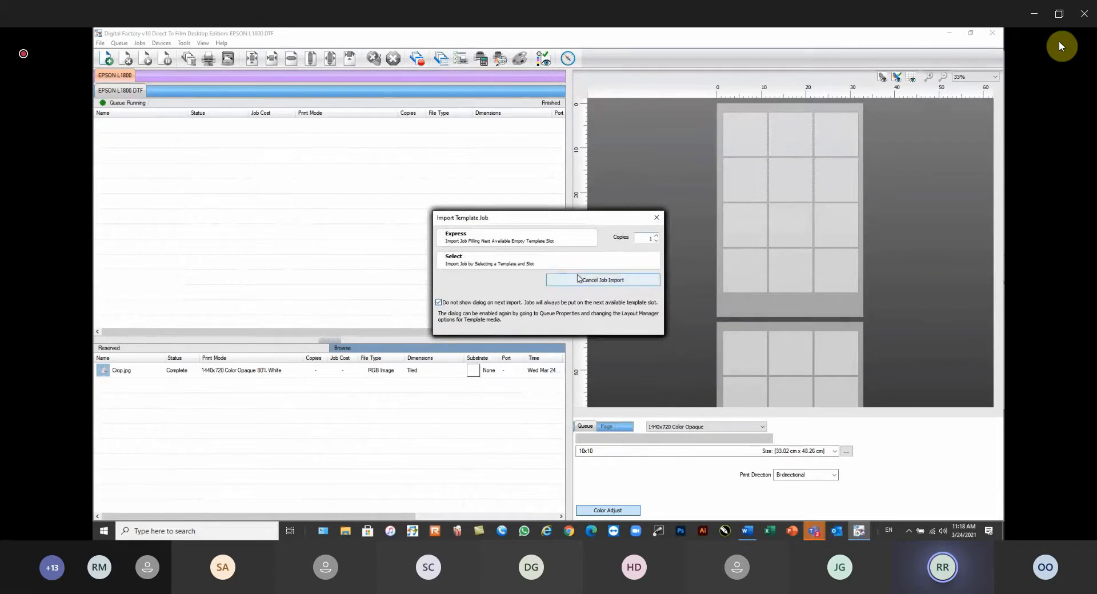
left_click(518, 240)
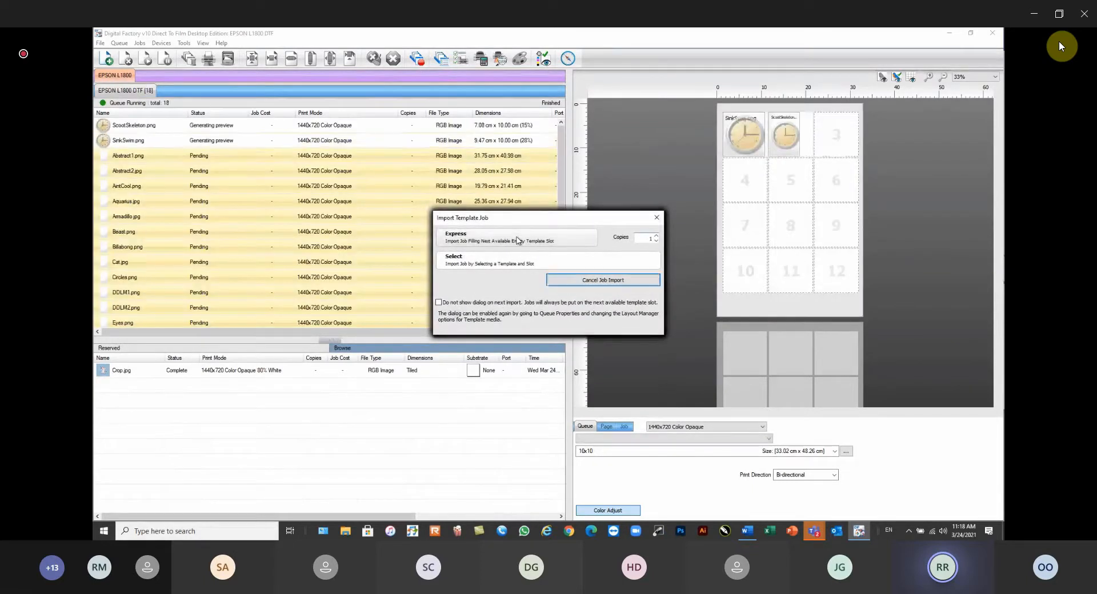
left_click(517, 241)
left_click(517, 240)
left_click(517, 240)
left_click(517, 241)
left_click(518, 240)
left_click(517, 240)
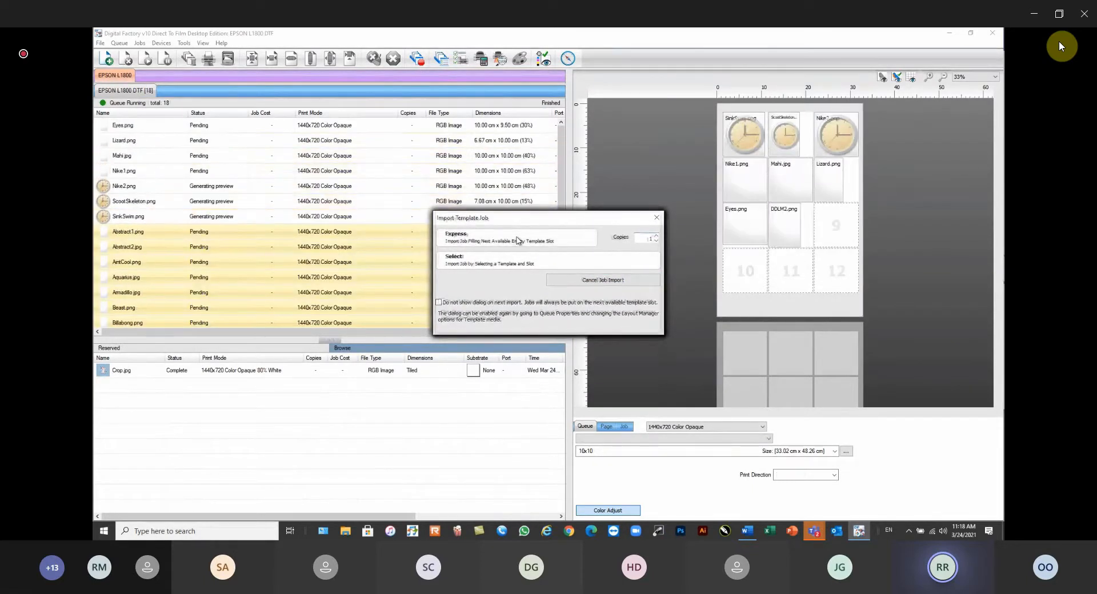
left_click(517, 241)
left_click(517, 241)
left_click(517, 241)
left_click(517, 240)
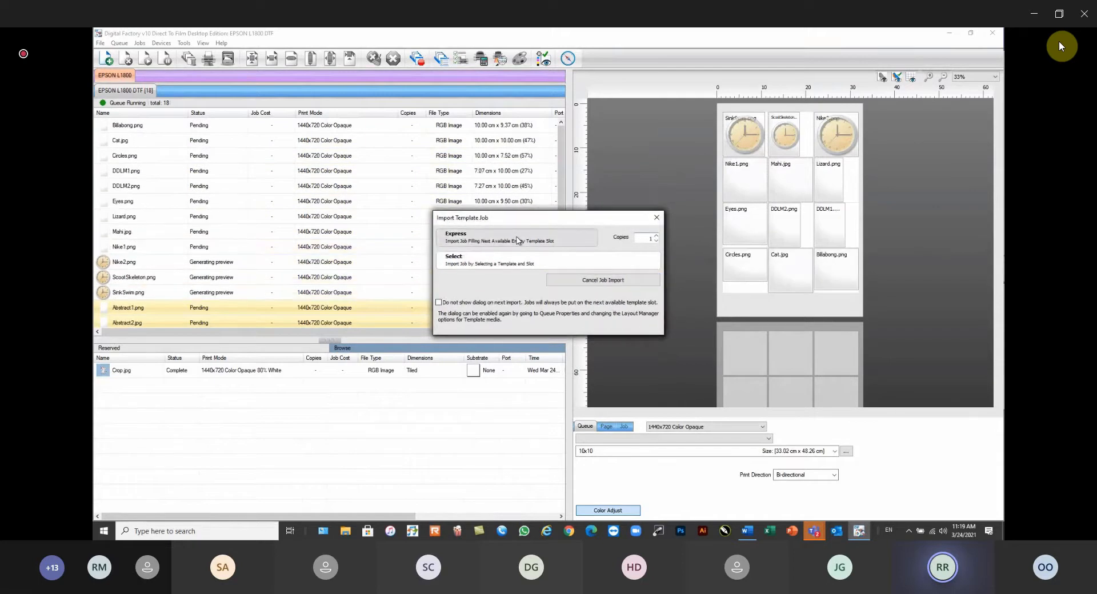
left_click(517, 241)
left_click(517, 241)
left_click(517, 241)
left_click(517, 240)
left_click(517, 240)
left_click(517, 241)
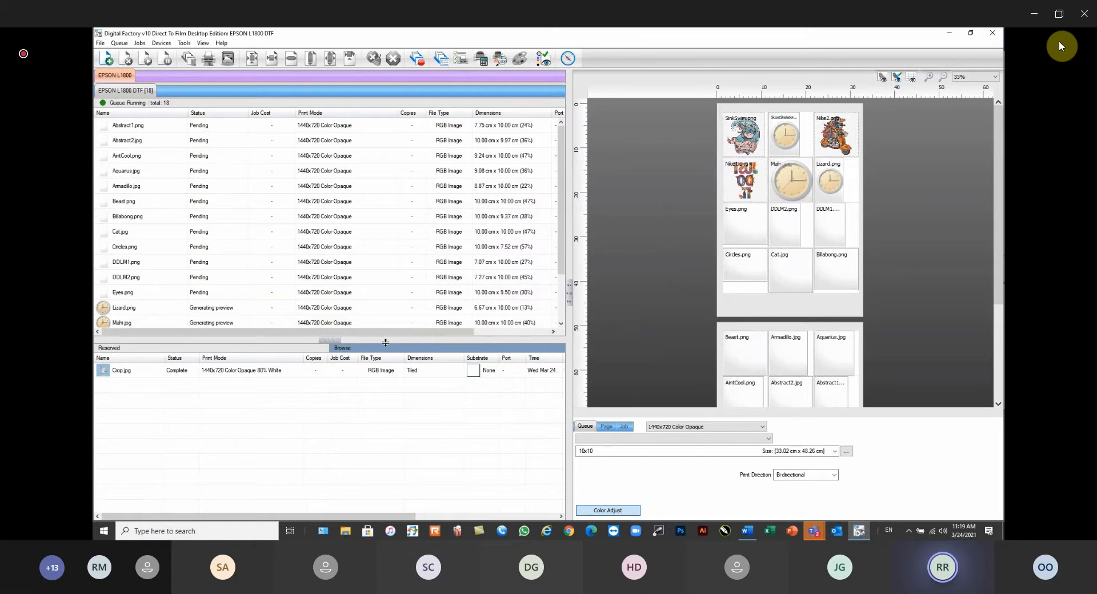
left_click_drag(329, 341, 386, 389)
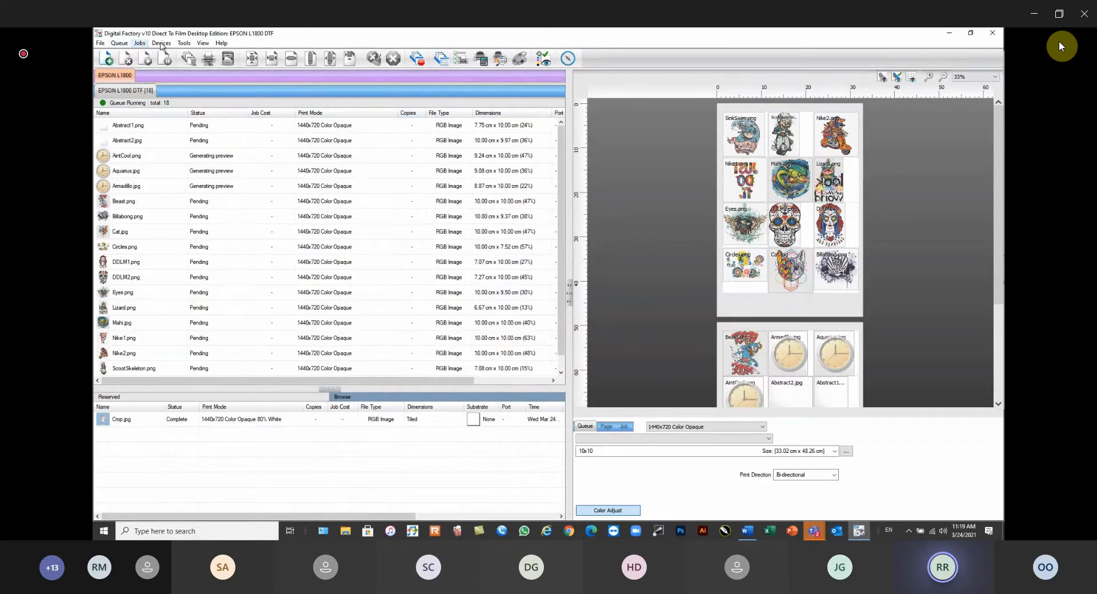
left_click(161, 44)
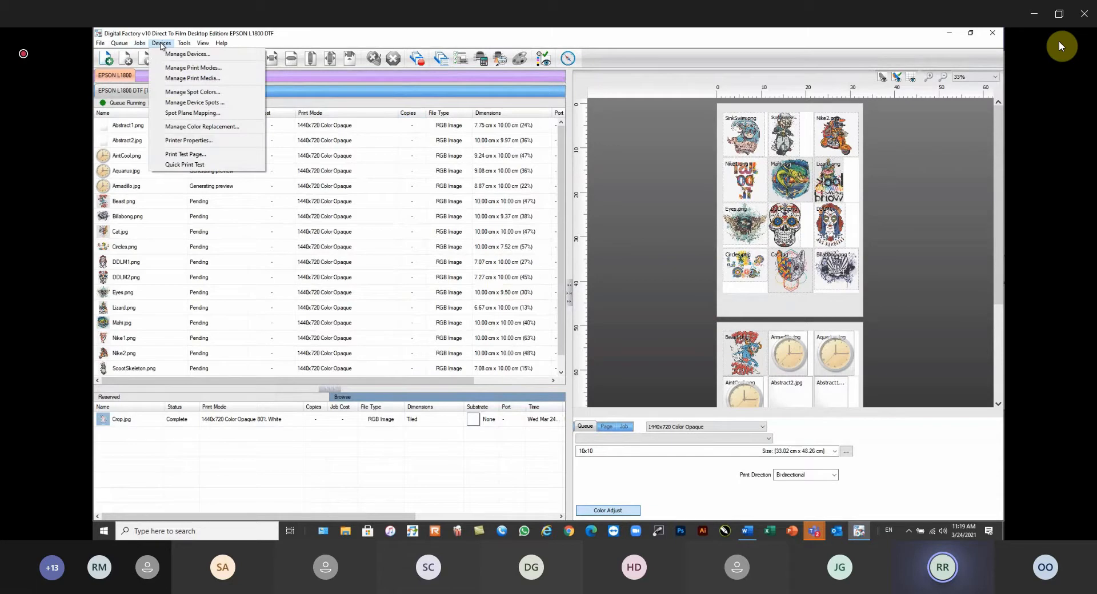
mouse_move(185, 46)
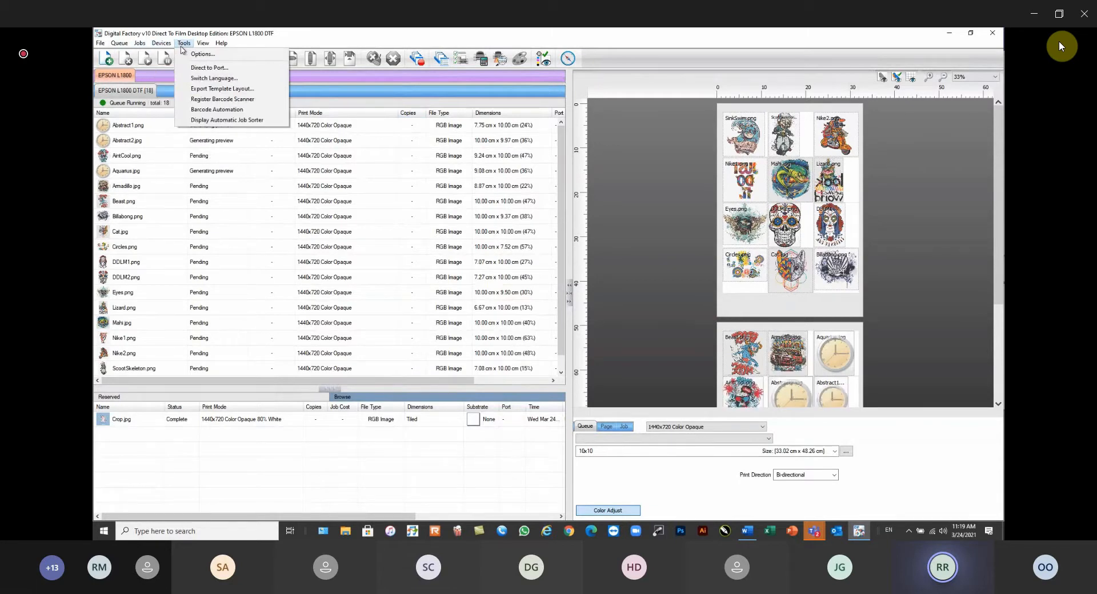
left_click(615, 37)
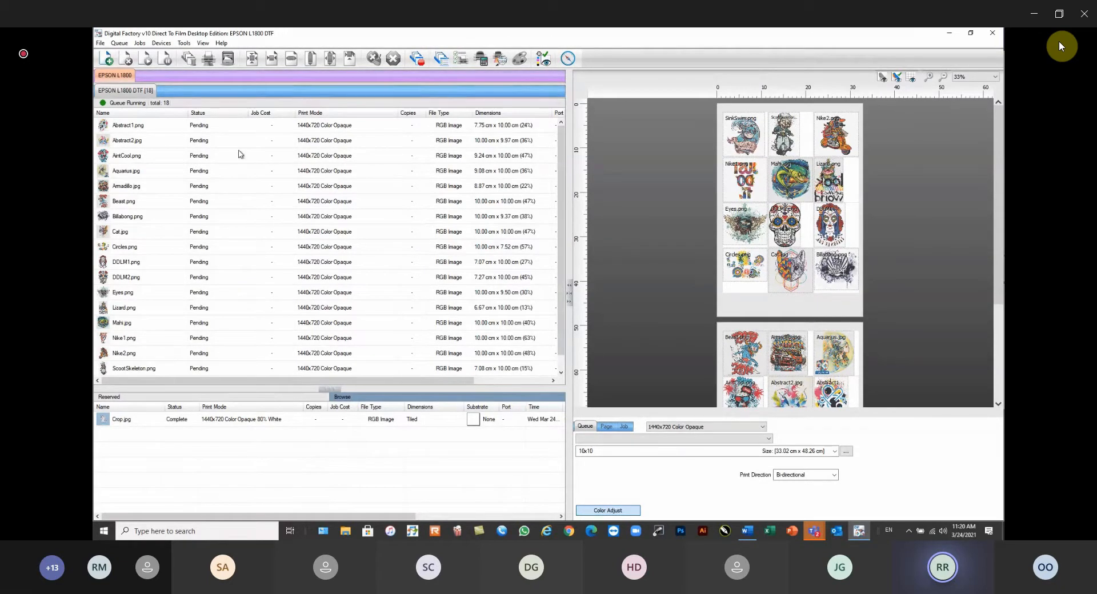
mouse_move(288, 309)
left_click(184, 43)
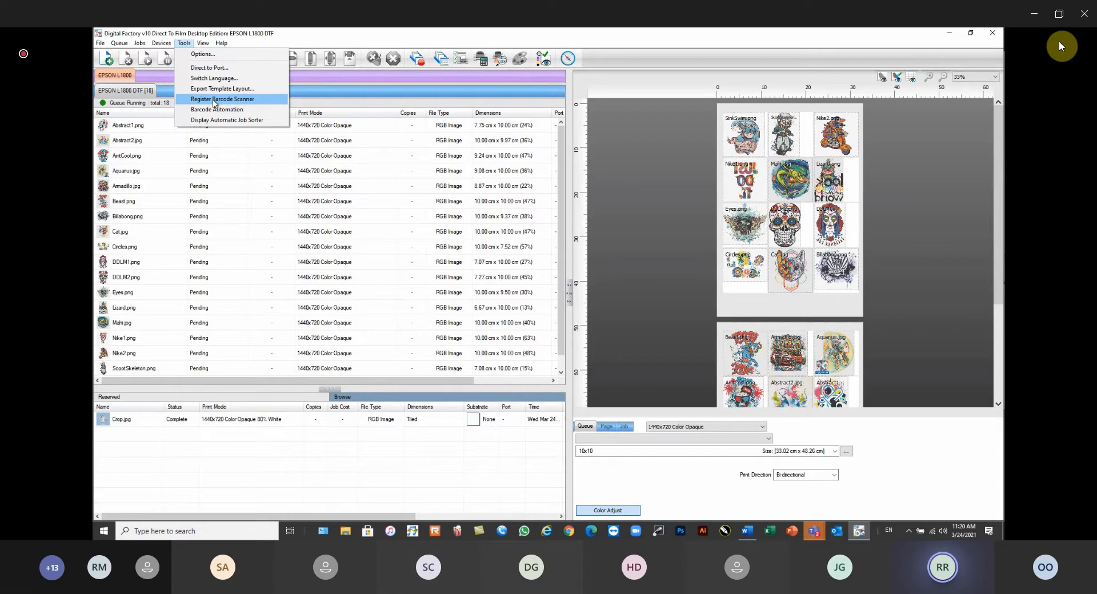
left_click(919, 42)
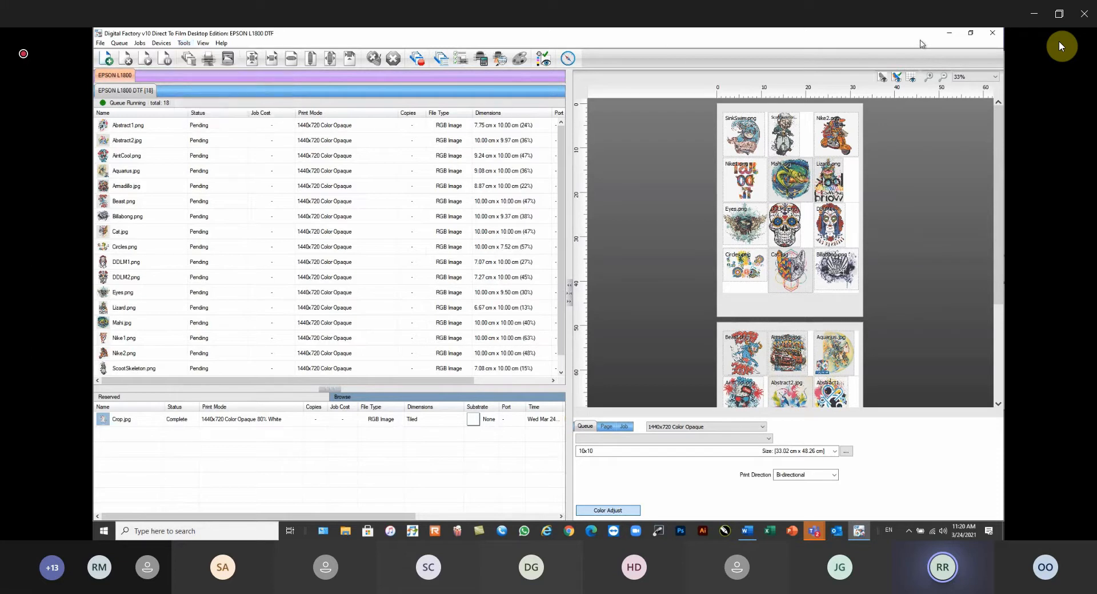
Switch to the Webinar Sample Files folder and open the Barcode Samples document from its Hot Folder and Barcode subfolder
left_click(949, 36)
double_click(394, 168)
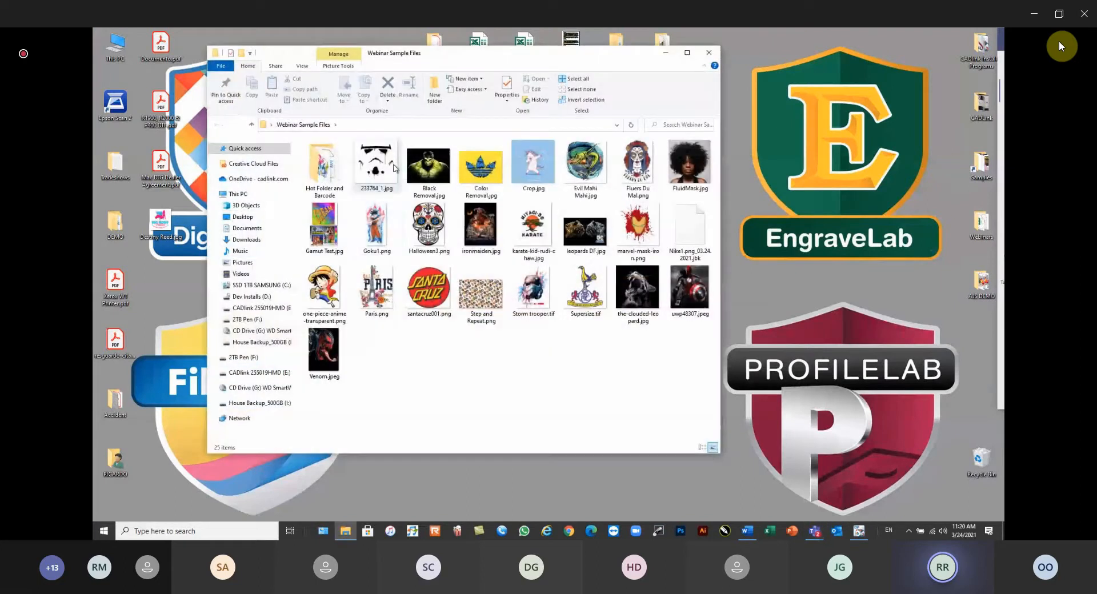
double_click(324, 168)
left_click(639, 171)
double_click(639, 170)
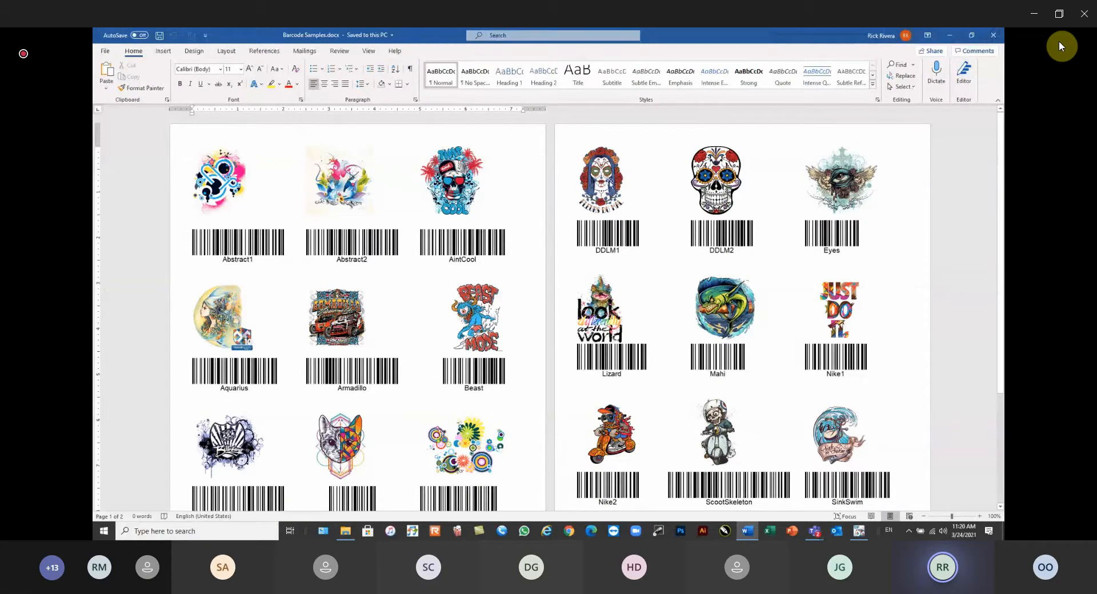
Compare the DDLM2.png job in Digital Factory with its barcode in the Barcode Samples Word document
left_click(859, 531)
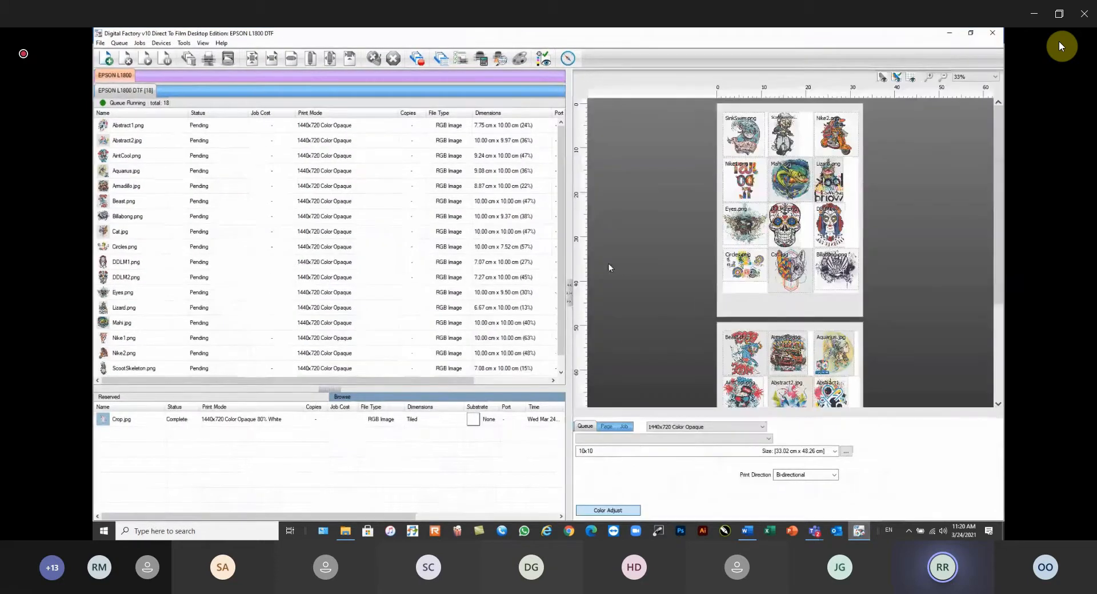
left_click(789, 220)
left_click(787, 229)
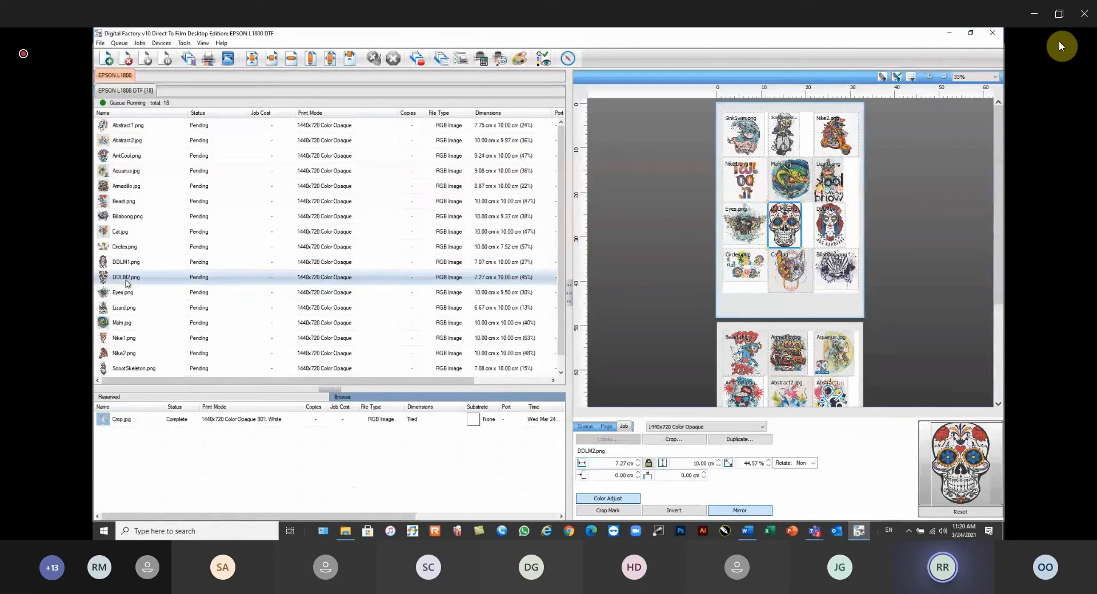
left_click(748, 534)
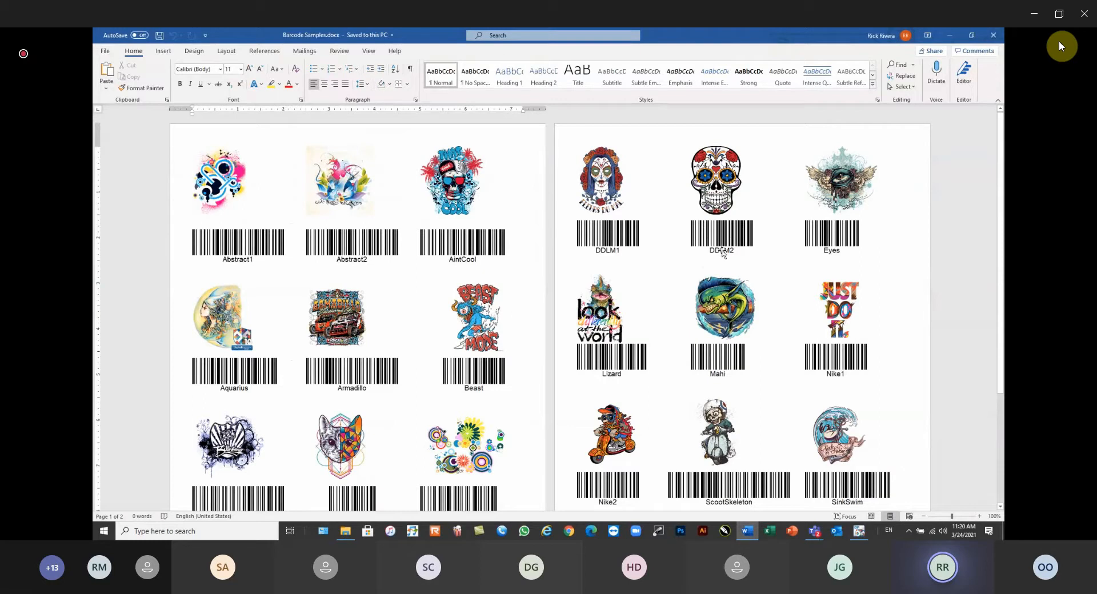
left_click(951, 38)
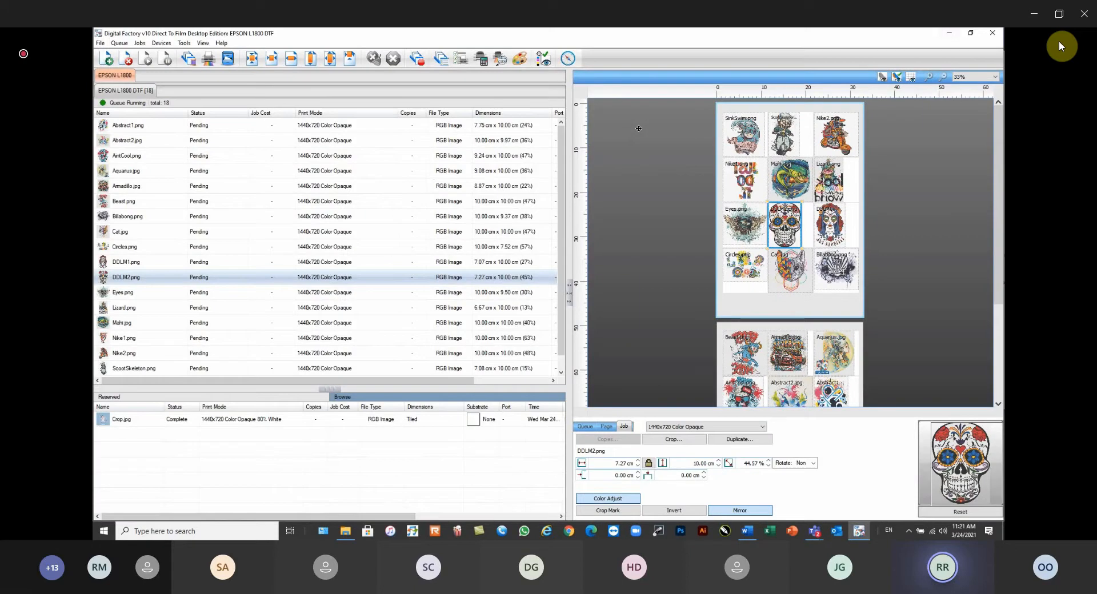
left_click(161, 43)
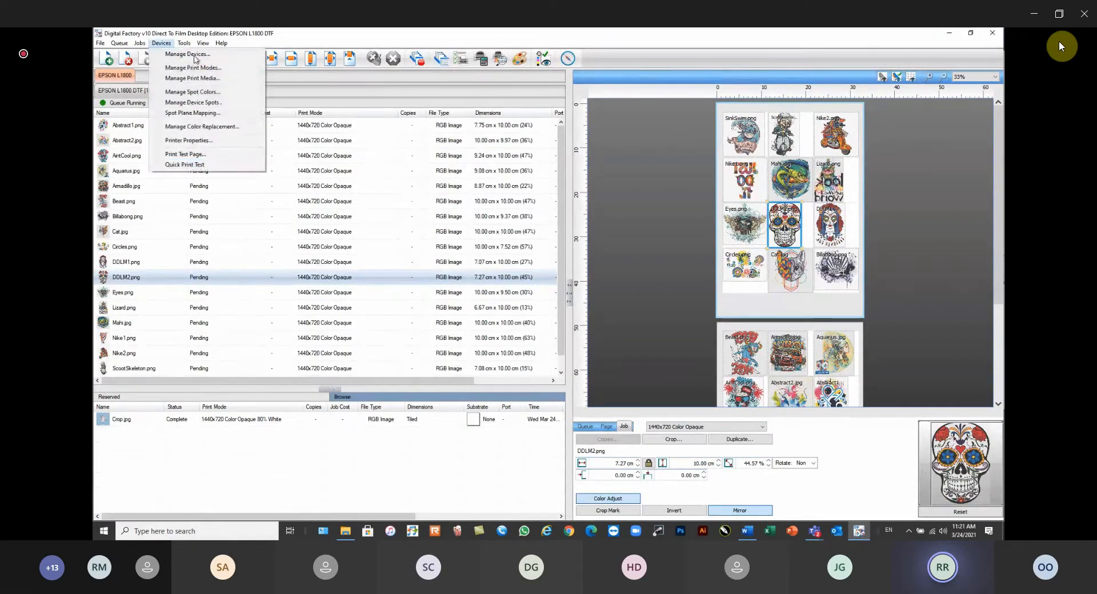
left_click(184, 43)
left_click(209, 99)
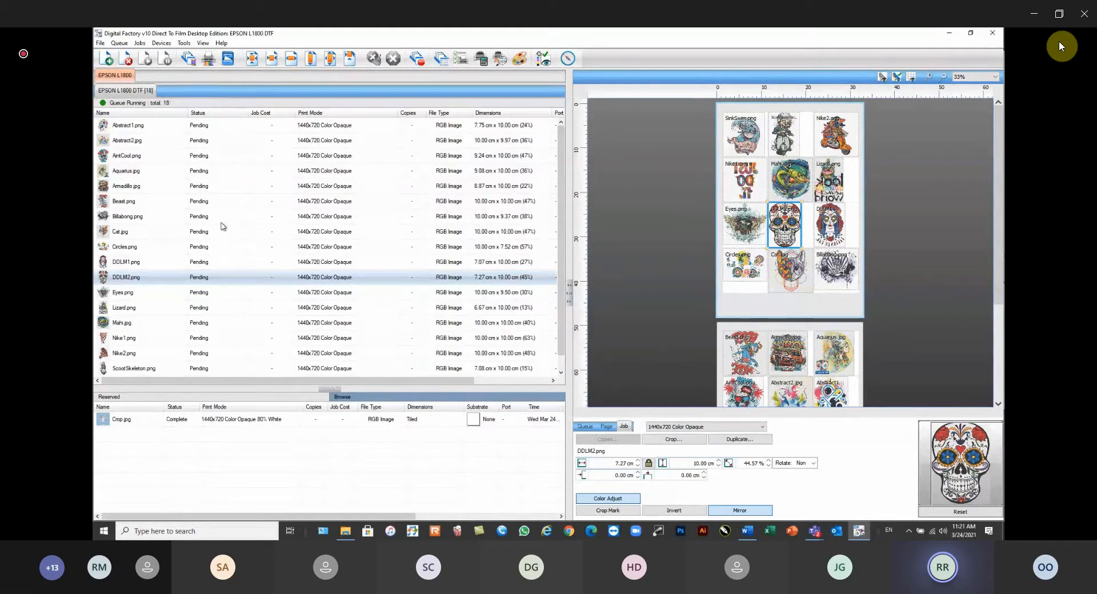
mouse_move(222, 227)
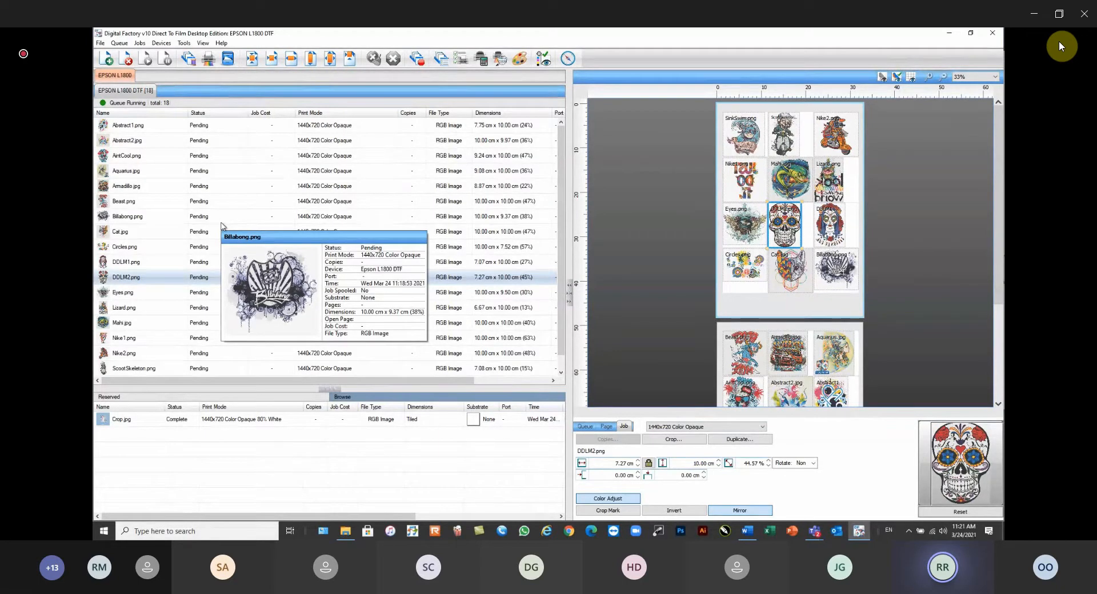
Set the port of the Epson L1800 DTF queue to NULL in the Queue Manager
left_click(117, 44)
left_click(138, 55)
left_click(646, 192)
left_click_drag(644, 209, 644, 223)
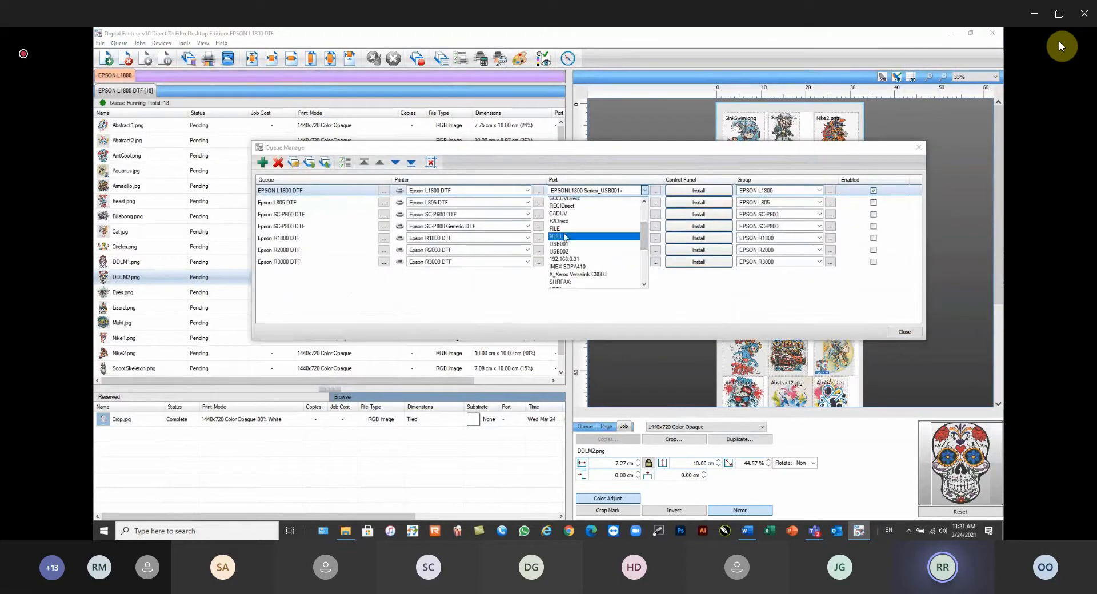
left_click(565, 244)
left_click(896, 332)
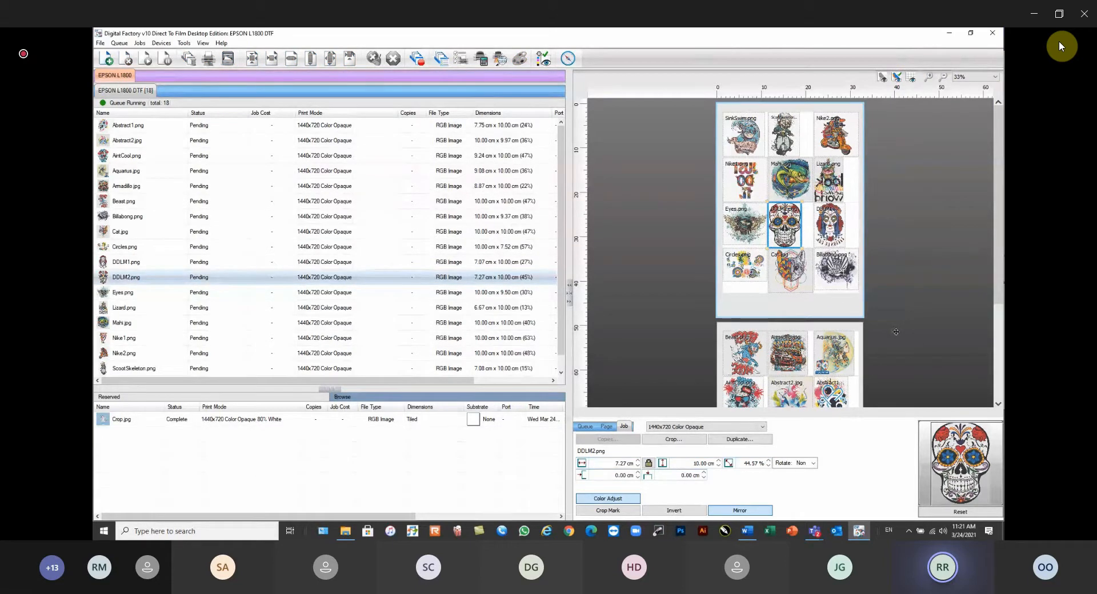
Delete all the jobs from Abstract1.png to SinkSwim.png from the queue
left_click(129, 130)
mouse_move(129, 131)
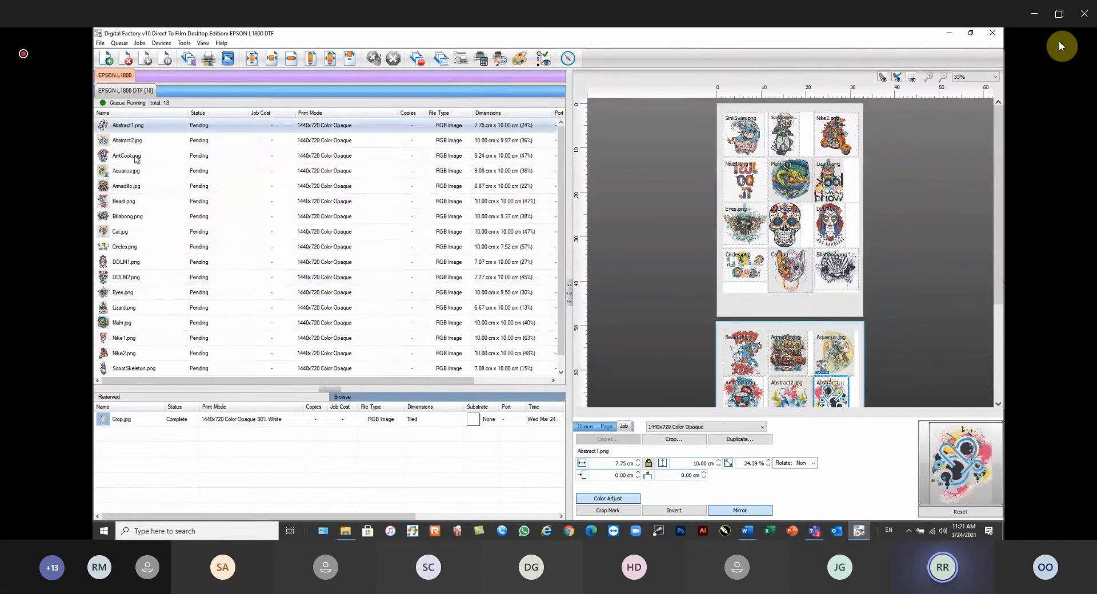
left_click(121, 374, "shift")
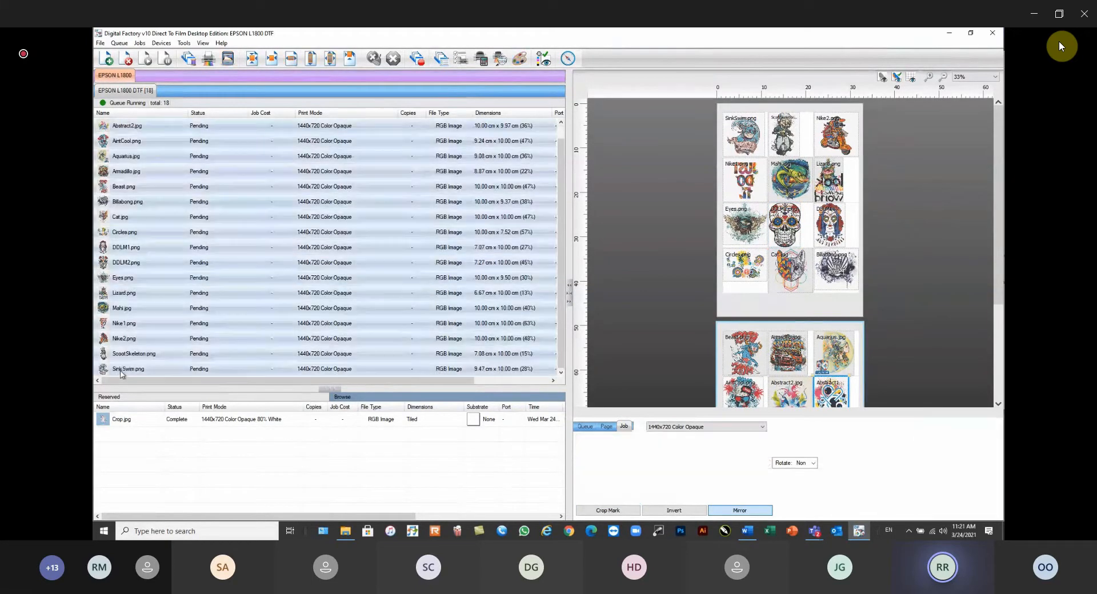
left_click(126, 58)
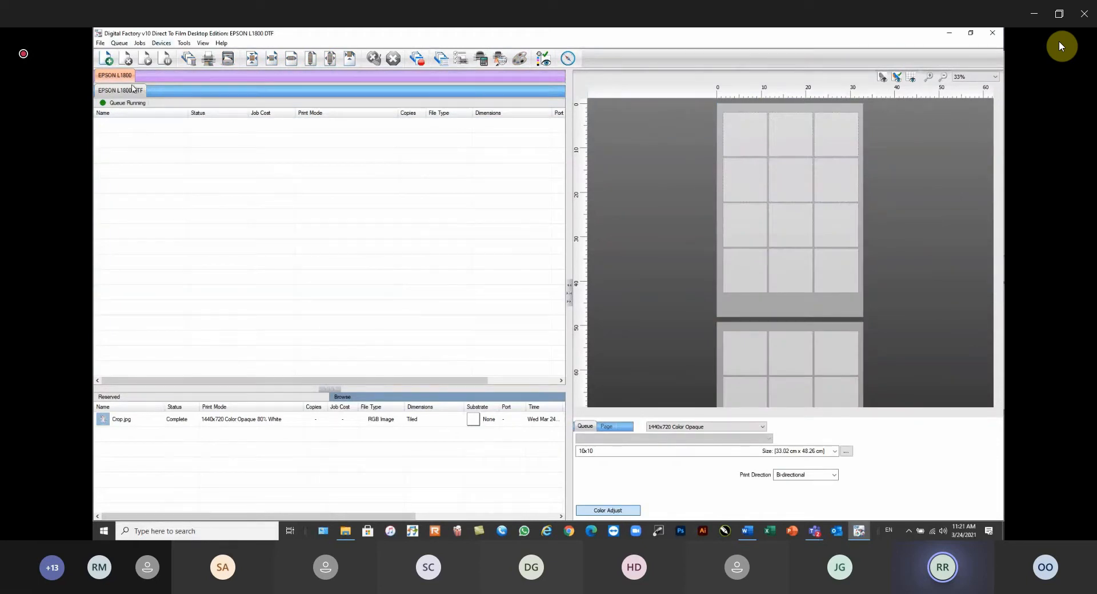
left_click(162, 45)
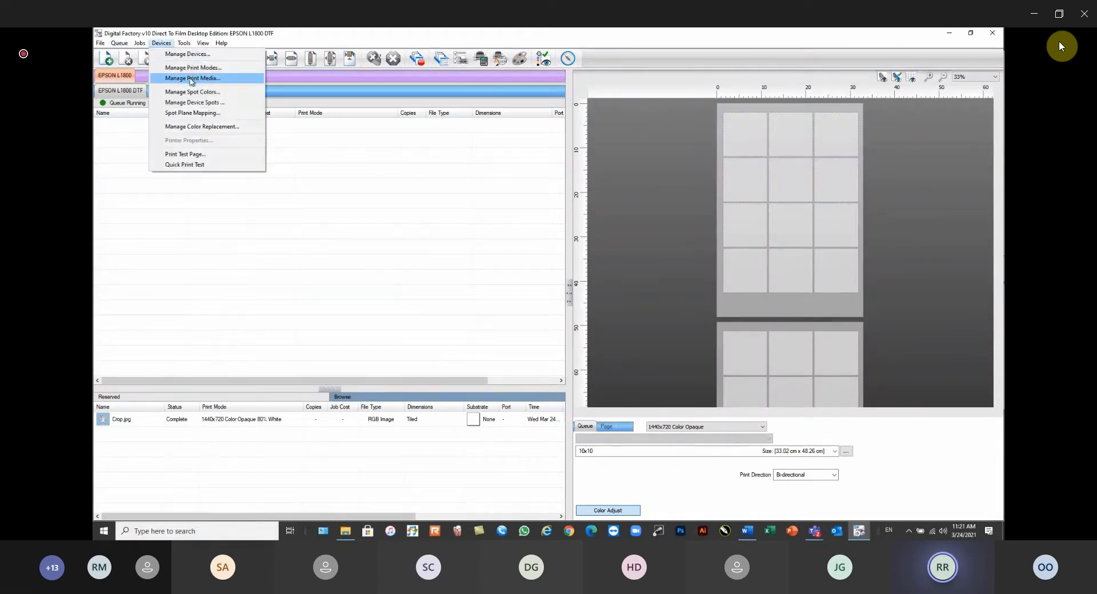
left_click(192, 78)
left_click(670, 140)
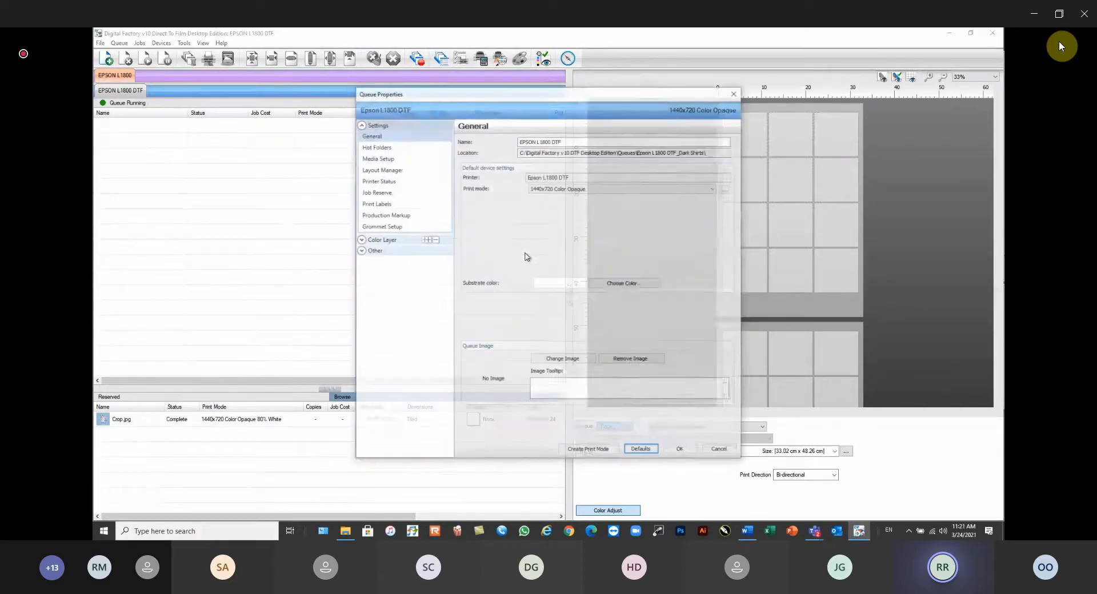
Set the Epson L1800 DTF queue's media to the Fixed Sheet type in A4 size
left_click(387, 160)
left_click(554, 154)
left_click(569, 143)
left_click(547, 156)
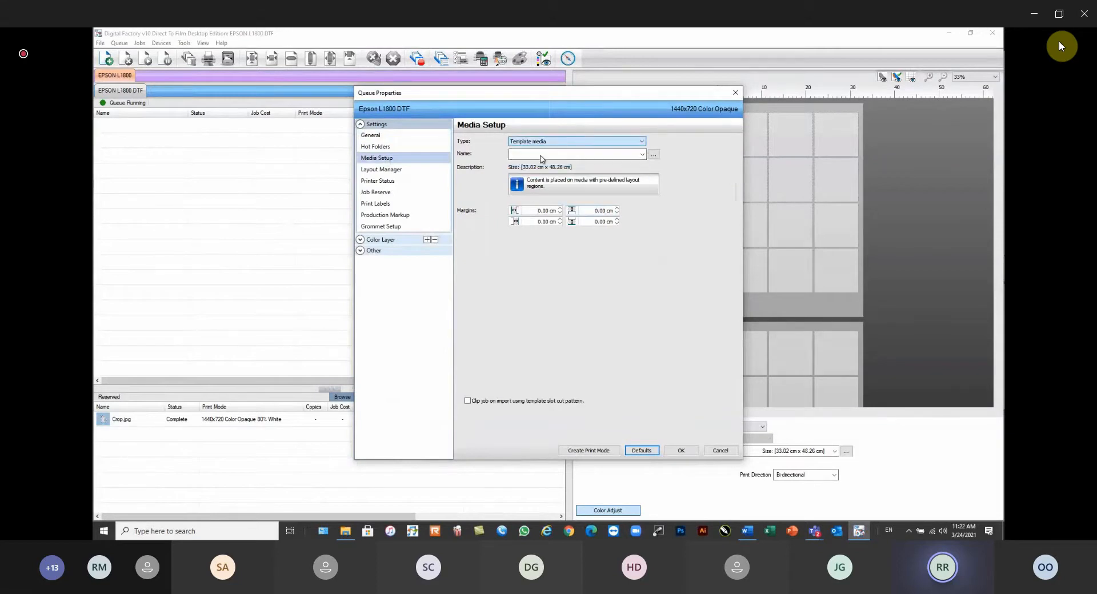
left_click(548, 154)
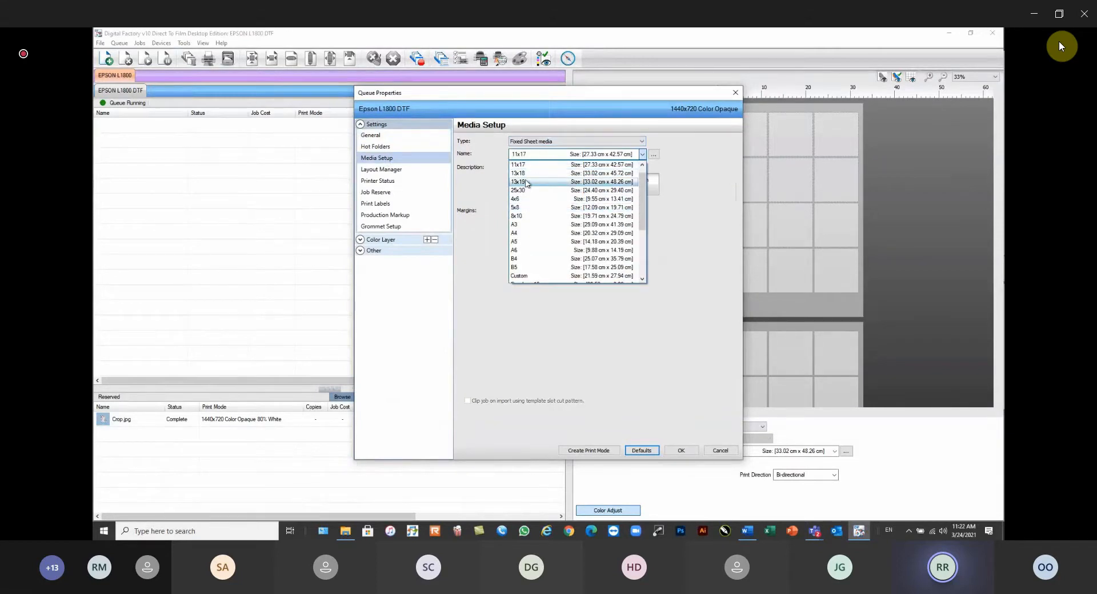
left_click(522, 234)
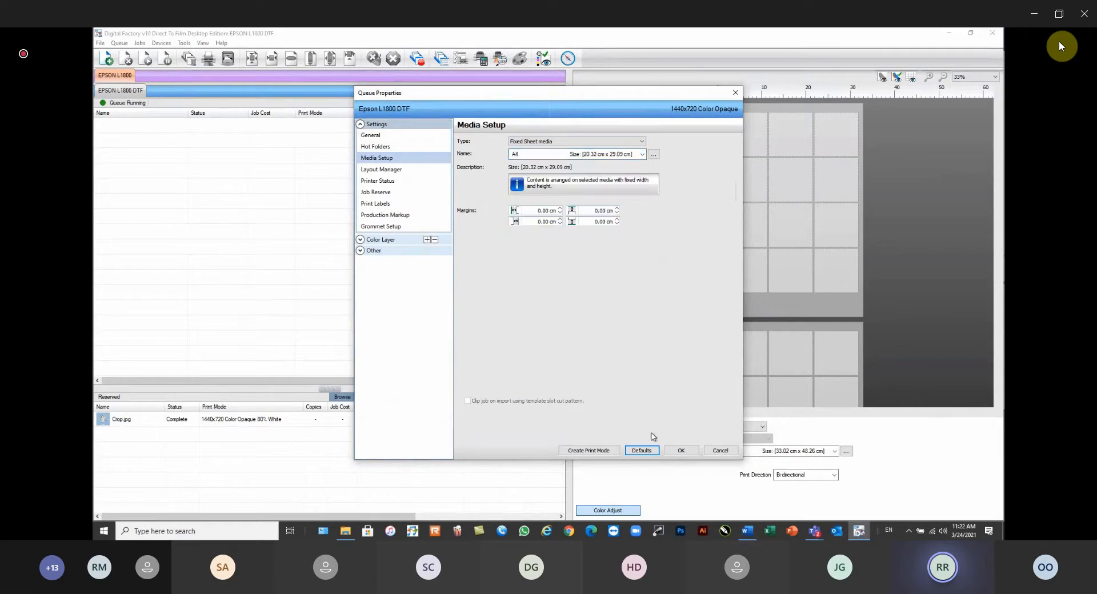
left_click(681, 450)
Import every image from the Hot Folder and Barcode folder into the queue, from Abstract1.png to SinkSwim.png
left_click(105, 58)
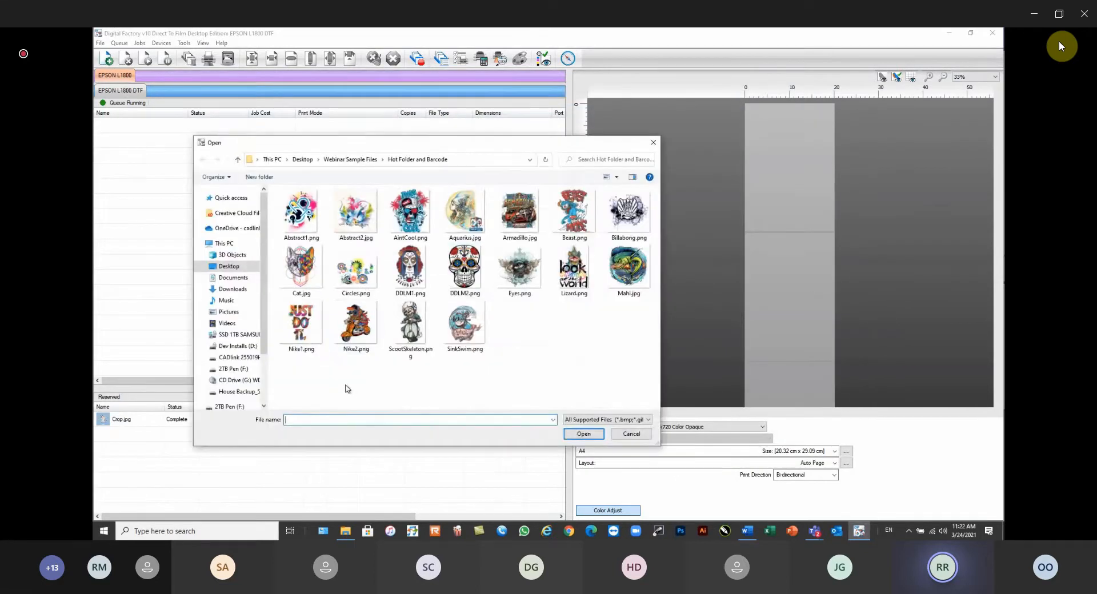
key("ctrl+a")
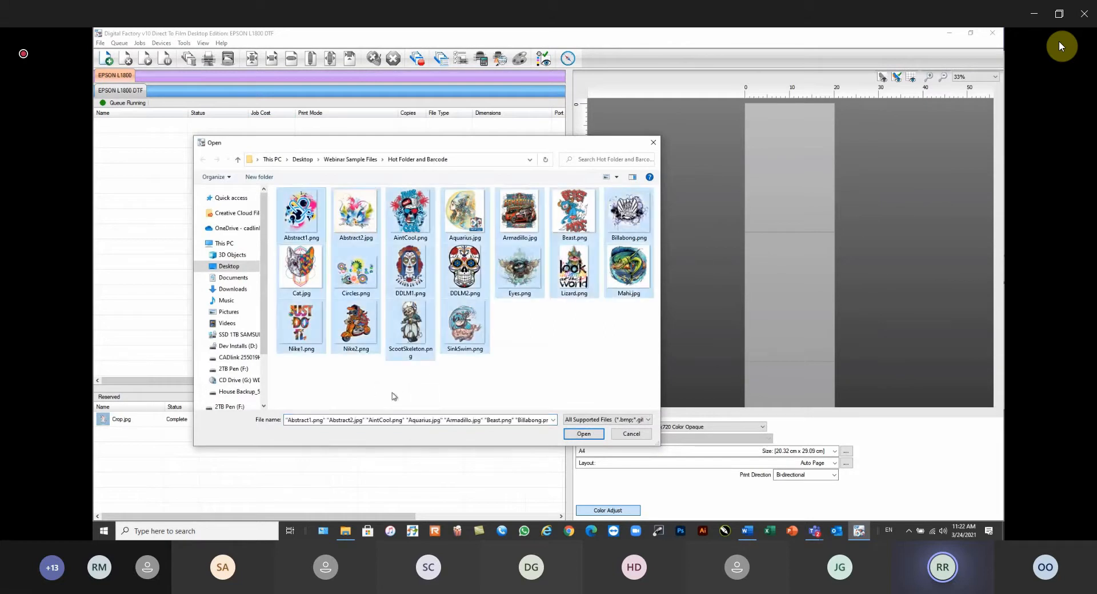
left_click(583, 434)
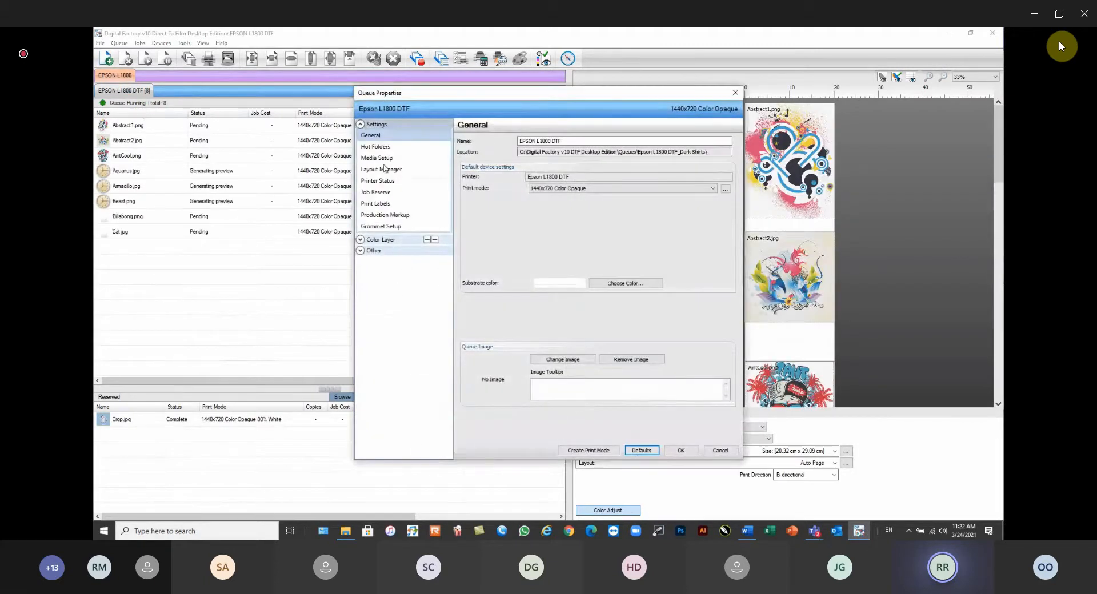
Set the queue's scheduling option for print jobs to Rip and Print (on barcode) in the Layout Manager
left_click(384, 168)
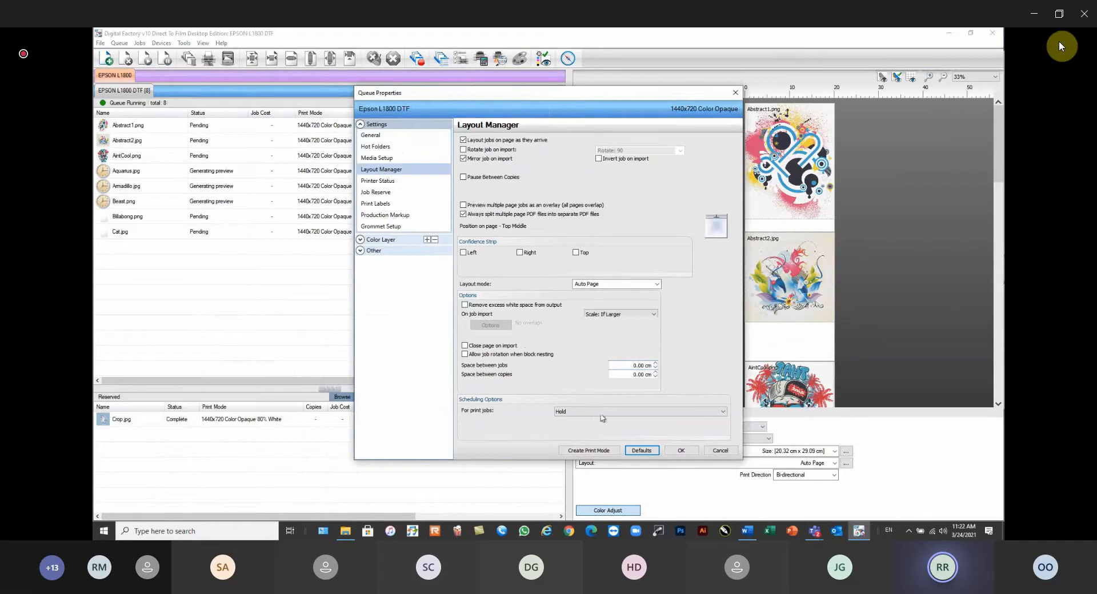
left_click(645, 413)
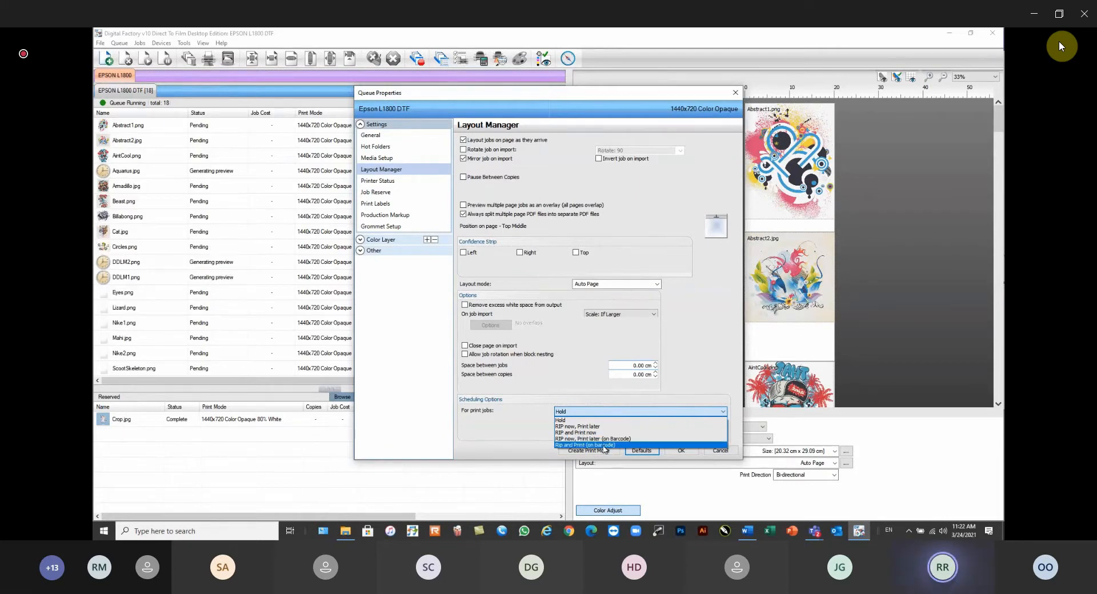
left_click(604, 446)
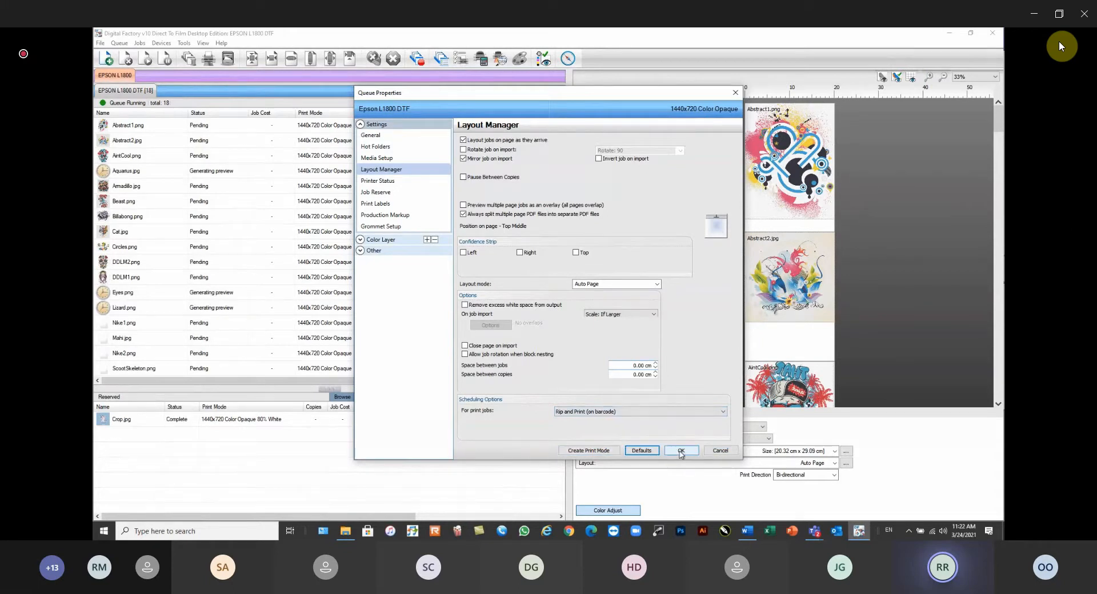
left_click(679, 451)
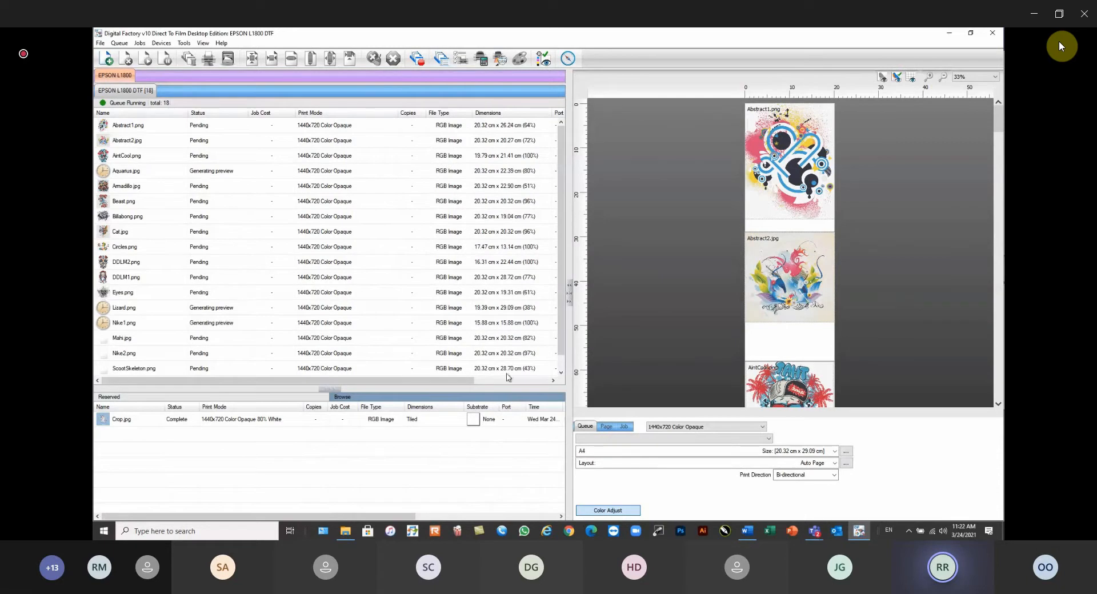
Check the queue's printer port and inspect the imported ScootSkeleton.png and Nike2.png jobs in the list
mouse_move(374, 277)
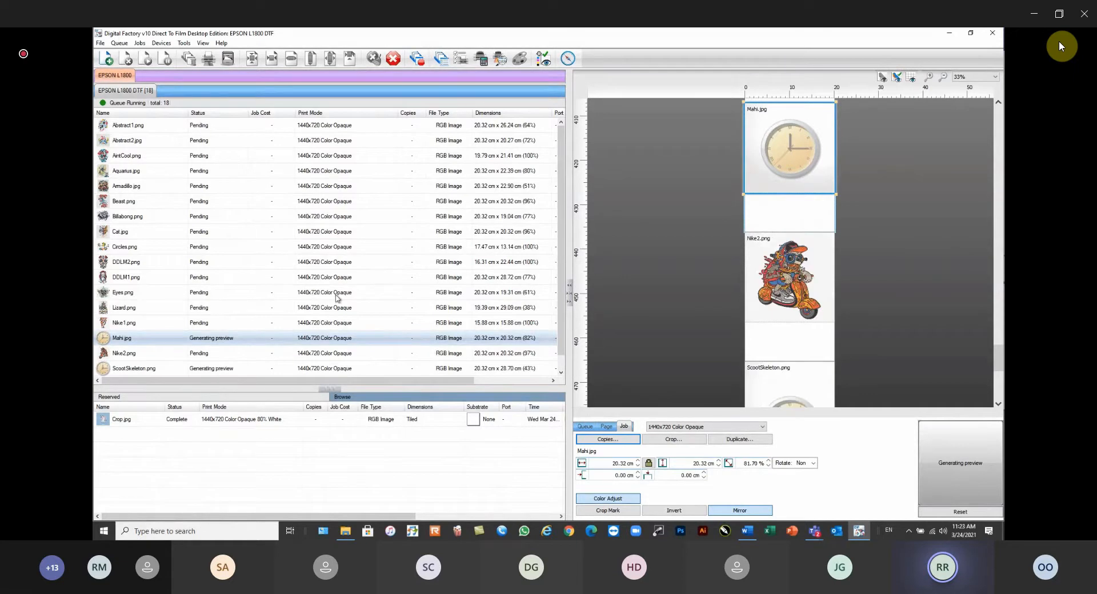
mouse_move(338, 297)
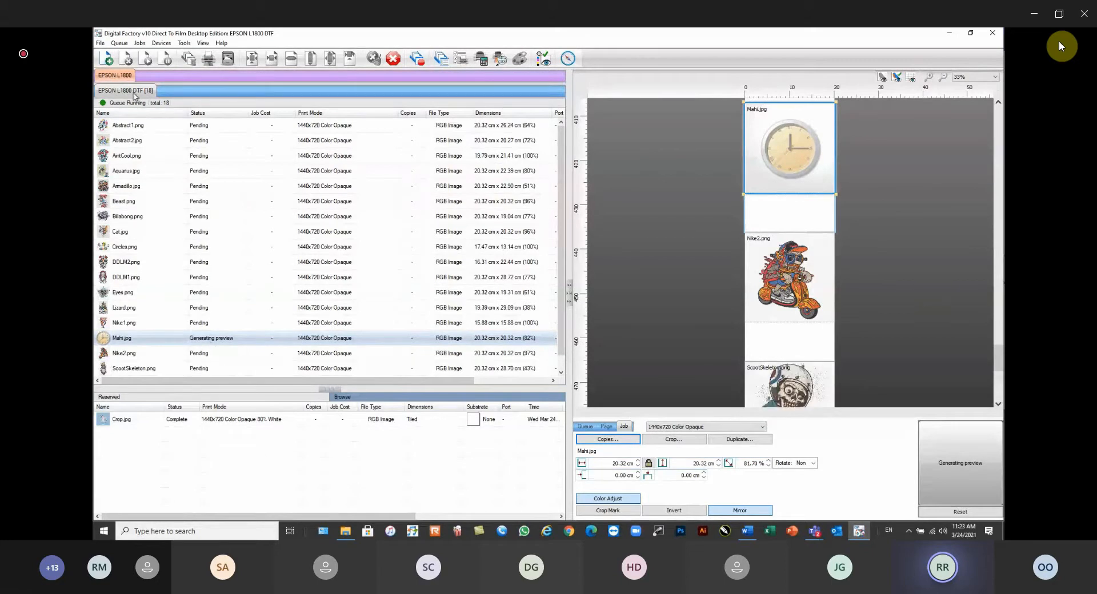
mouse_move(135, 95)
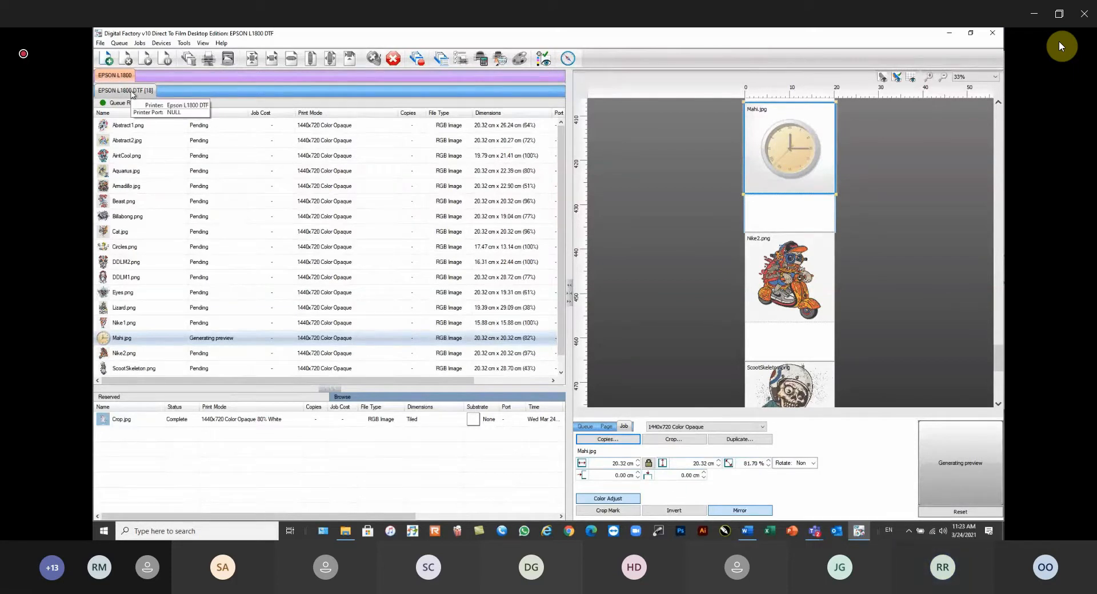
left_click(157, 367)
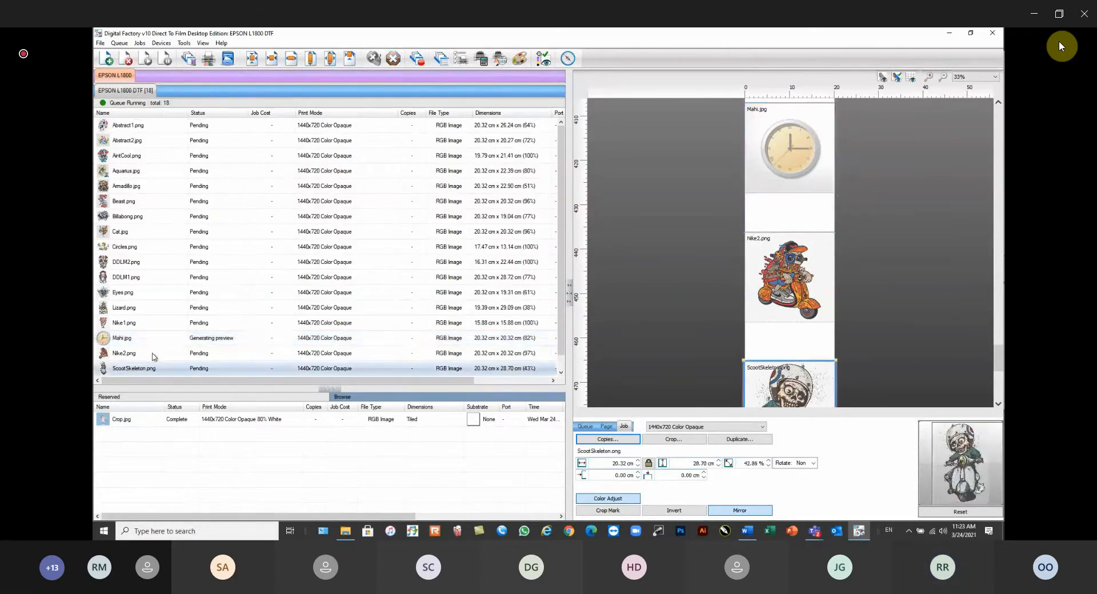
left_click(144, 356)
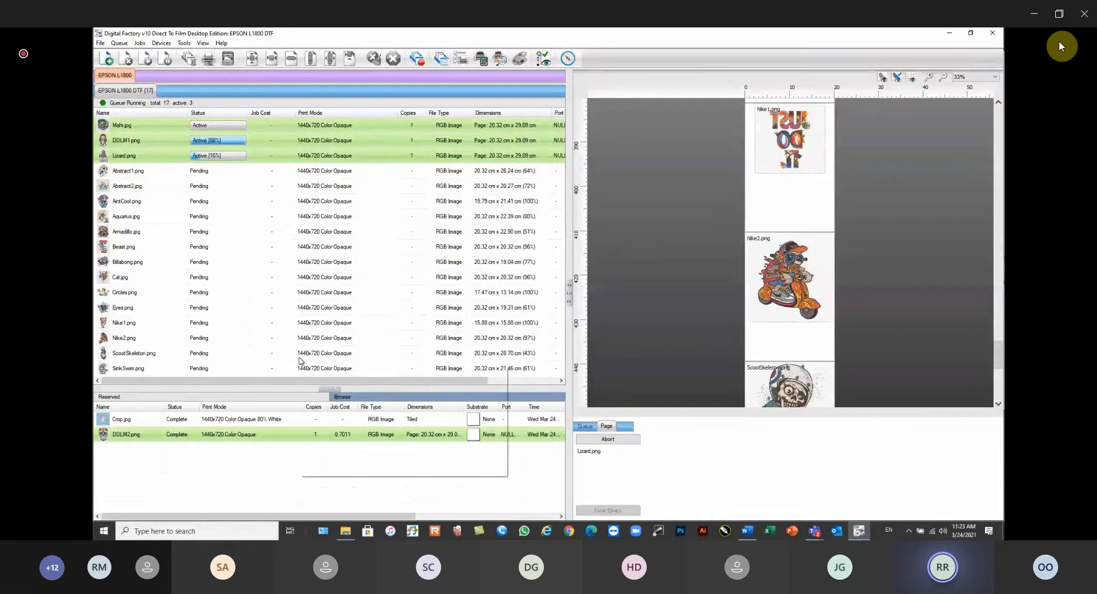
mouse_move(300, 360)
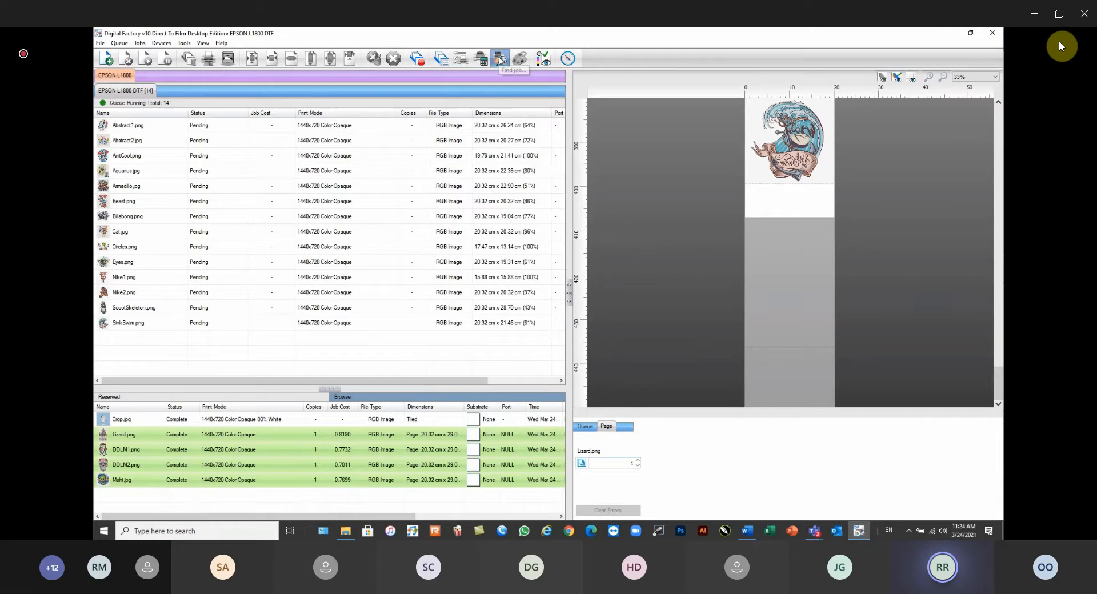
Review the General workspace settings in the application options
left_click(158, 46)
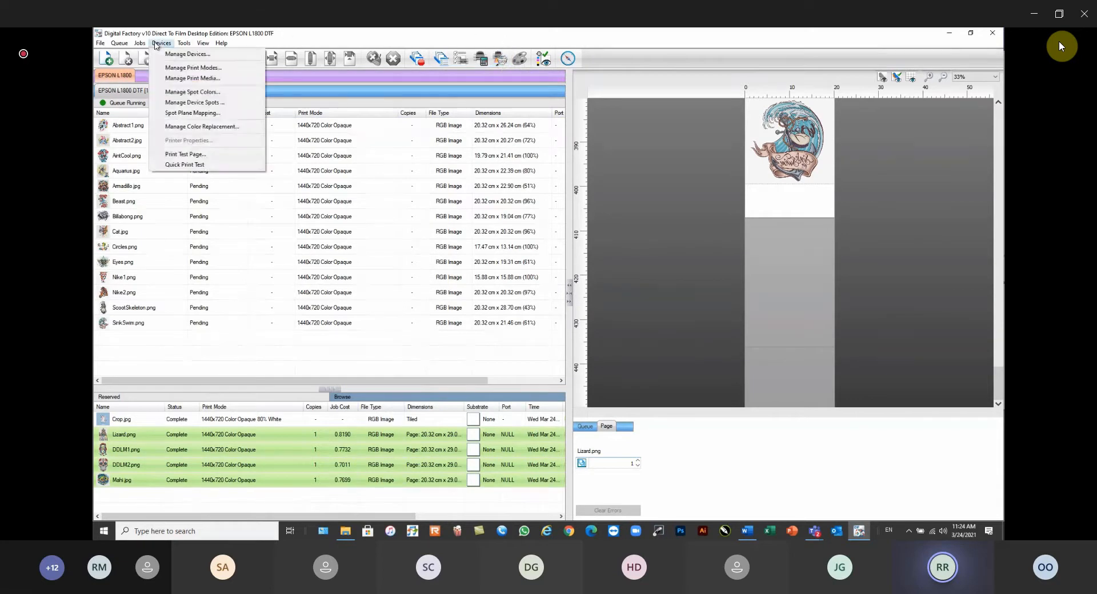
mouse_move(185, 46)
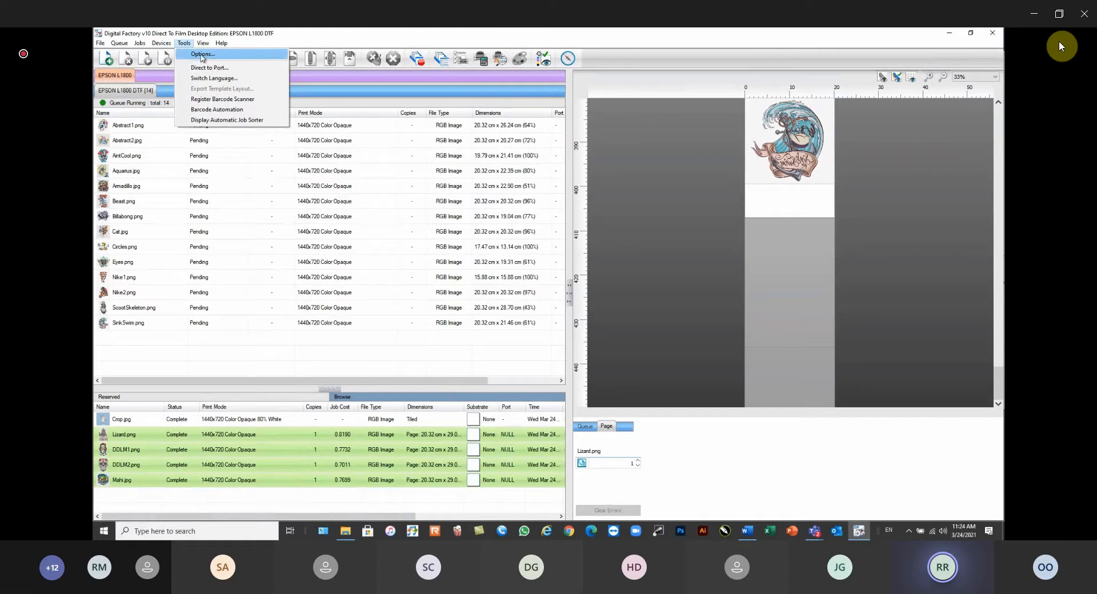
left_click(195, 55)
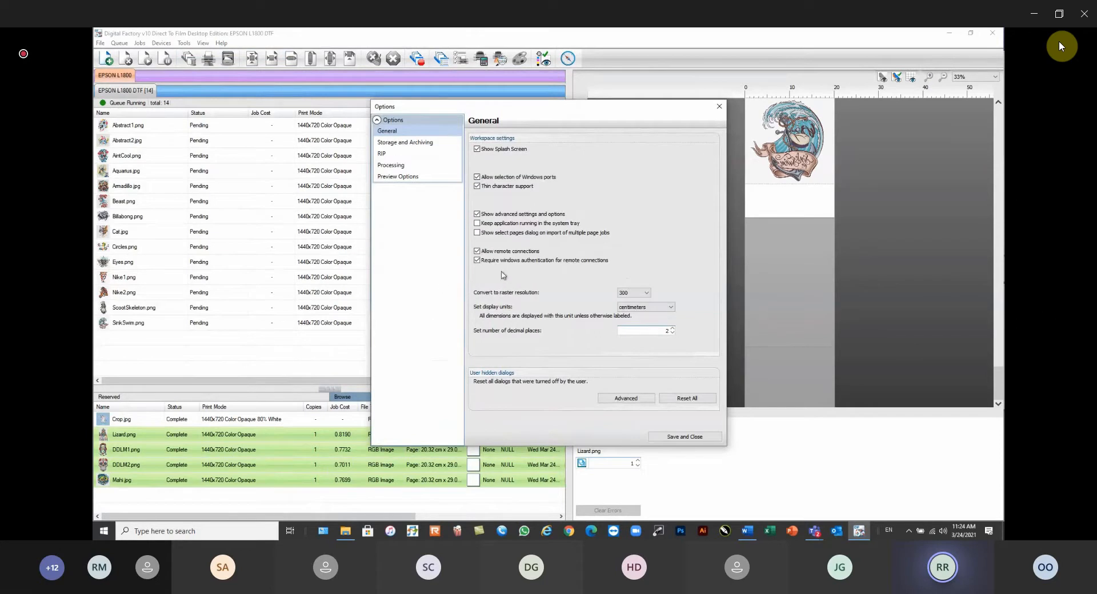
left_click(680, 436)
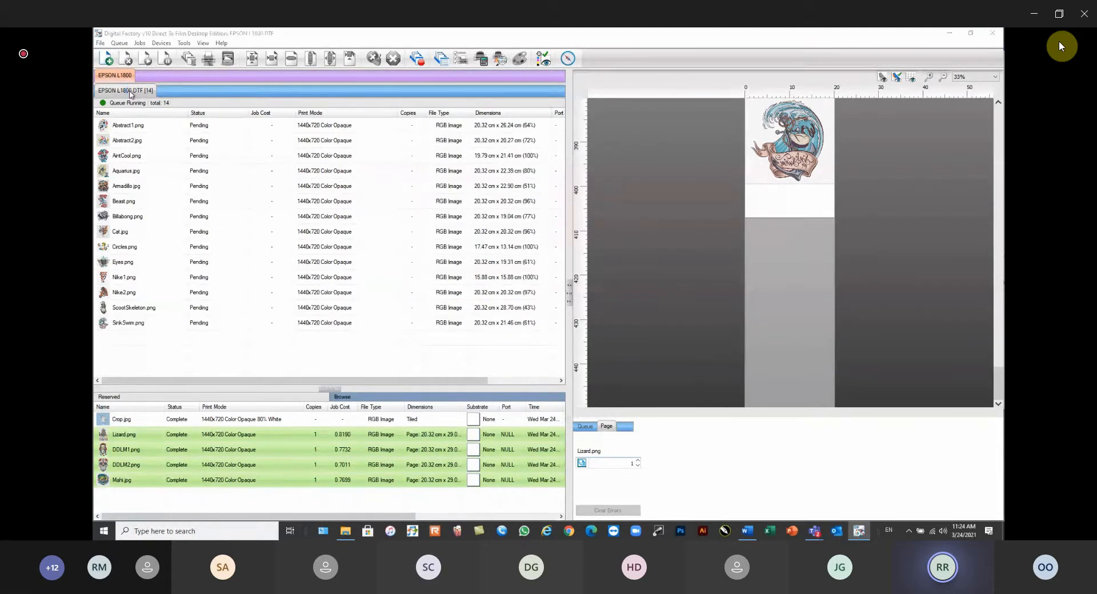
Examine the color layer's Printer Options in the Epson L1800 DTF queue properties
left_click(374, 239)
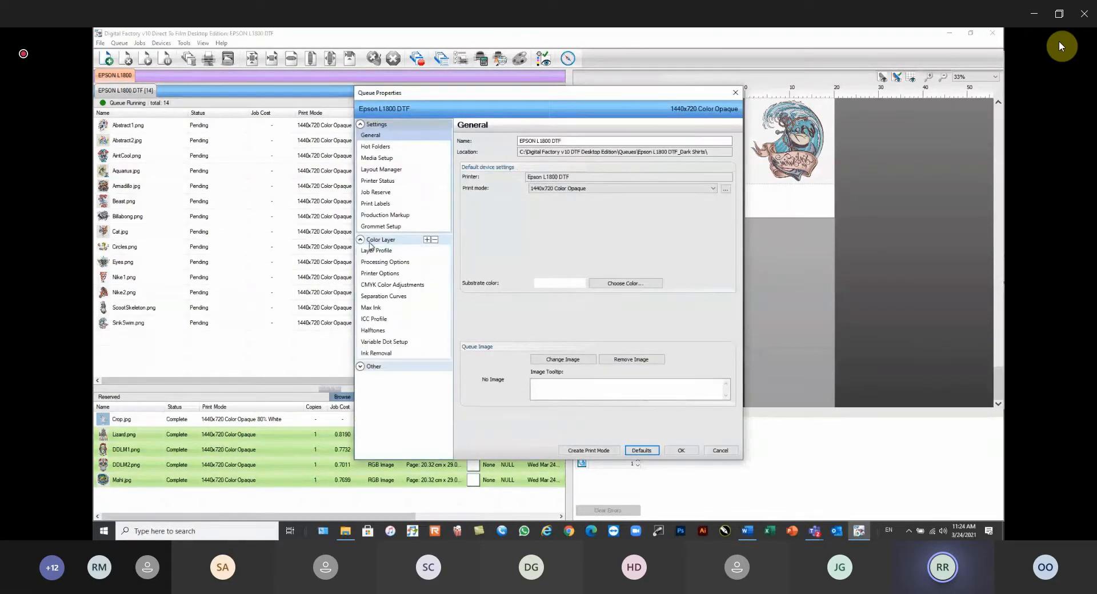
left_click(384, 273)
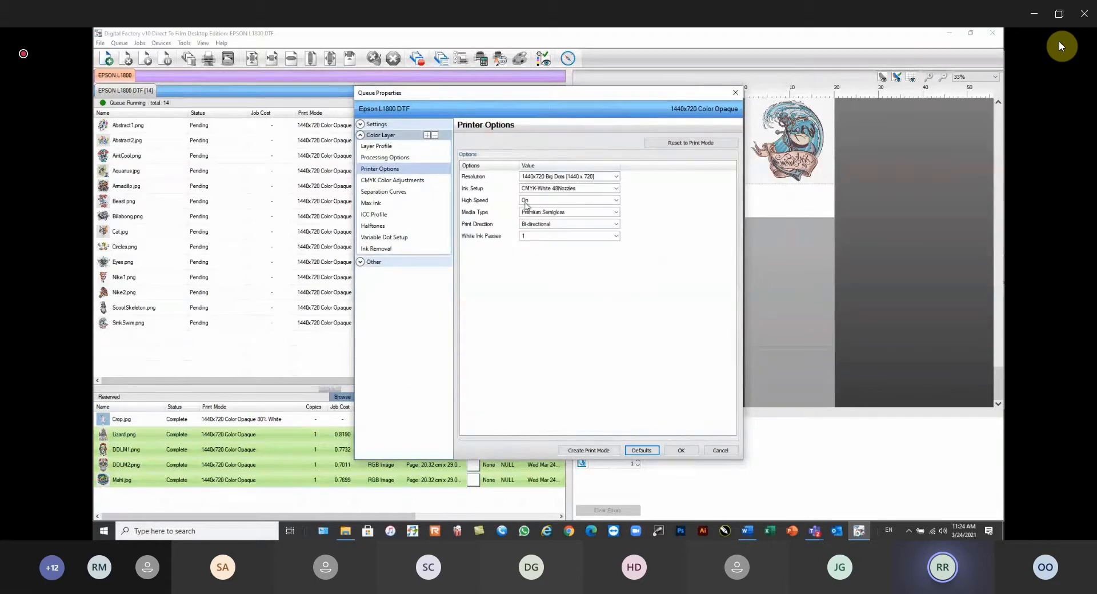
left_click(681, 451)
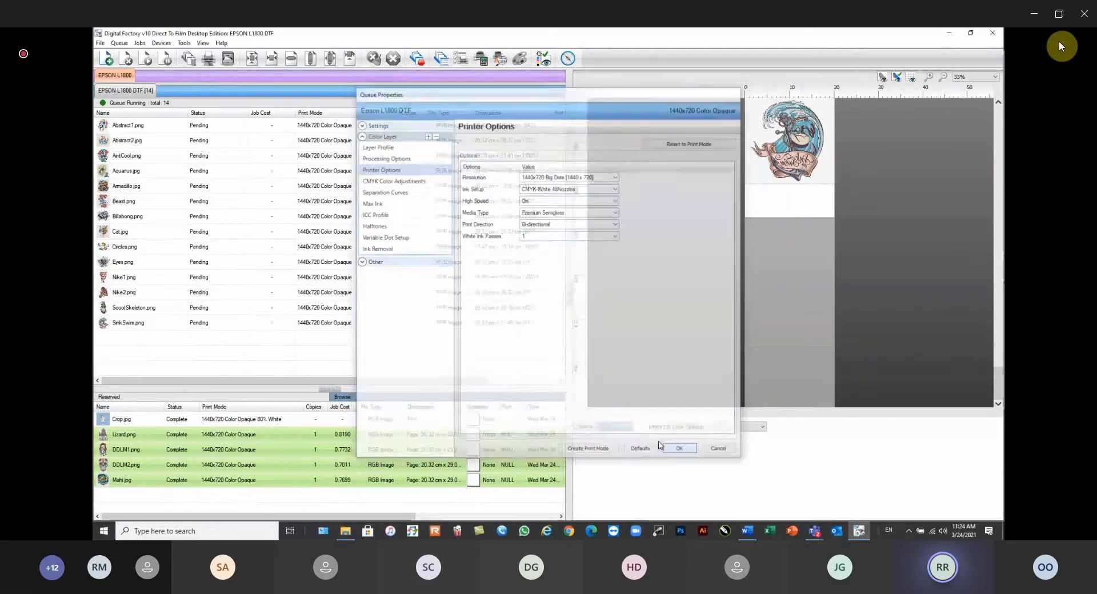
Review the General, Storage and Archiving, RIP, Processing and Preview Options pages of the application options
left_click(184, 44)
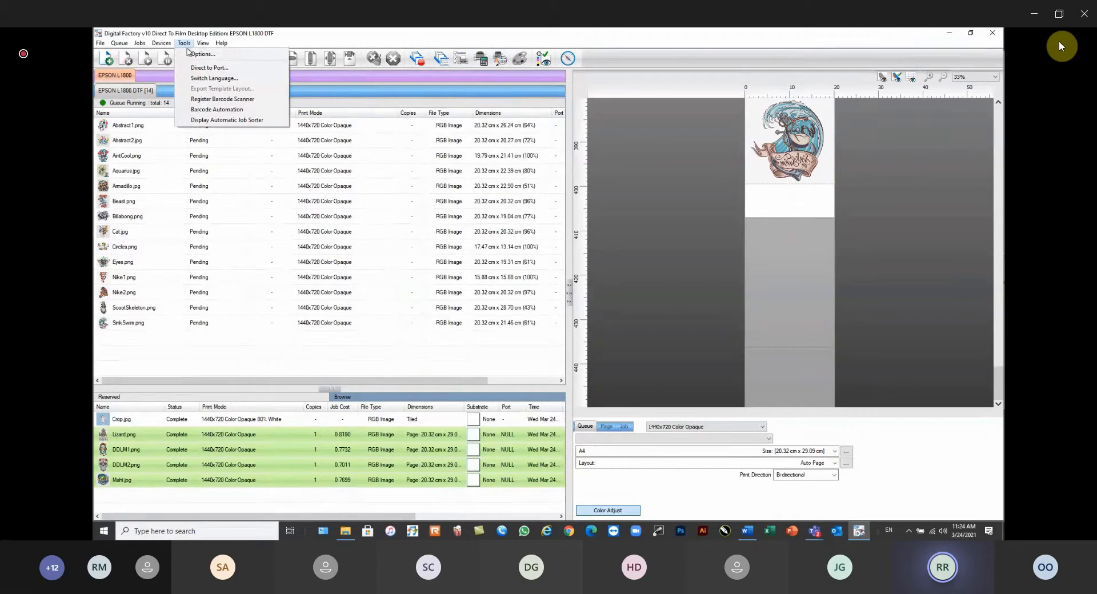
left_click(203, 54)
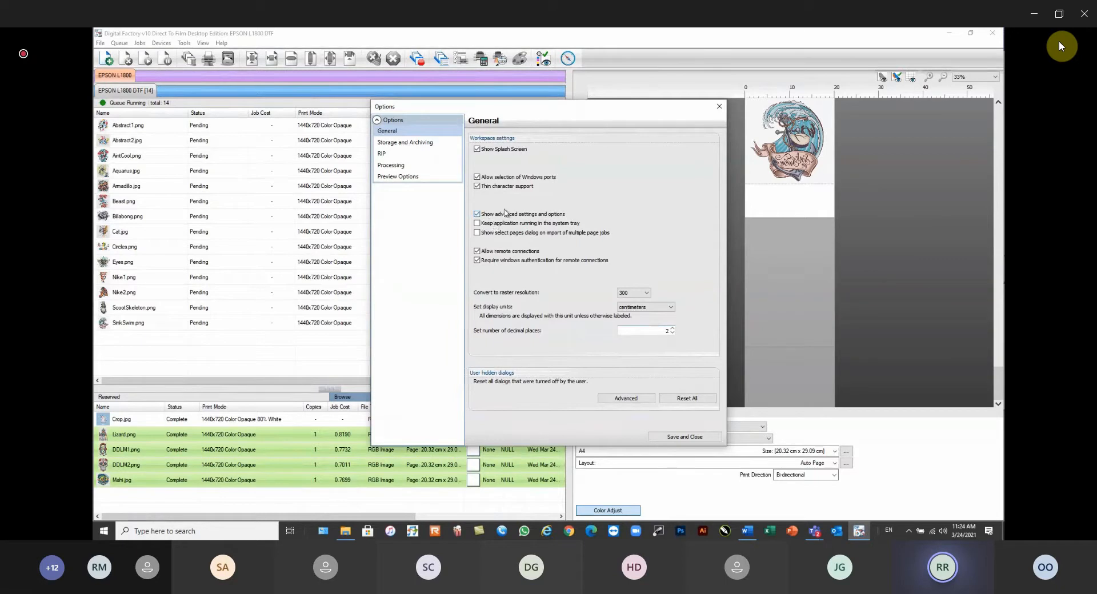
left_click(412, 144)
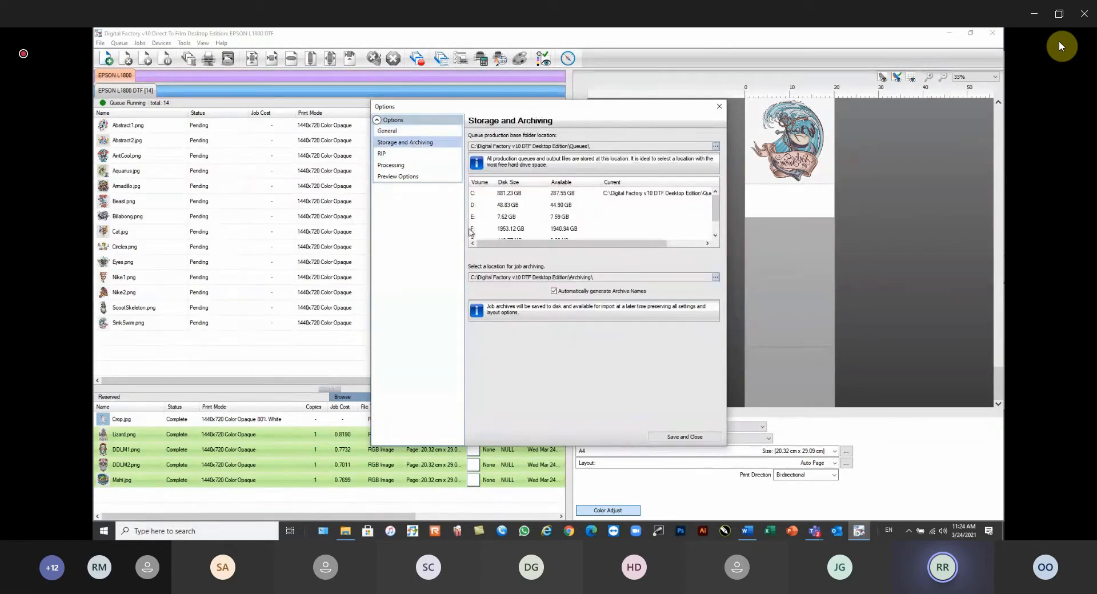
left_click(395, 154)
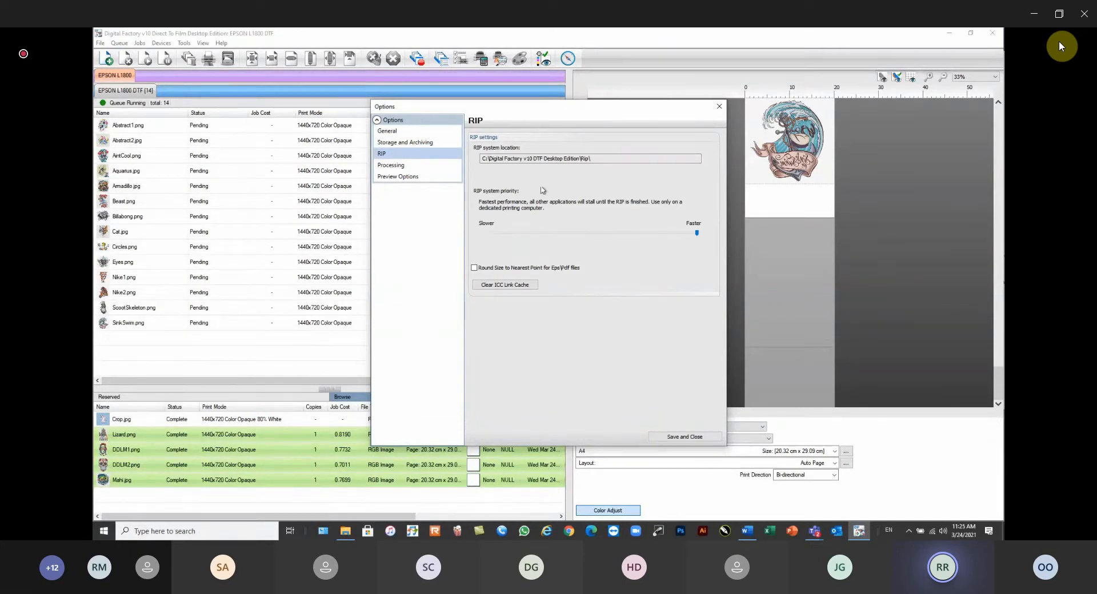
left_click(394, 165)
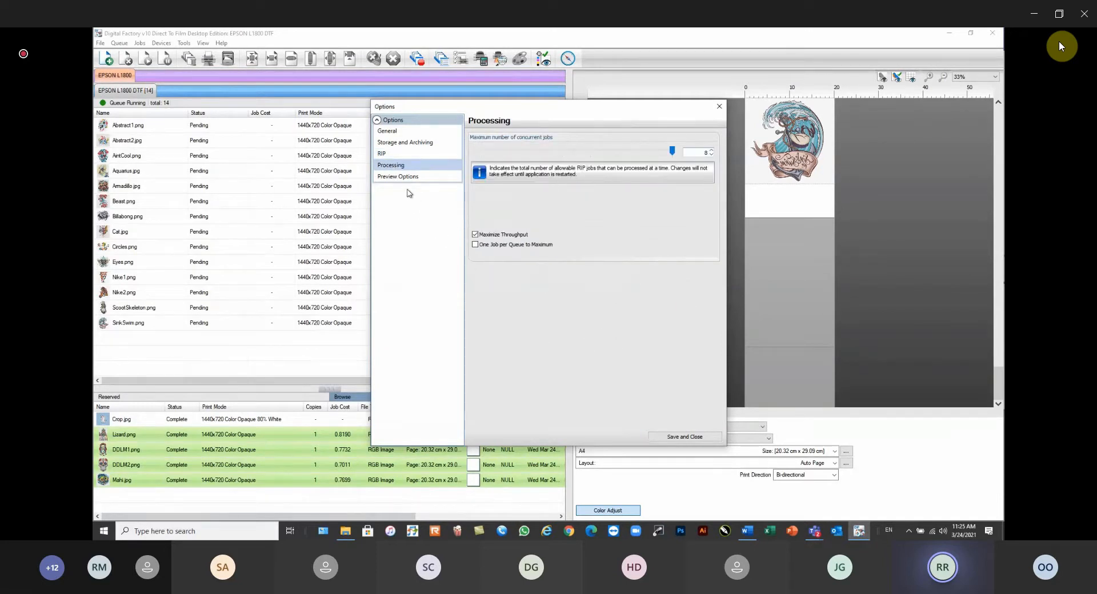
left_click(401, 177)
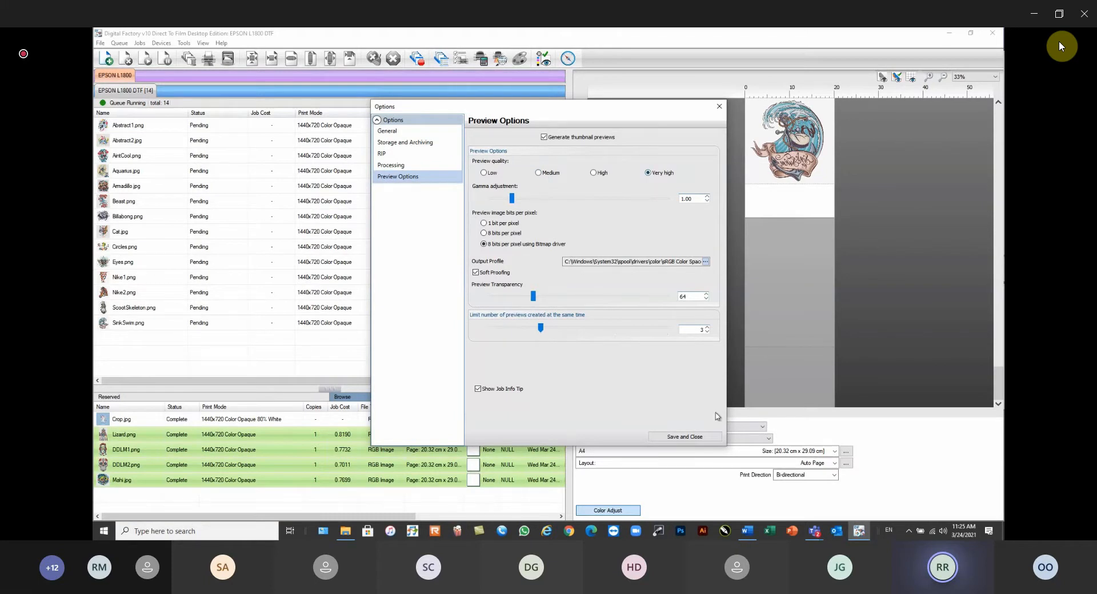
left_click(684, 438)
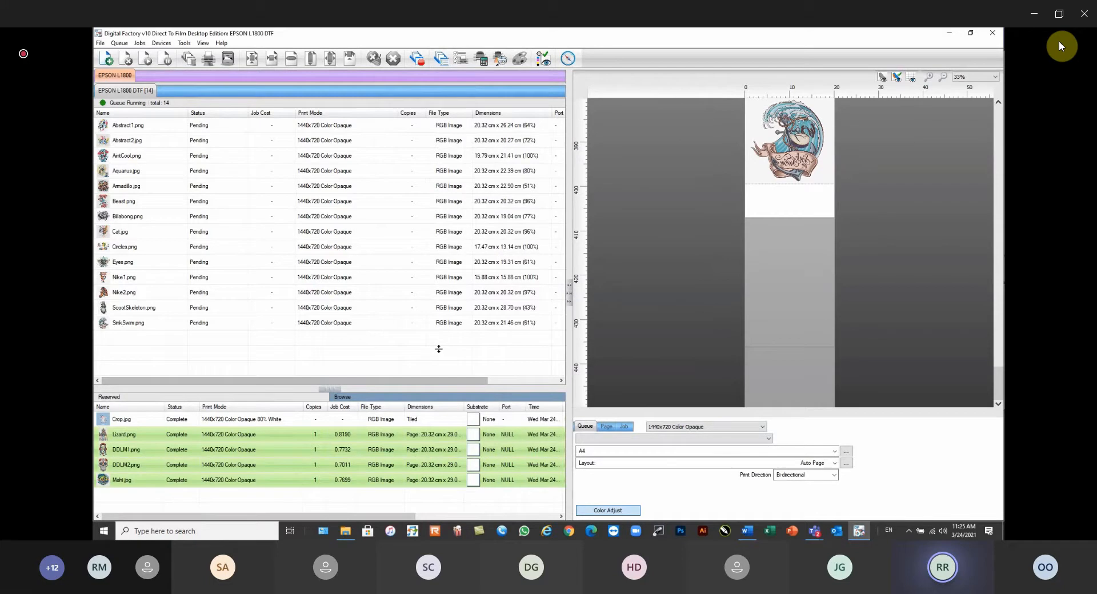
Enlarge the reserved jobs area by moving its divider up toward the queue list
left_click_drag(439, 389, 438, 348)
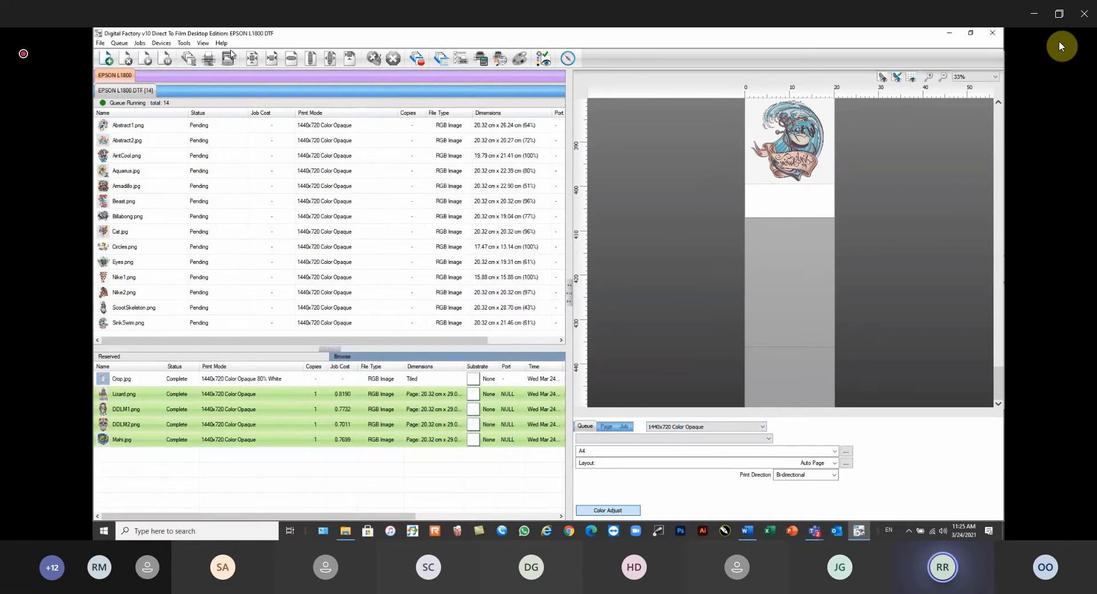
left_click(203, 42)
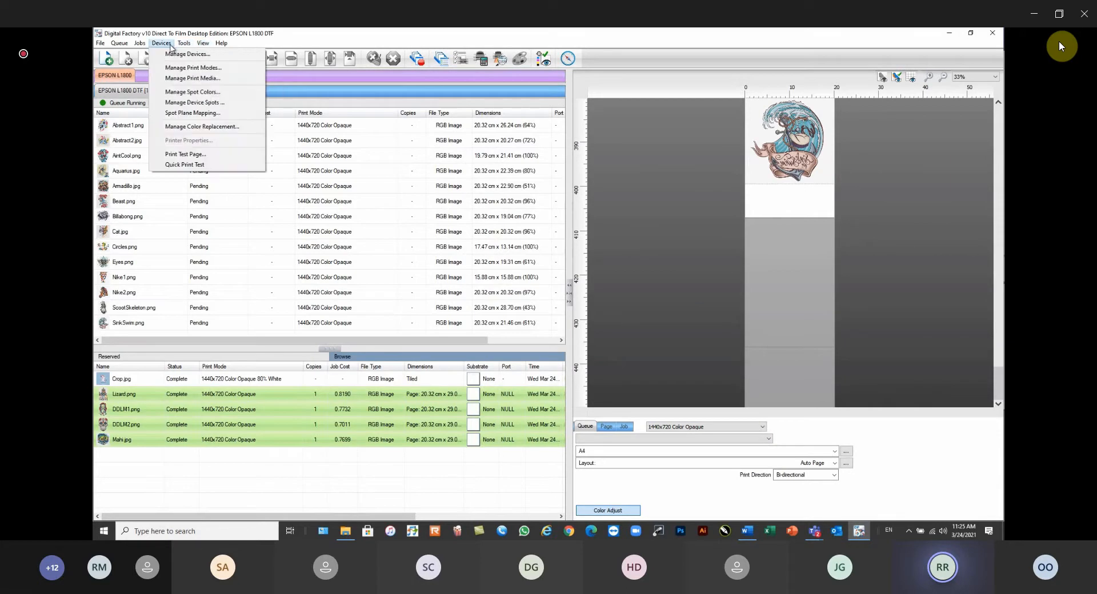
left_click(341, 40)
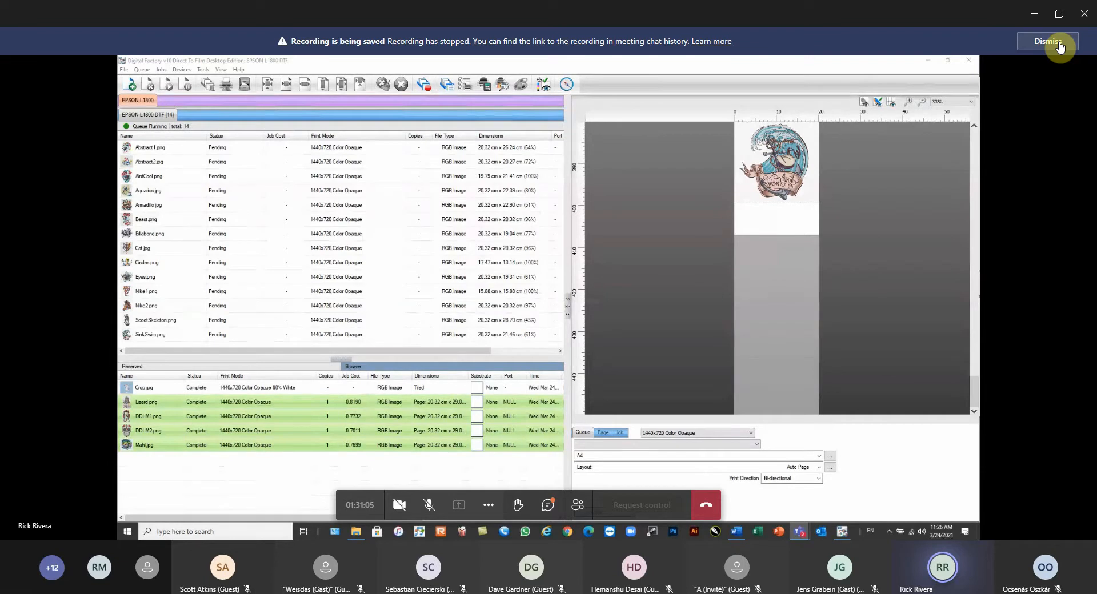
Dismiss the meeting notice about the recording being saved
left_click(1059, 44)
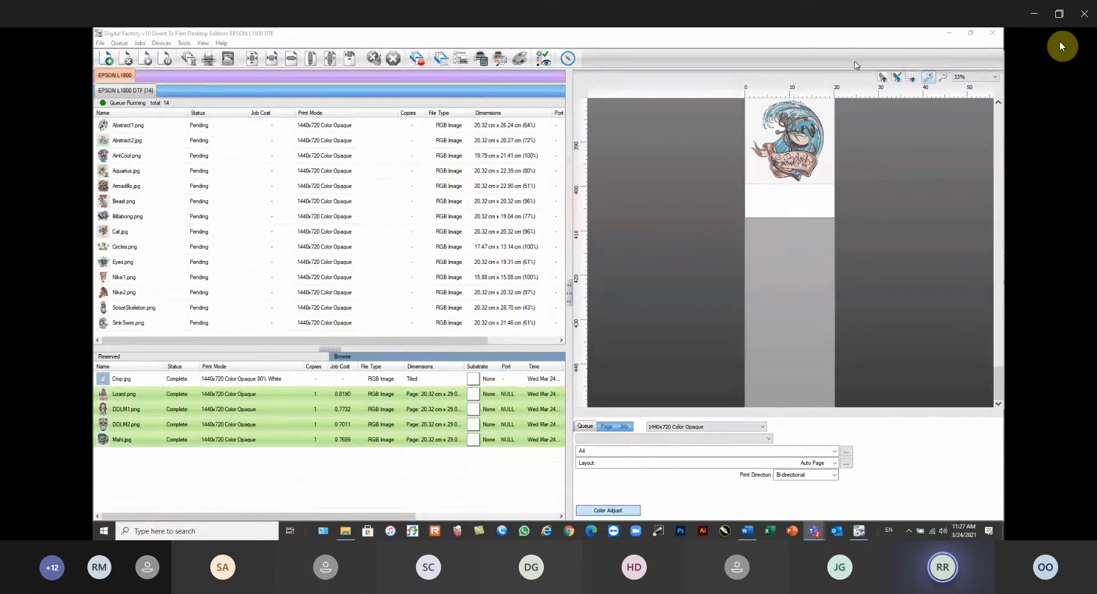
left_click(555, 41)
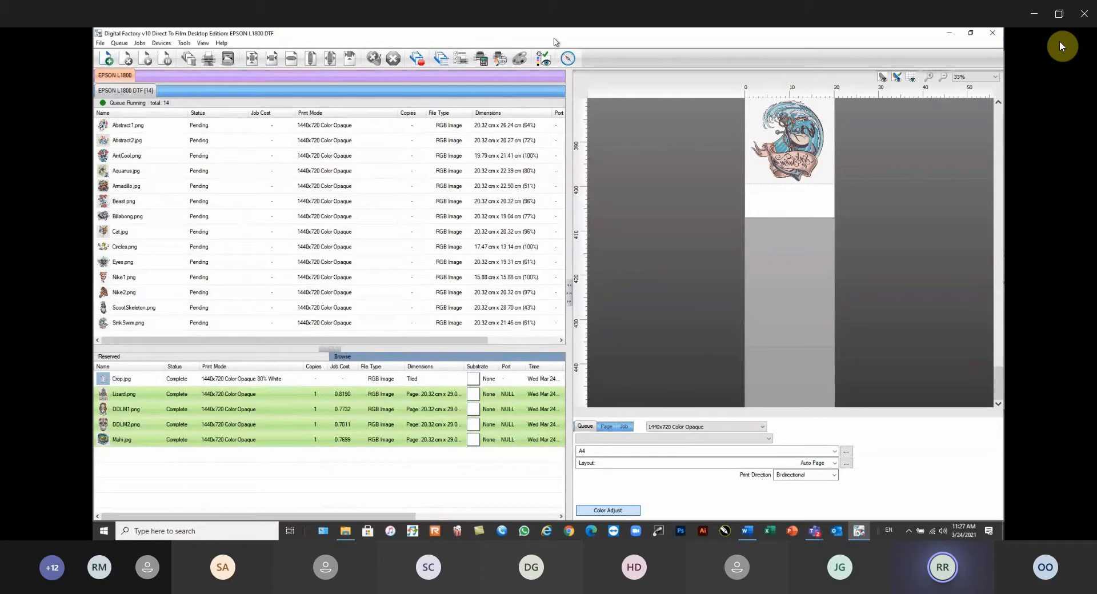